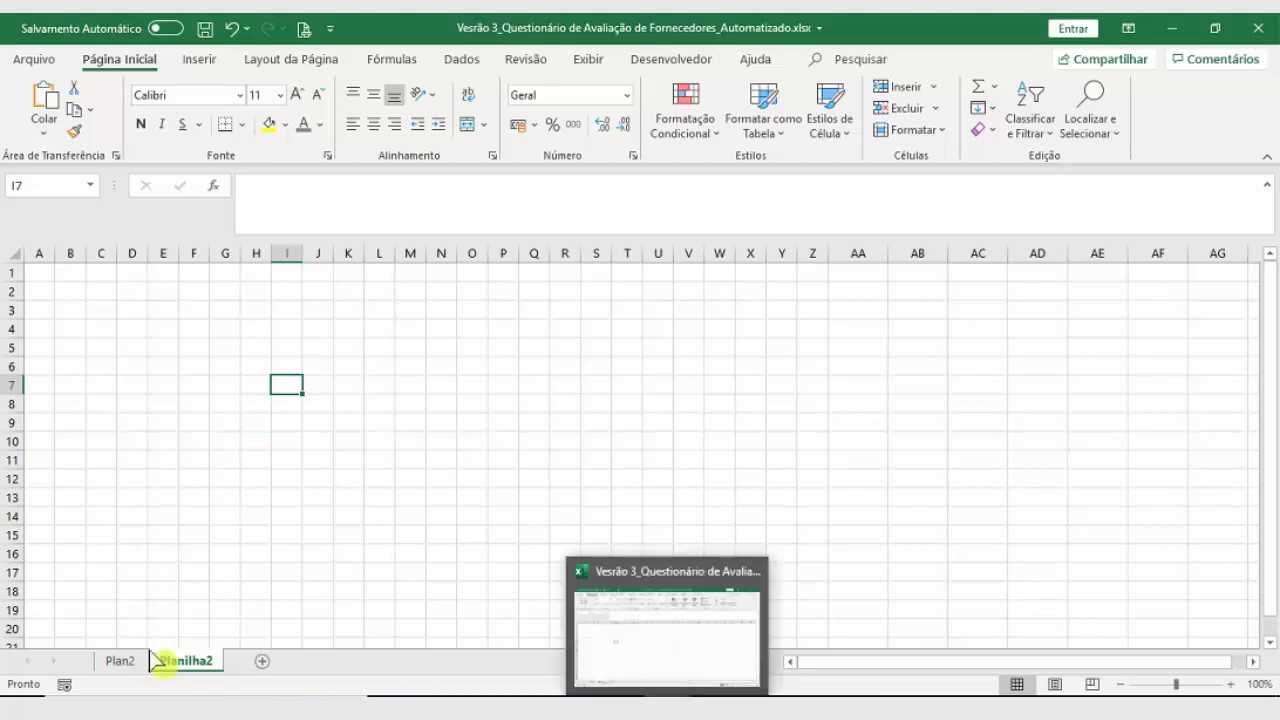
Step: Copy the title text "Questionário Avaliação de Fornecedores:" from merged cell G1 on the Plan2 sheet
click(128, 661)
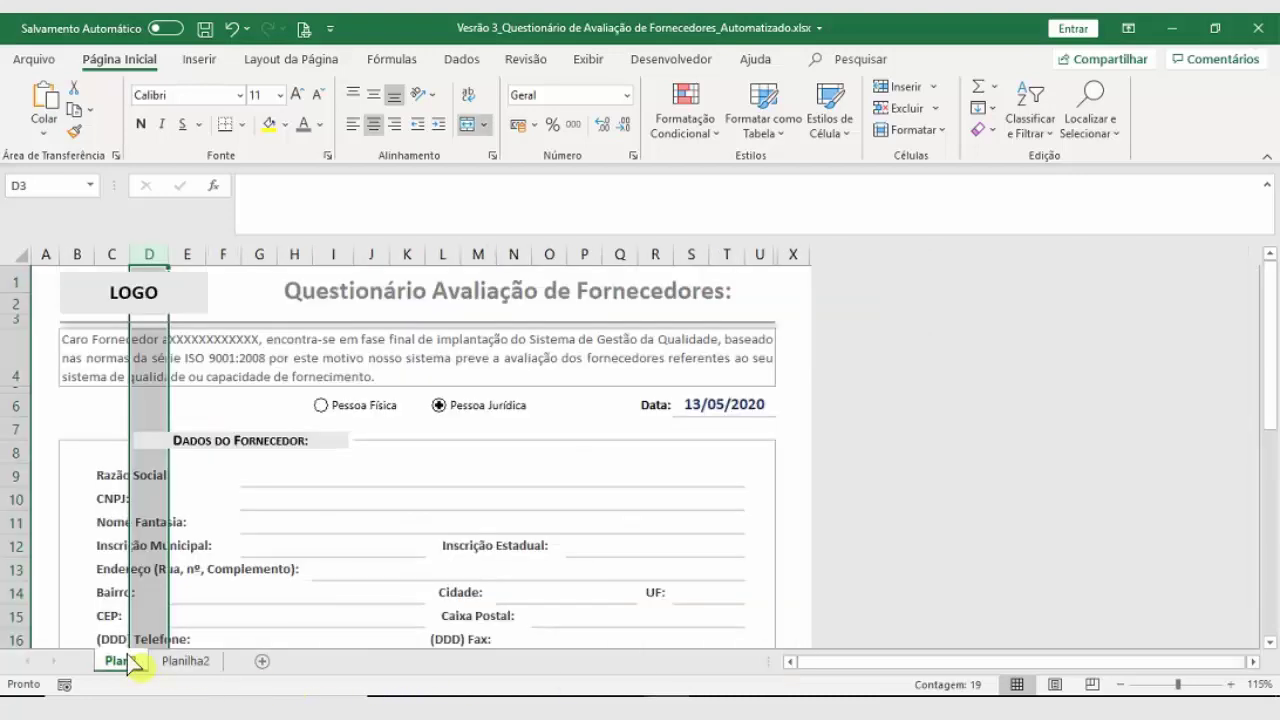
click(79, 314)
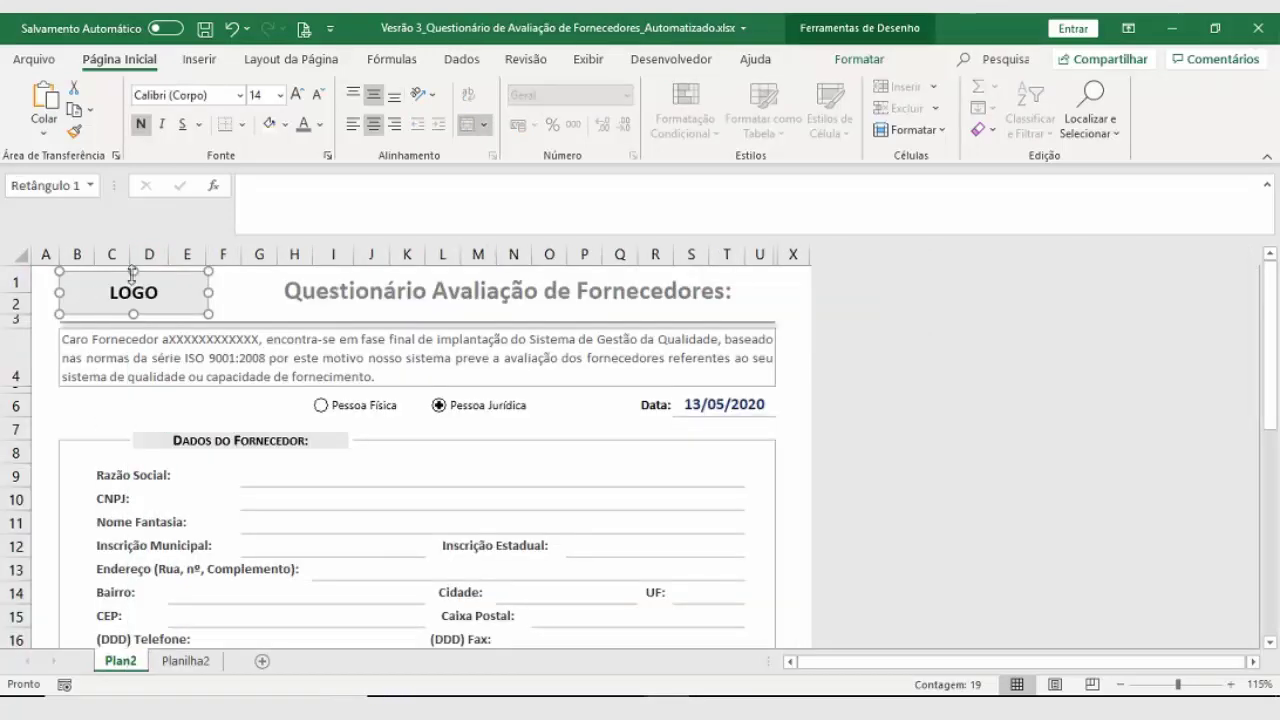
click(323, 305)
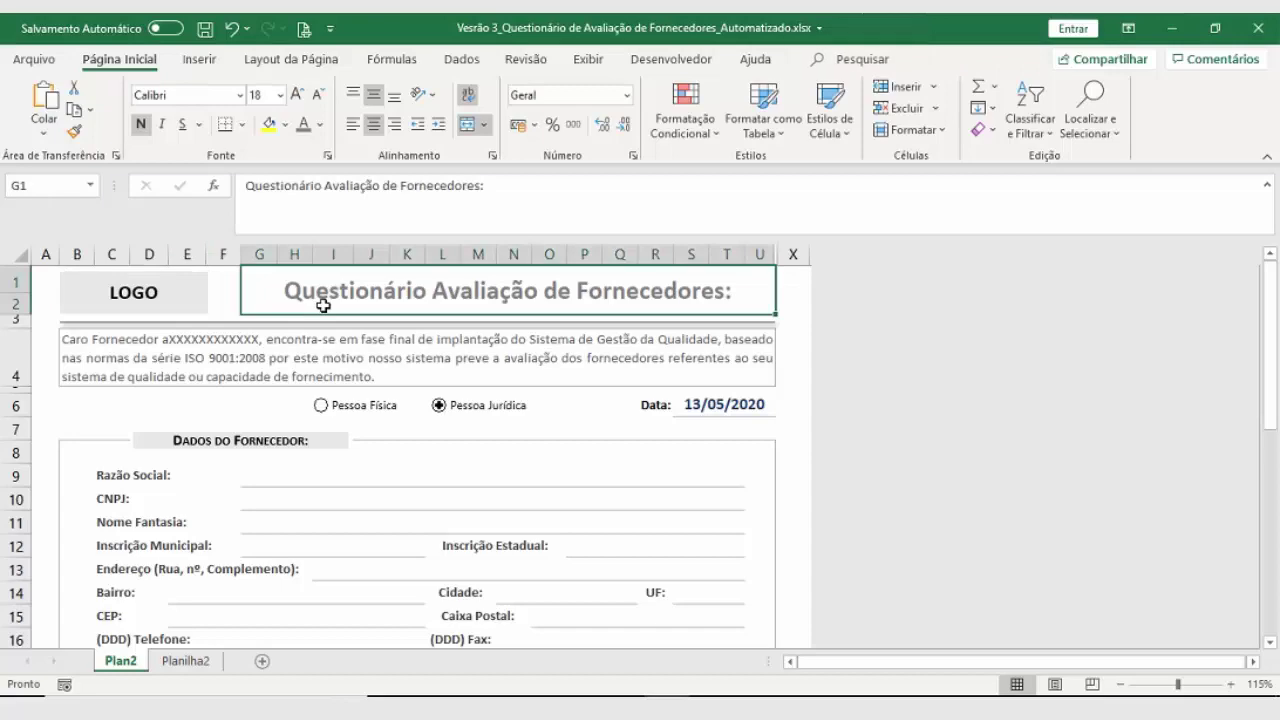
double_click(645, 284)
drag(737, 294, 281, 306)
key(ctrl+c)
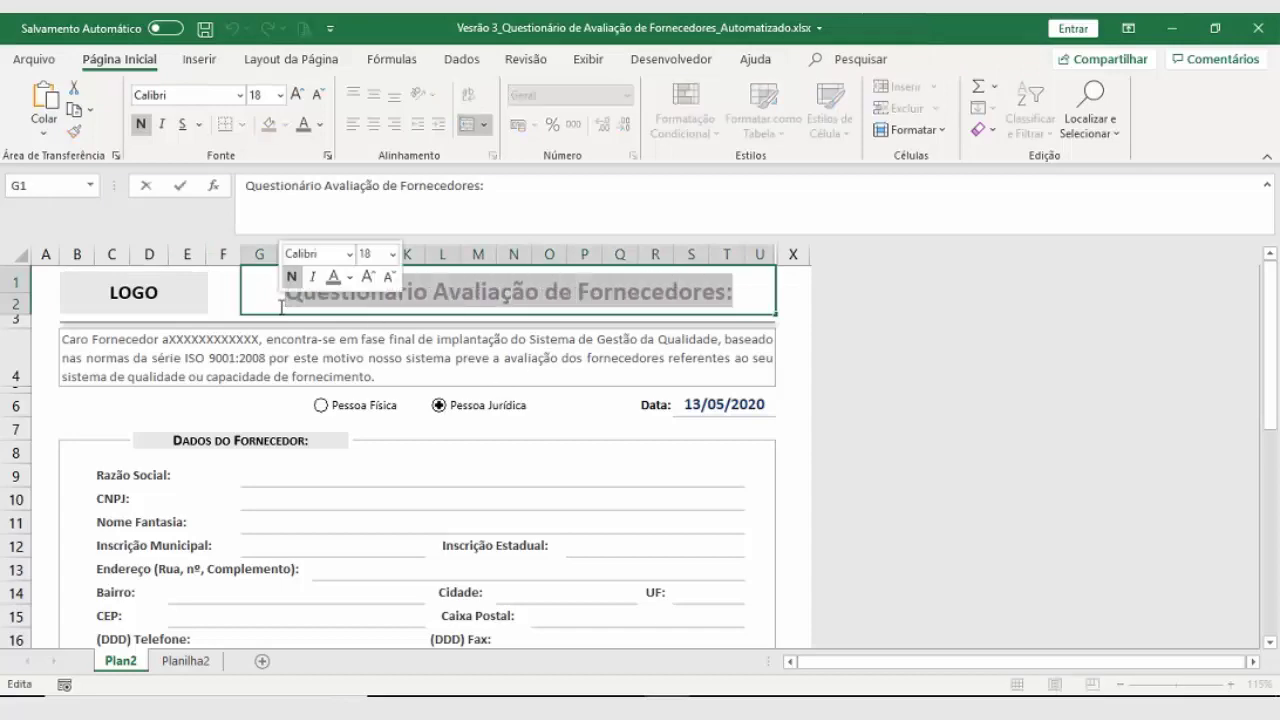
Step: Paste the copied title text into cell G1 of the Planilha2 sheet
click(182, 662)
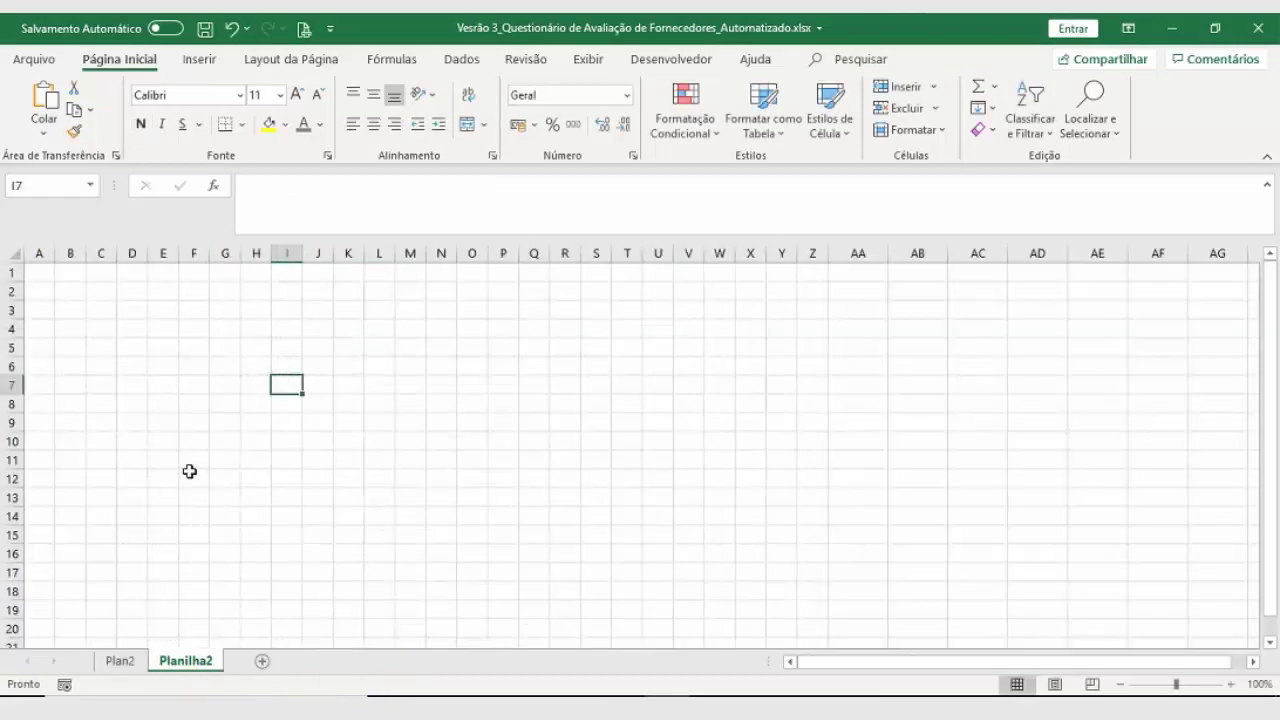
click(189, 471)
click(71, 276)
click(70, 292)
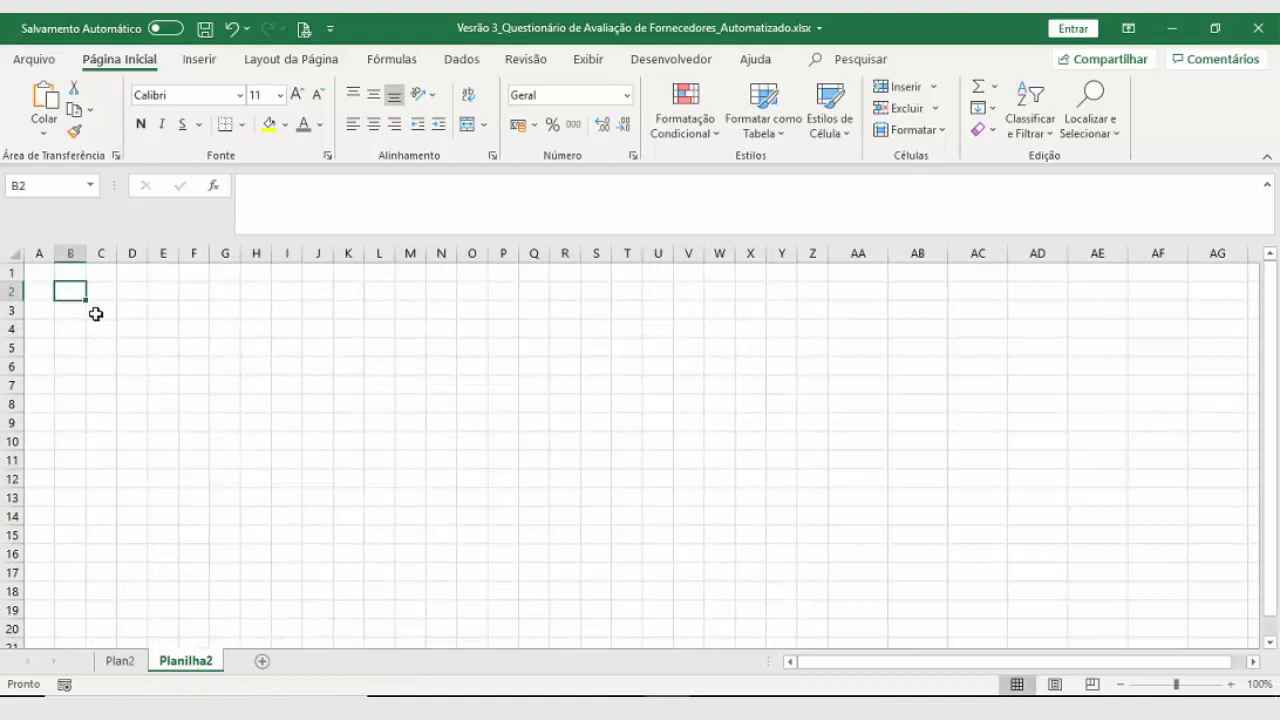
click(218, 291)
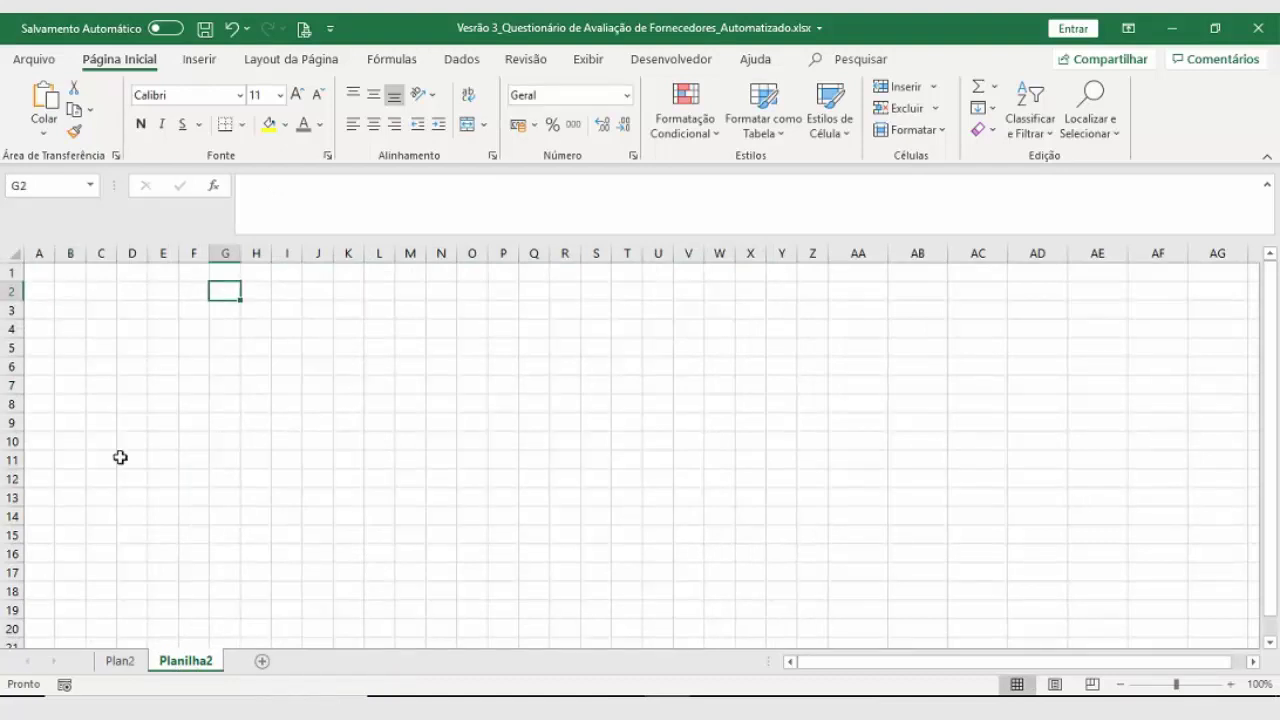
click(120, 662)
click(174, 661)
double_click(226, 273)
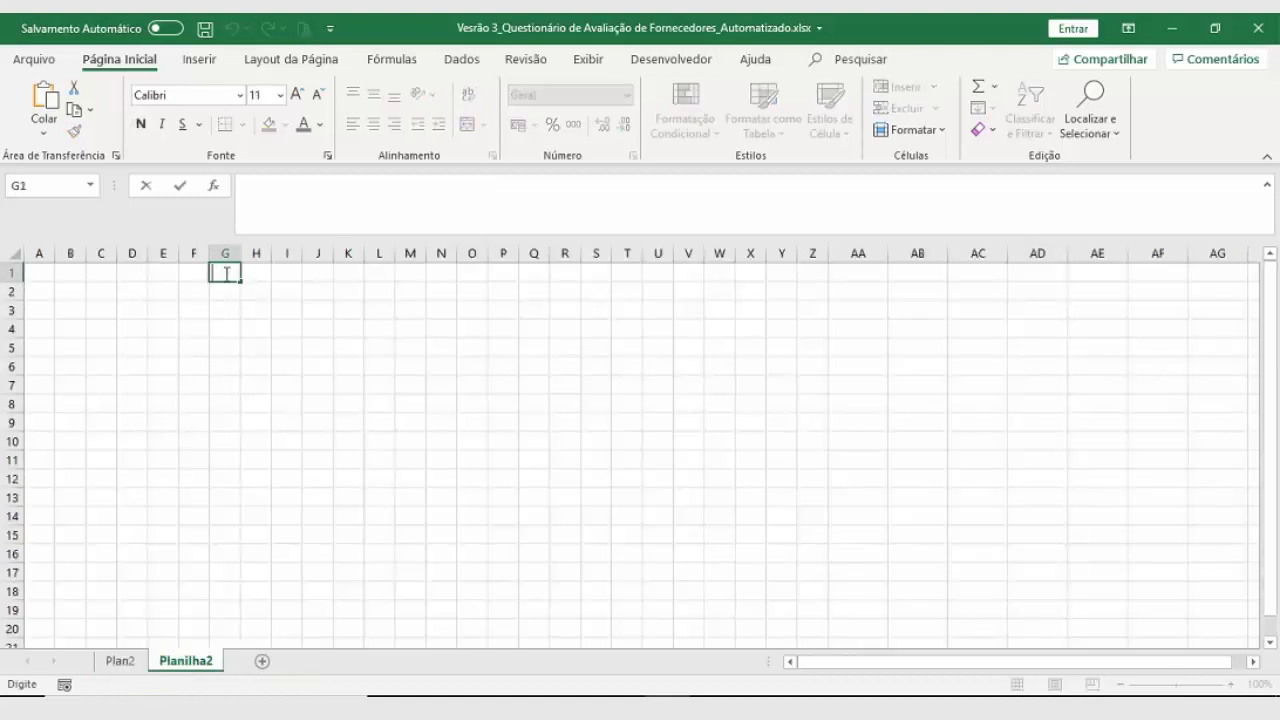
key(ctrl+v)
click(412, 537)
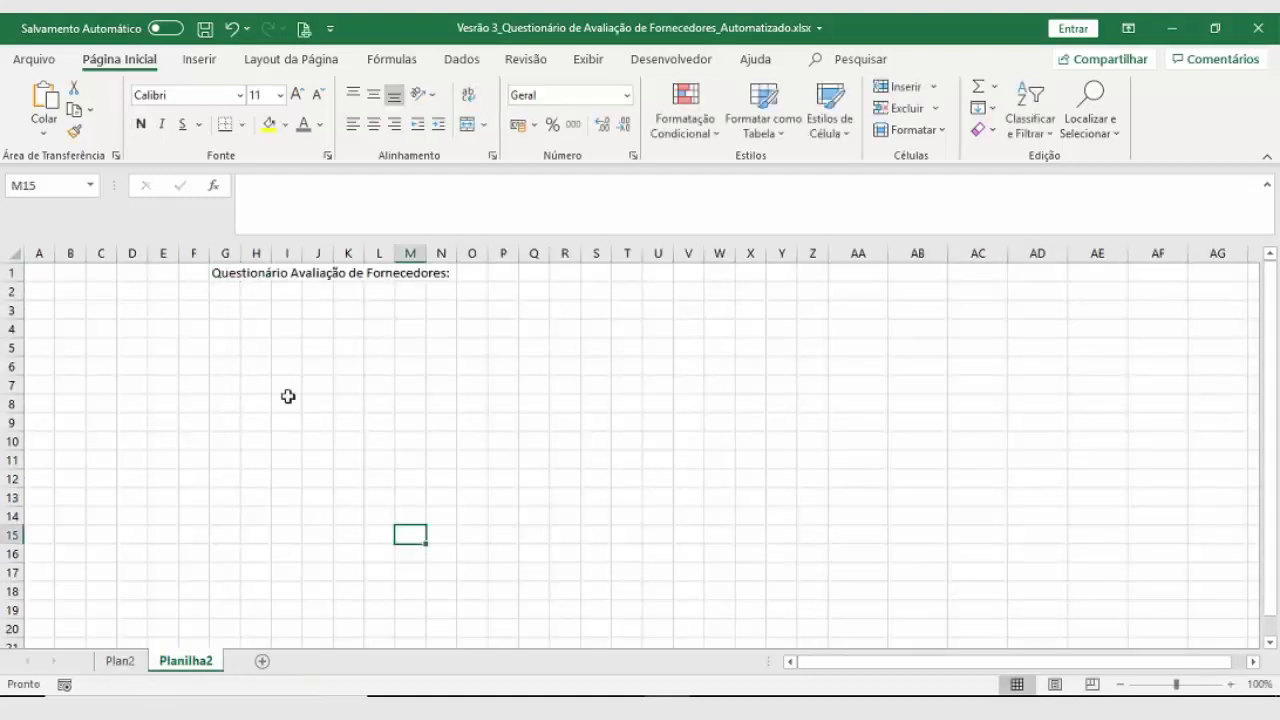
Step: Insert a rectangle about 3.5 cm wide and 1.3 cm high over cells B1:E3, with the text LOGO
click(68, 275)
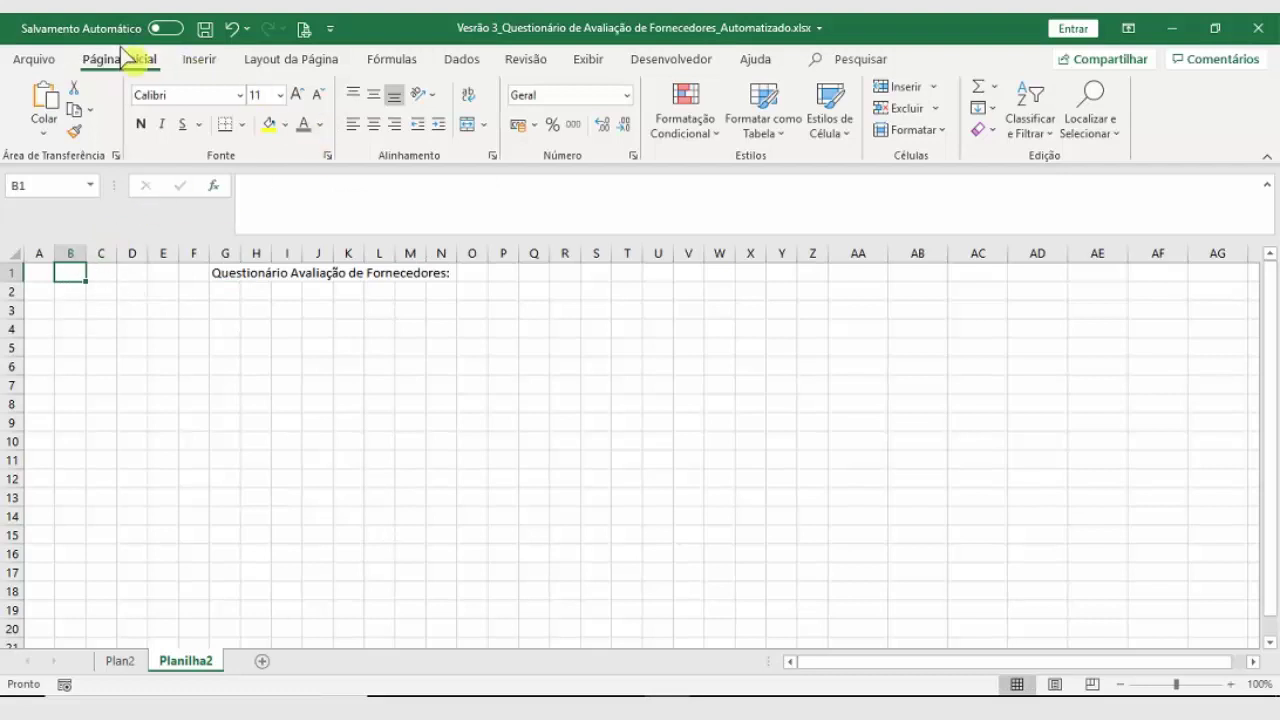
click(199, 60)
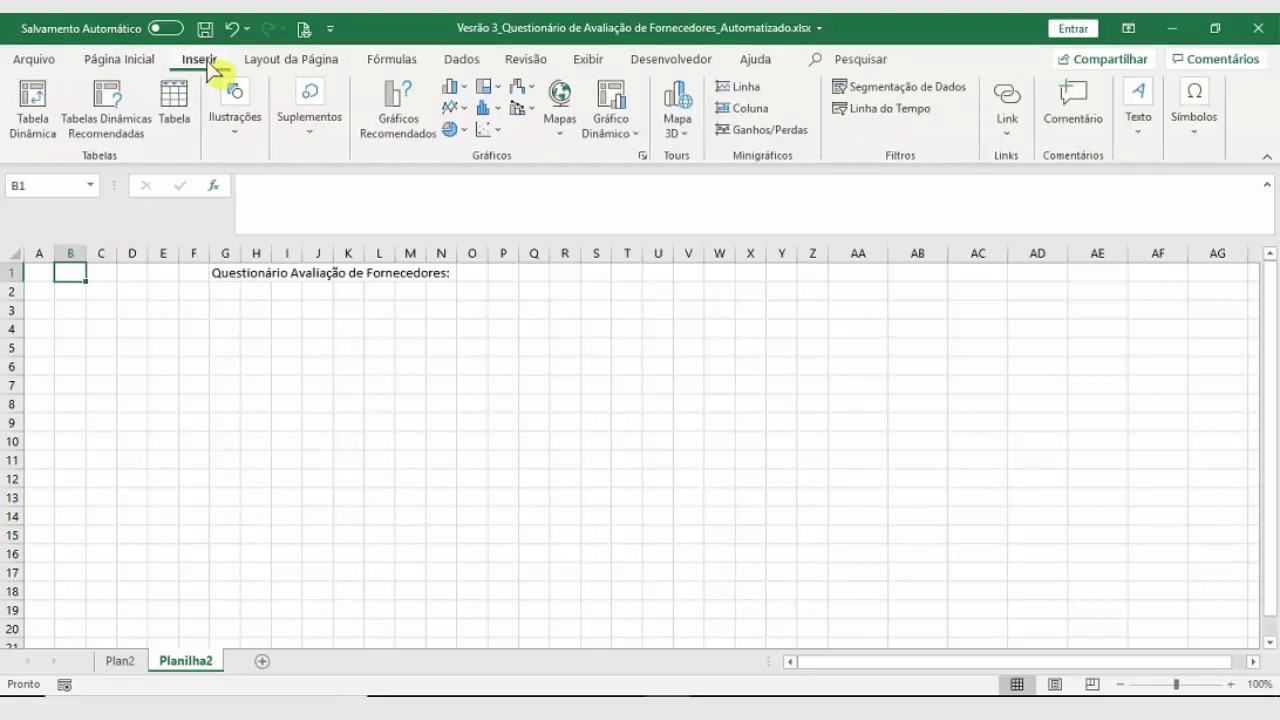
click(236, 115)
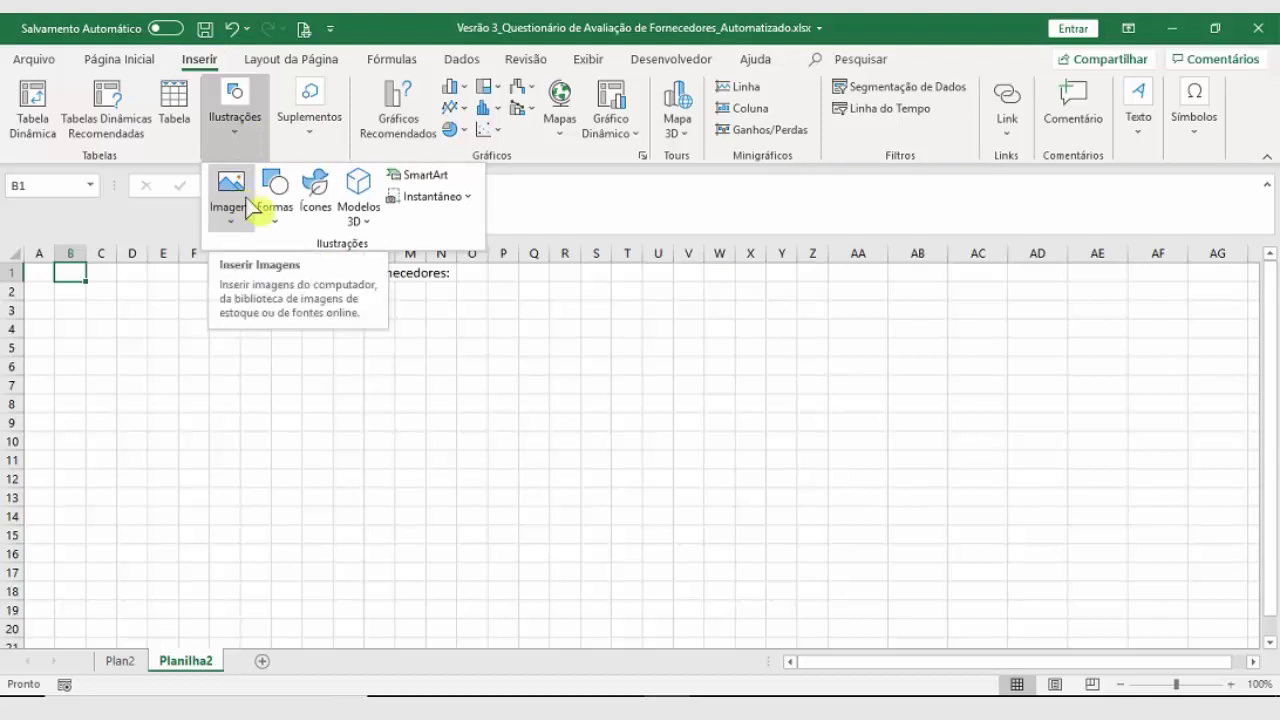
click(275, 205)
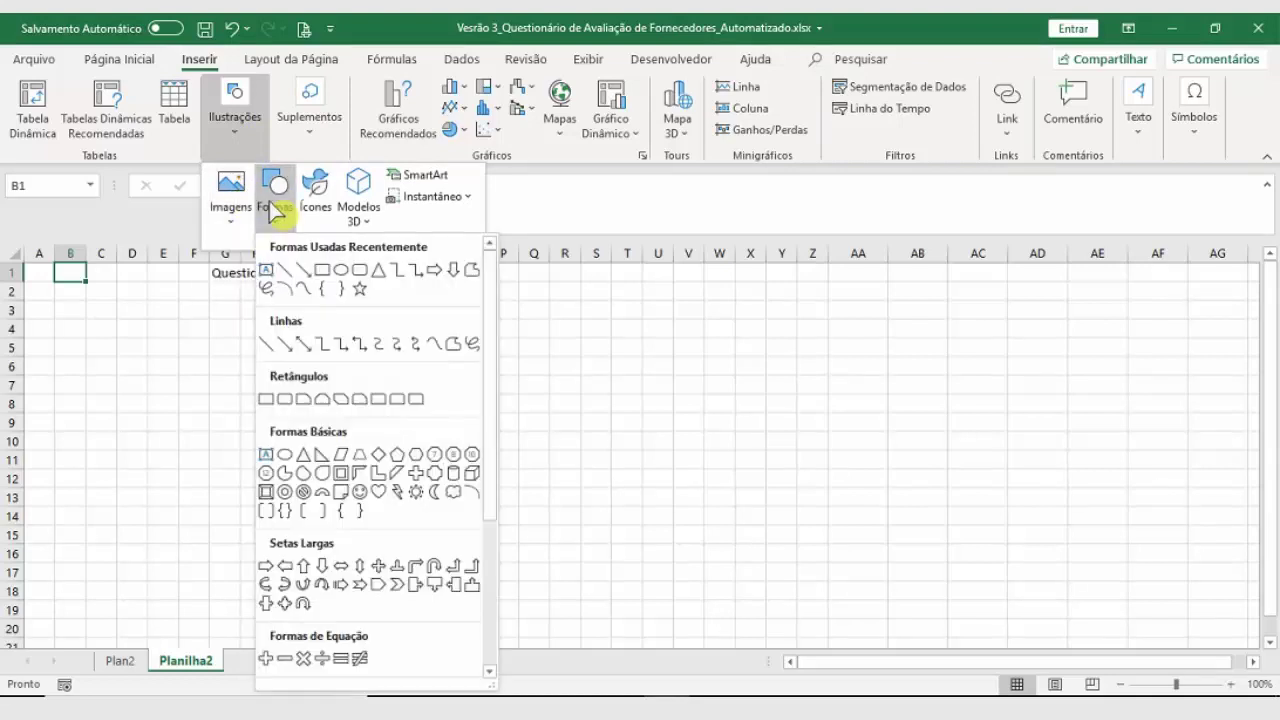
click(321, 270)
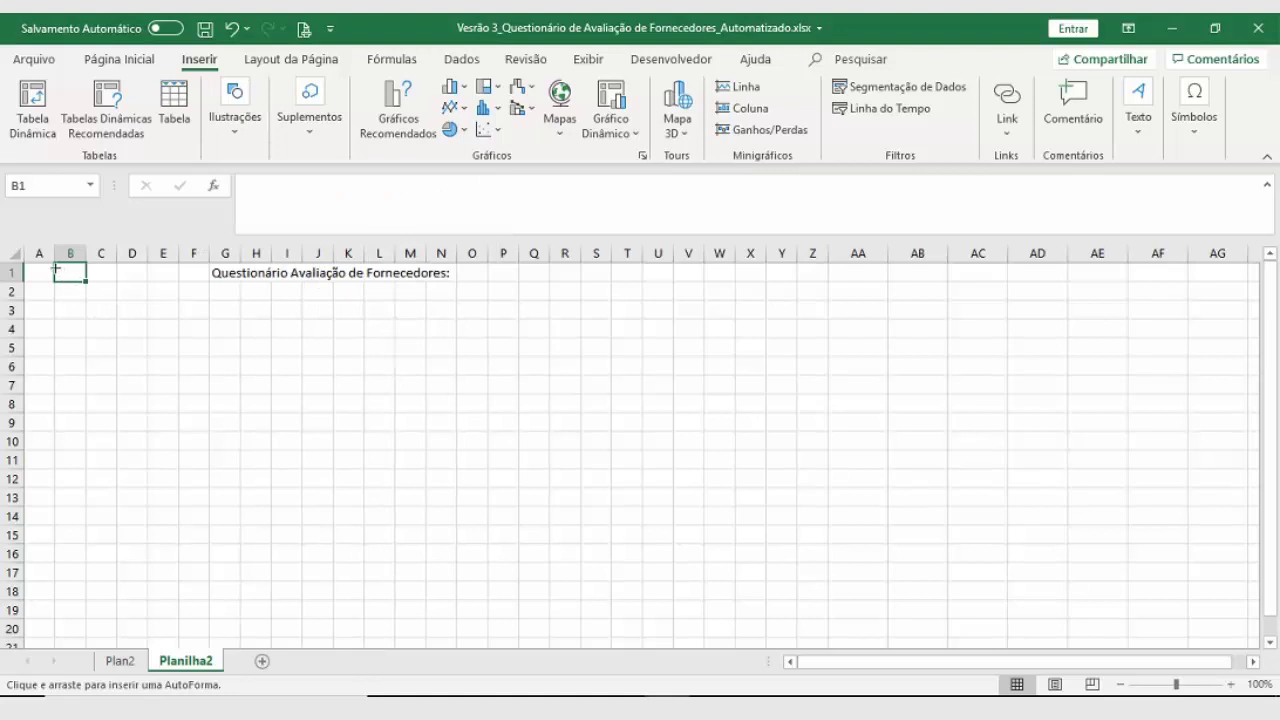
drag(56, 268, 180, 314)
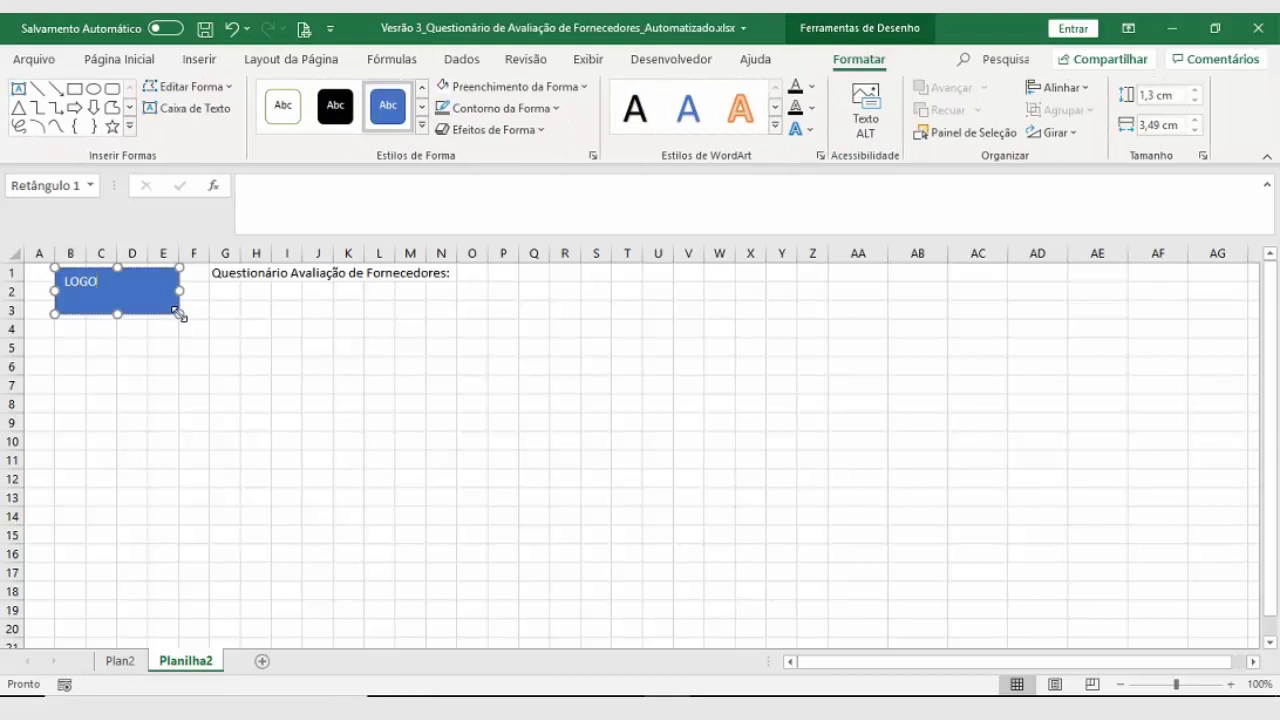
Step: Centre the LOGO text vertically and horizontally in the rectangle, and make it bold at size 14
click(110, 60)
click(373, 94)
click(373, 124)
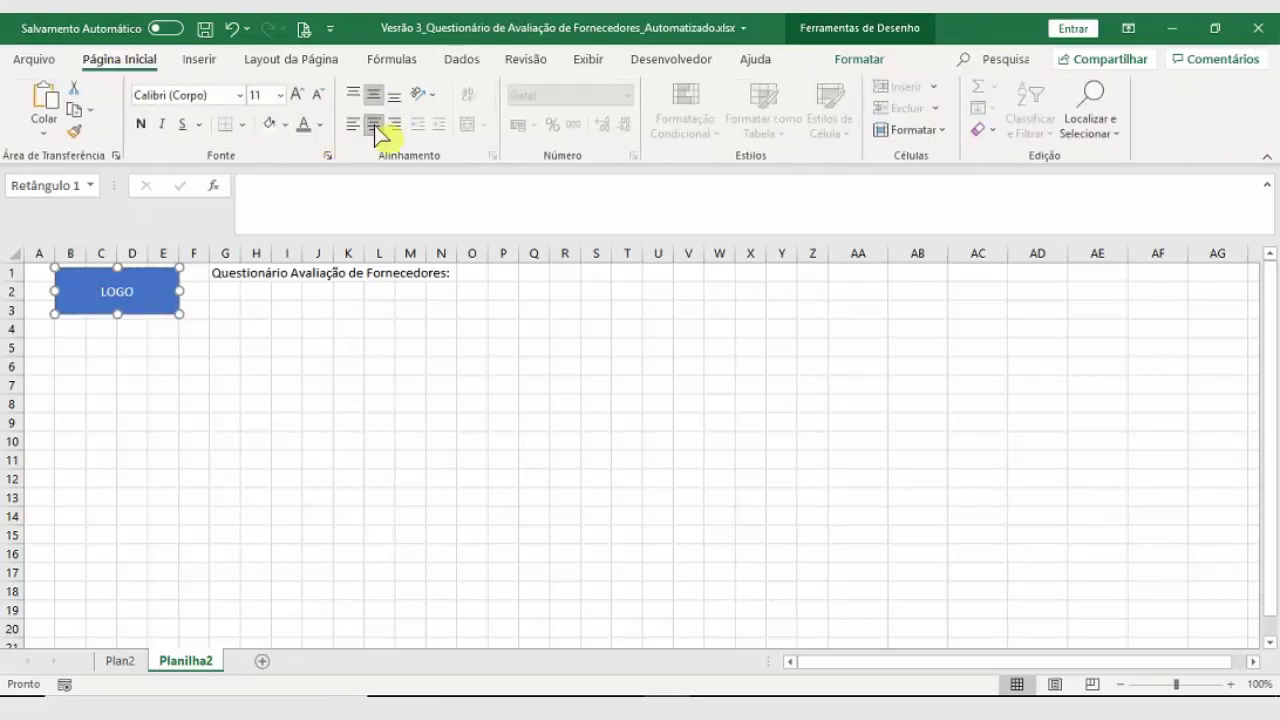
click(141, 124)
click(255, 94)
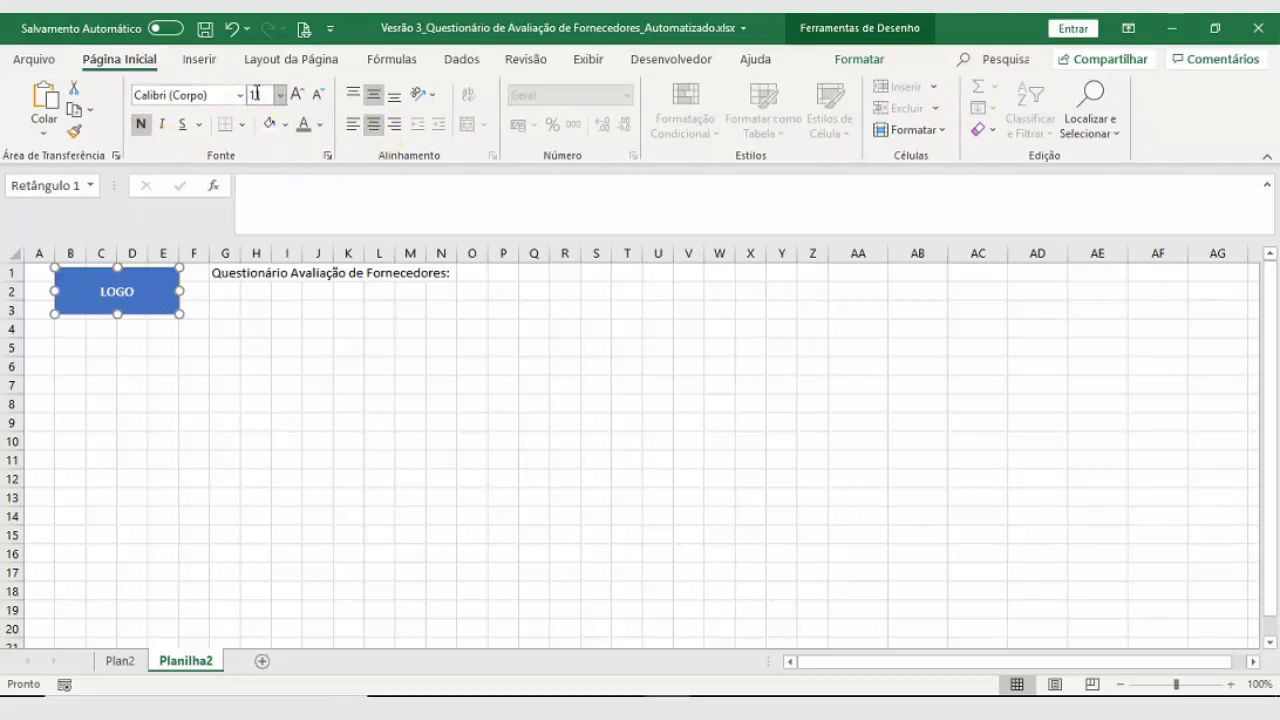
text(14)
key(Return)
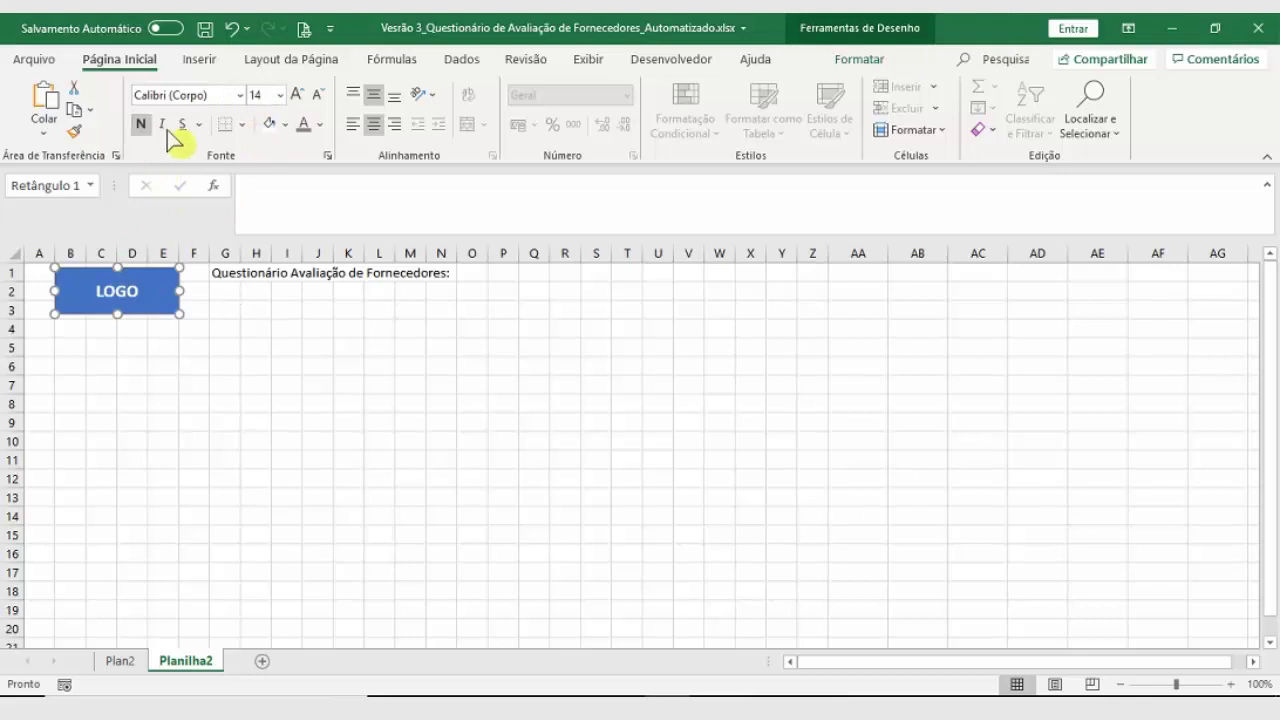
Step: Remove the LOGO rectangle's outline and fill the shape with the light grey theme colour
click(845, 62)
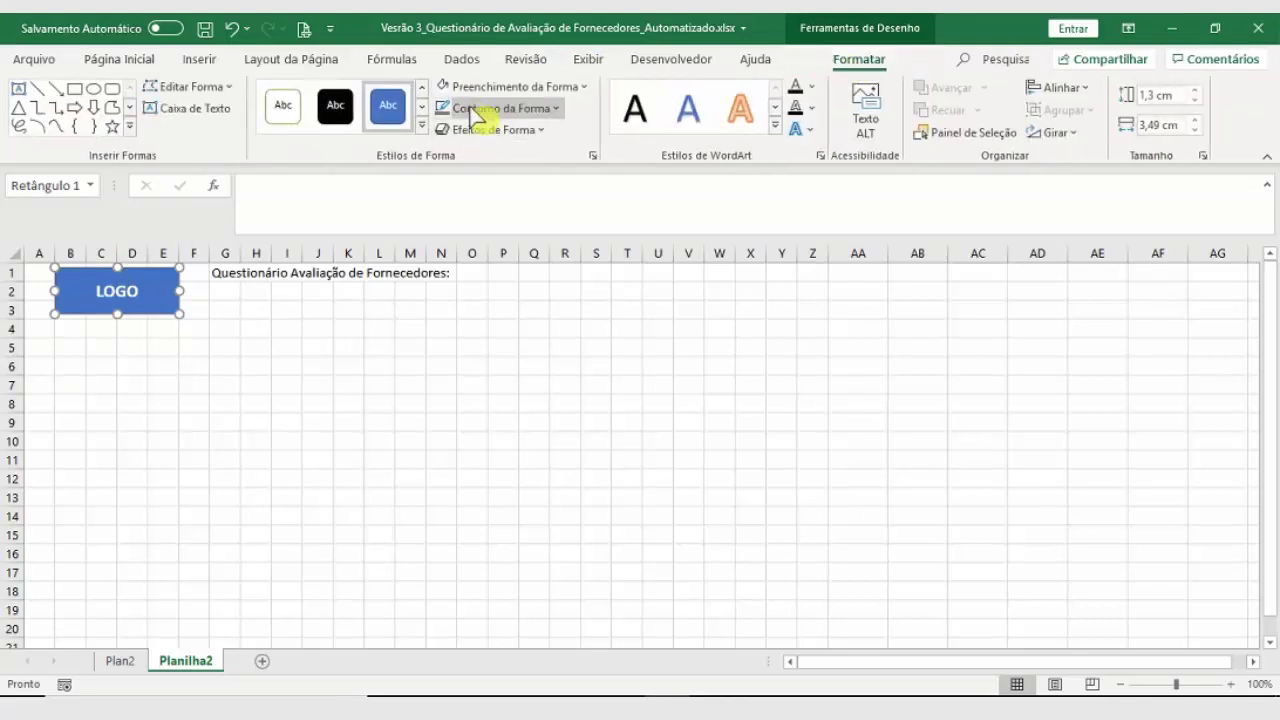
click(475, 110)
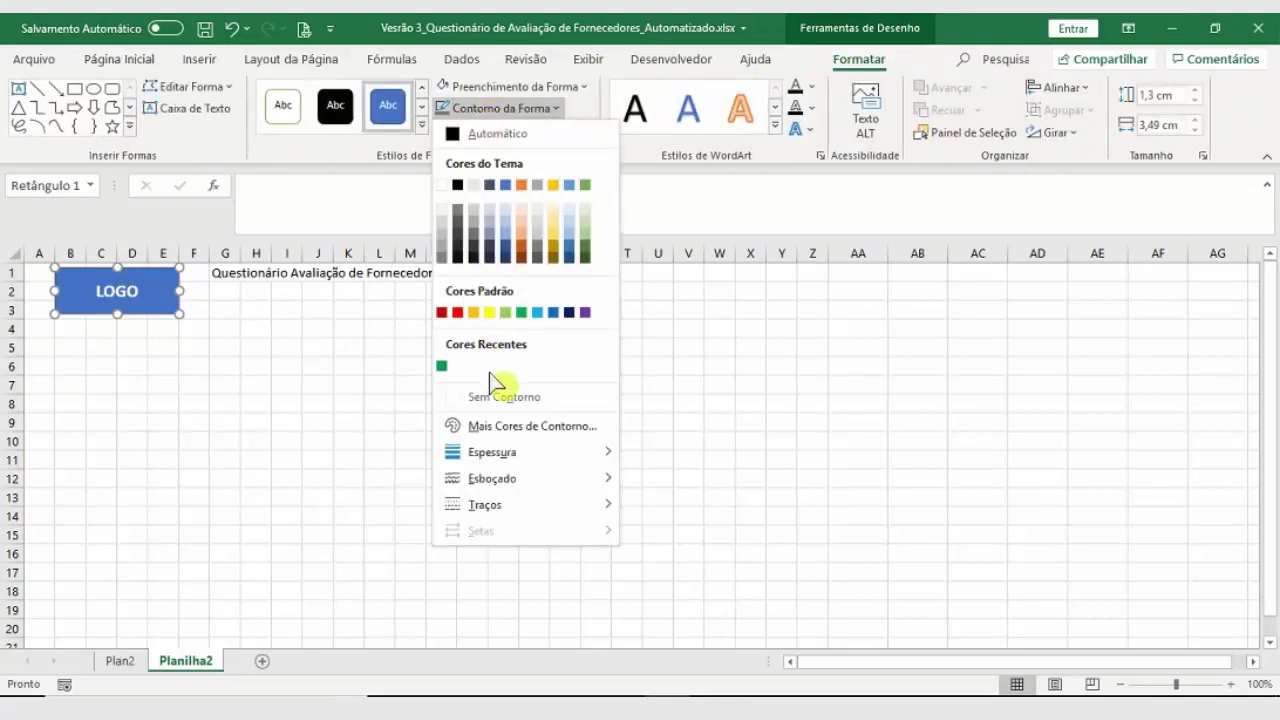
click(480, 398)
click(505, 87)
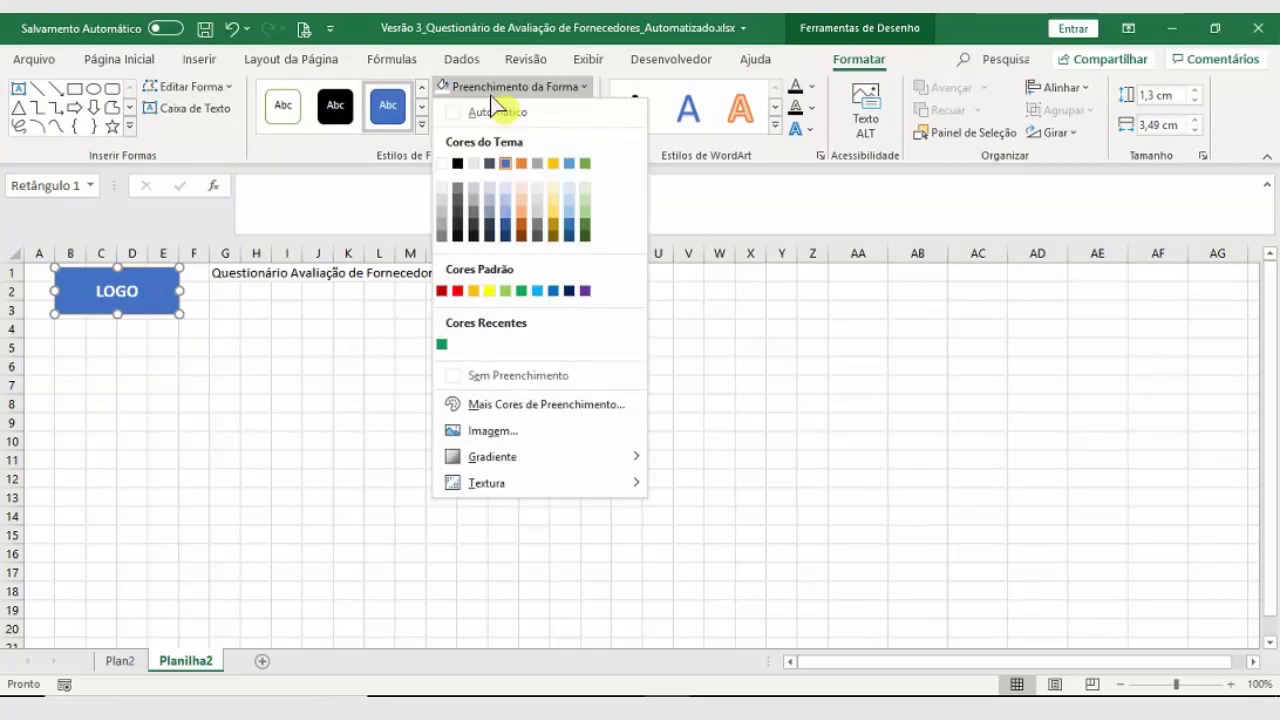
click(474, 168)
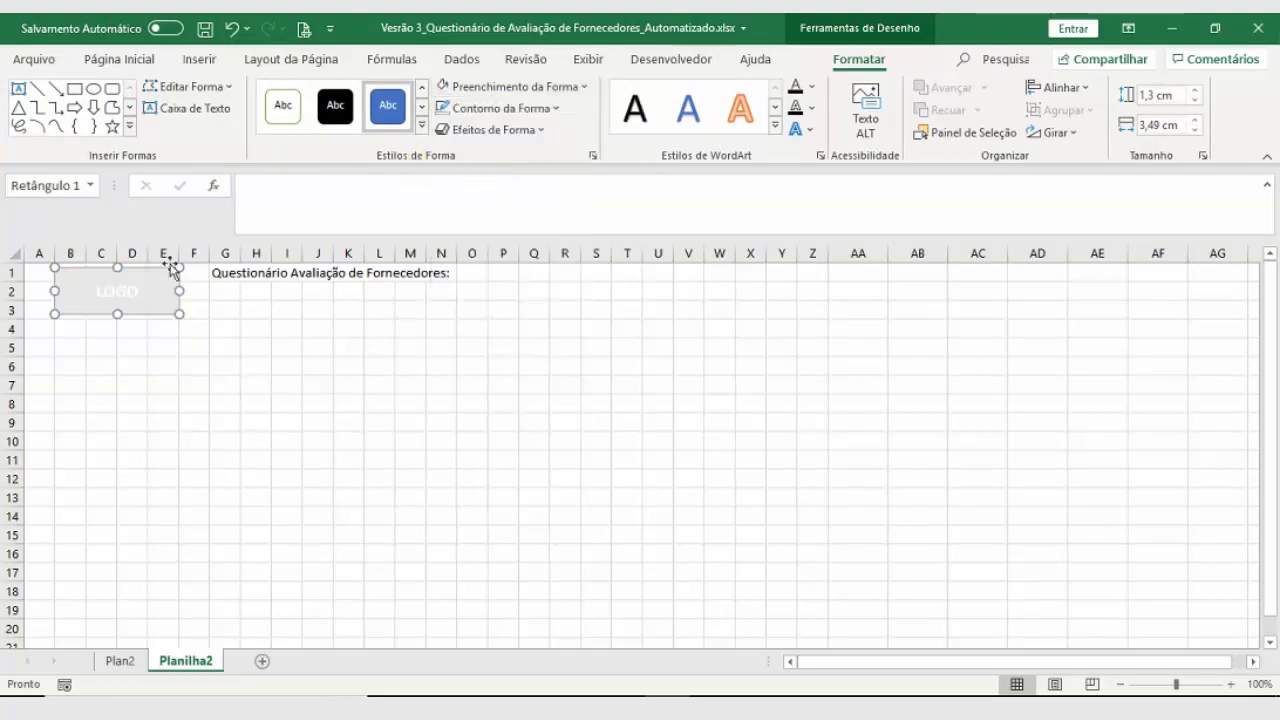
Step: Change the LOGO rectangle's fill to a darker shade of the theme grey
click(110, 59)
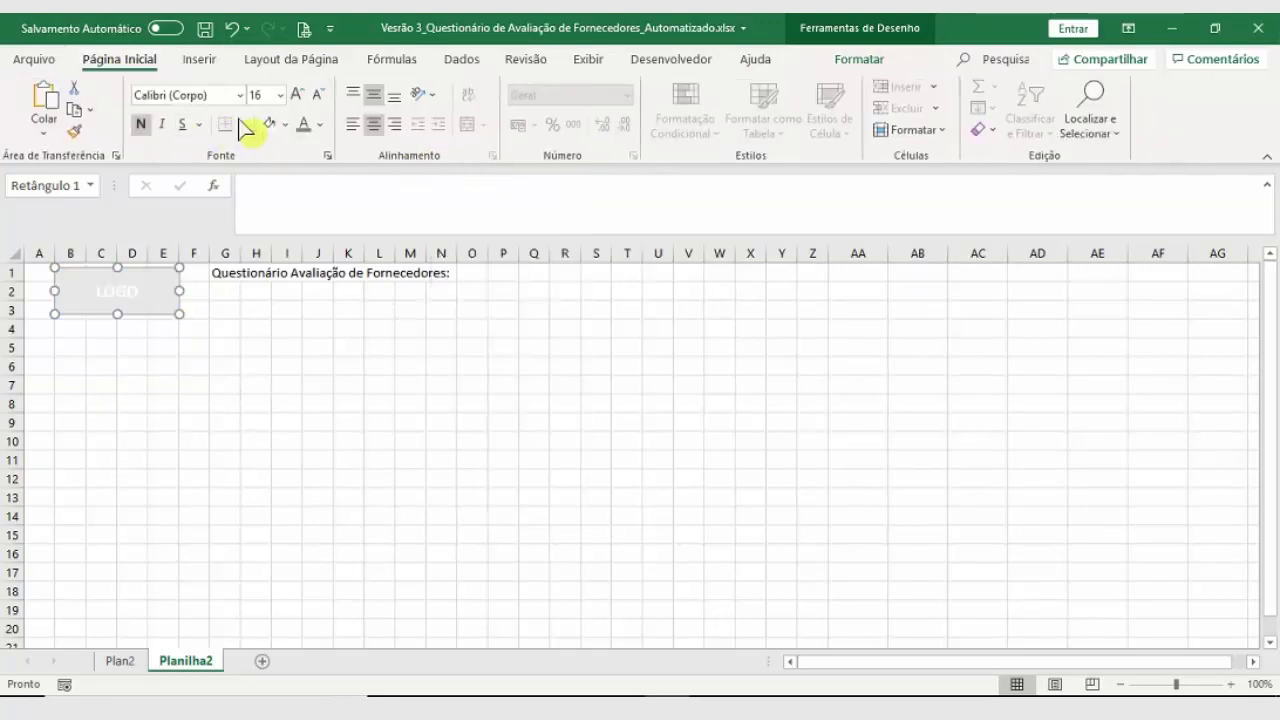
click(320, 124)
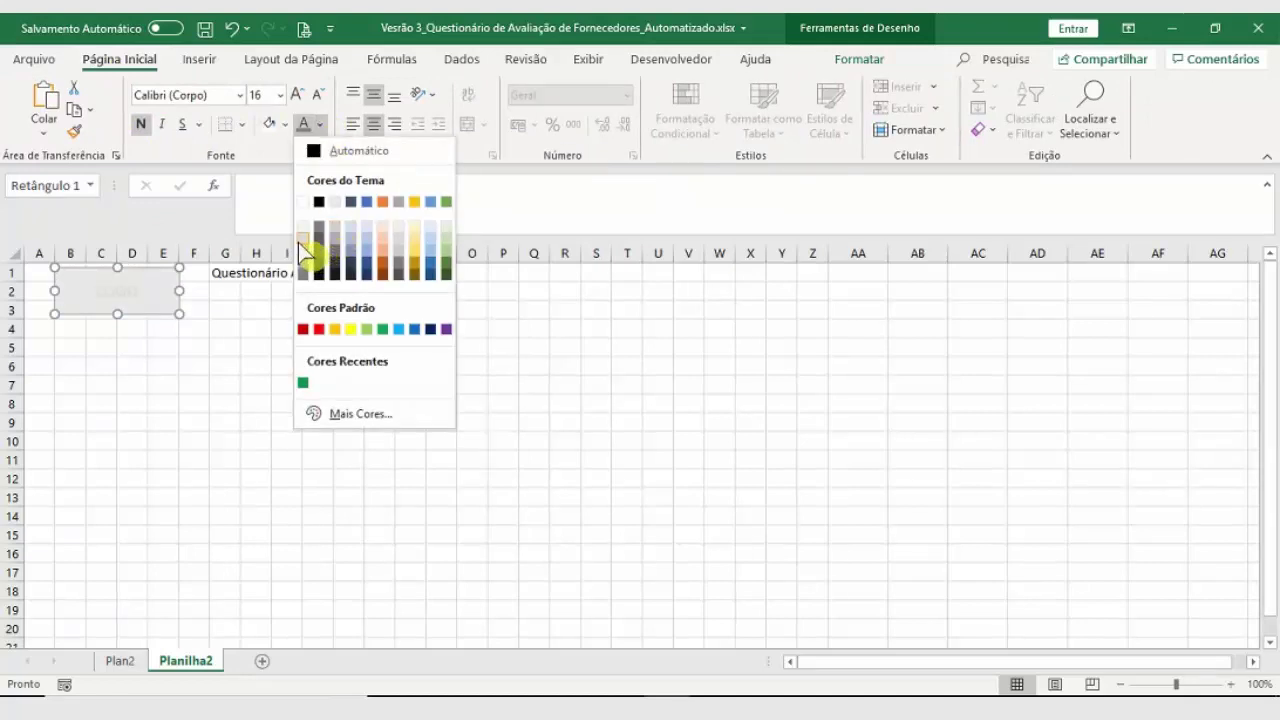
click(148, 305)
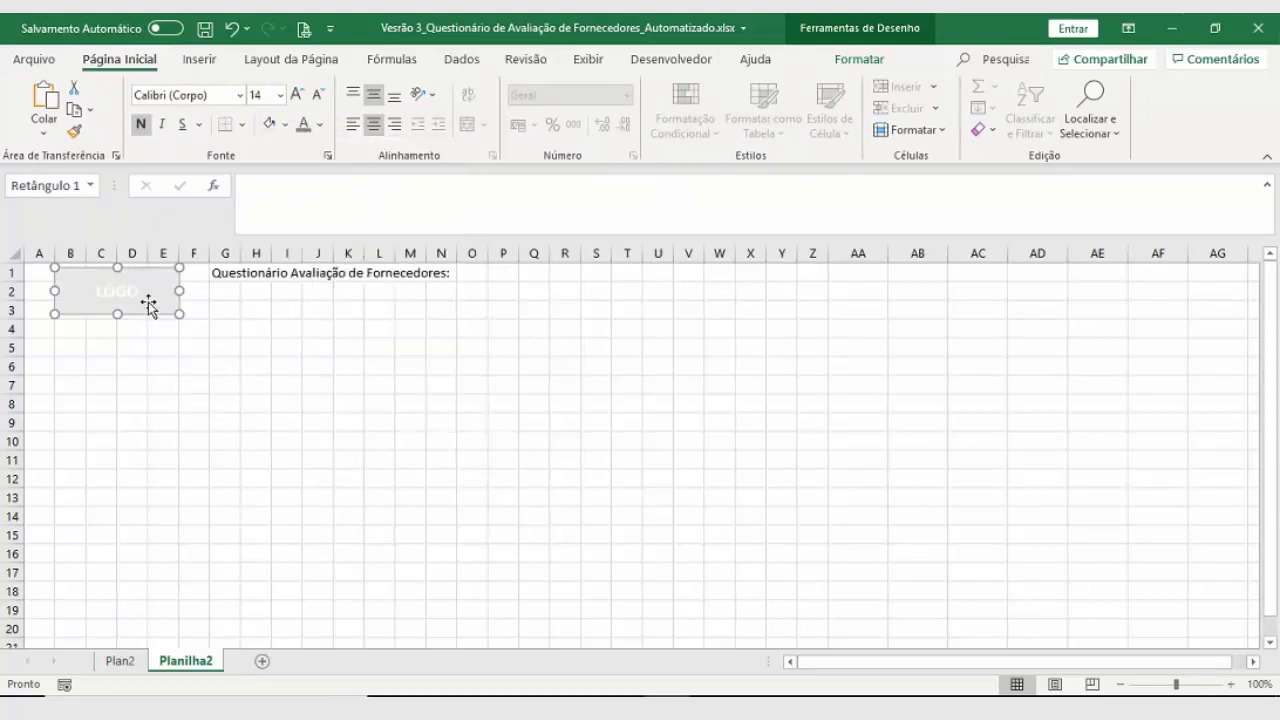
click(285, 124)
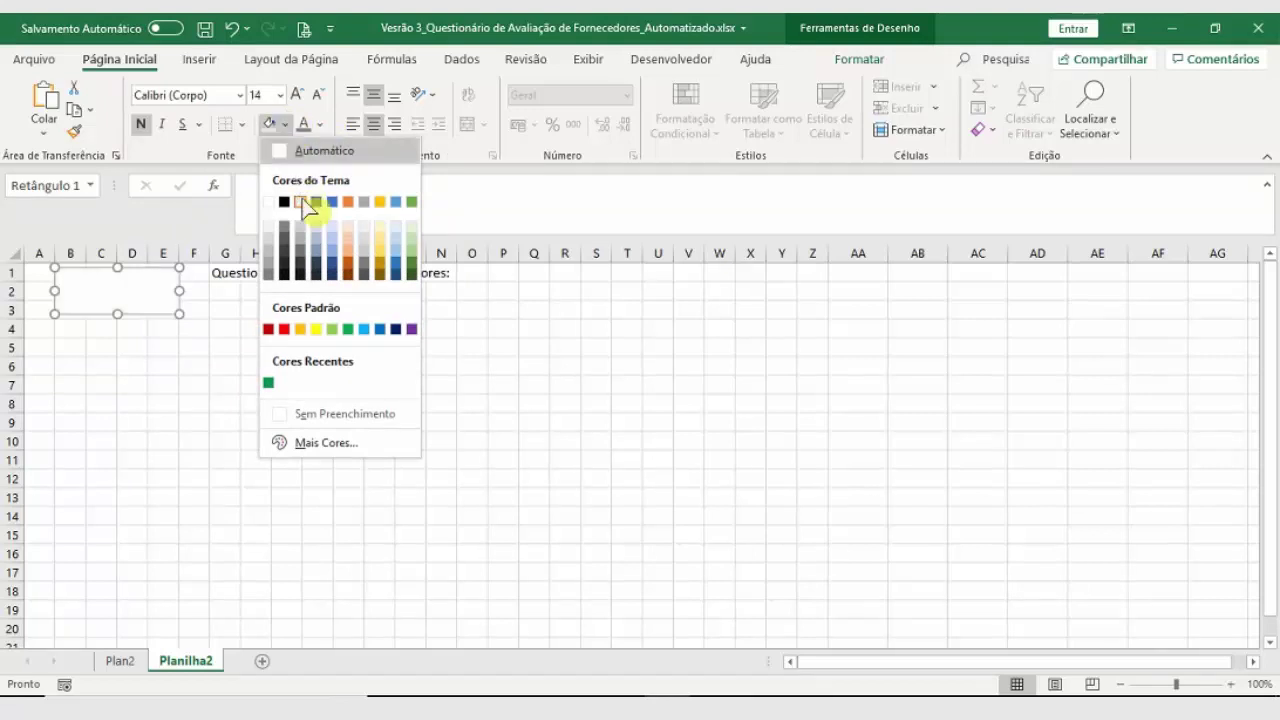
click(308, 252)
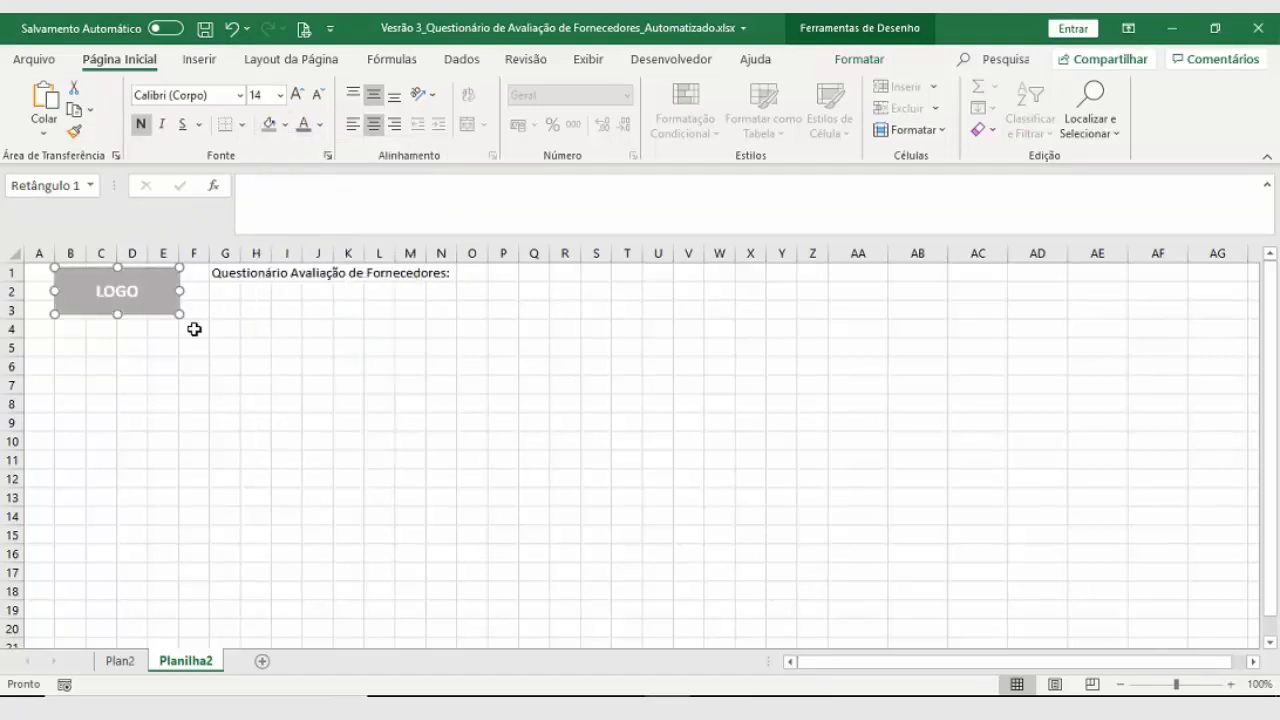
click(220, 348)
click(219, 273)
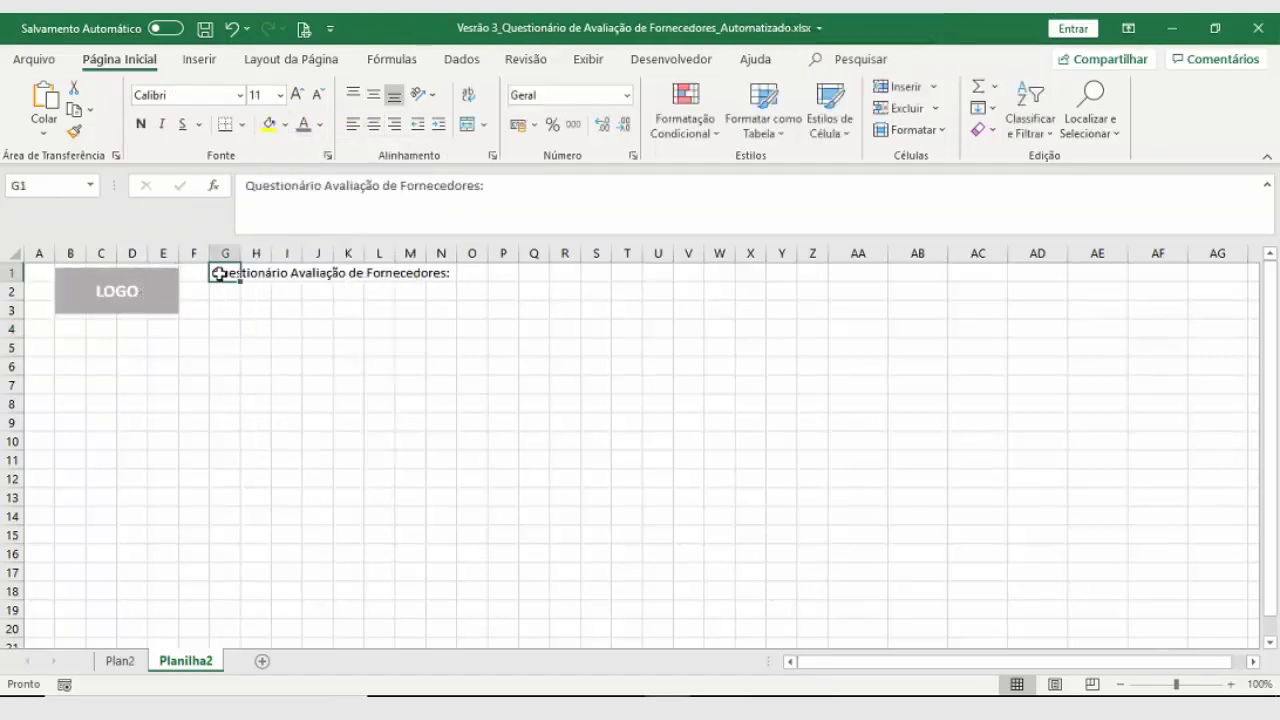
Step: Move the LOGO rectangle down to around rows 9 to 11 and increase the height of row 1
drag(71, 286, 103, 430)
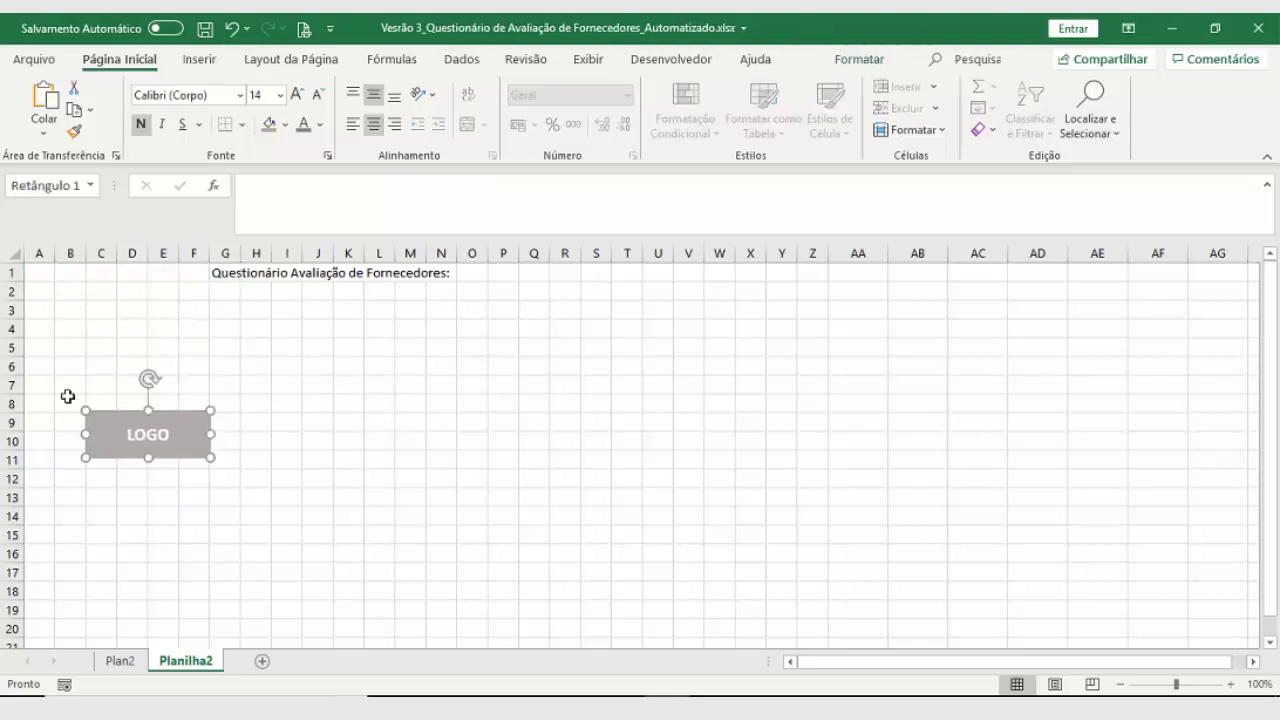
click(12, 272)
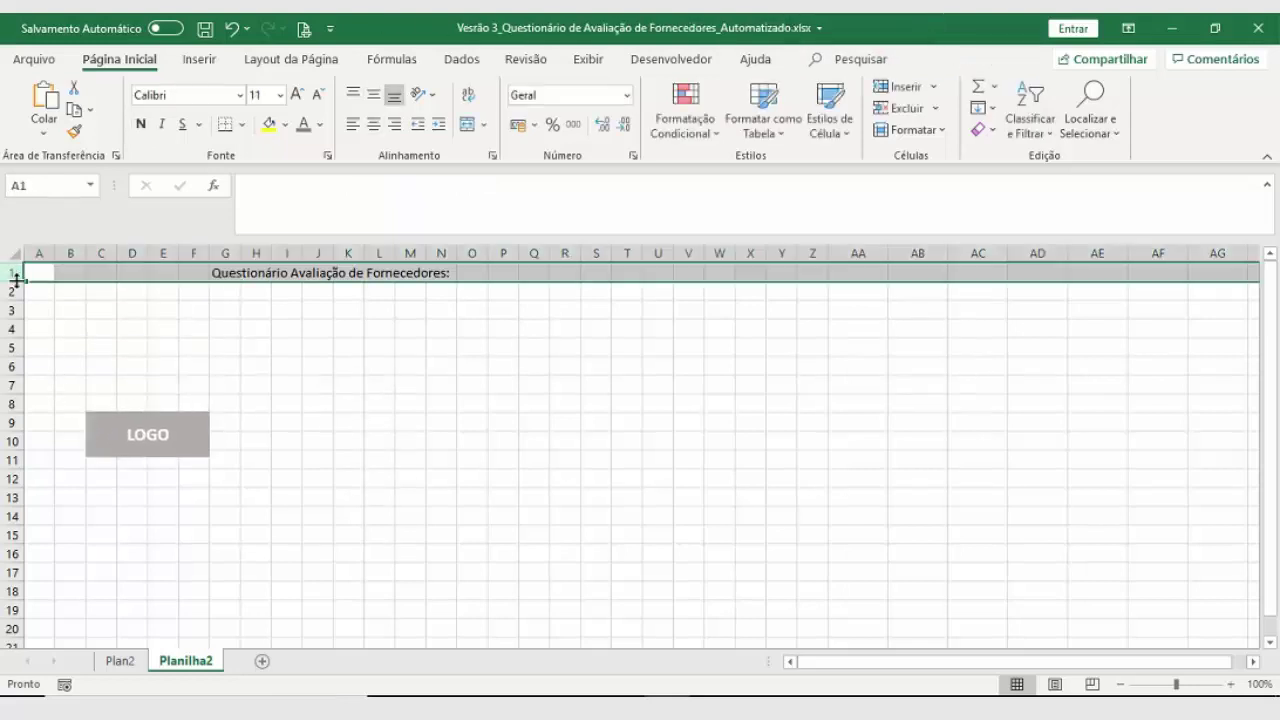
drag(16, 281, 17, 313)
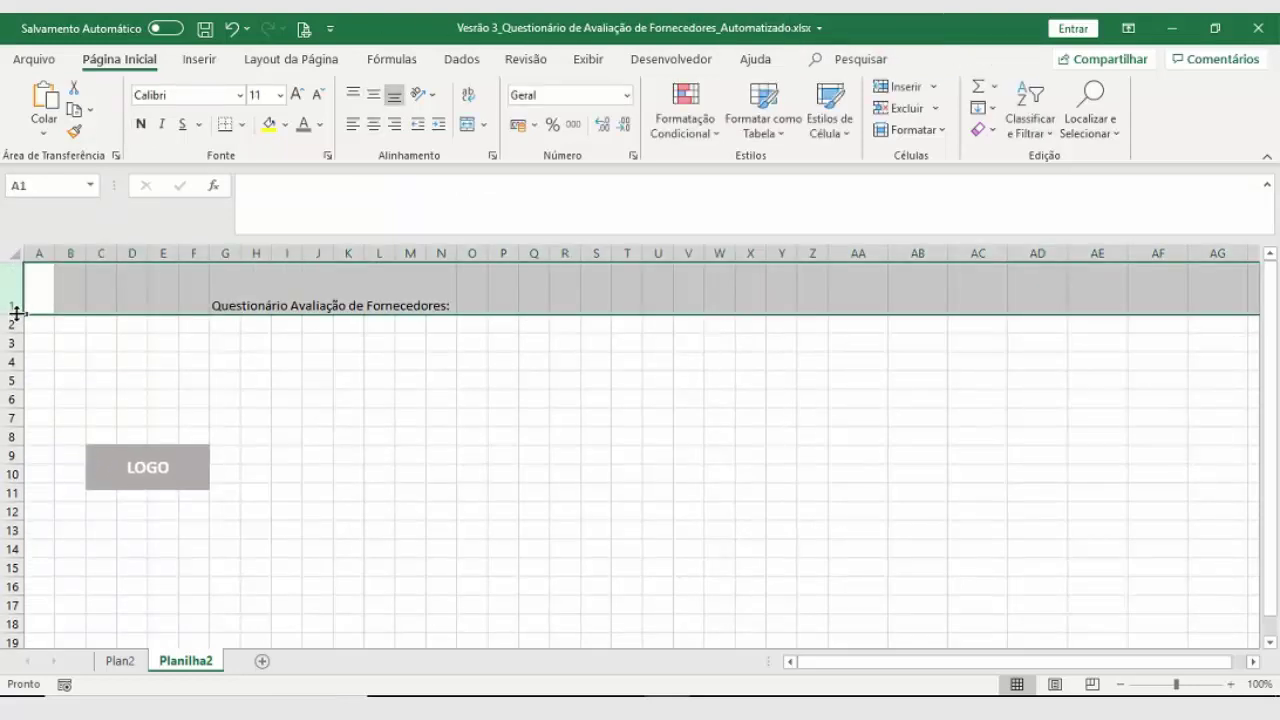
Step: Move the LOGO rectangle back up into the taller row 1, across columns B to E
click(128, 446)
drag(177, 484, 144, 300)
click(389, 299)
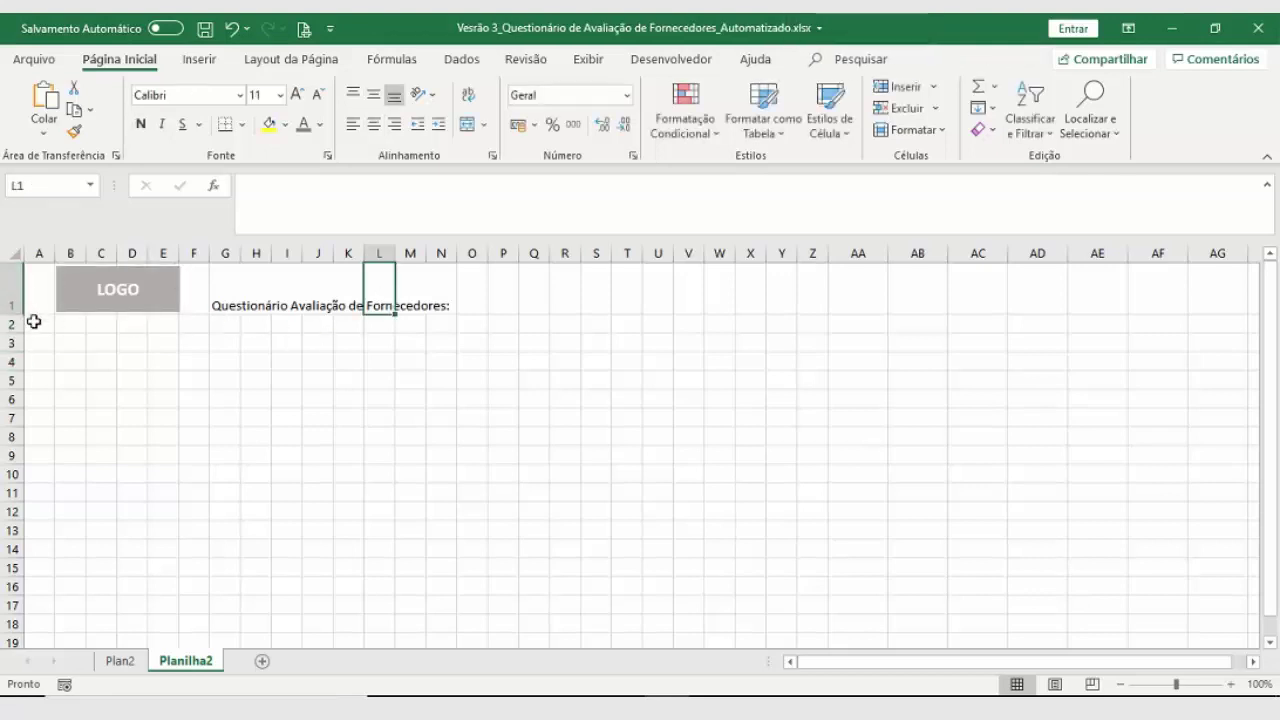
Step: Examine how the title cell is laid out across rows 1 and 2 on Plan2 and return to Planilha2
click(12, 289)
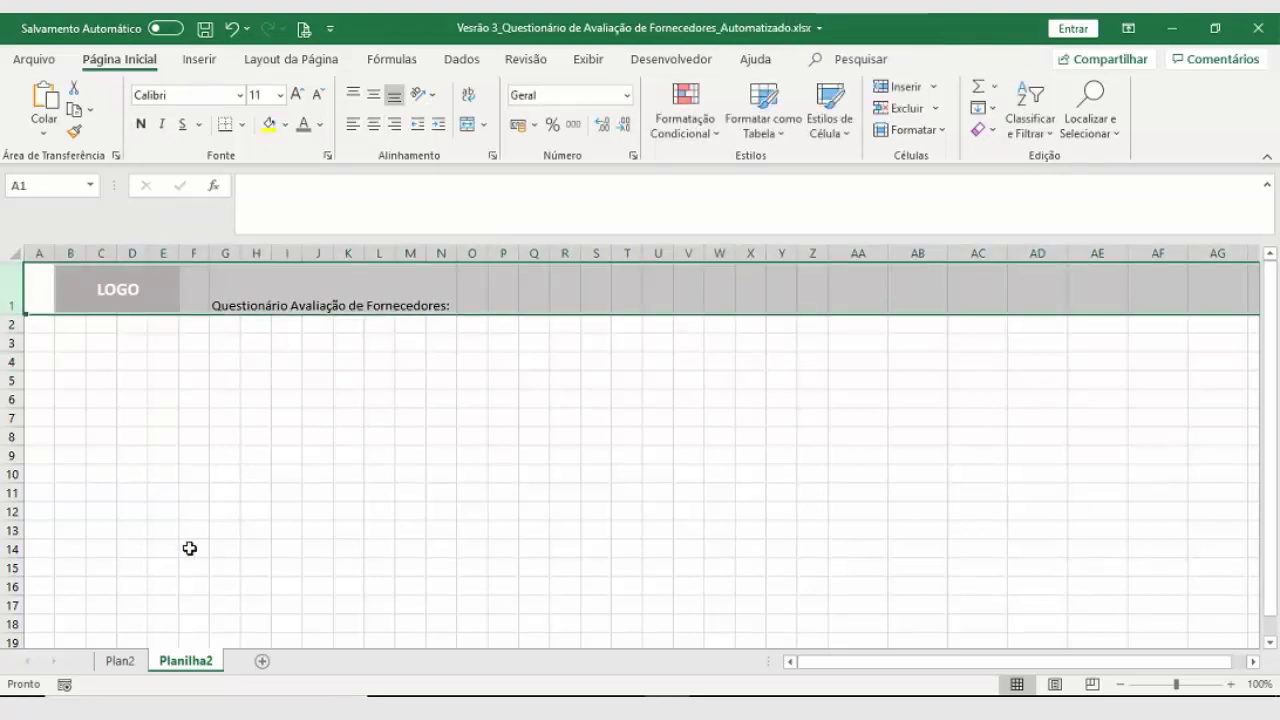
click(120, 661)
click(18, 283)
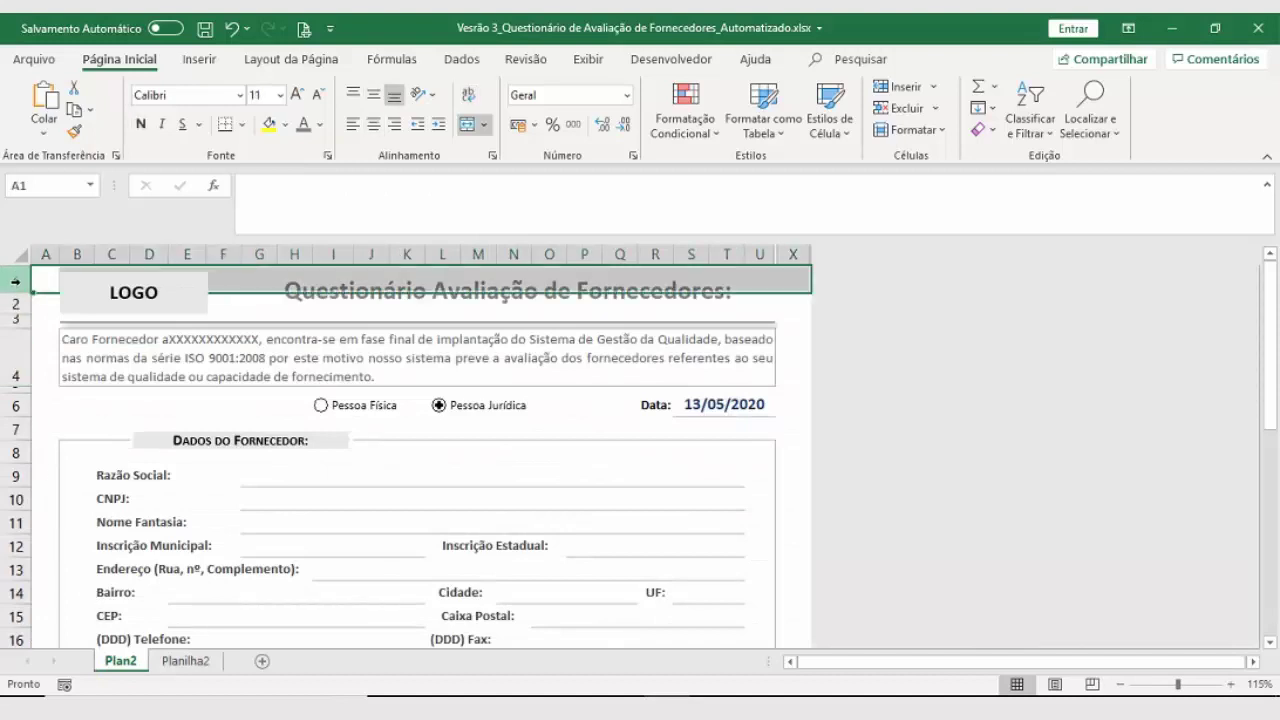
click(267, 304)
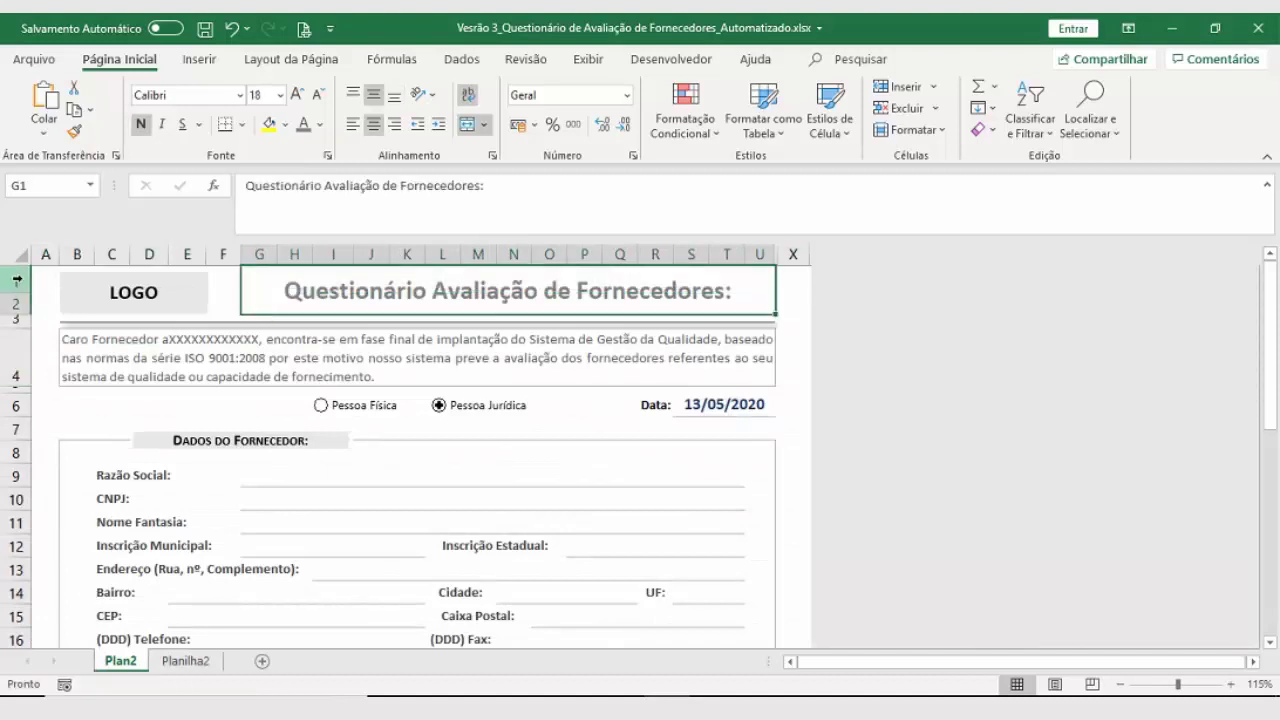
drag(14, 283, 12, 308)
click(244, 291)
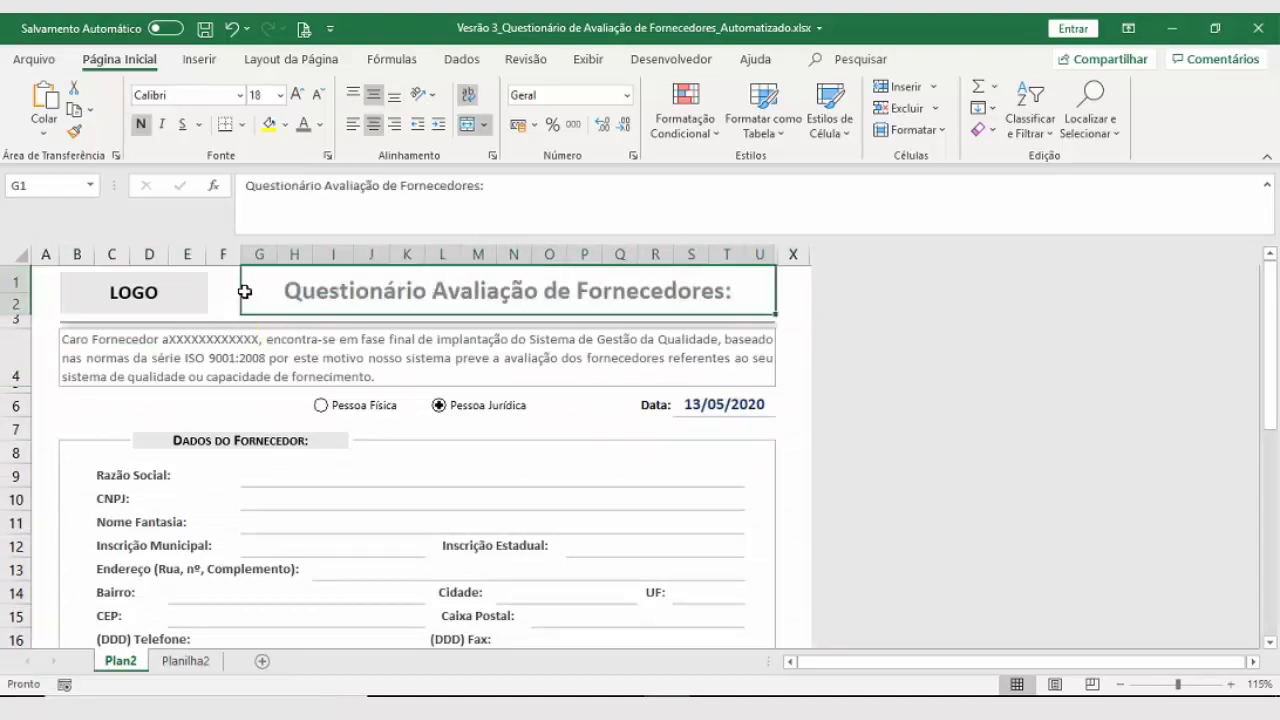
click(14, 283)
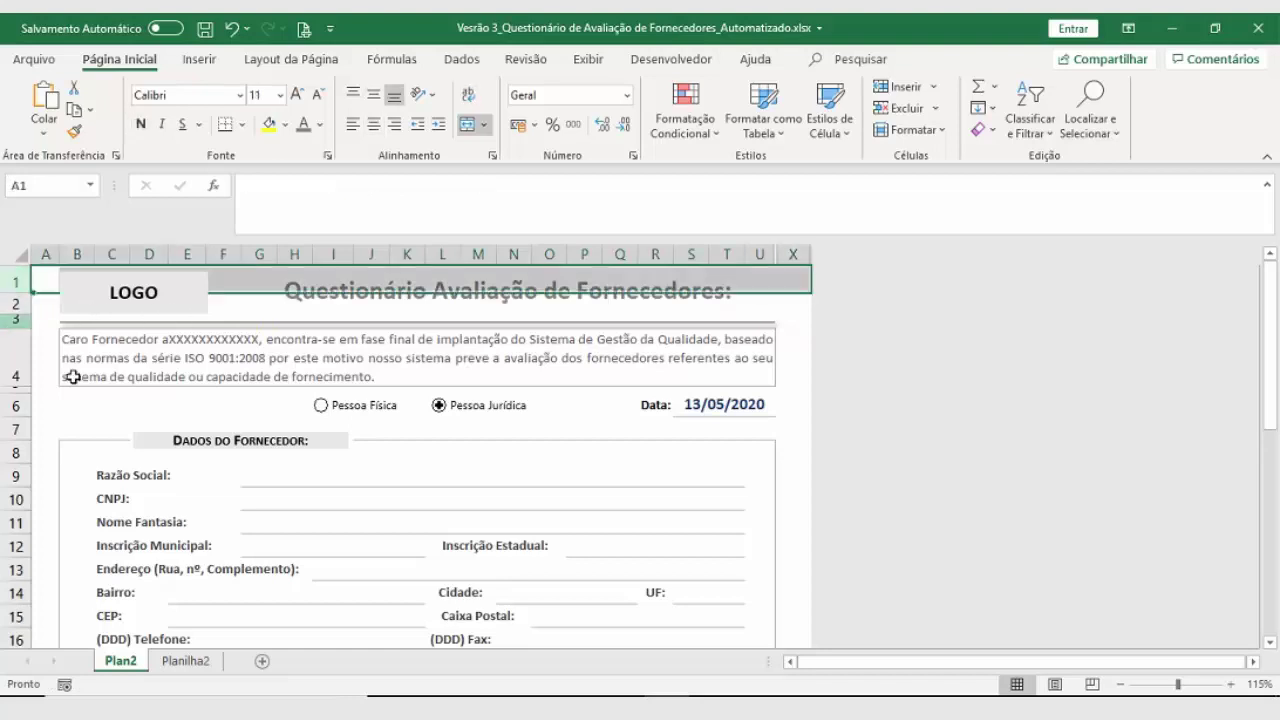
click(188, 662)
Step: Merge G1:U1 and center the questionnaire title both horizontally and vertically in the merged cell
click(268, 284)
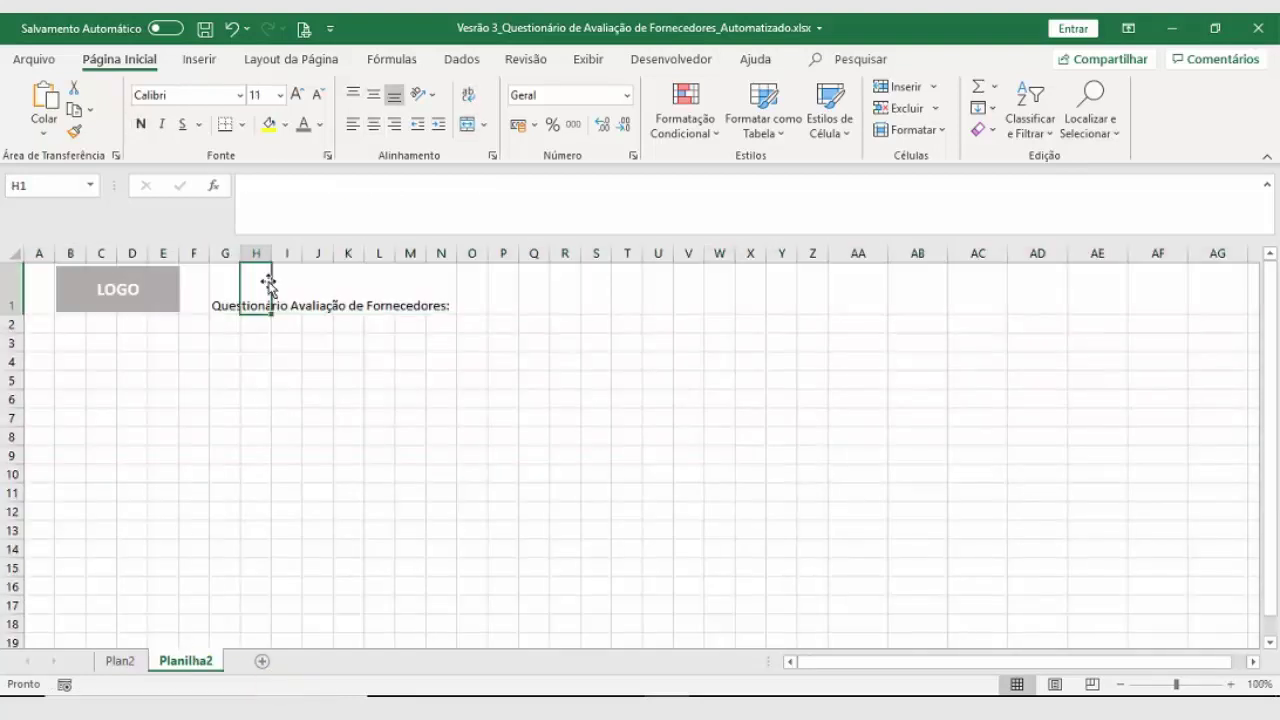
drag(228, 300, 664, 292)
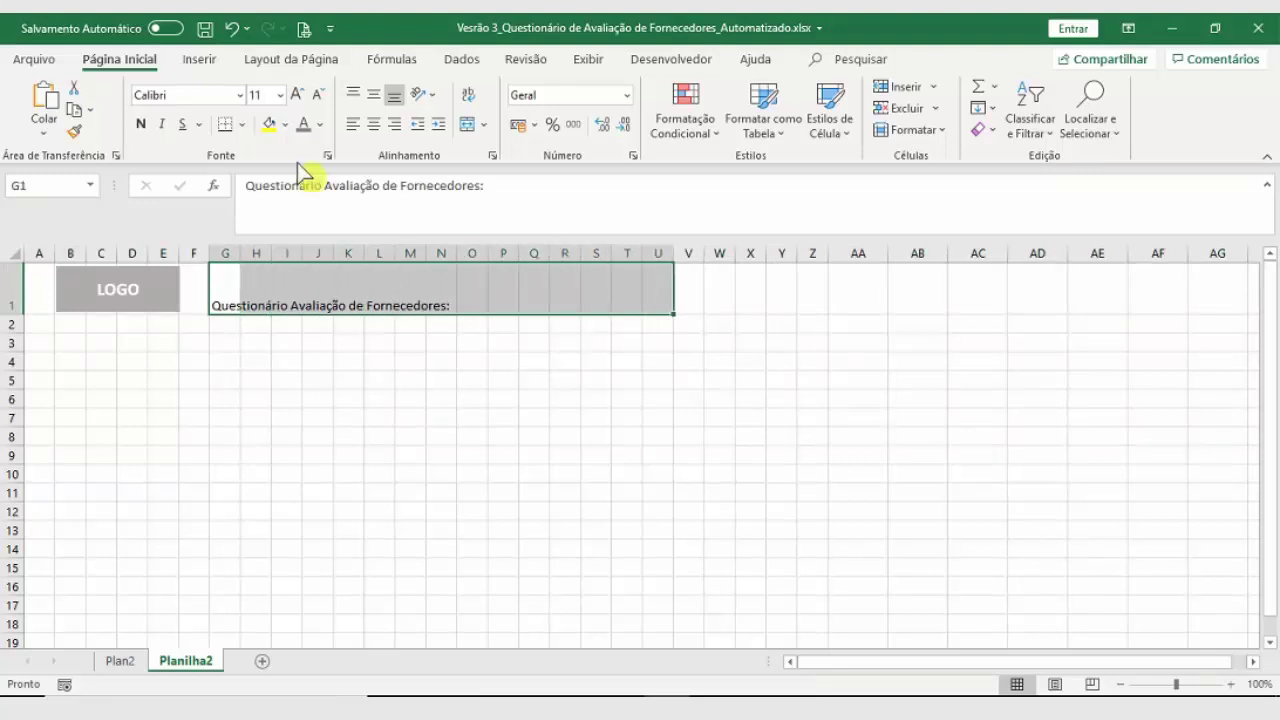
click(486, 127)
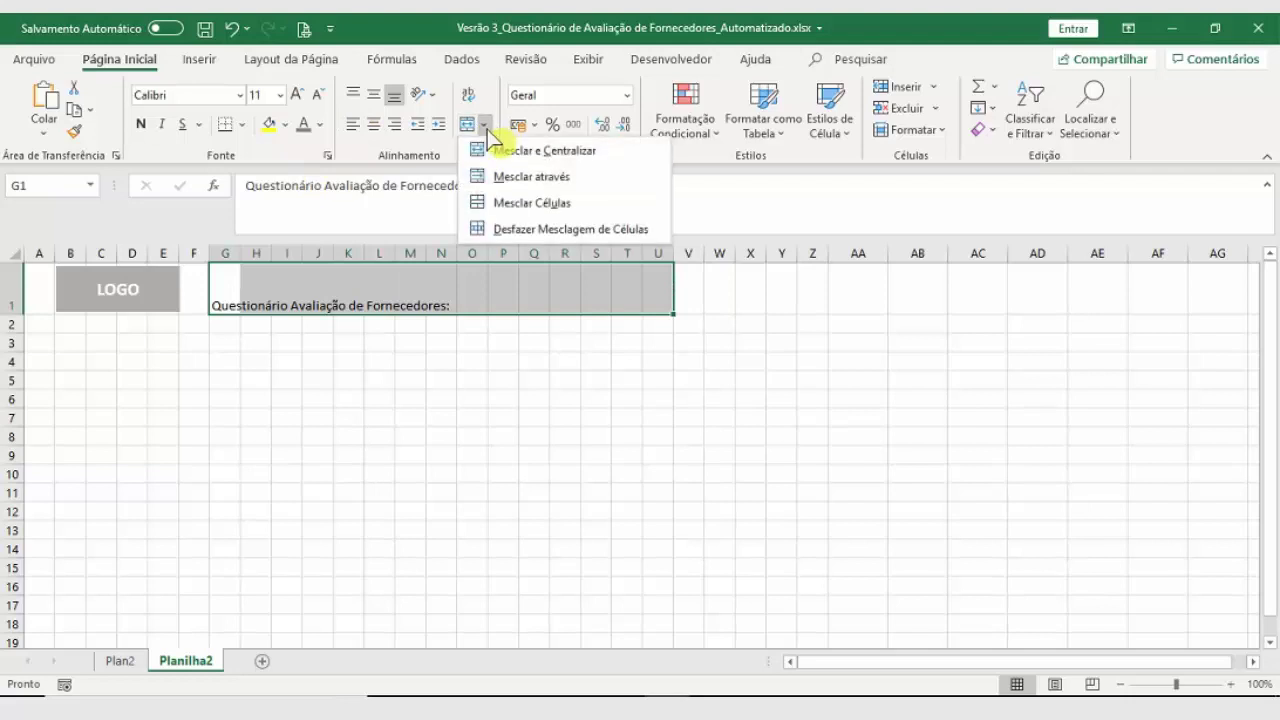
click(506, 228)
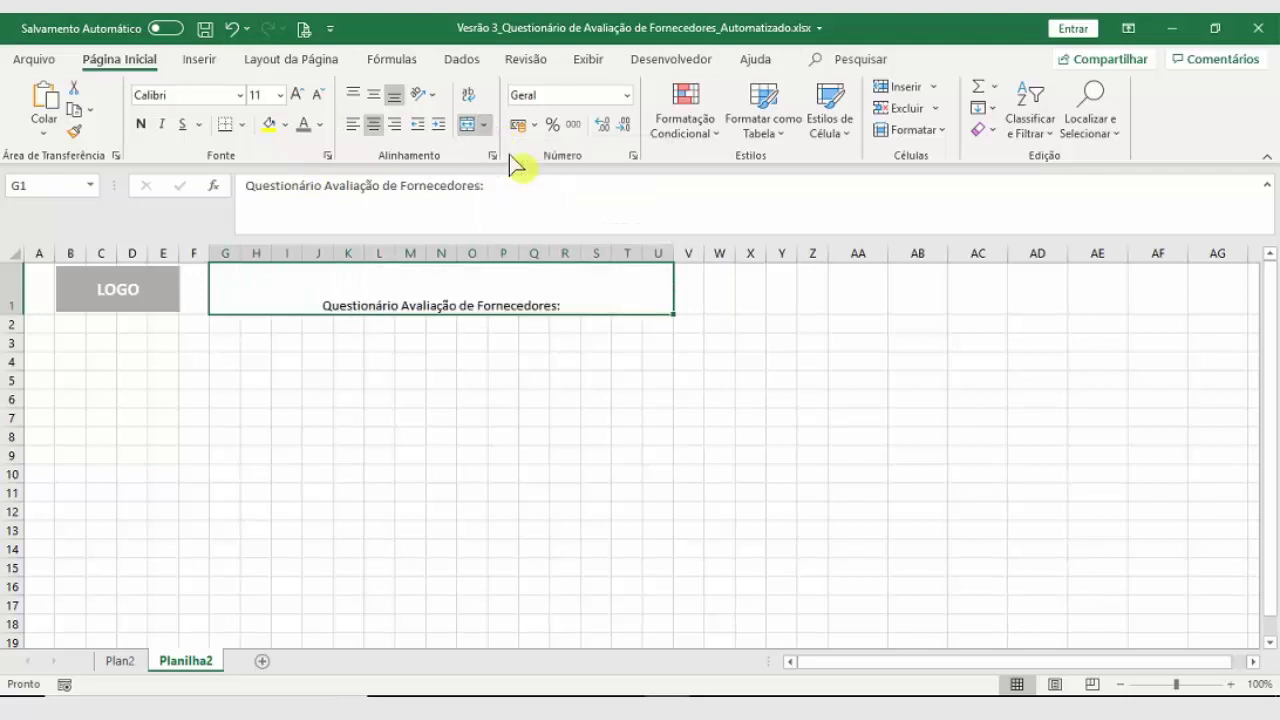
click(372, 93)
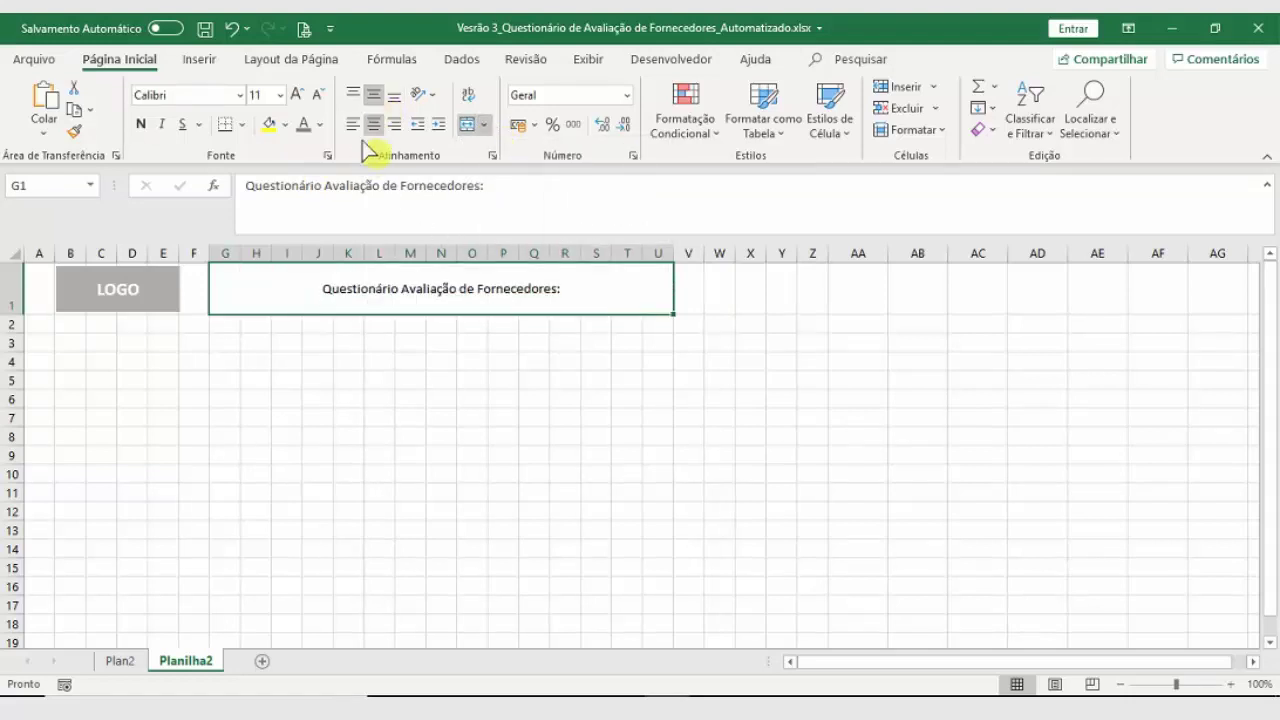
click(374, 124)
click(375, 125)
Step: Format the questionnaire title as 20 pt bold with a grey shade of the black theme colour
click(257, 95)
text(20)
key(Return)
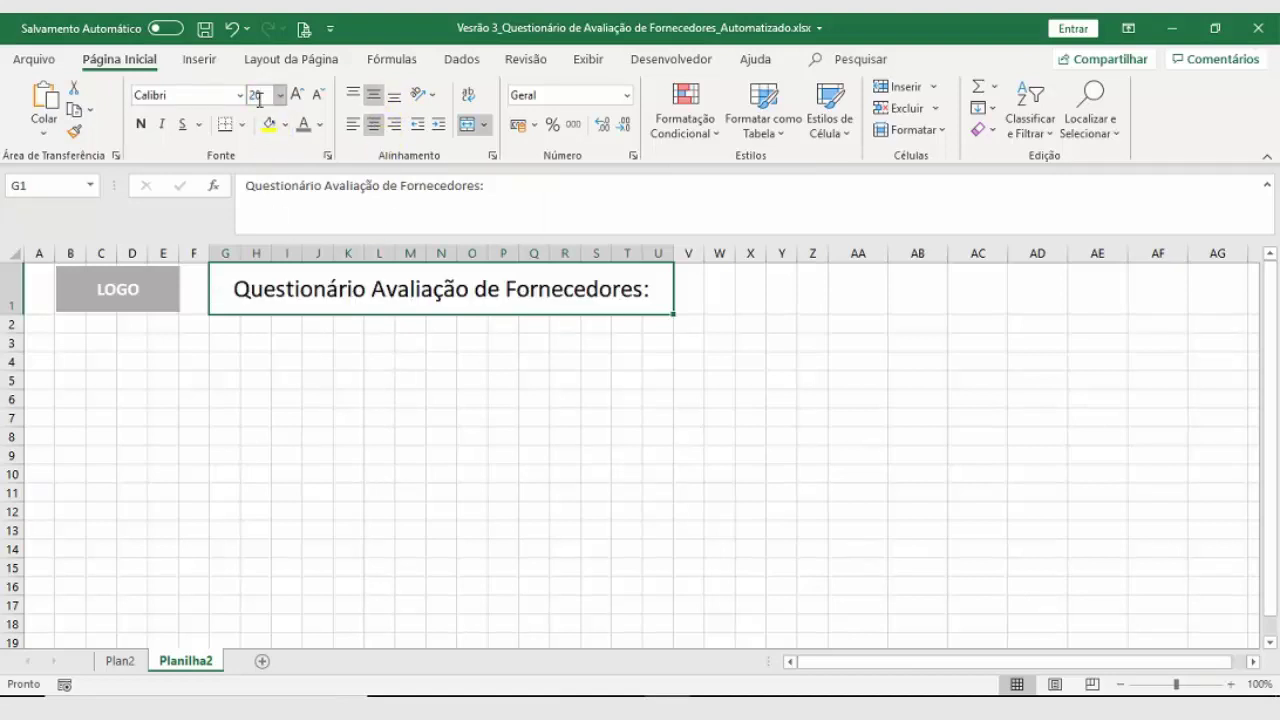
click(141, 124)
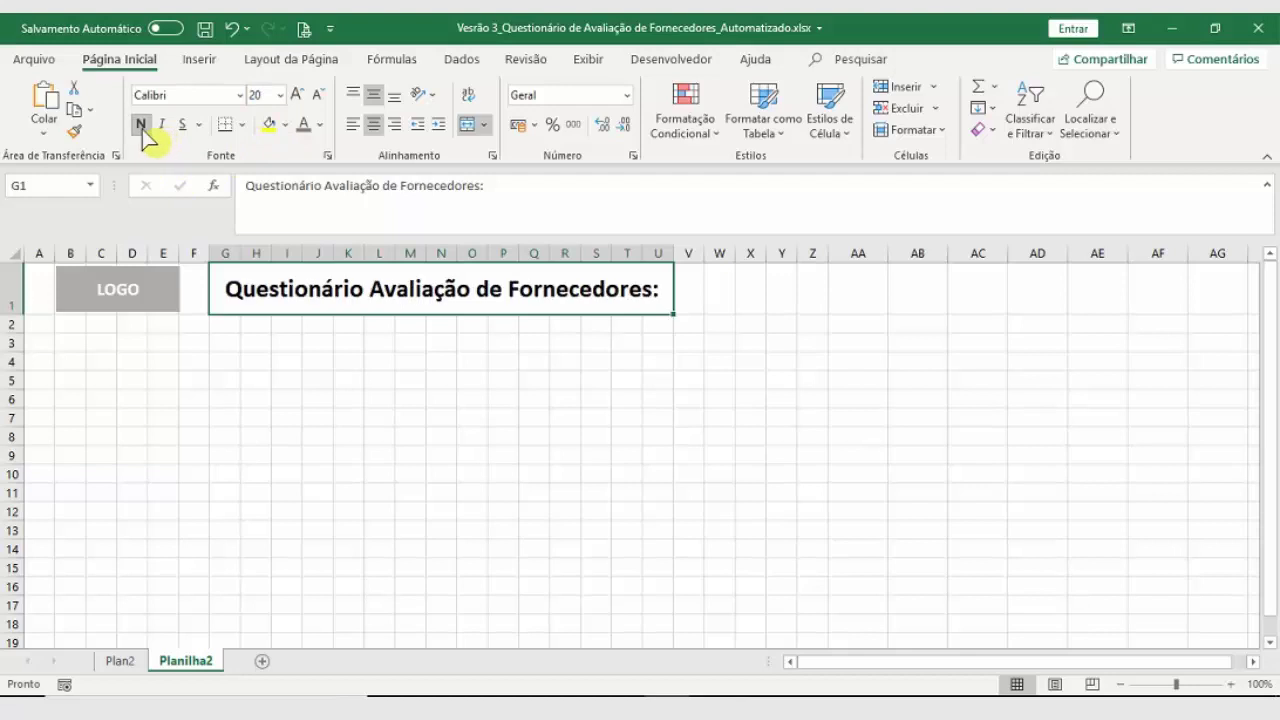
click(320, 124)
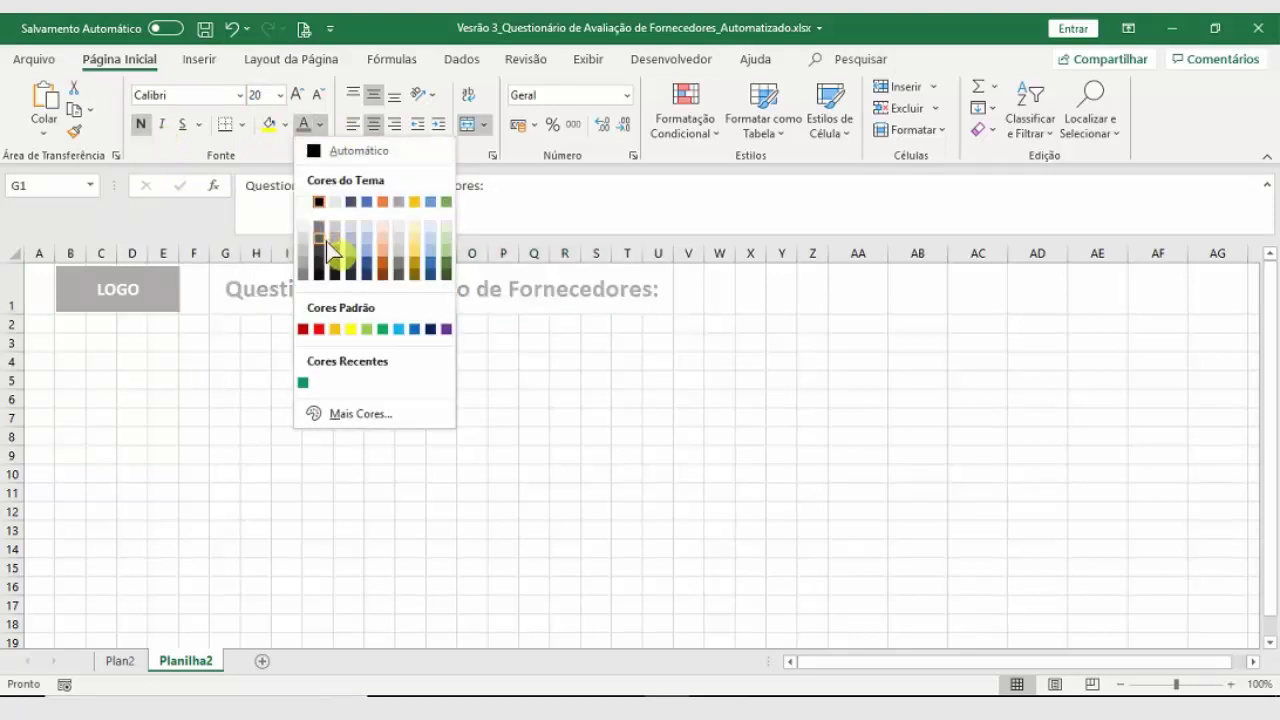
click(320, 238)
click(367, 437)
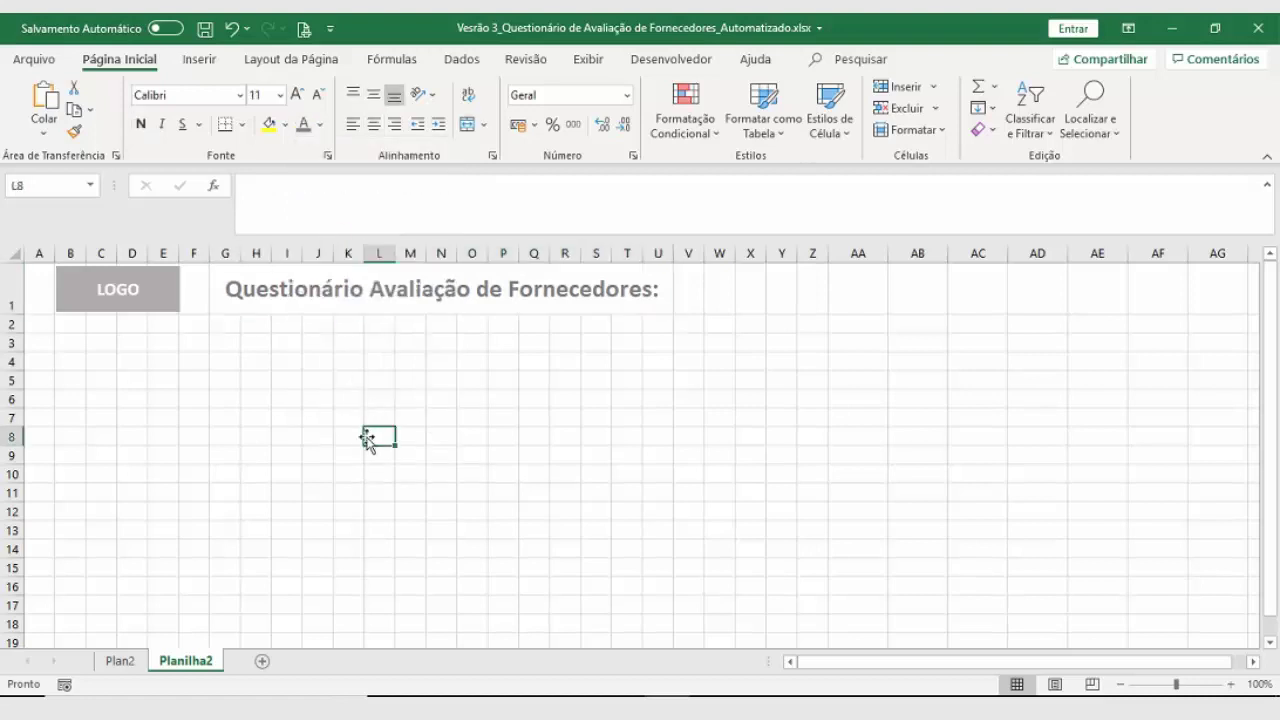
Step: Match the LOGO rectangle to Plan2 with the light grey theme fill and automatic black text
click(180, 361)
click(70, 323)
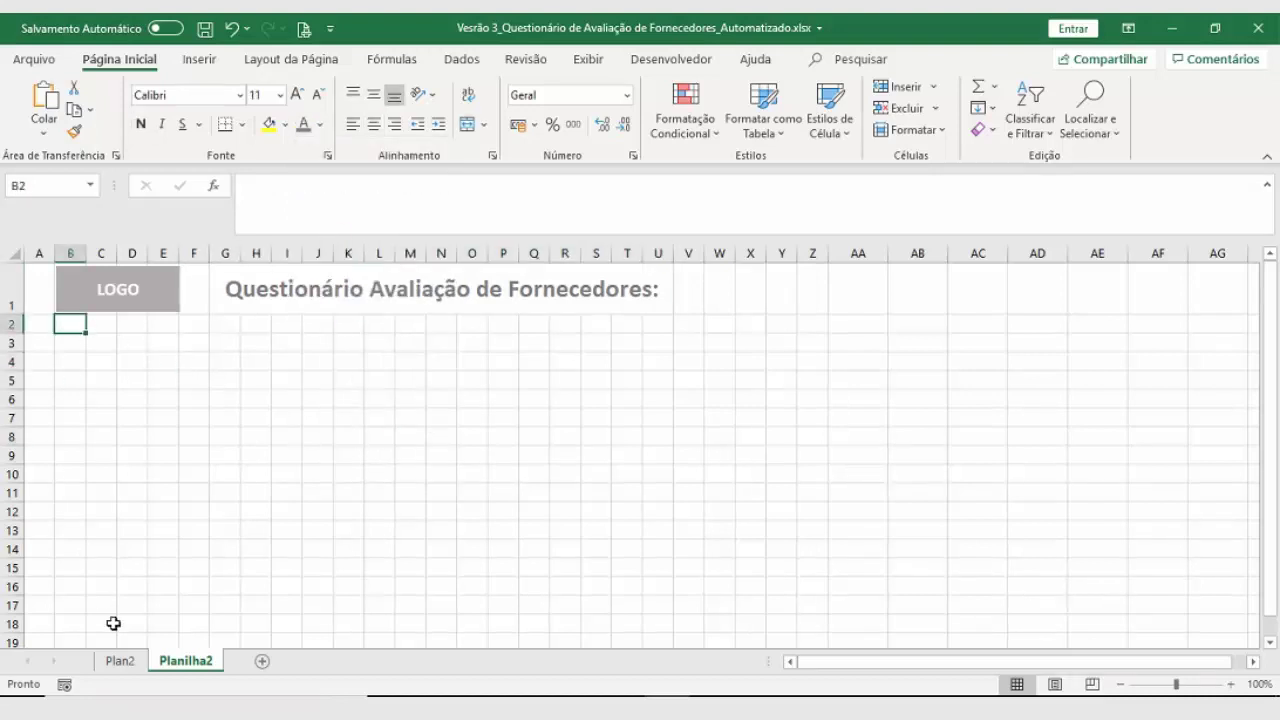
click(122, 663)
click(186, 662)
click(132, 418)
click(155, 309)
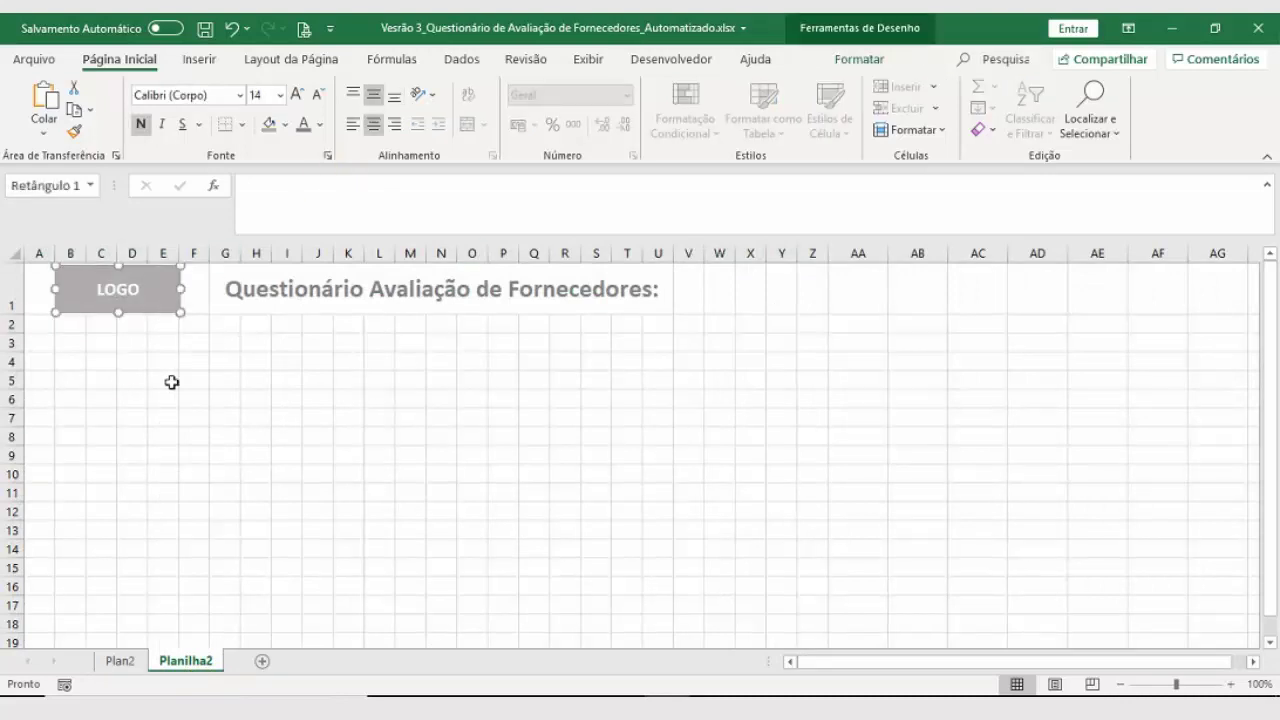
click(288, 123)
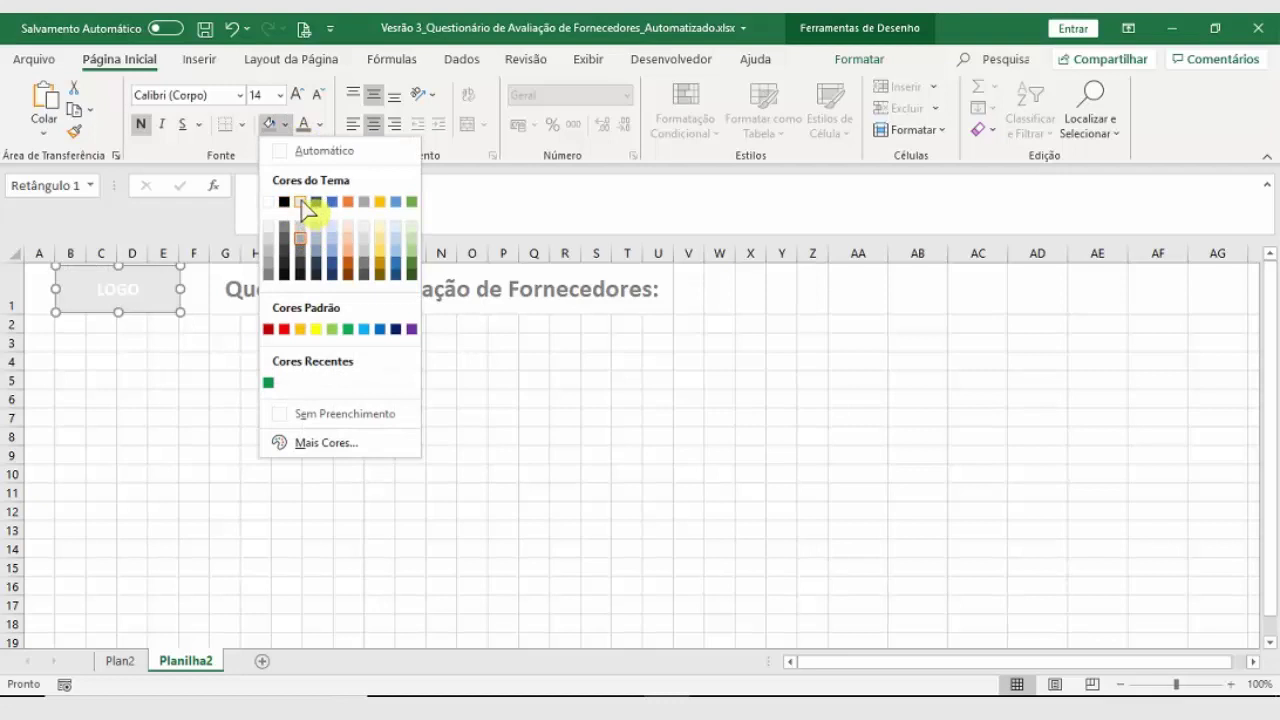
click(304, 204)
click(320, 124)
click(316, 152)
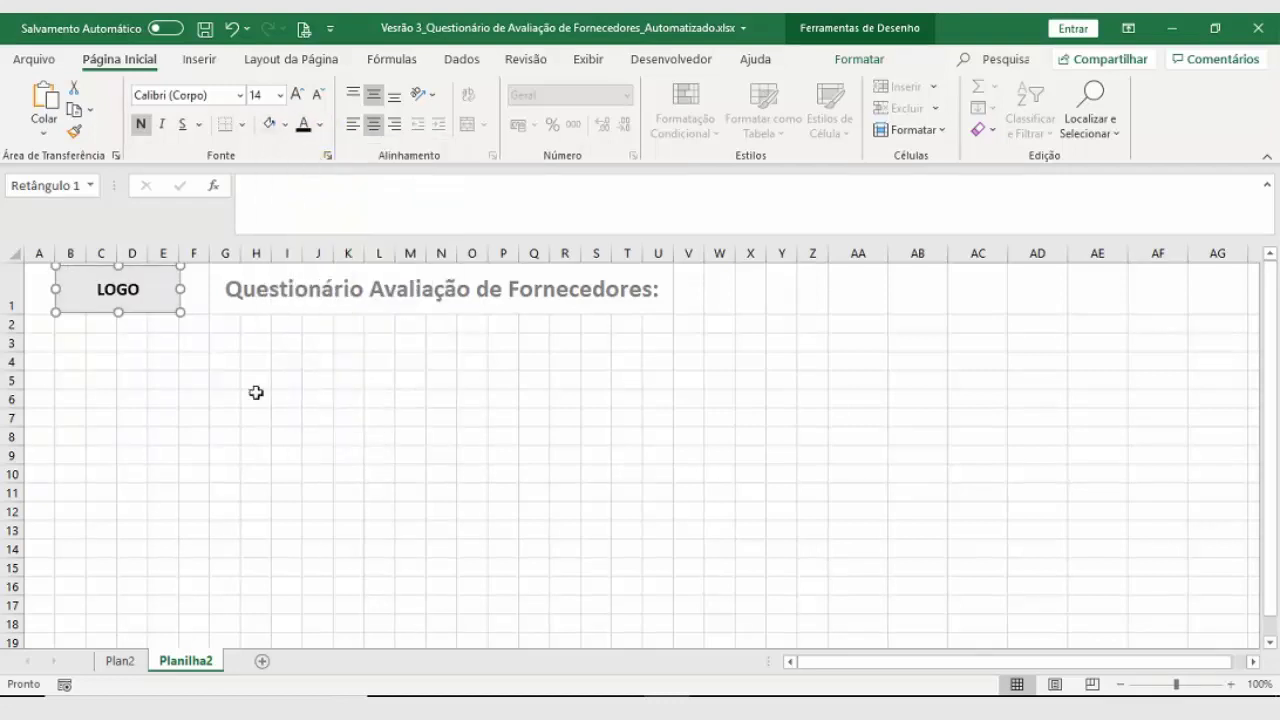
click(246, 437)
Step: Widen the LOGO rectangle into column F and shift it slightly to the right within row 1
click(155, 307)
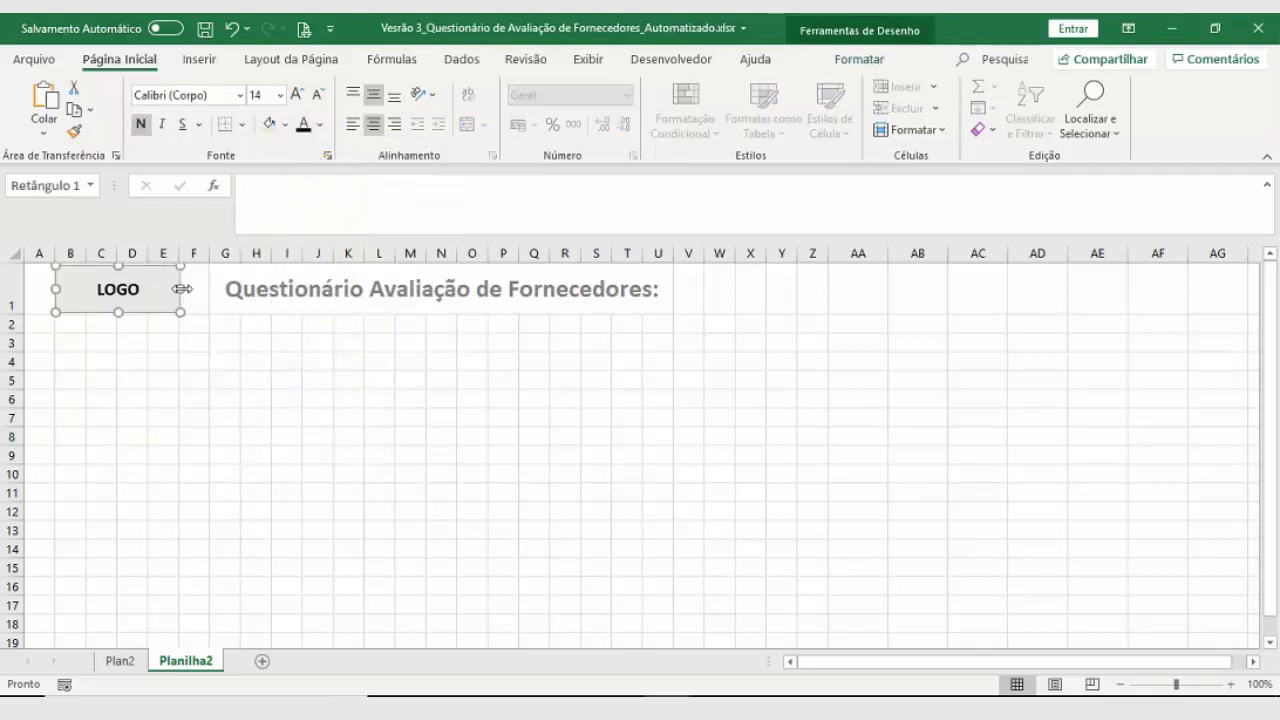
drag(182, 289, 202, 289)
click(207, 373)
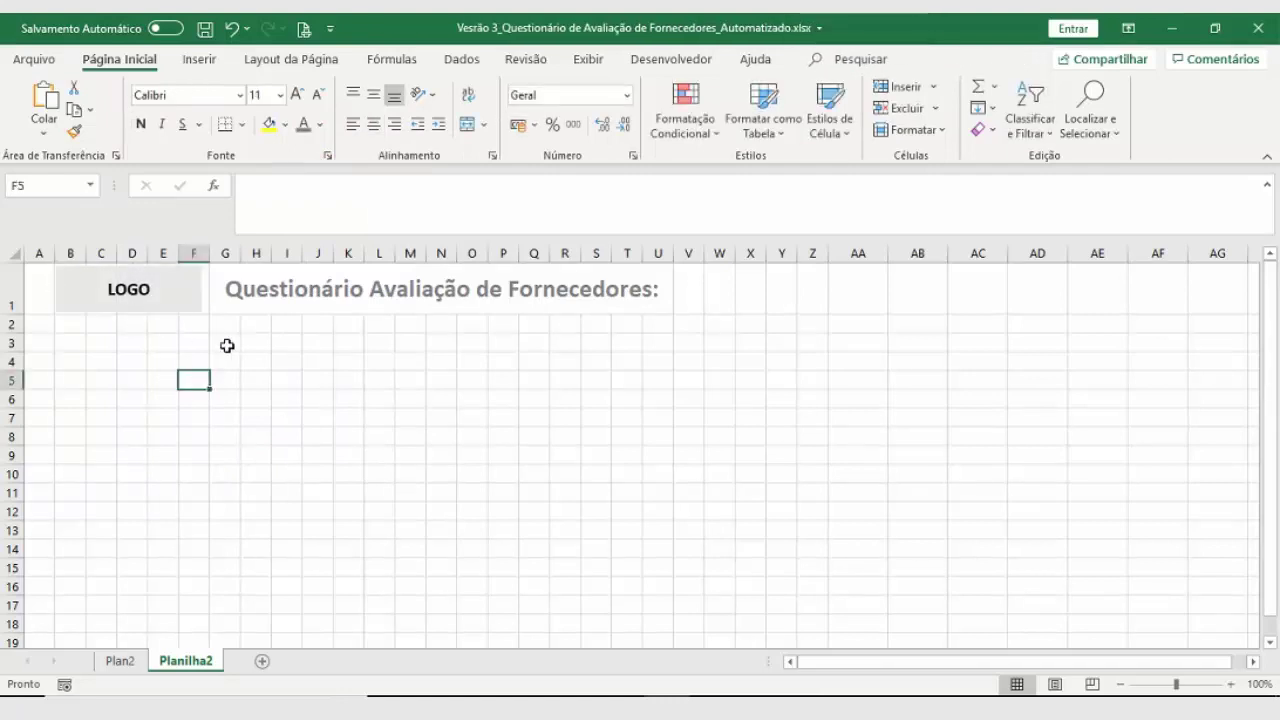
click(184, 300)
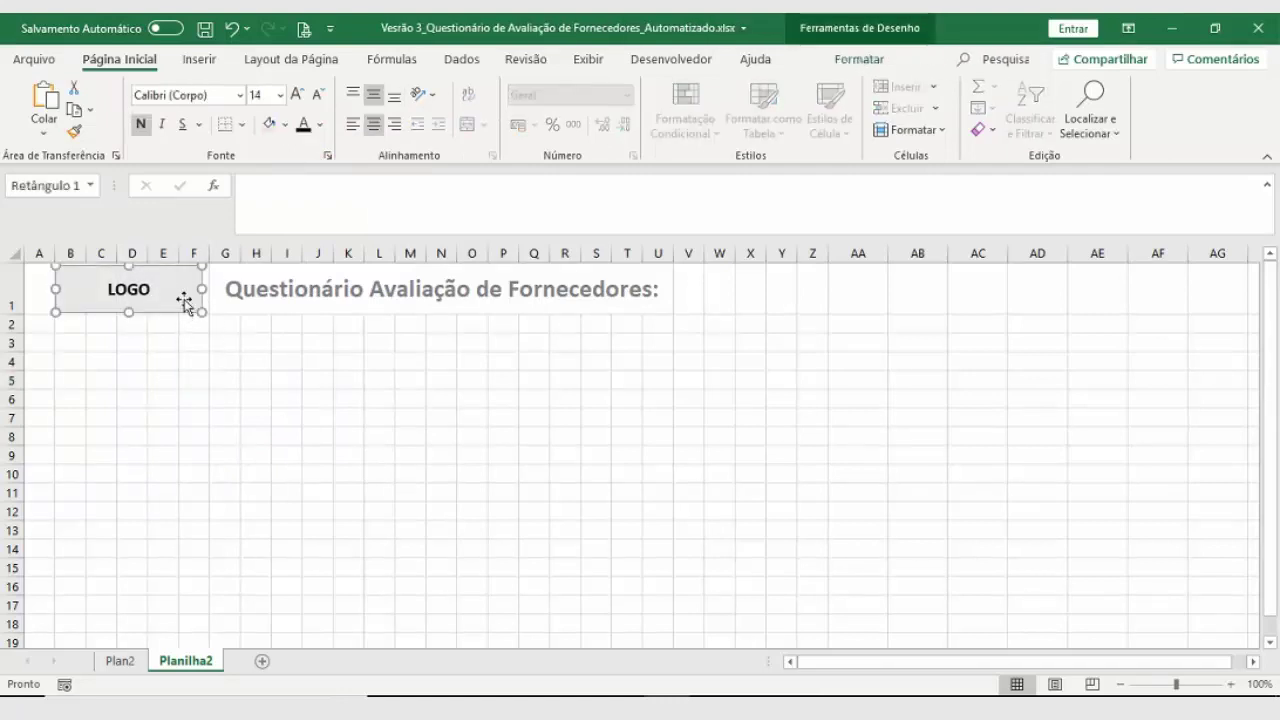
click(223, 361)
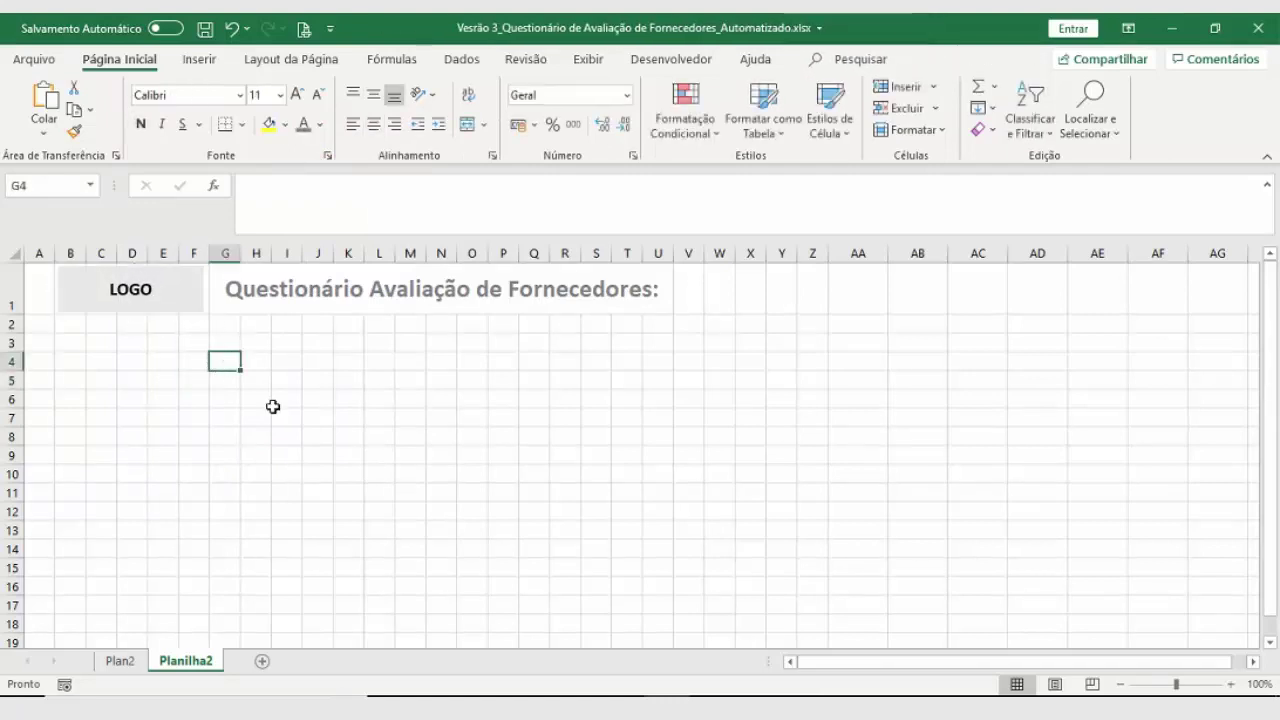
click(182, 311)
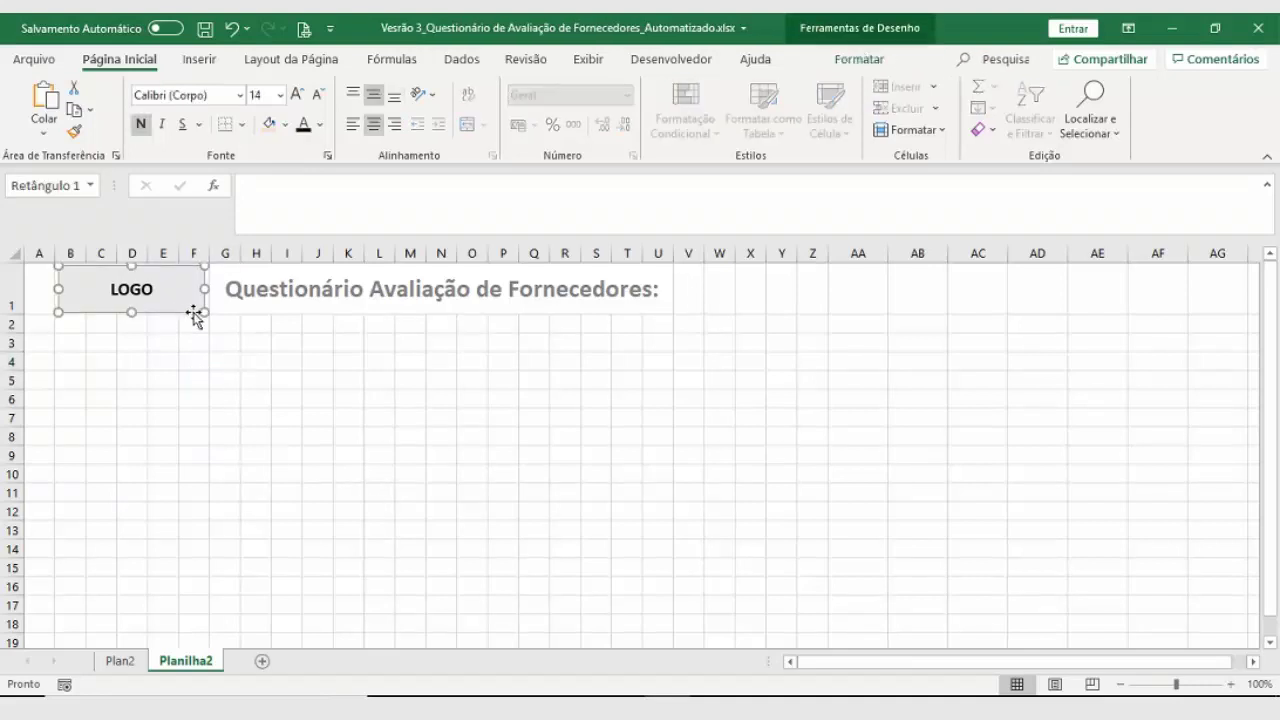
click(212, 328)
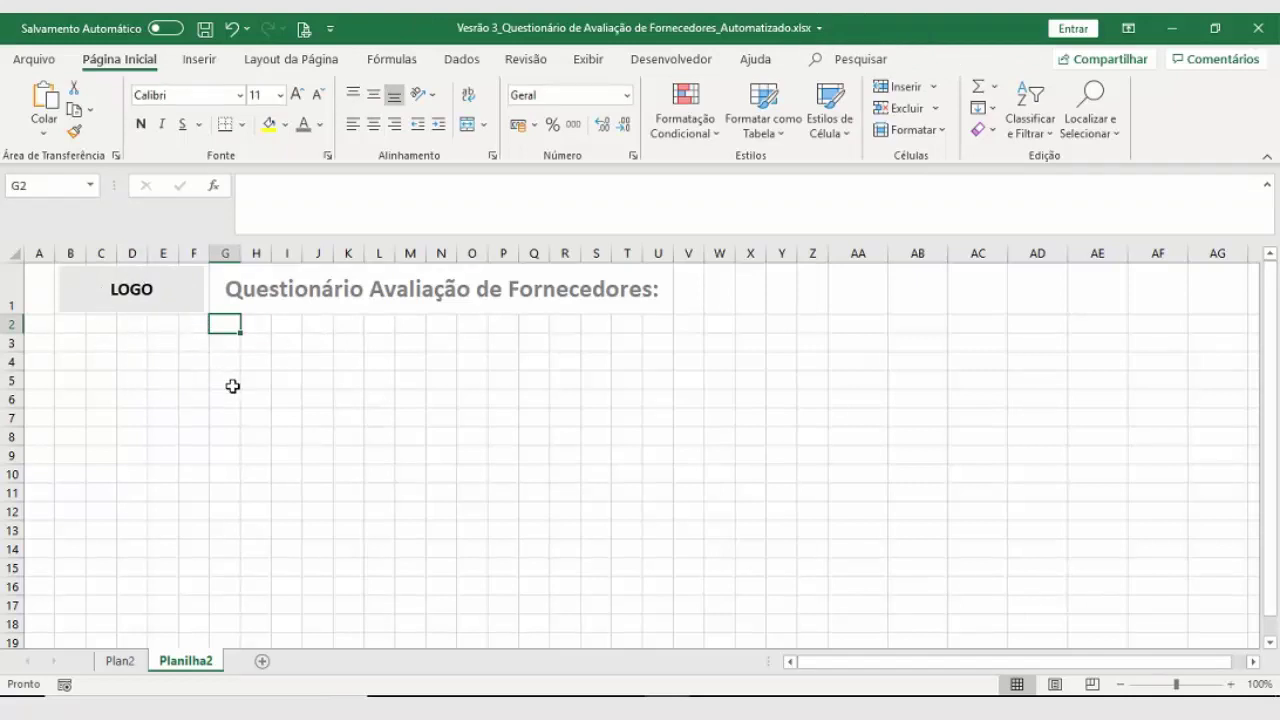
click(470, 436)
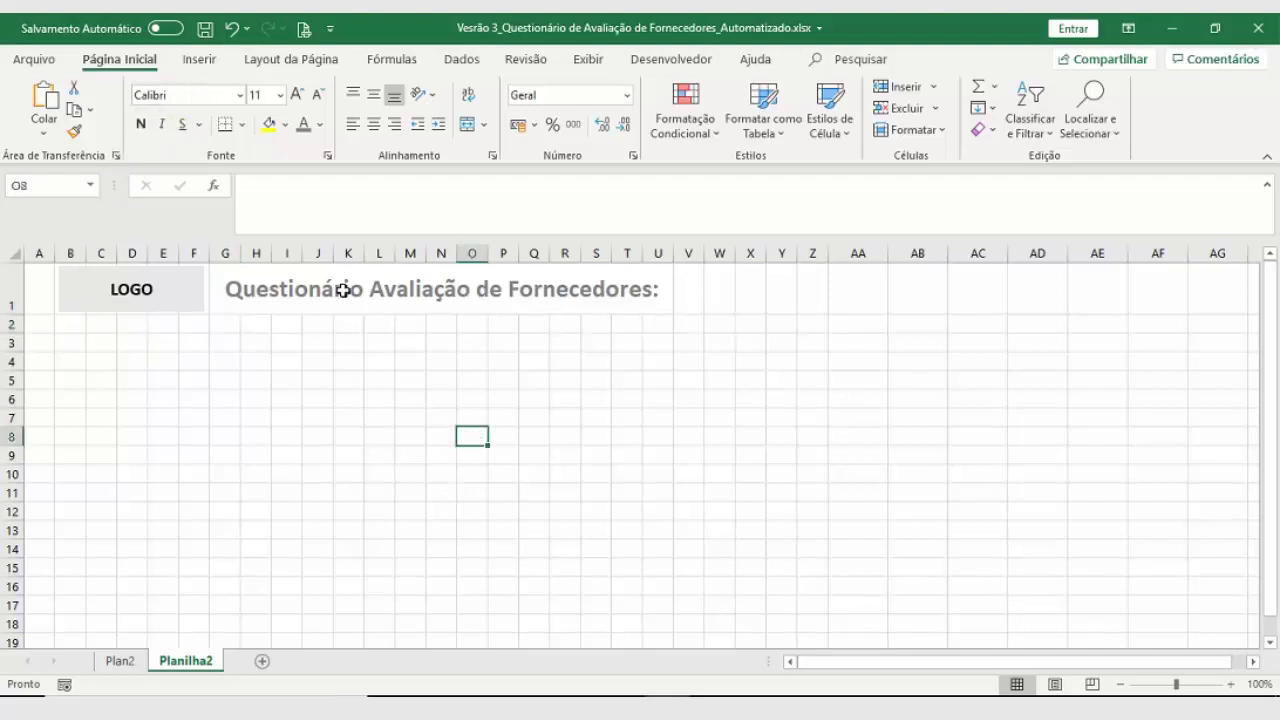
Step: Draw a straight horizontal line about 17.41 cm long under the header, from column B to column U
click(195, 60)
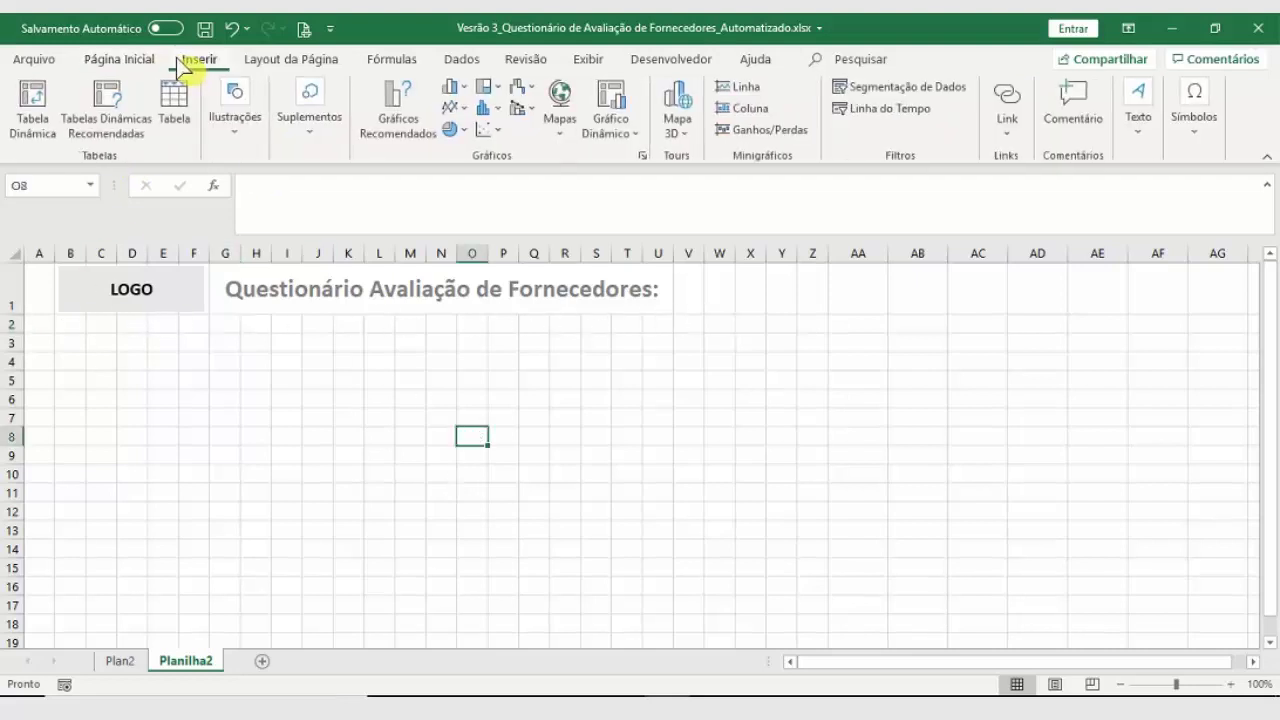
click(243, 128)
click(276, 210)
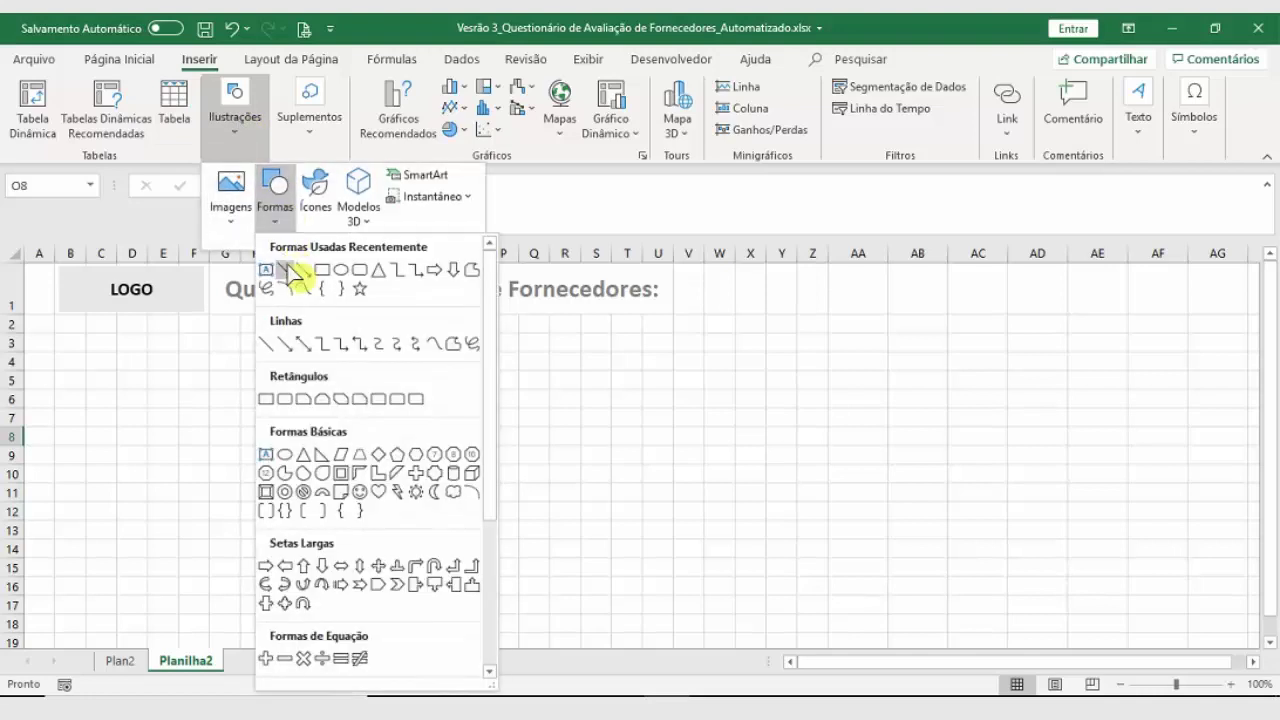
click(289, 270)
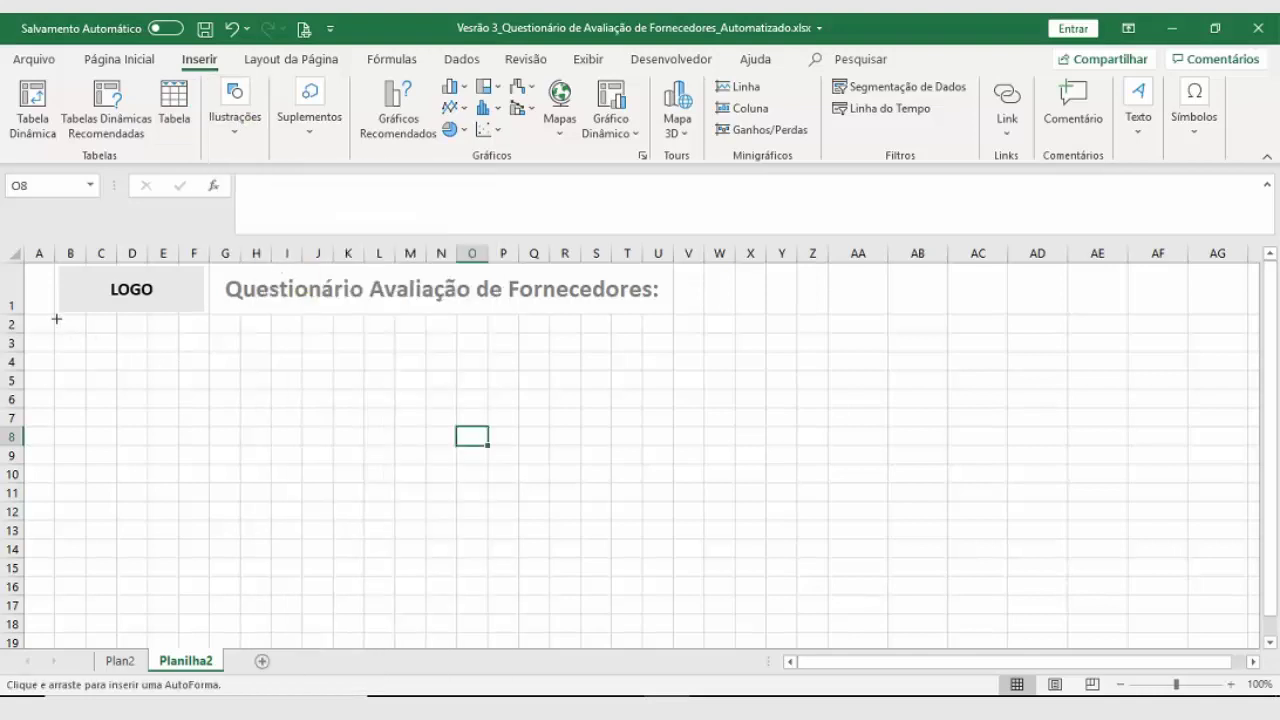
mouse_move(57, 319)
mouse_down()
mouse_move(89, 383)
mouse_move(146, 408)
mouse_move(571, 354)
mouse_move(677, 317)
mouse_up()
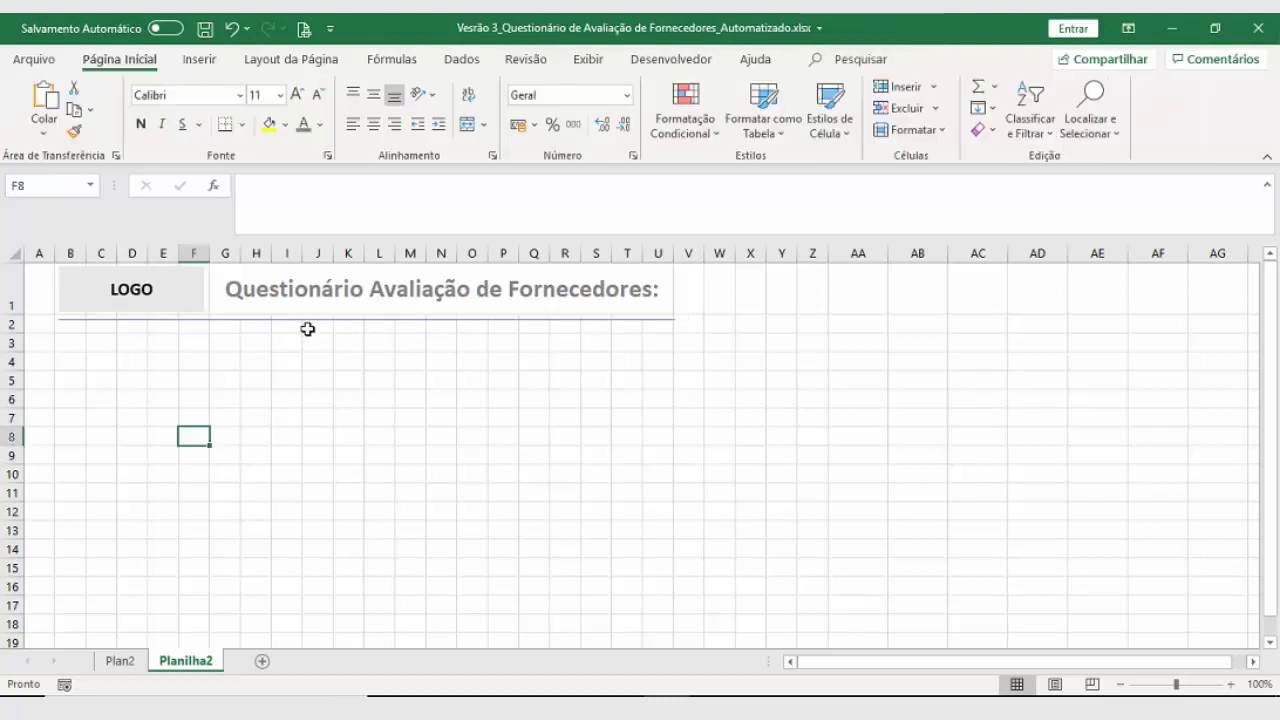
Step: Apply the medium-weight black theme style to the header line and add the first outer shadow preset
click(321, 320)
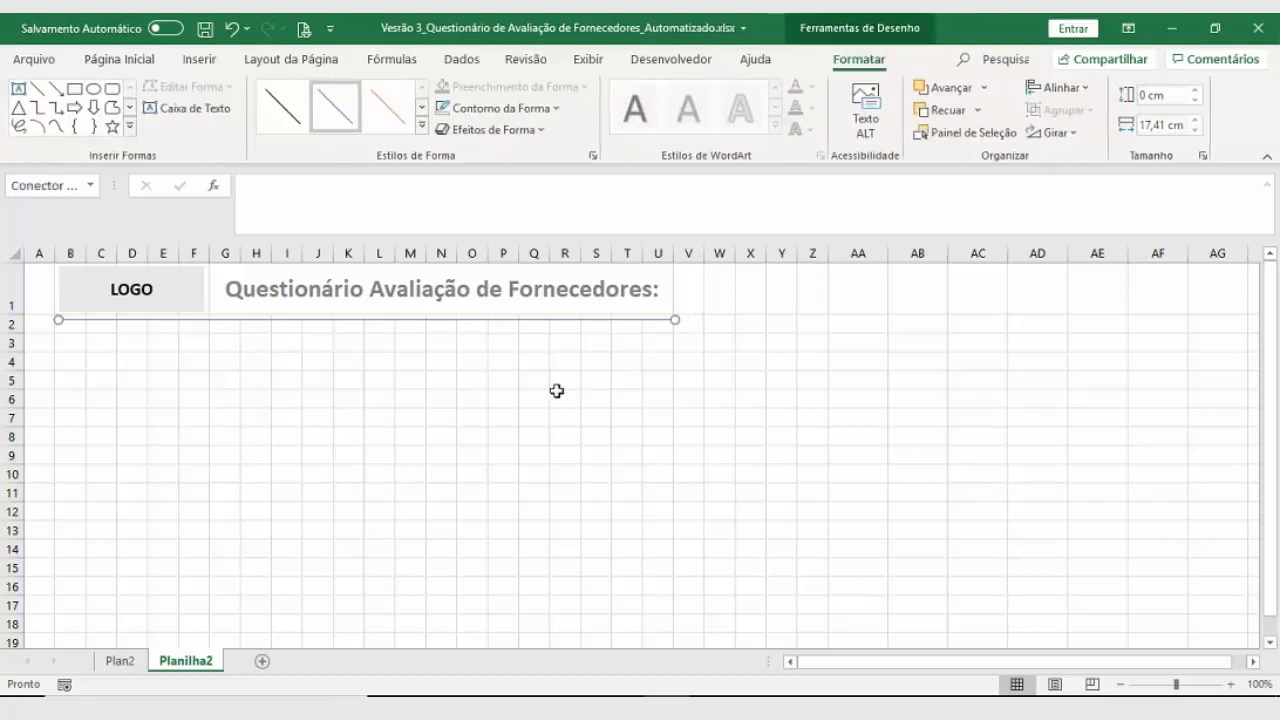
click(421, 126)
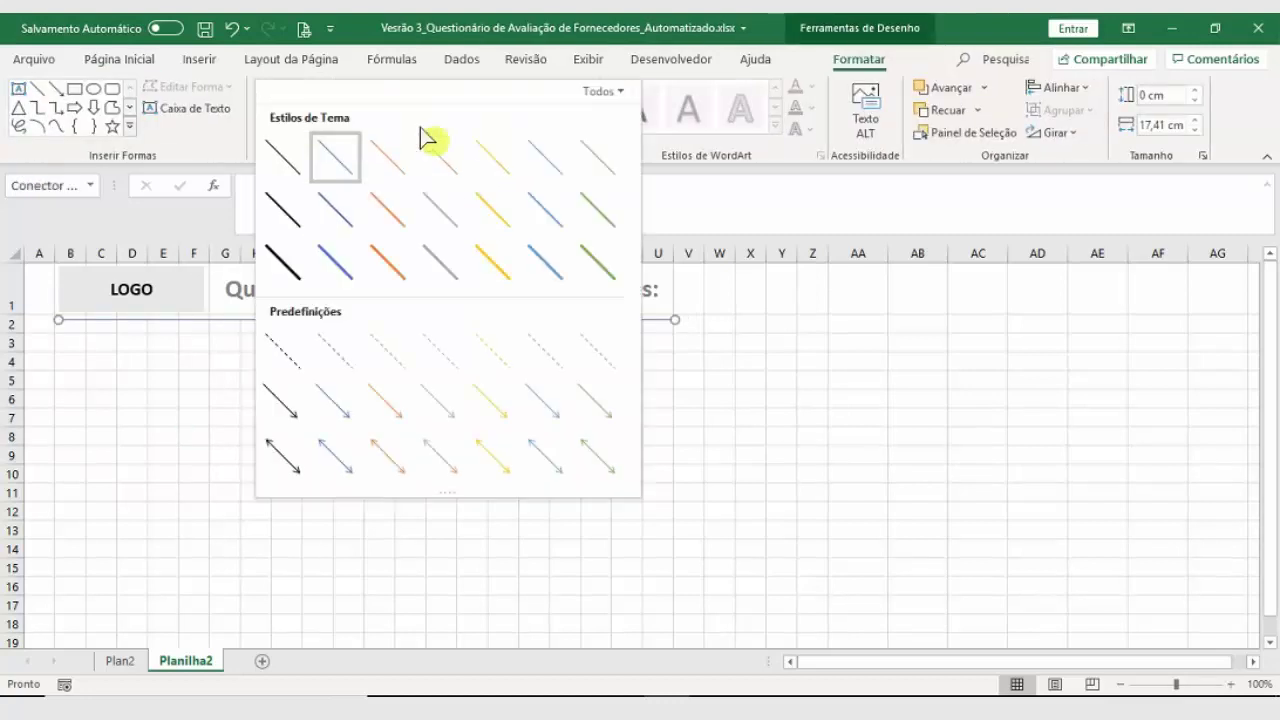
click(293, 222)
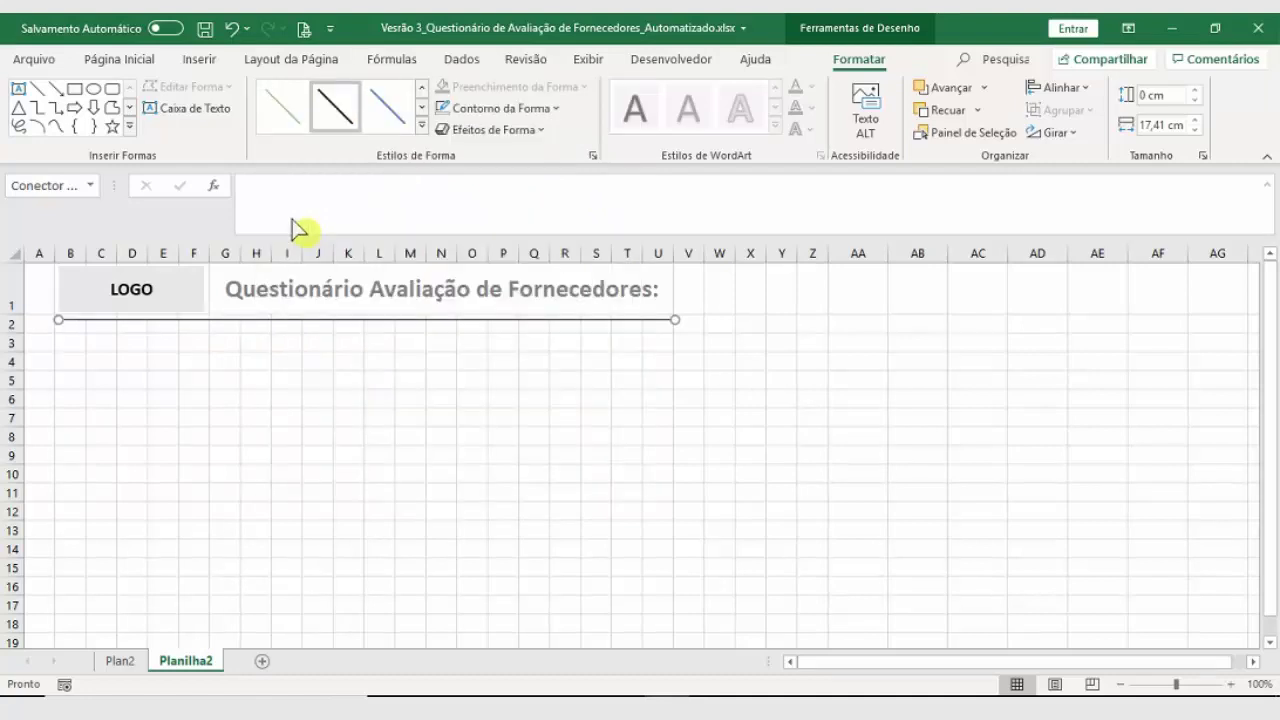
click(496, 129)
mouse_move(497, 210)
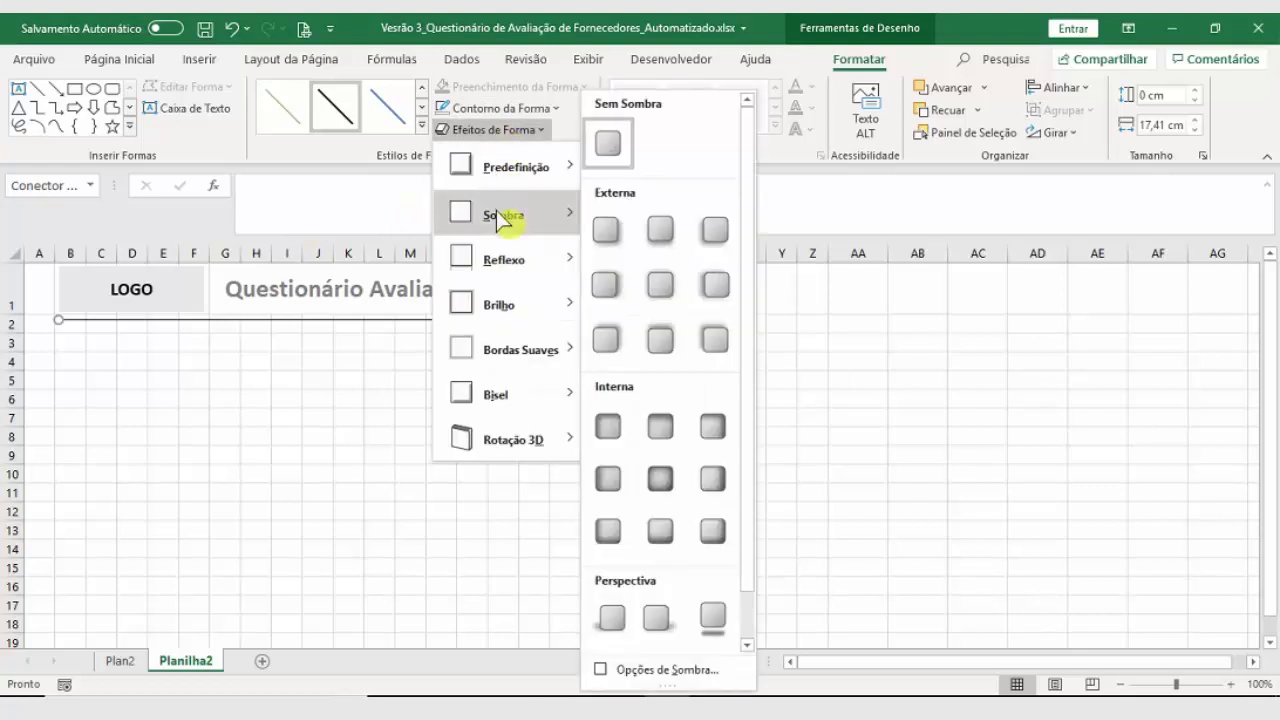
click(621, 240)
click(412, 437)
Step: Change the outline of the line under the header to a grey theme shade
click(420, 320)
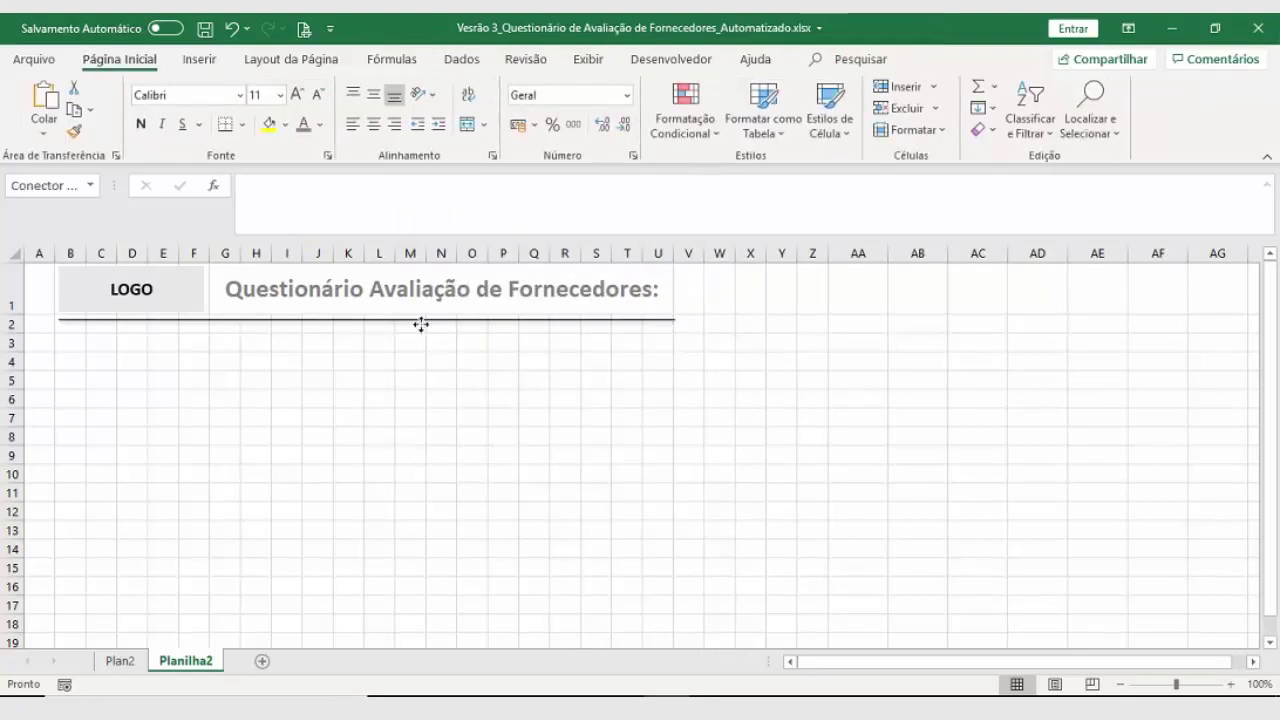
click(470, 109)
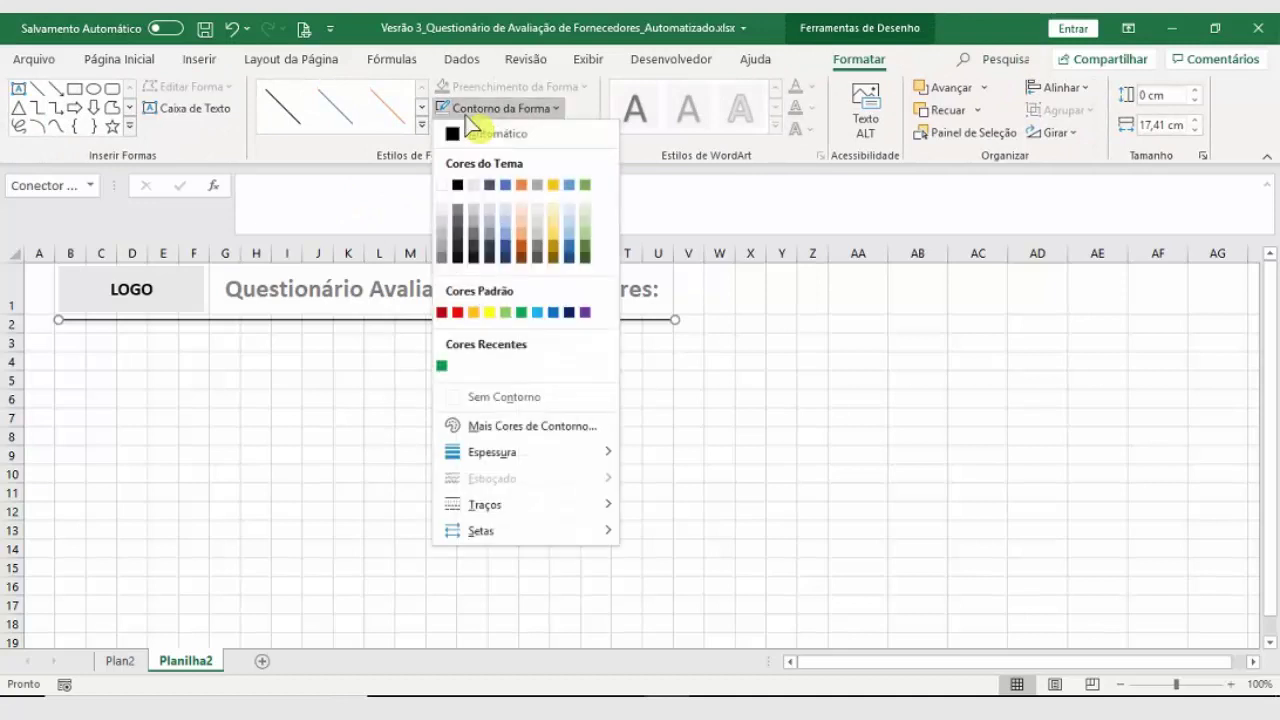
click(472, 222)
click(379, 397)
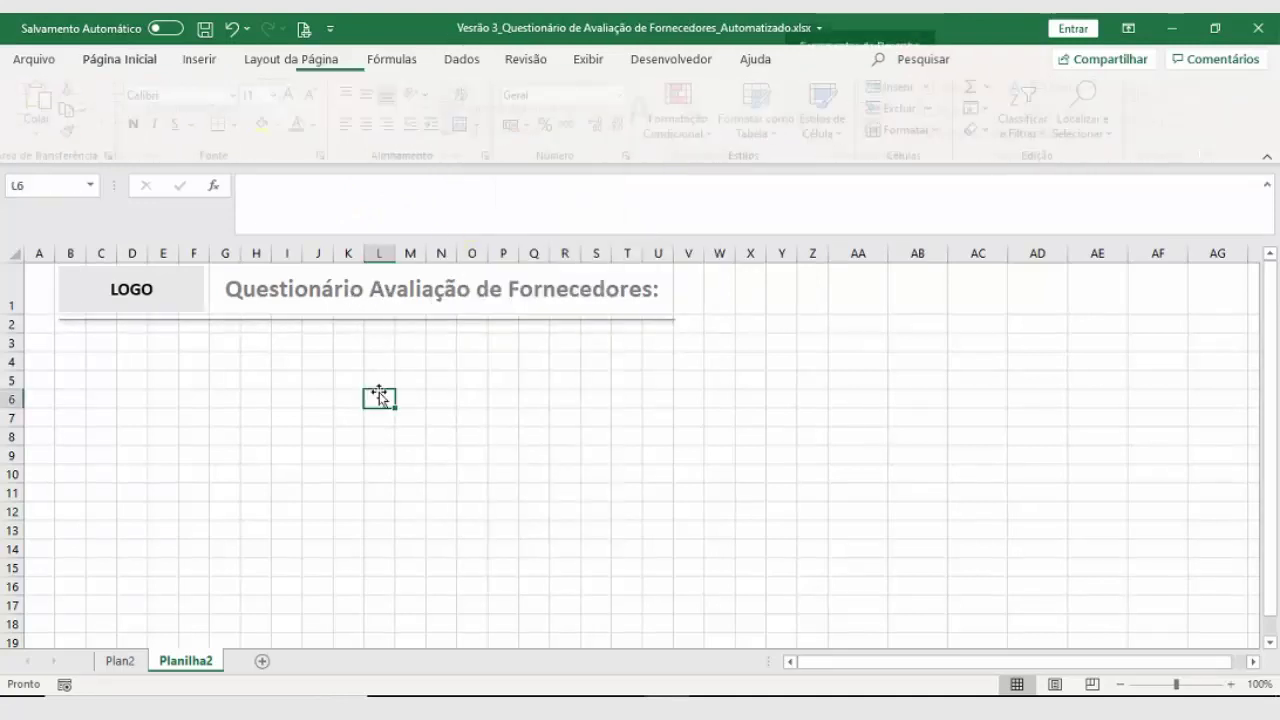
click(358, 321)
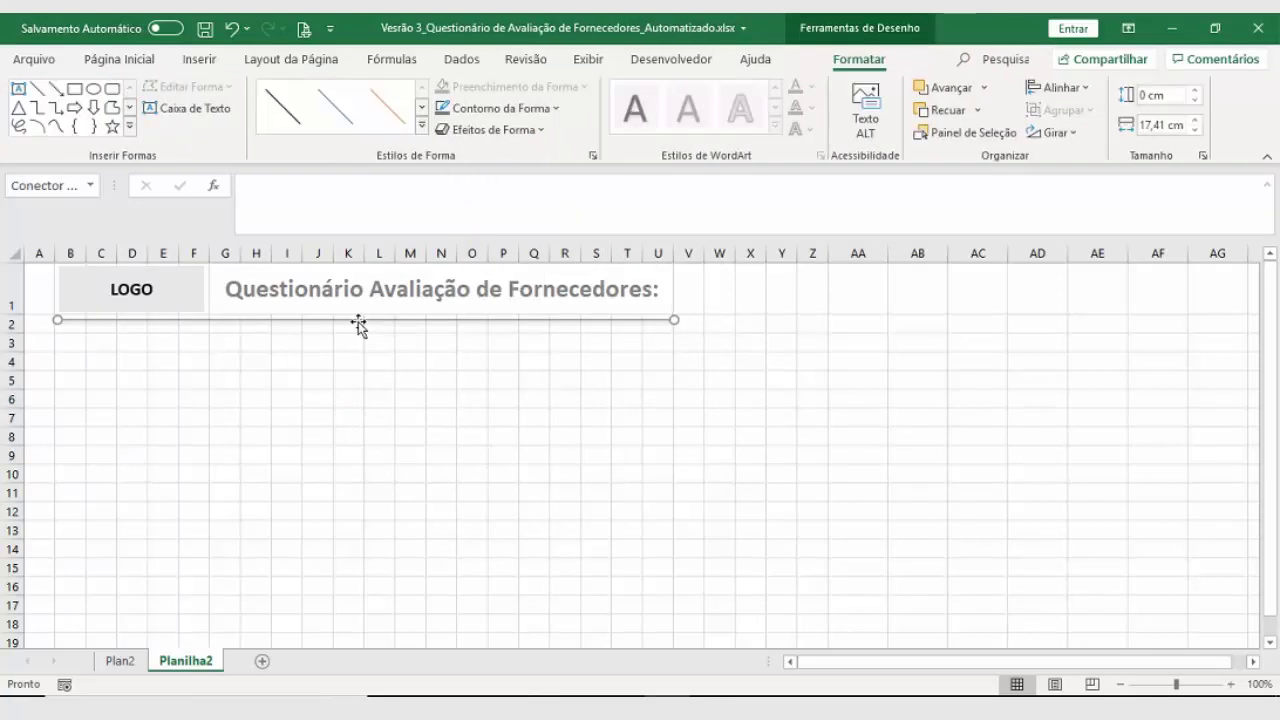
click(338, 470)
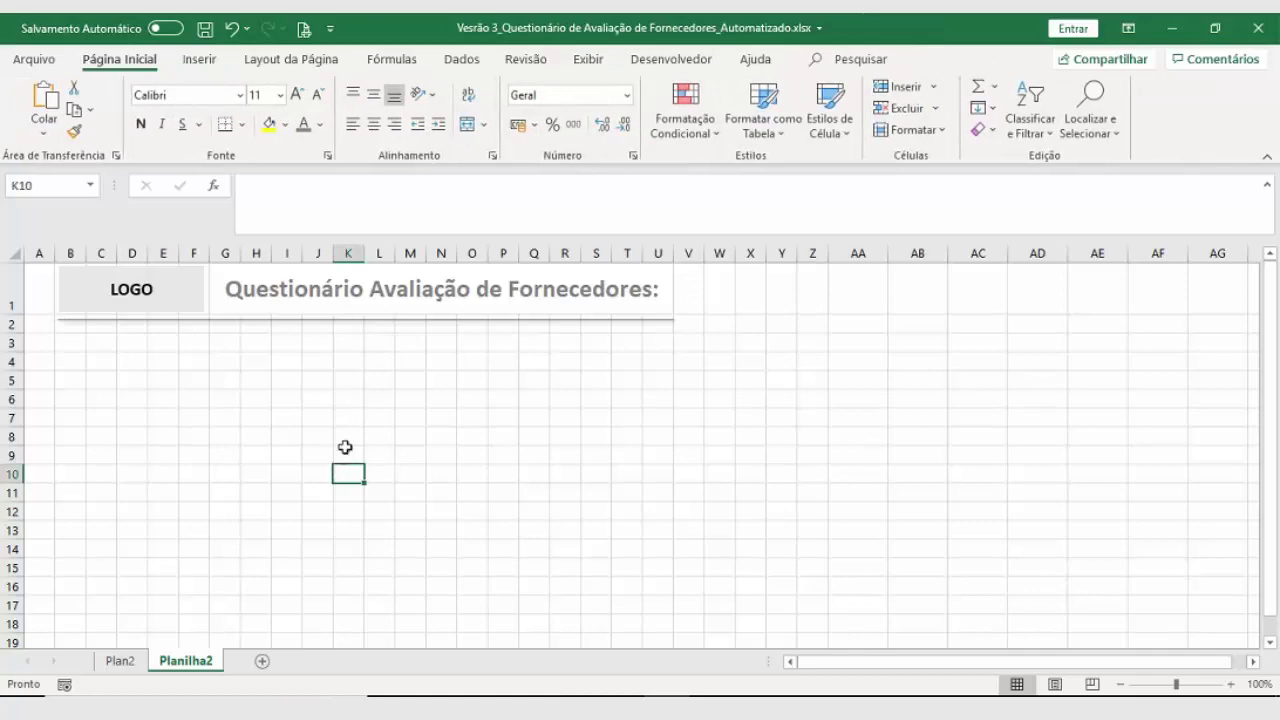
Step: Copy the introductory paragraph "Caro Fornecedor..." from cell B4 of Plan2 into cell B3 of Planilha2
click(128, 662)
click(335, 346)
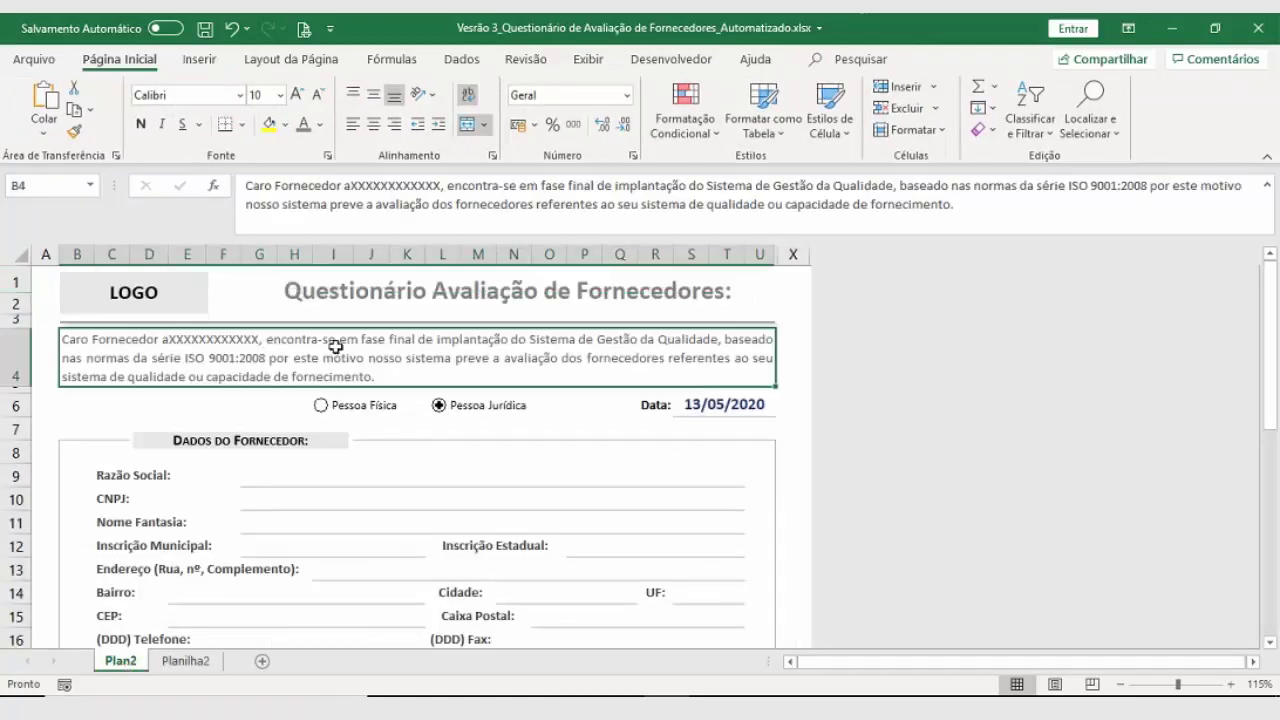
scroll(345, 352, down, 4)
scroll(346, 357, up, 4)
double_click(170, 352)
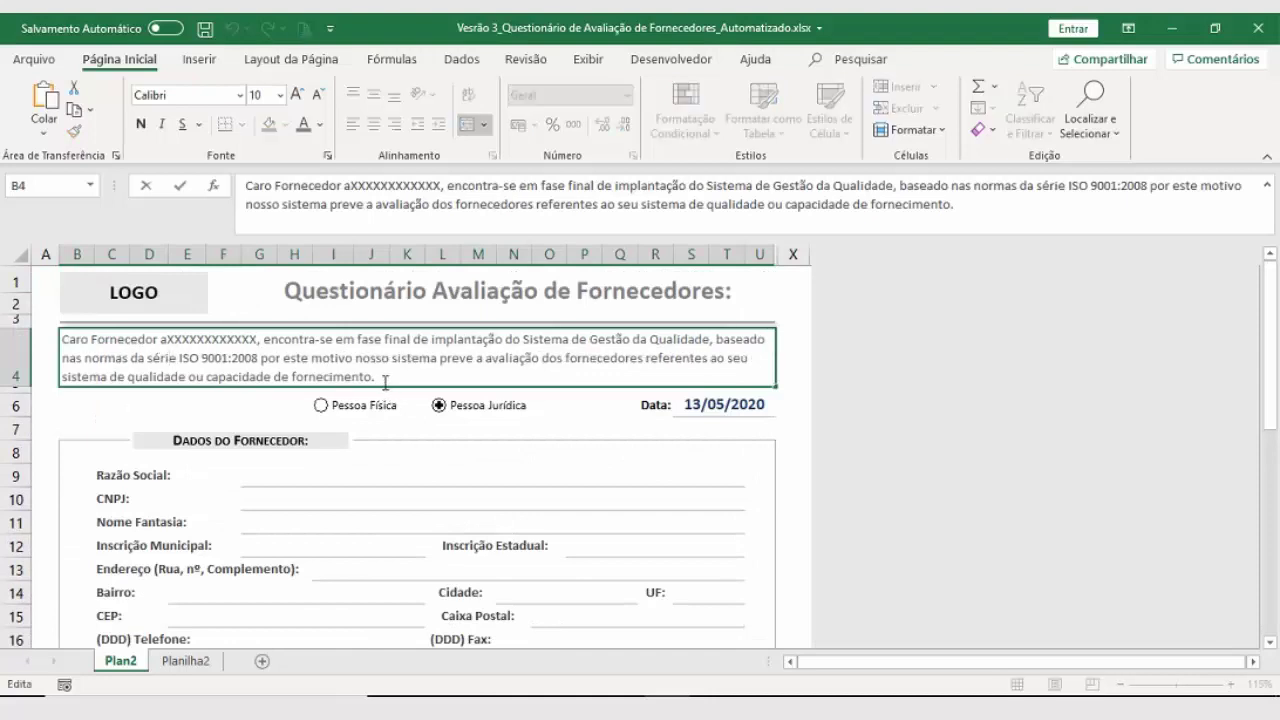
drag(384, 381, 57, 345)
key(ctrl+c)
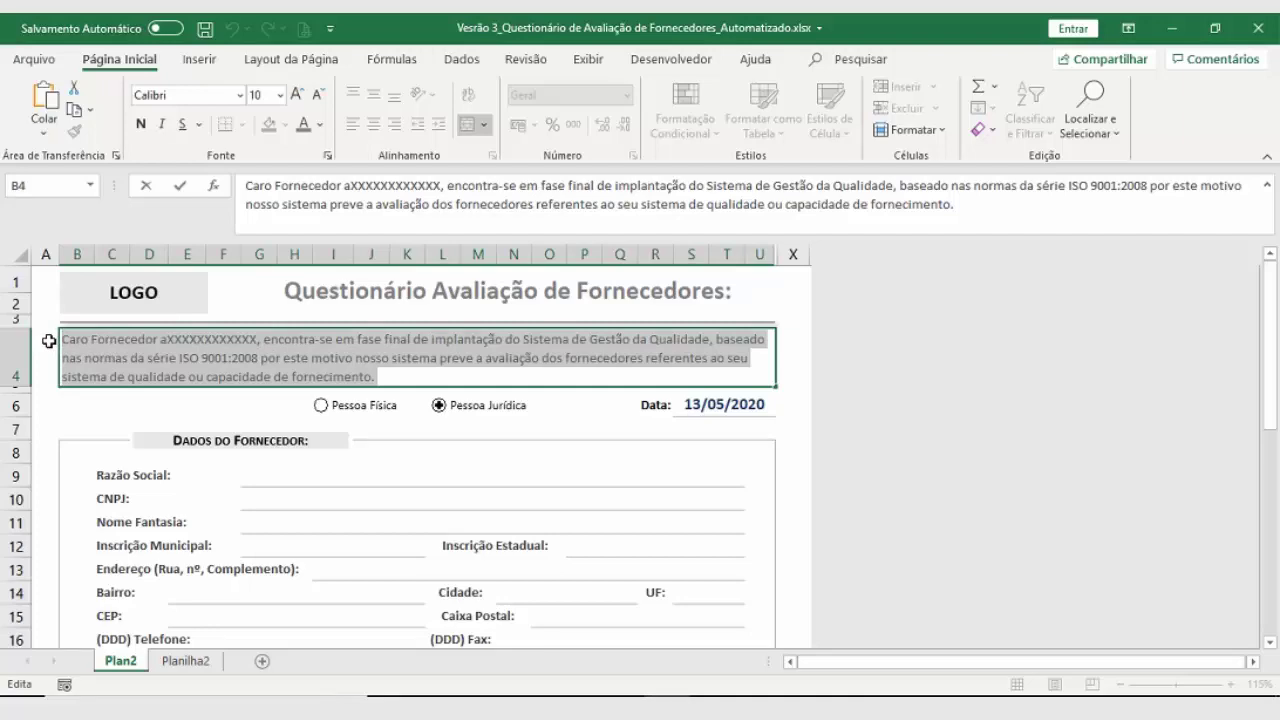
click(186, 663)
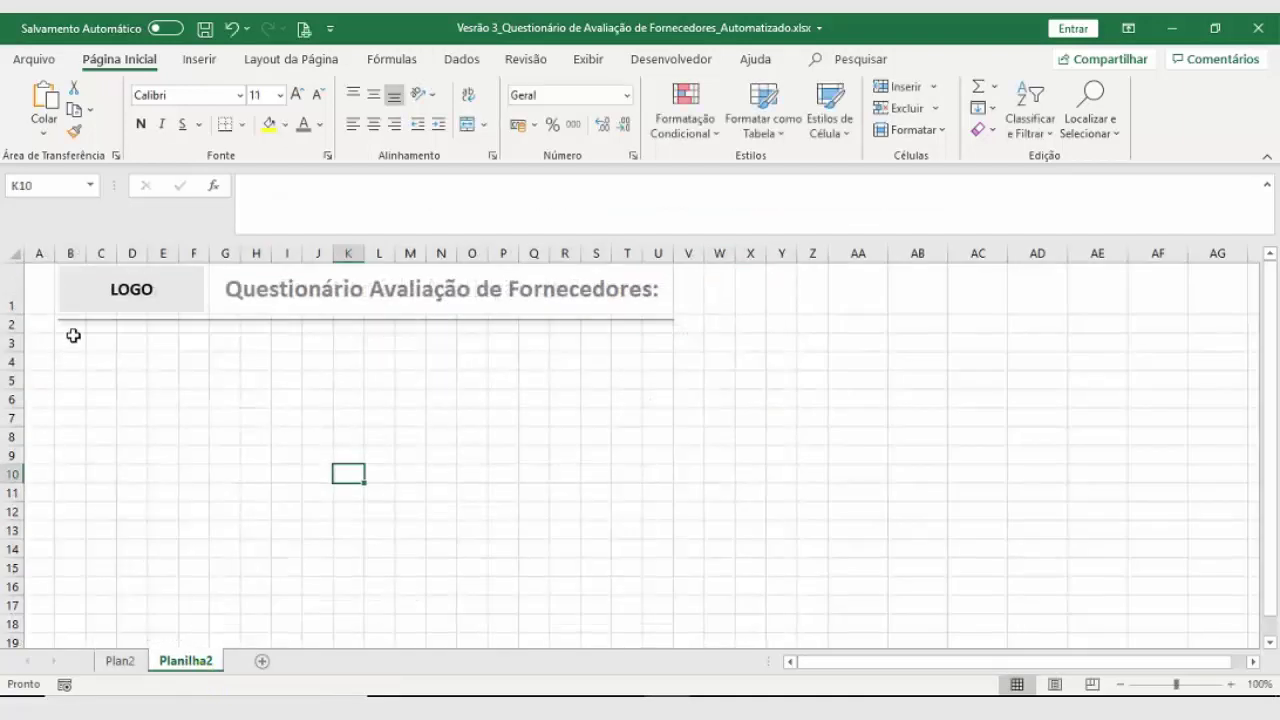
click(73, 344)
double_click(73, 344)
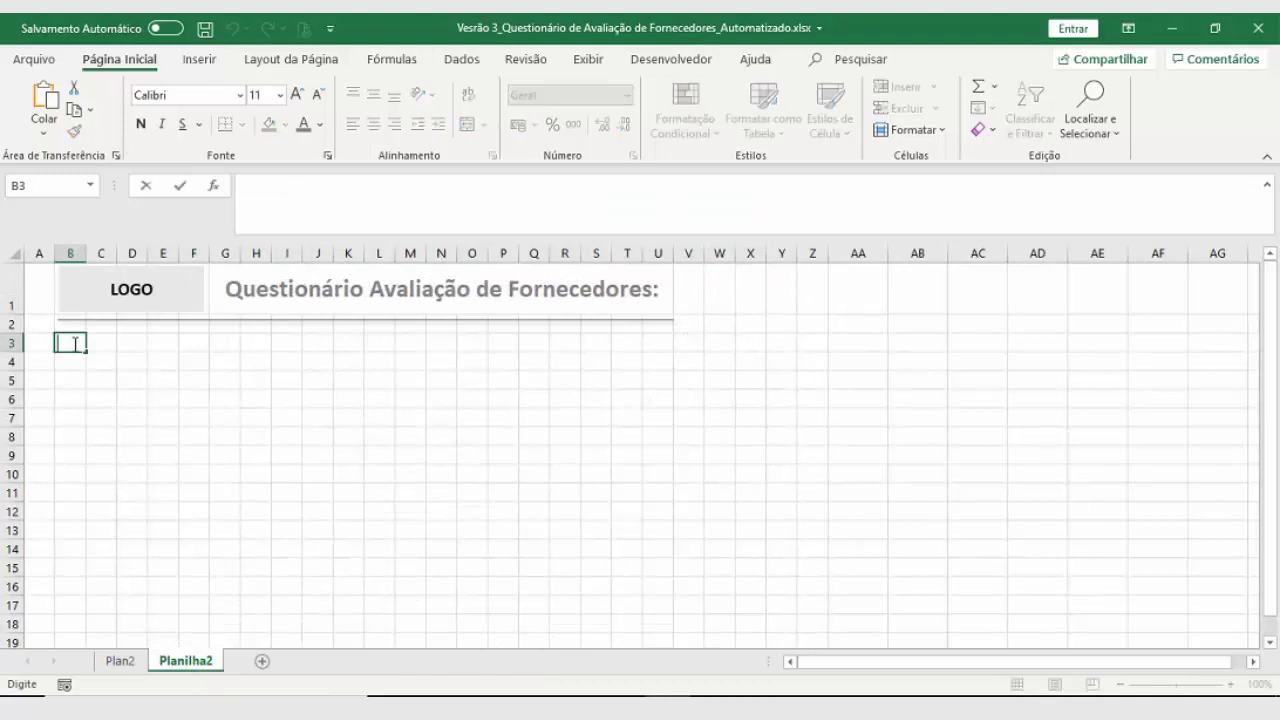
key(ctrl+v)
click(195, 489)
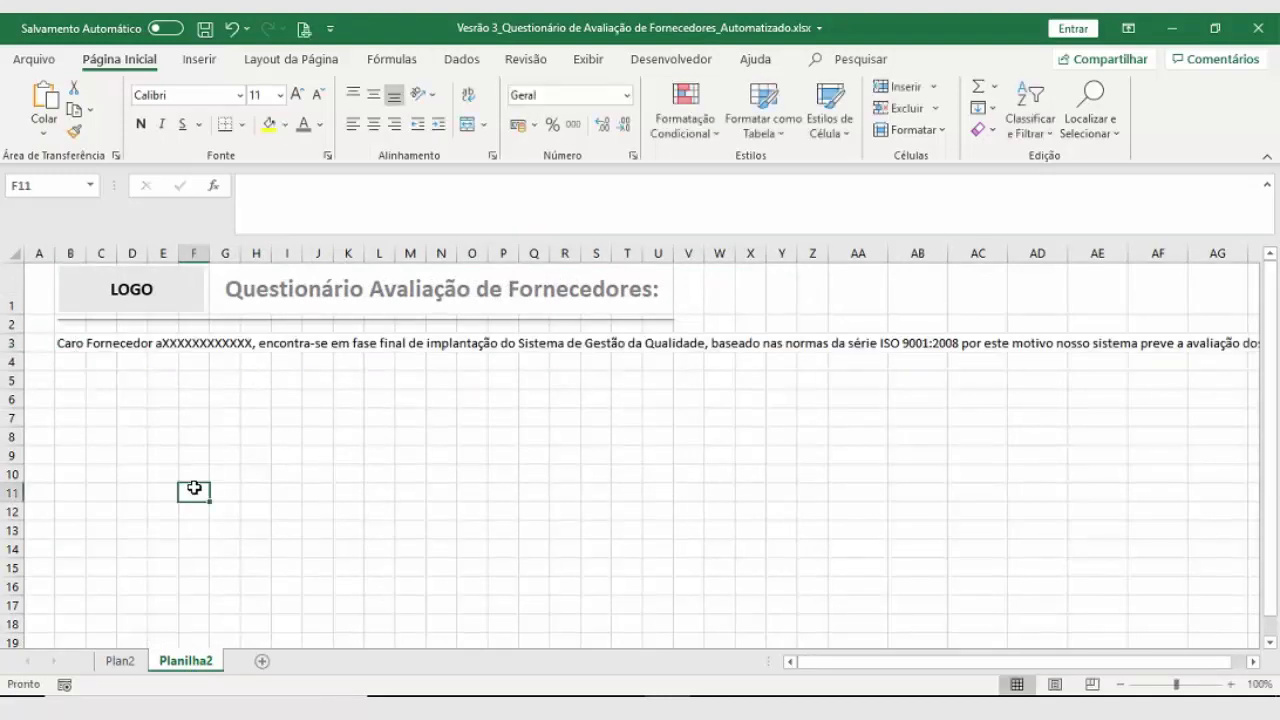
Step: Merge and center cells B3 to U3, which hold the introductory paragraph
click(69, 343)
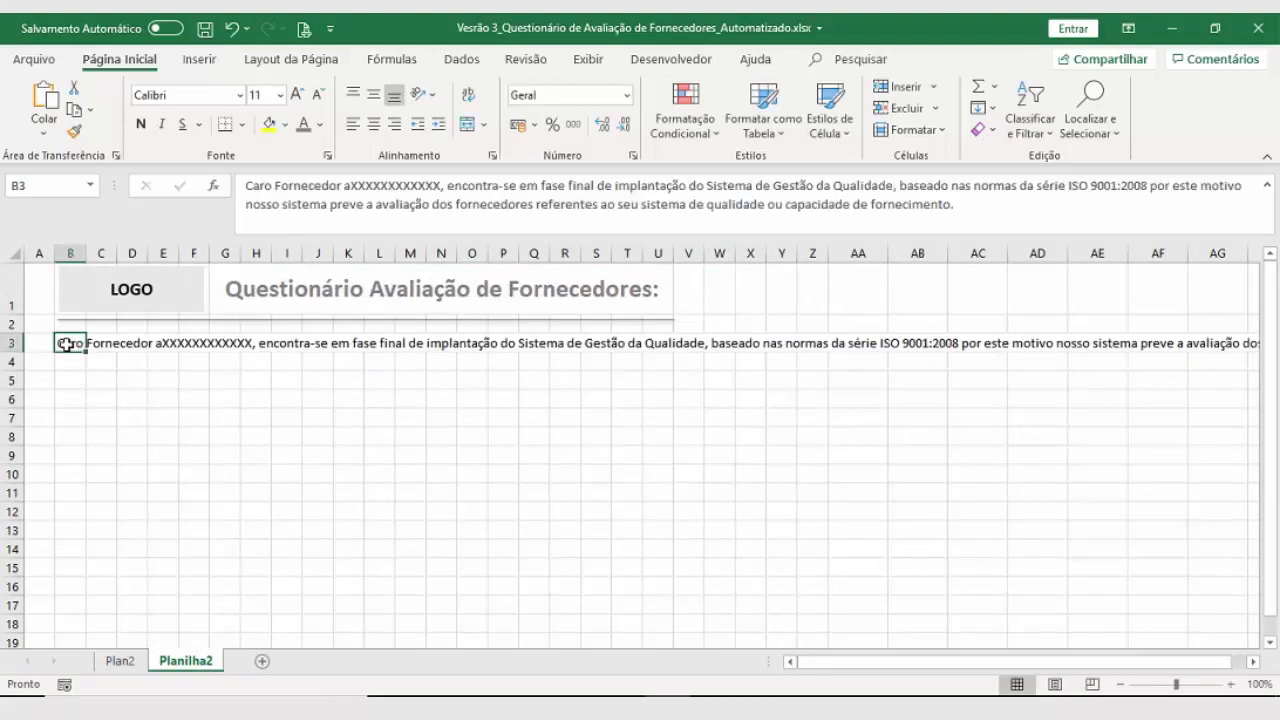
drag(65, 344, 649, 343)
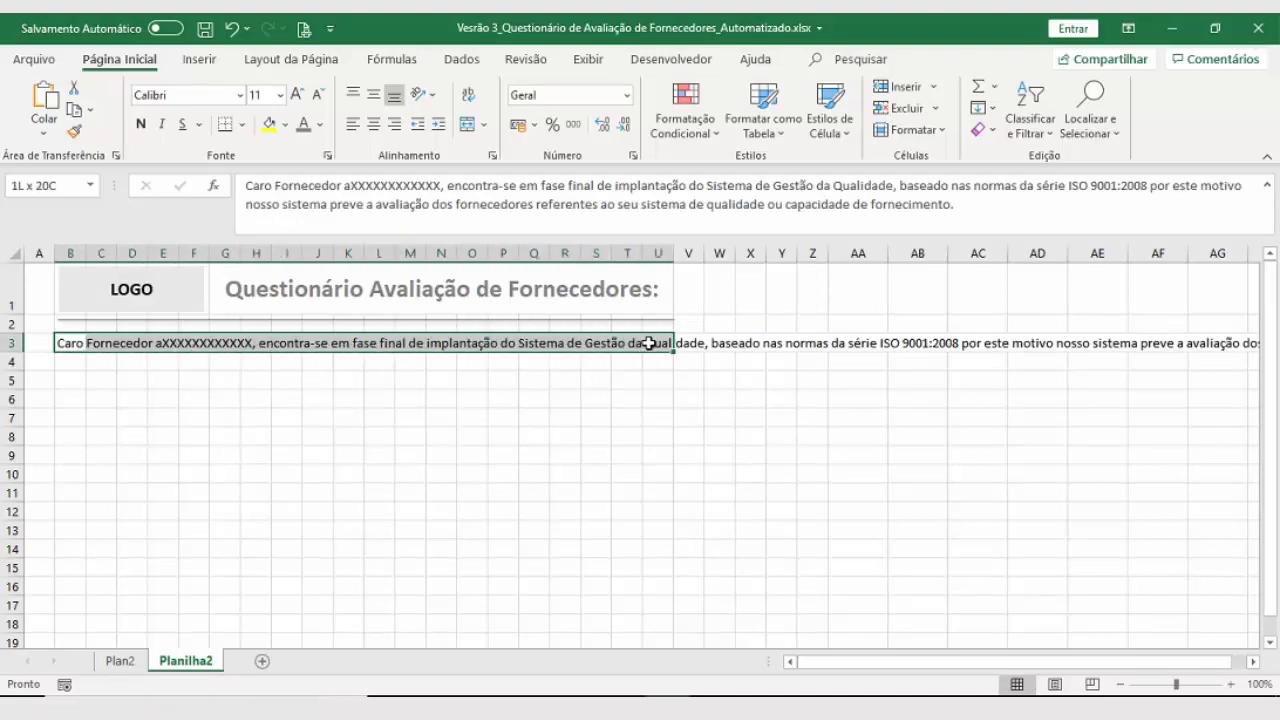
click(648, 392)
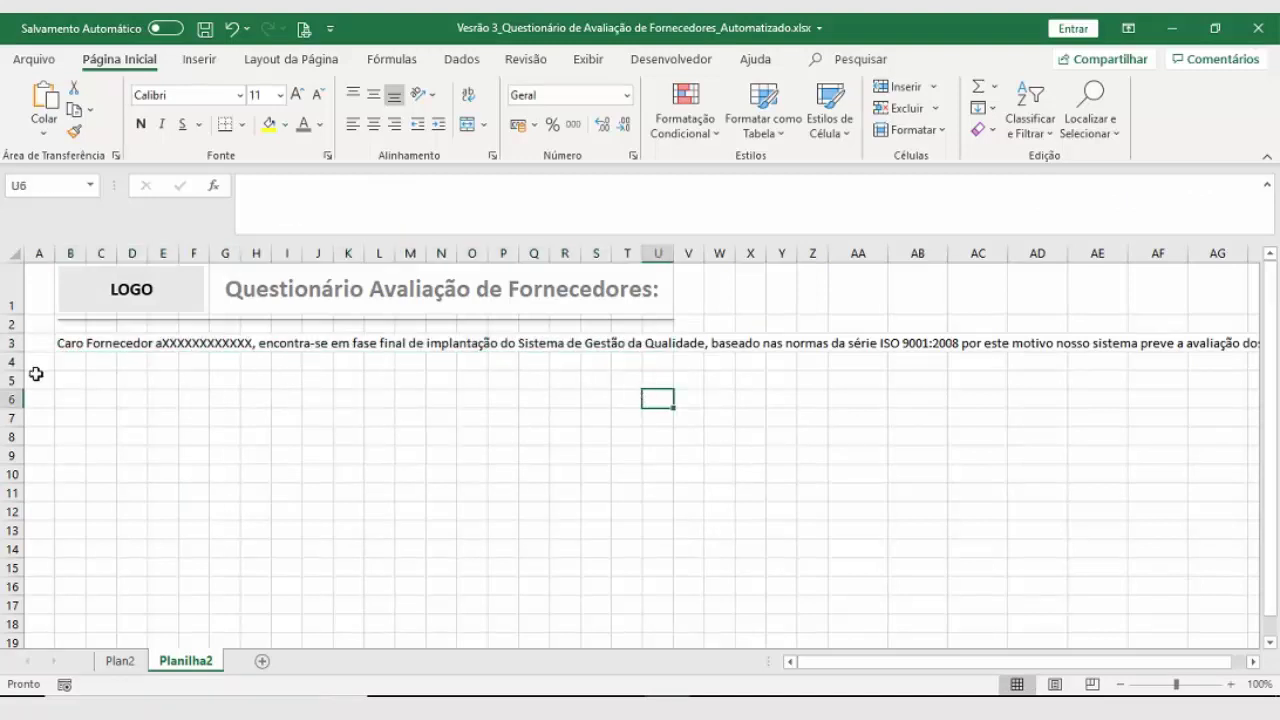
click(72, 343)
drag(72, 343, 660, 348)
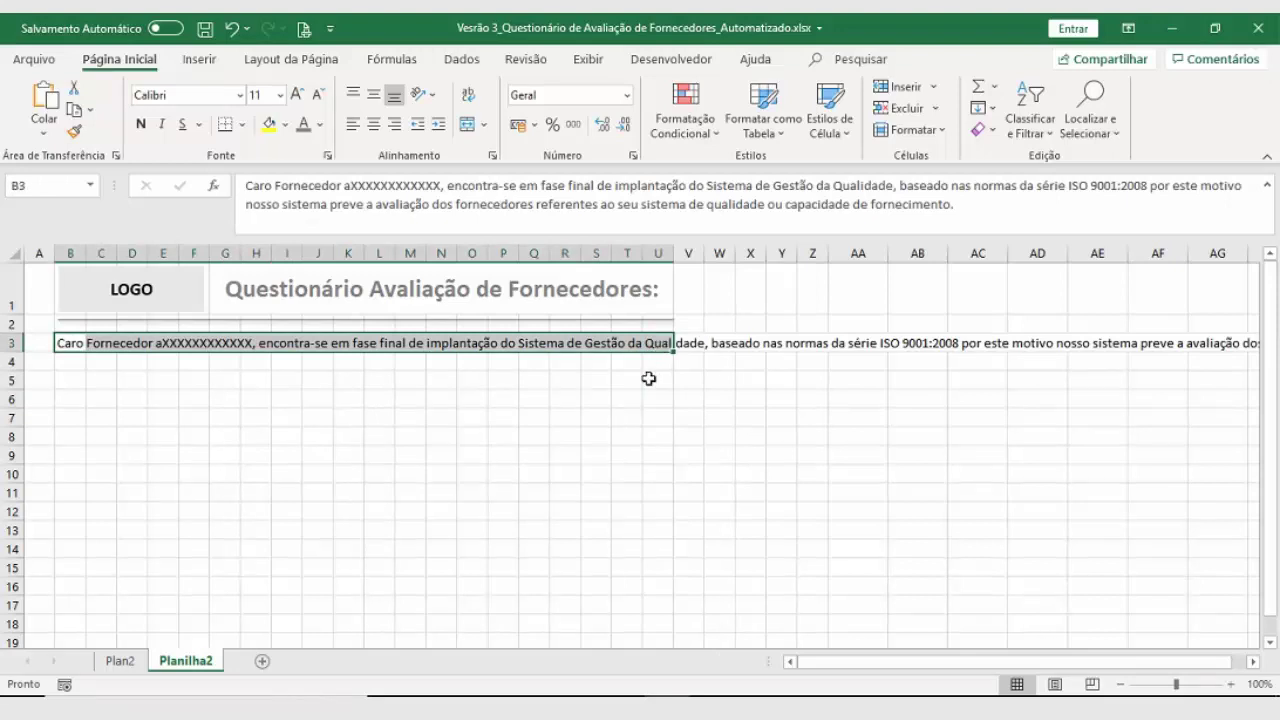
click(484, 125)
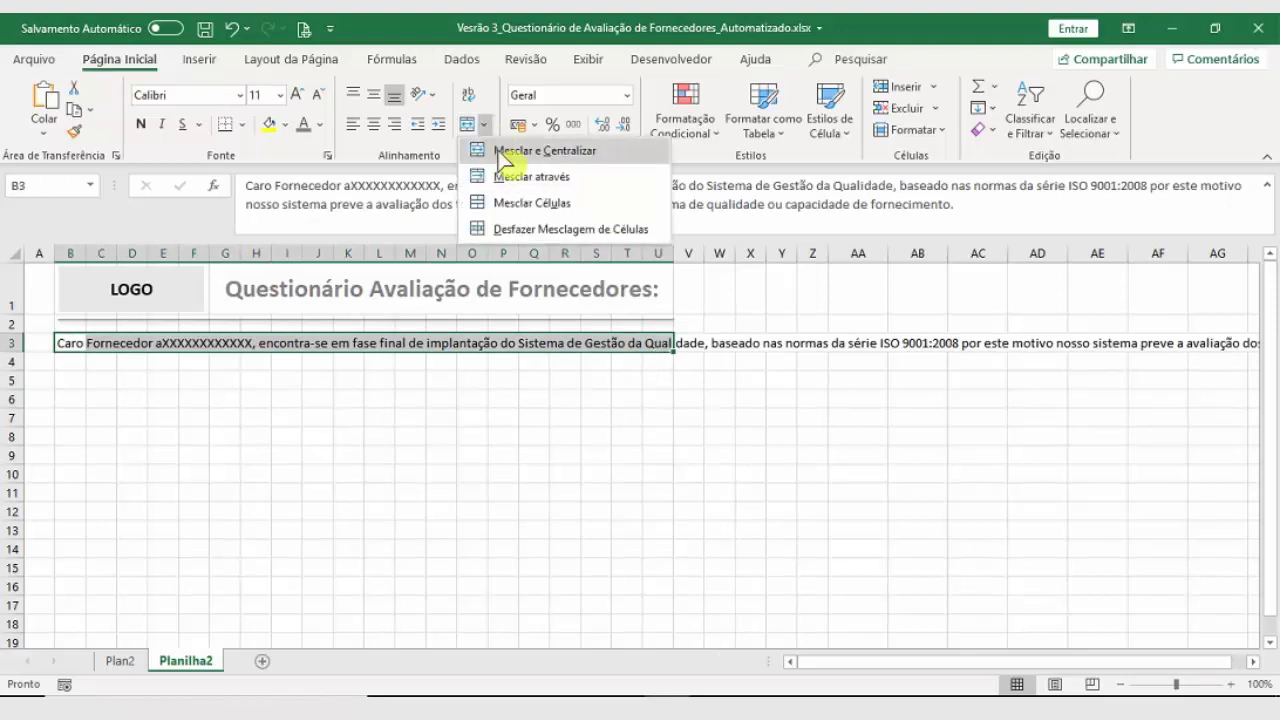
click(503, 155)
click(84, 432)
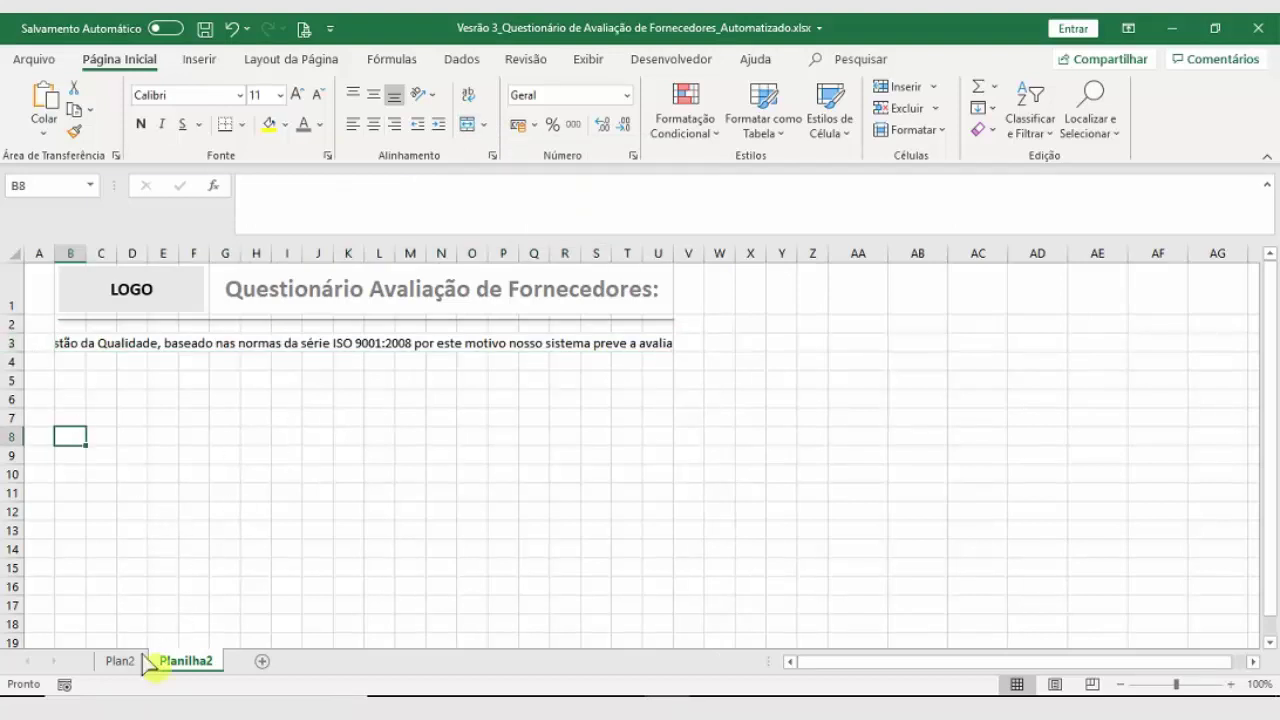
Step: Check in the print preview how the form on Planilha2 fits the page width
click(286, 493)
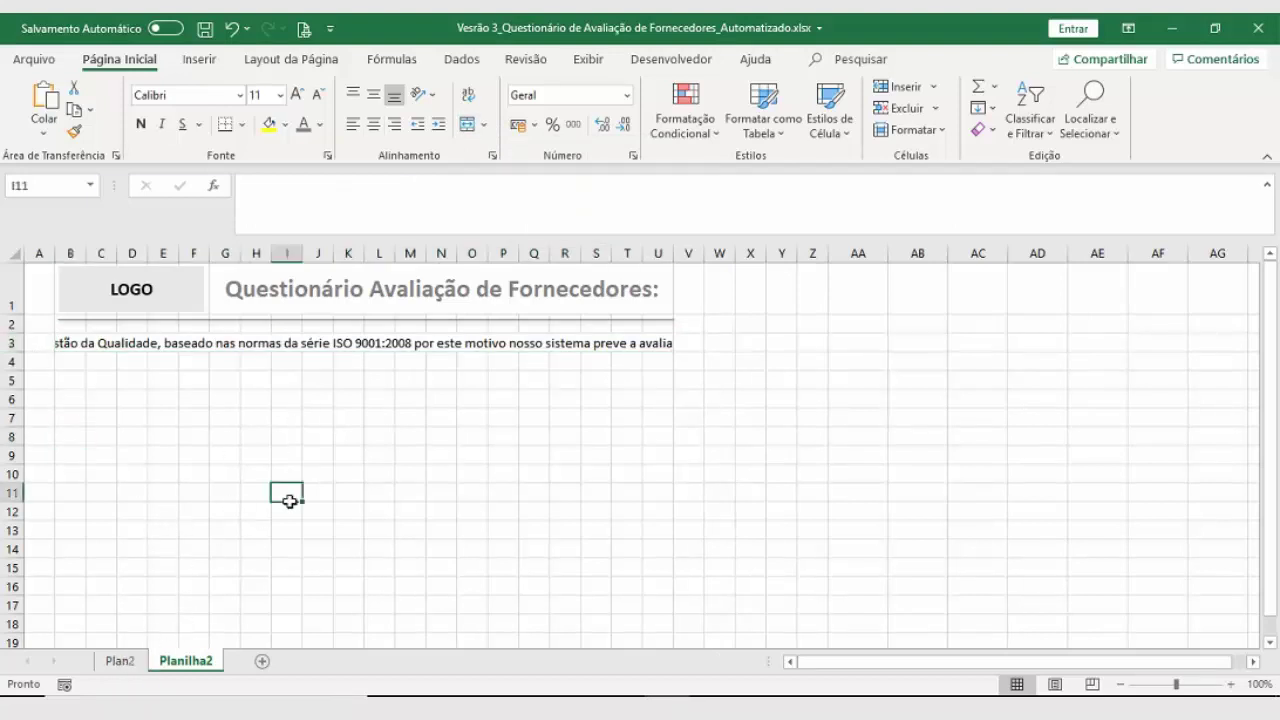
click(305, 30)
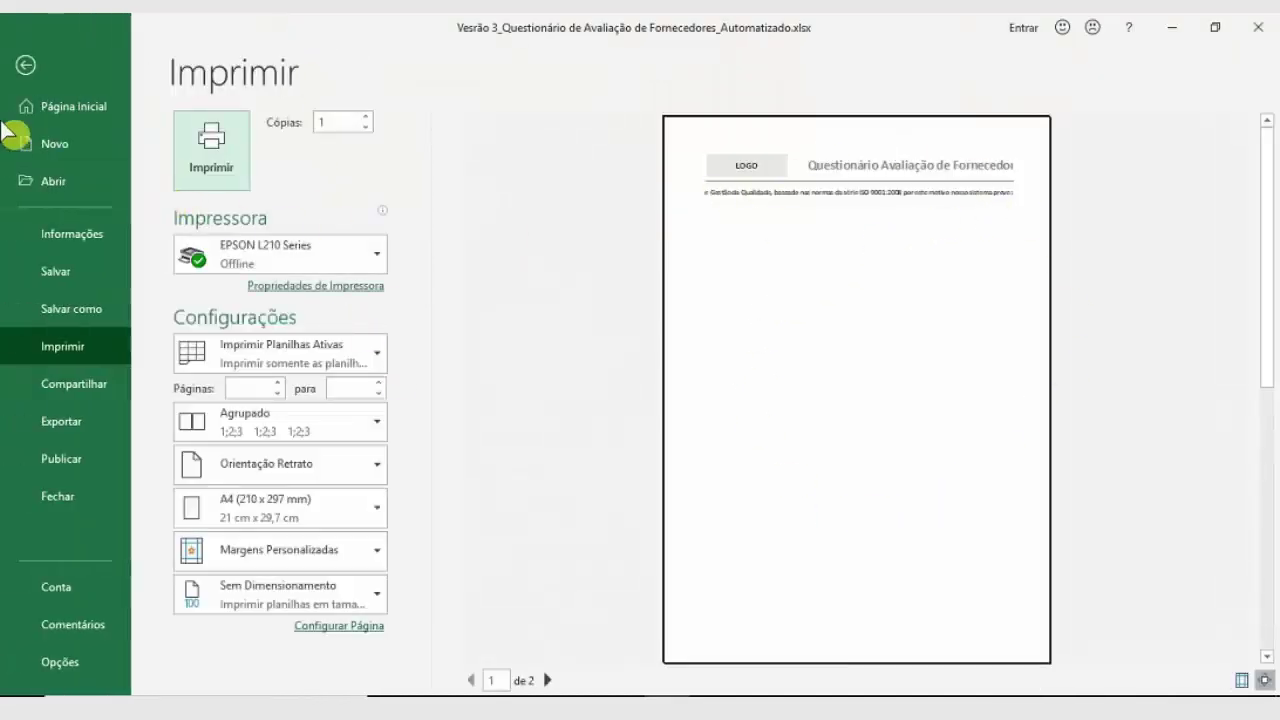
click(25, 68)
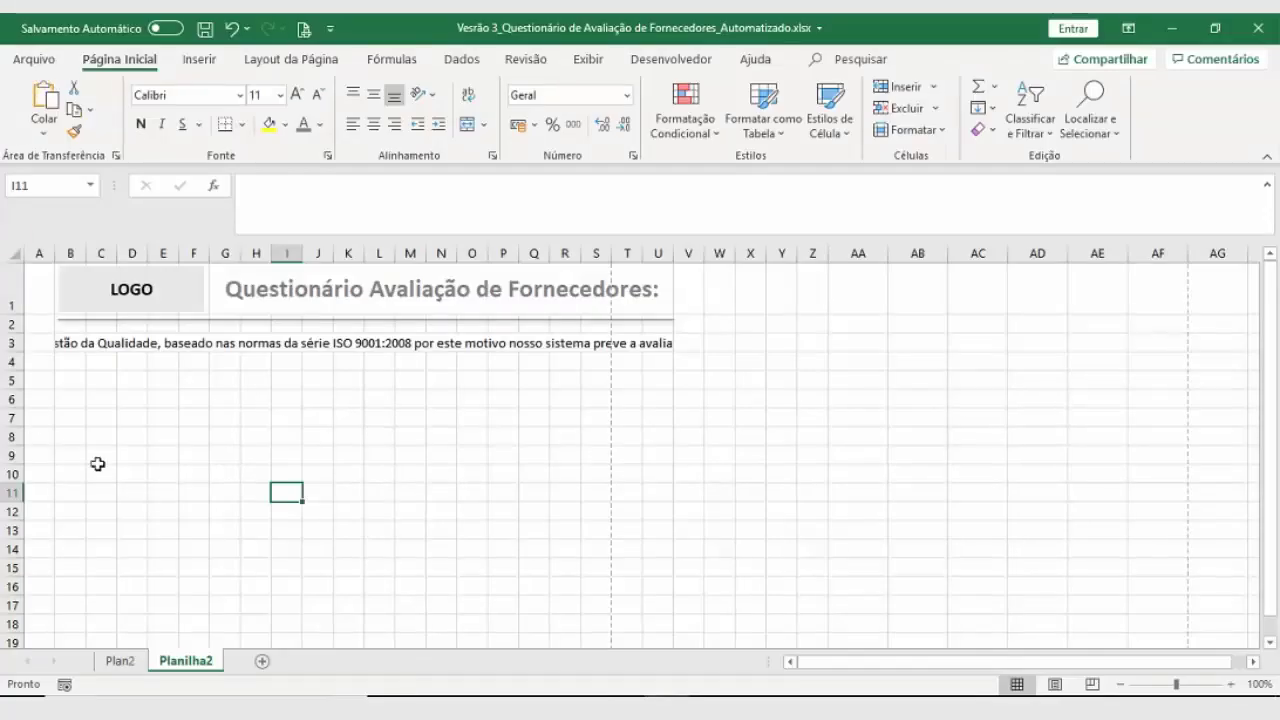
click(356, 434)
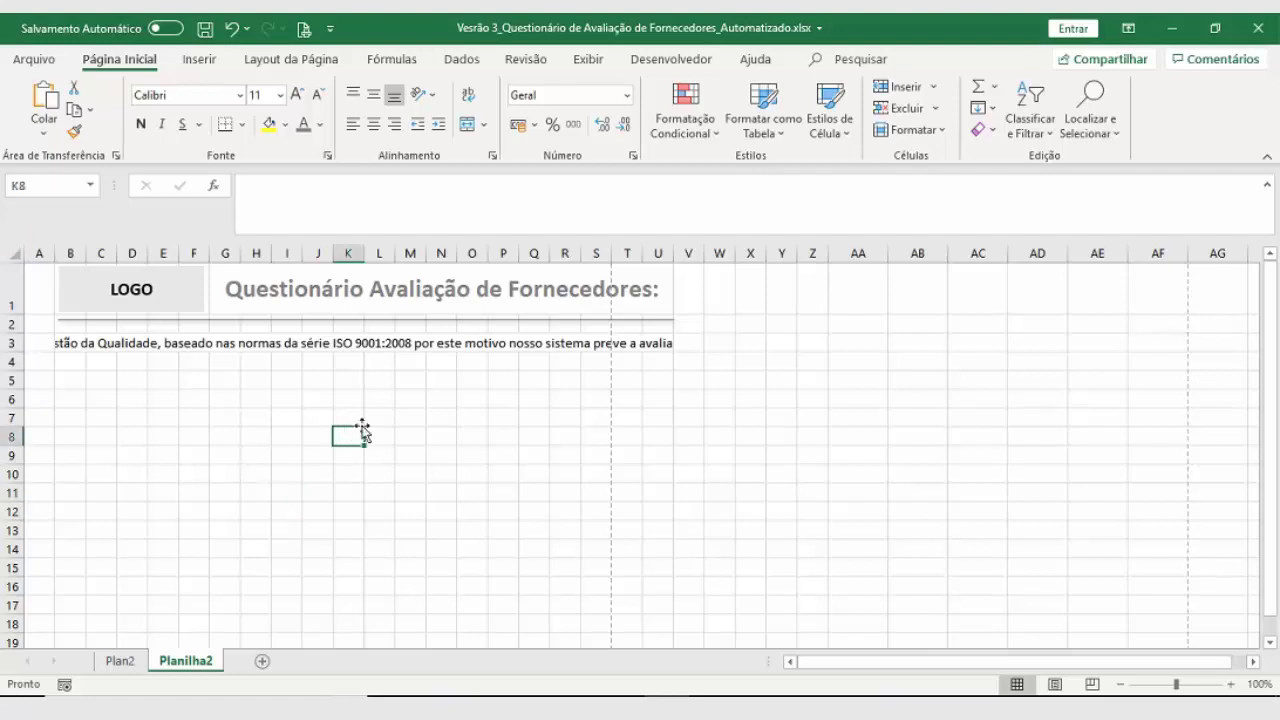
click(576, 438)
click(37, 254)
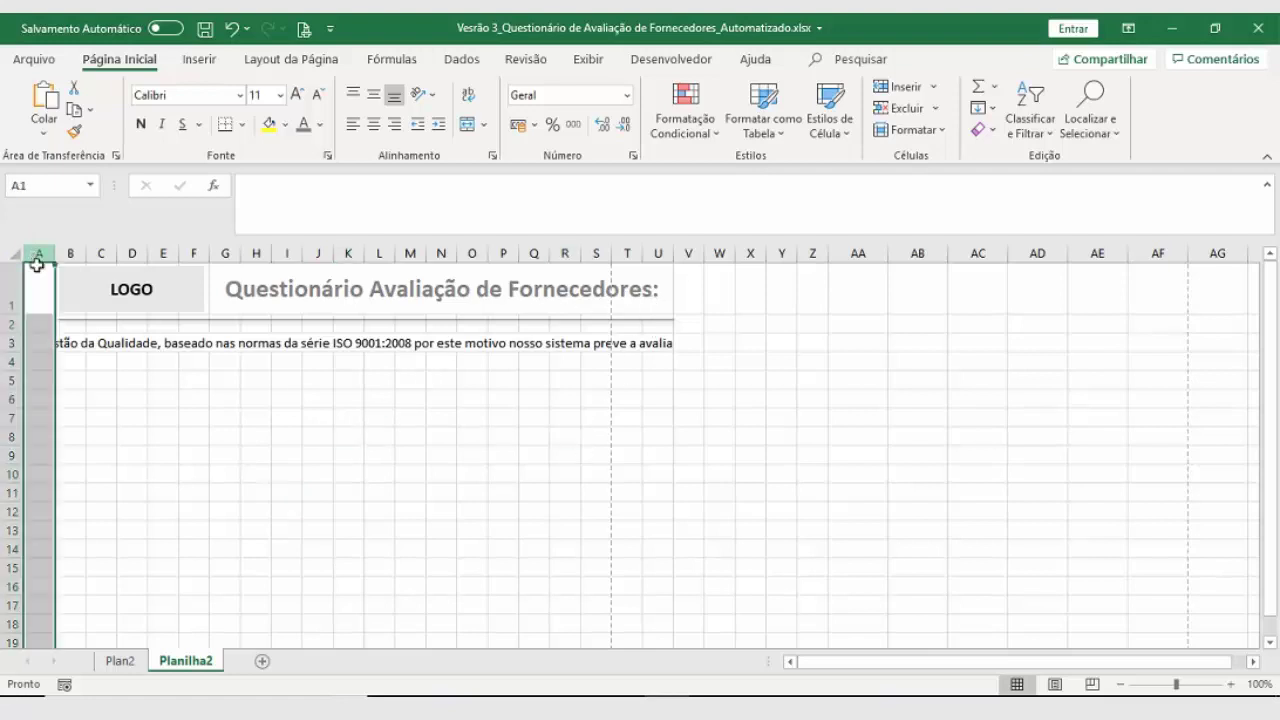
click(348, 474)
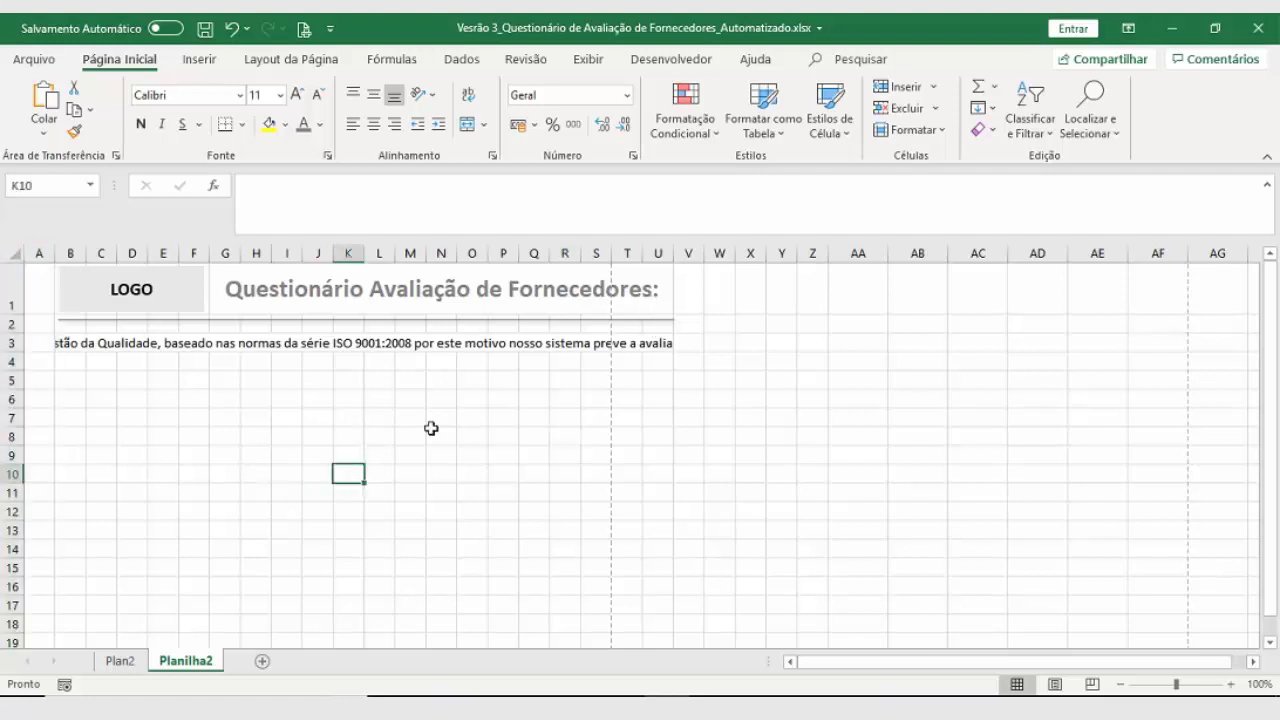
Step: Set the print scale of Planilha2 to 80%
click(280, 62)
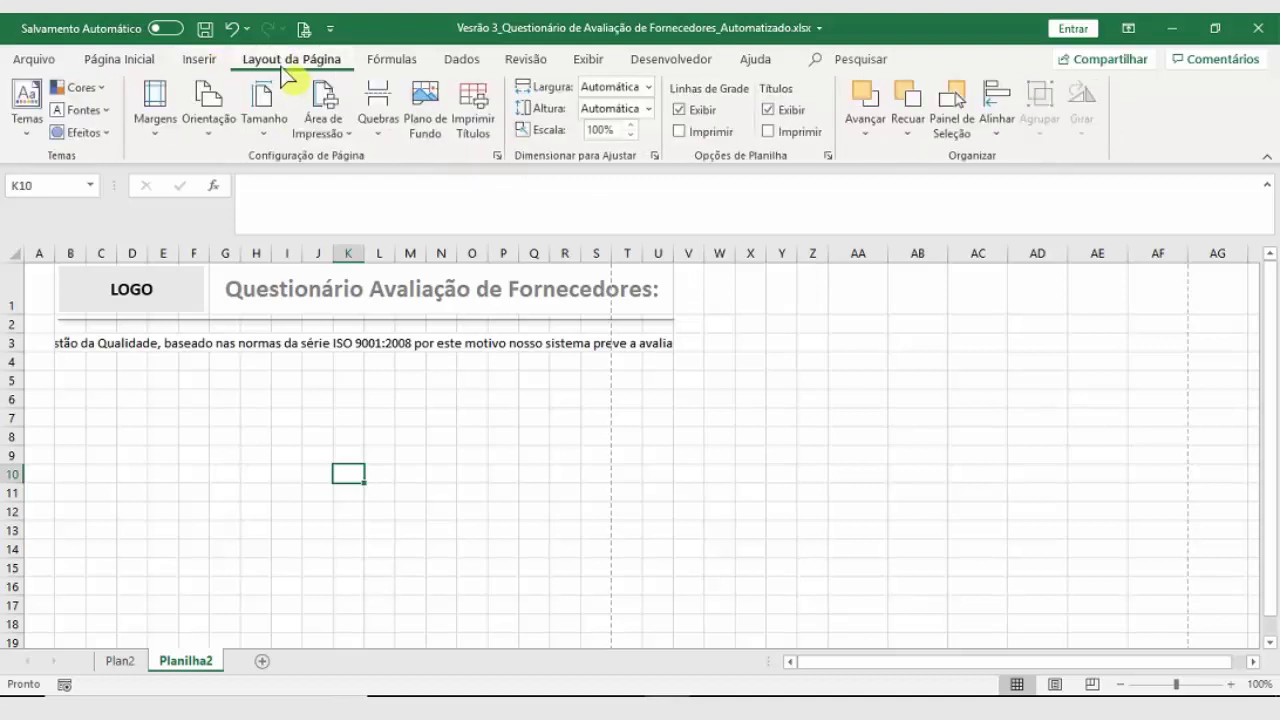
click(604, 129)
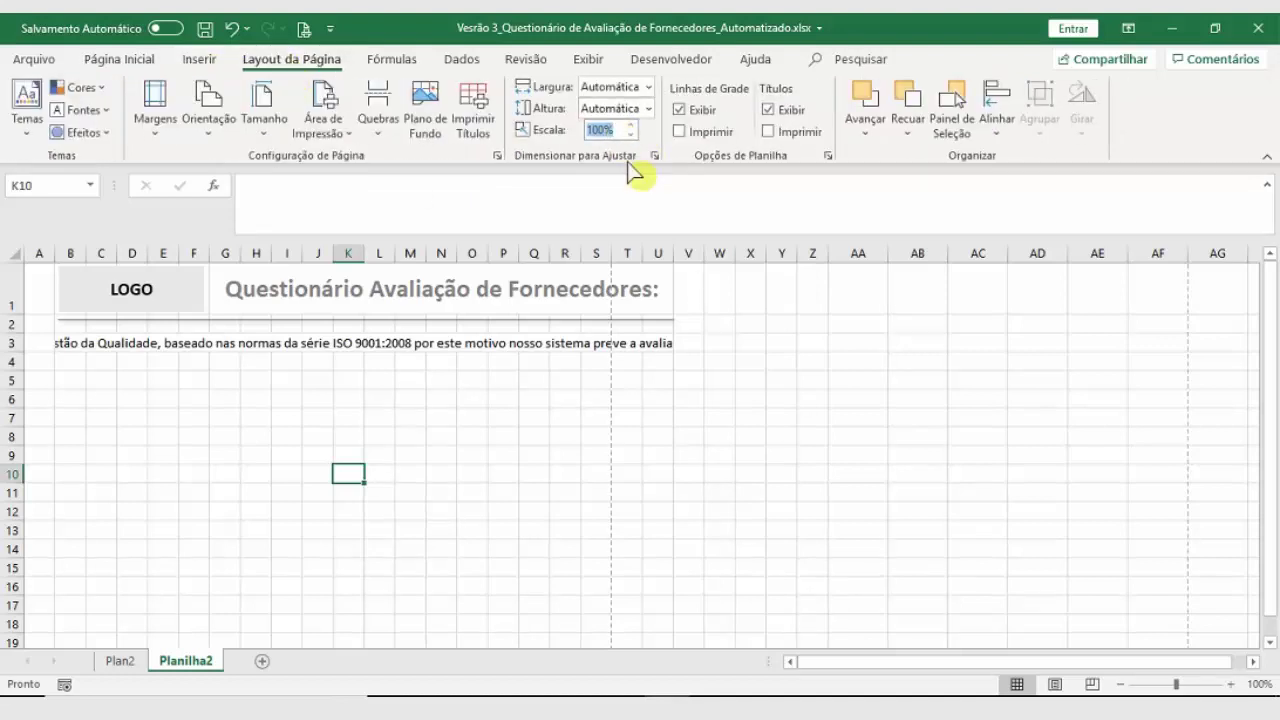
text(80)
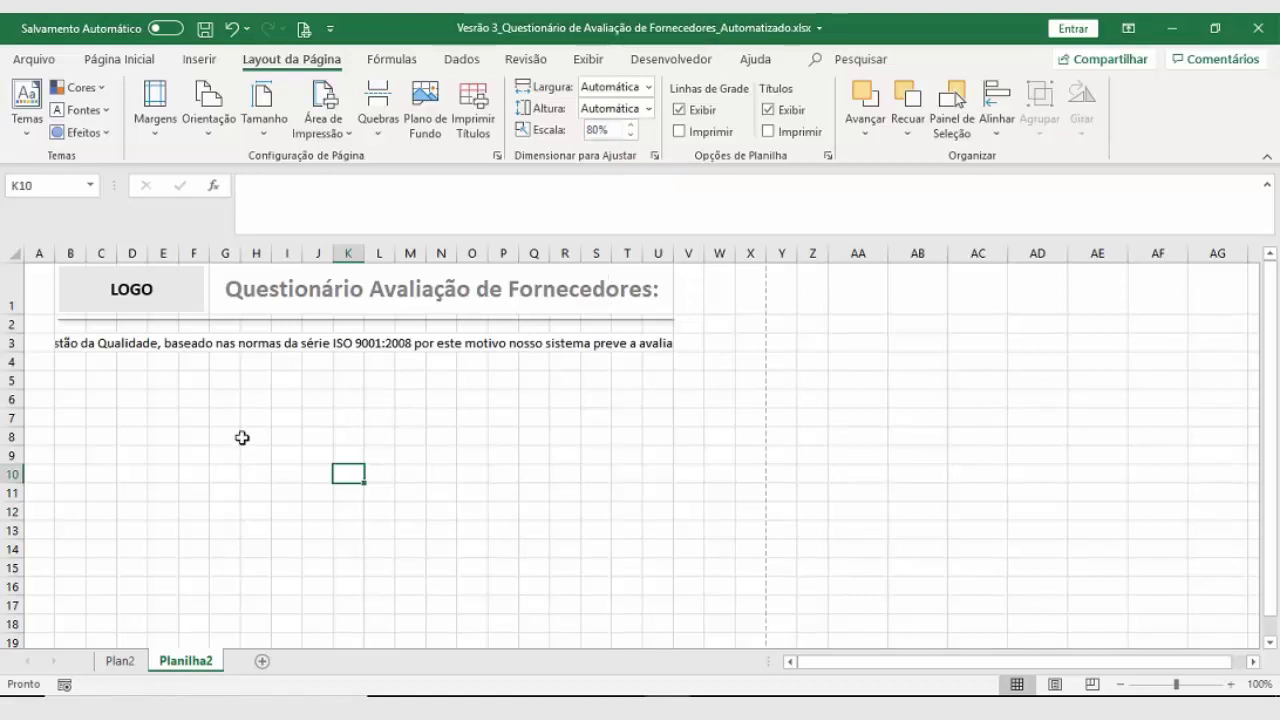
Step: Increase the height of row 3 to about three text lines and wrap the introductory paragraph in its merged cell
click(86, 344)
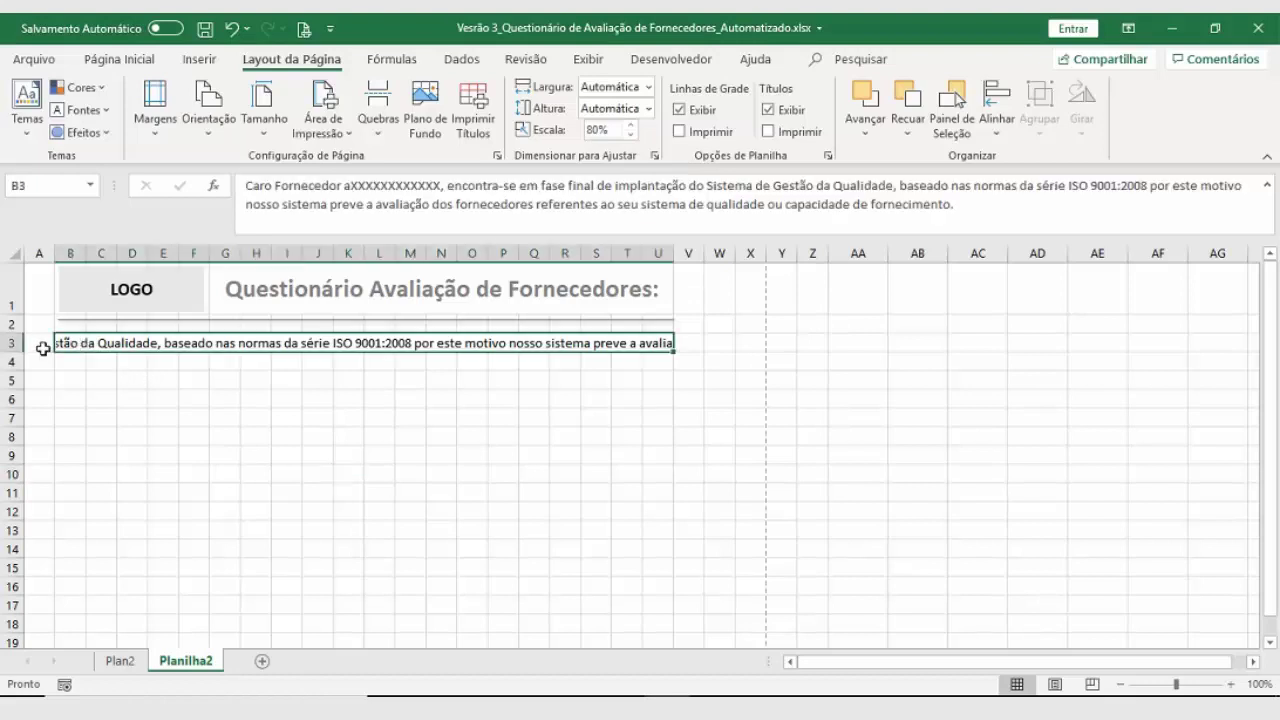
click(13, 345)
drag(13, 350, 13, 390)
click(226, 362)
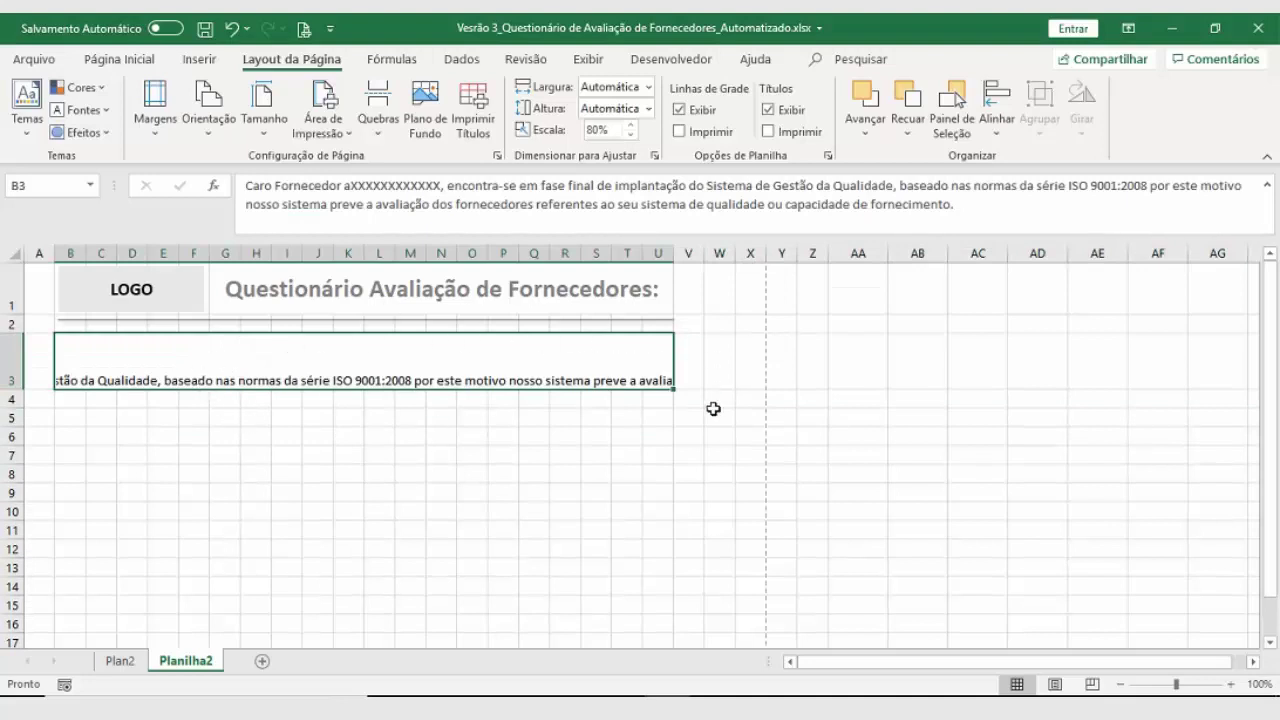
click(118, 59)
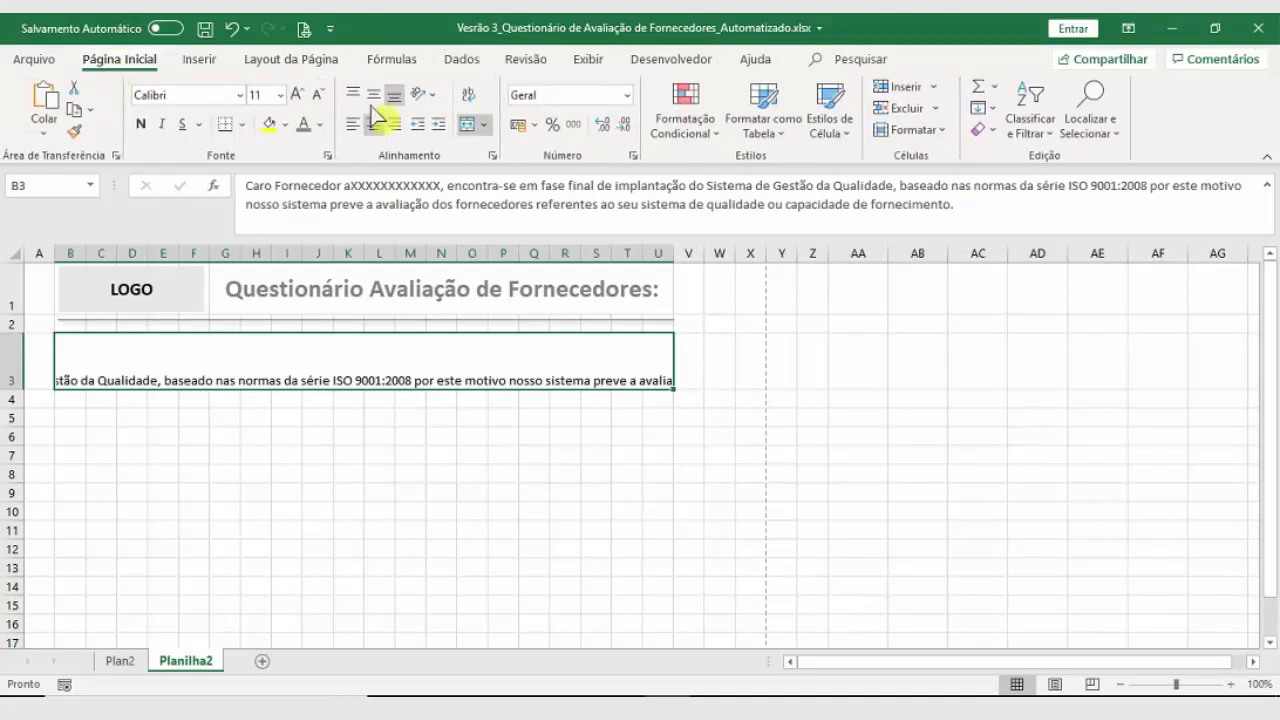
click(468, 97)
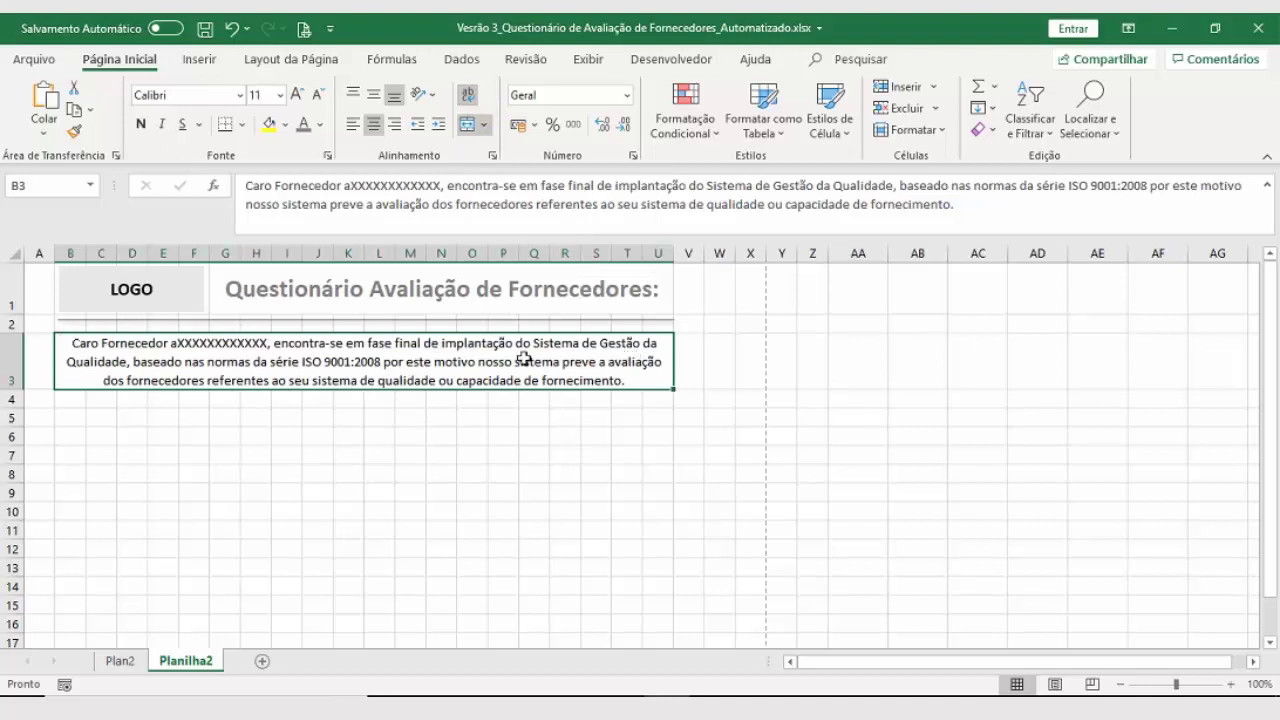
Step: Set the horizontal alignment of the introductory paragraph in B3 to Justificar
right_click(662, 372)
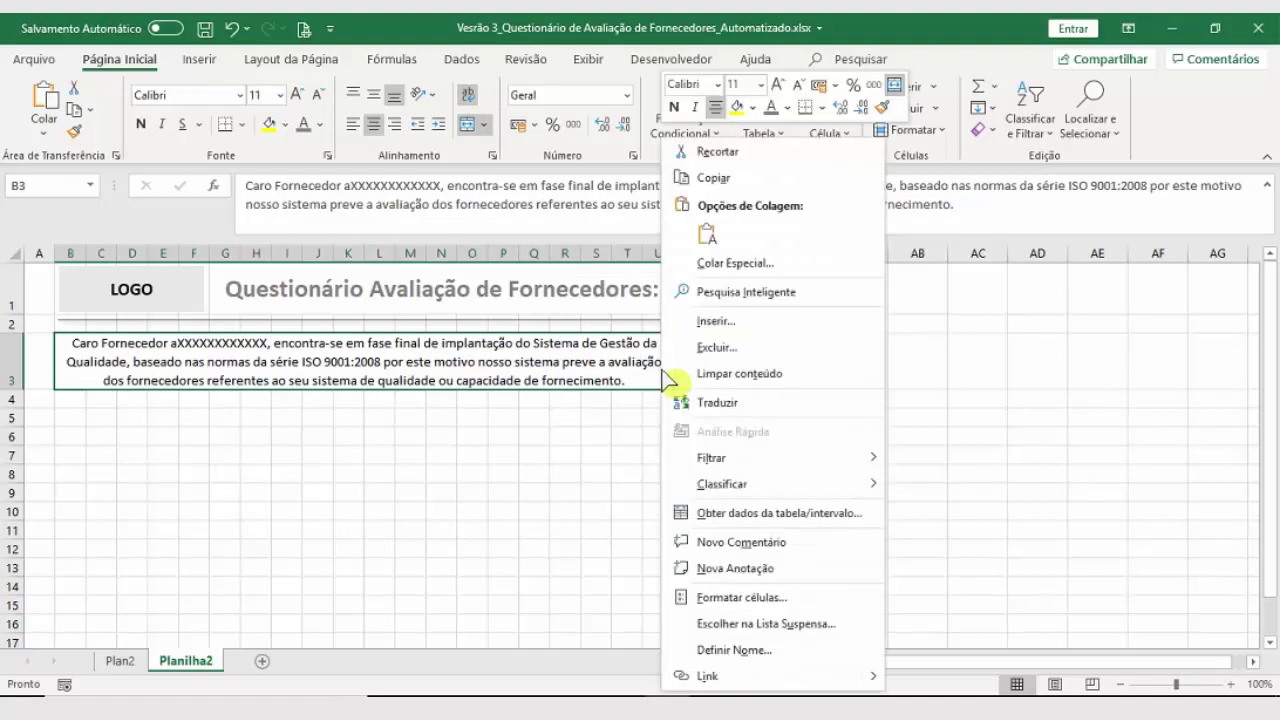
click(783, 597)
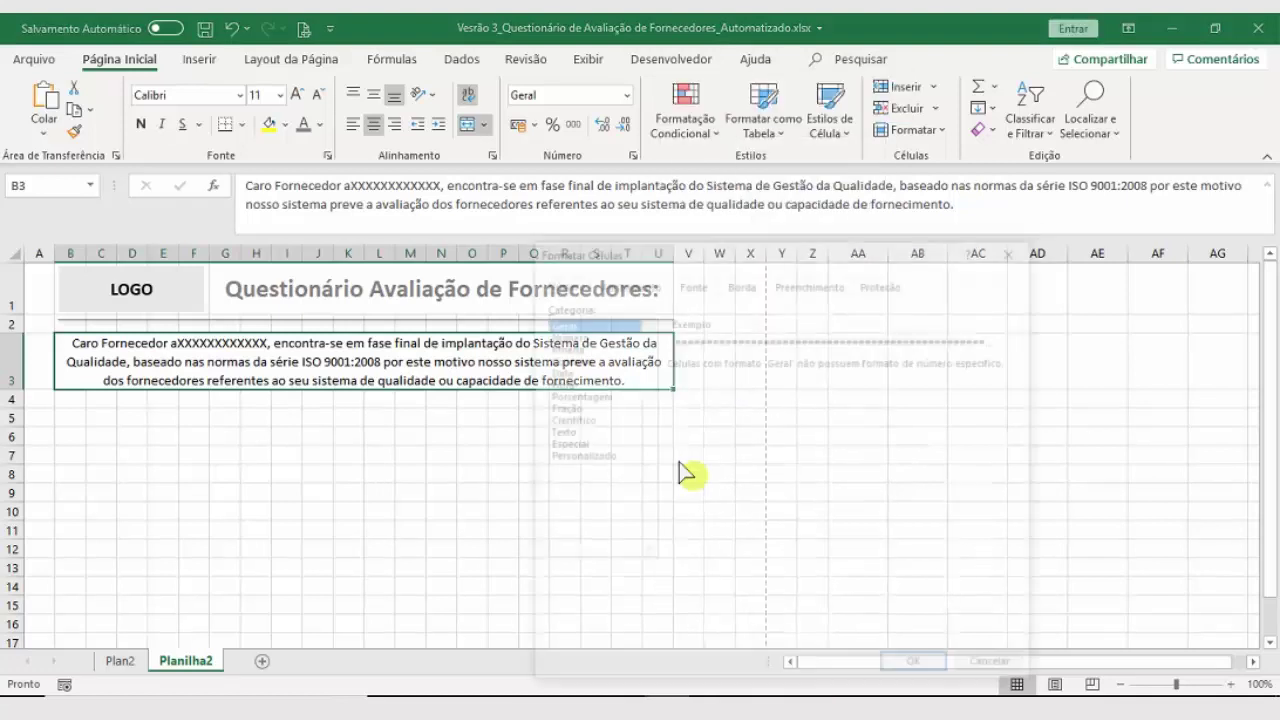
click(626, 282)
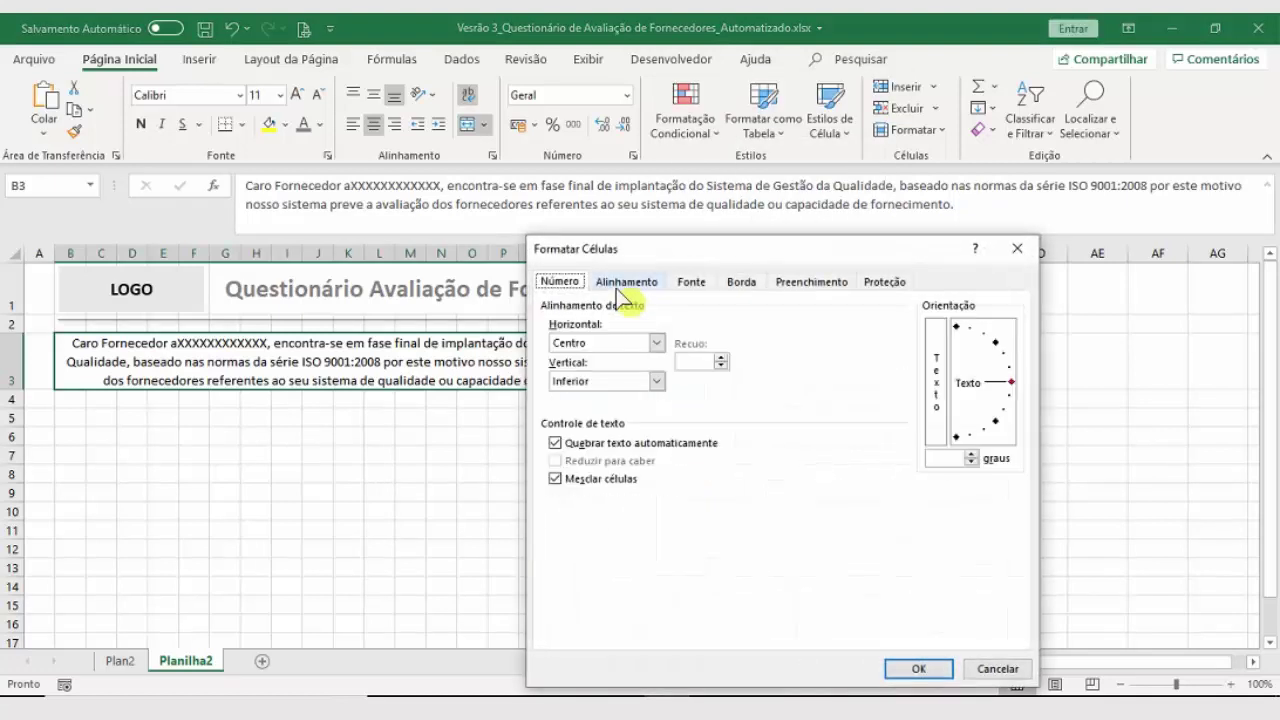
click(574, 342)
click(578, 421)
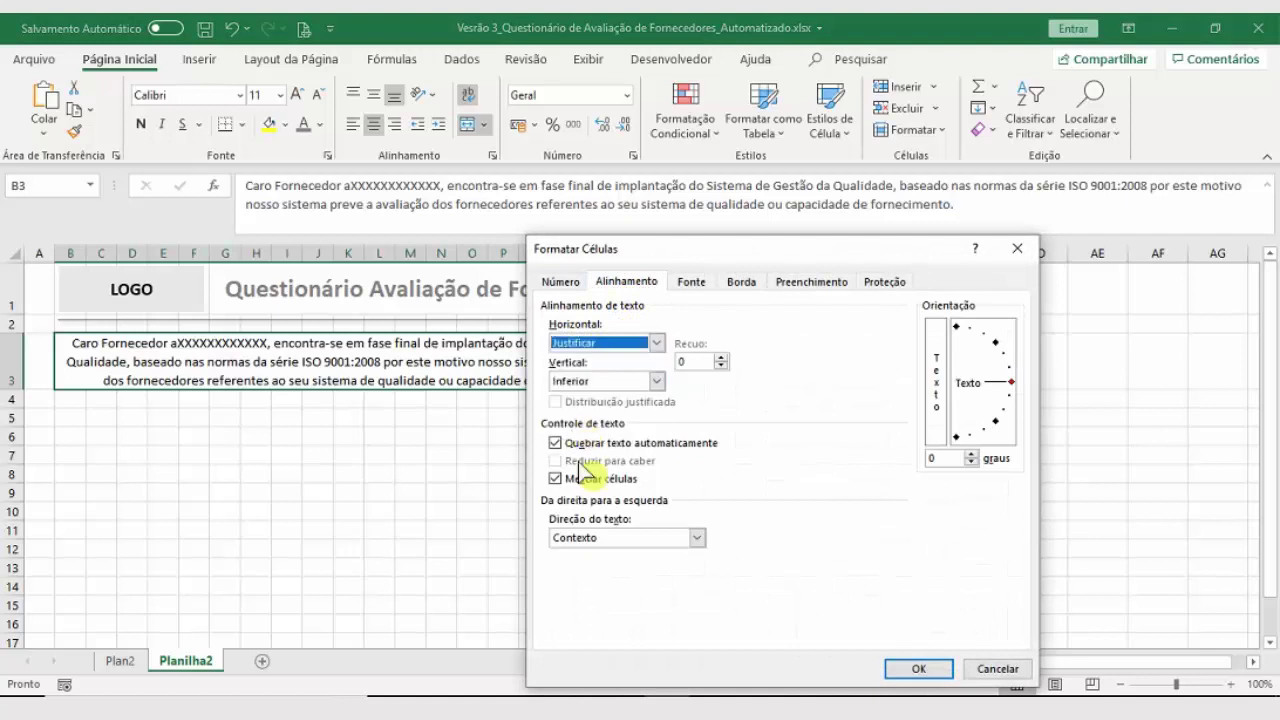
click(912, 668)
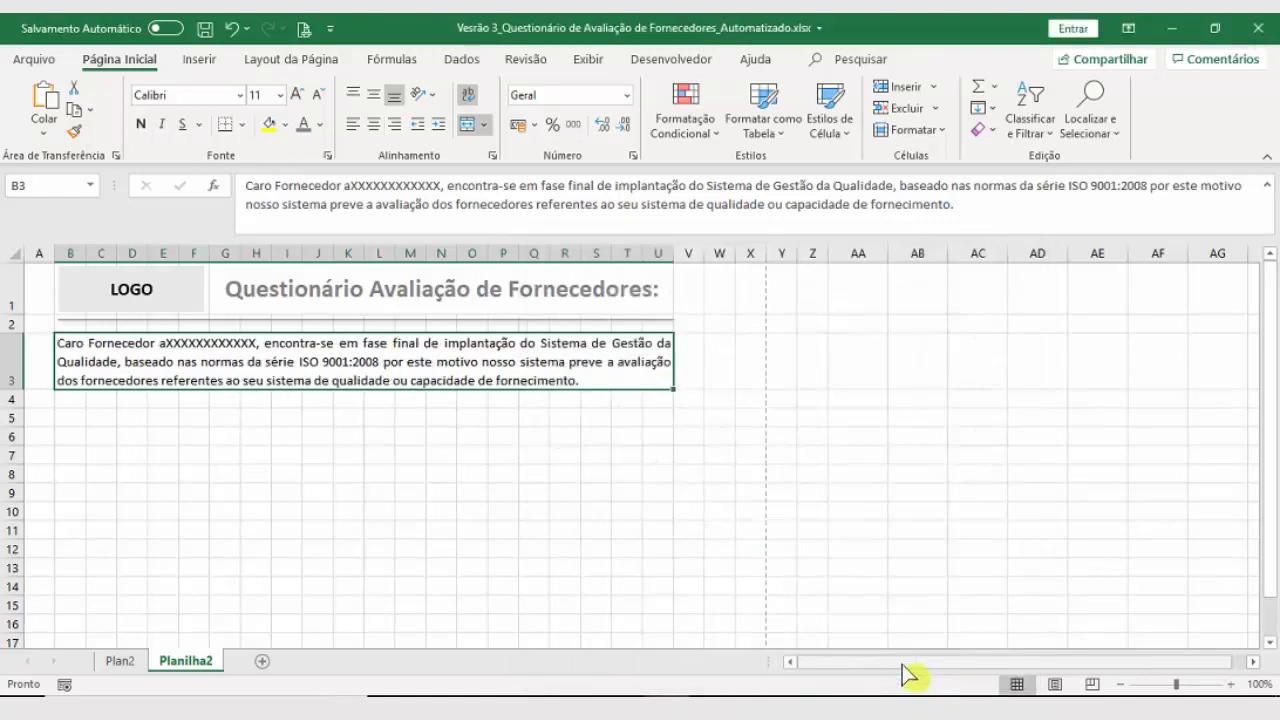
Step: Set the font color of the introductory paragraph in B3 to a dark gray and save the workbook
click(625, 492)
click(331, 345)
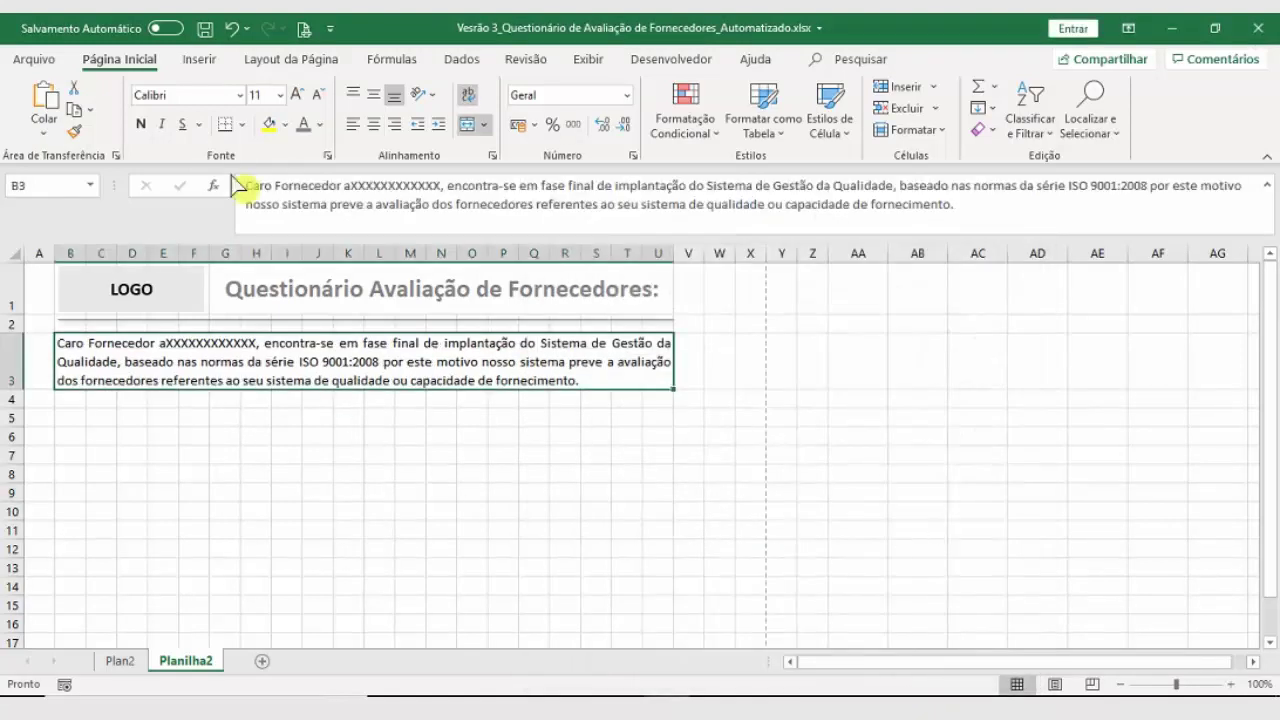
click(304, 128)
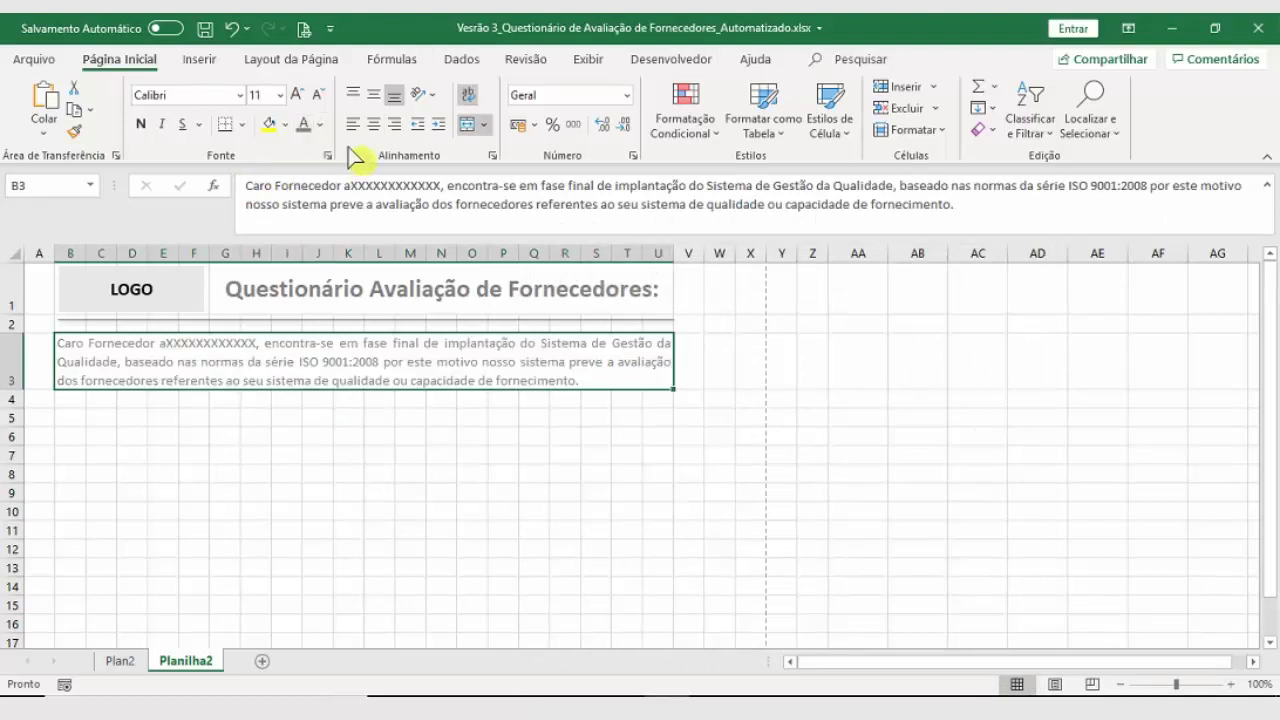
click(320, 124)
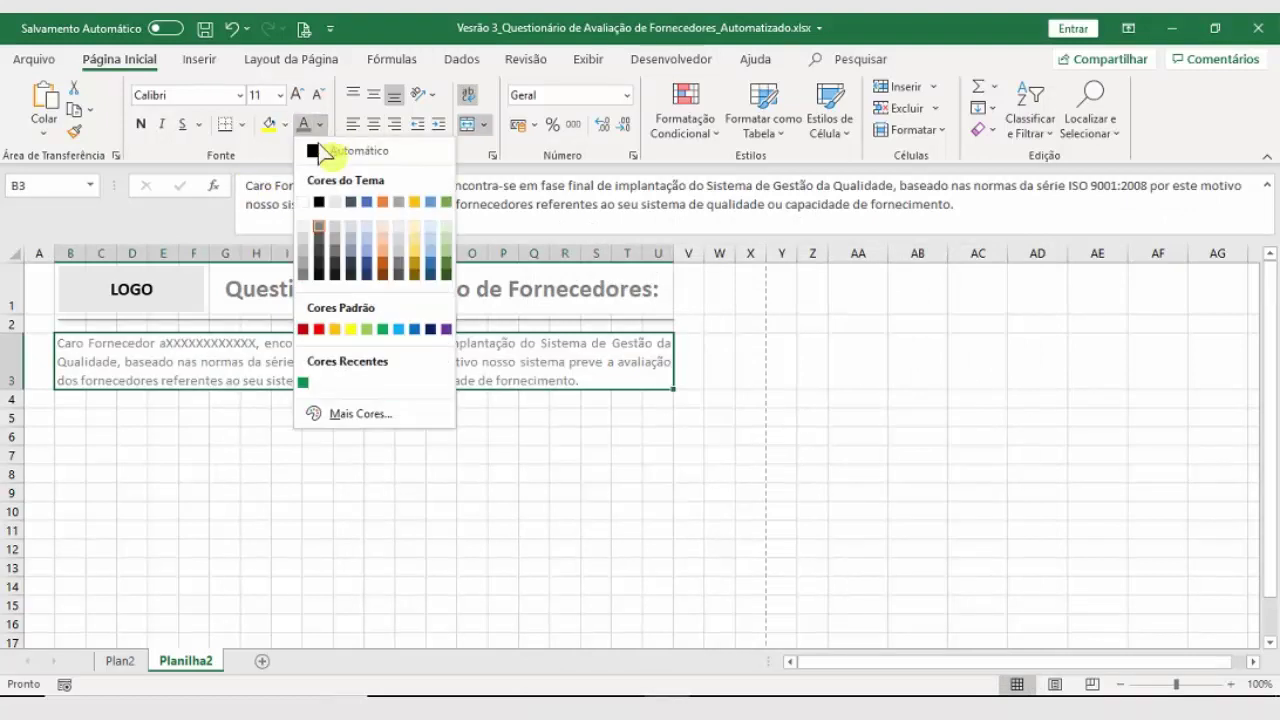
click(317, 238)
click(350, 457)
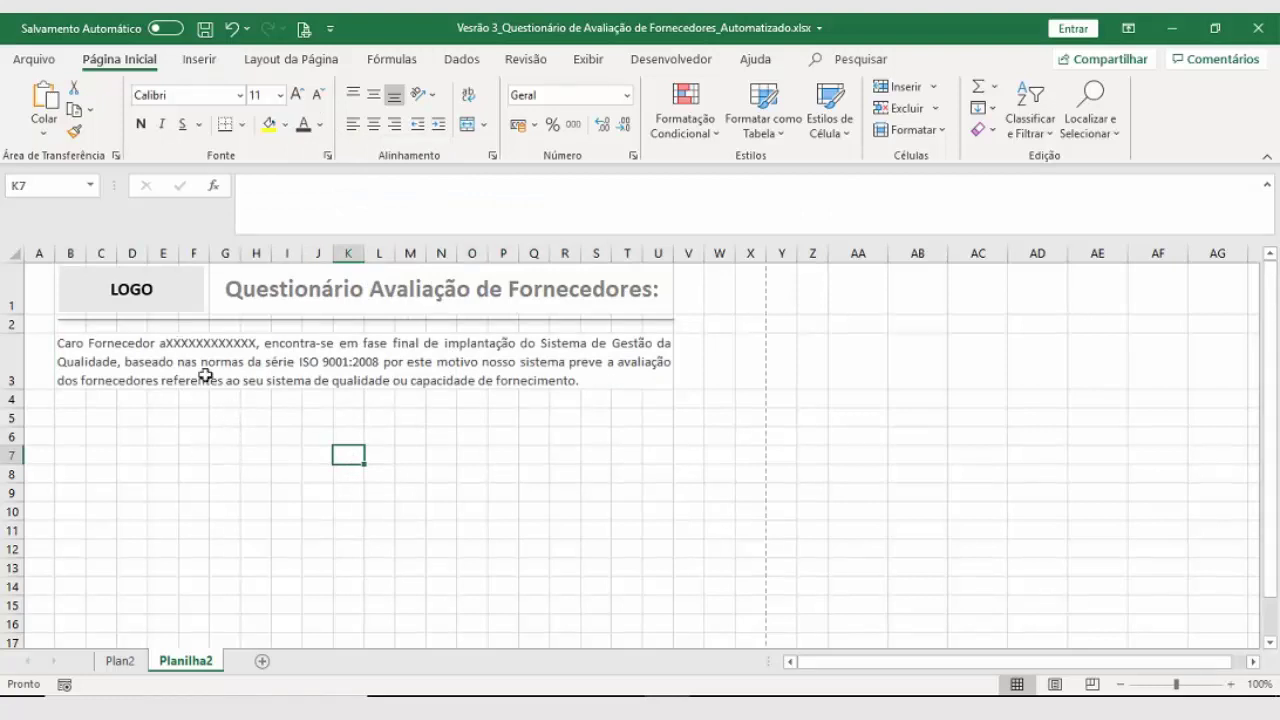
click(205, 28)
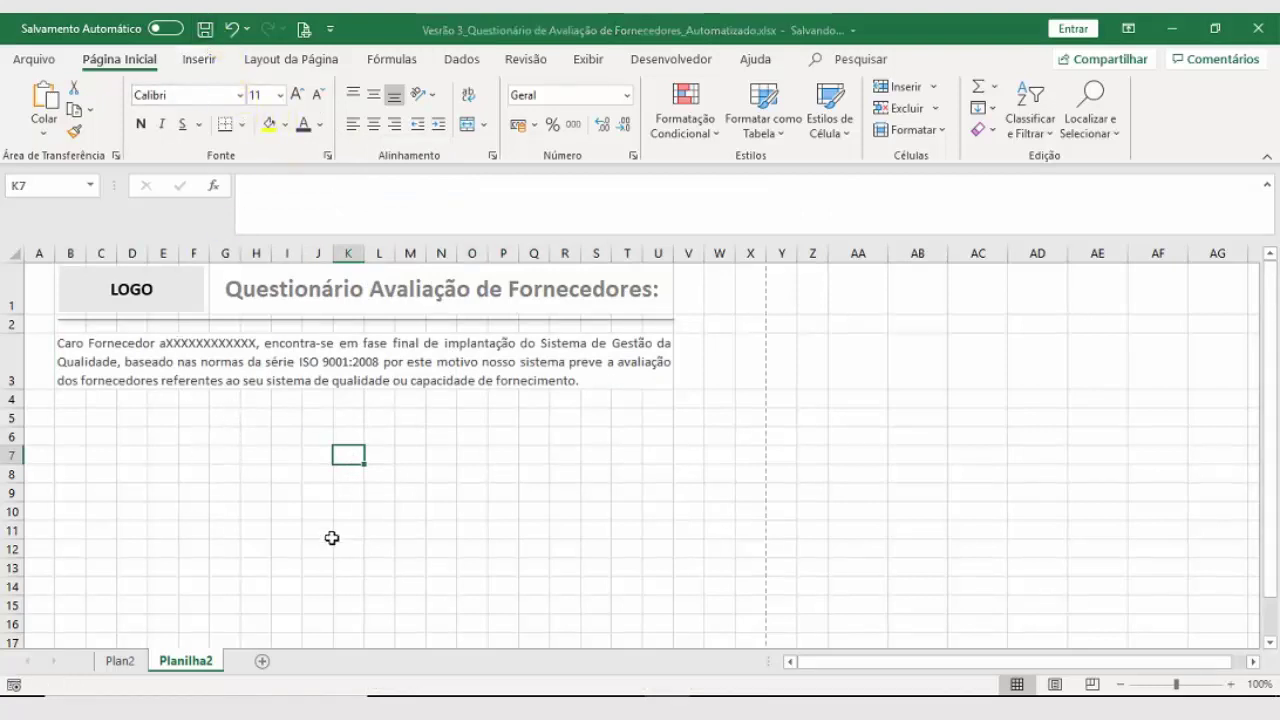
Step: Unhide the hidden columns between U and X on Plan2
click(120, 662)
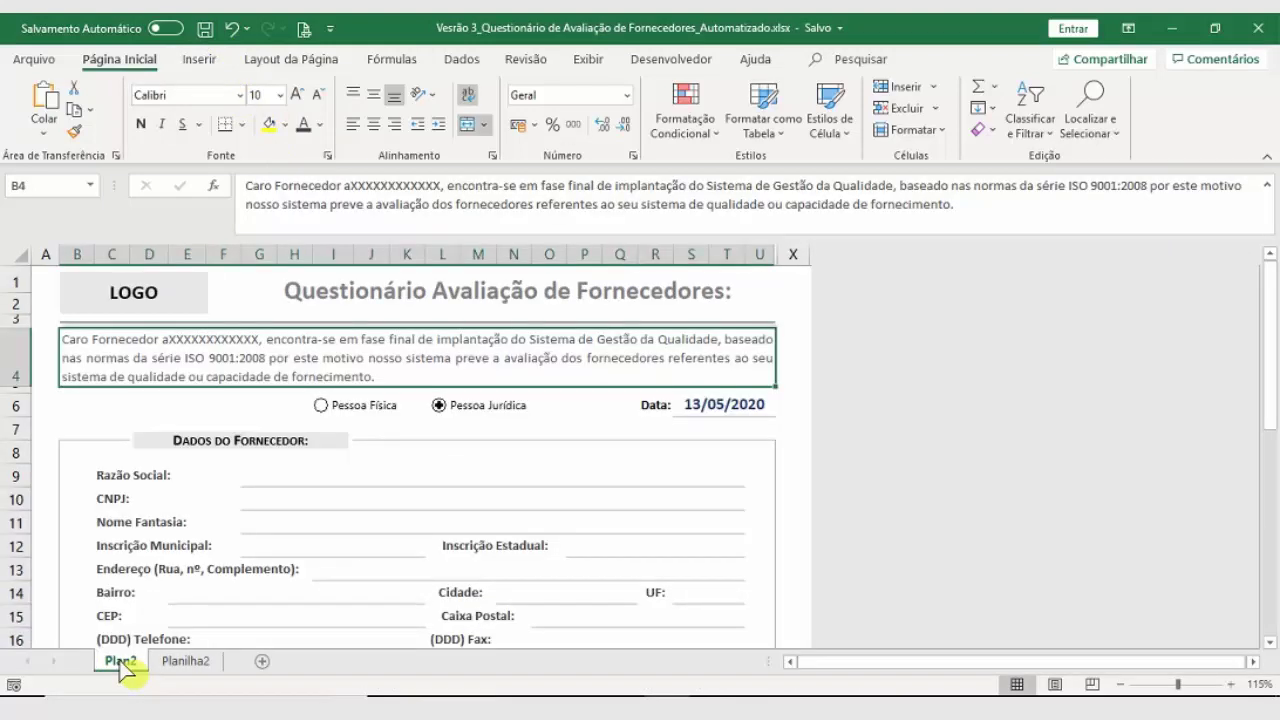
scroll(137, 455, down, 1)
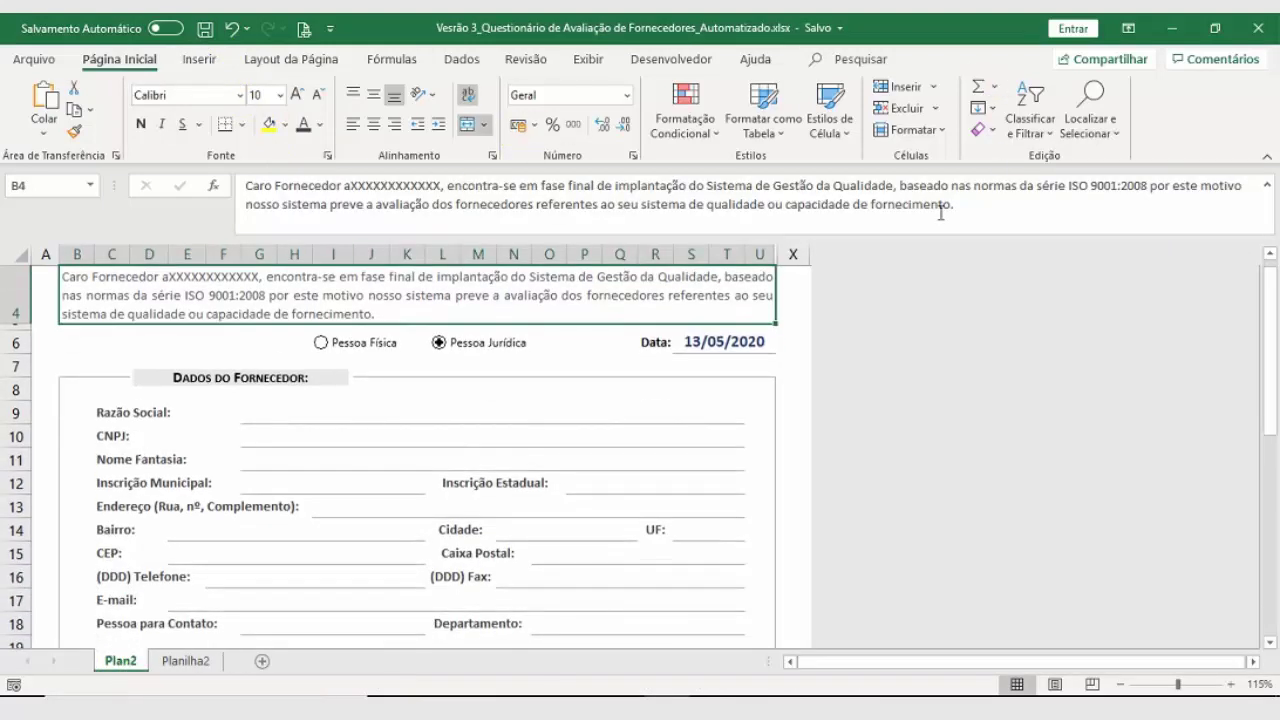
click(787, 295)
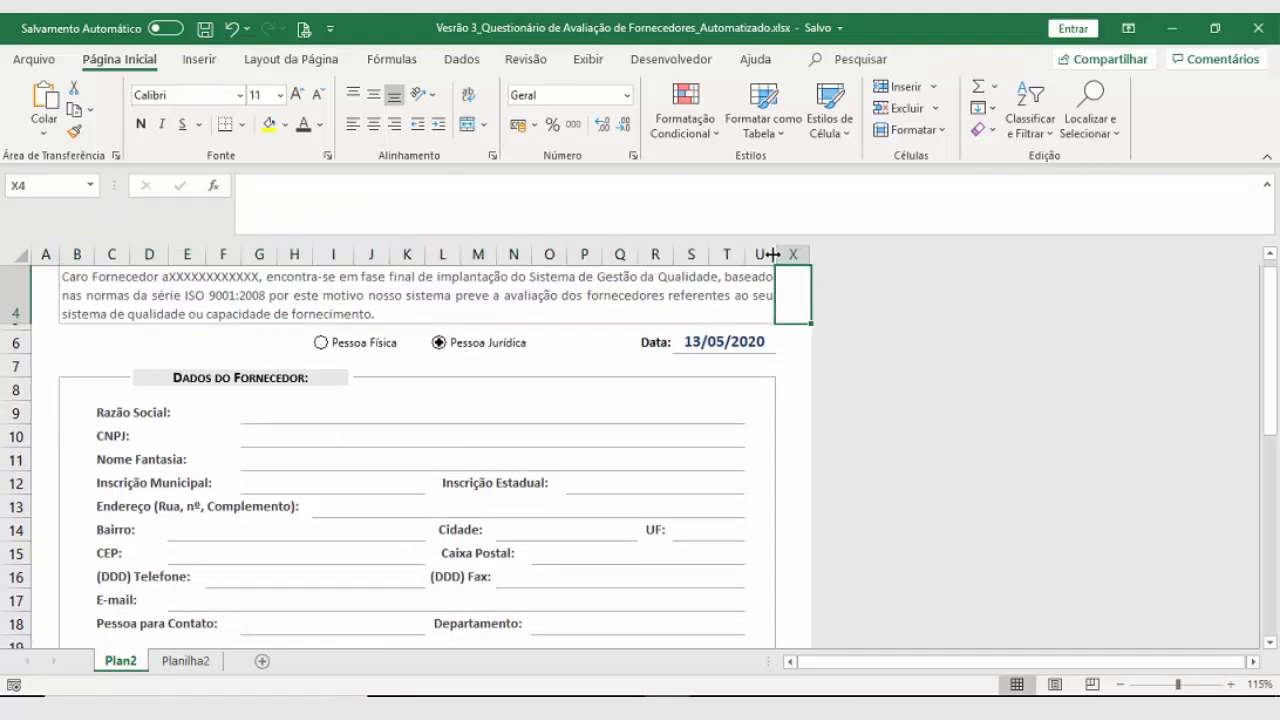
drag(758, 254, 785, 254)
right_click(785, 254)
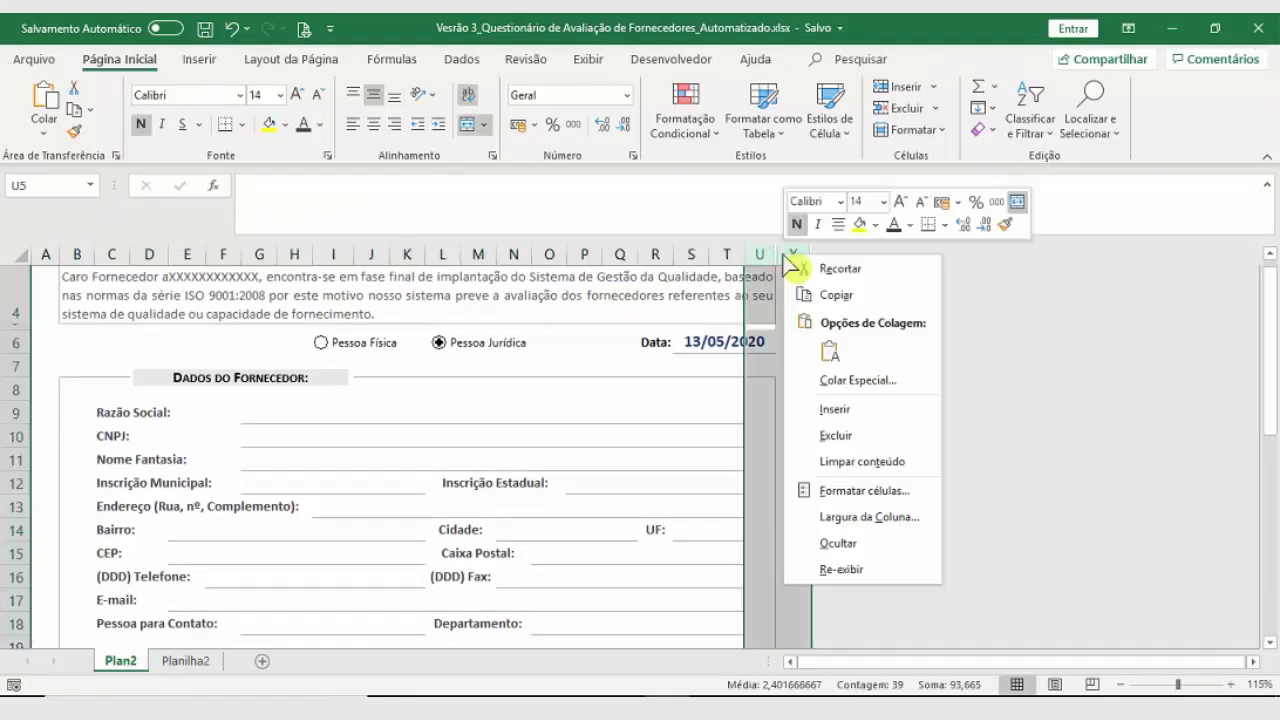
click(855, 569)
click(851, 421)
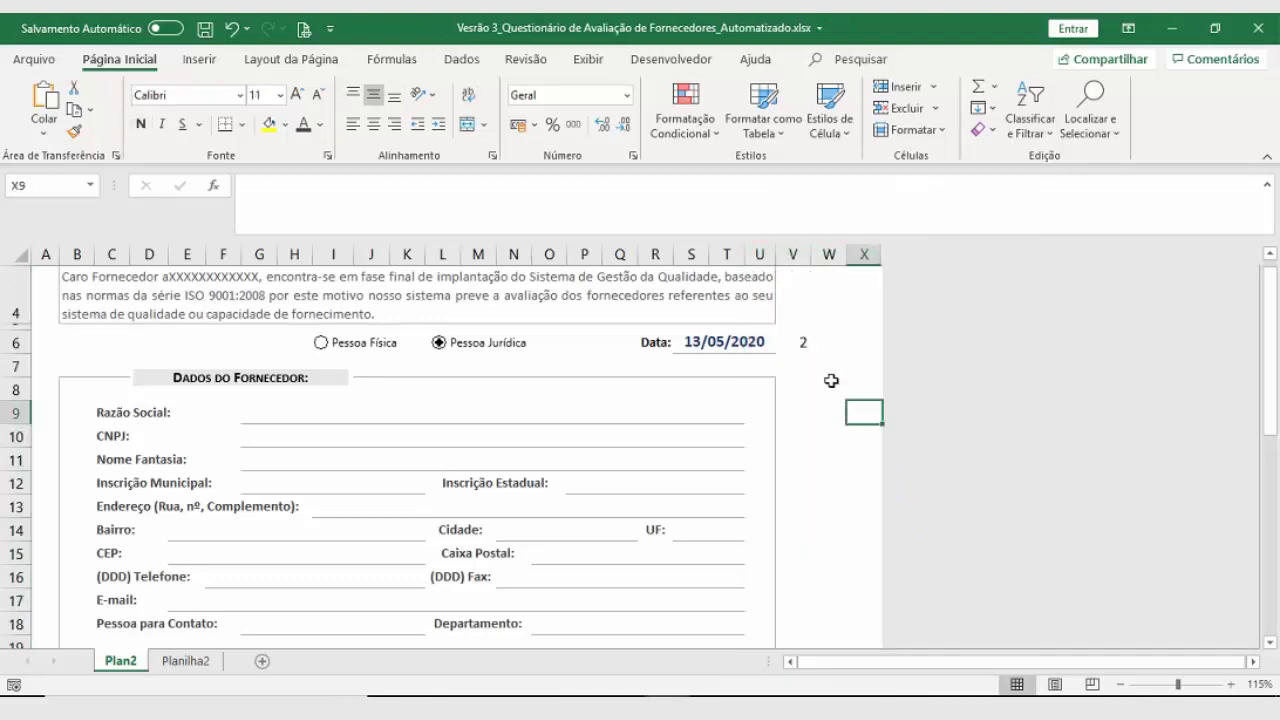
Step: Switch the supplier type on Plan2 to Pessoa Física and check how linked cell V6 and the form labels respond
click(800, 344)
click(320, 342)
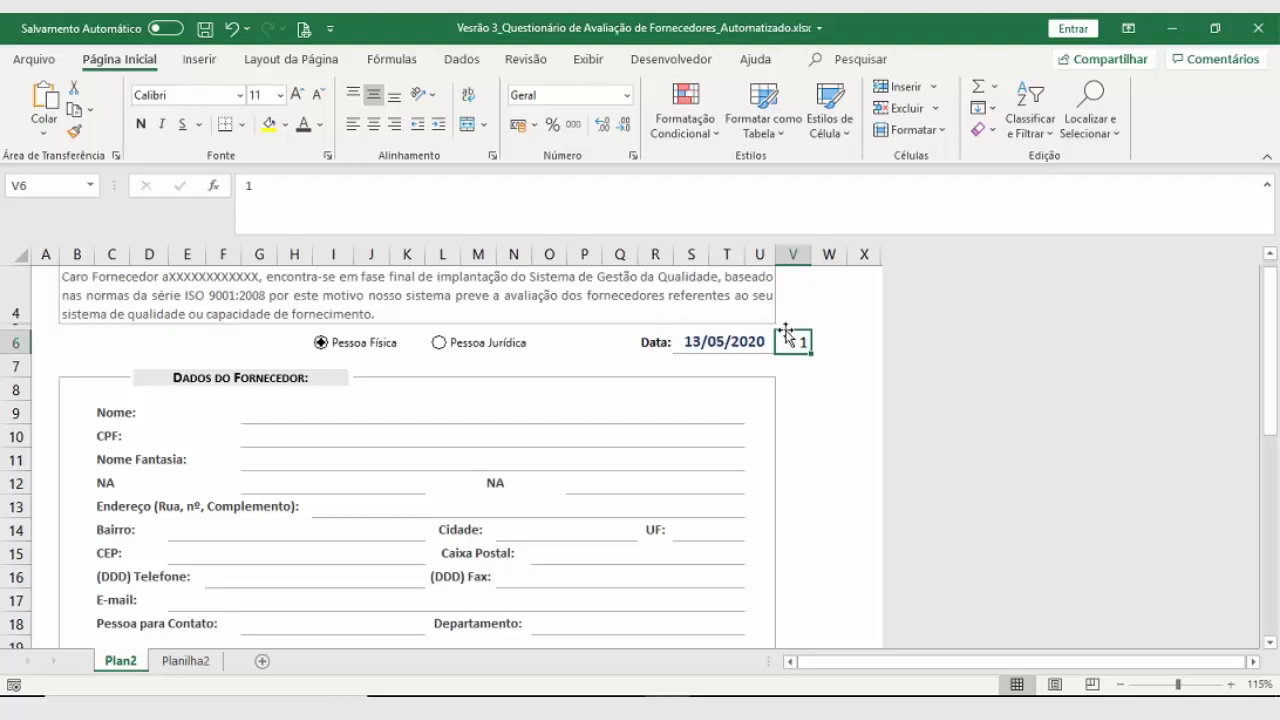
scroll(784, 406, up, 1)
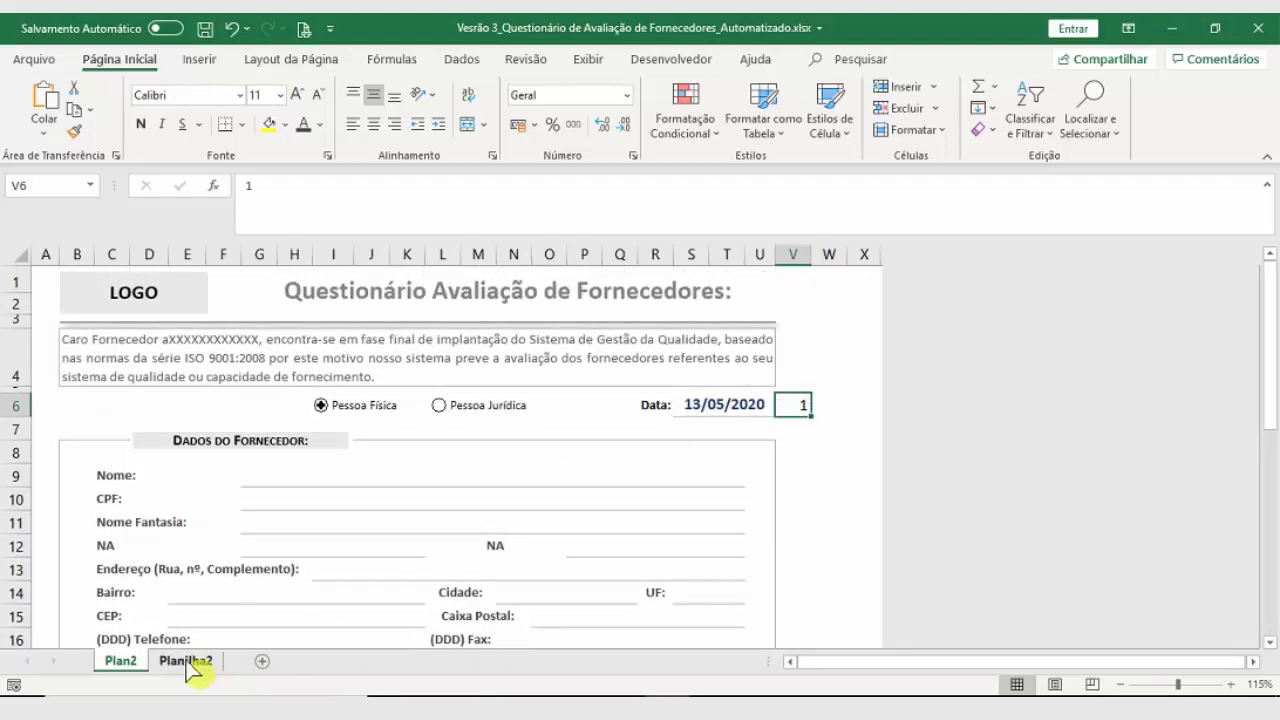
Step: Return to Planilha2 and verify in the Excel options that Desenvolvedor is enabled among the main ribbon tabs
click(188, 662)
click(110, 433)
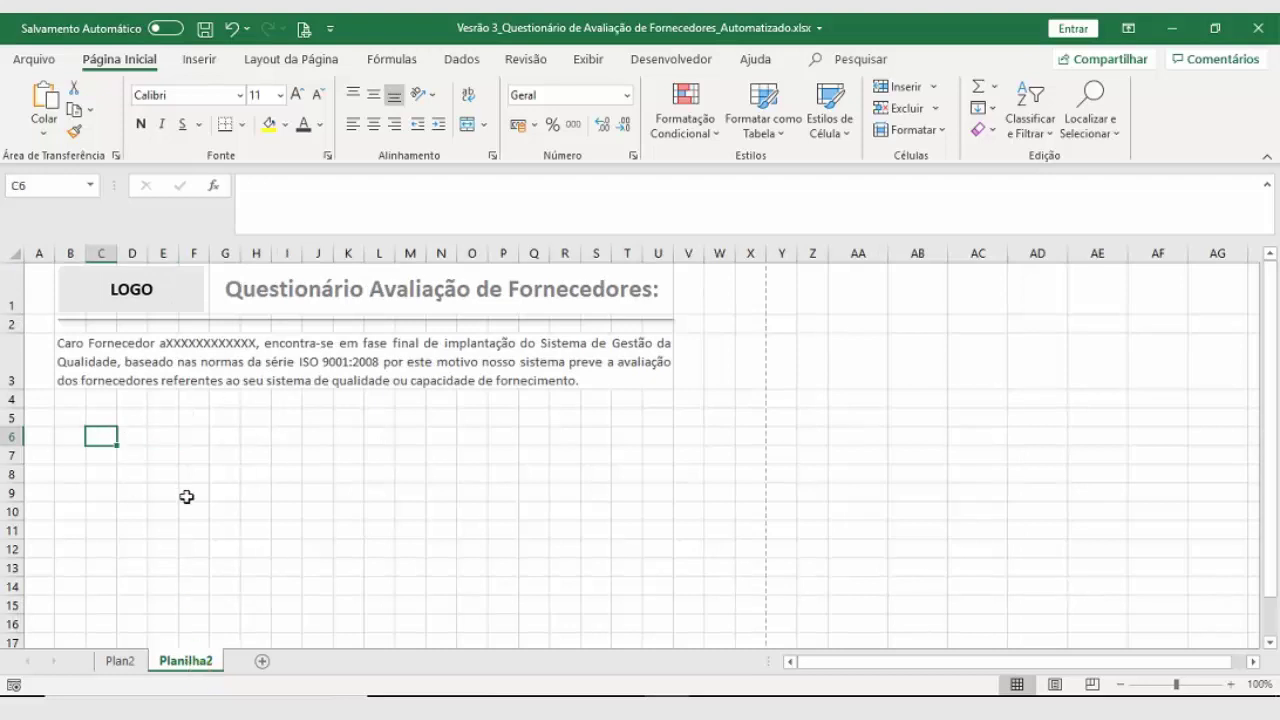
click(671, 60)
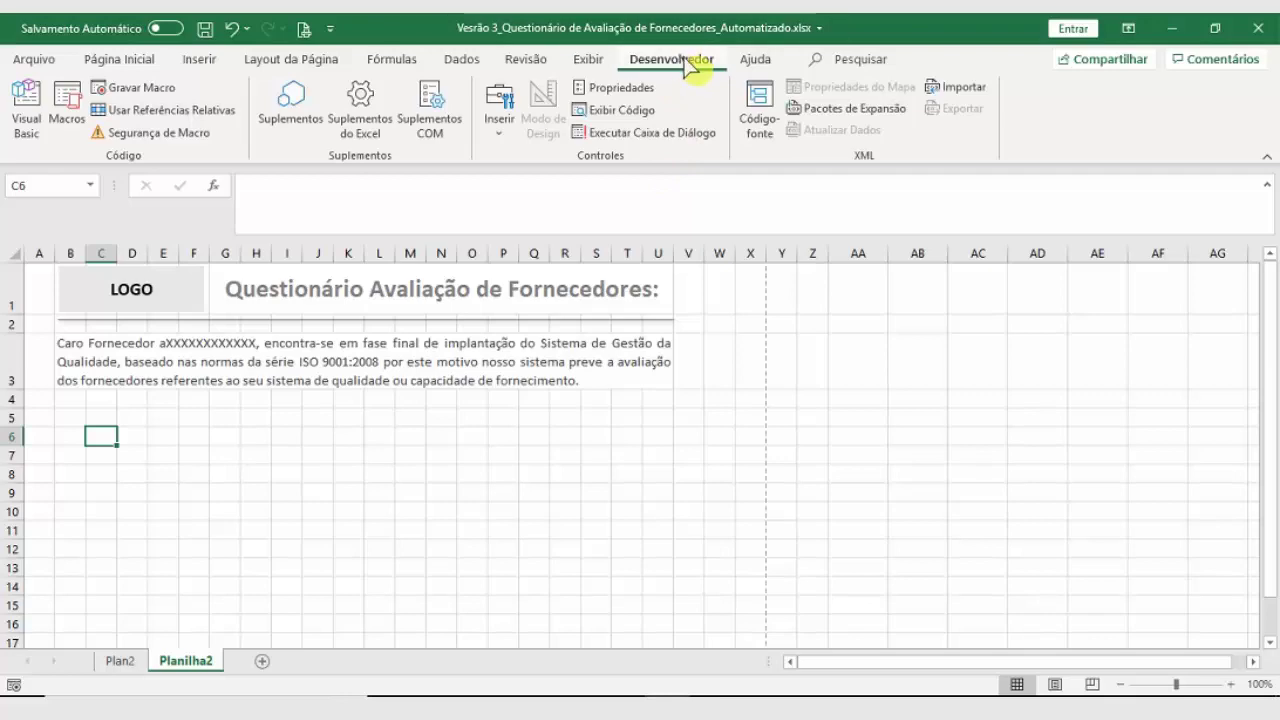
click(44, 62)
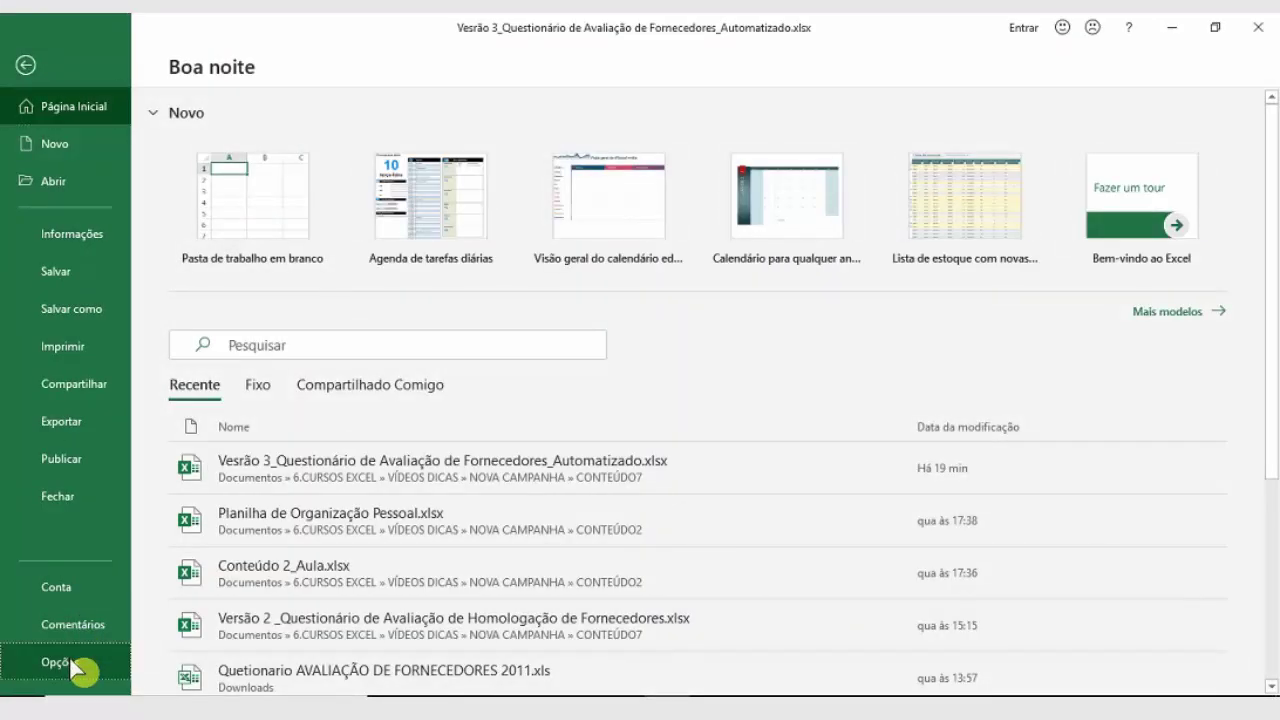
click(70, 662)
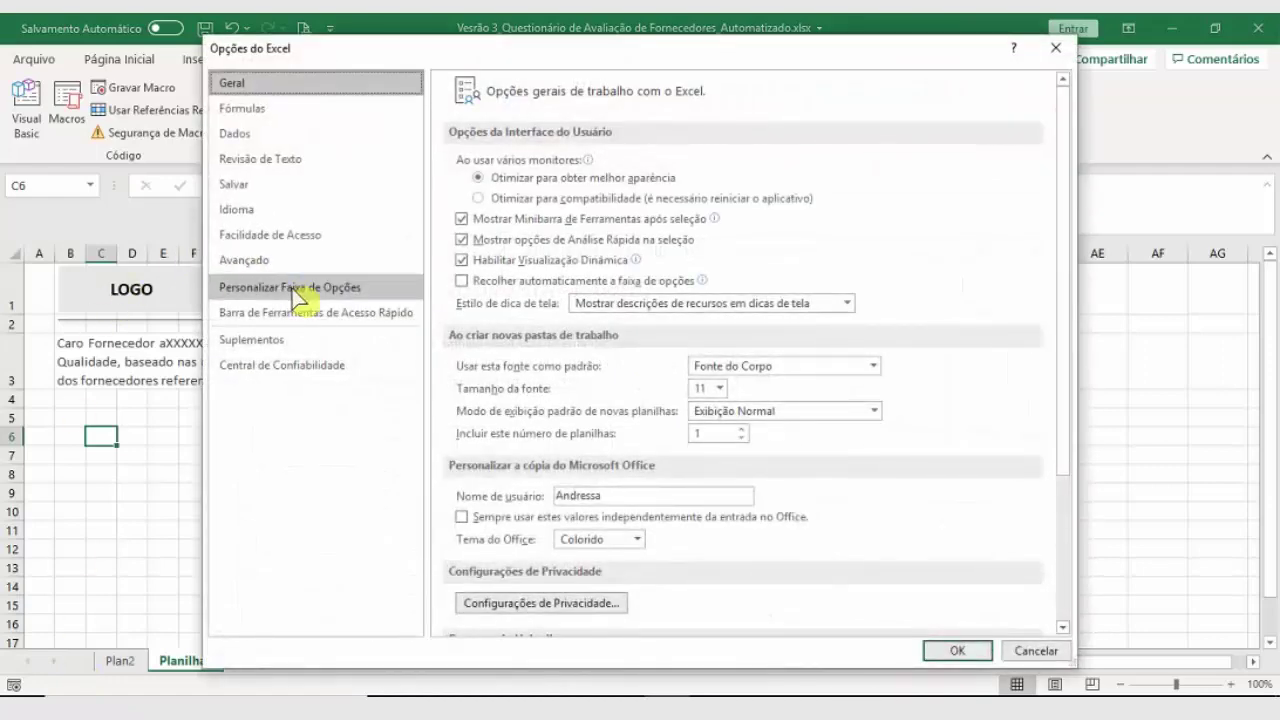
click(298, 289)
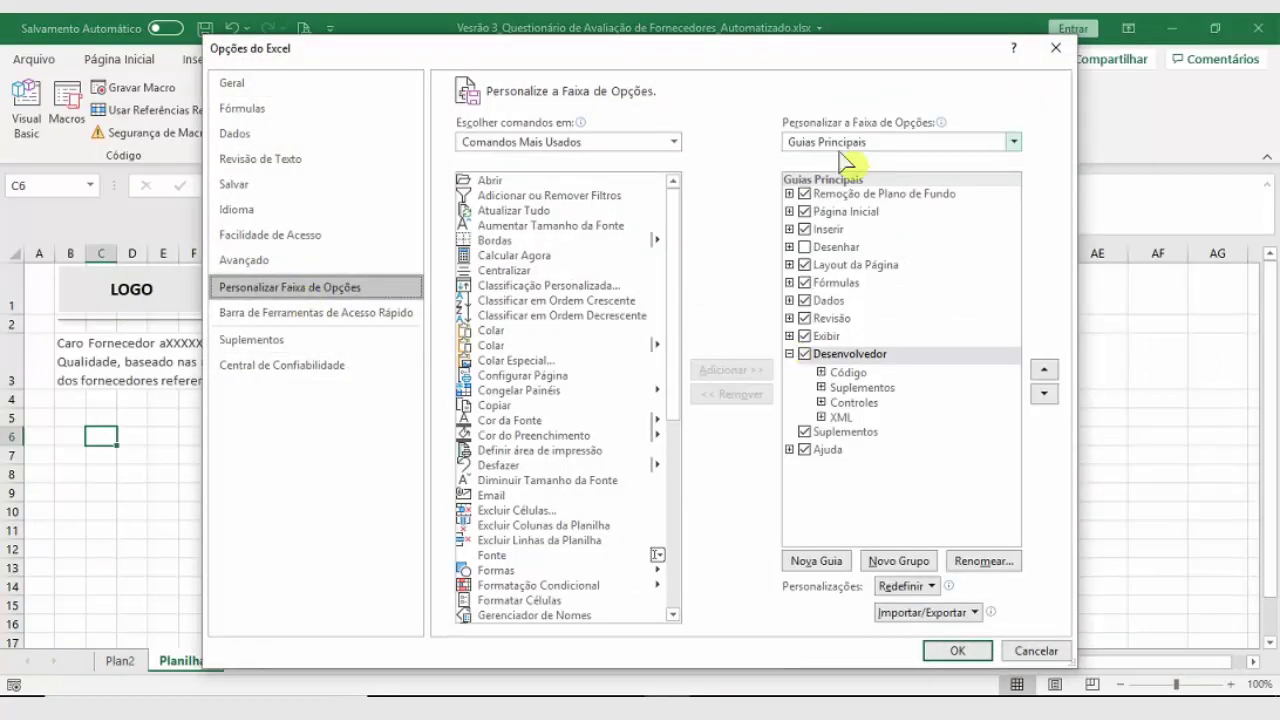
click(805, 354)
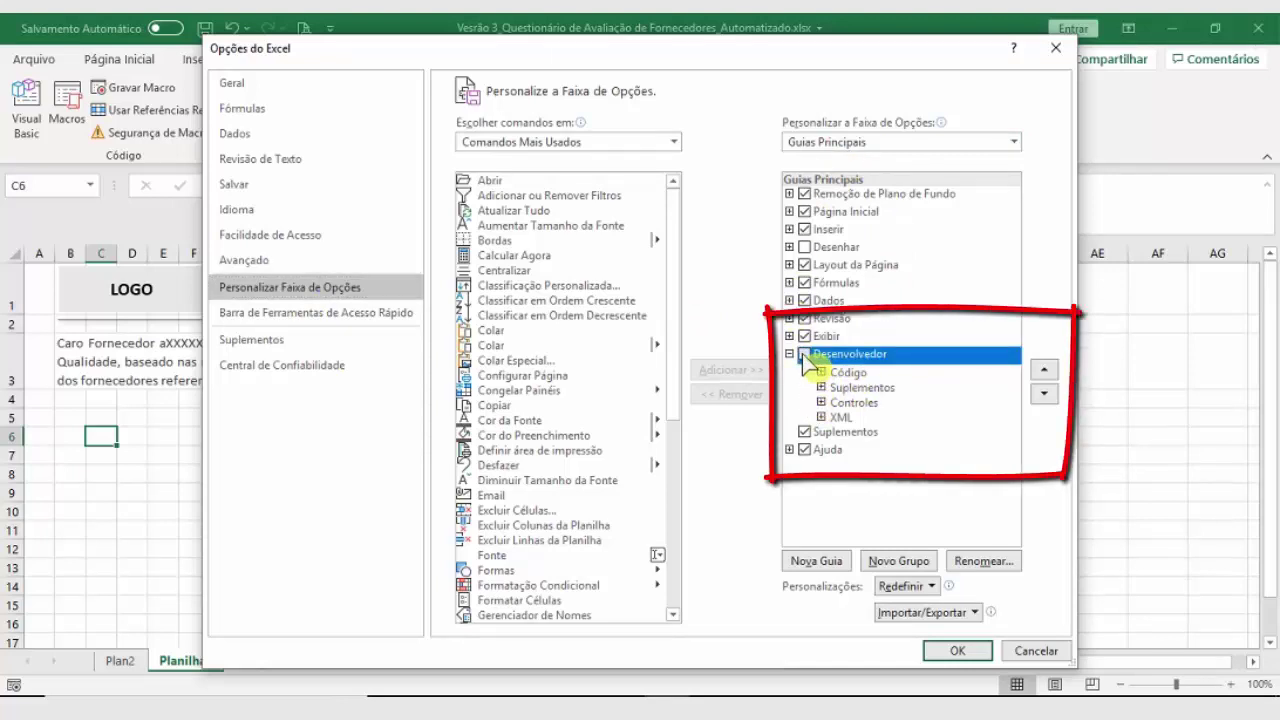
click(805, 354)
click(957, 650)
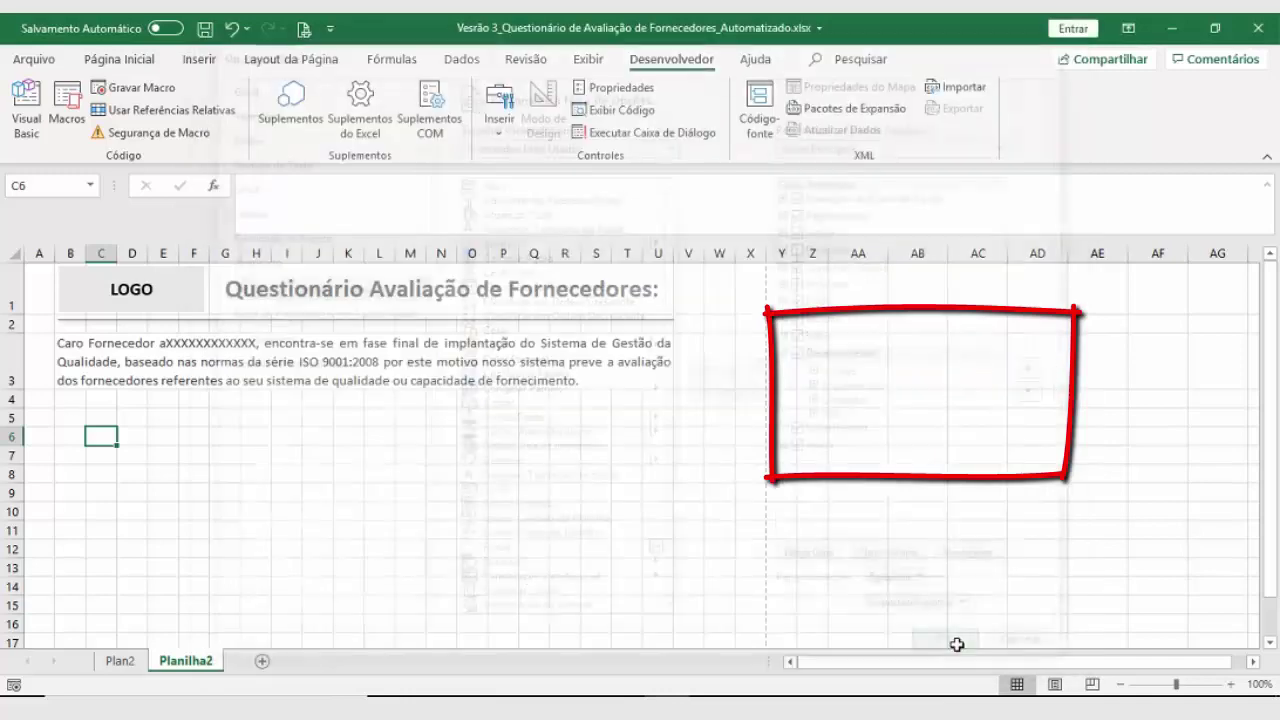
Step: Draw an option button form control about 2.8 cm wide and 0.6 cm high around F5:I5, below the introductory paragraph
click(688, 60)
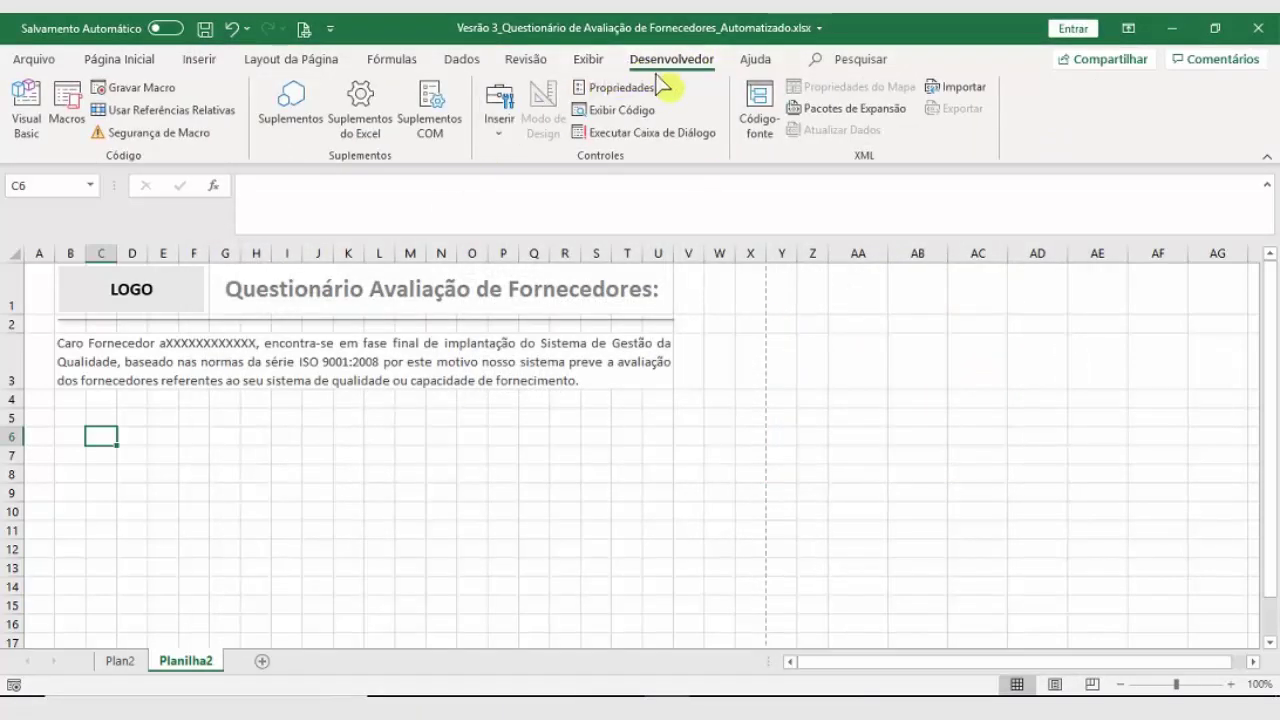
click(496, 134)
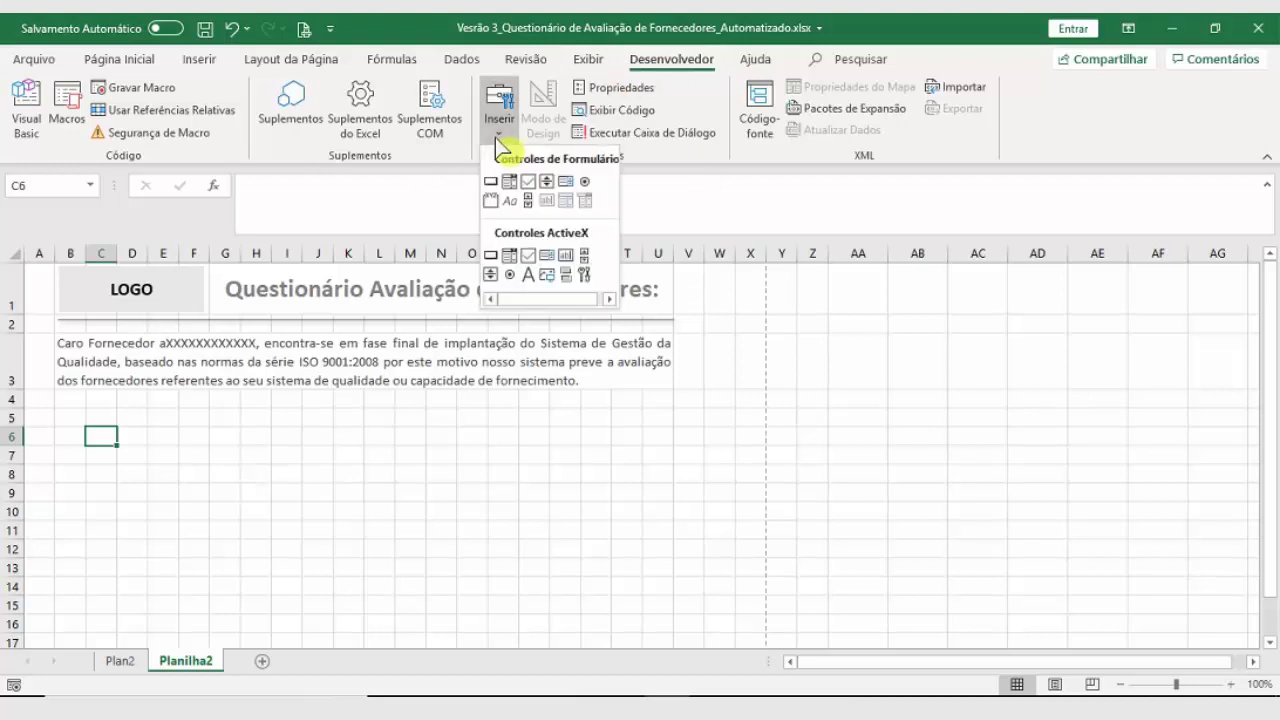
click(586, 183)
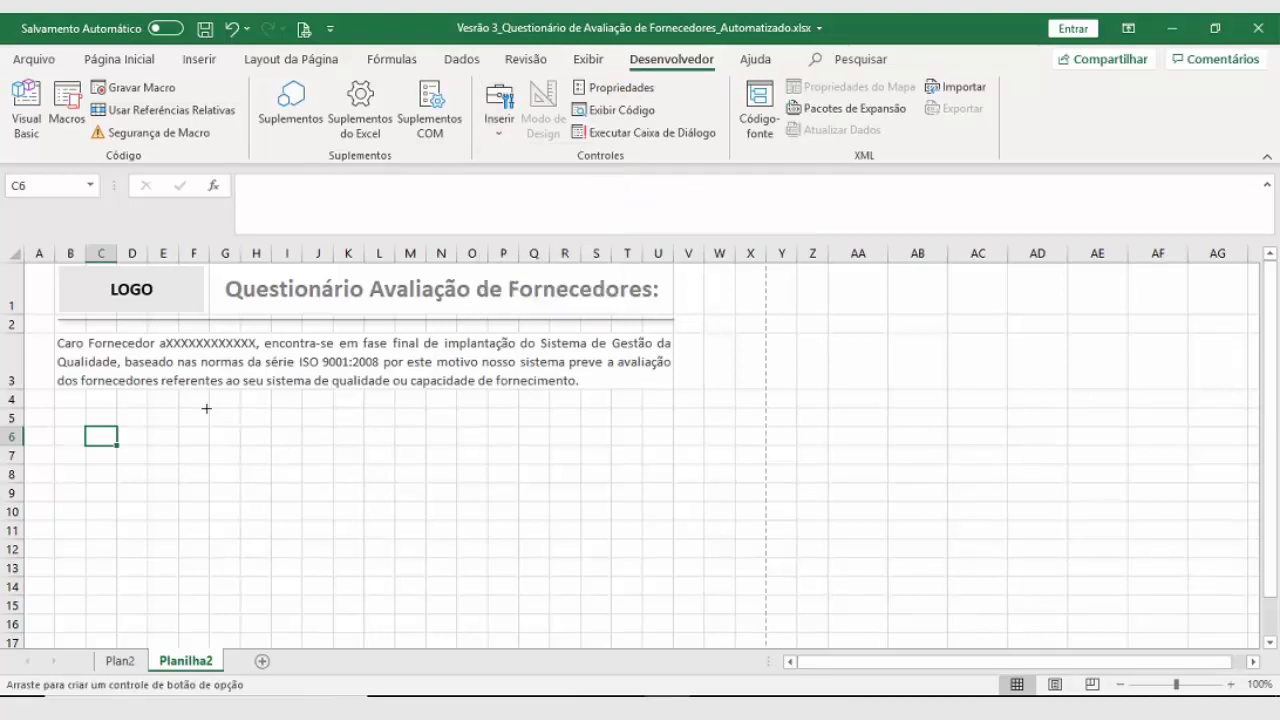
drag(202, 406, 300, 414)
click(248, 414)
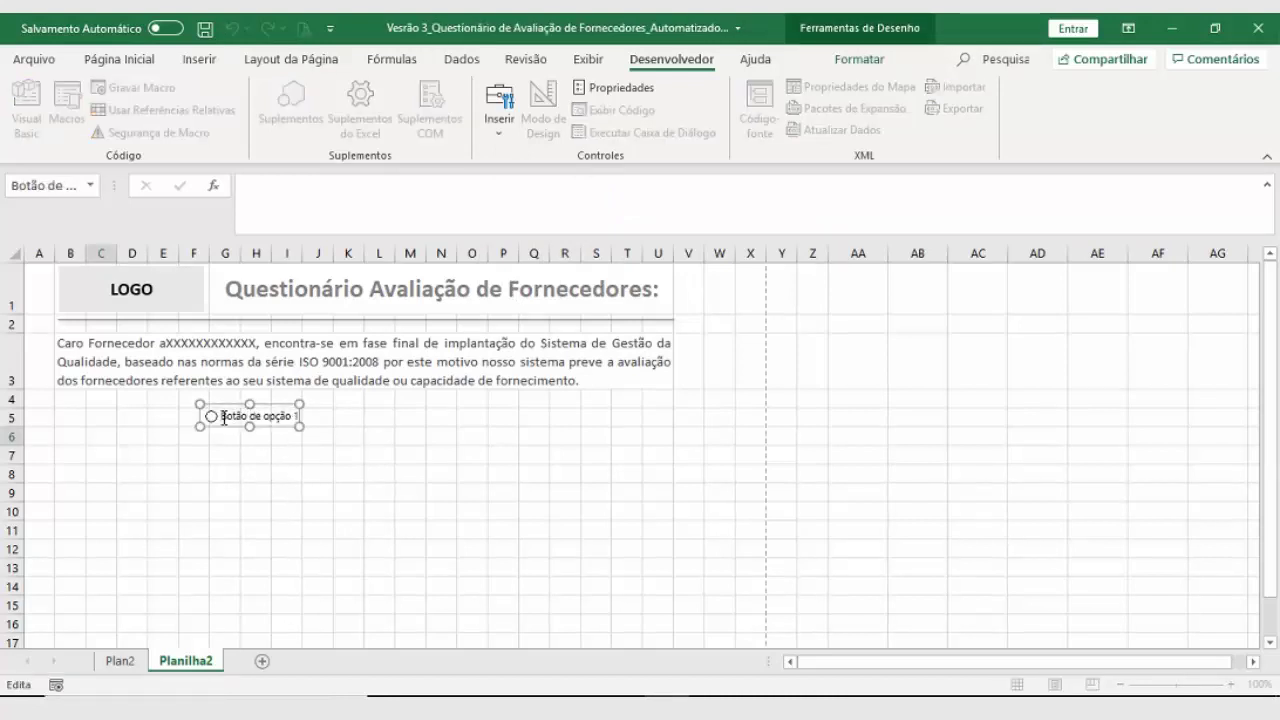
Step: Replace the option button's default caption with "Pessoa Física"
drag(223, 418, 305, 420)
right_click(222, 414)
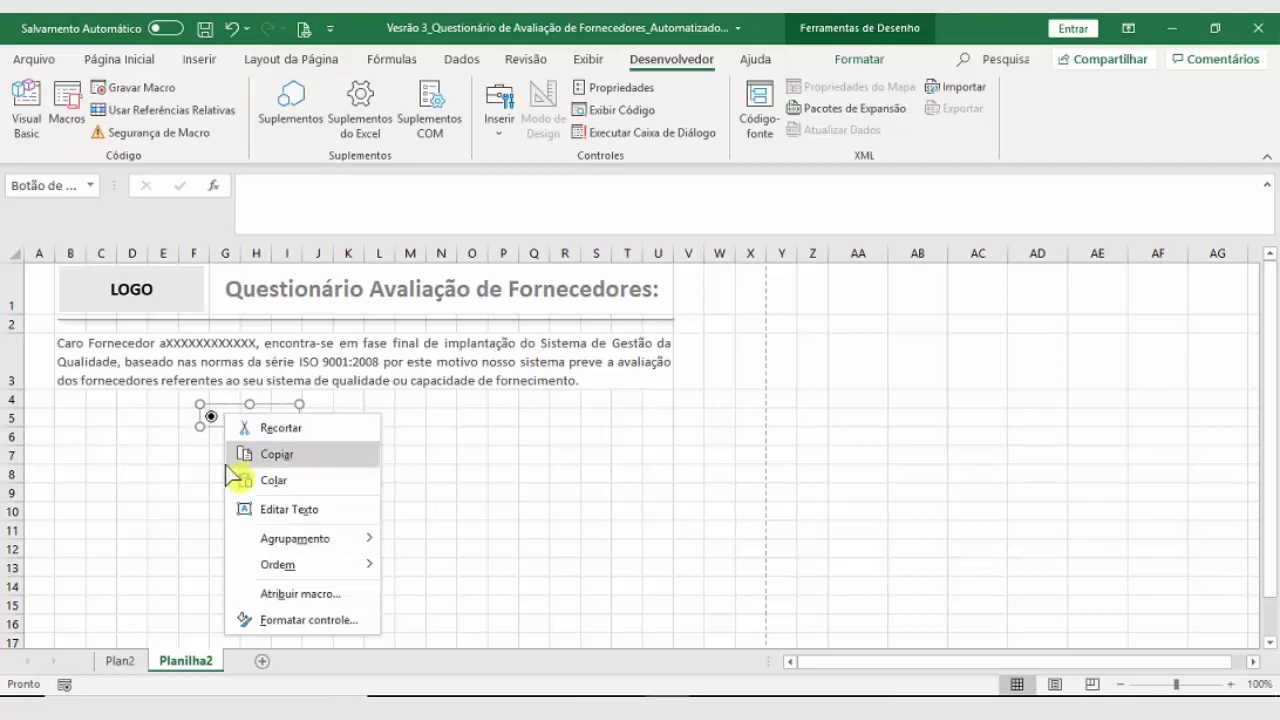
click(245, 426)
right_click(227, 416)
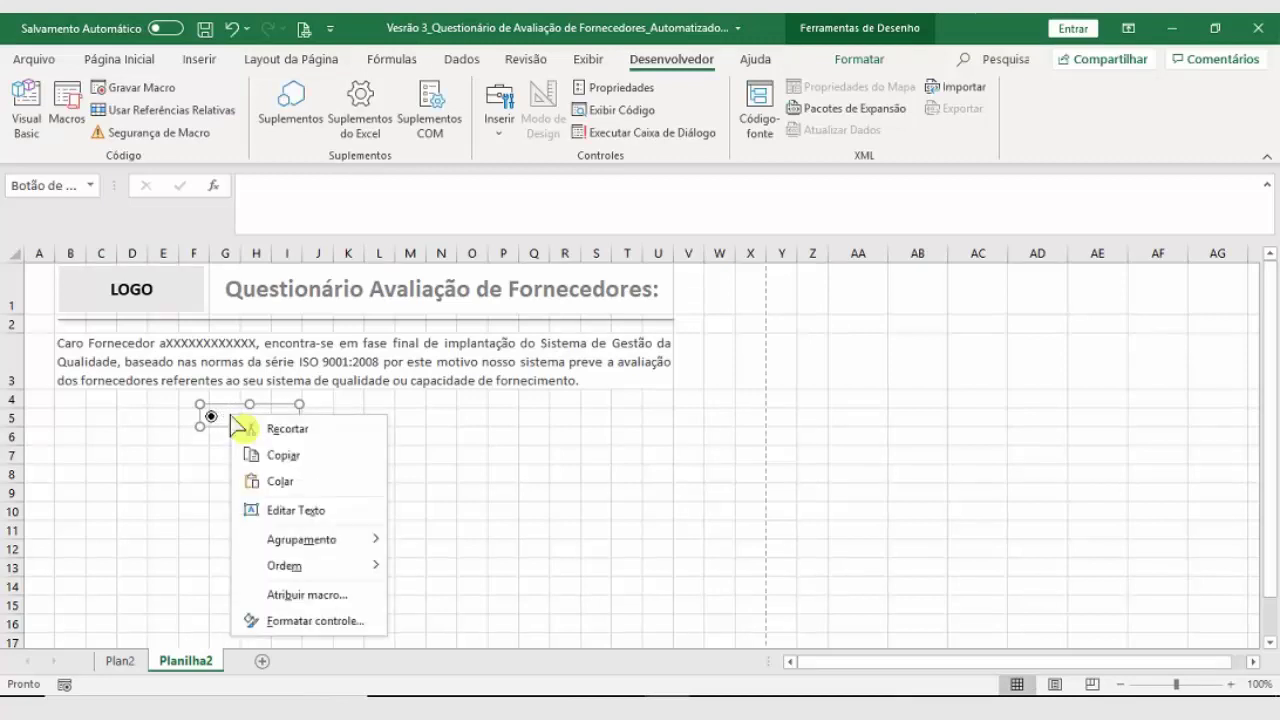
click(295, 510)
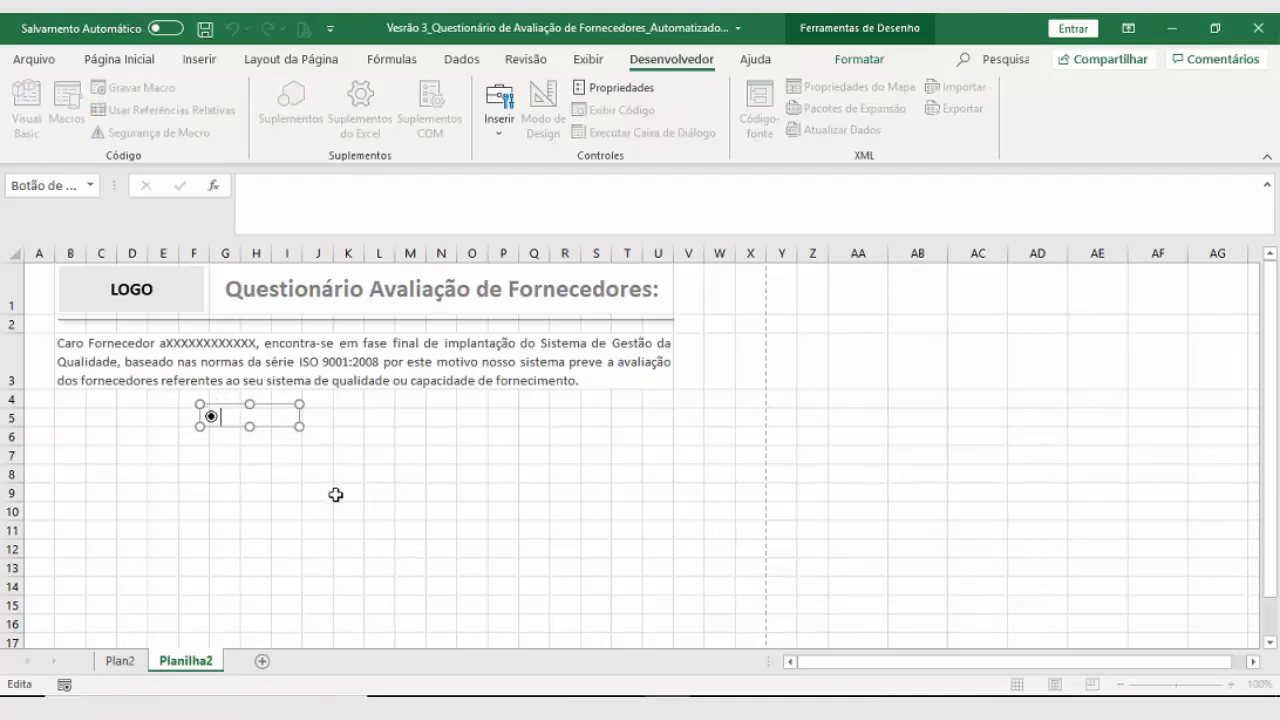
text(Pessoa Física)
click(335, 494)
Step: Draw a second option button form control about 3 cm wide and 0.6 cm high around J5:M5, beside Pessoa Física
click(499, 110)
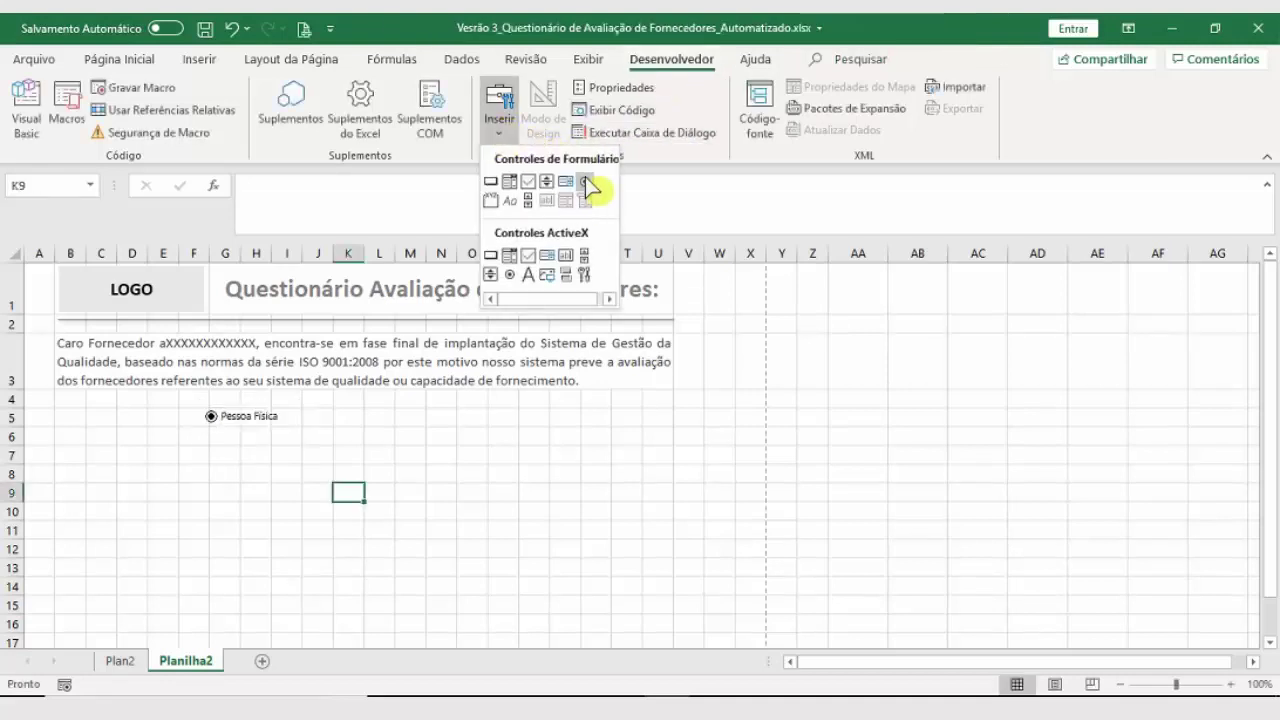
click(585, 181)
drag(317, 405, 424, 427)
click(392, 420)
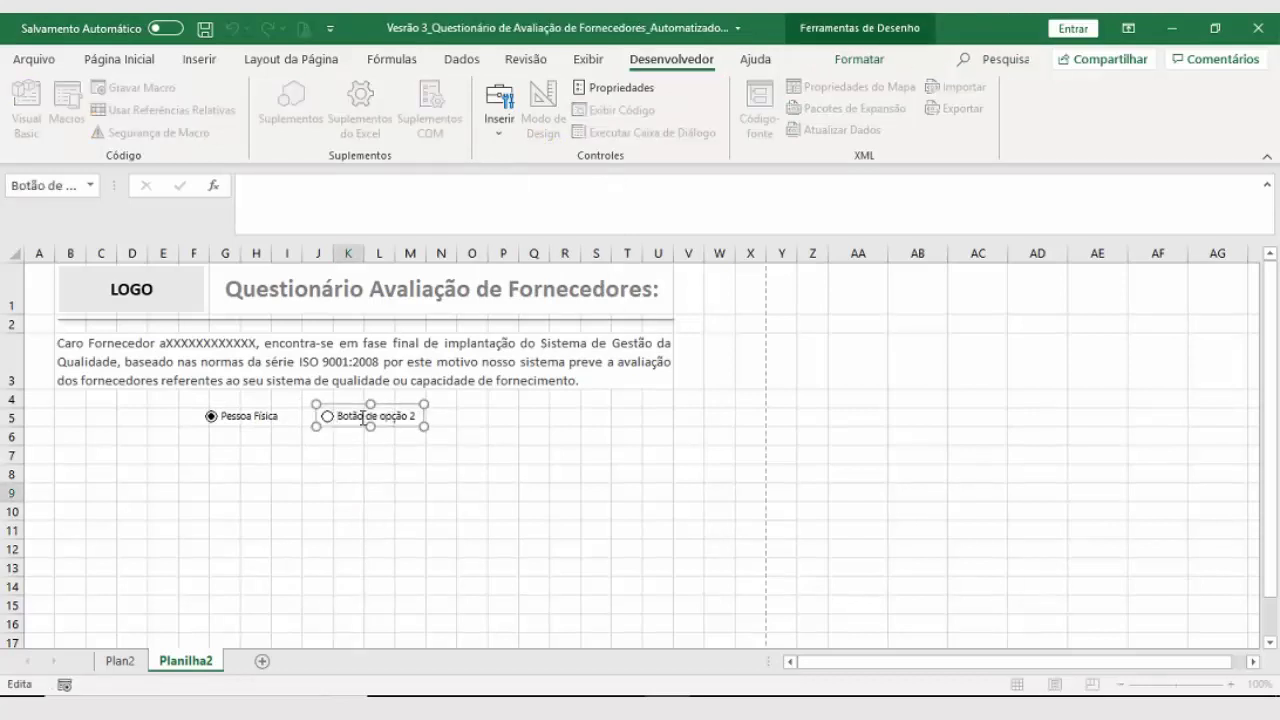
Step: Replace the second option button's default caption with "Pessoa Jurídica"
key(Delete)
key(Delete)
key(Delete)
key(Delete)
key(Delete)
key(Delete)
key(Delete)
key(Delete)
key(Delete)
key(Delete)
key(Delete)
key(Delete)
key(Delete)
key(Delete)
key(Delete)
key(Delete)
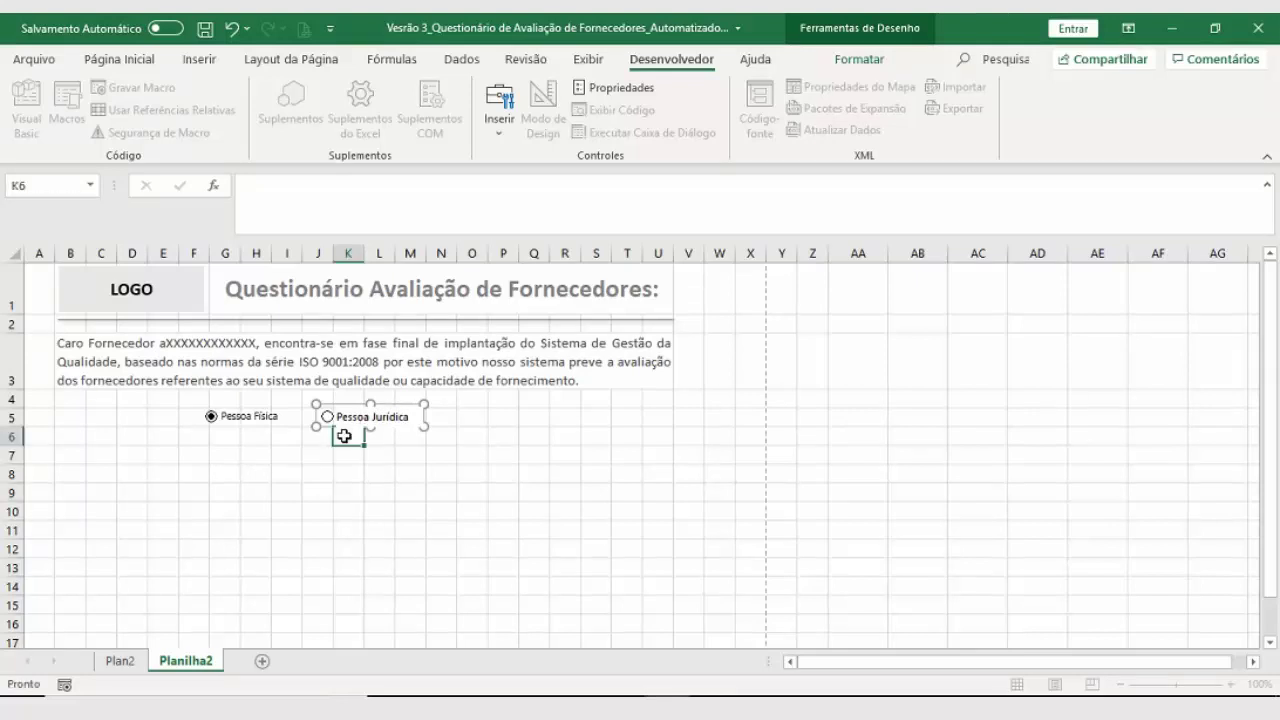
click(346, 437)
Step: Compare the height and width of the Pessoa Física and Pessoa Jurídica option buttons
right_click(268, 411)
click(249, 421)
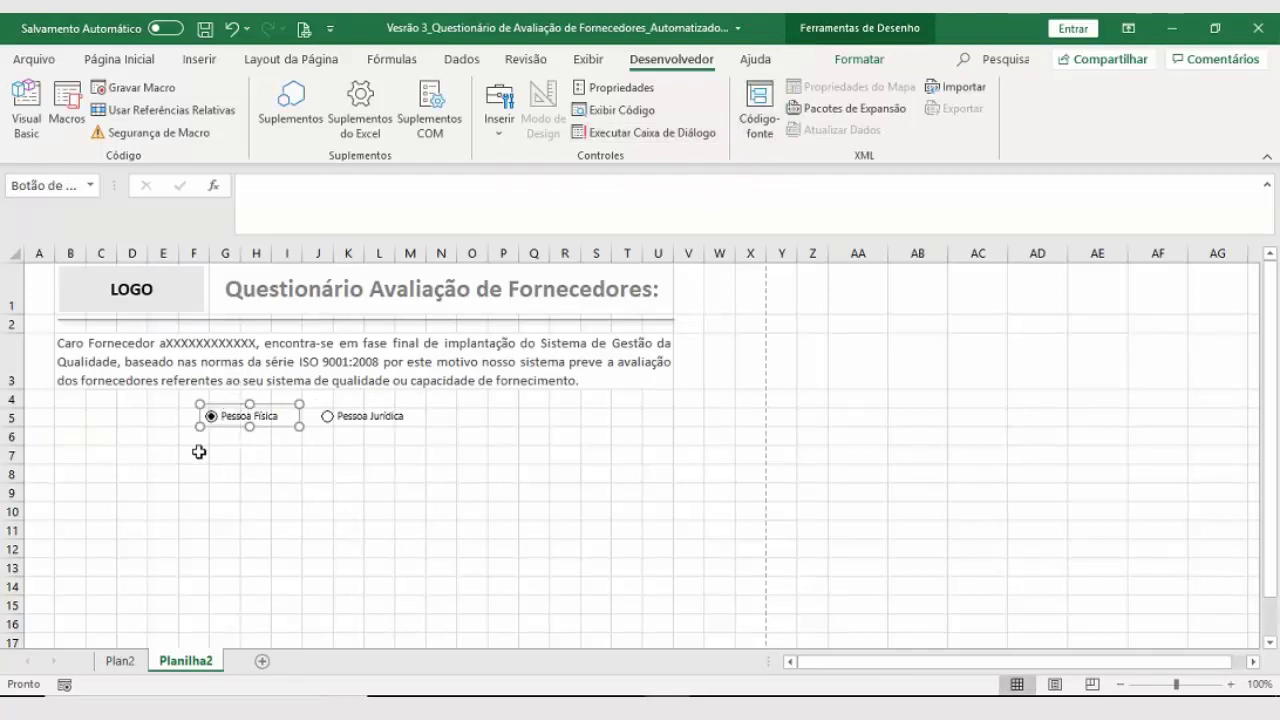
click(869, 60)
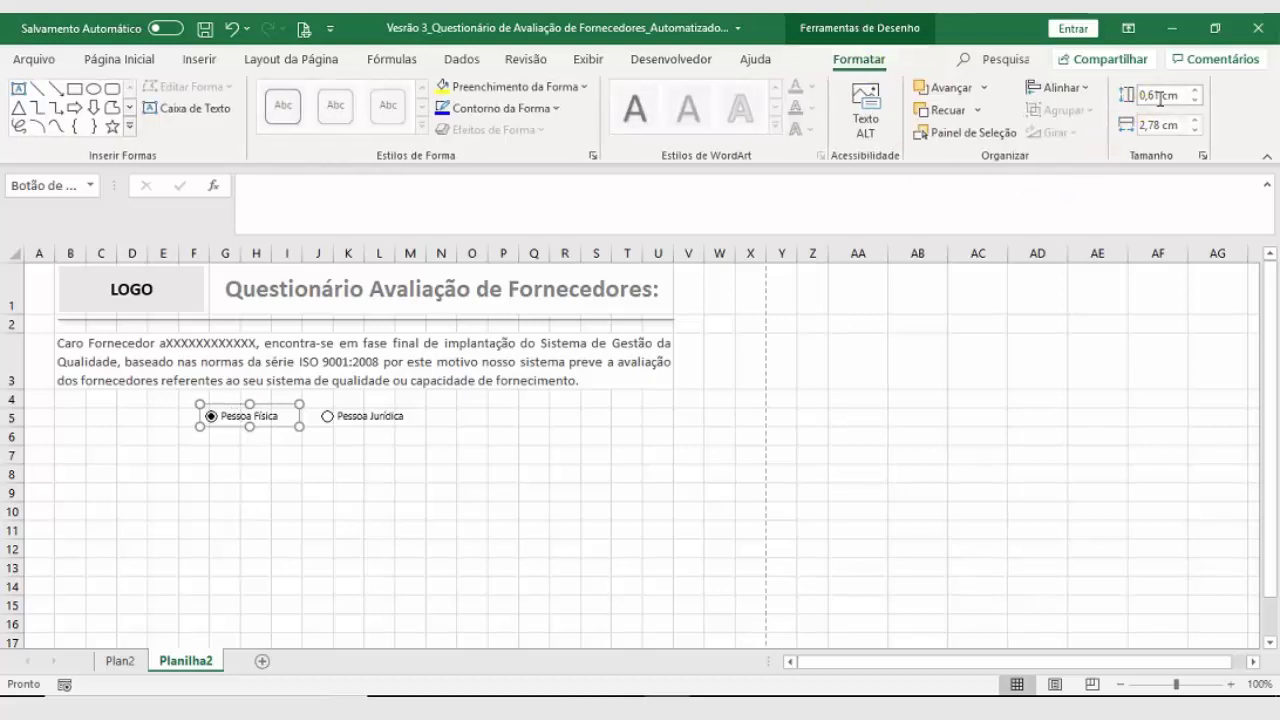
right_click(393, 417)
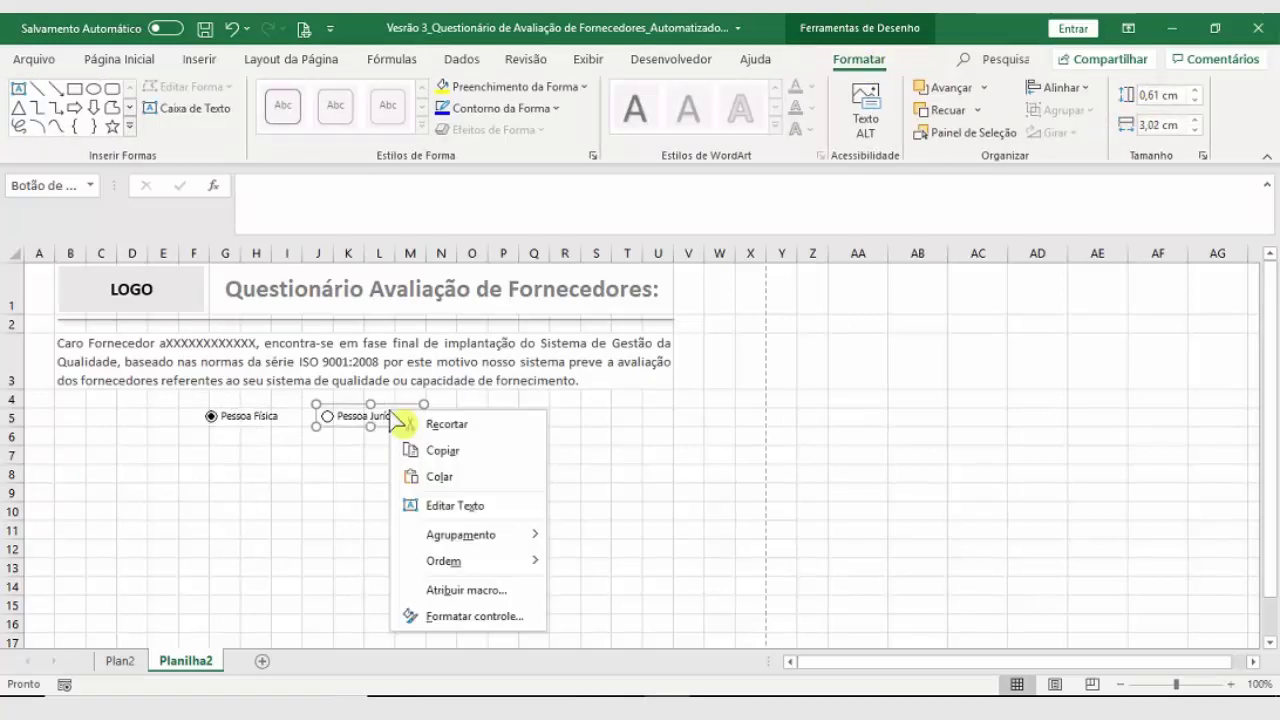
key(Escape)
click(1158, 95)
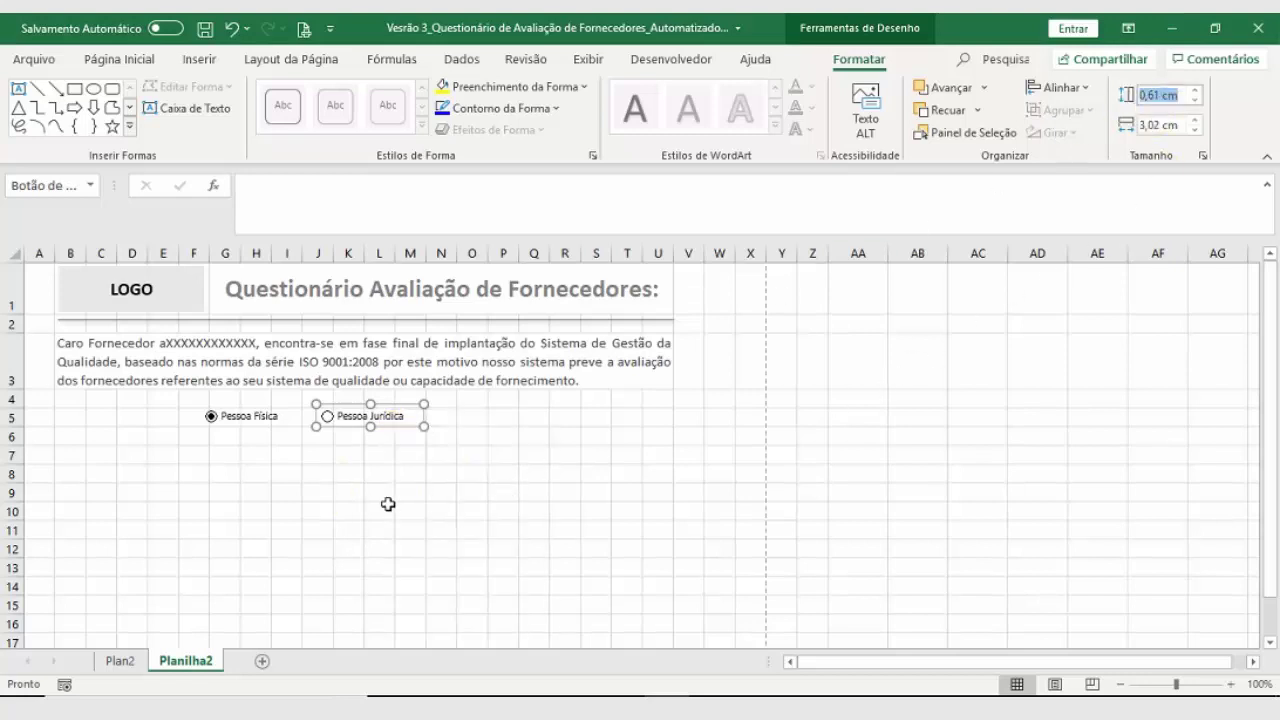
Step: Align the Pessoa Física and Pessoa Jurídica option buttons with each other, applying top alignment and middle alignment
ctrl+click(259, 415)
right_click(259, 415)
key(Escape)
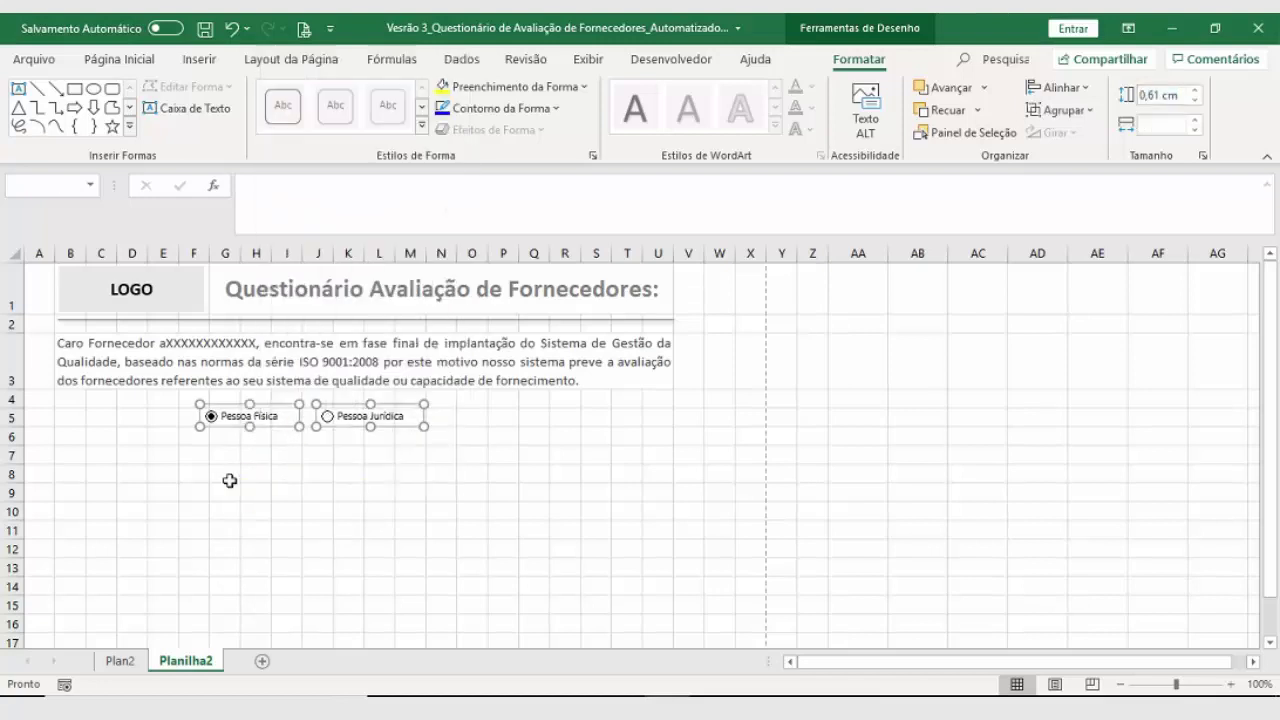
click(246, 443)
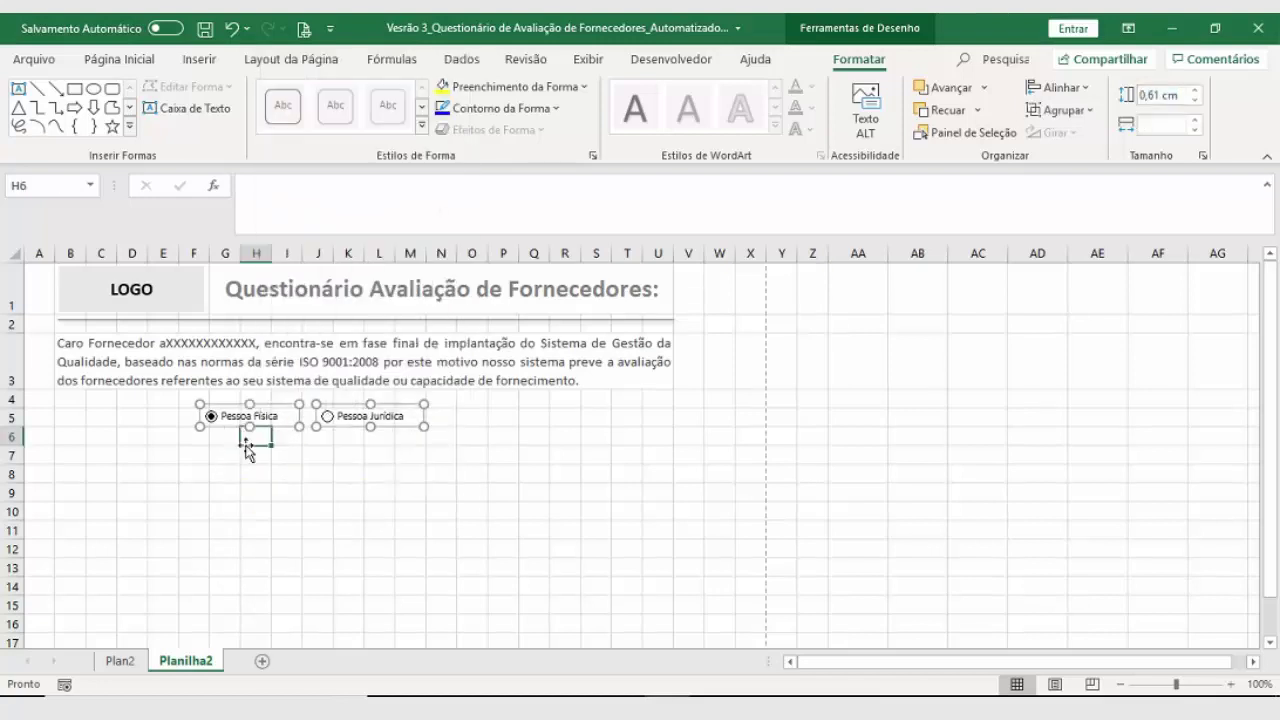
ctrl+click(346, 417)
right_click(348, 419)
ctrl+click(262, 416)
right_click(265, 418)
key(Escape)
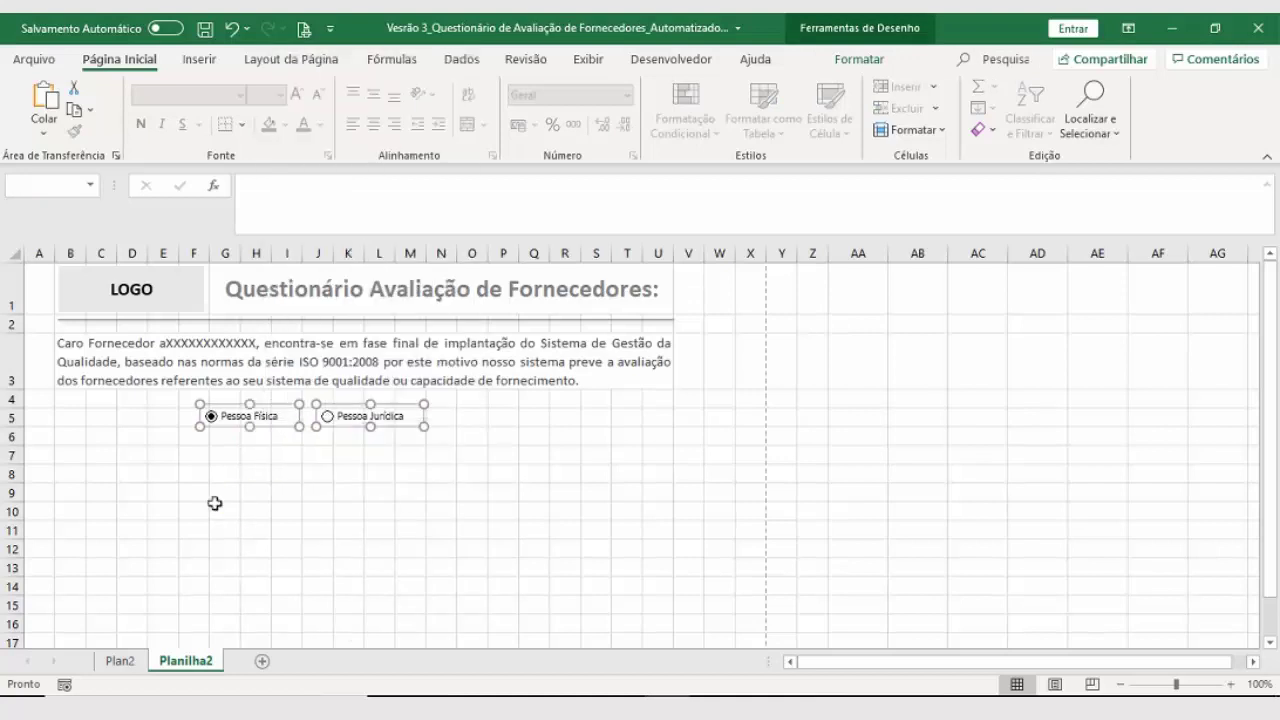
click(852, 64)
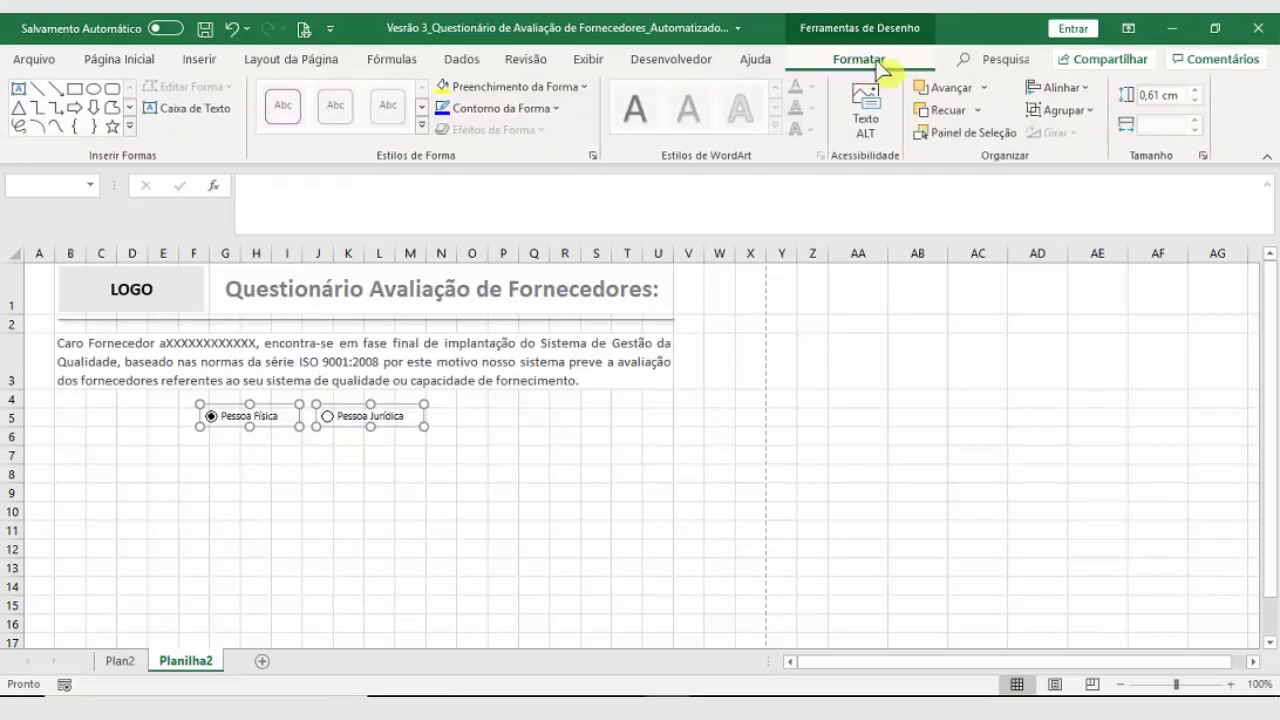
click(1060, 88)
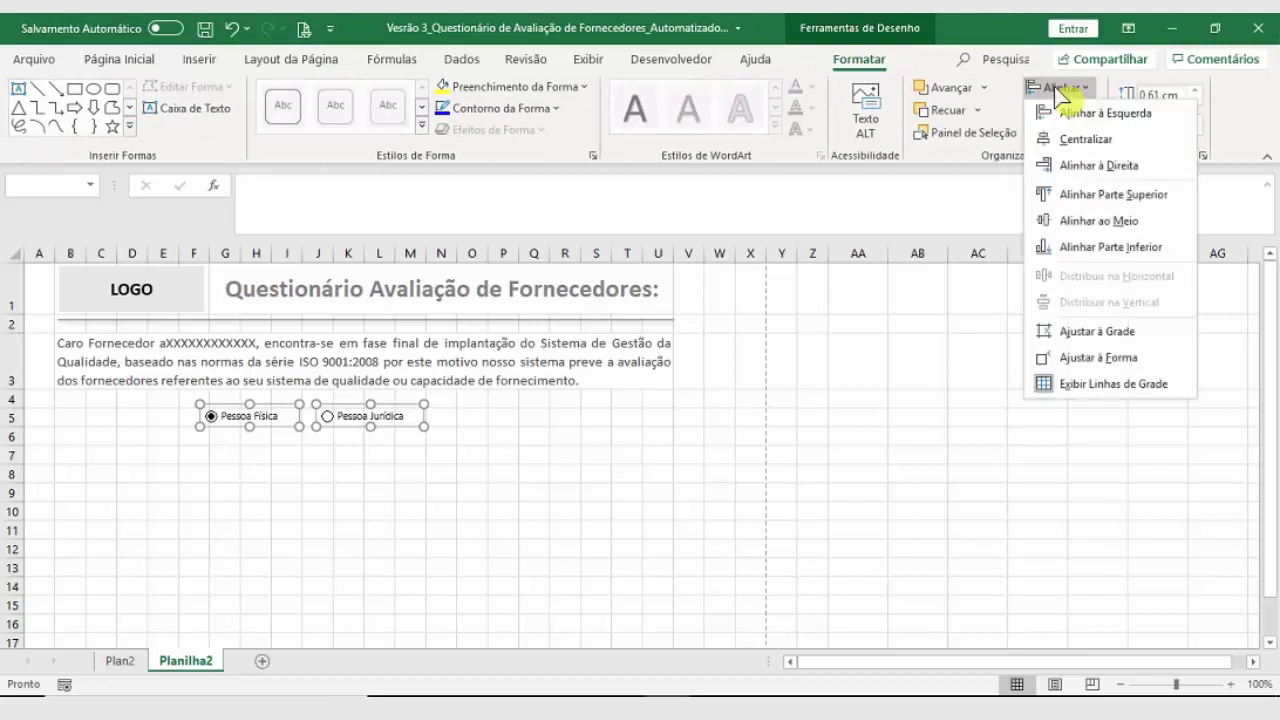
click(1084, 199)
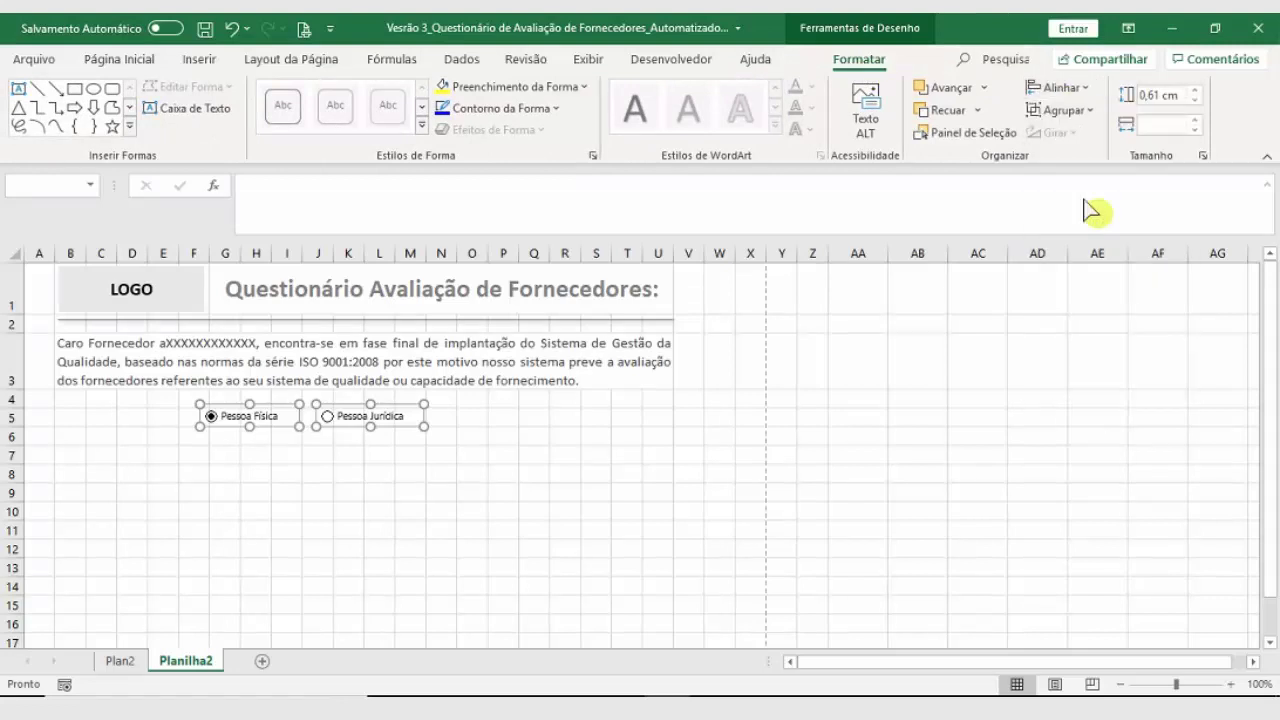
click(1062, 88)
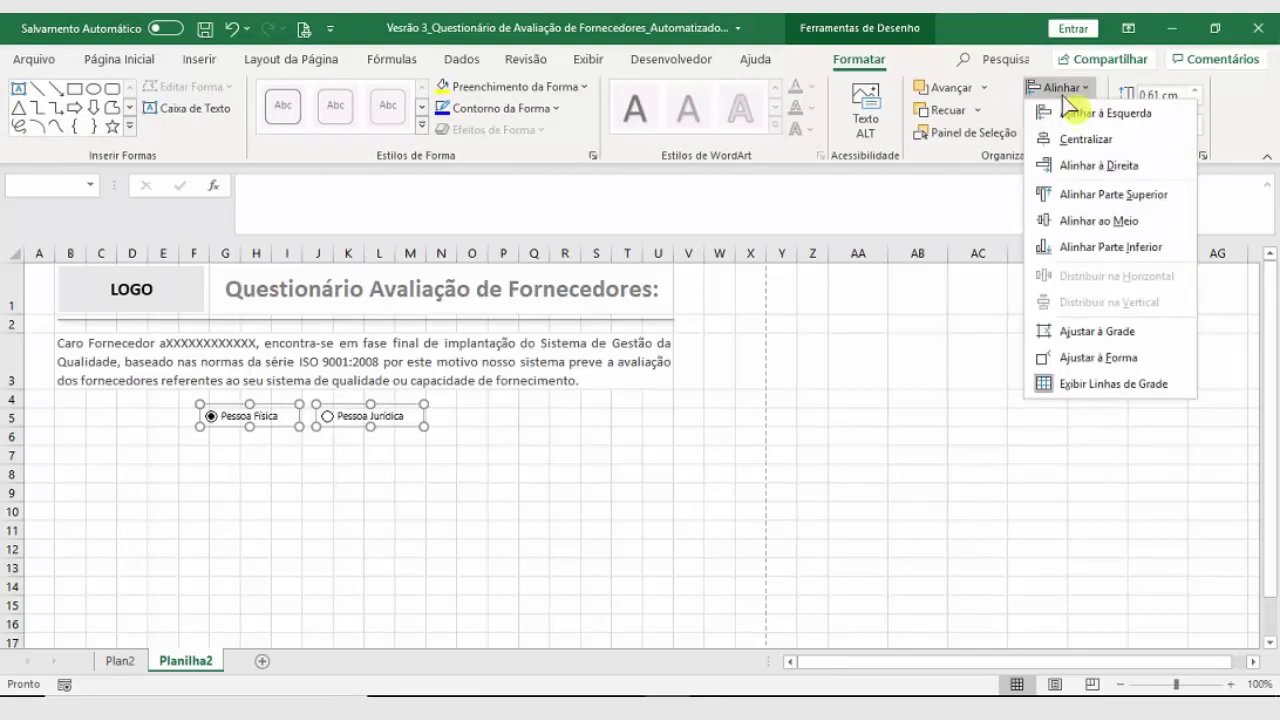
click(1083, 224)
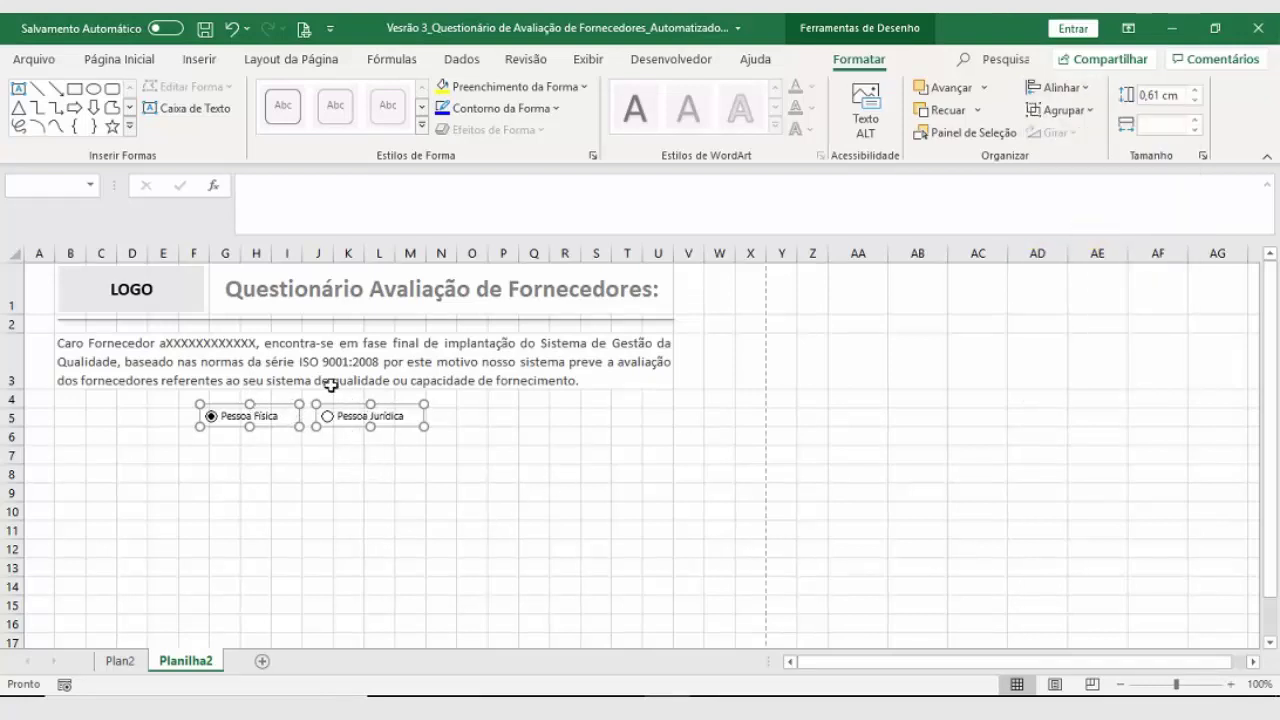
Step: Shift both option buttons together so Pessoa Física starts at column H, and test them, leaving Pessoa Física selected
drag(355, 403, 383, 402)
click(445, 546)
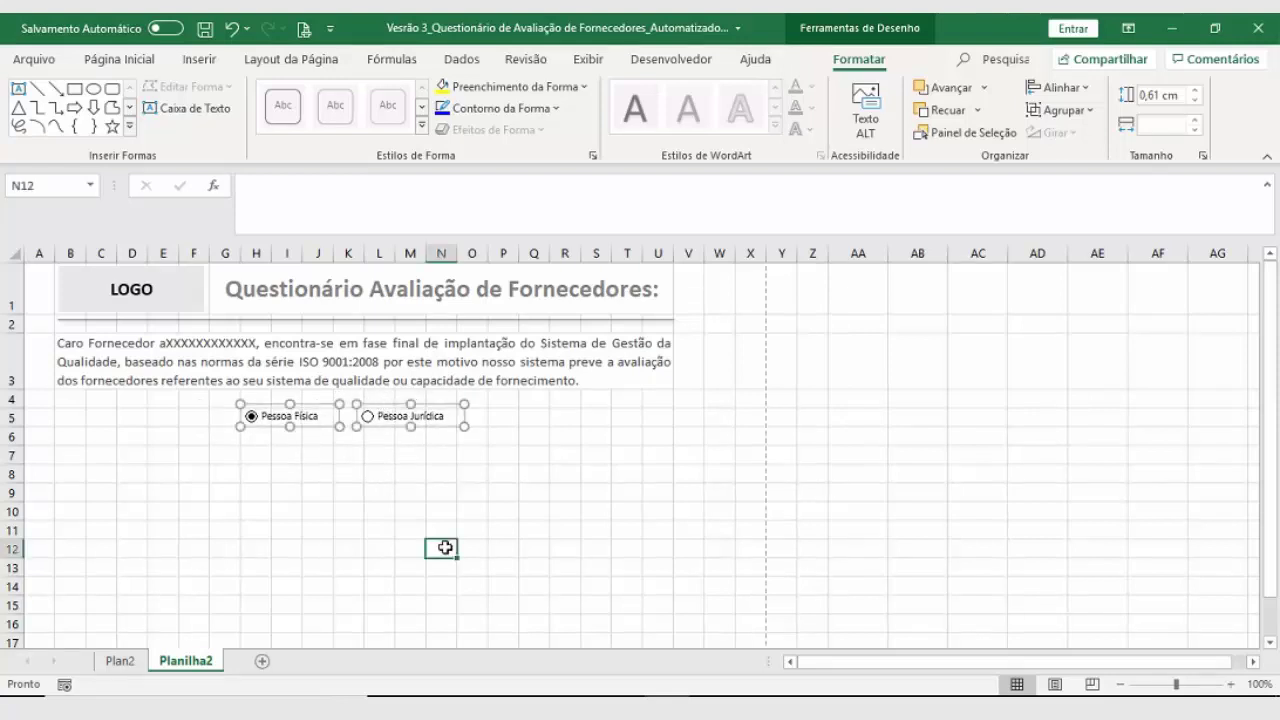
click(368, 418)
click(252, 418)
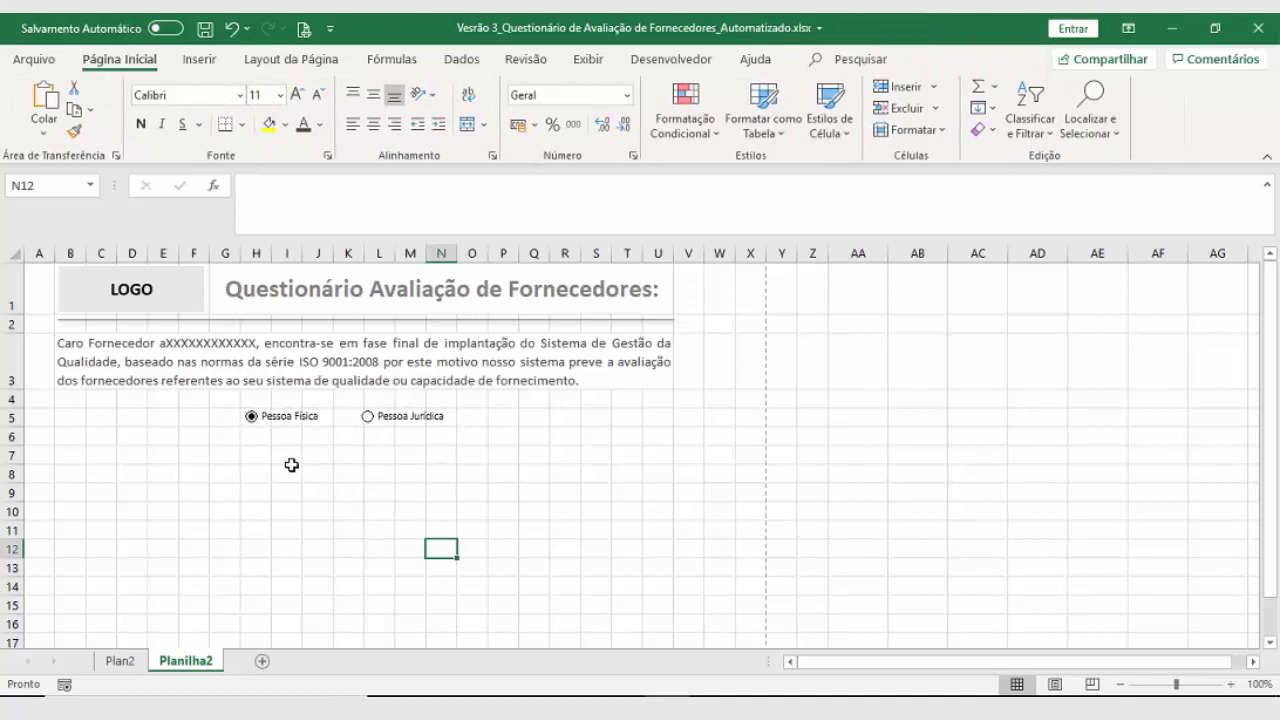
click(252, 417)
Step: Check the date label and date cell in Plan2, and enter "Data:" in cell Q5 of Planilha2
click(563, 420)
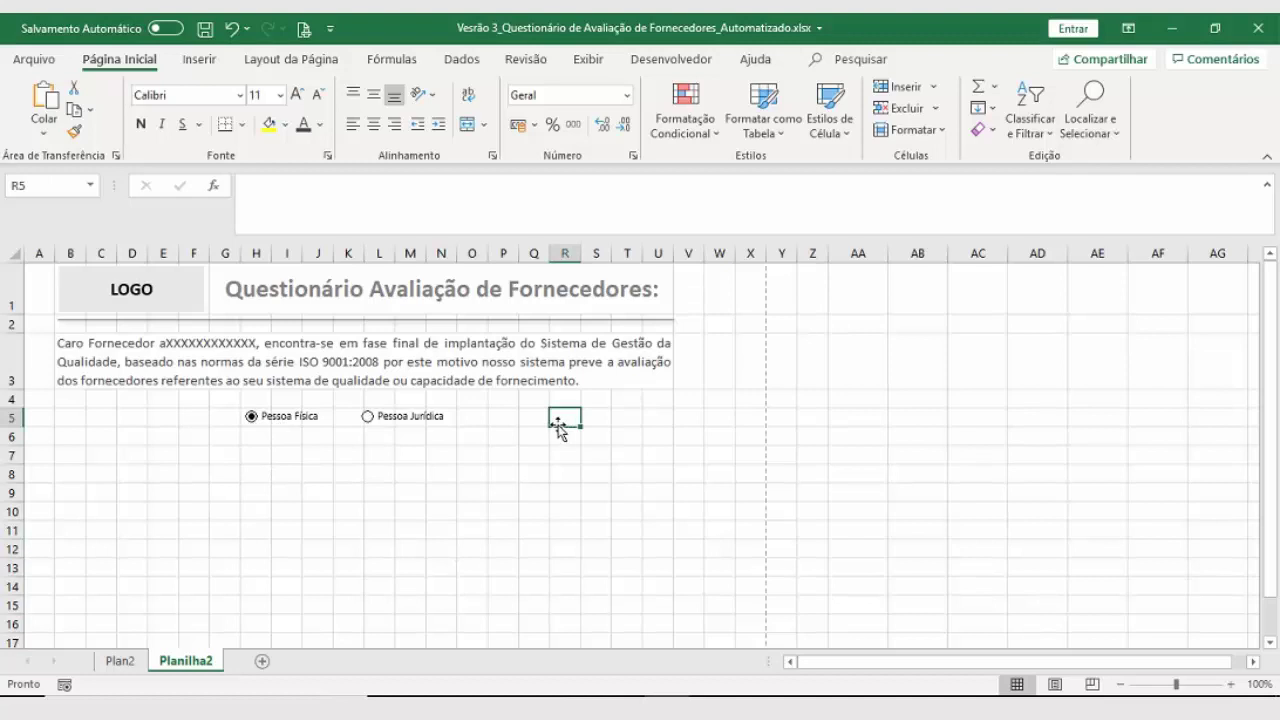
click(122, 664)
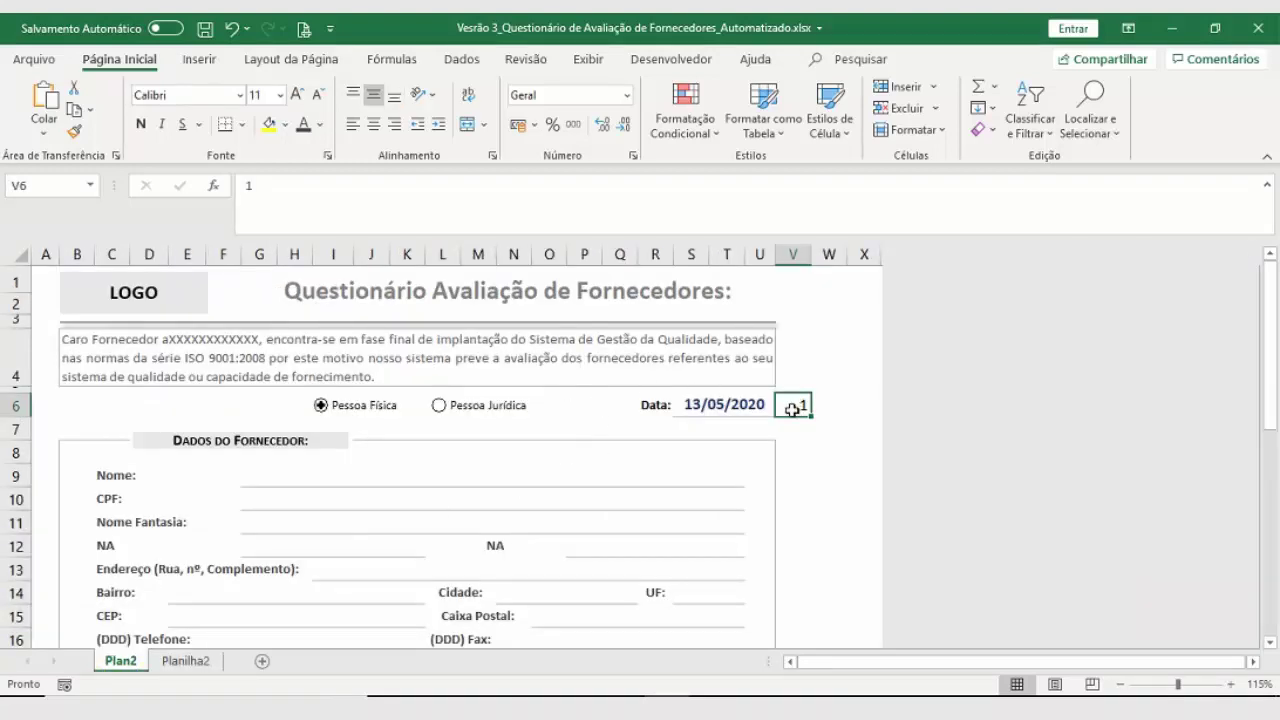
click(658, 406)
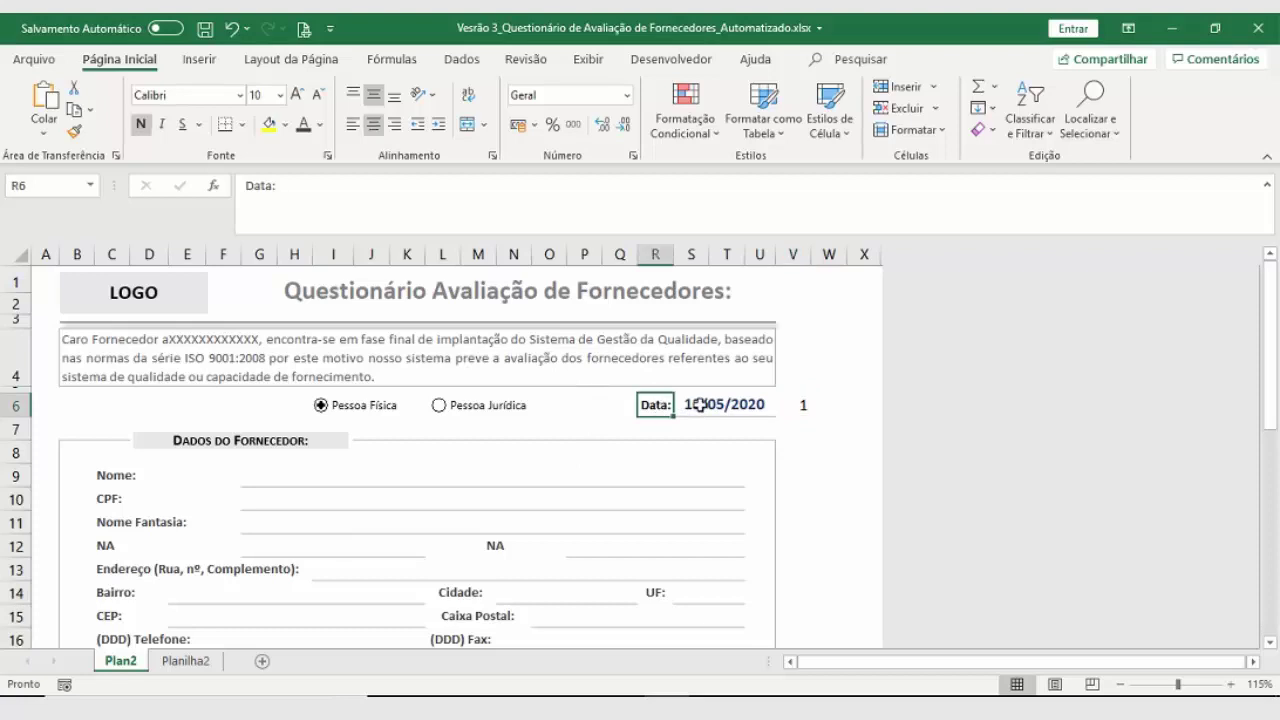
click(699, 404)
click(188, 662)
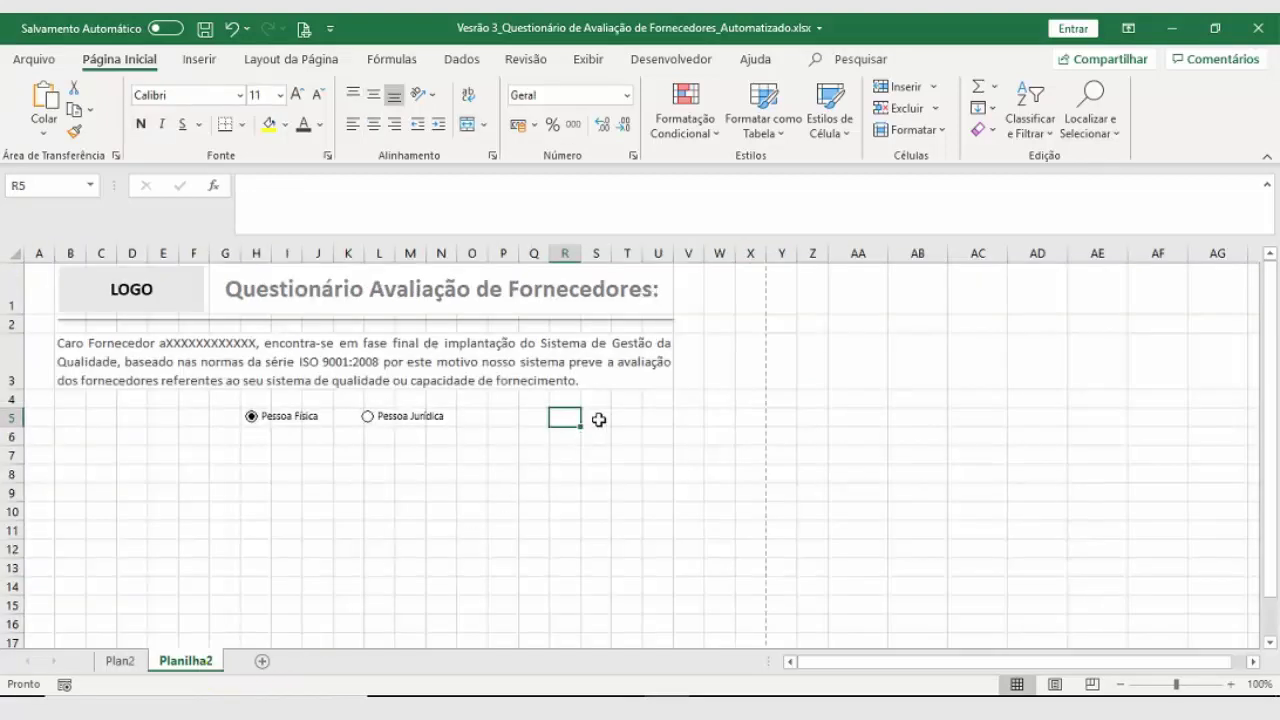
drag(598, 420, 662, 420)
click(530, 419)
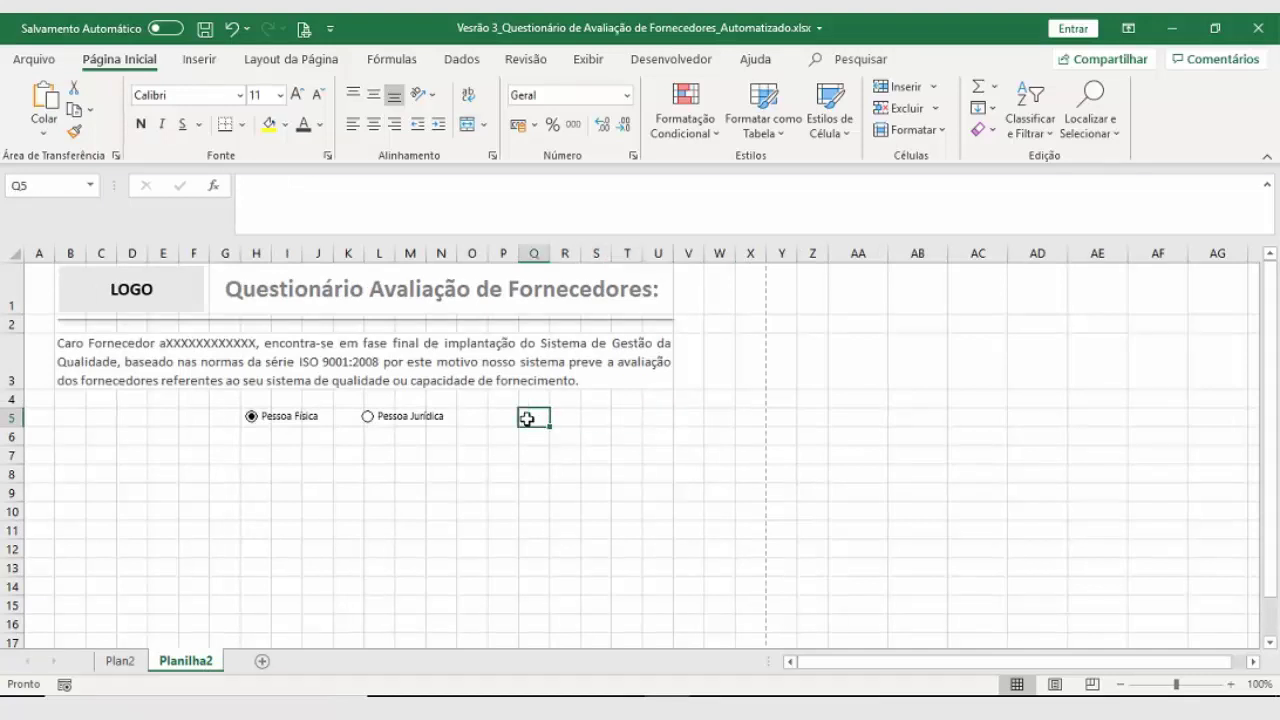
text(Data)
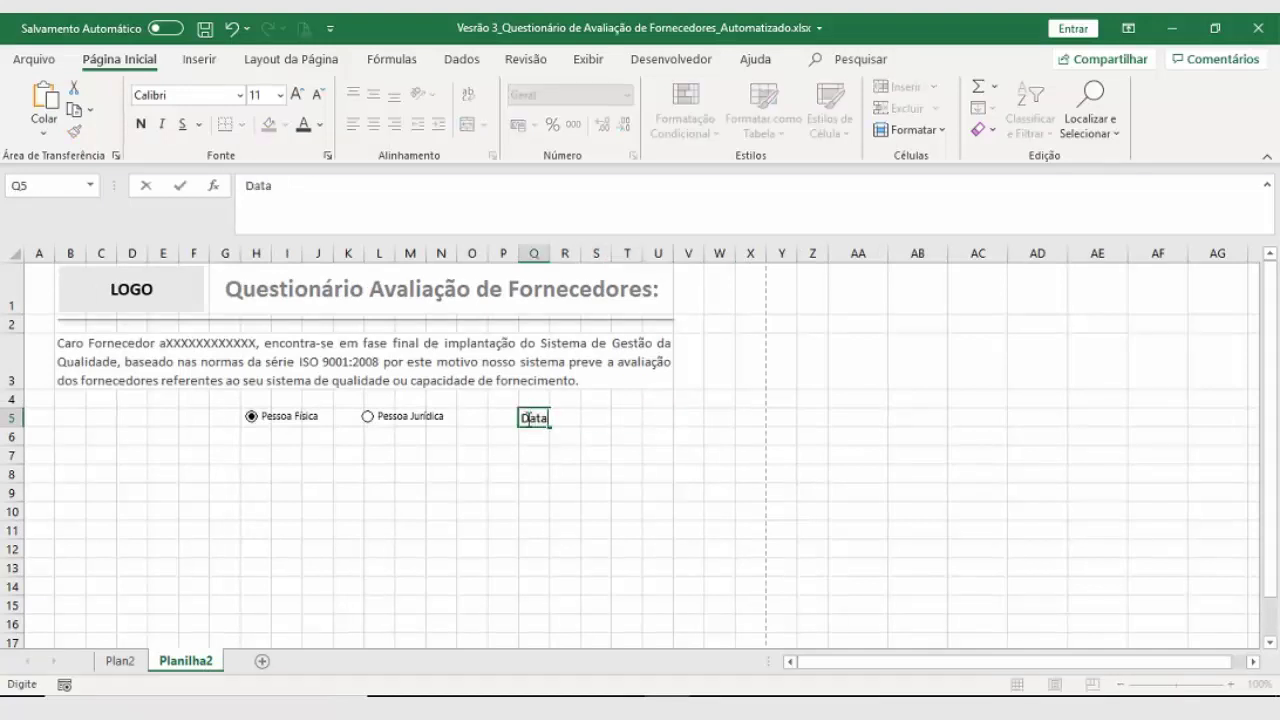
text(:)
key(Tab)
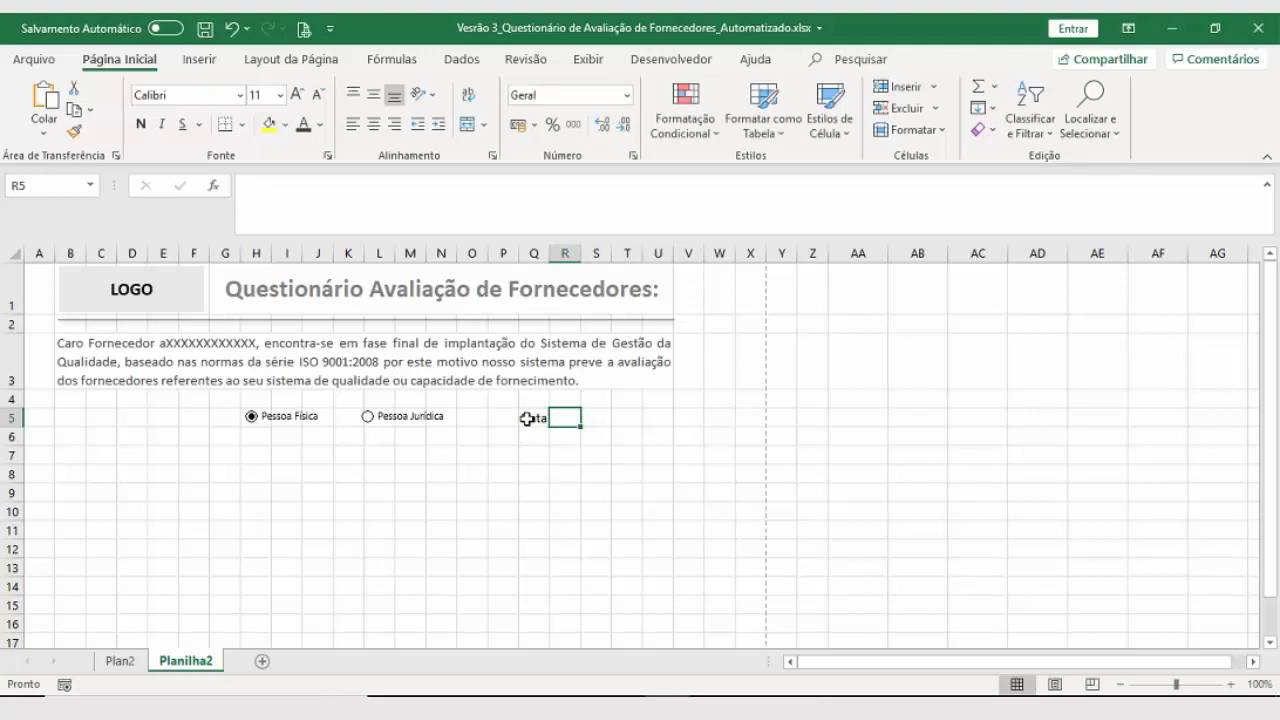
Step: Merge and center Q5:R5 and make the "Data:" label bold
drag(524, 420, 557, 416)
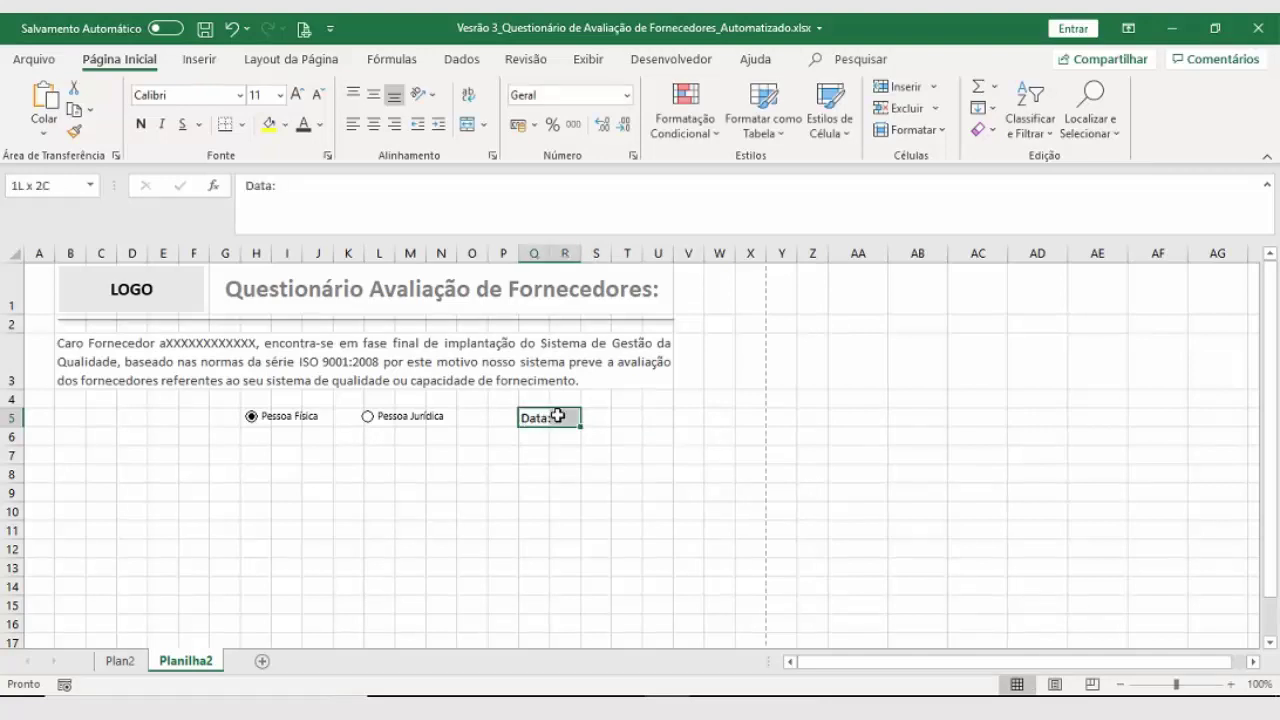
click(467, 125)
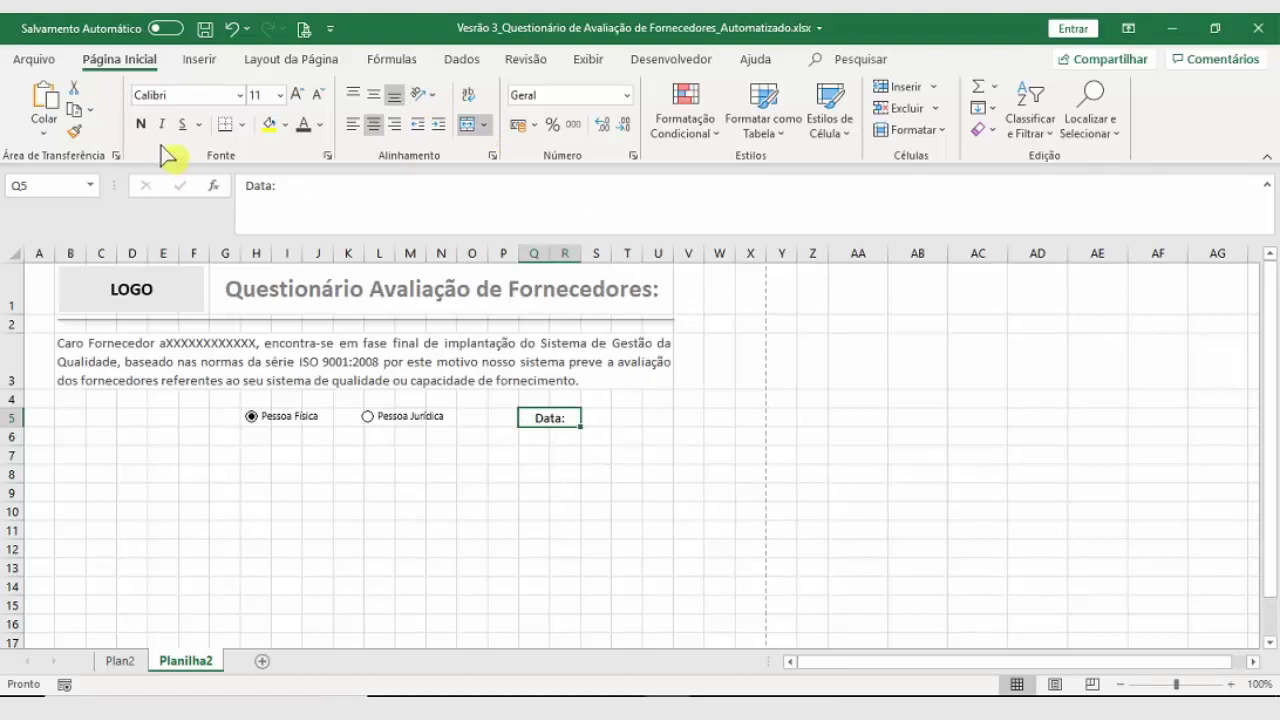
click(140, 124)
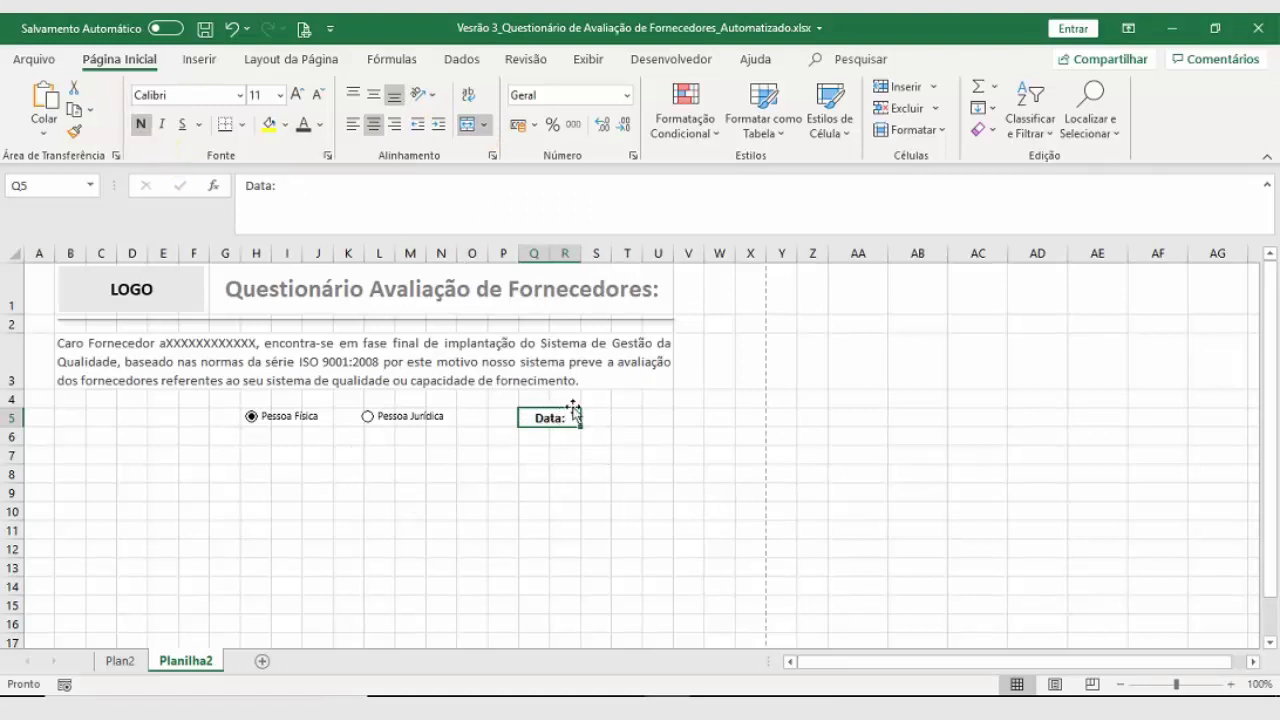
Step: Merge and center S5:U5 and enter the formula =hoje() in it
drag(594, 417, 655, 418)
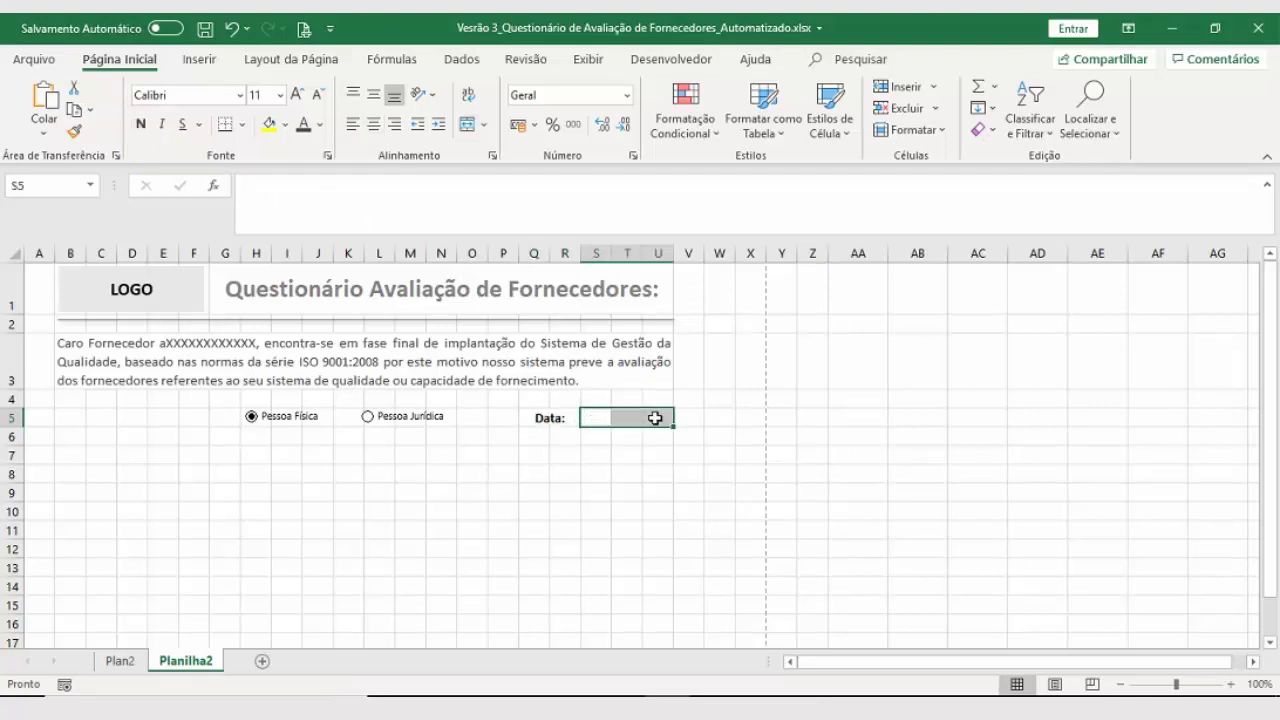
click(471, 131)
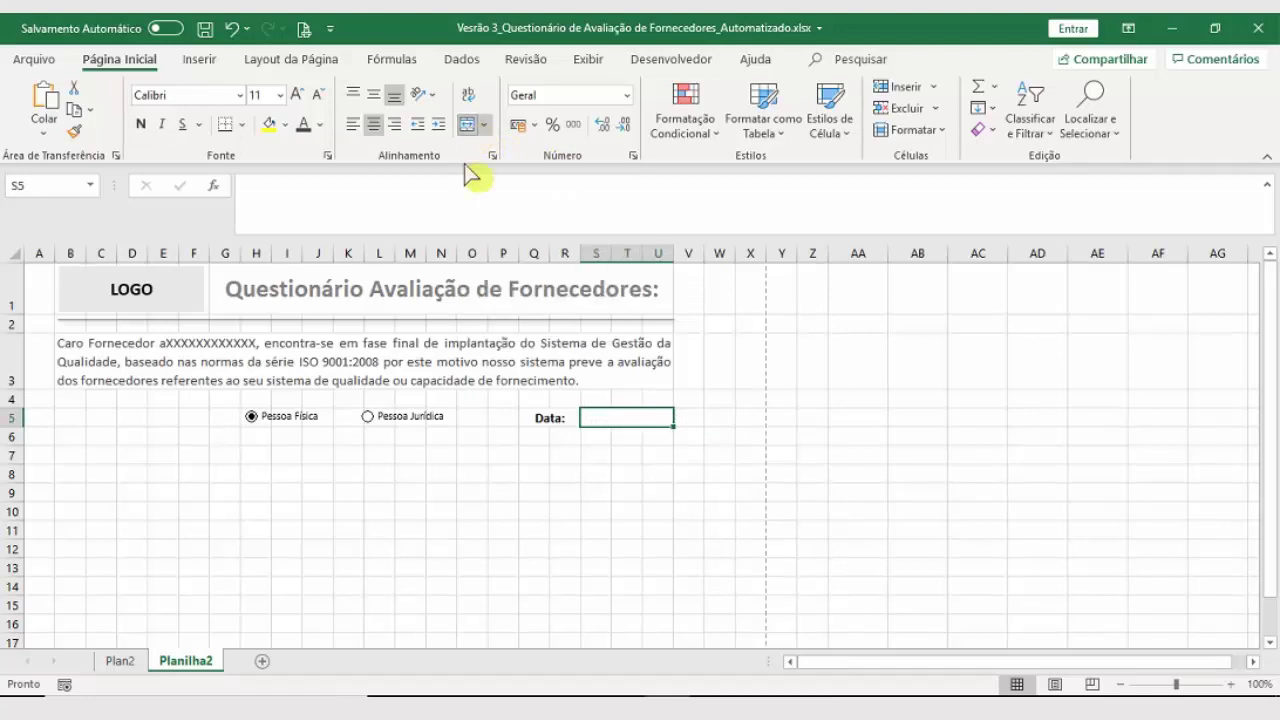
text(=)
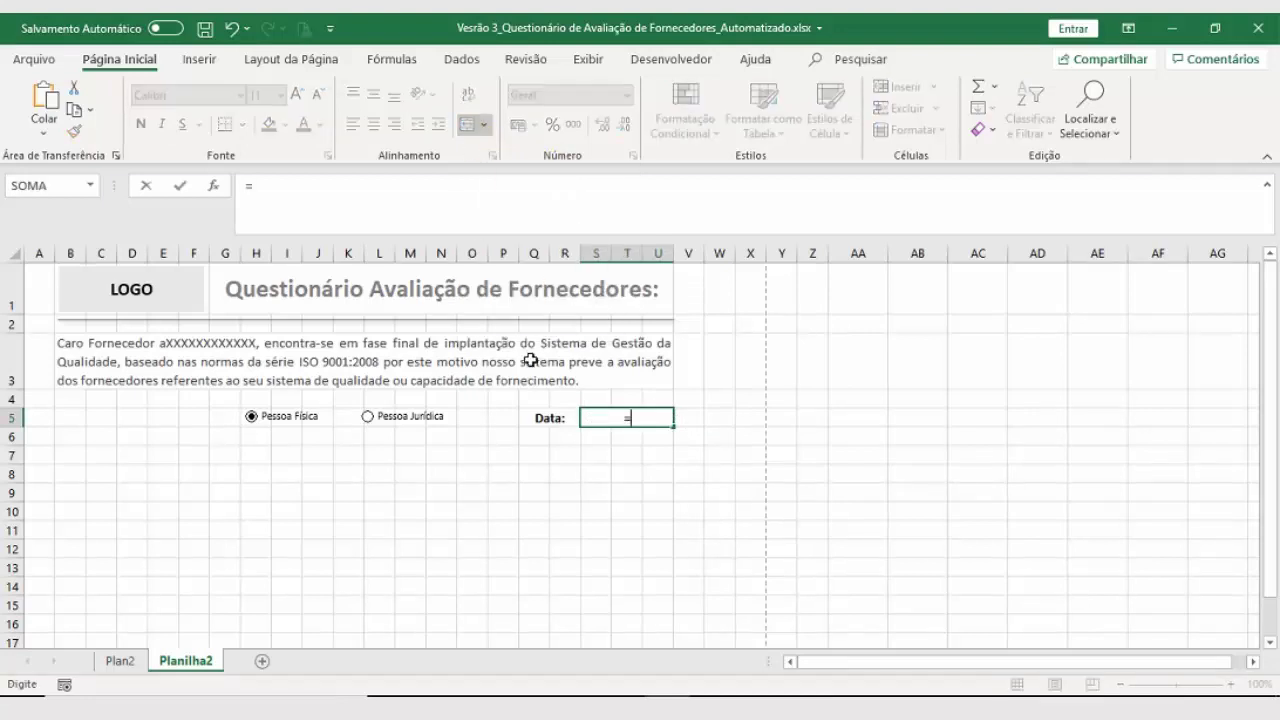
text(h)
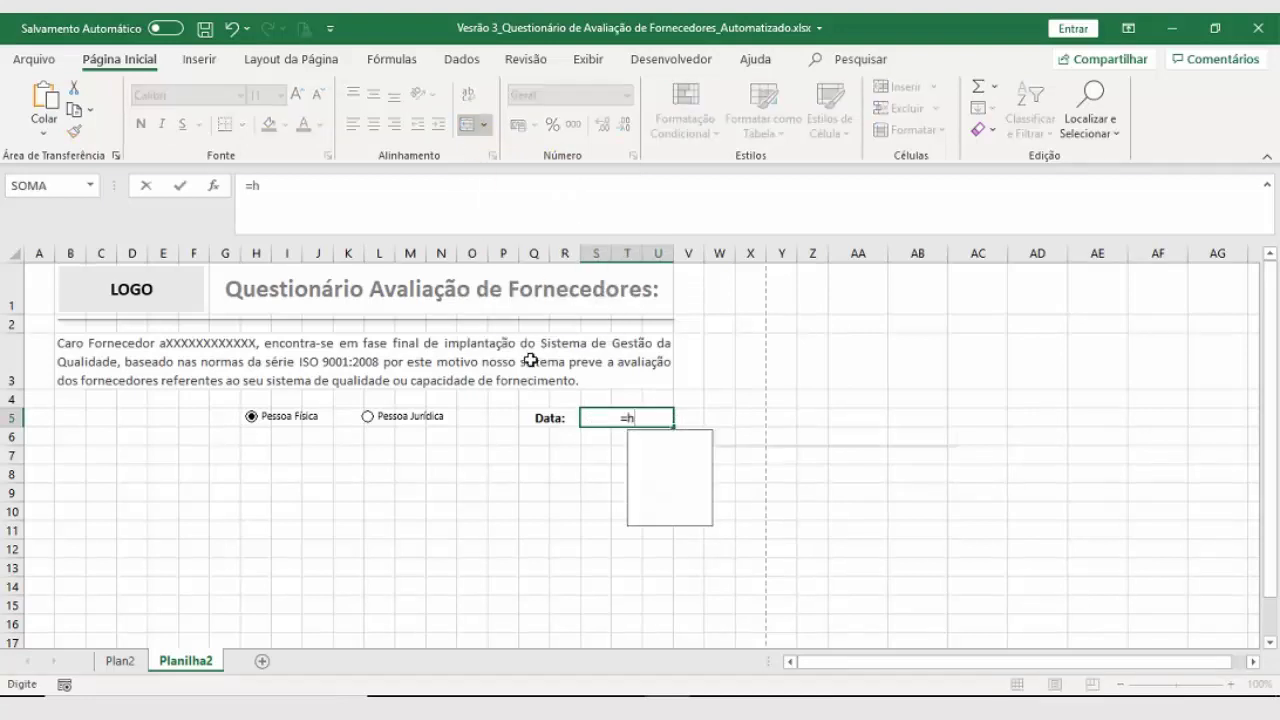
text(oje())
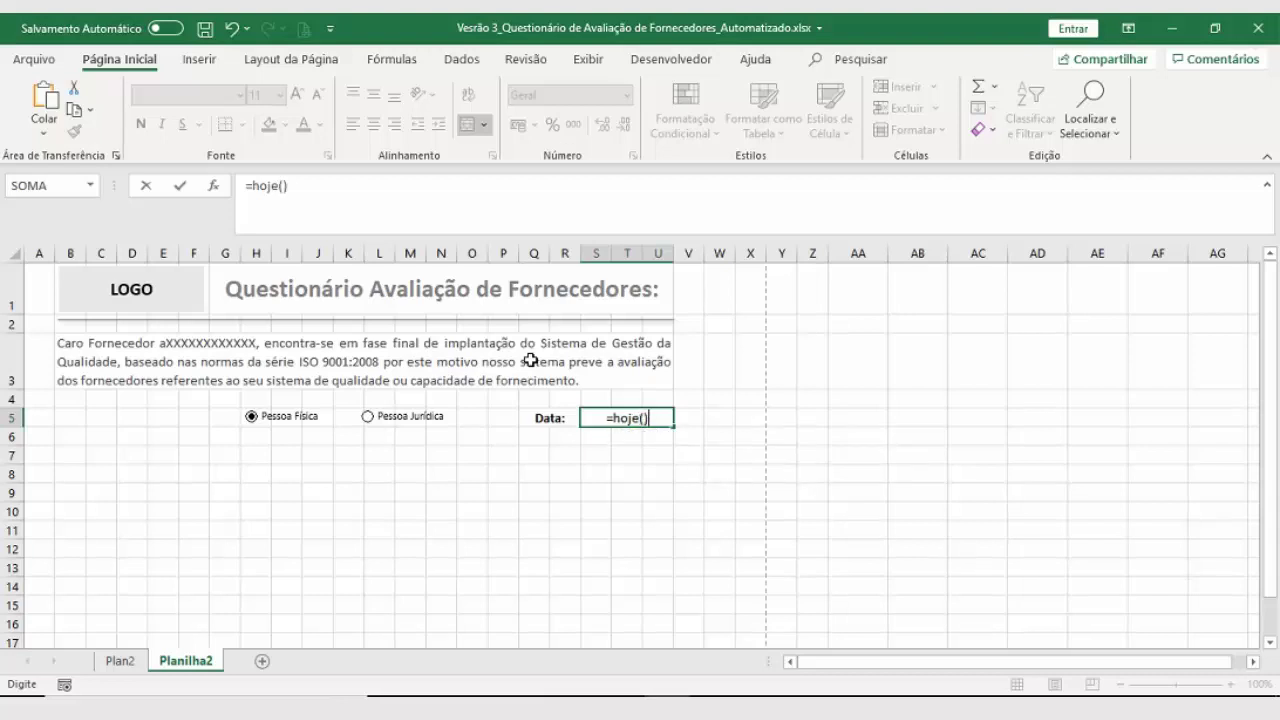
key(Return)
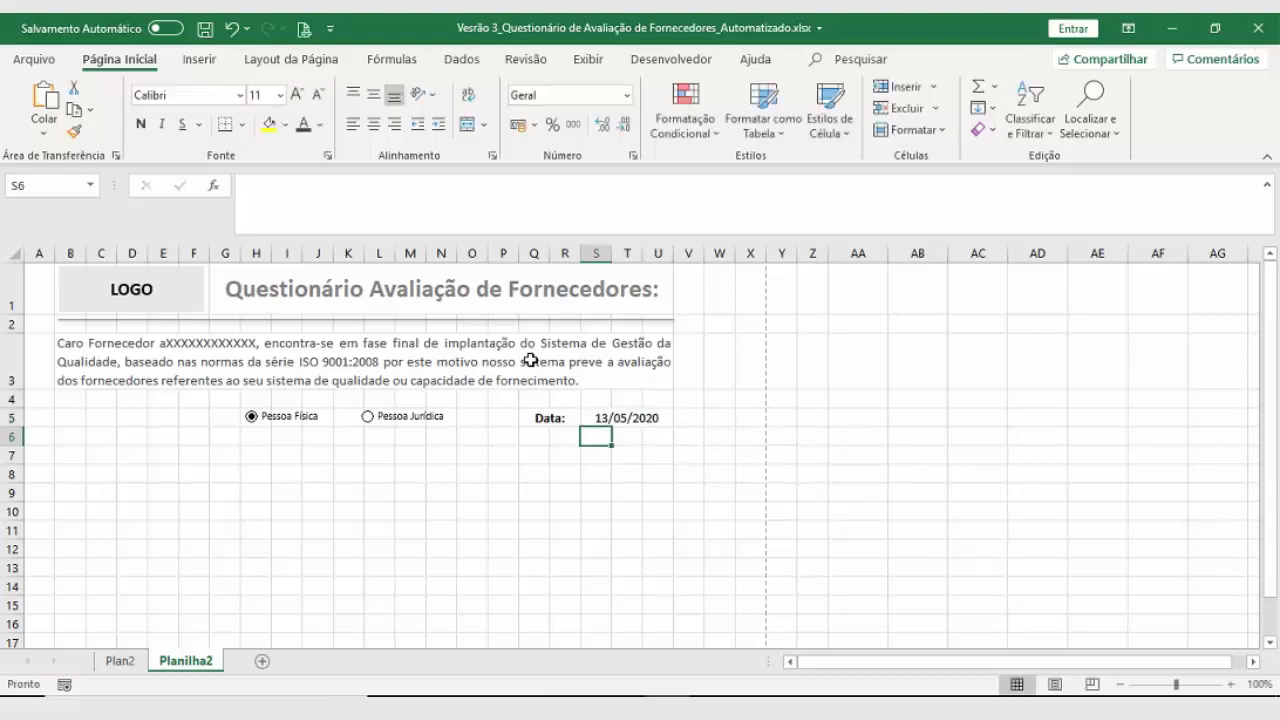
Step: Compare the date formatting with Plan2, and make the date in S5:U5 on Planilha2 bold with a dark blue theme font color
click(548, 418)
click(600, 418)
click(133, 662)
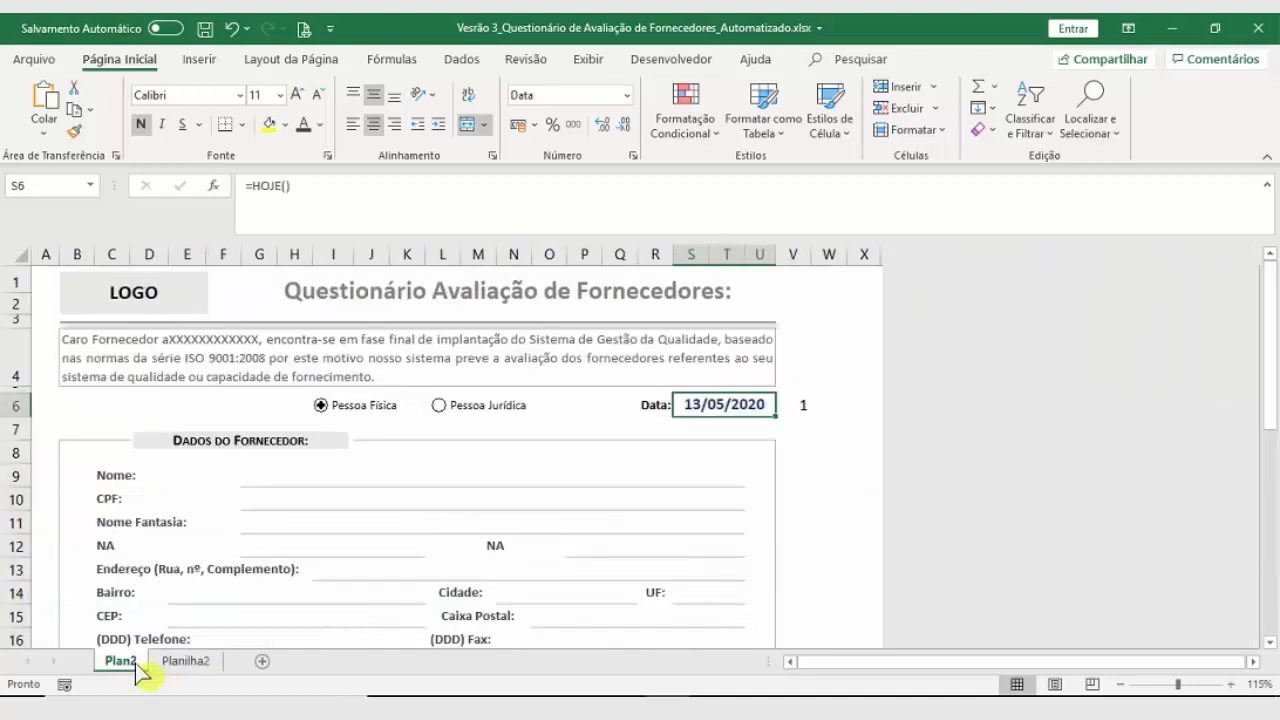
click(657, 407)
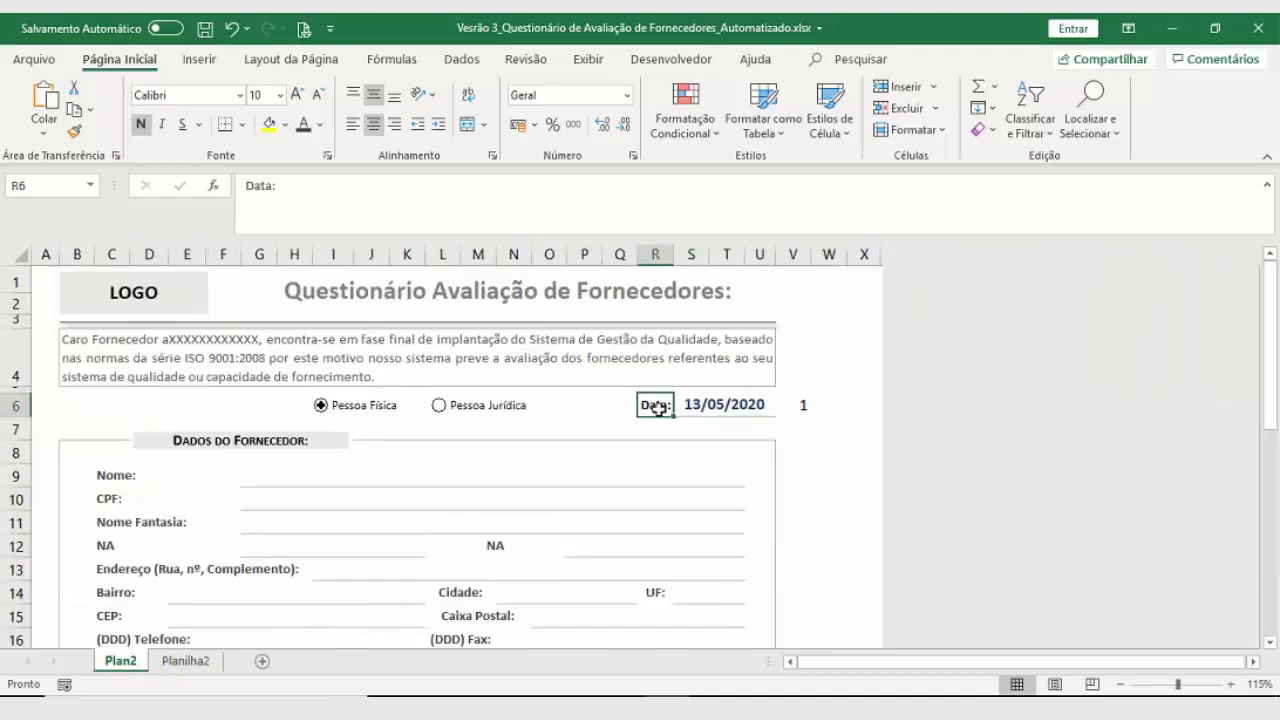
click(724, 408)
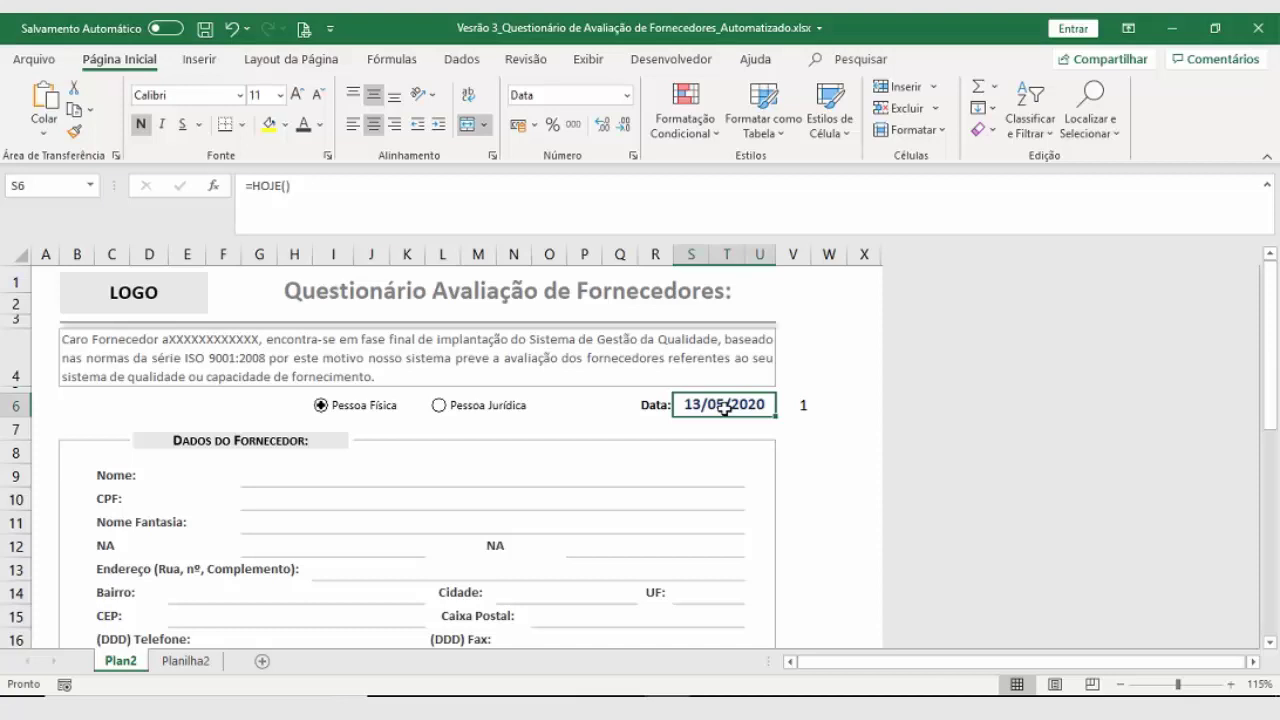
click(196, 662)
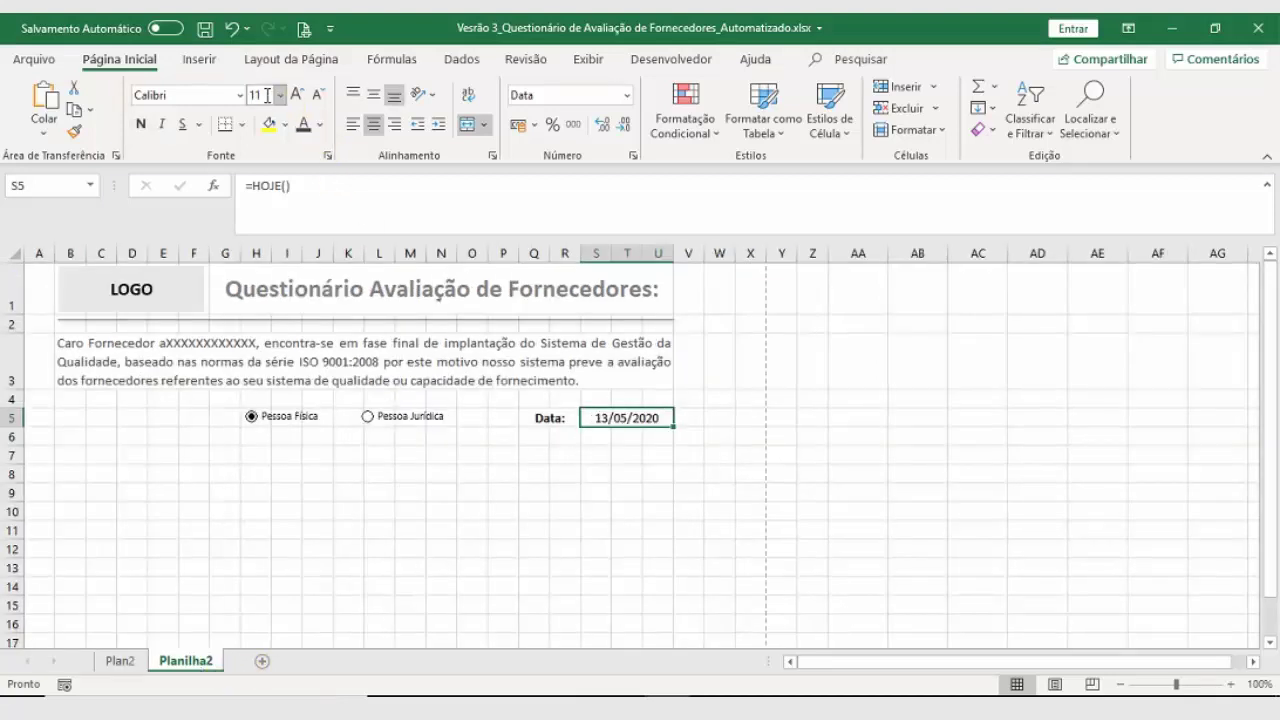
click(320, 125)
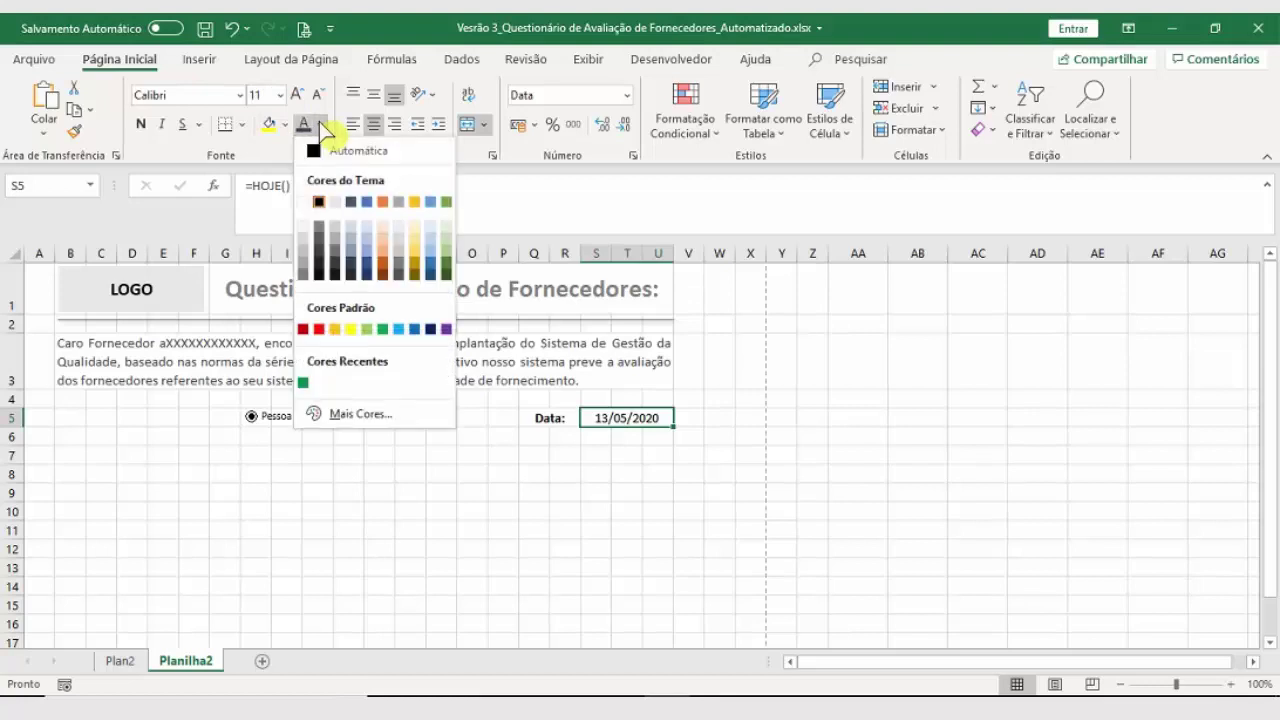
click(366, 271)
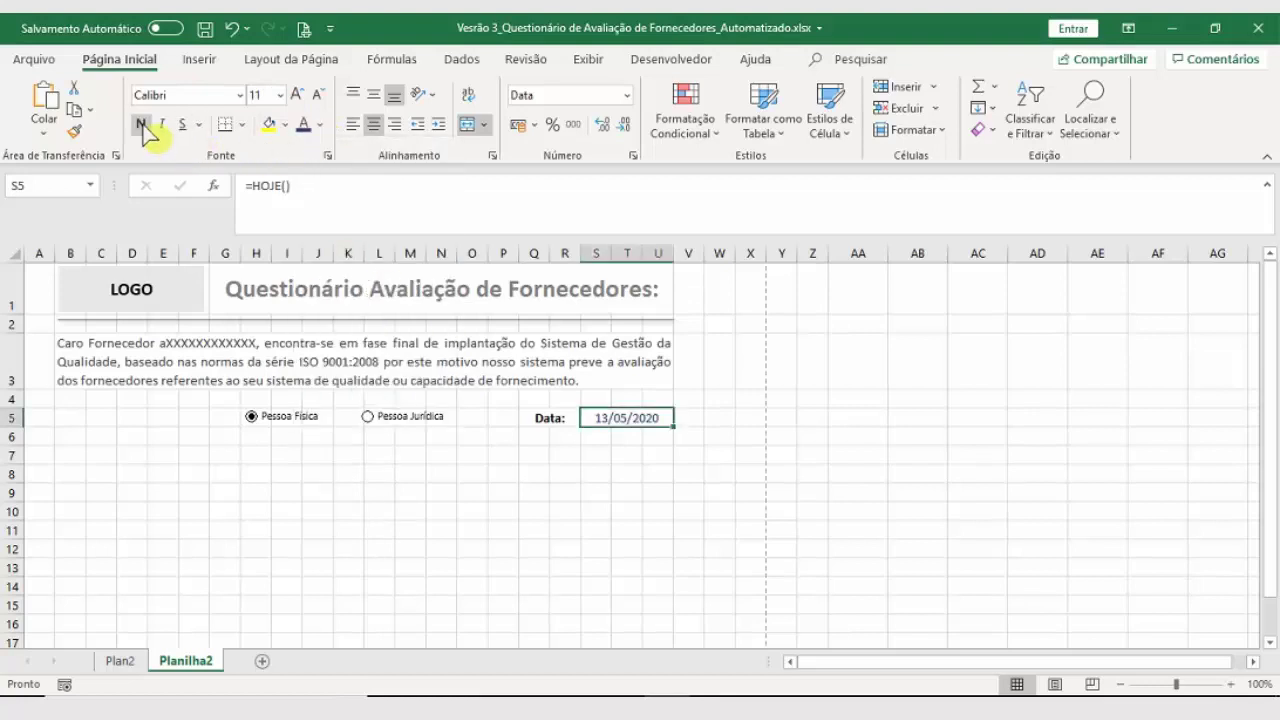
click(567, 557)
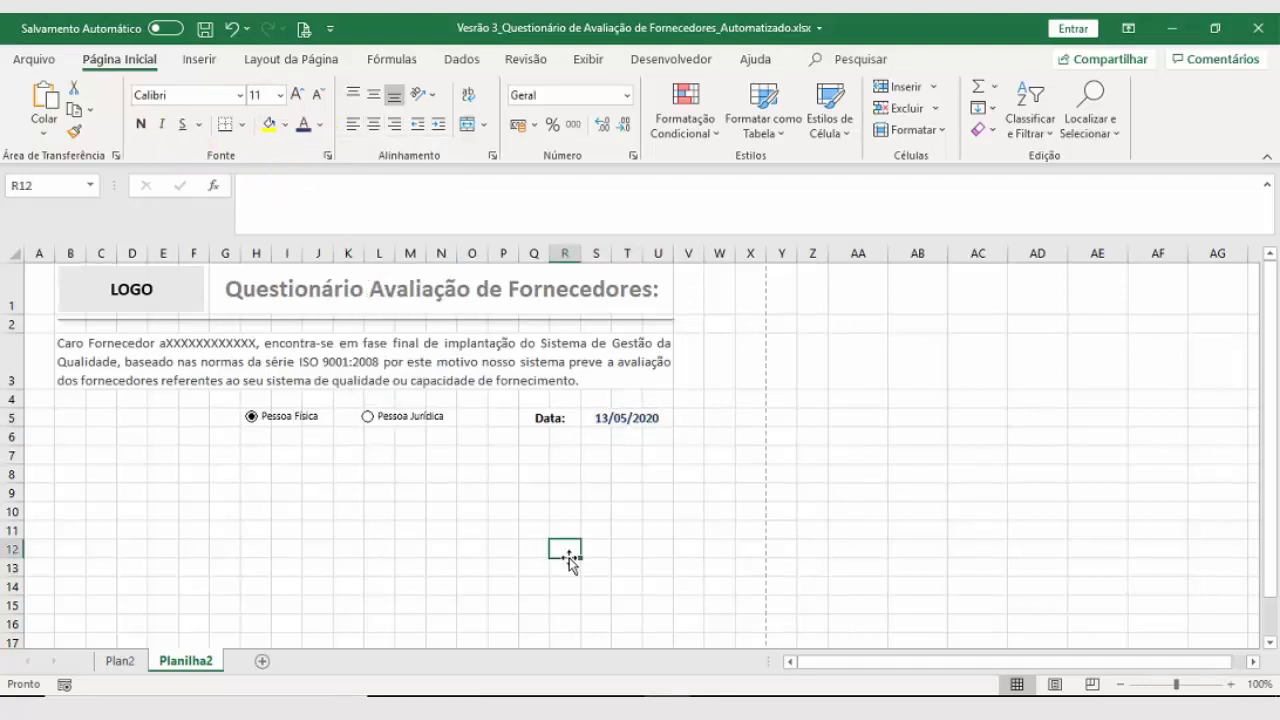
click(695, 413)
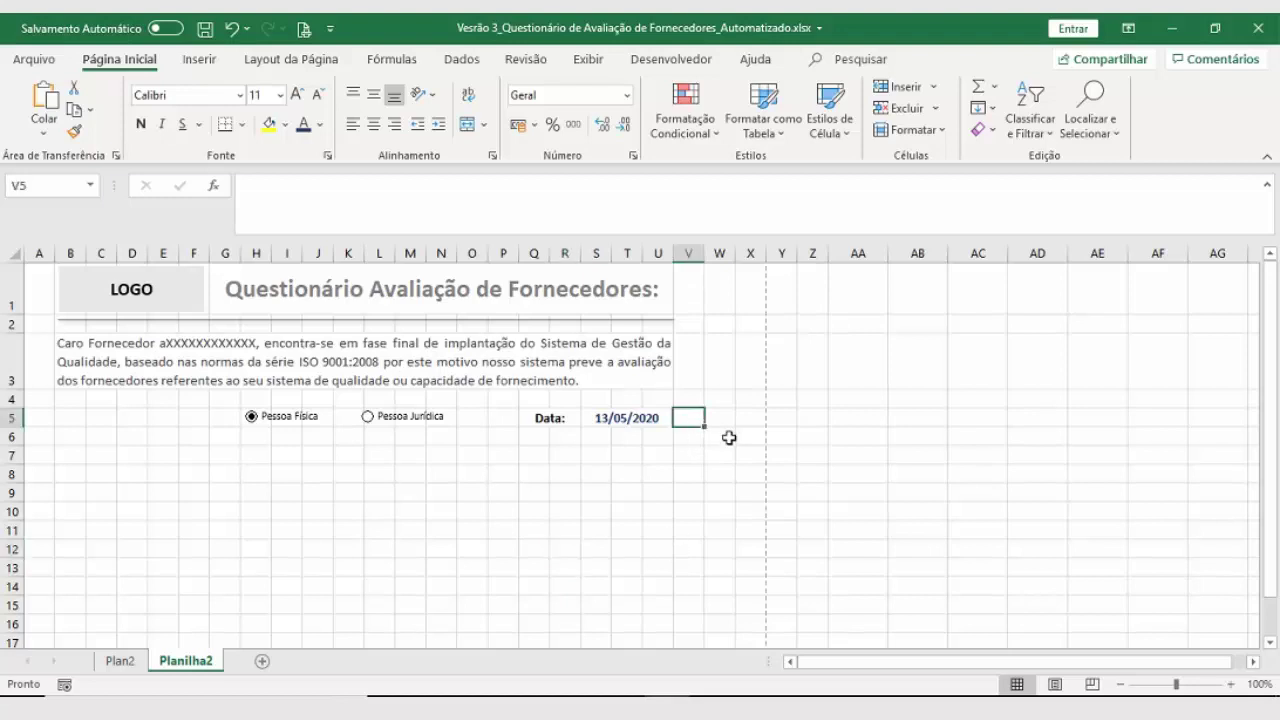
click(720, 417)
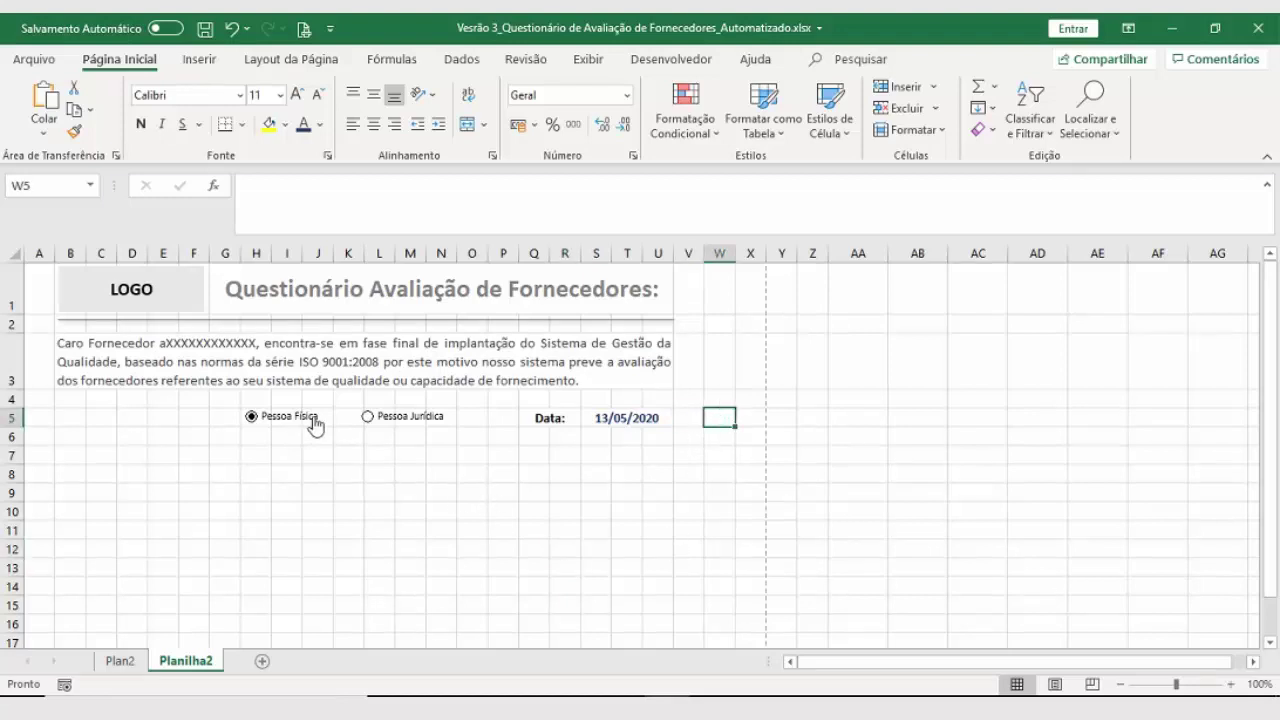
Step: Test switching between the "Pessoa Física" and "Pessoa Jurídica" option buttons on Planilha2
click(372, 420)
click(252, 418)
click(367, 418)
Step: Link the "Pessoa Física" option button to cell $Y$5 in its control format settings
right_click(278, 422)
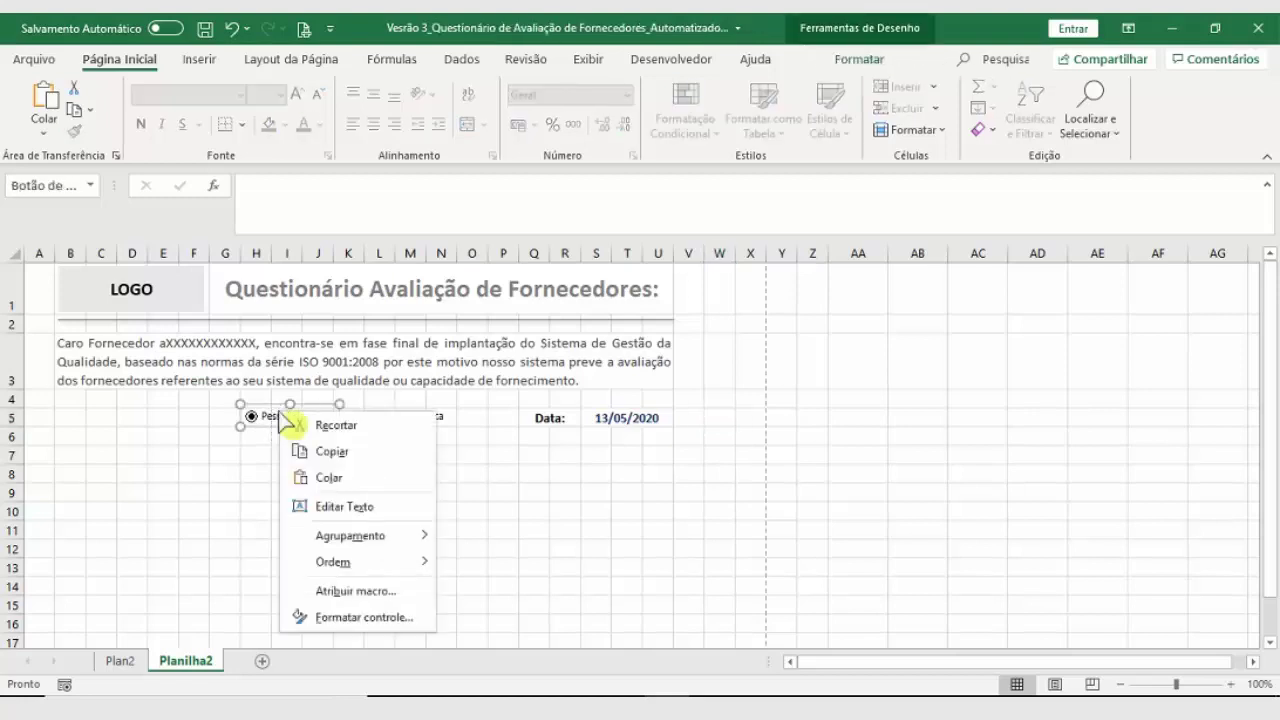
click(350, 615)
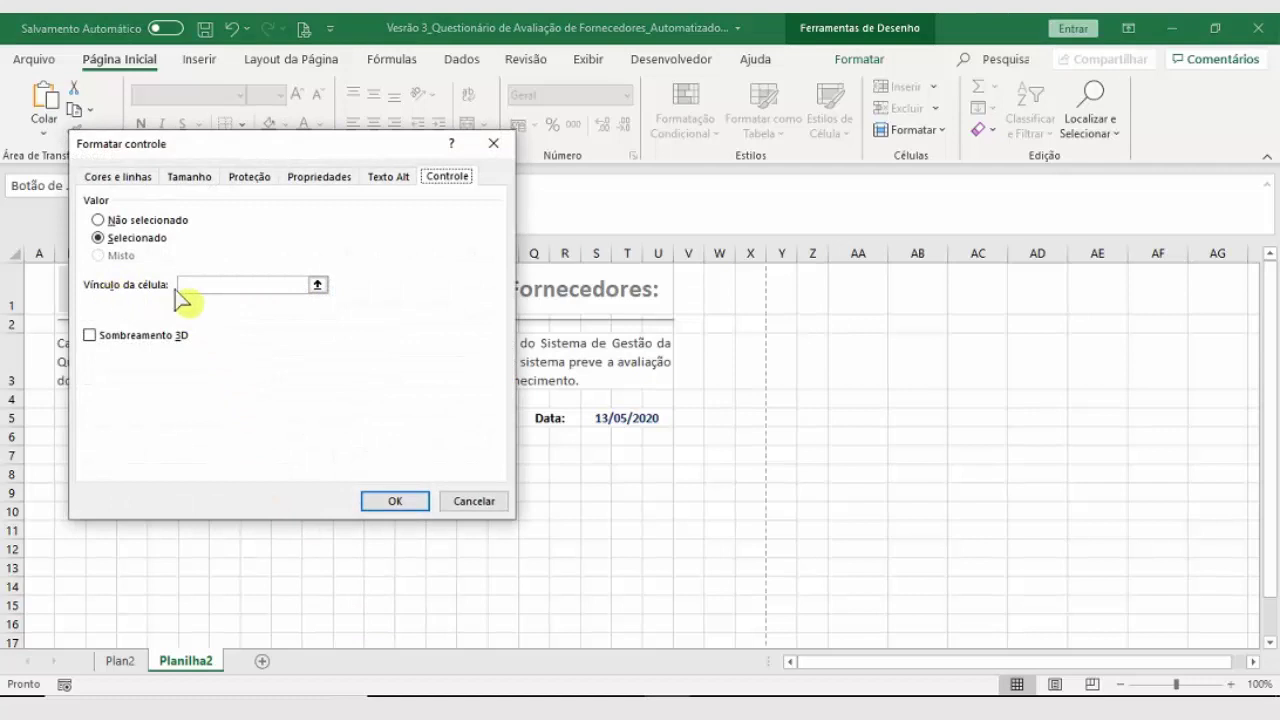
click(318, 284)
click(317, 285)
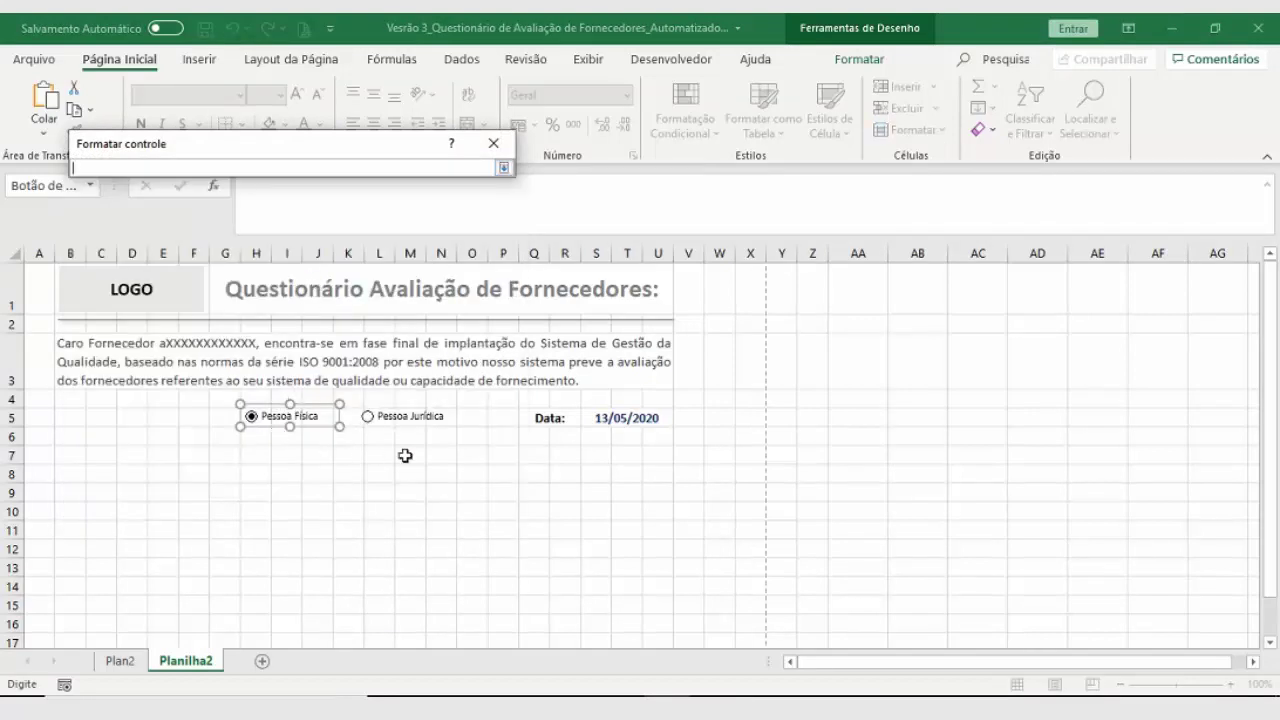
click(774, 421)
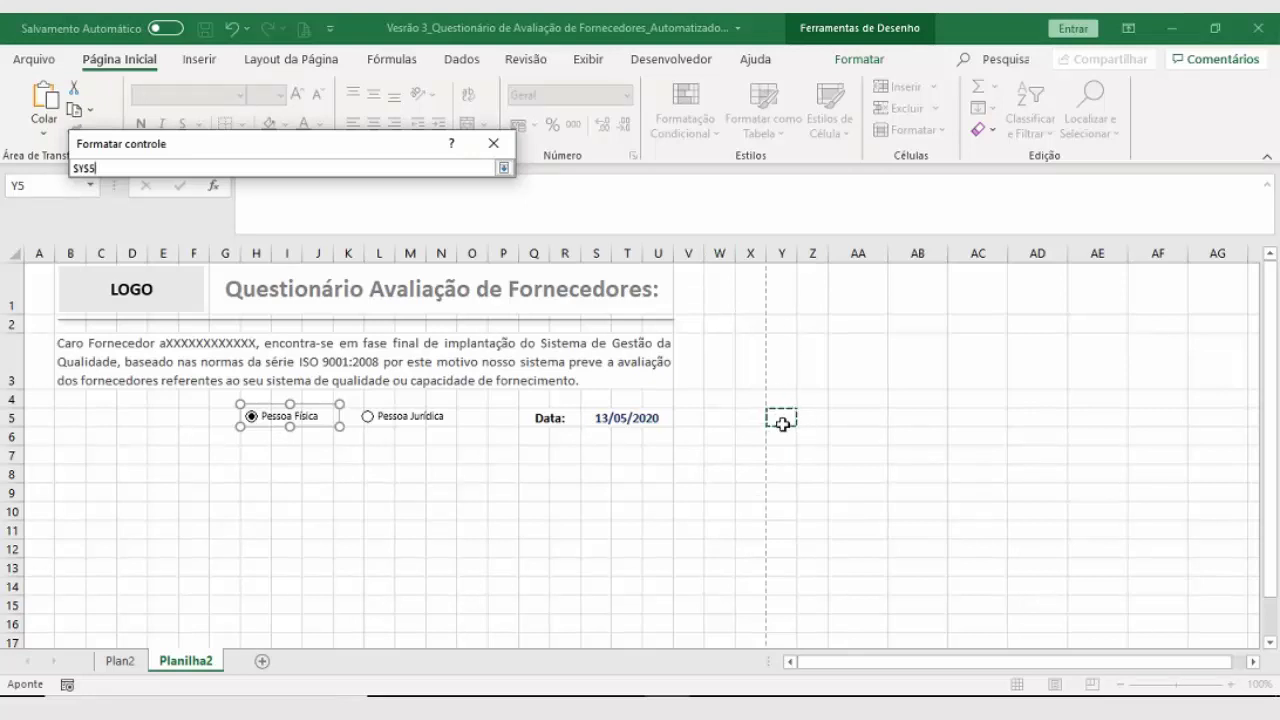
click(504, 168)
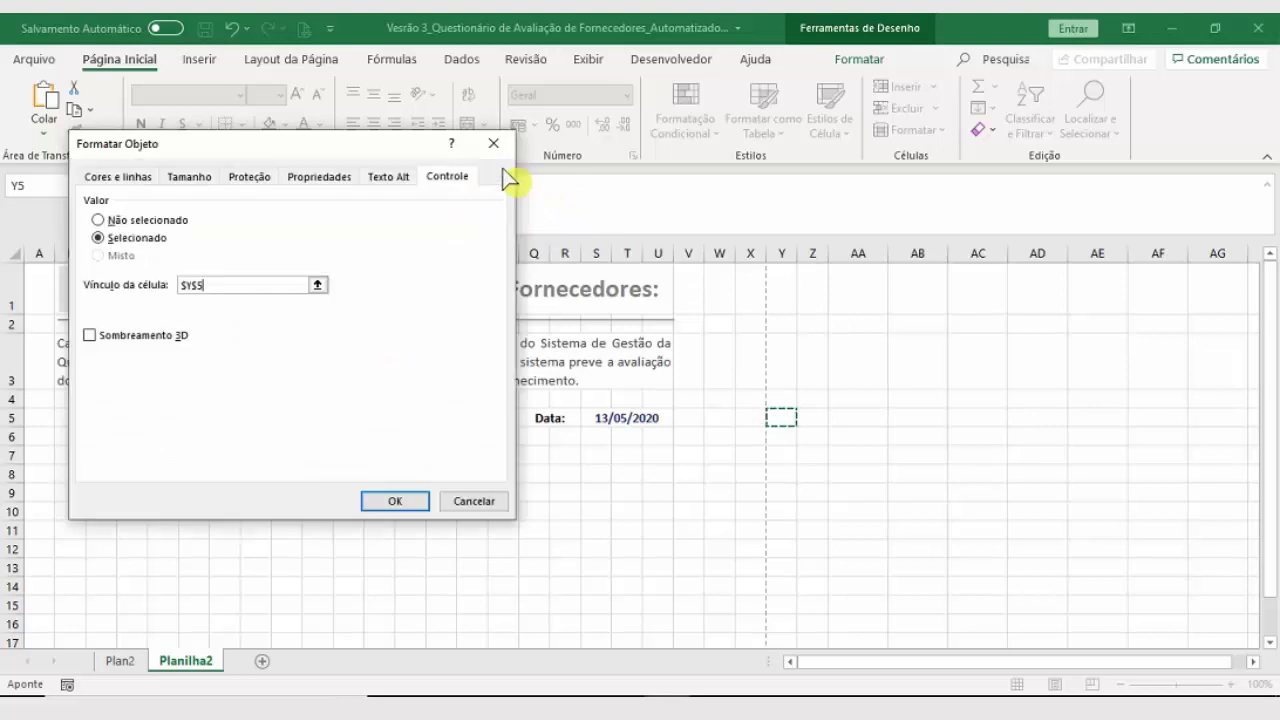
click(393, 502)
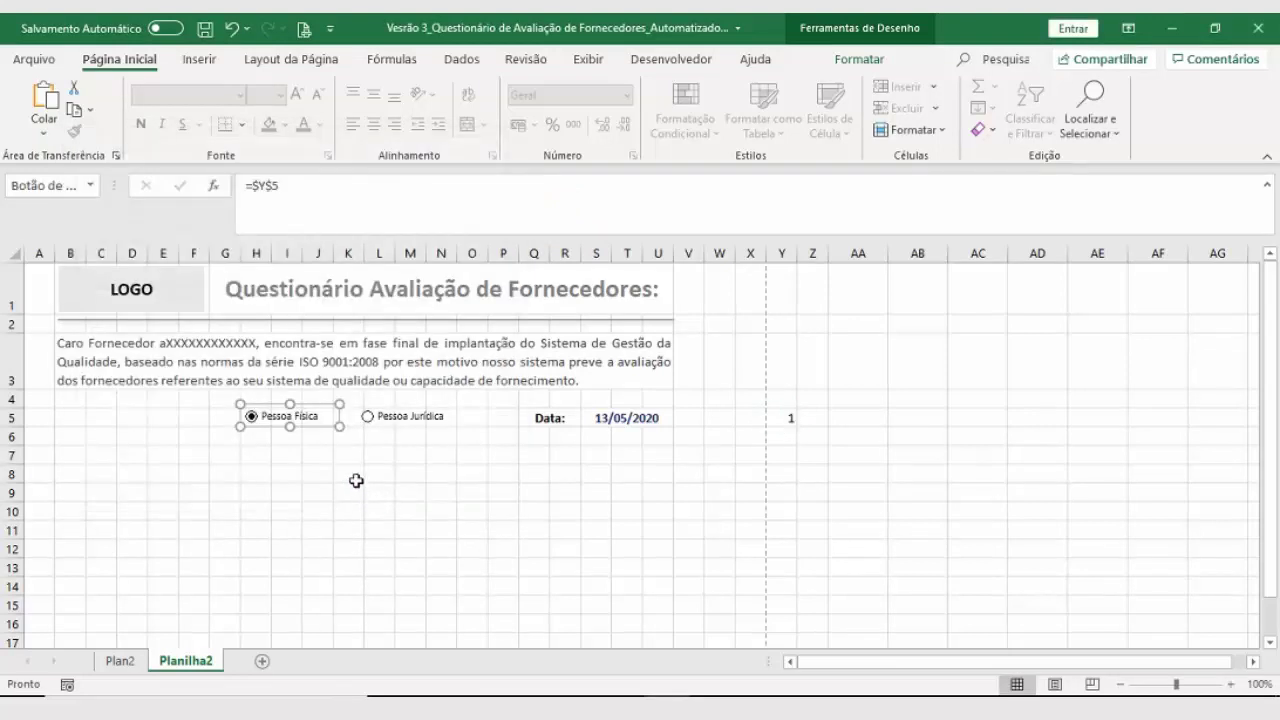
Step: Test both person-type options against linked cell Y5, ending with "Pessoa Jurídica" selected
click(356, 481)
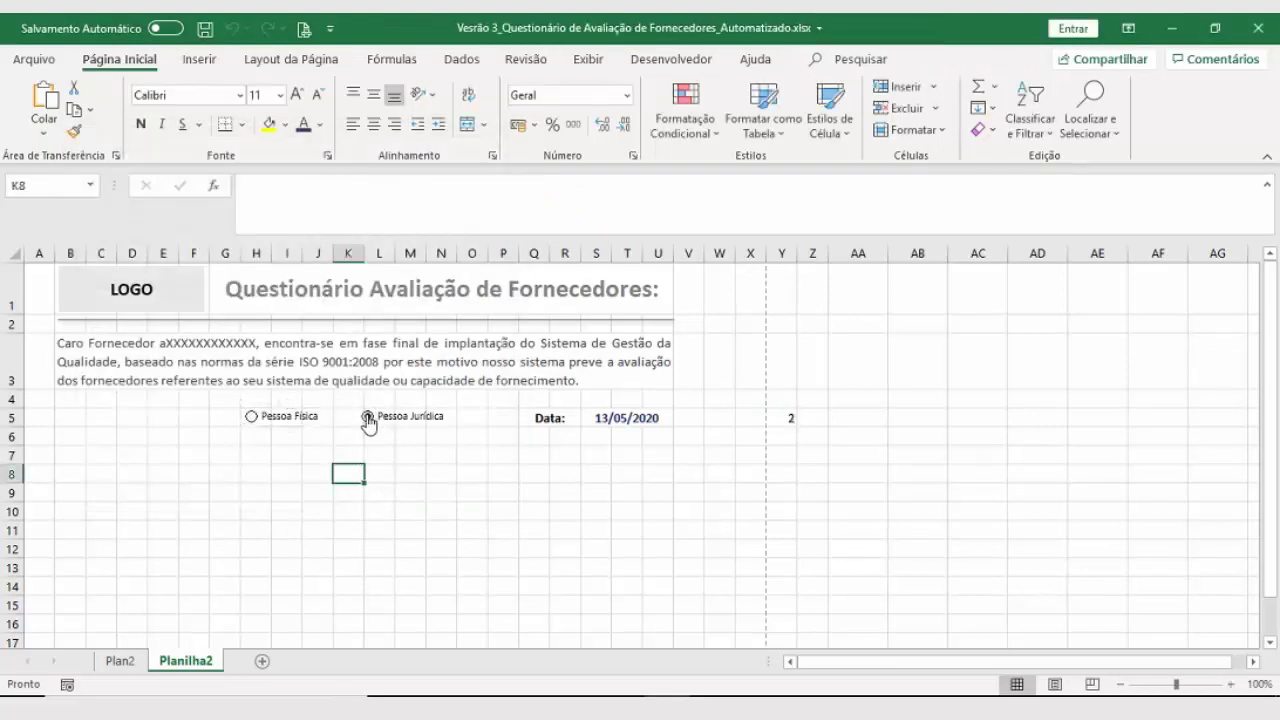
click(256, 428)
click(367, 420)
click(167, 491)
click(95, 458)
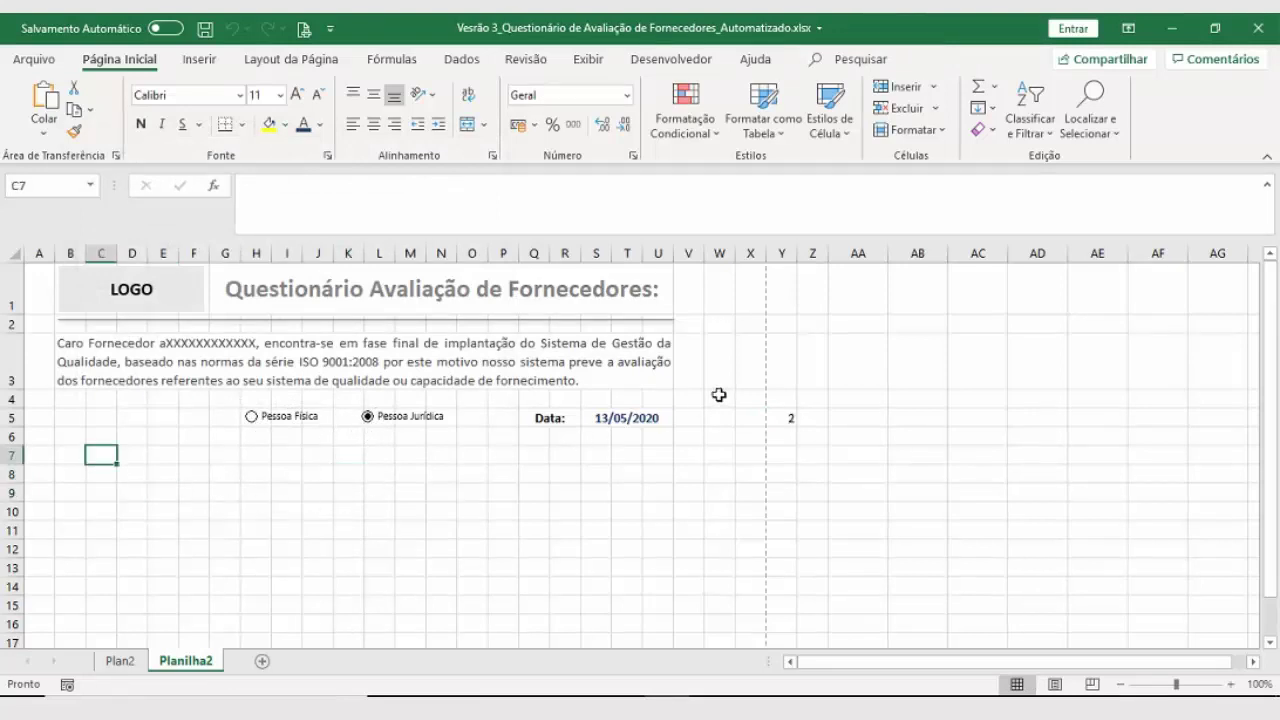
click(788, 418)
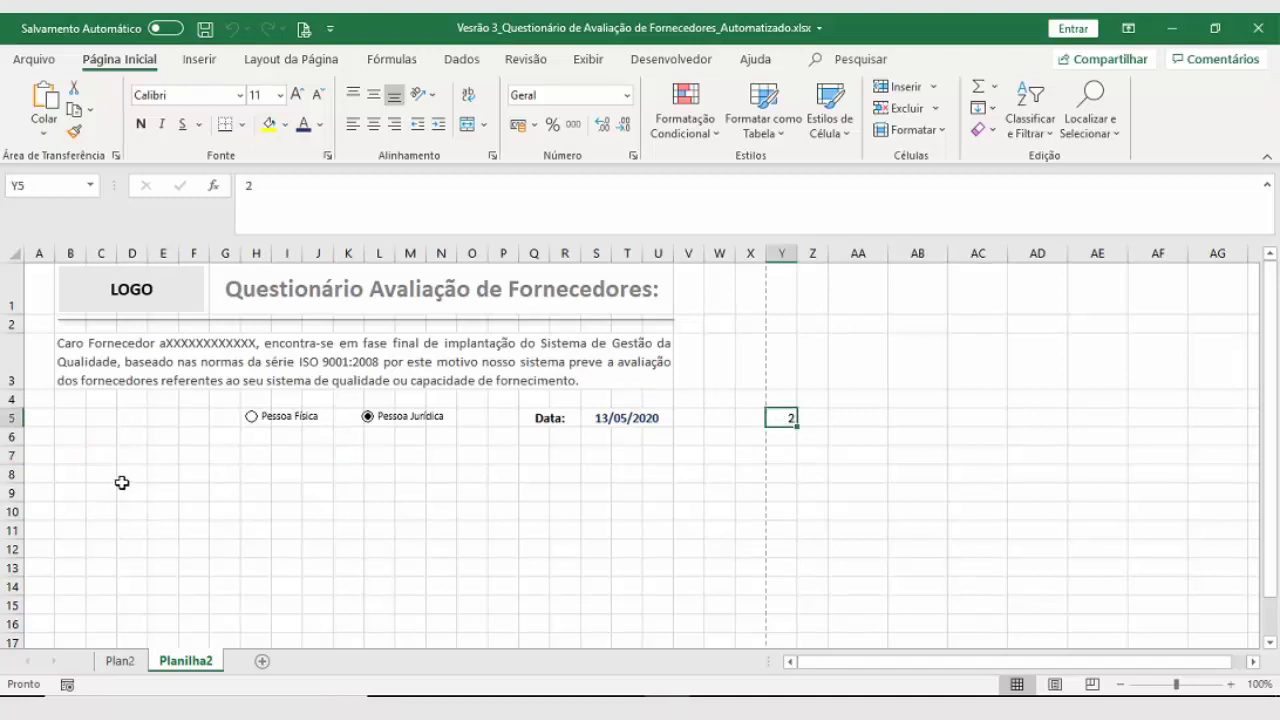
Step: Check how the introductory paragraph is framed in Plan2 and return to Planilha2
click(122, 661)
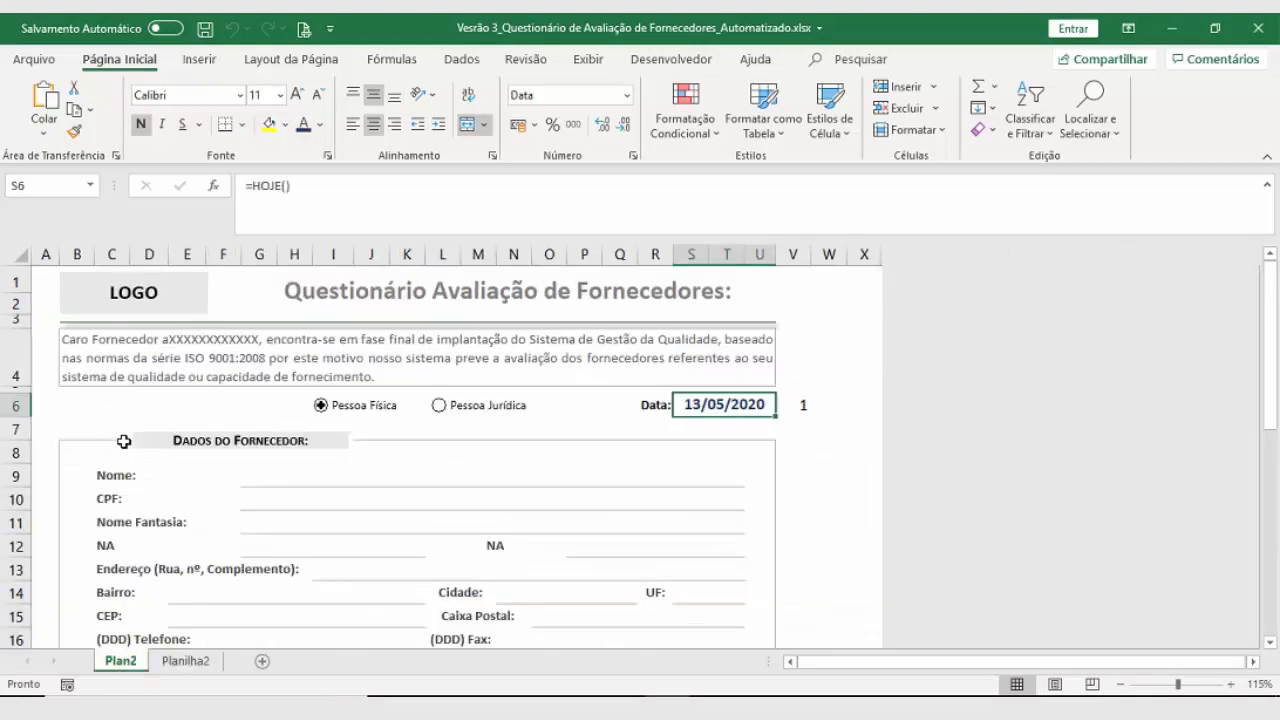
click(178, 661)
click(182, 474)
Step: Add a gray outline border around the merged introductory paragraph in B3 on Planilha2
click(14, 360)
click(78, 350)
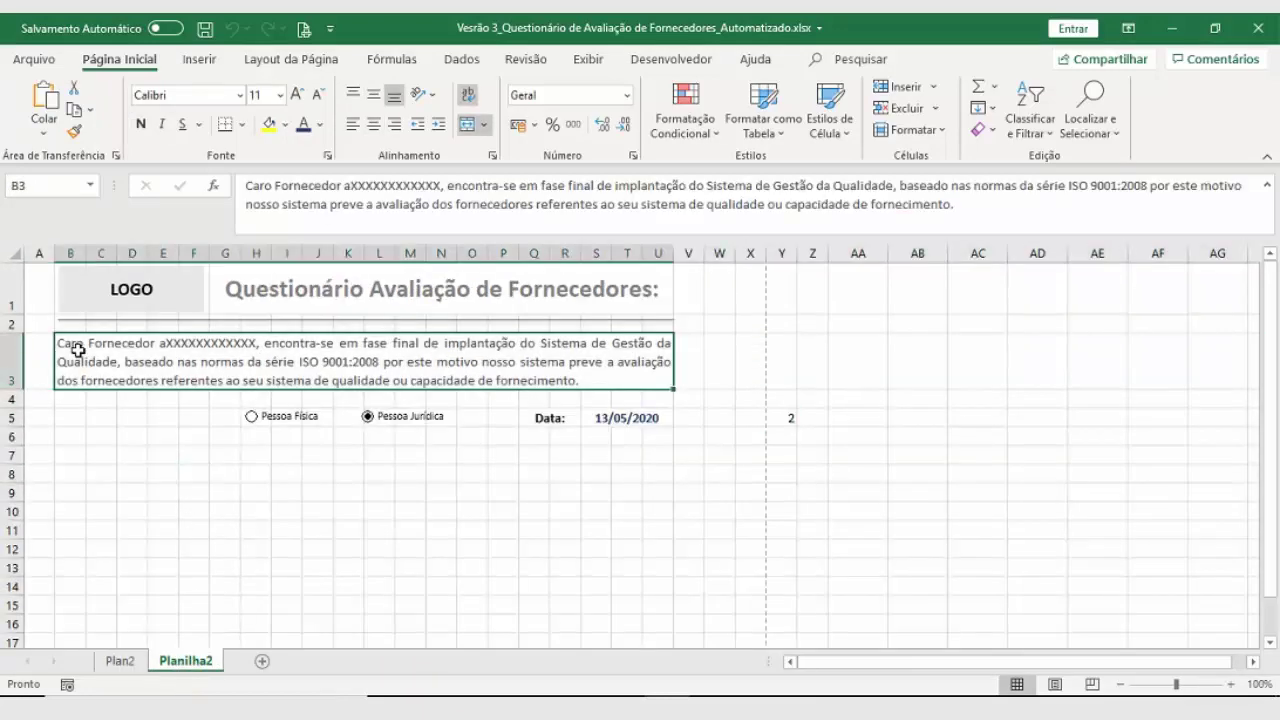
right_click(210, 349)
key(Escape)
right_click(89, 344)
key(Escape)
right_click(445, 356)
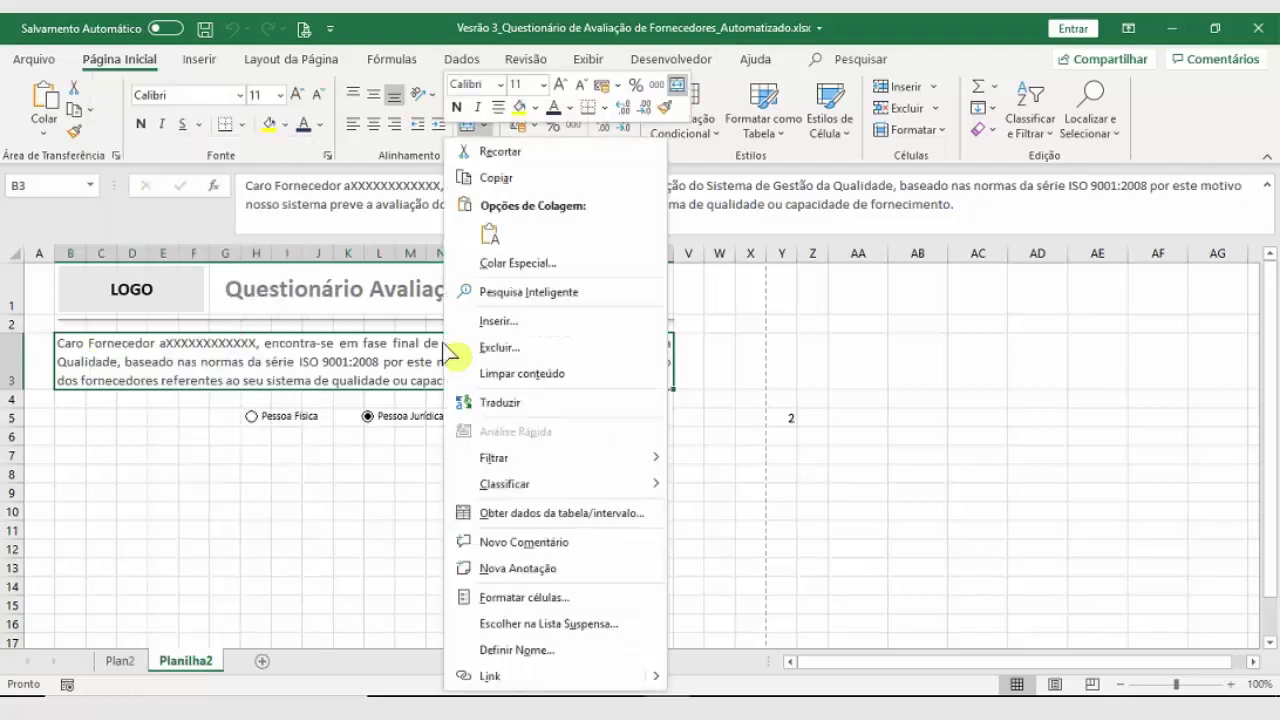
click(556, 604)
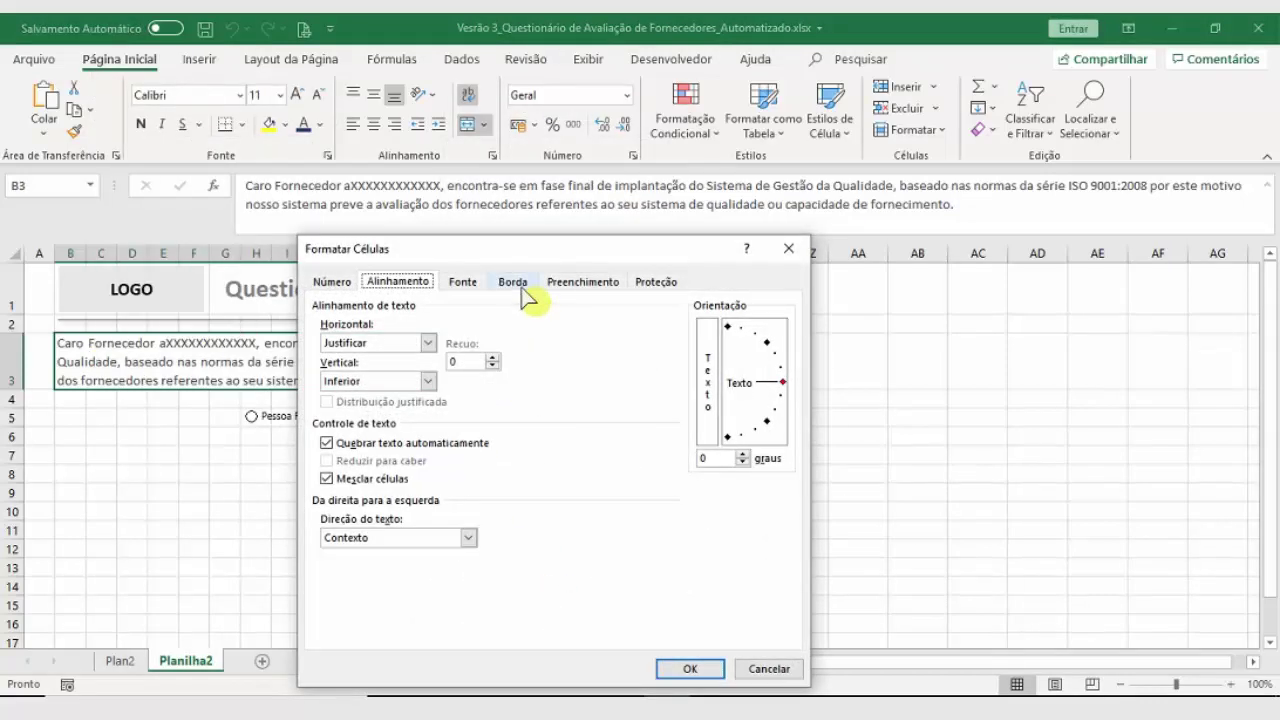
click(522, 284)
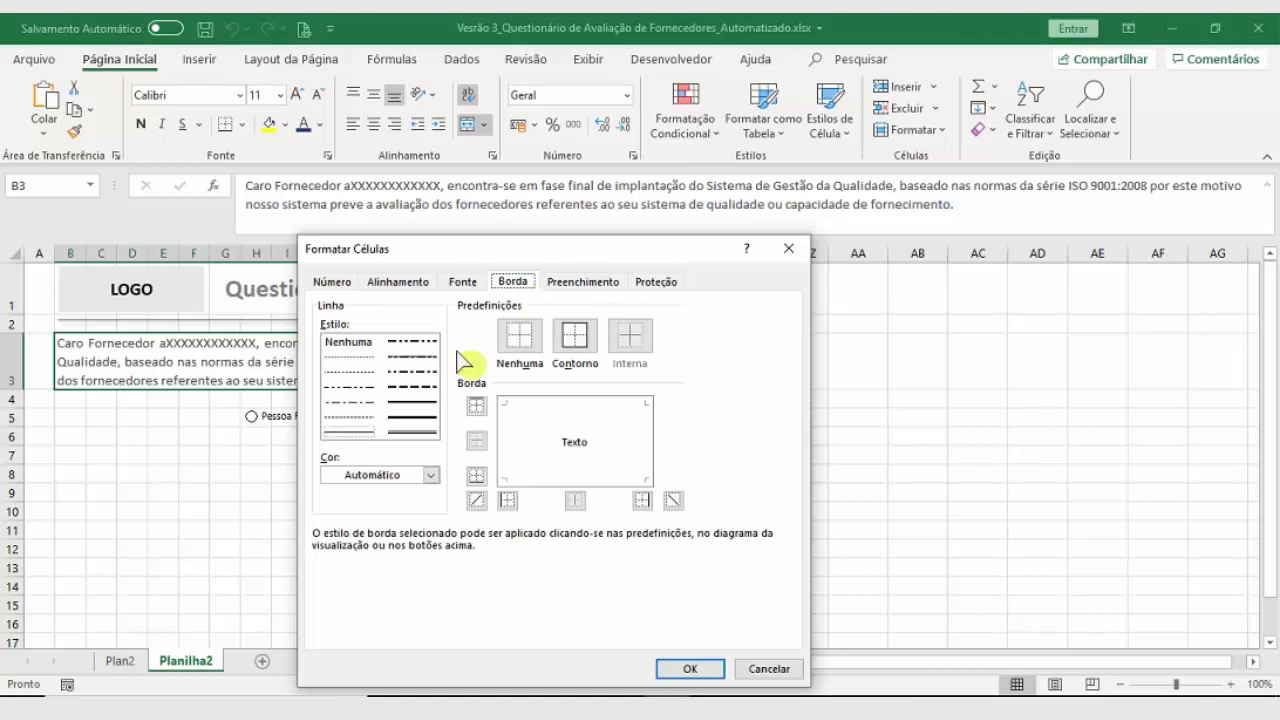
click(431, 476)
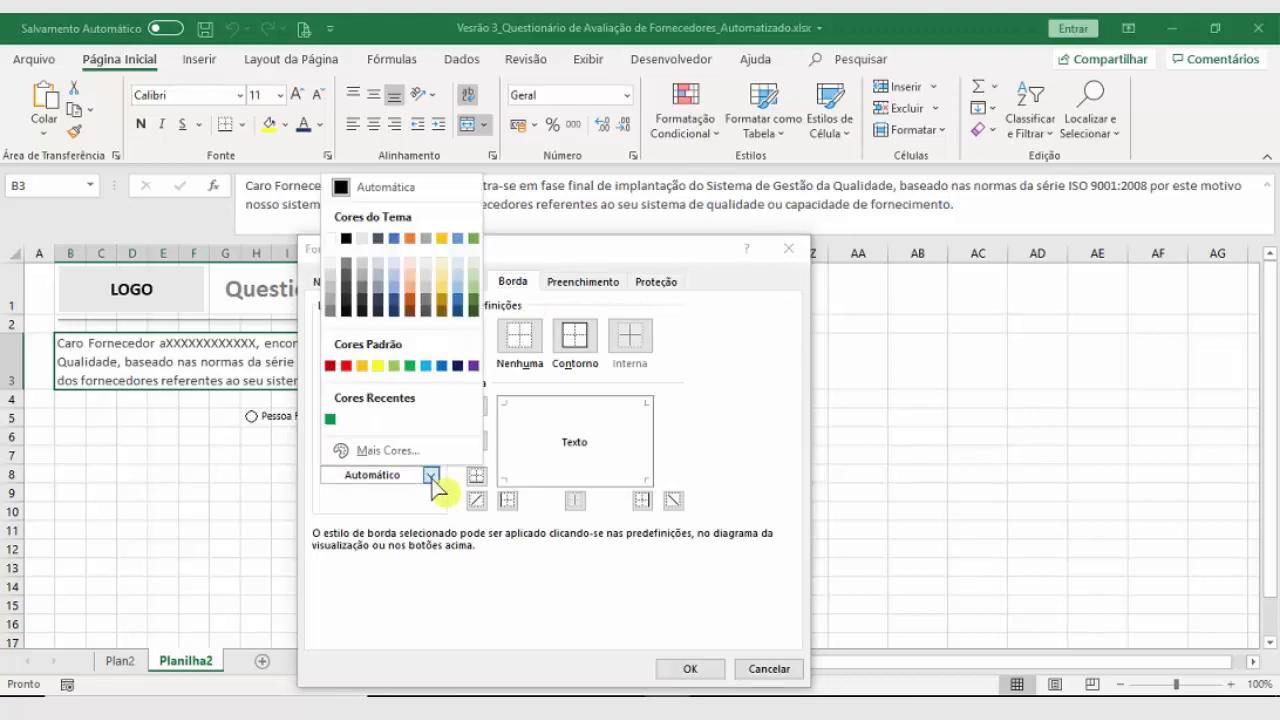
click(365, 290)
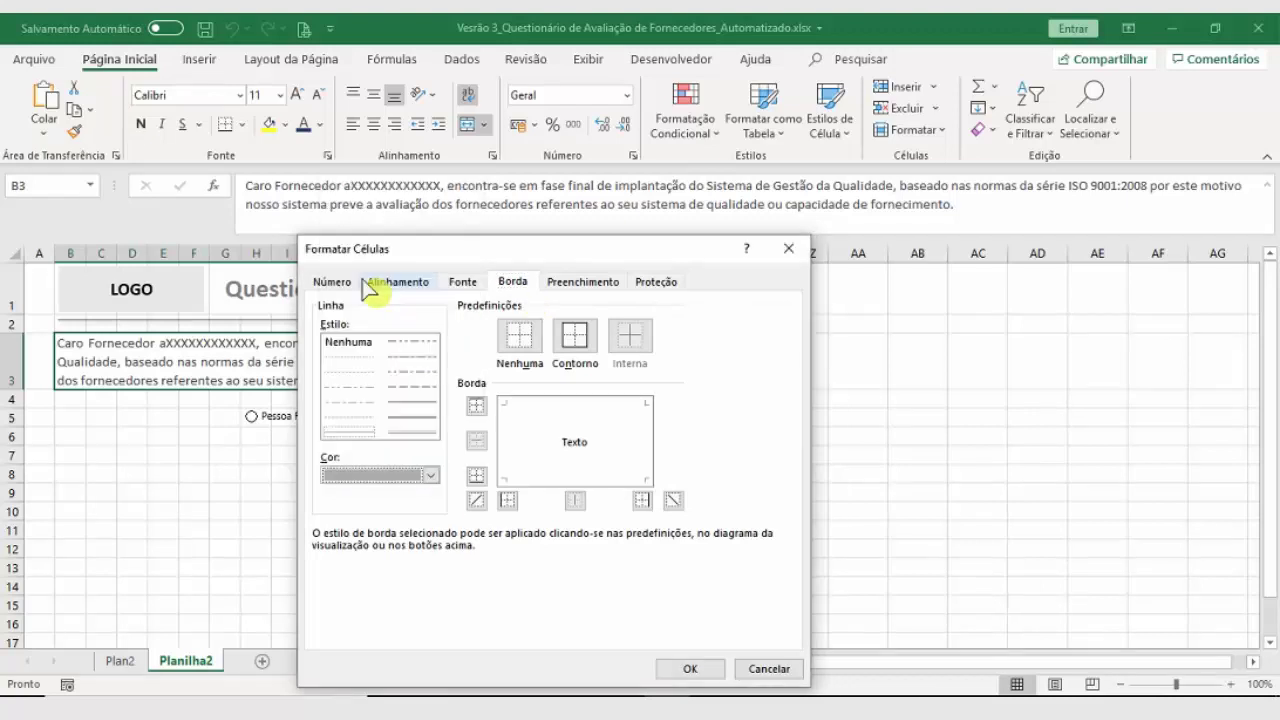
click(590, 336)
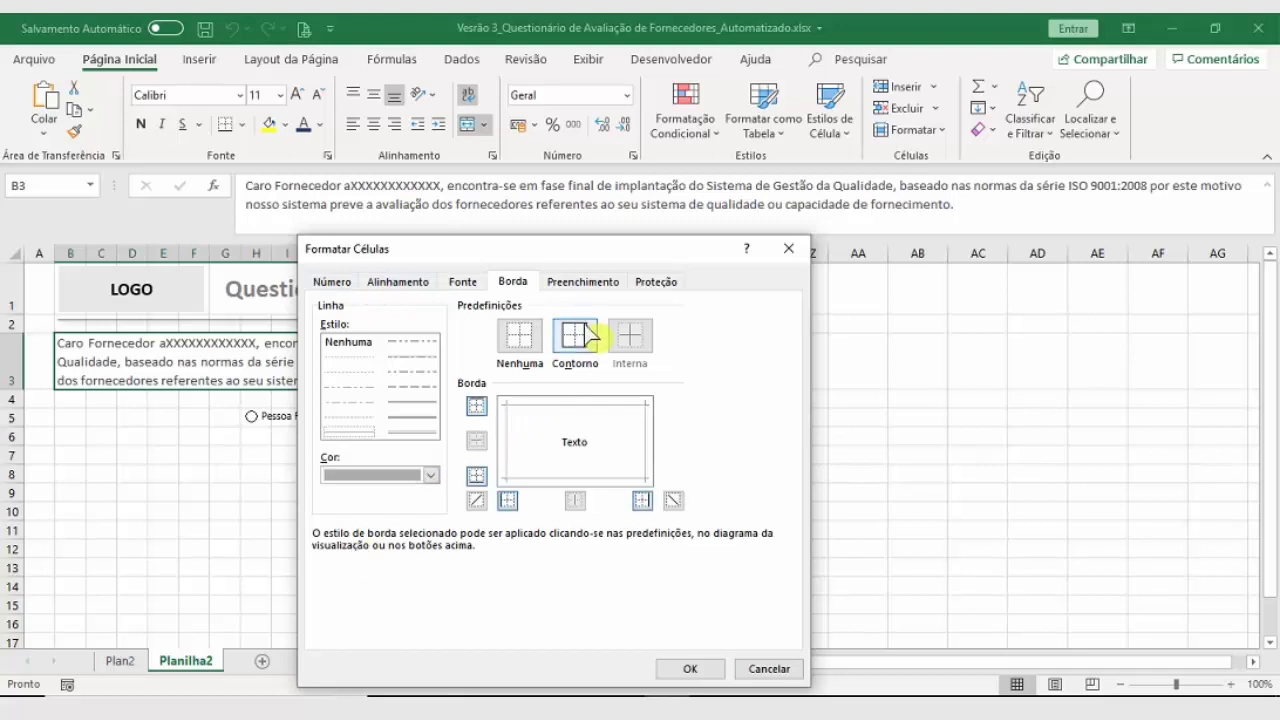
click(690, 668)
click(492, 528)
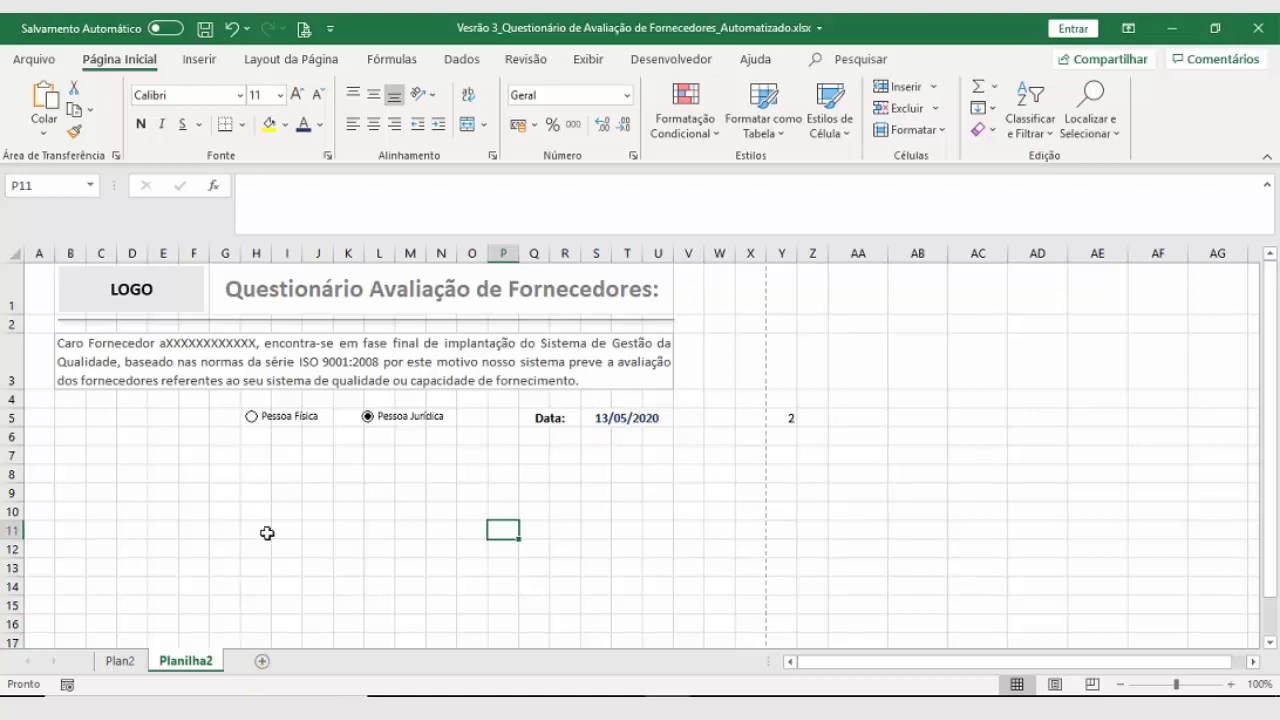
Step: Examine the layout of the "Dados do Fornecedor:" section in Plan2 and return to Planilha2
click(73, 455)
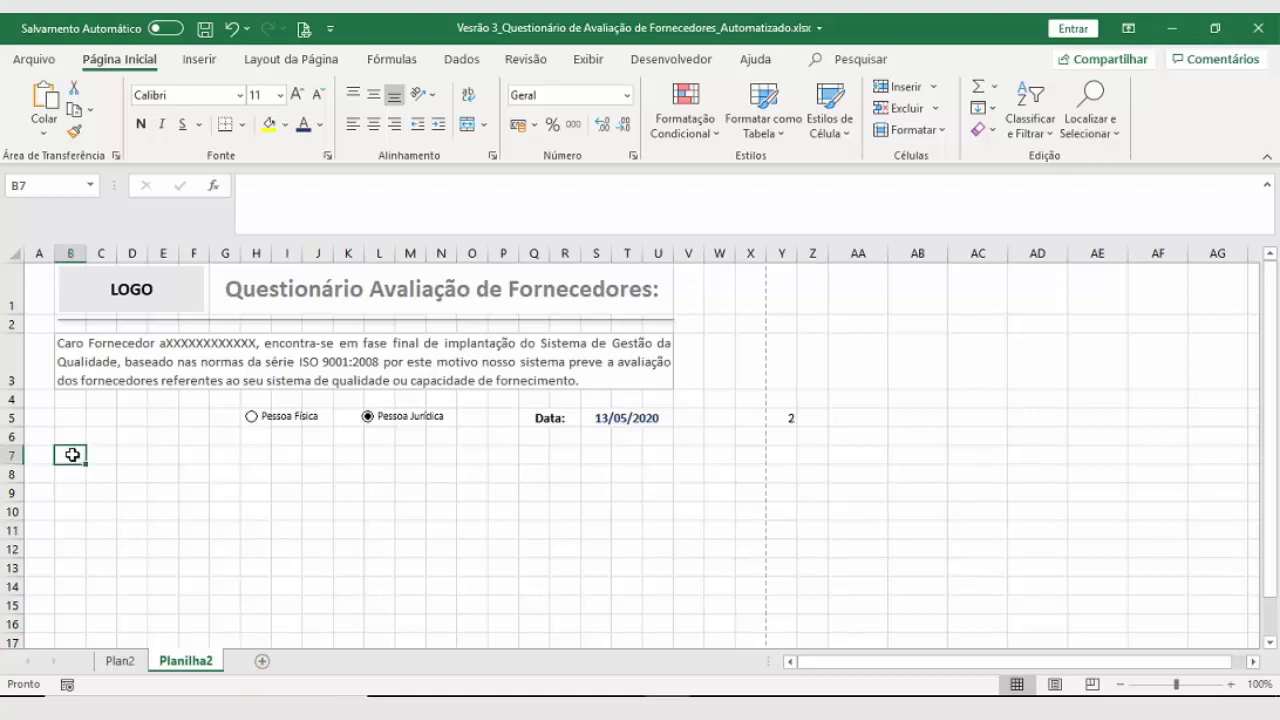
click(120, 661)
scroll(114, 554, down, 2)
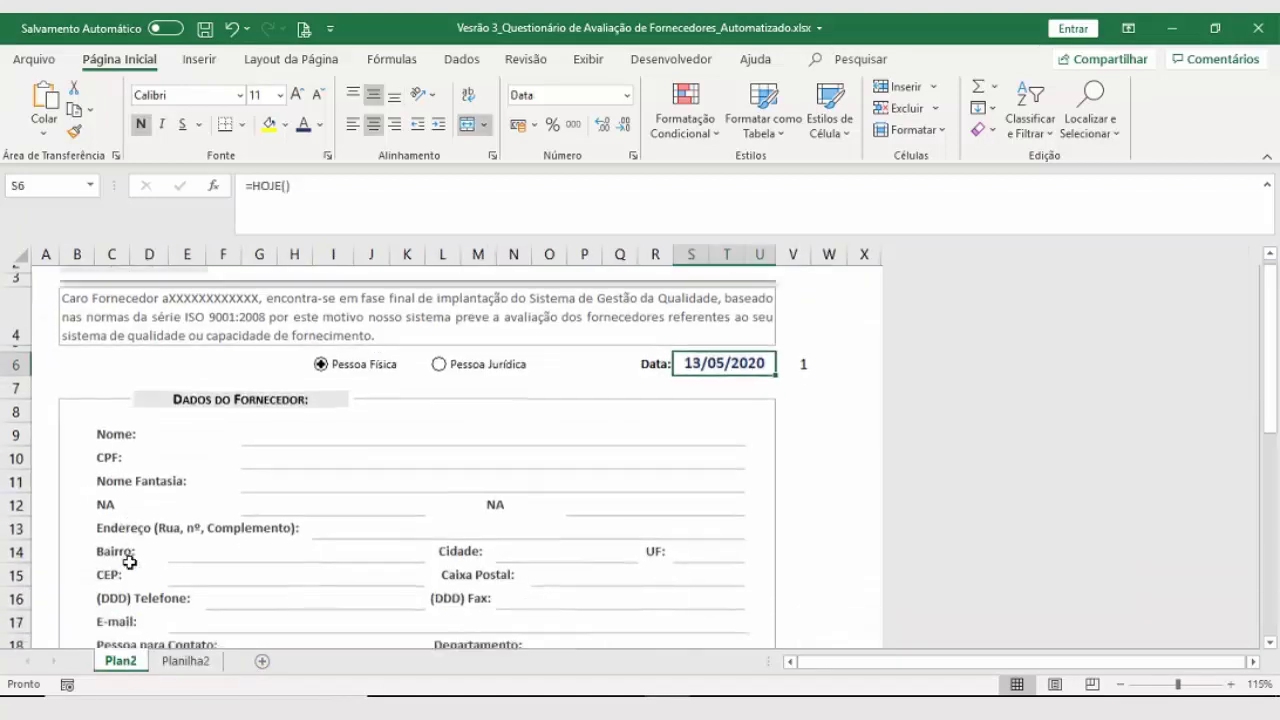
scroll(93, 341, up, 1)
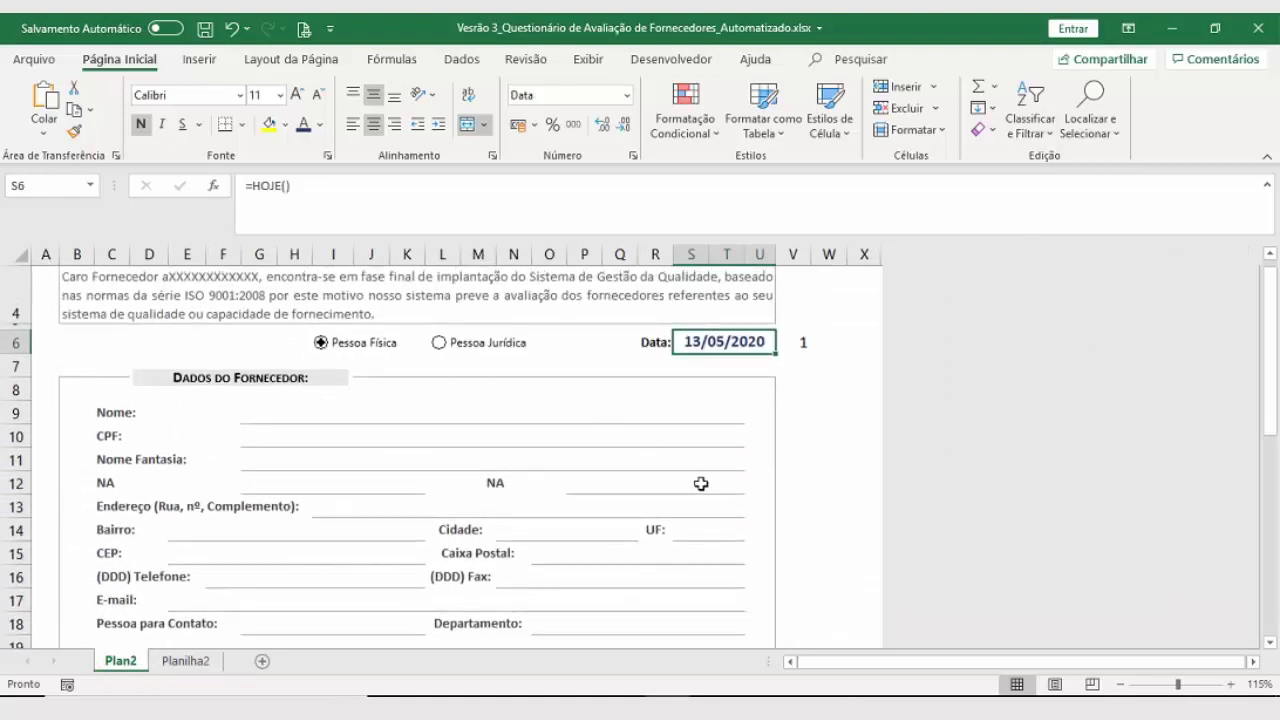
scroll(730, 597, down, 1)
scroll(730, 597, down, 1)
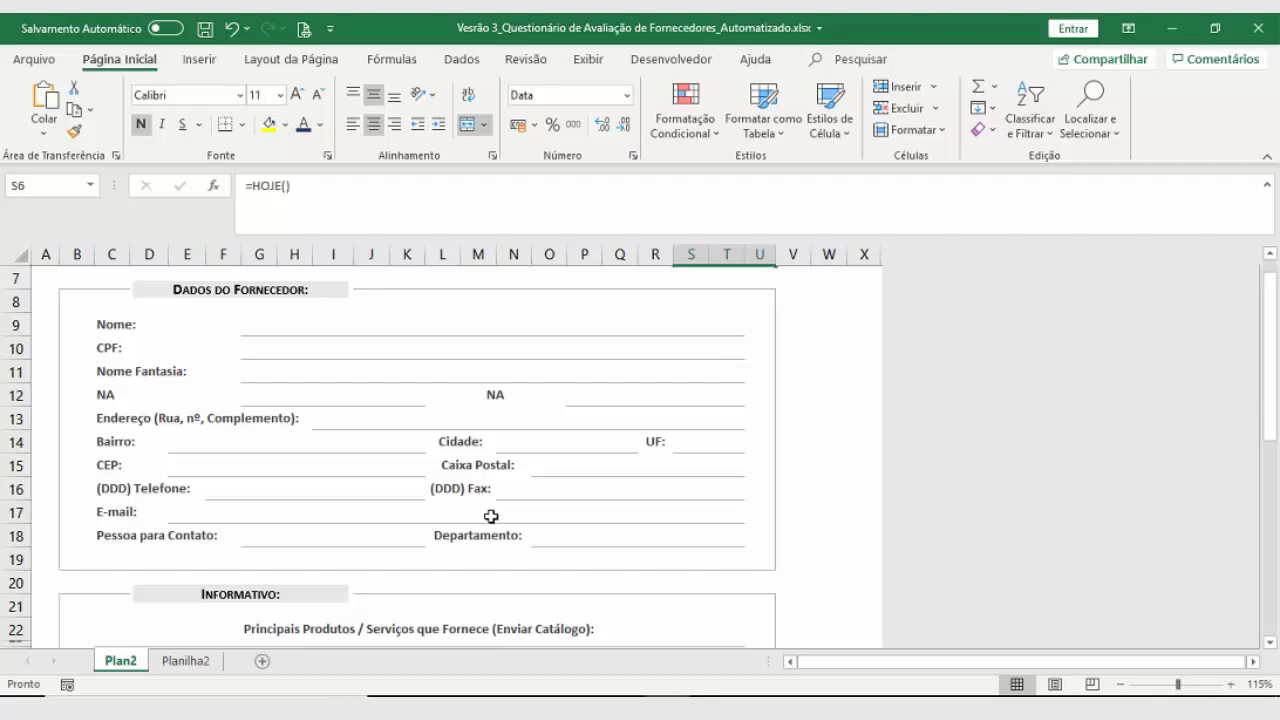
click(190, 662)
click(193, 510)
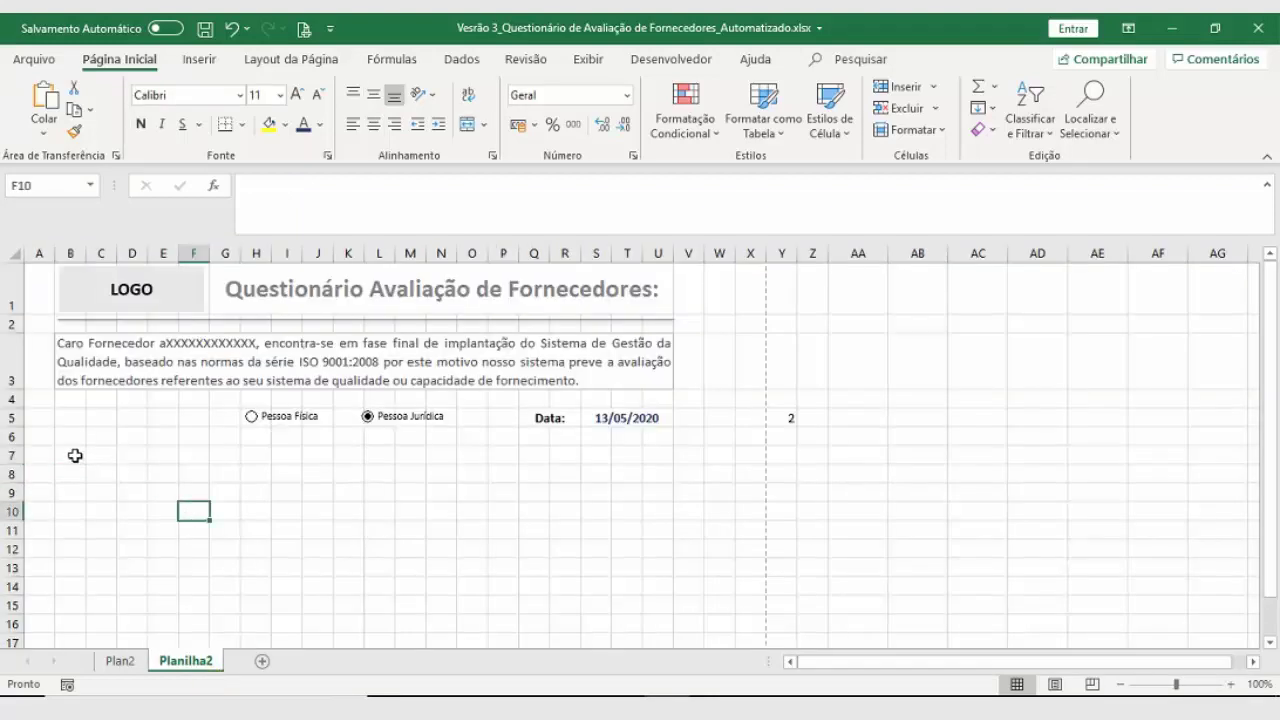
Step: Draw a rectangle shape about 4.34 cm wide and 0.5 cm high along row 7, from column D to column H
click(77, 456)
click(196, 59)
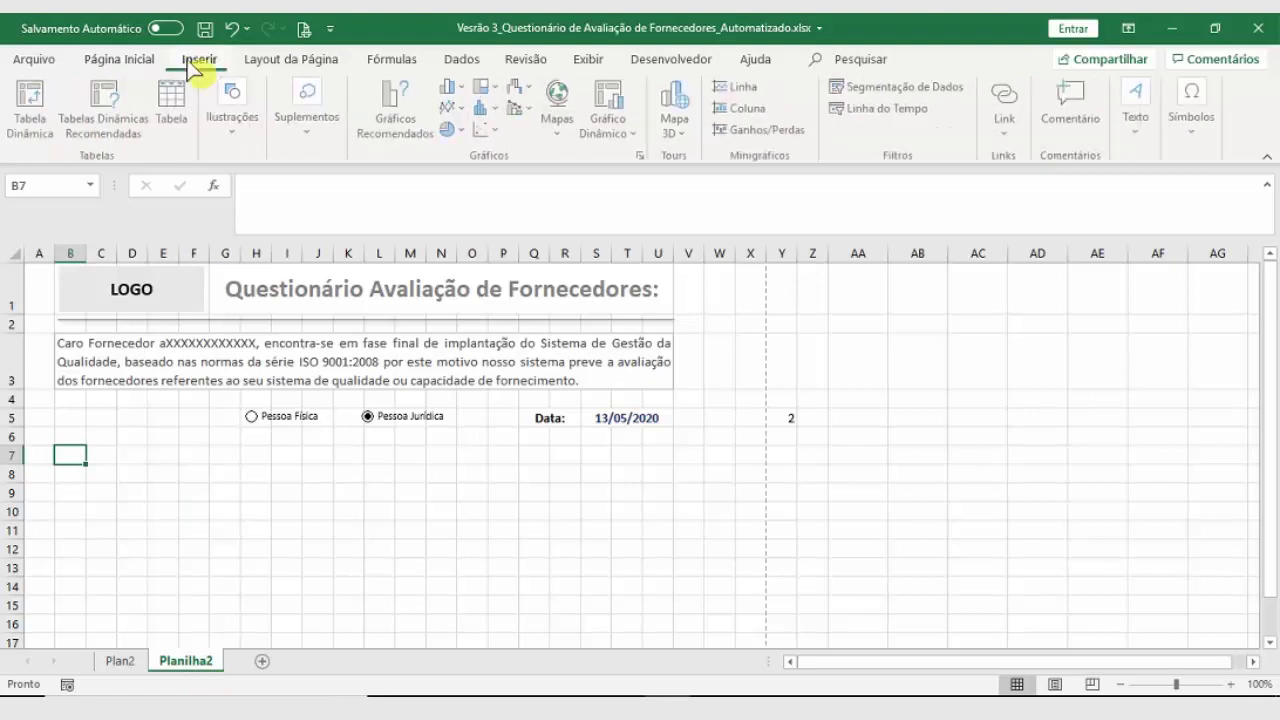
click(234, 132)
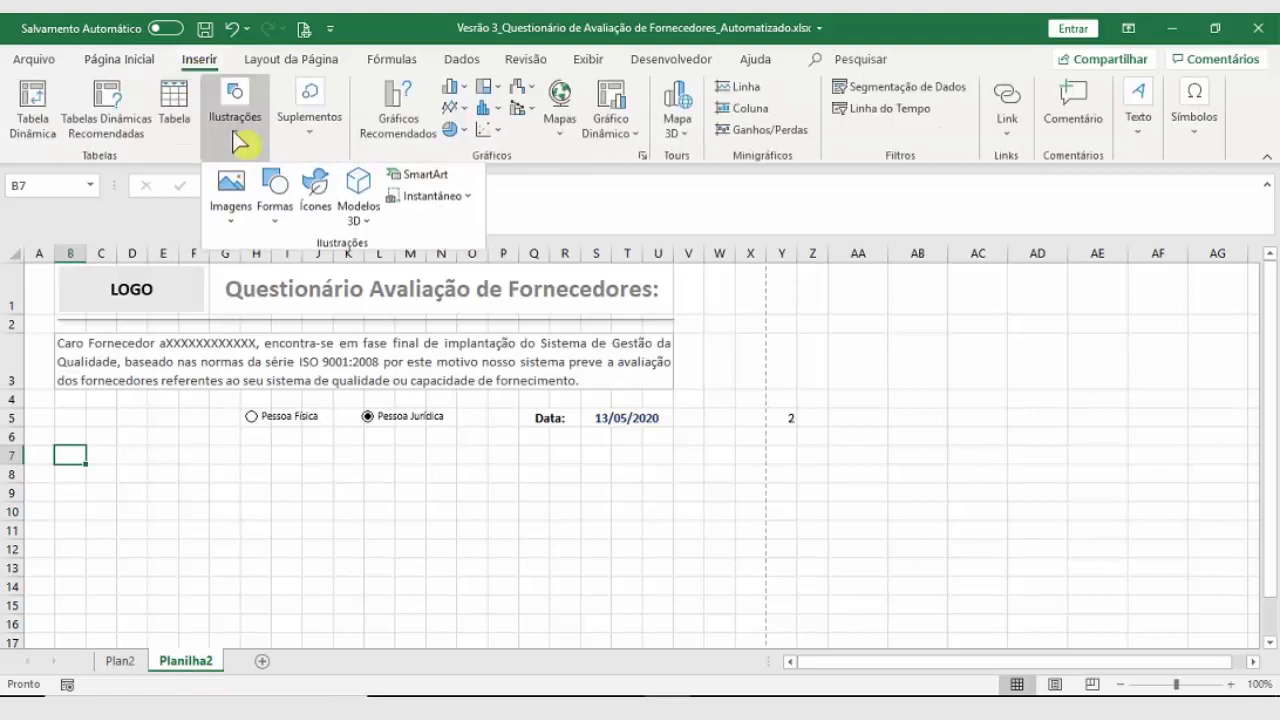
click(278, 200)
click(328, 272)
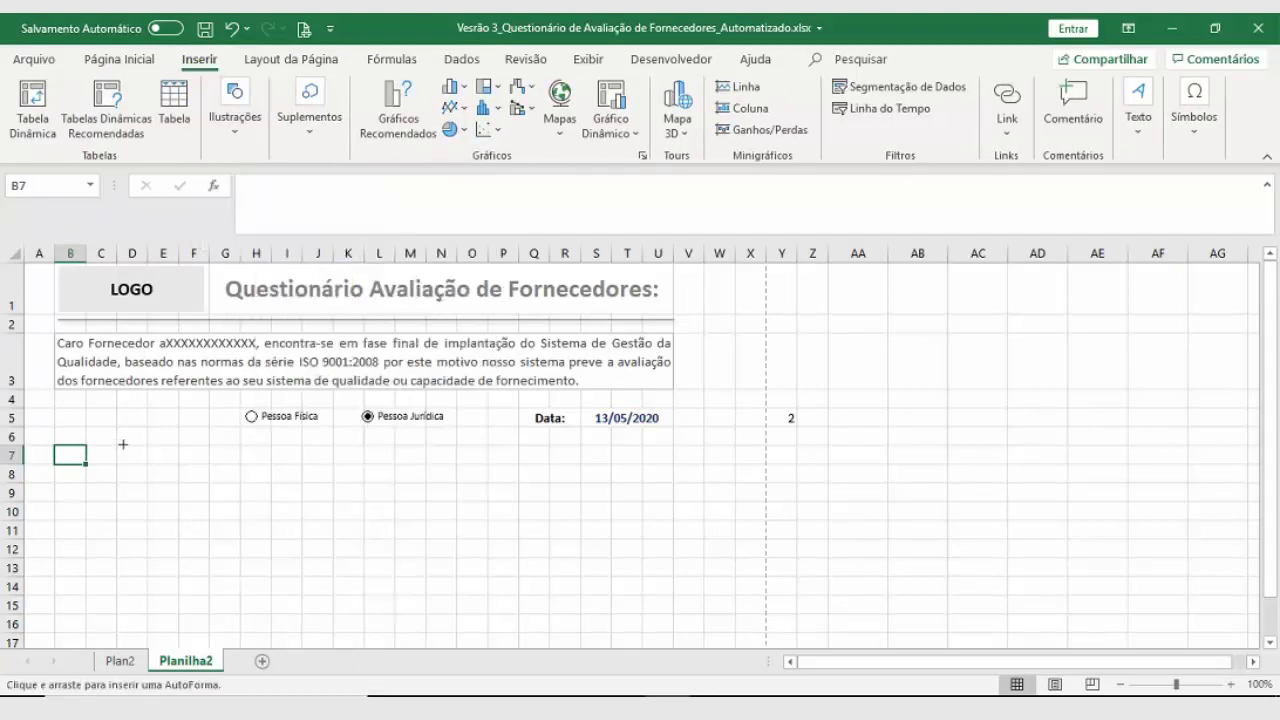
drag(122, 445, 277, 461)
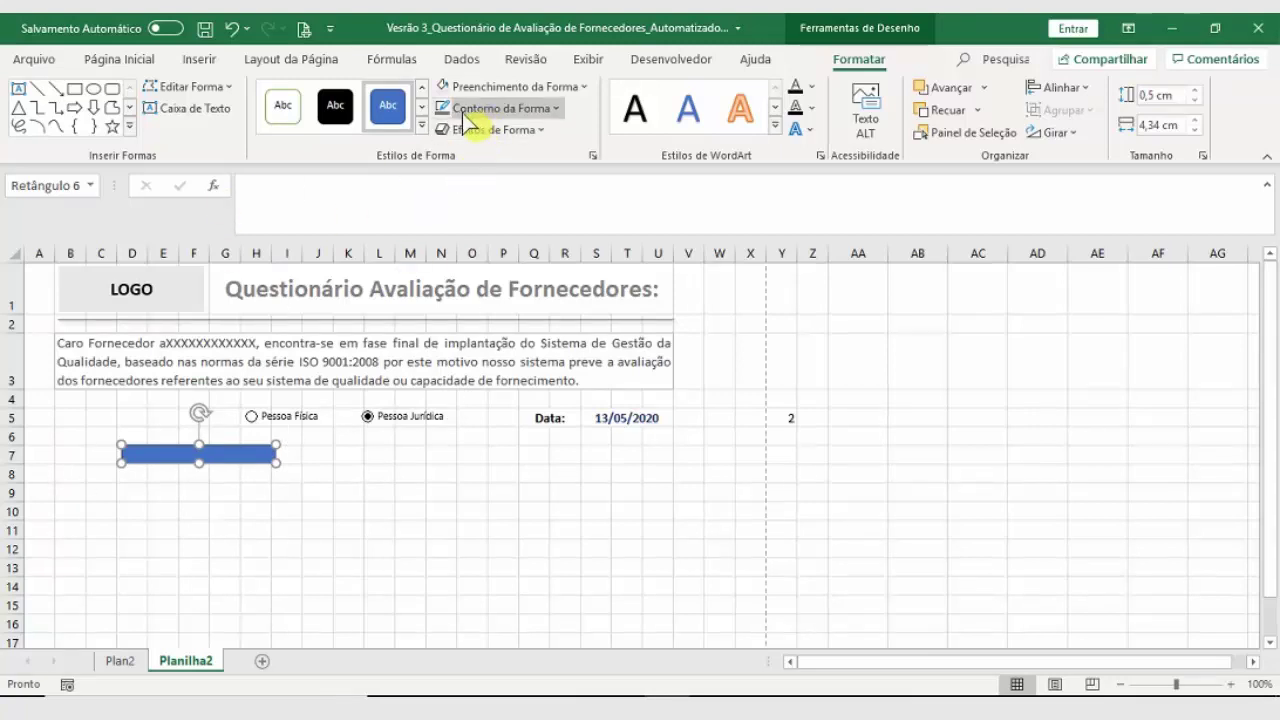
Step: Check the size of the "Dados do Fornecedor:" shape in Plan2 and set the Planilha2 rectangle's width to 5,31 cm
click(115, 662)
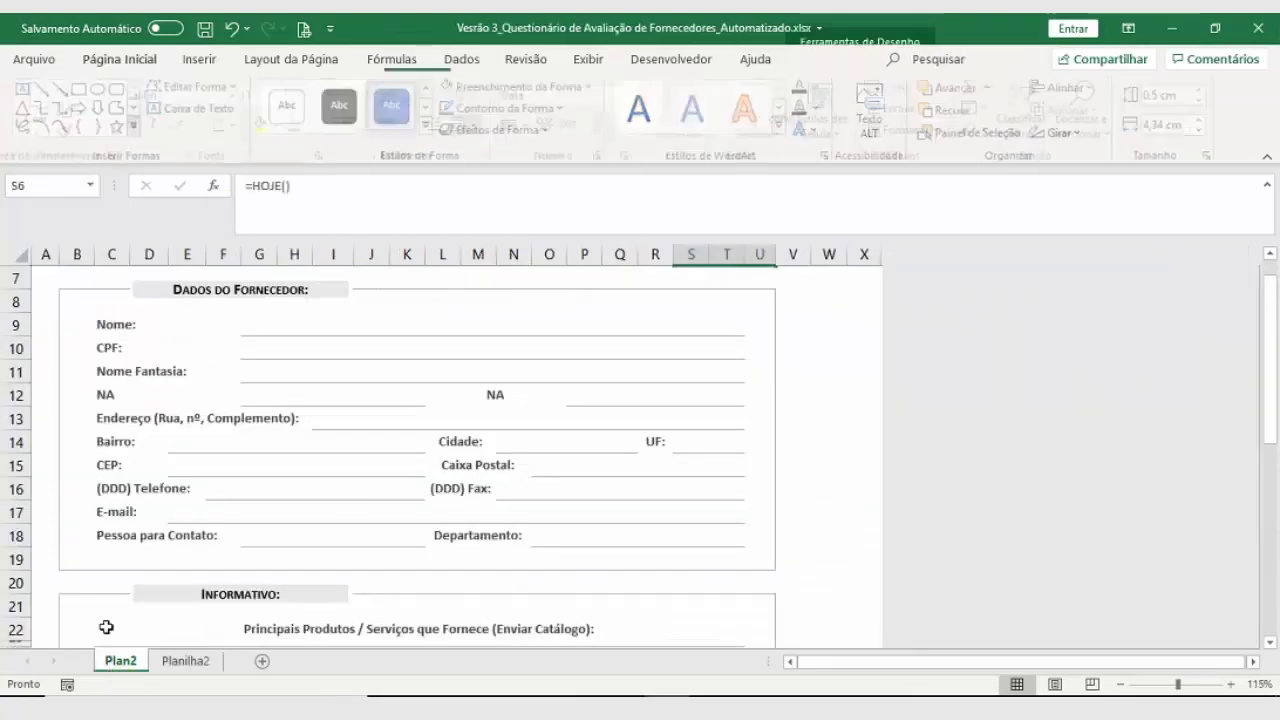
click(329, 294)
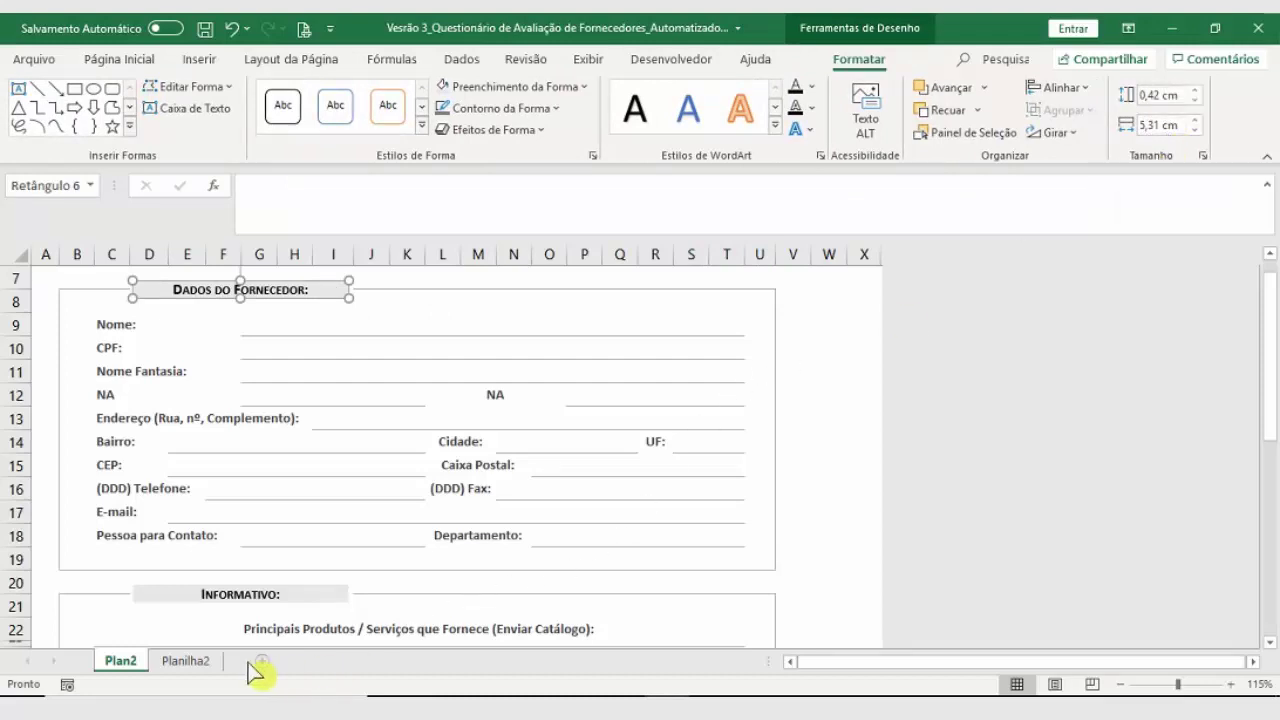
click(200, 661)
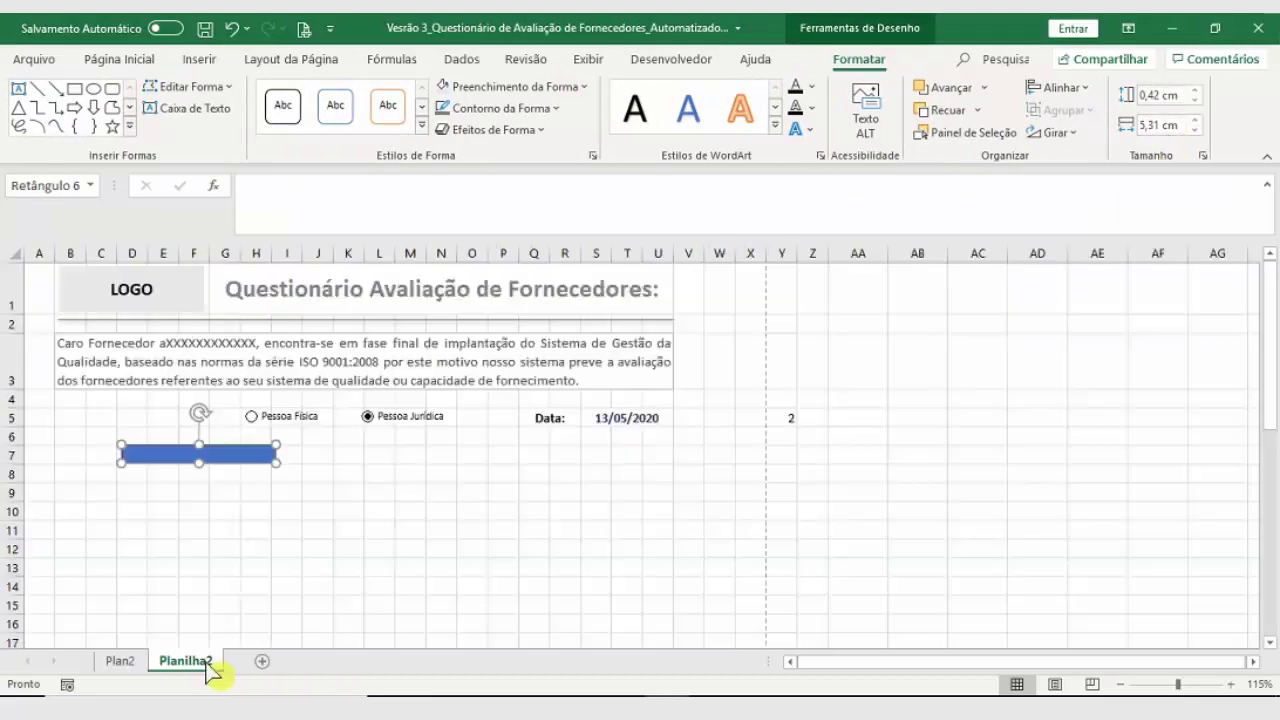
click(1156, 100)
click(1160, 125)
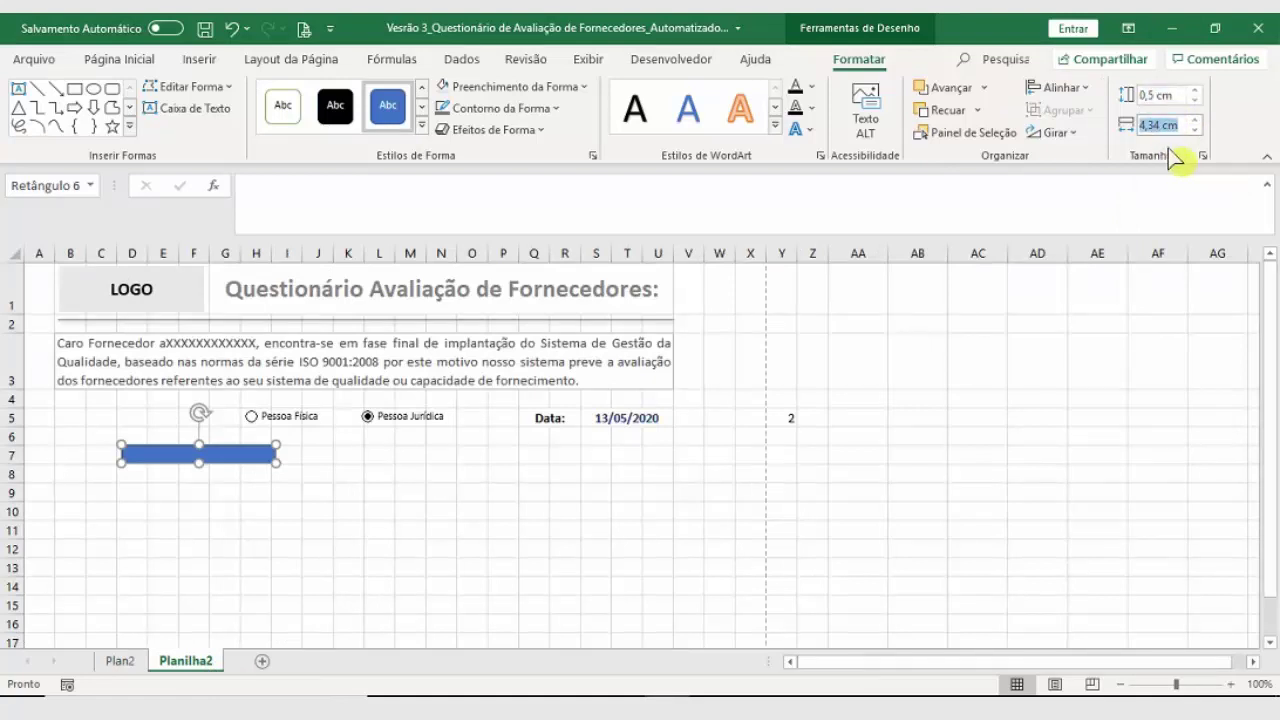
text(5,31)
key(Return)
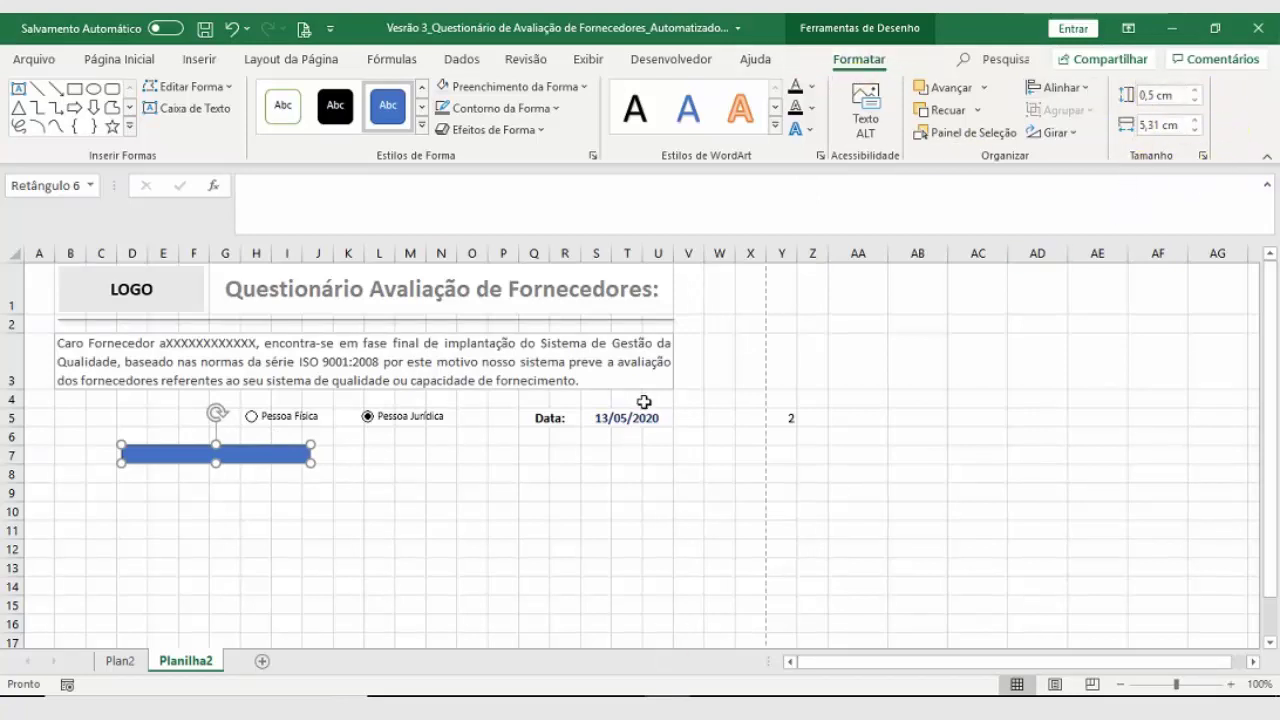
Step: Fill the rectangle in row 7 with a gray theme color
click(345, 558)
click(203, 456)
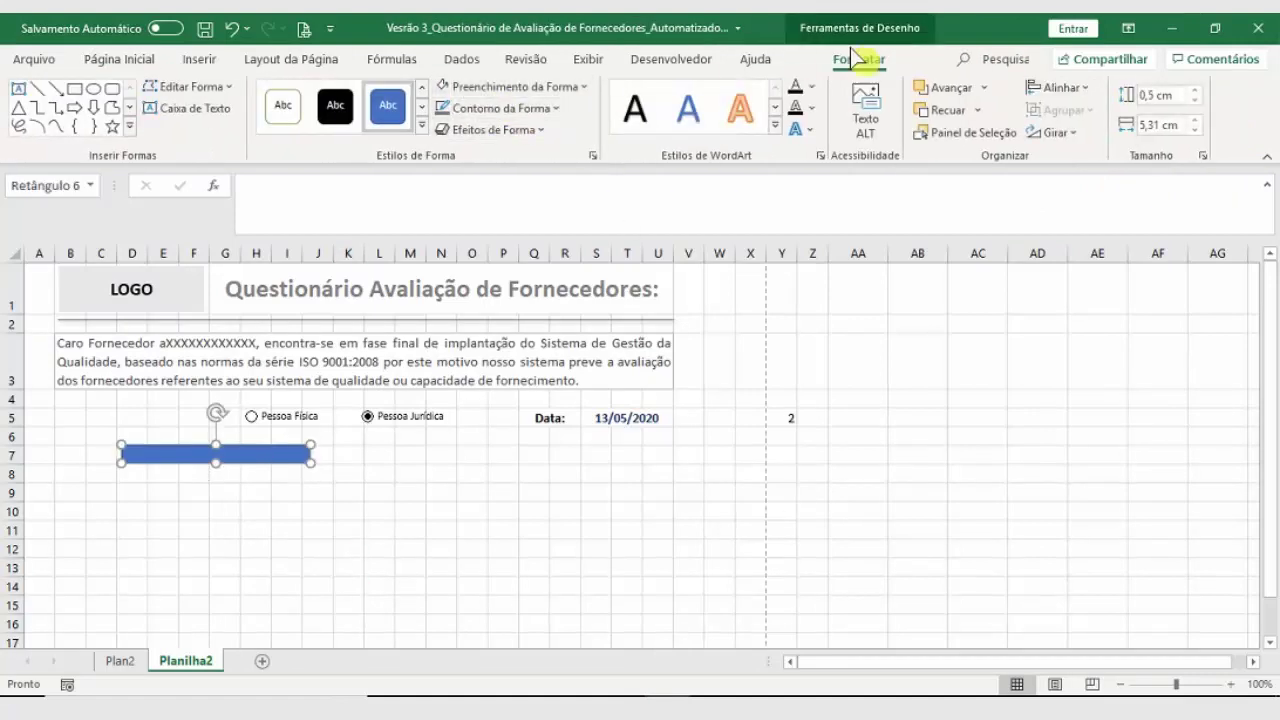
click(467, 88)
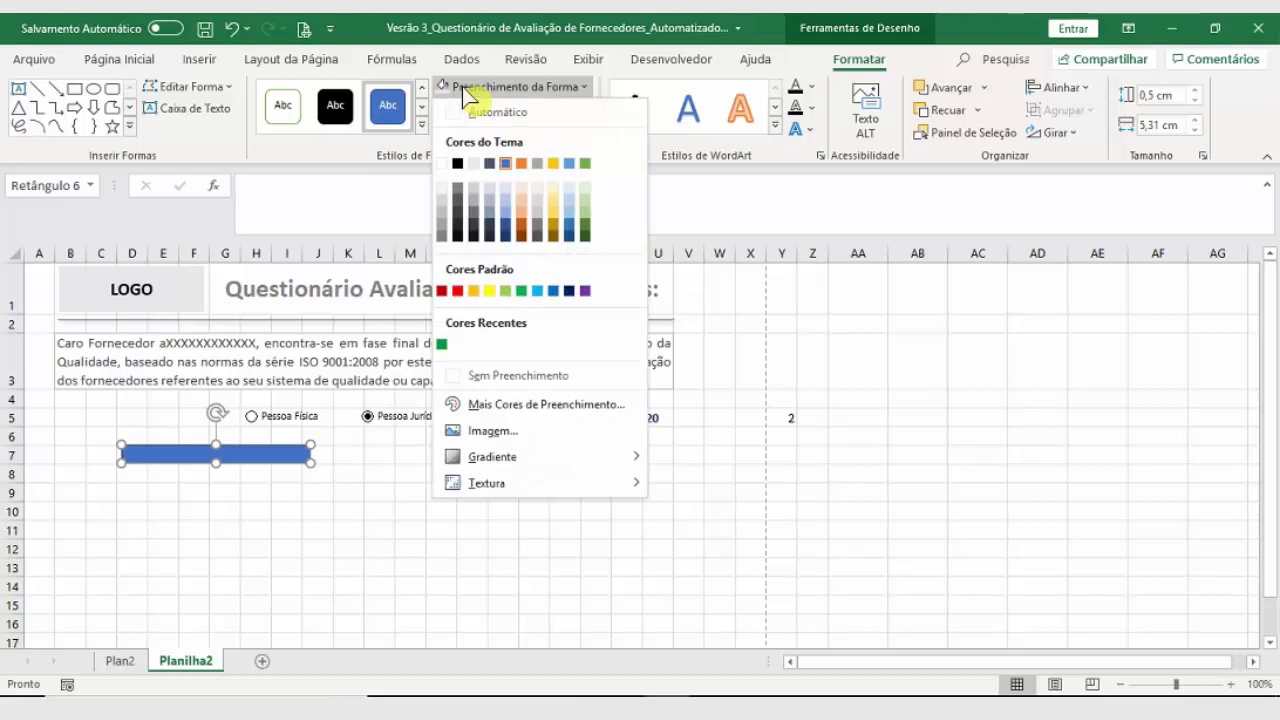
click(474, 192)
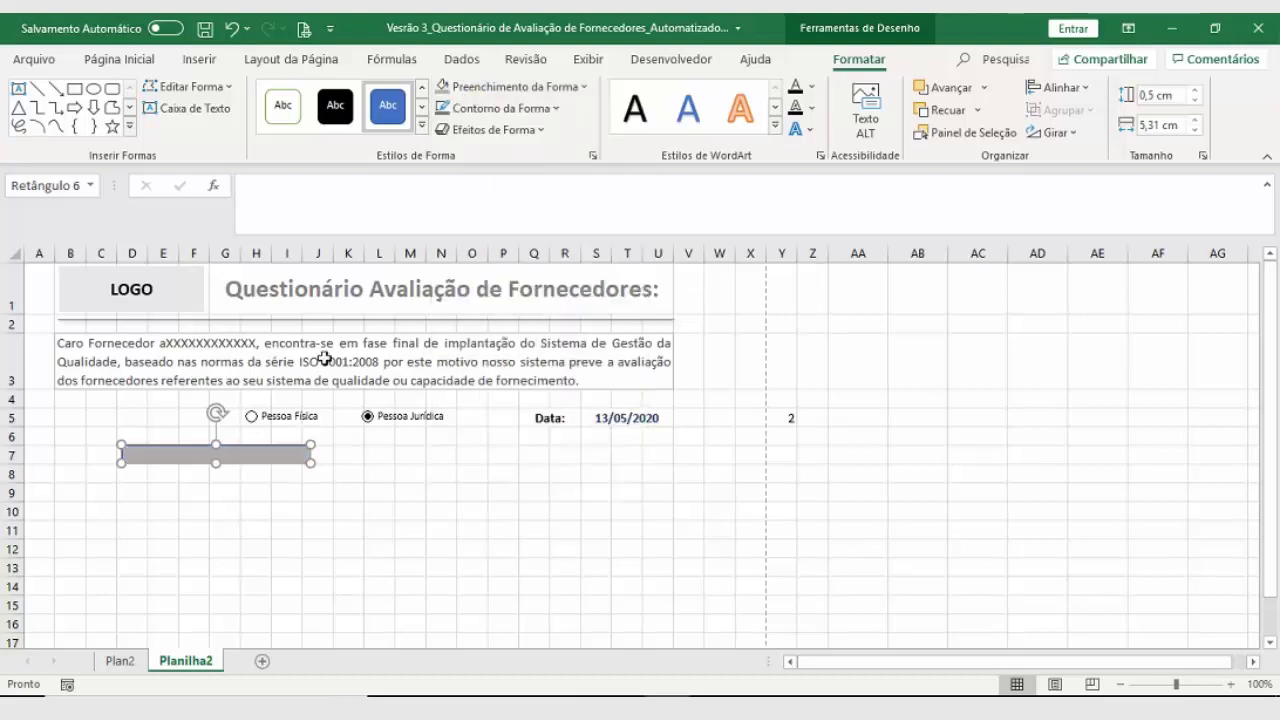
Step: Remove the outline from the gray rectangle in row 7
click(498, 108)
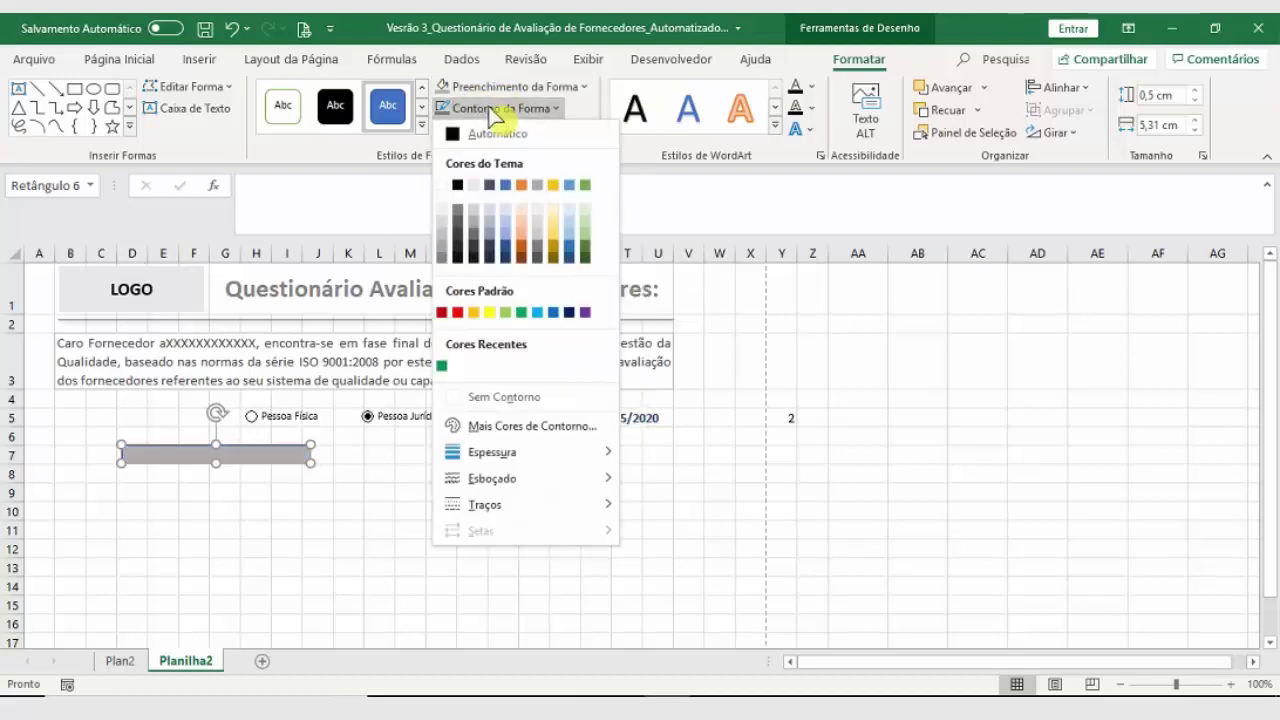
click(492, 397)
click(286, 510)
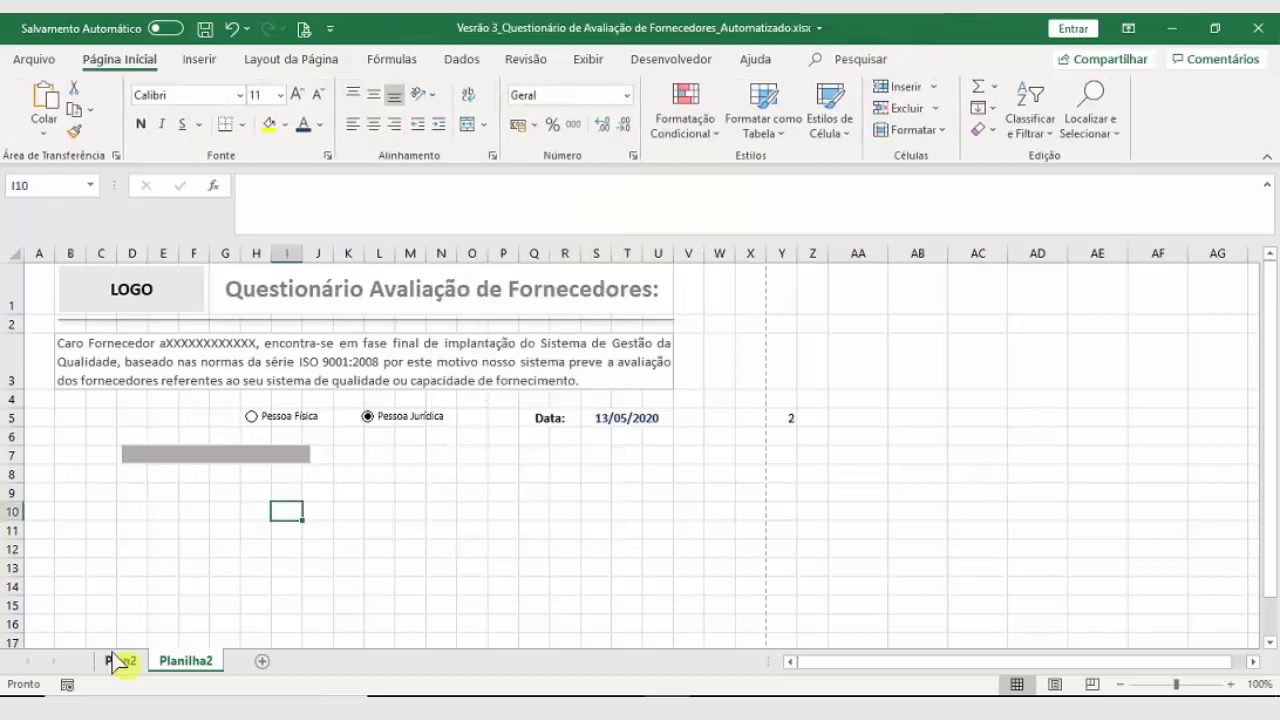
Step: Check the fill of the "Dados do Fornecedor:" shape in Plan2 and fill the Planilha2 rectangle with the matching light gray theme color
click(118, 661)
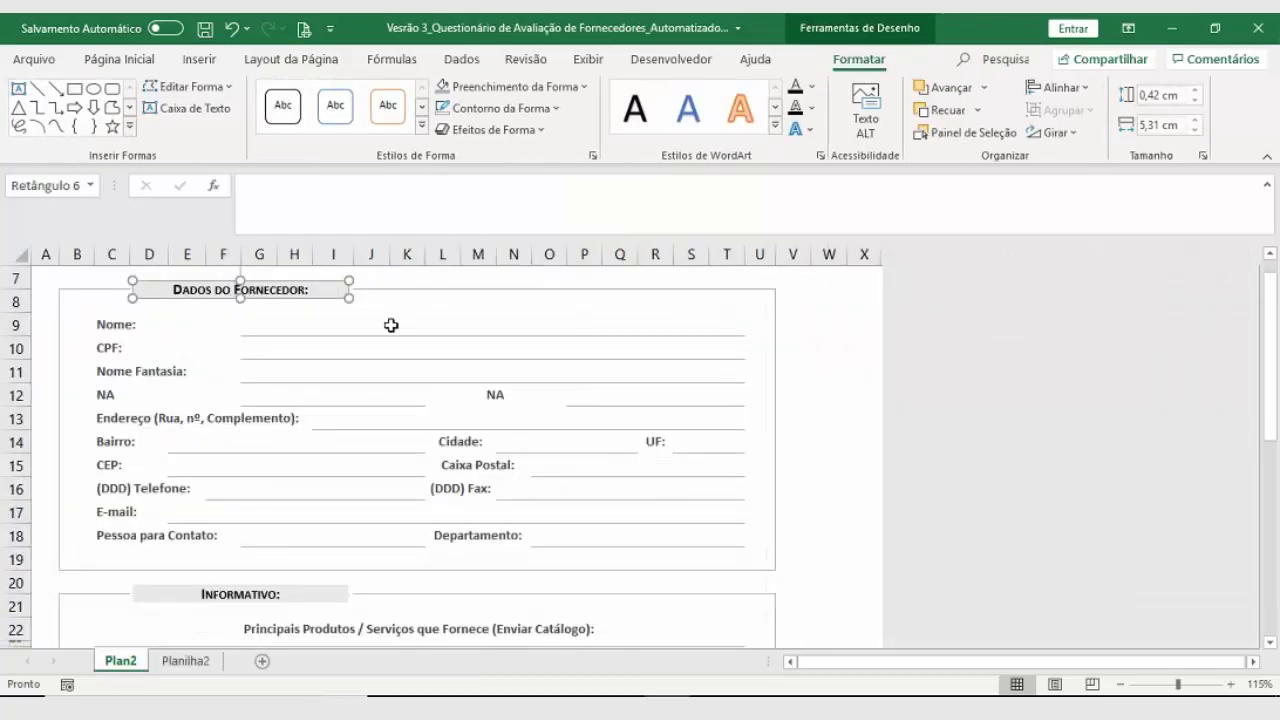
click(482, 89)
click(482, 89)
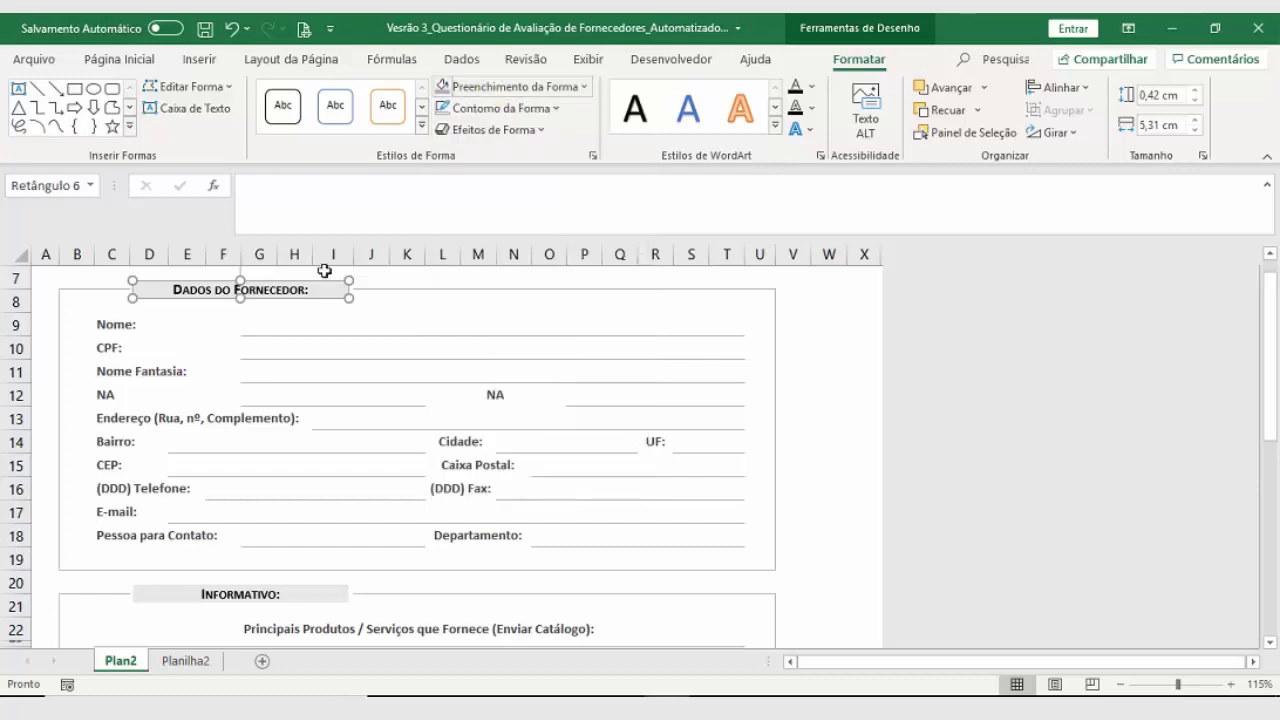
click(185, 661)
click(277, 452)
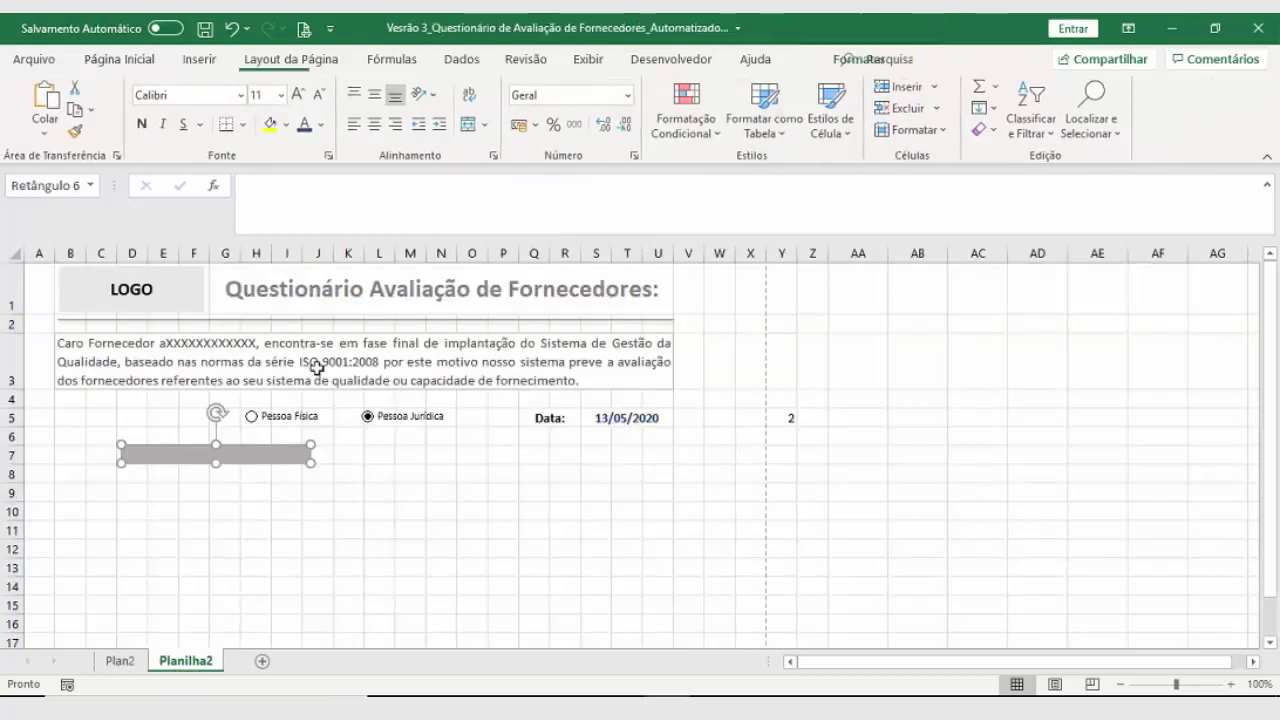
click(565, 88)
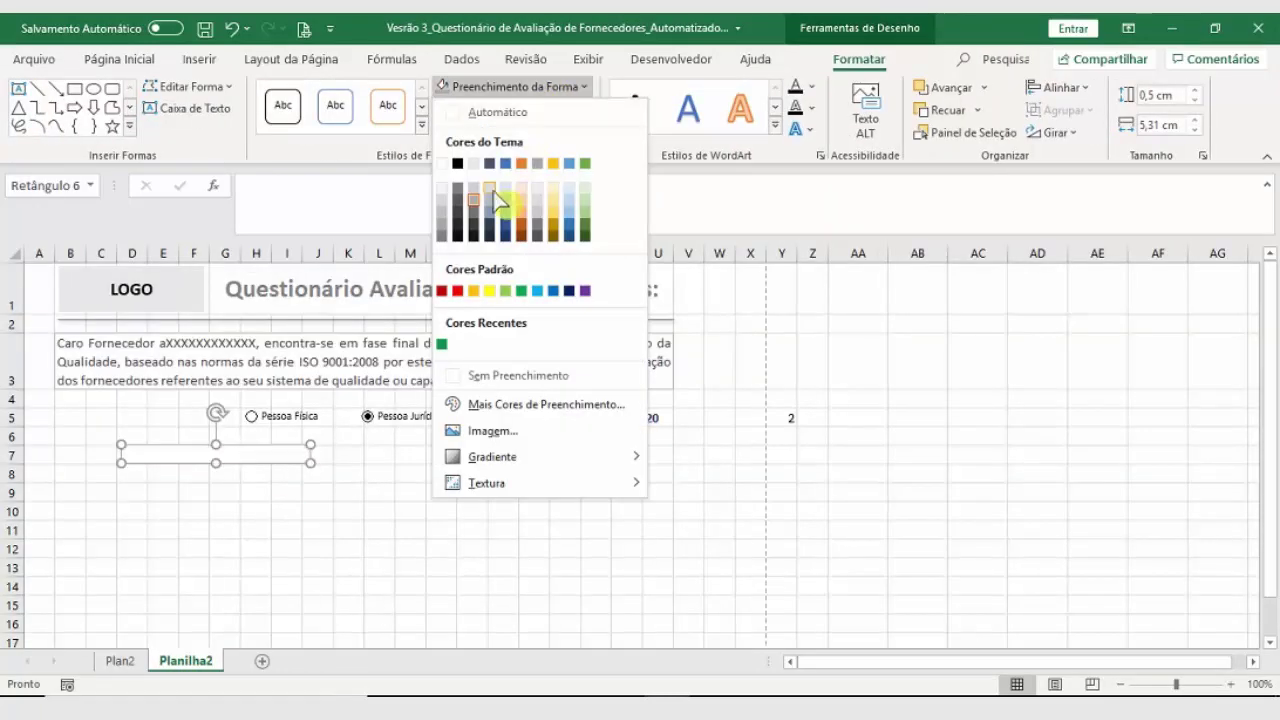
click(474, 168)
click(348, 511)
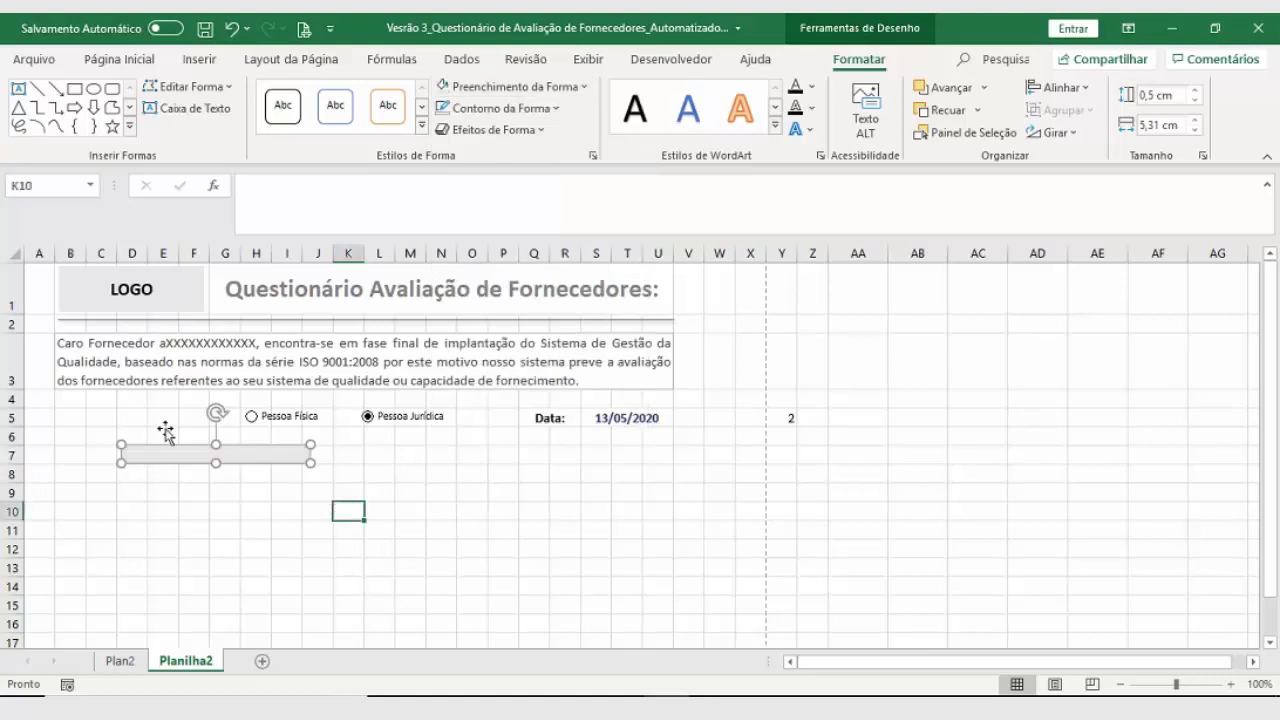
Step: Compare the rectangle with the Plan2 heading and set the Planilha2 rectangle's font color to Automático
click(194, 460)
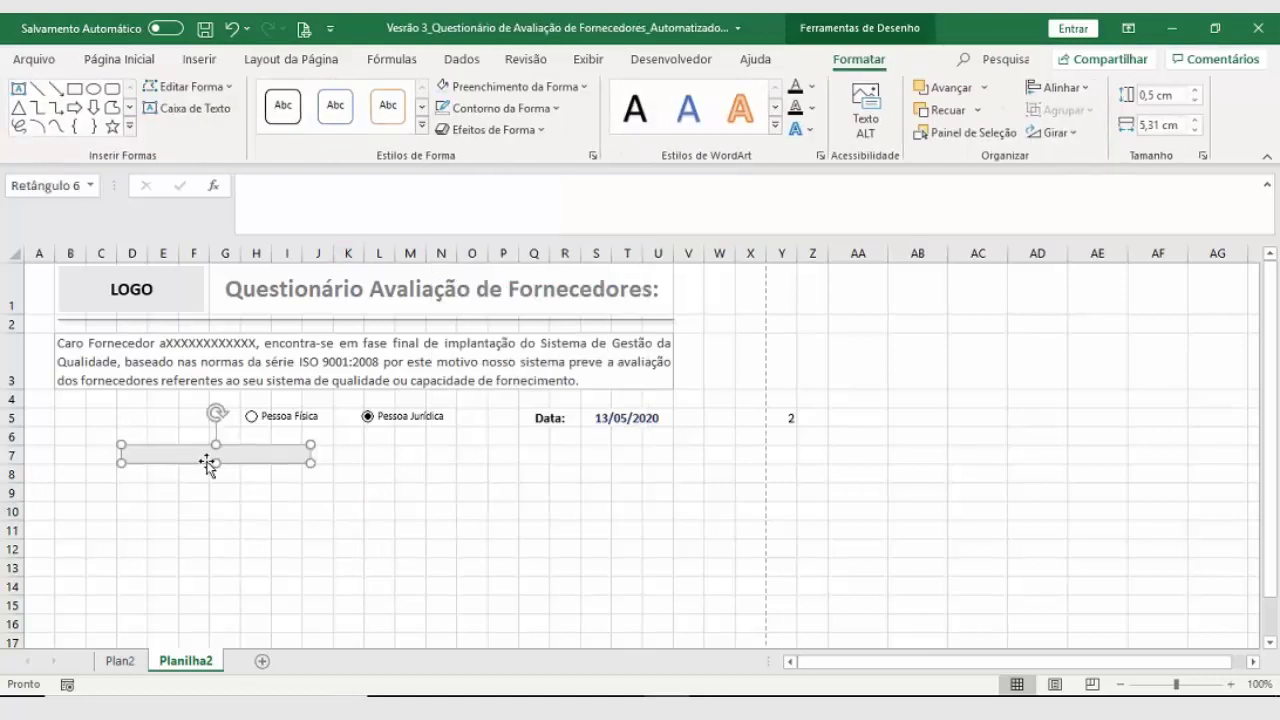
click(121, 660)
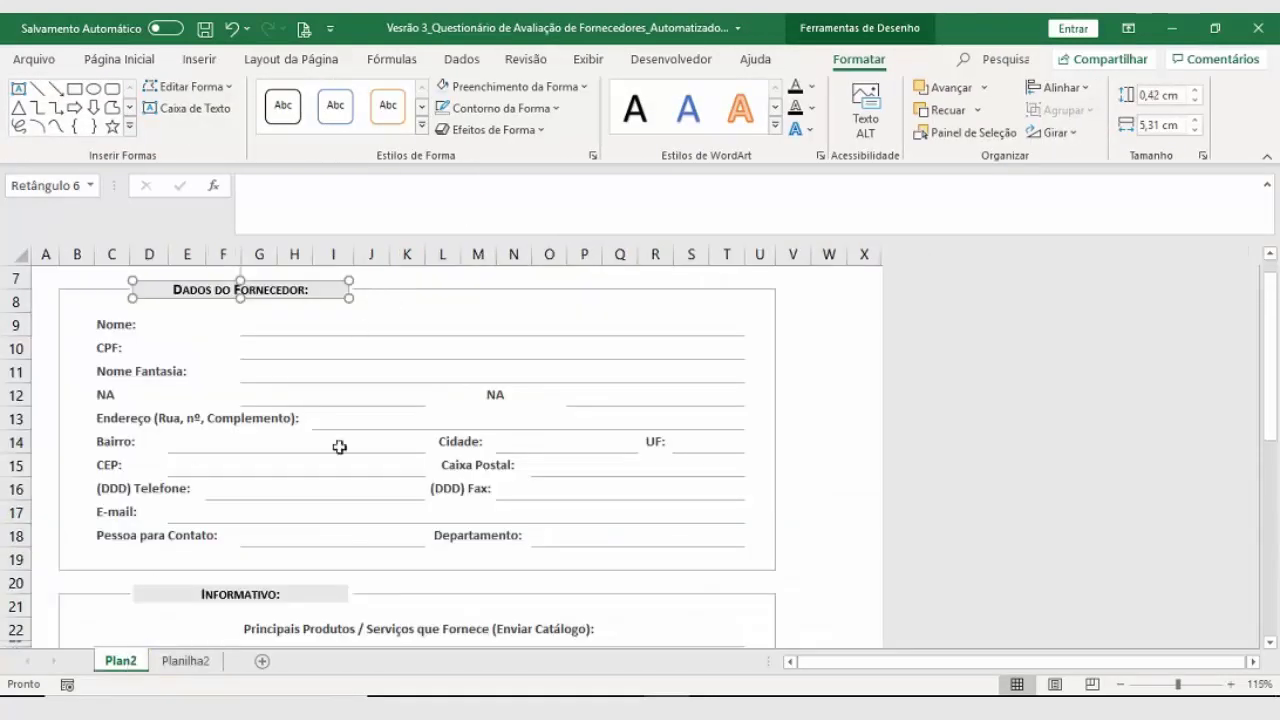
click(185, 661)
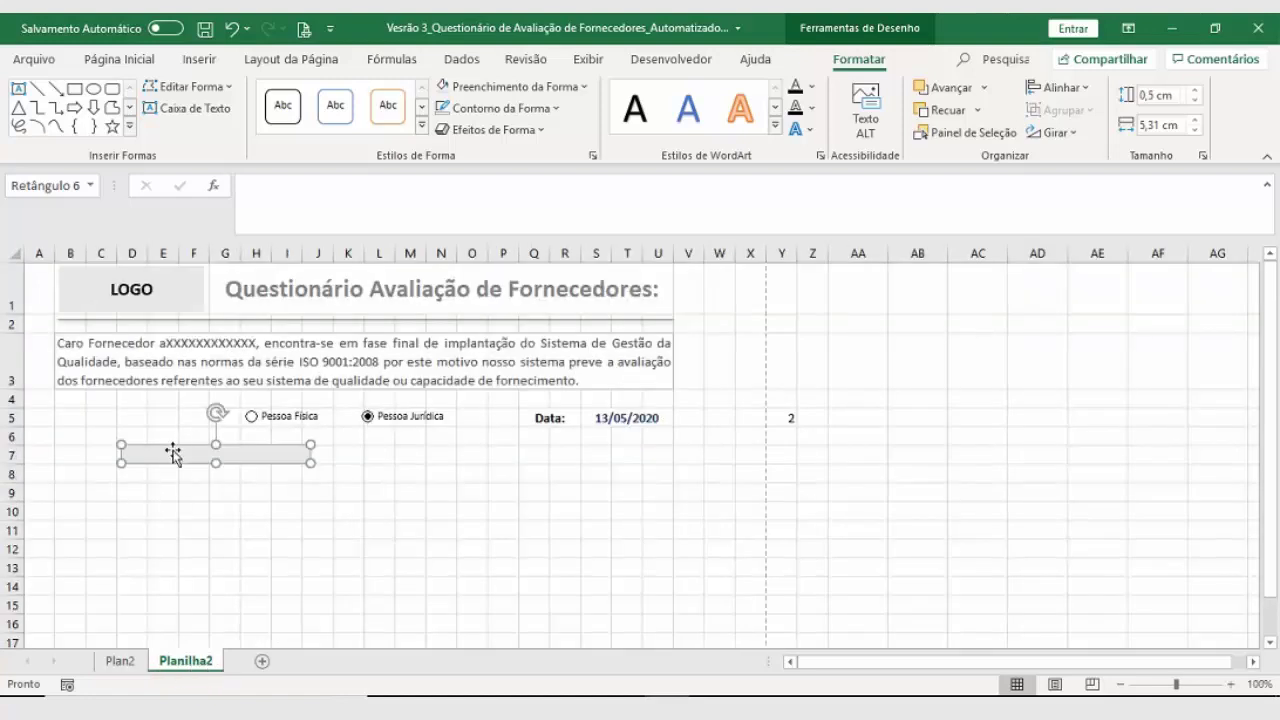
click(135, 59)
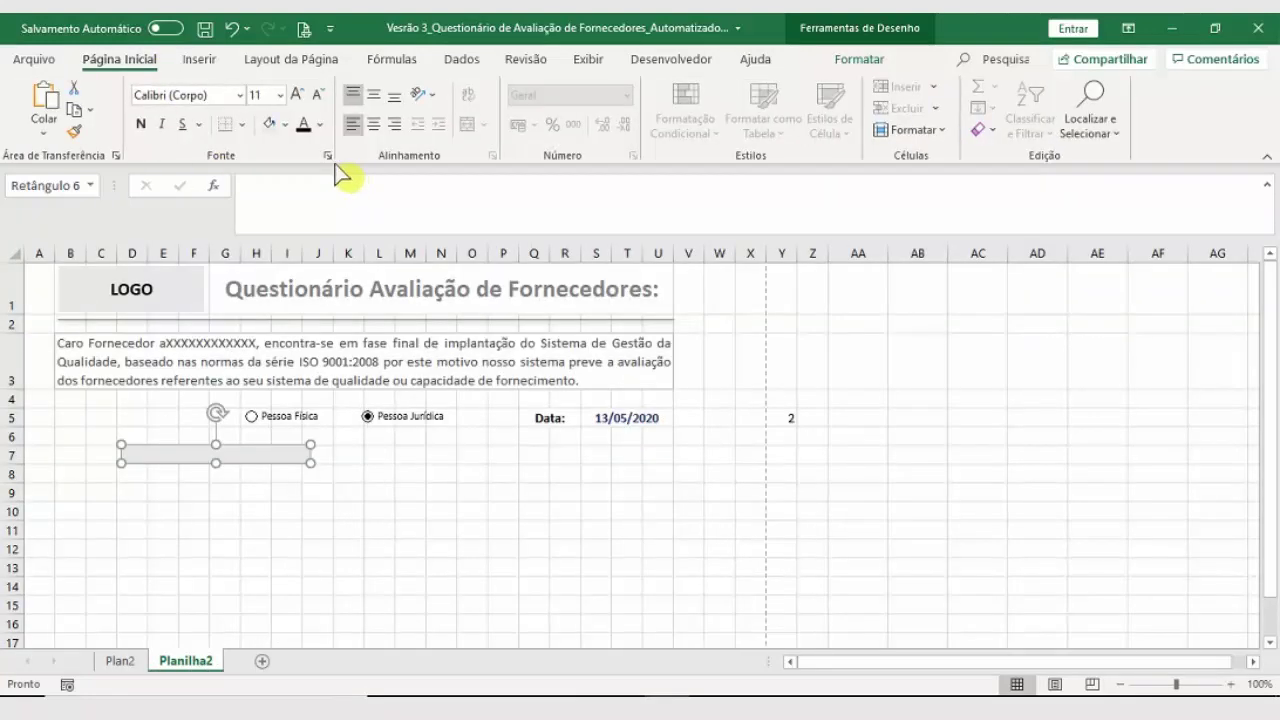
click(320, 125)
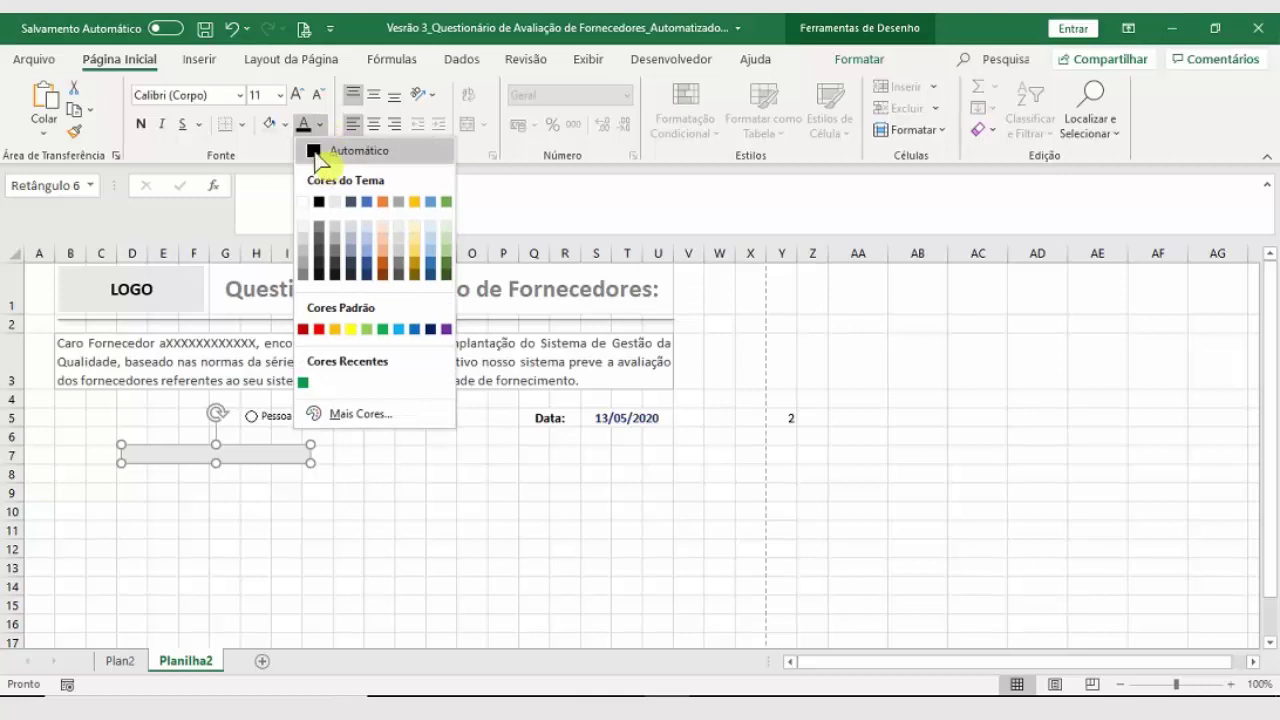
click(316, 152)
Step: Apply the Versalete effect and the Negrito font style to the rectangle's text
click(327, 155)
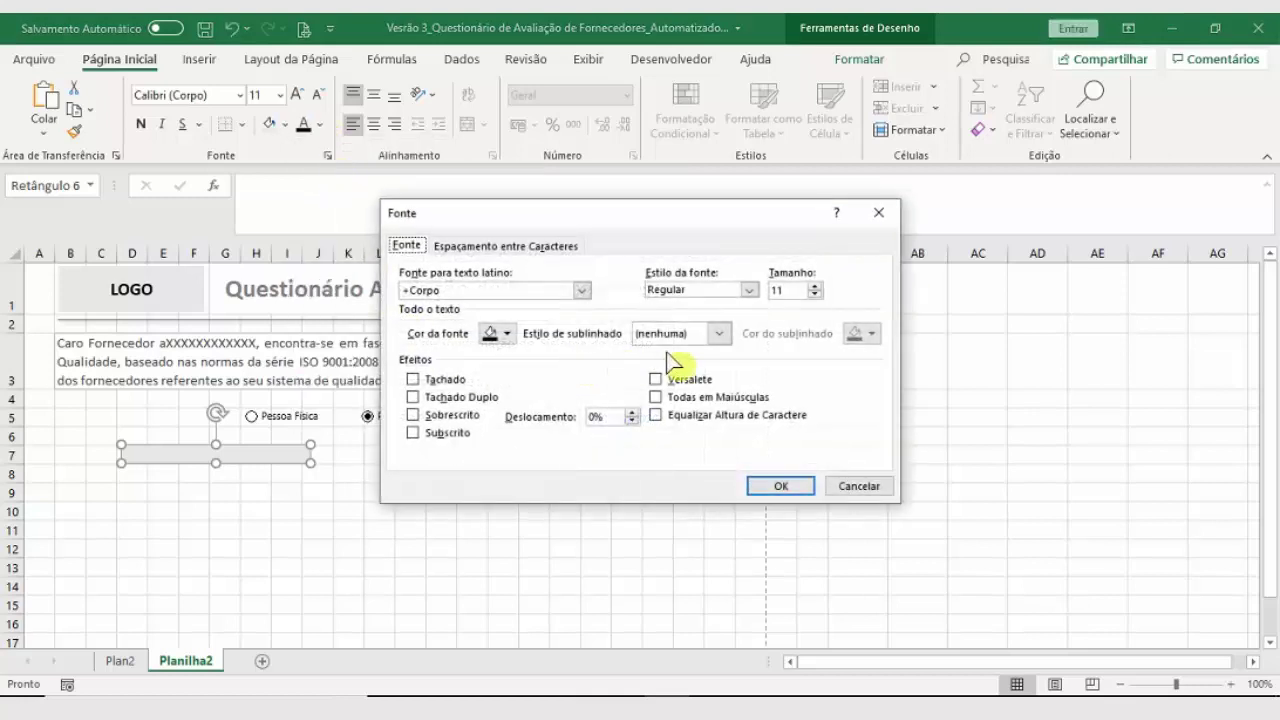
click(657, 381)
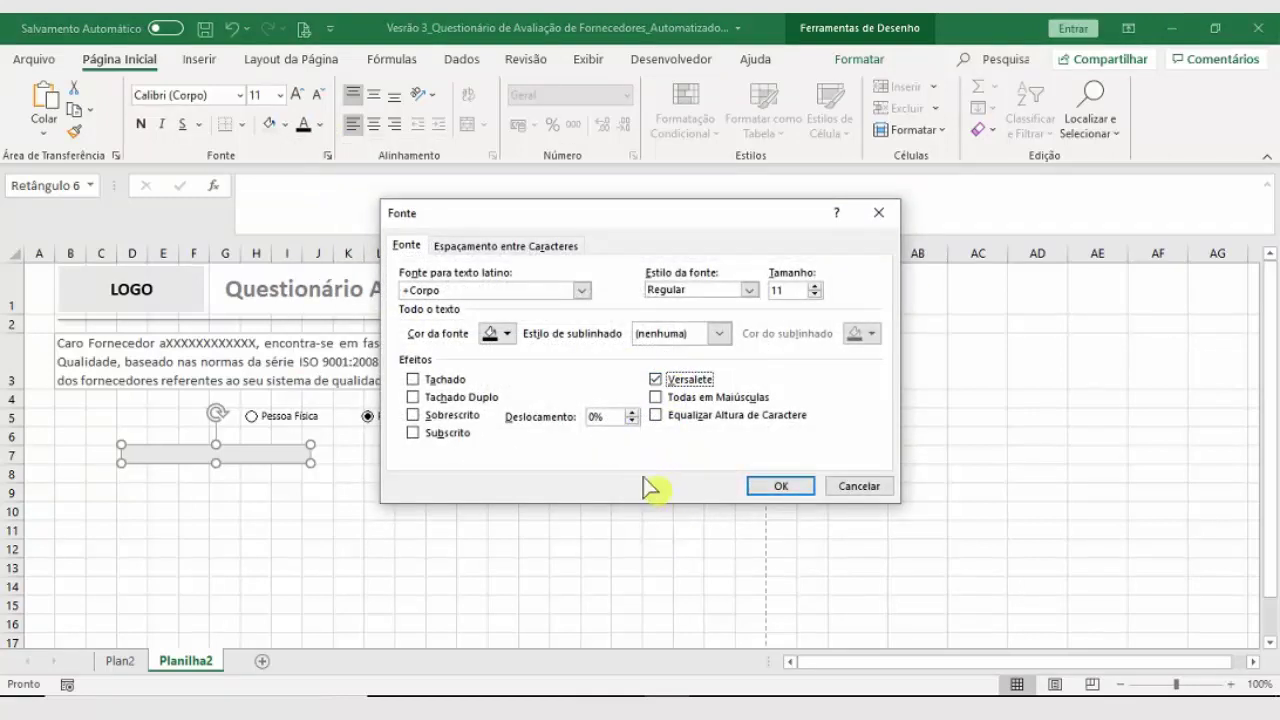
click(749, 290)
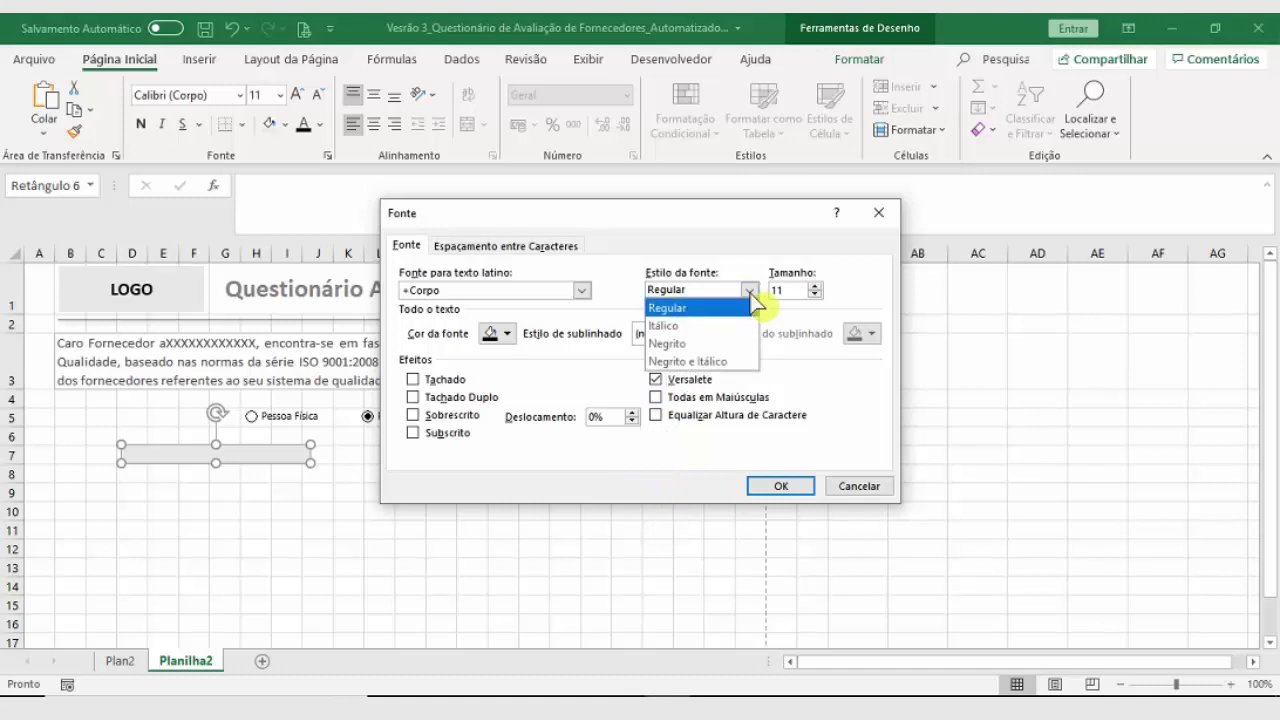
click(674, 345)
click(785, 487)
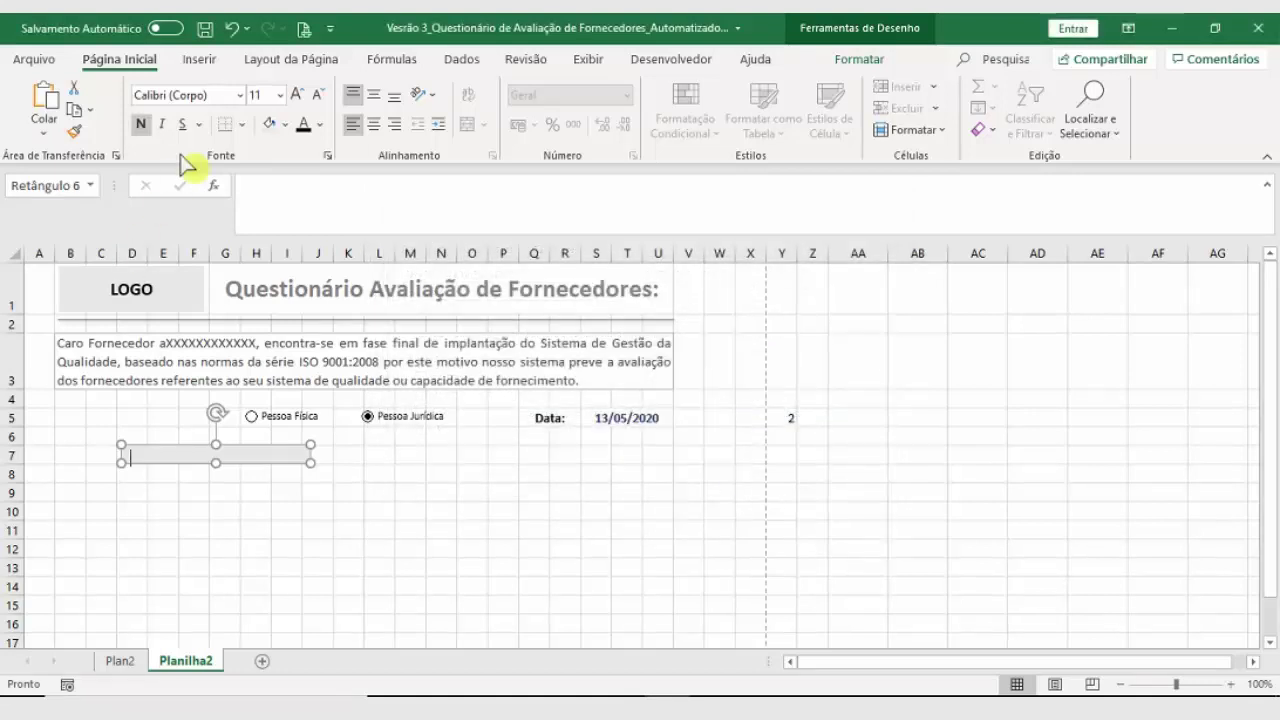
Step: Review the rectangle's font color, style and Versalete effect in the font settings
click(319, 124)
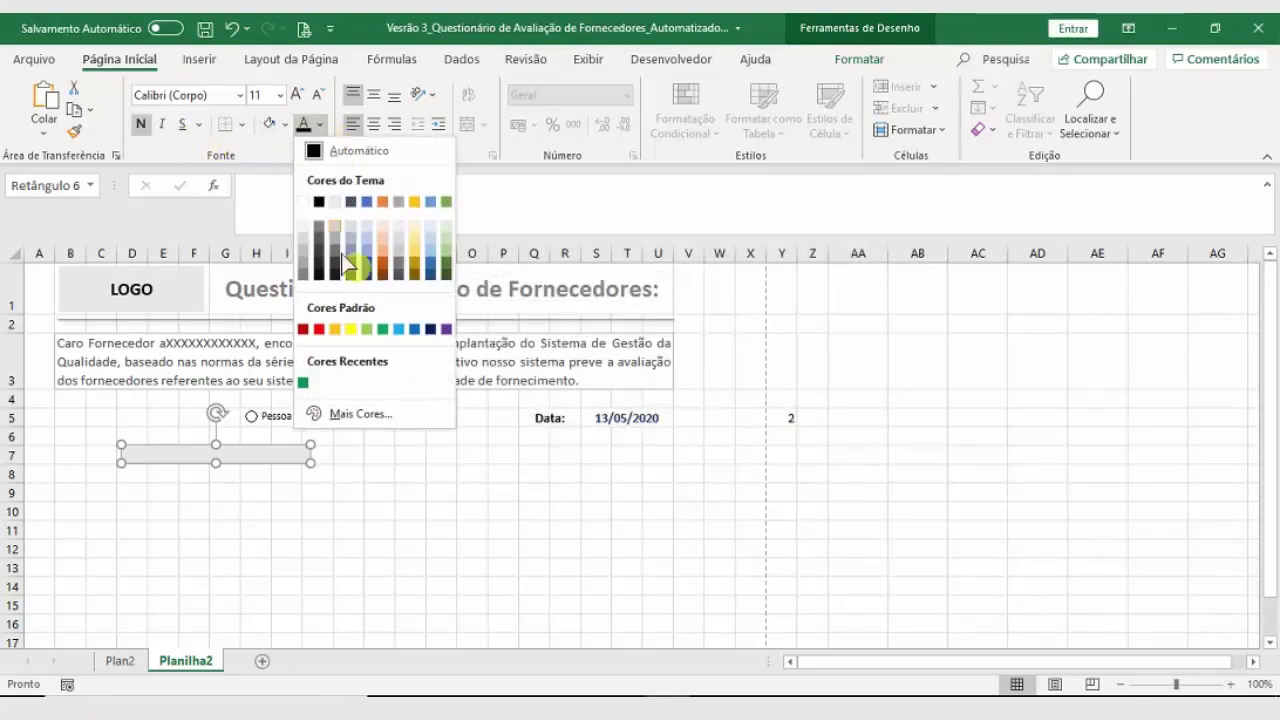
click(319, 124)
click(327, 155)
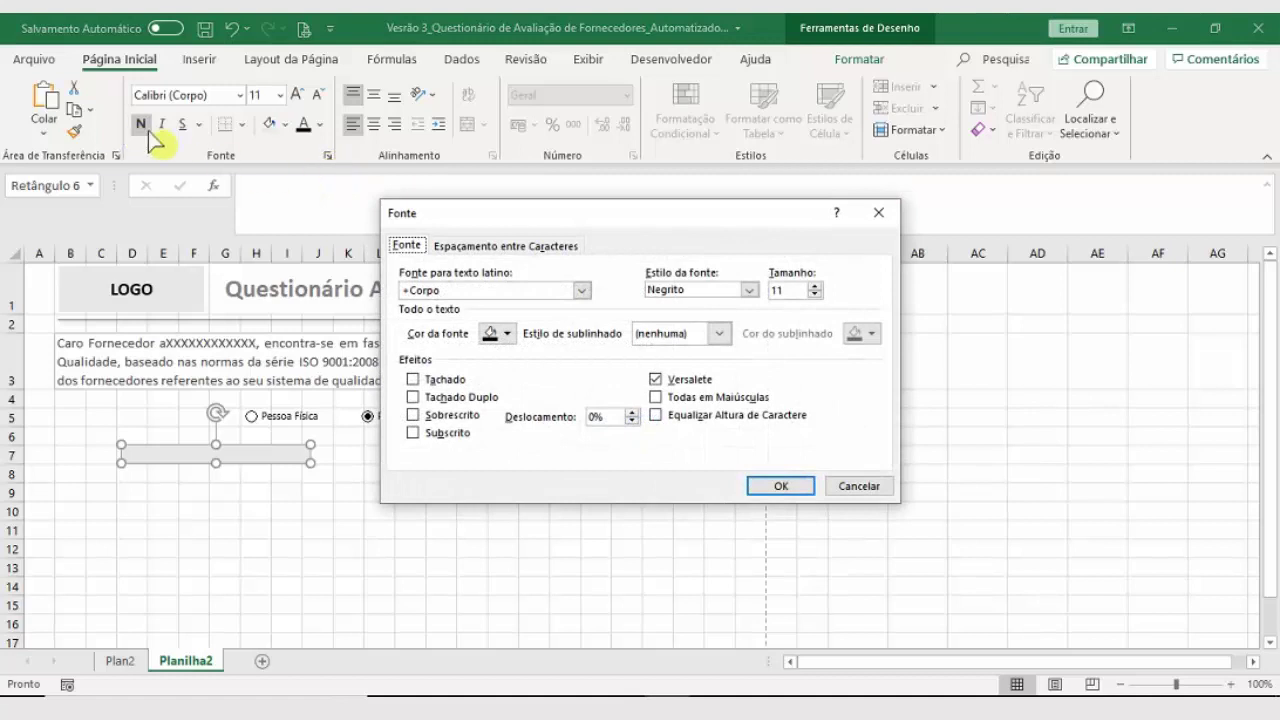
click(878, 213)
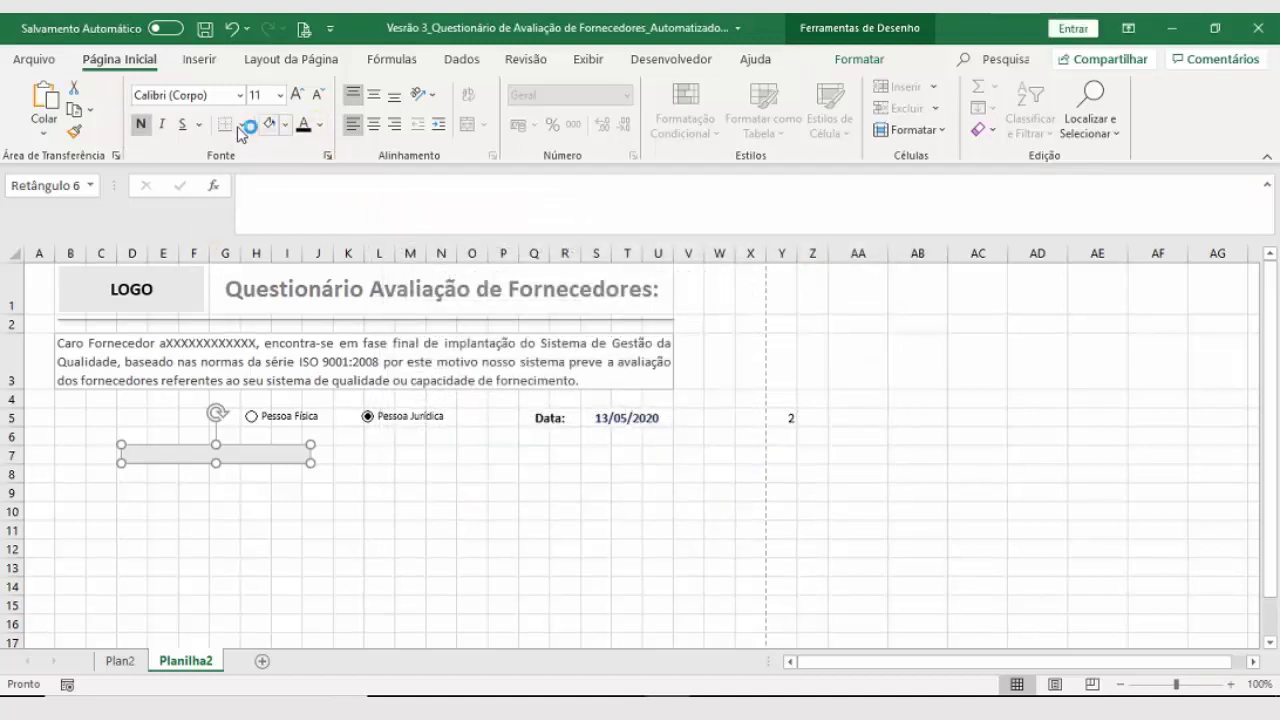
click(328, 156)
click(656, 379)
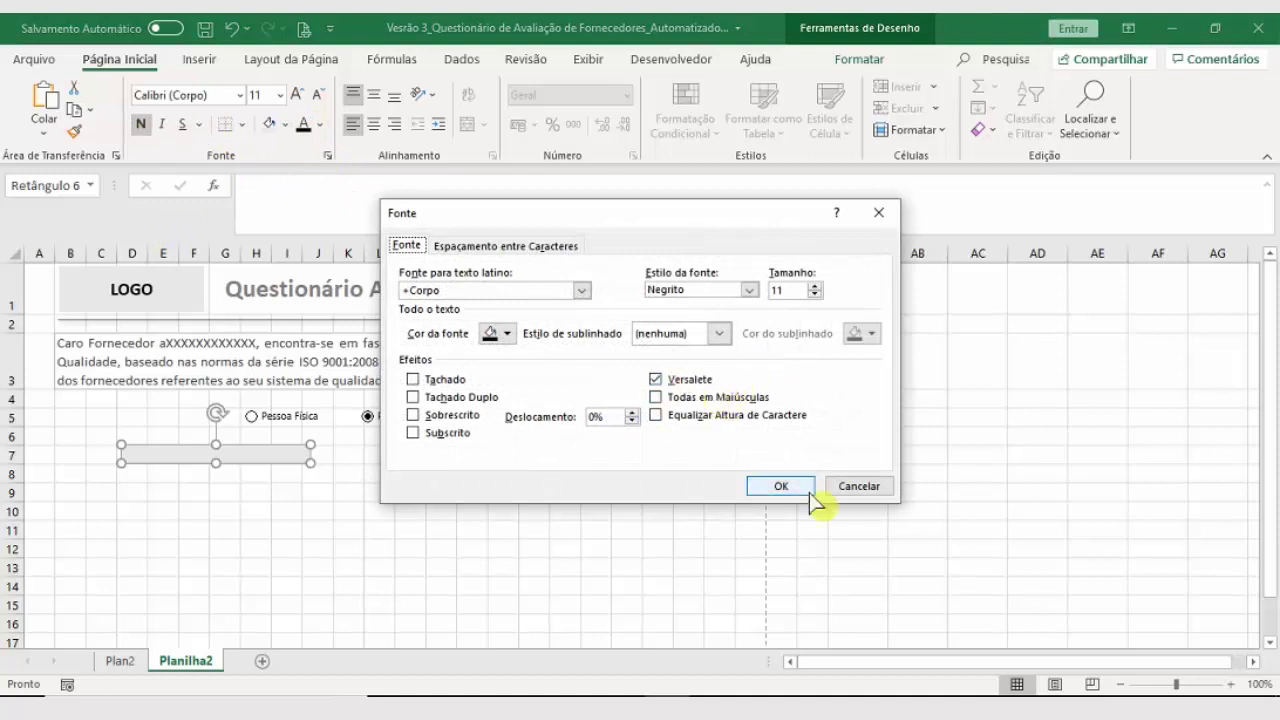
click(781, 486)
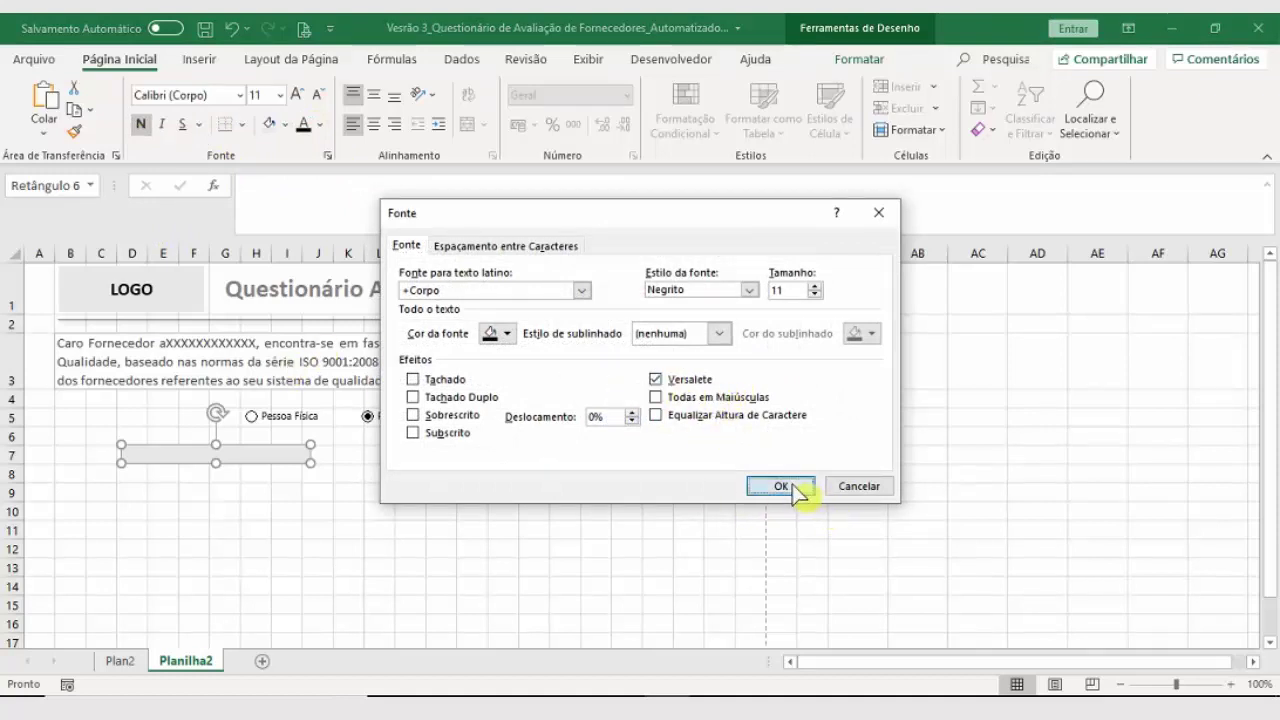
Step: Enter "Dados do Fornecedor:" as the rectangle's text, with a capital initial D
click(348, 549)
click(152, 455)
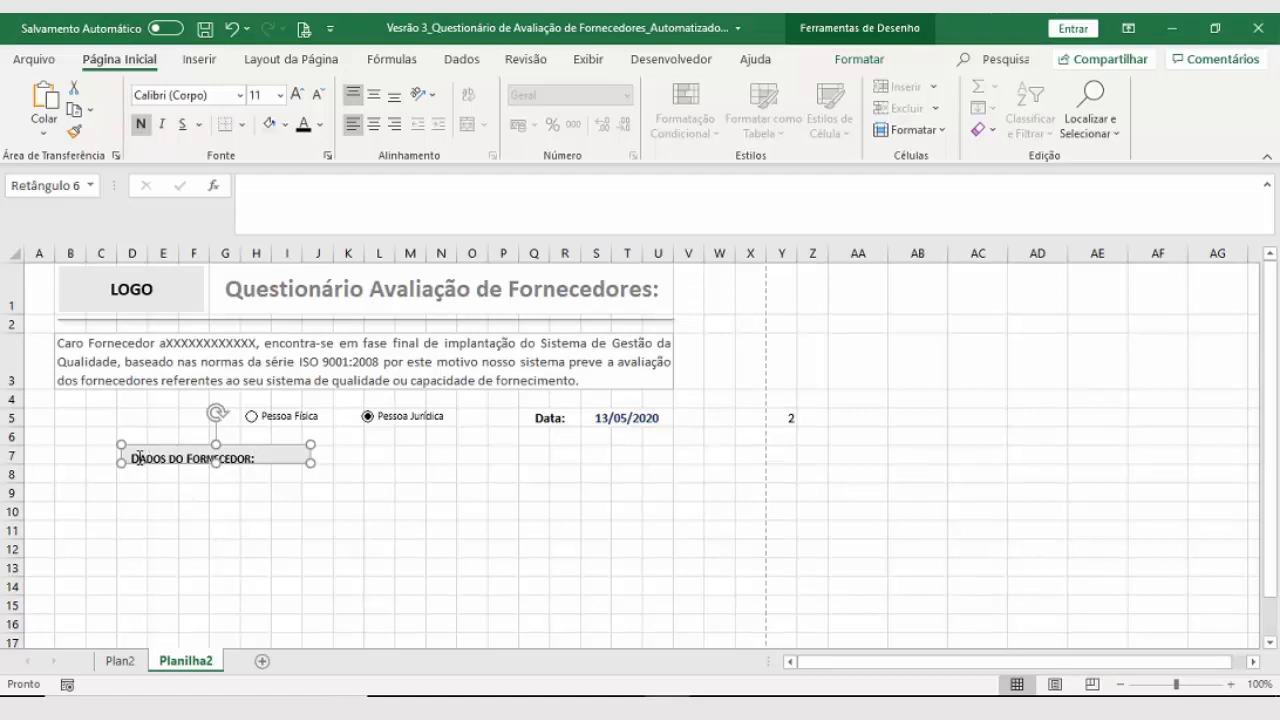
click(139, 459)
key(Delete)
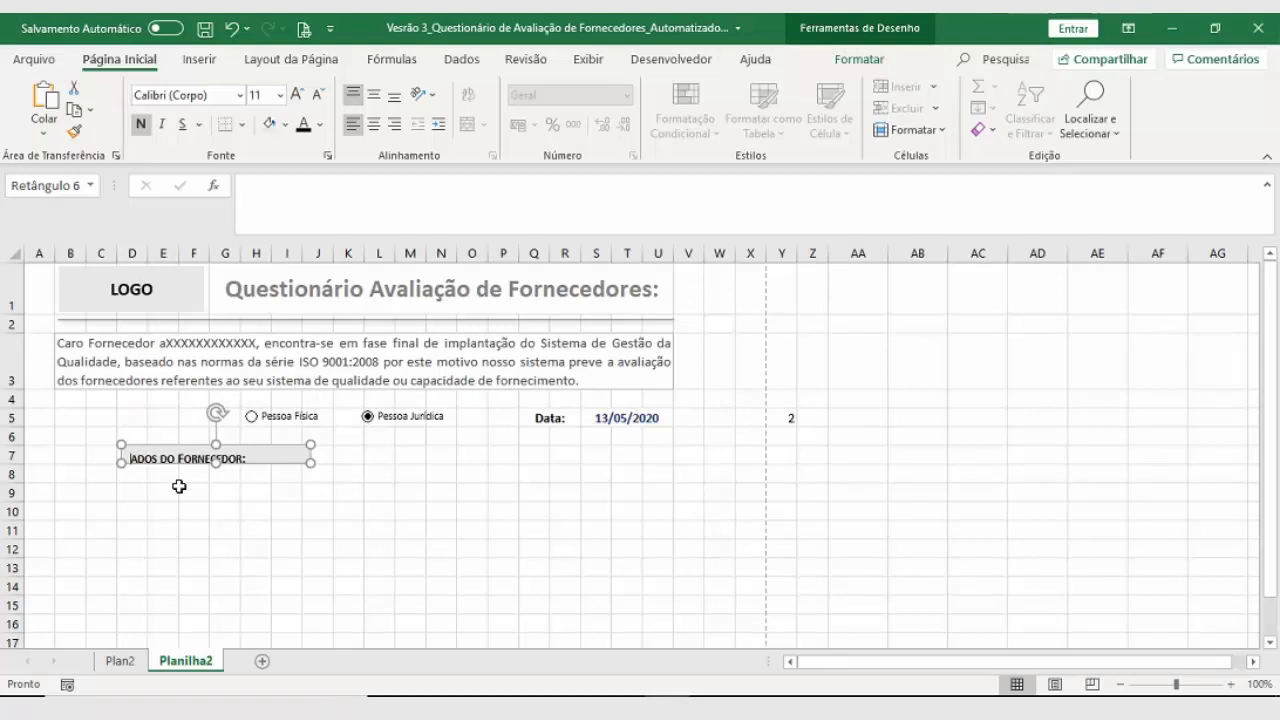
text(D)
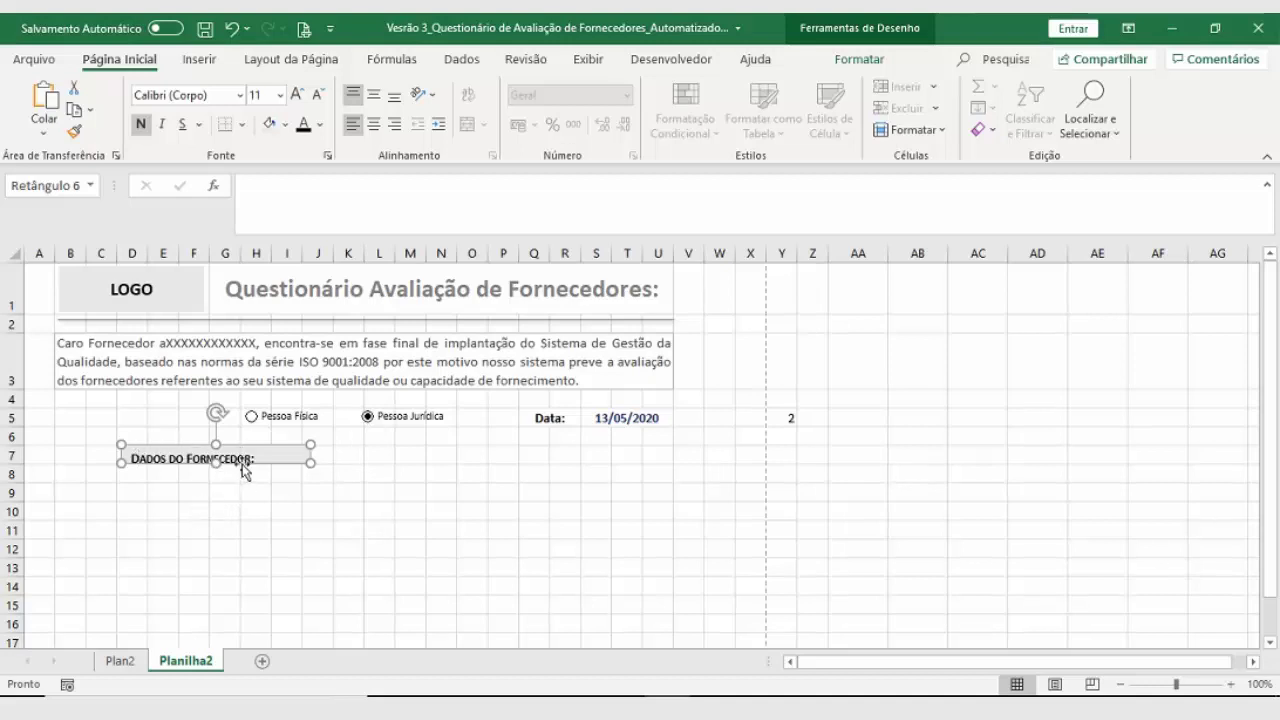
Step: Center the "Dados do Fornecedor:" text vertically and horizontally inside the rectangle
click(373, 94)
click(373, 124)
click(197, 495)
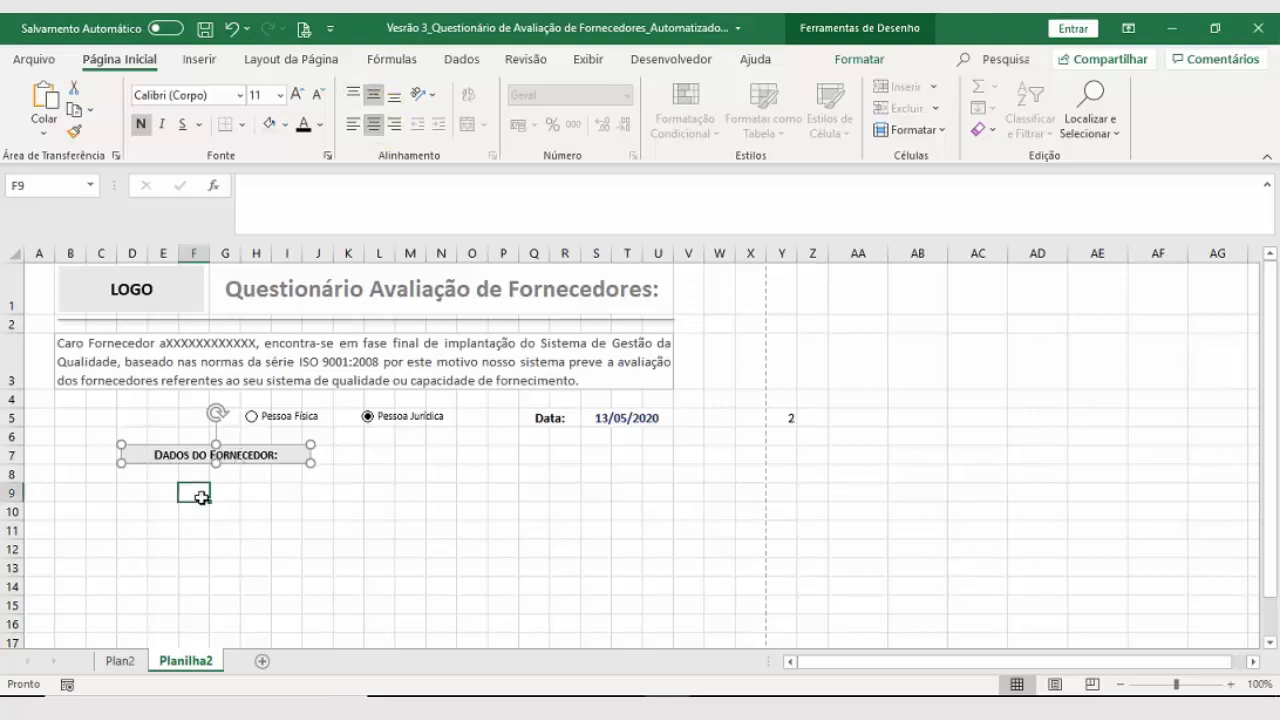
Step: Try lowercase initials in the "Dados do Fornecedor:" heading and restore the capital D and F
click(201, 457)
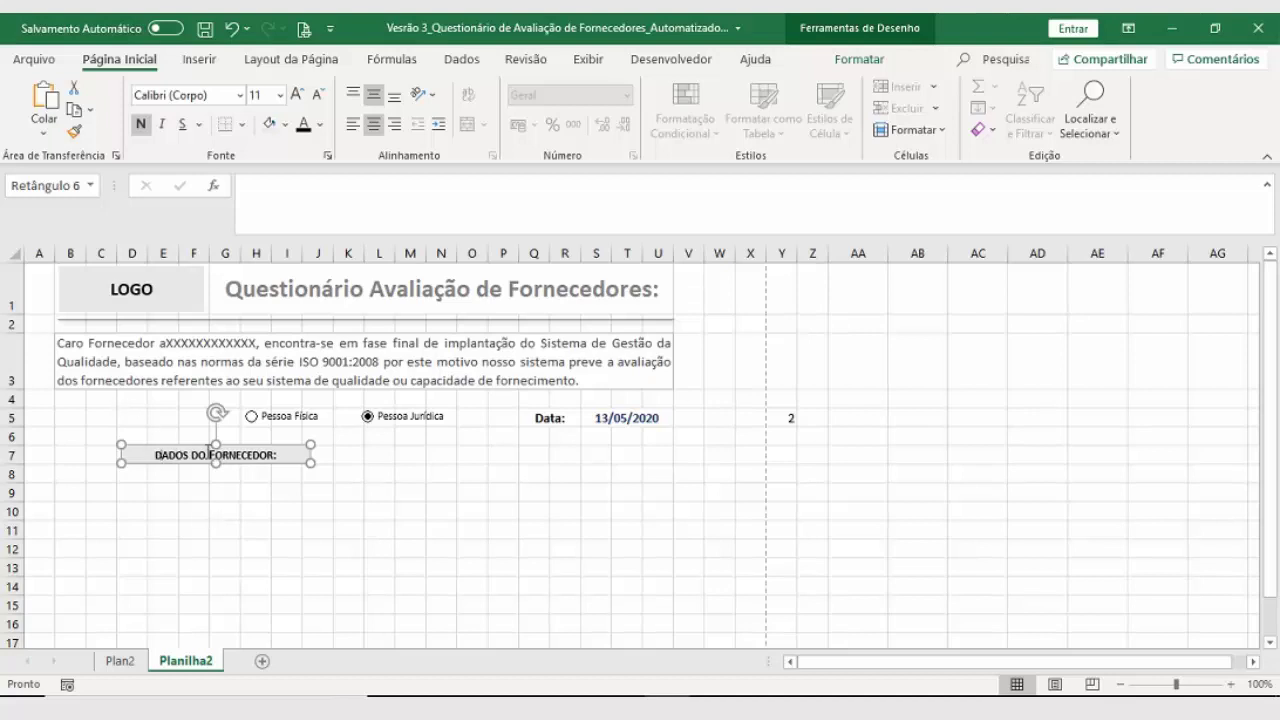
drag(212, 452, 216, 453)
key(Escape)
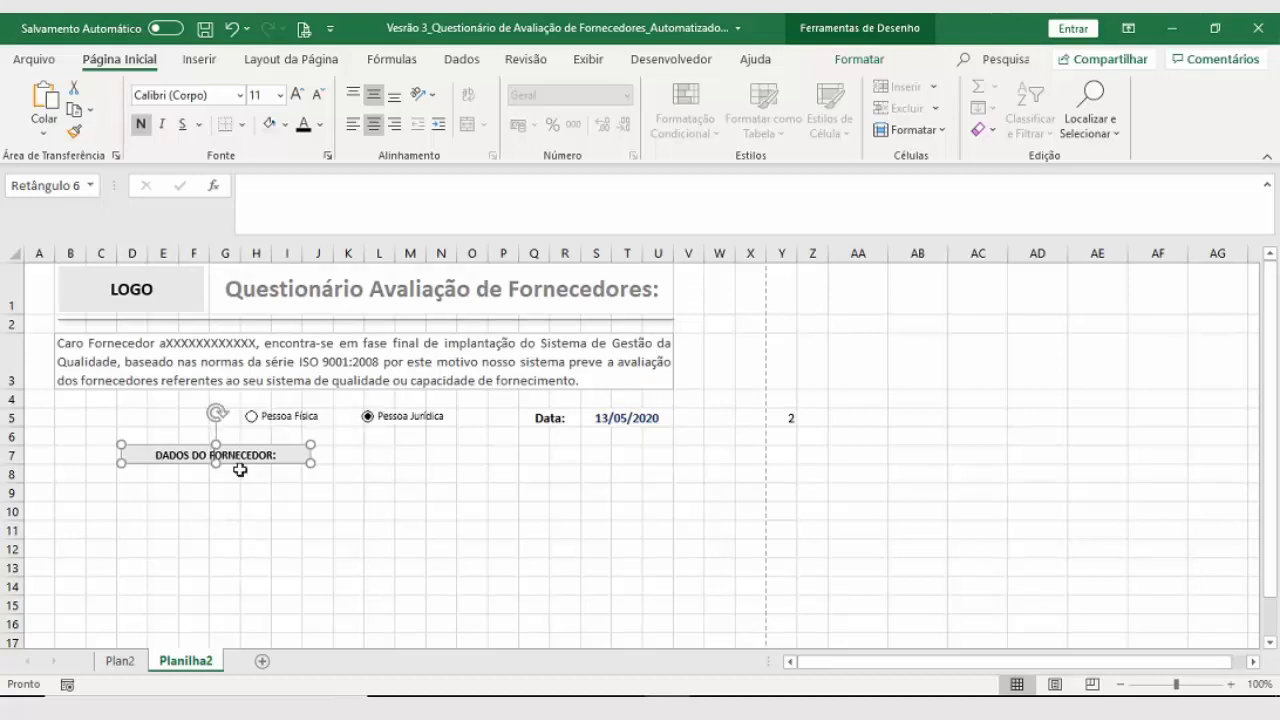
click(227, 510)
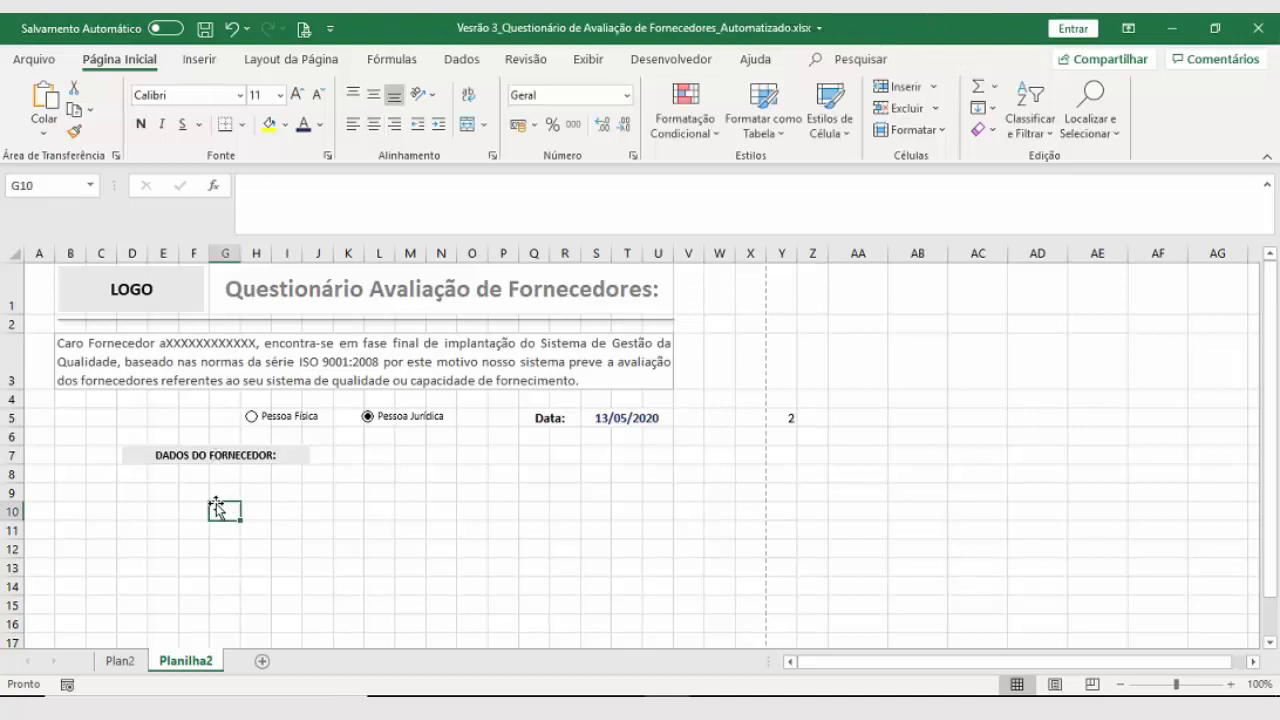
click(160, 458)
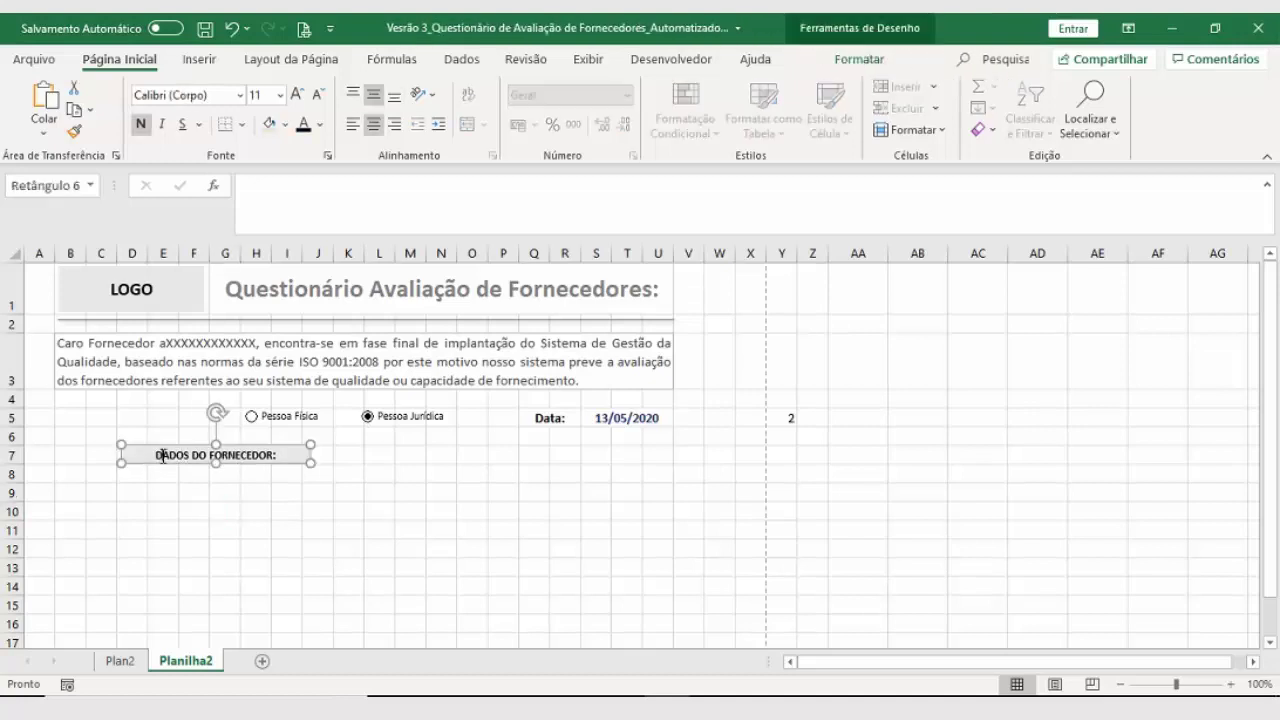
click(163, 457)
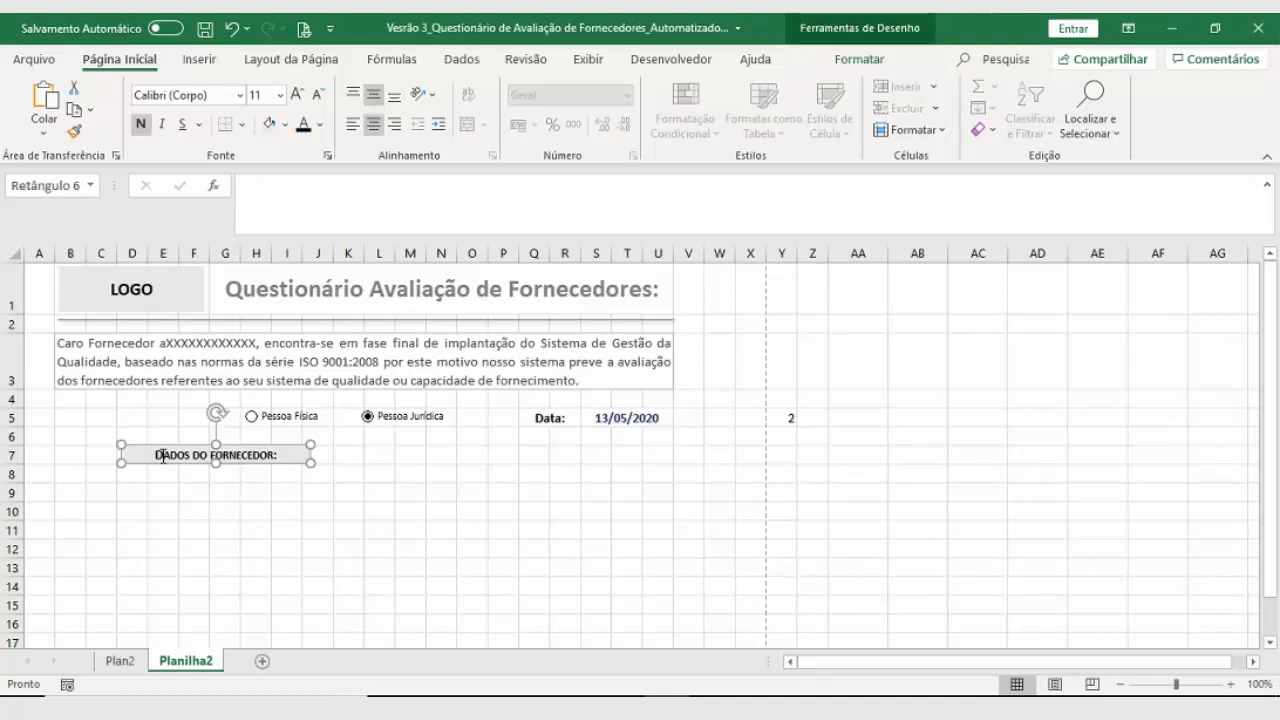
click(239, 505)
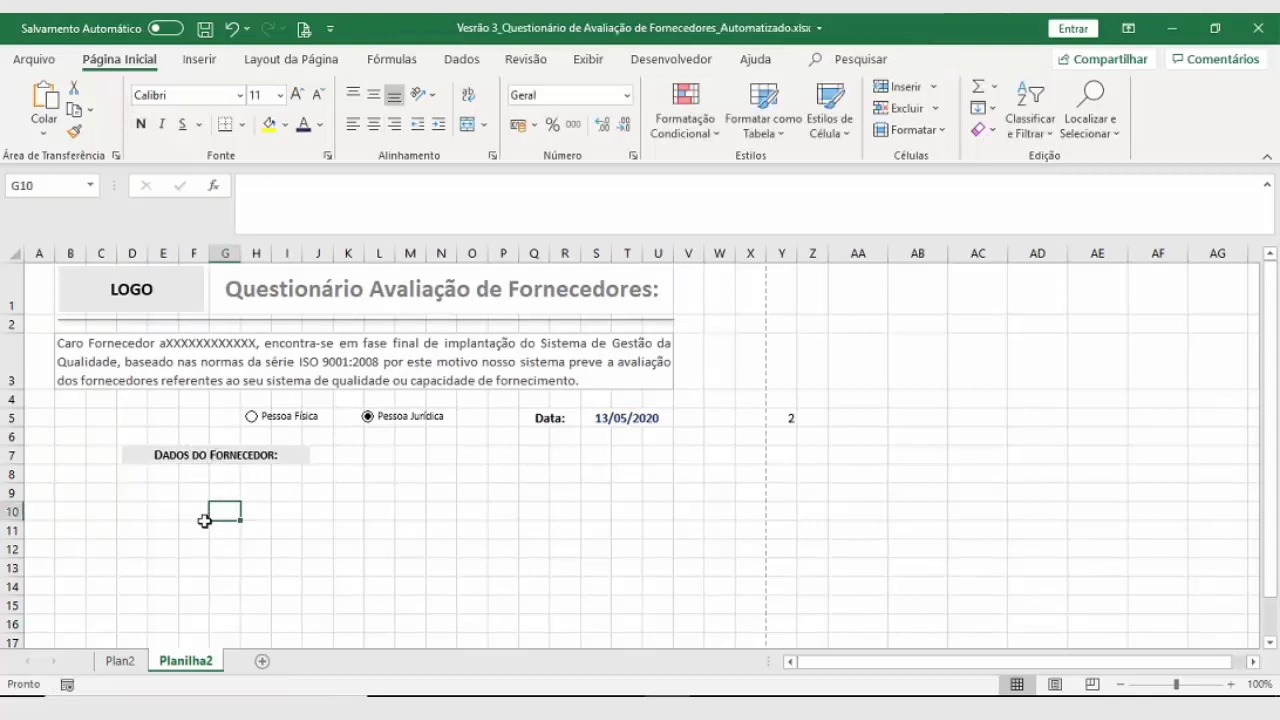
click(288, 462)
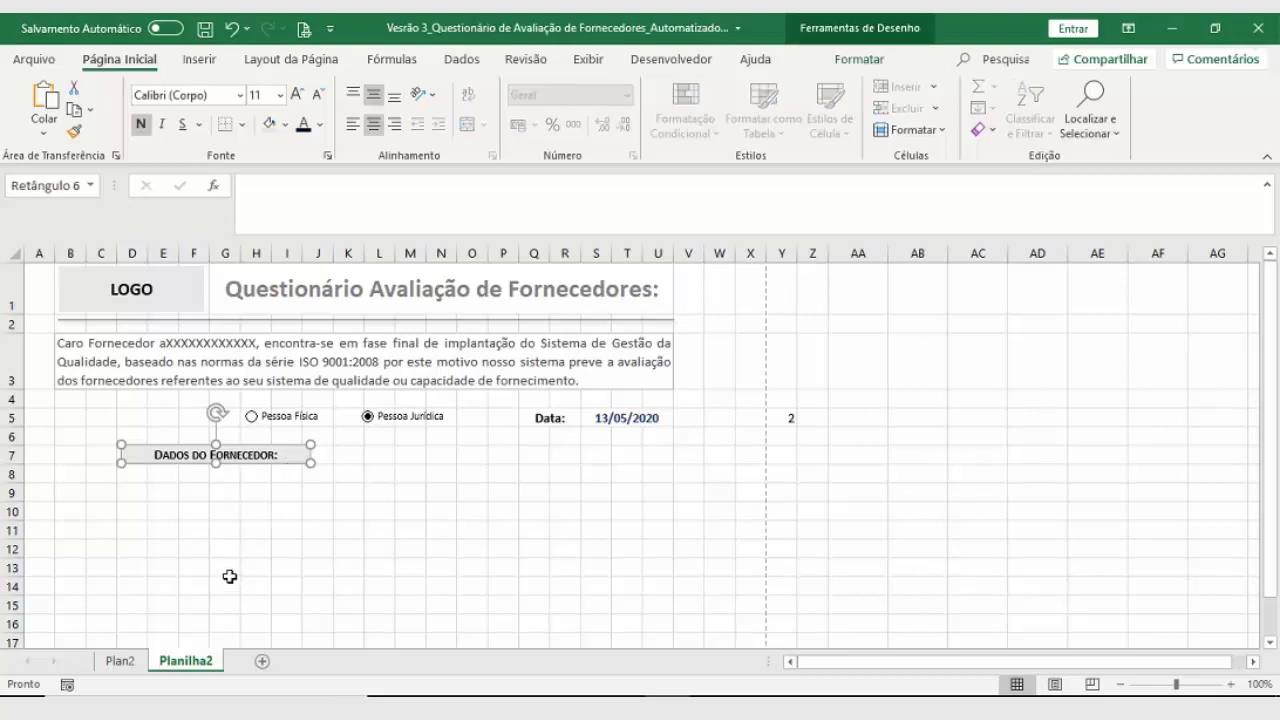
drag(229, 576, 229, 557)
click(91, 457)
scroll(93, 463, down, 1)
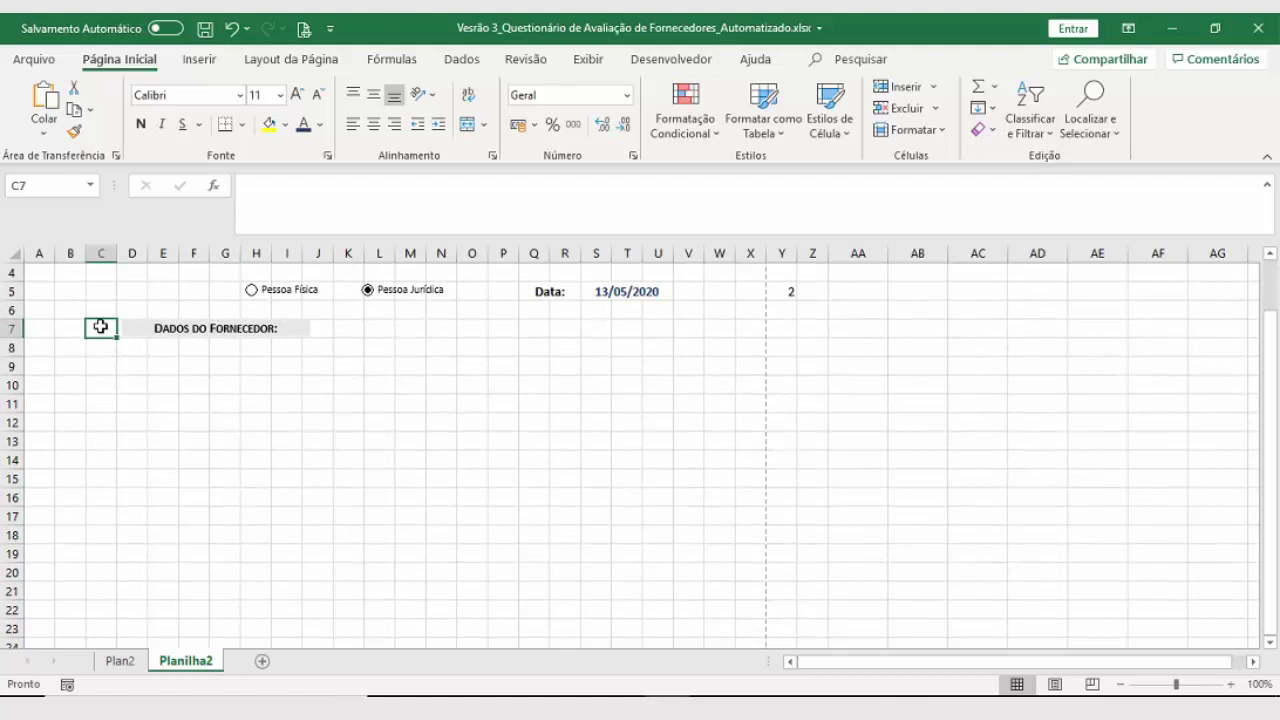
drag(100, 326, 75, 326)
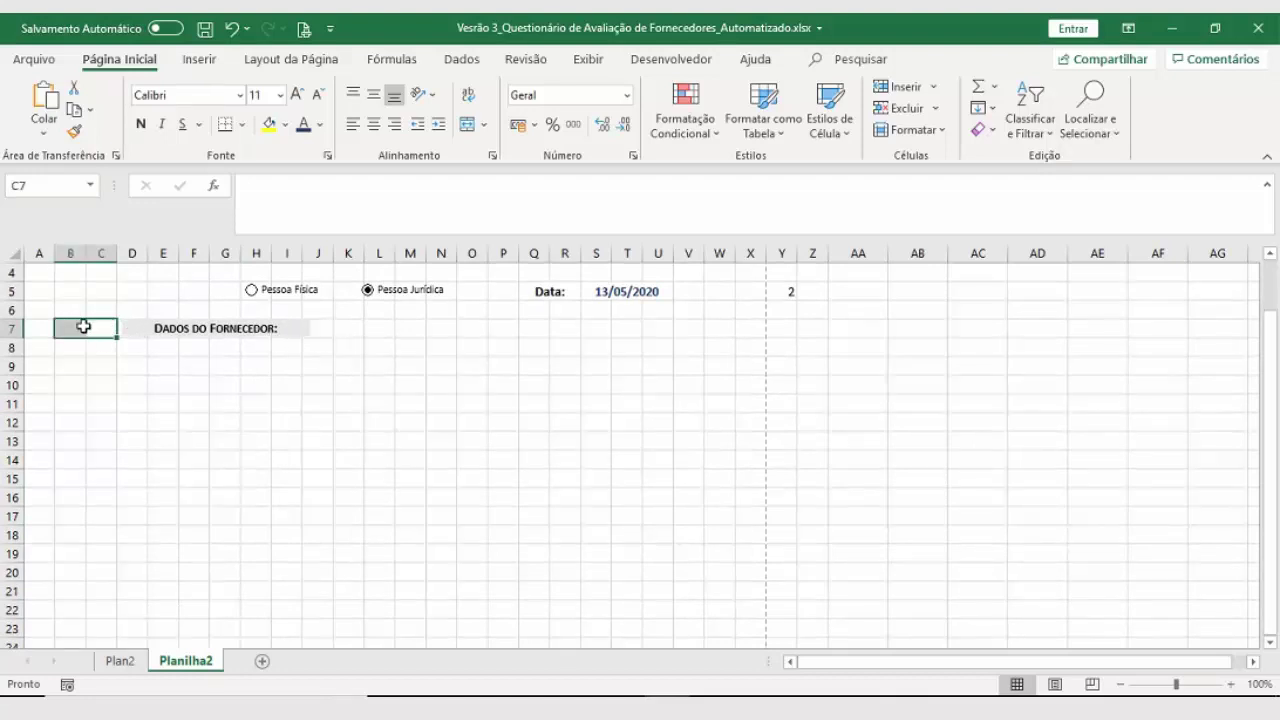
drag(72, 327, 722, 328)
click(228, 366)
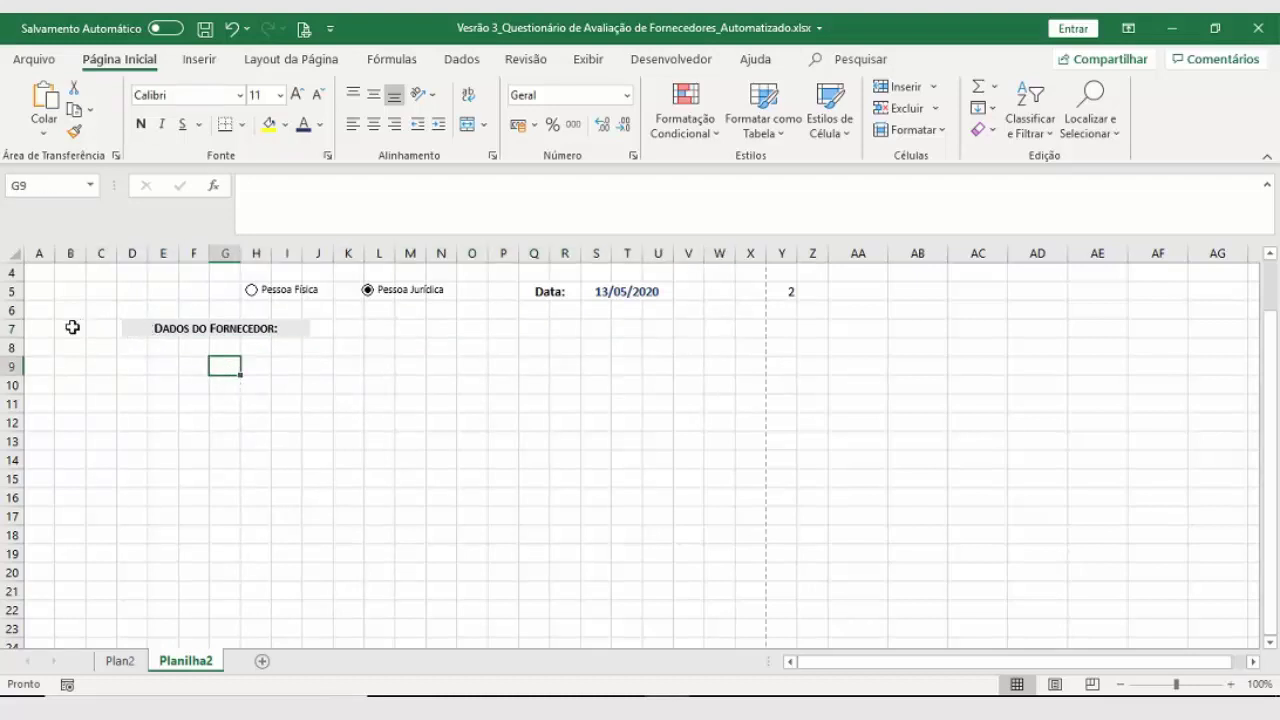
Step: Apply a gray top border to cells B7:C7 and J7:W7, on both sides of the "Dados do Fornecedor:" heading
drag(72, 327, 91, 323)
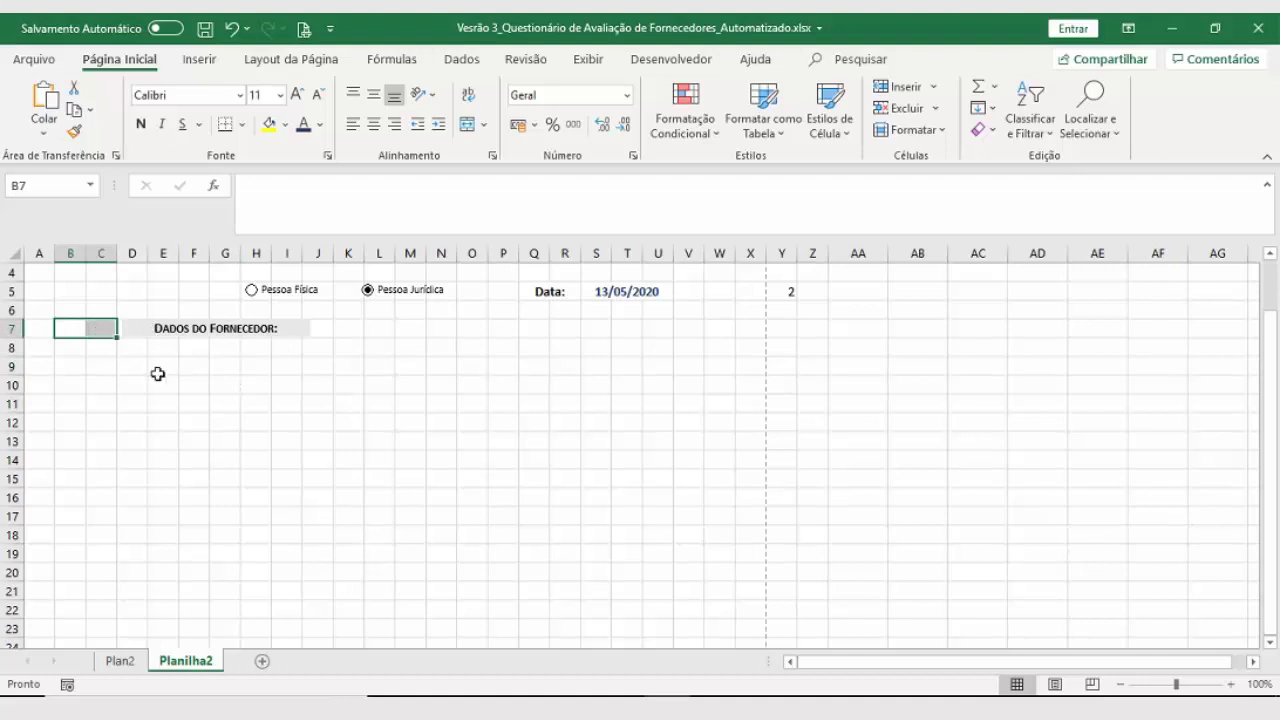
drag(63, 329, 95, 325)
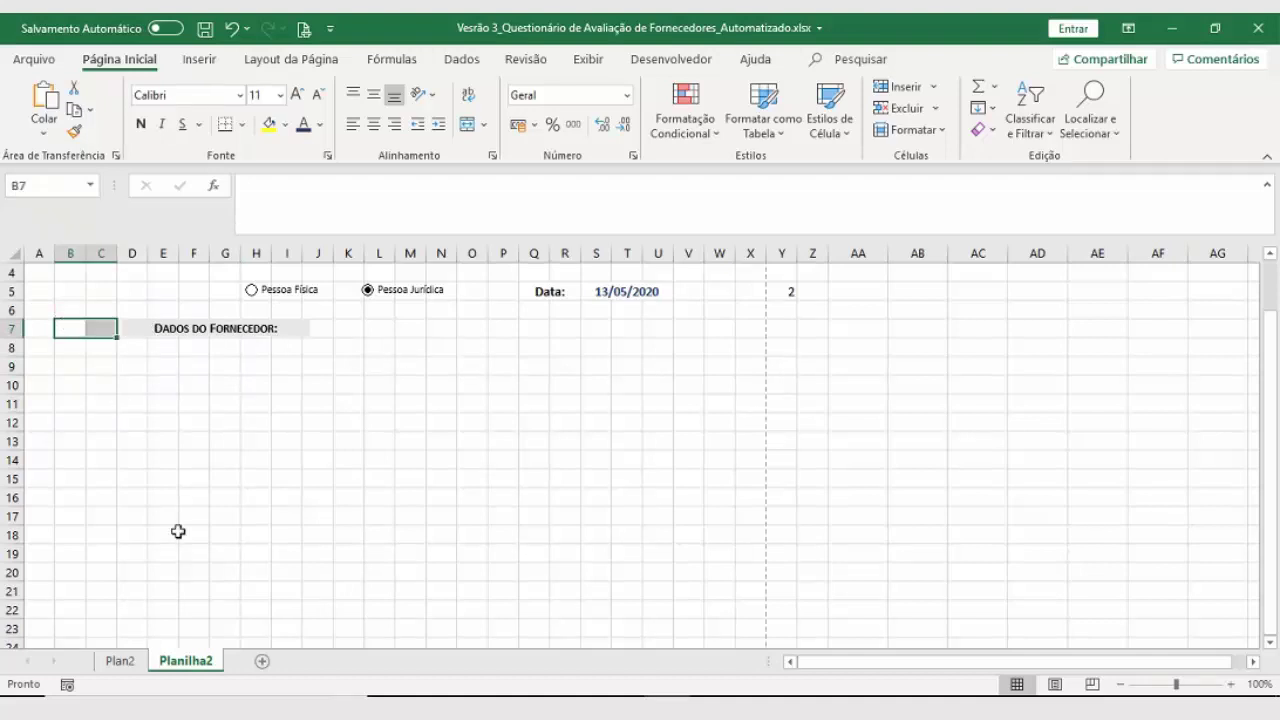
ctrl+click(325, 329)
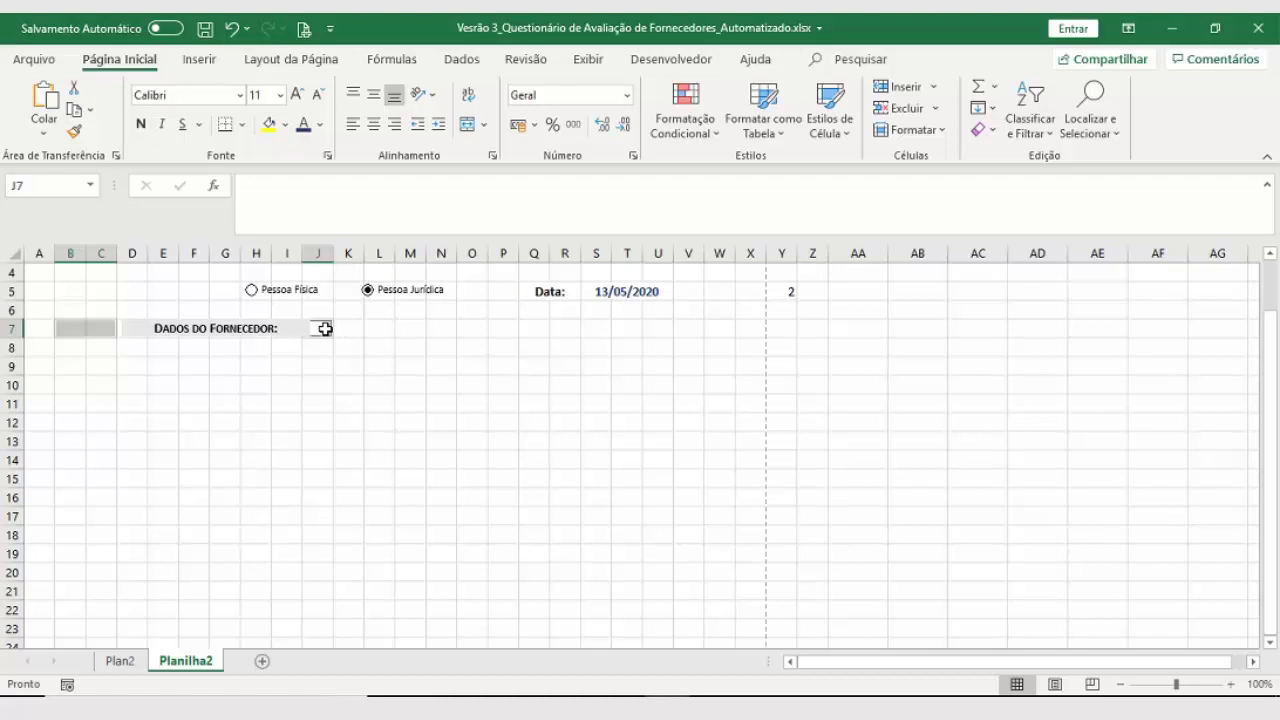
drag(325, 329, 713, 331)
ctrl+click(326, 328)
drag(326, 326, 716, 329)
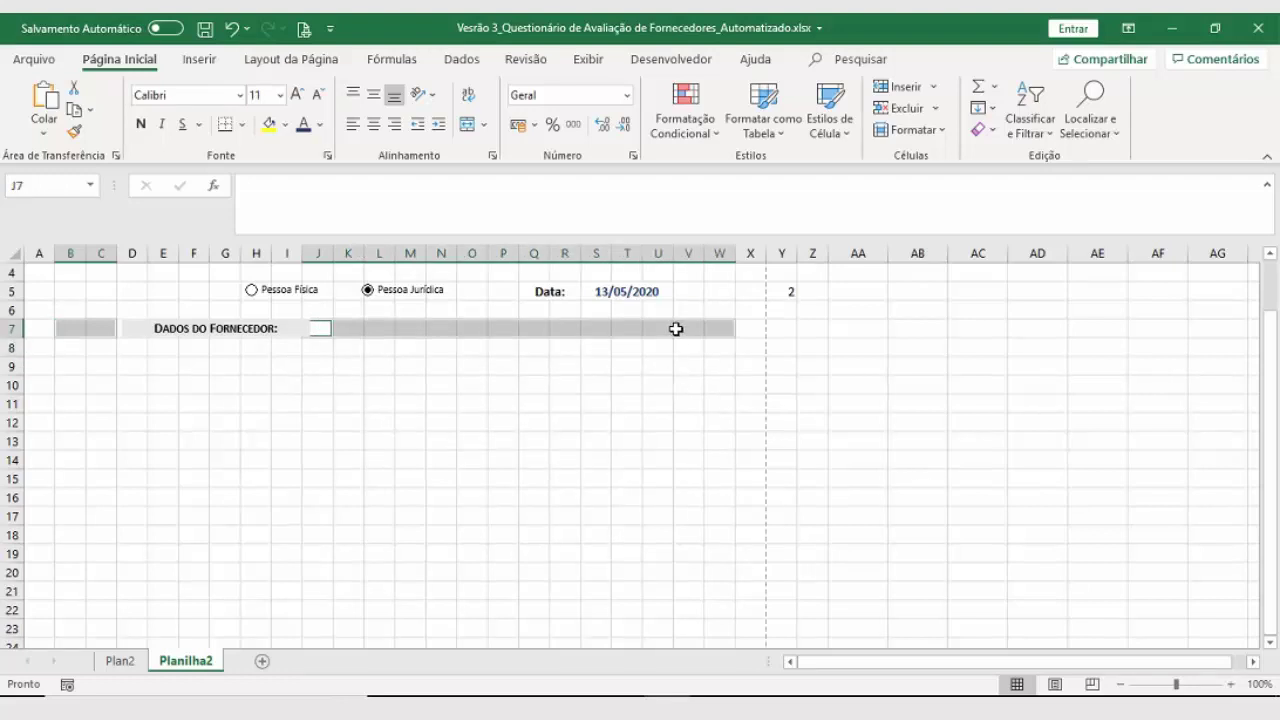
right_click(685, 332)
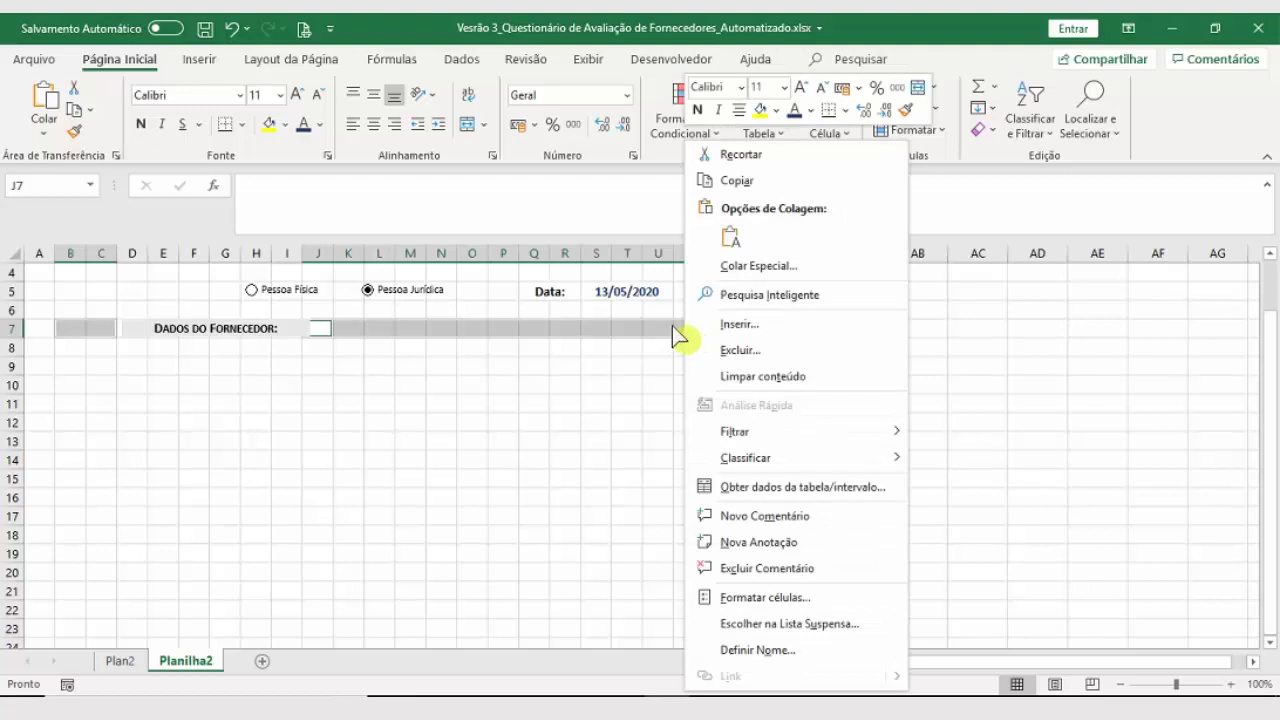
click(785, 598)
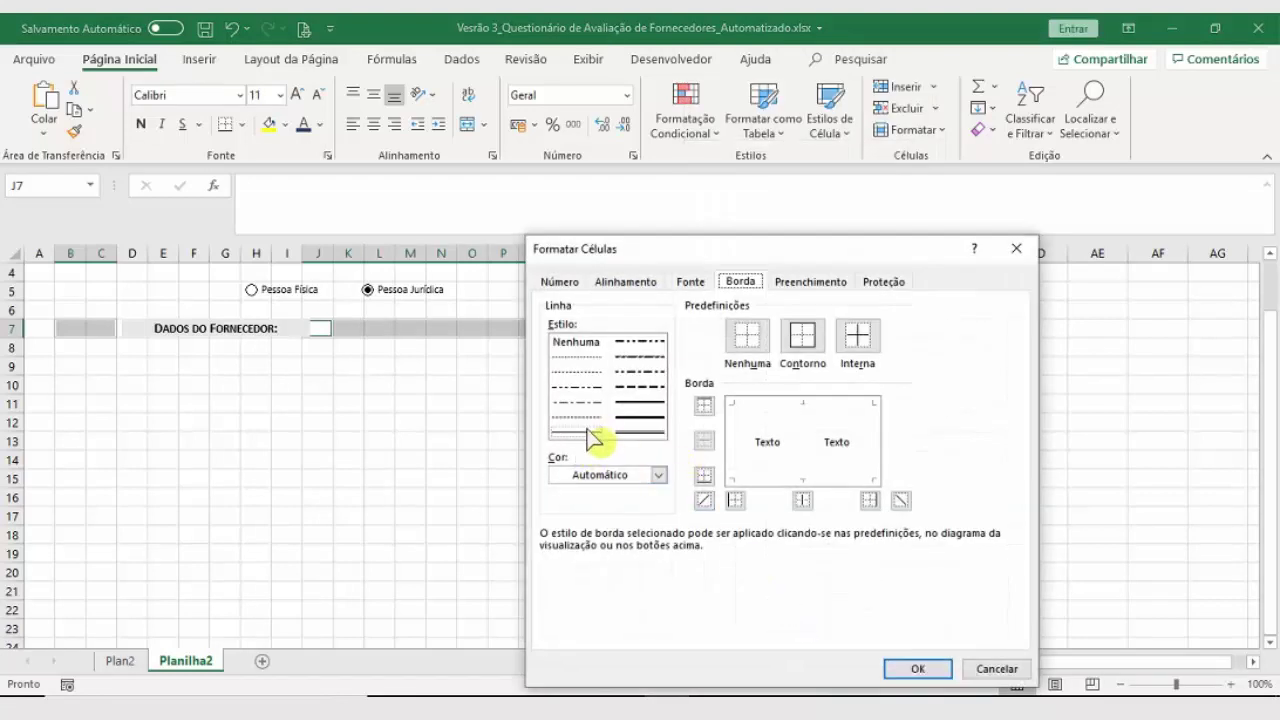
click(659, 476)
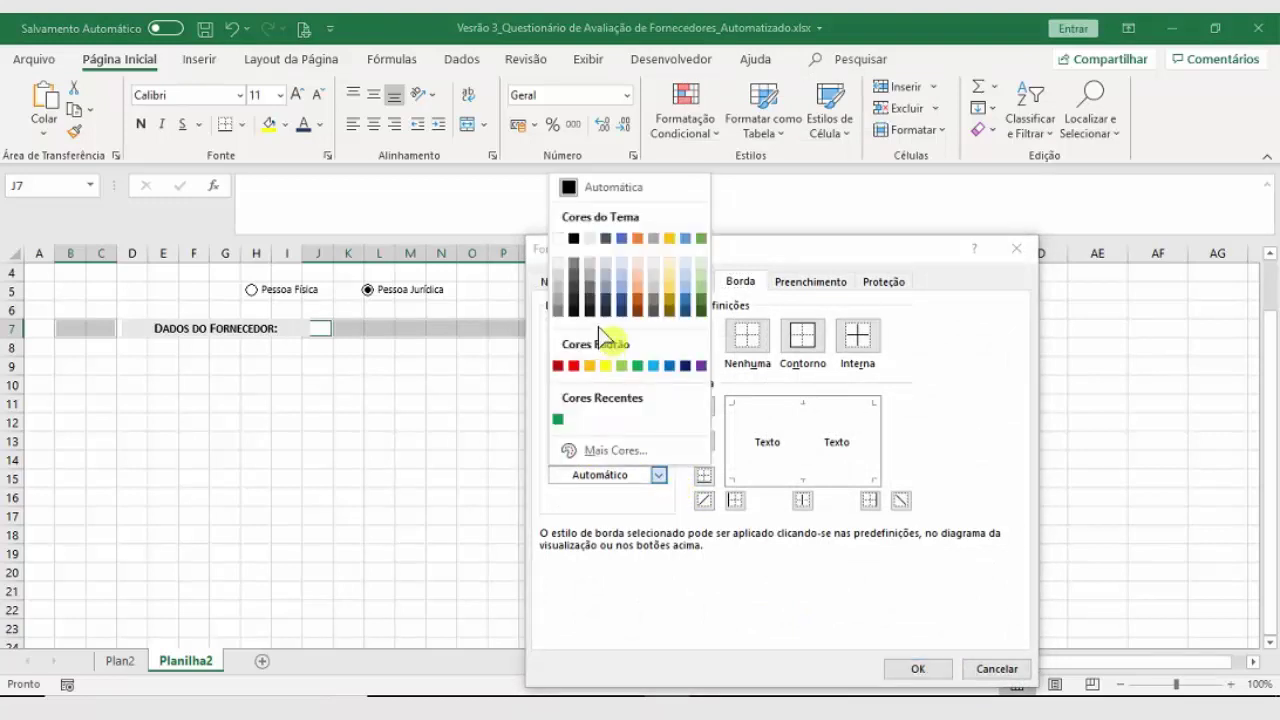
click(591, 276)
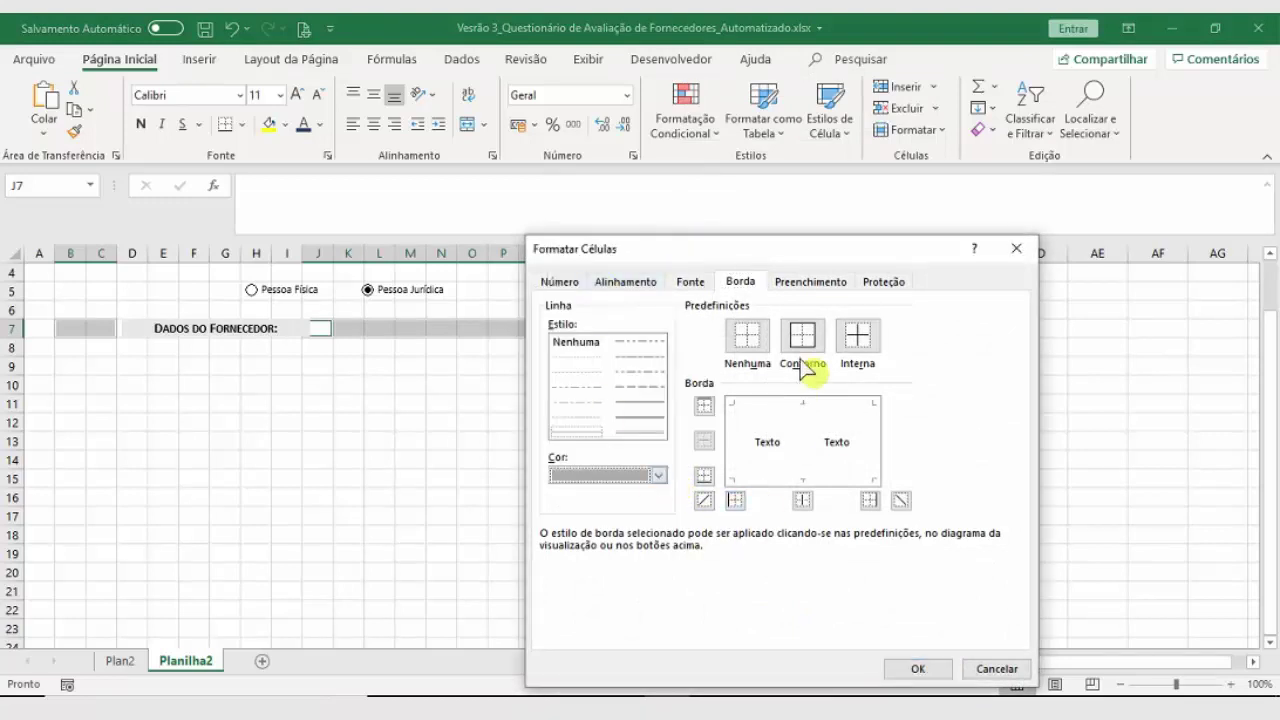
click(772, 406)
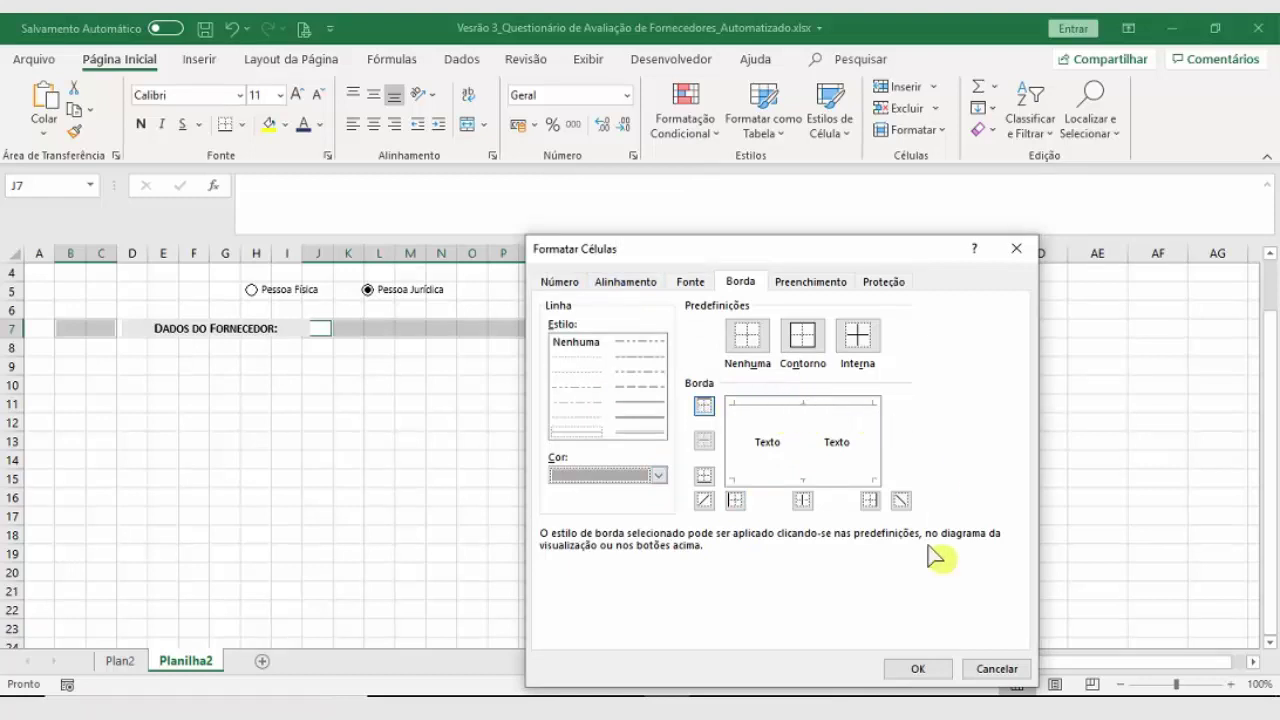
click(918, 669)
click(685, 531)
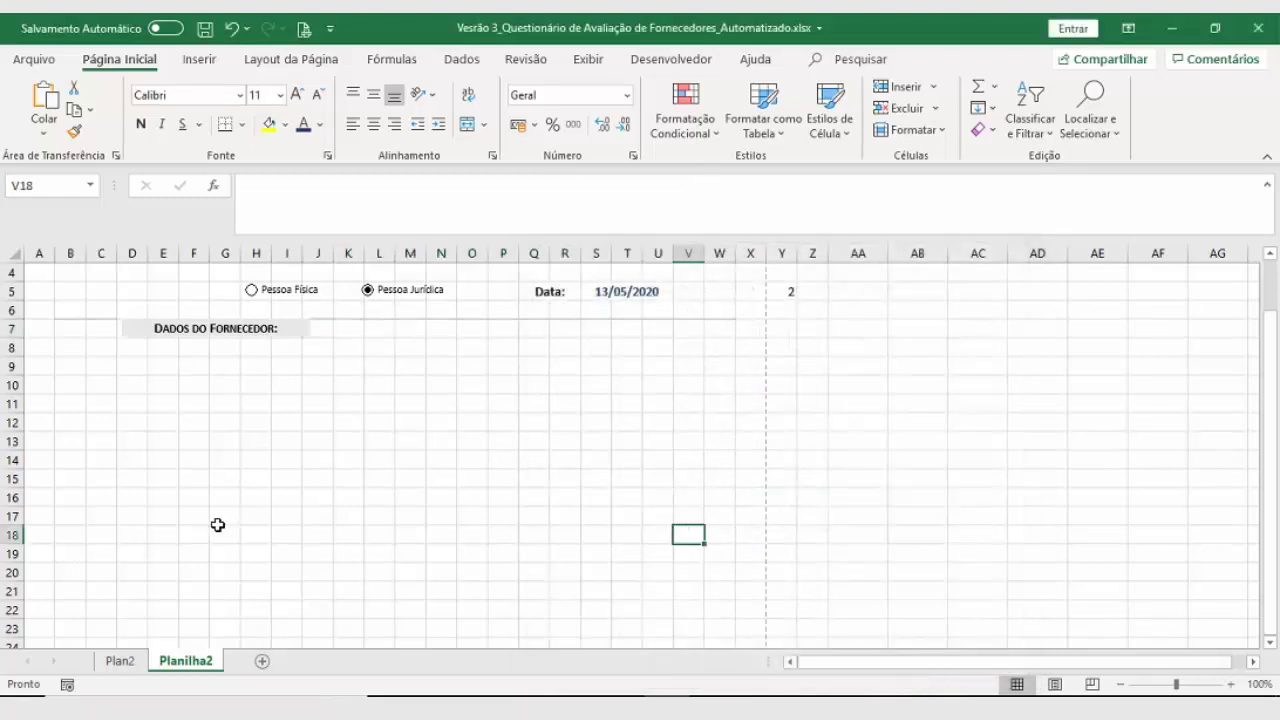
Step: Move the "Dados do Fornecedor:" rectangle up until the gray border line runs through its vertical middle, and shift it slightly left
click(192, 334)
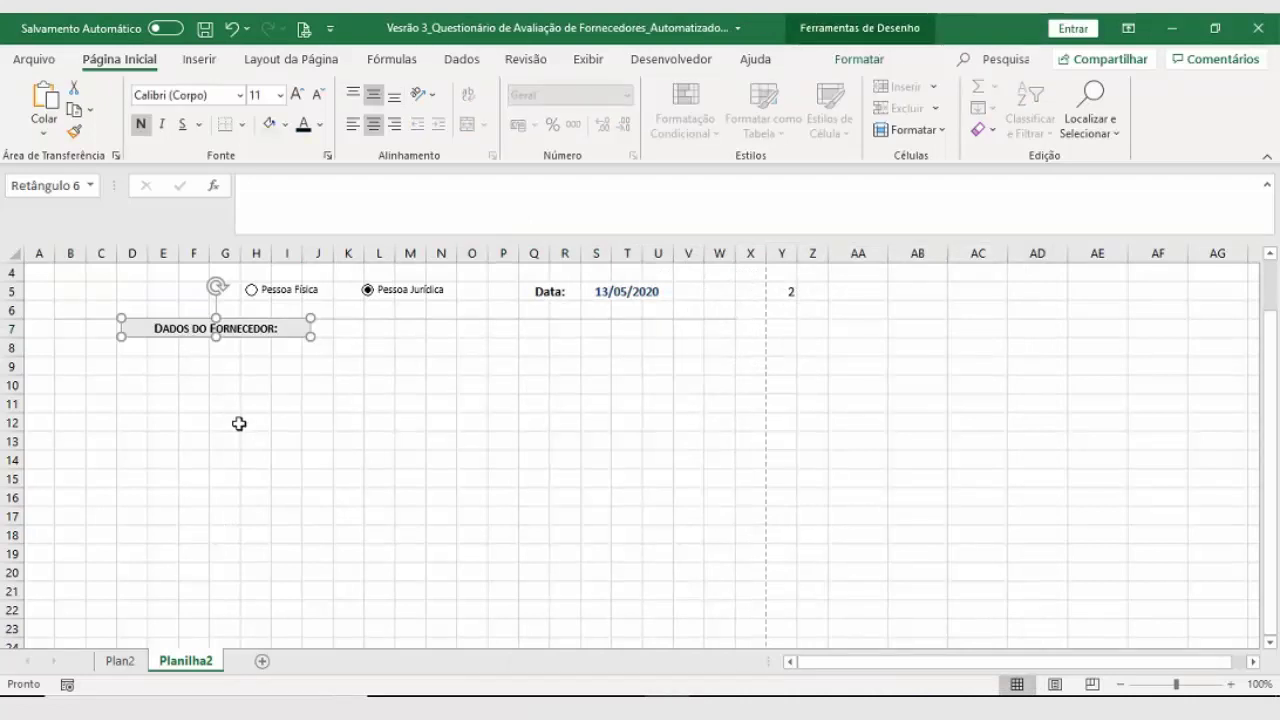
key(Up)
key(Up)
key(Up)
key(Up)
key(Up)
key(Up)
key(Up)
key(Up)
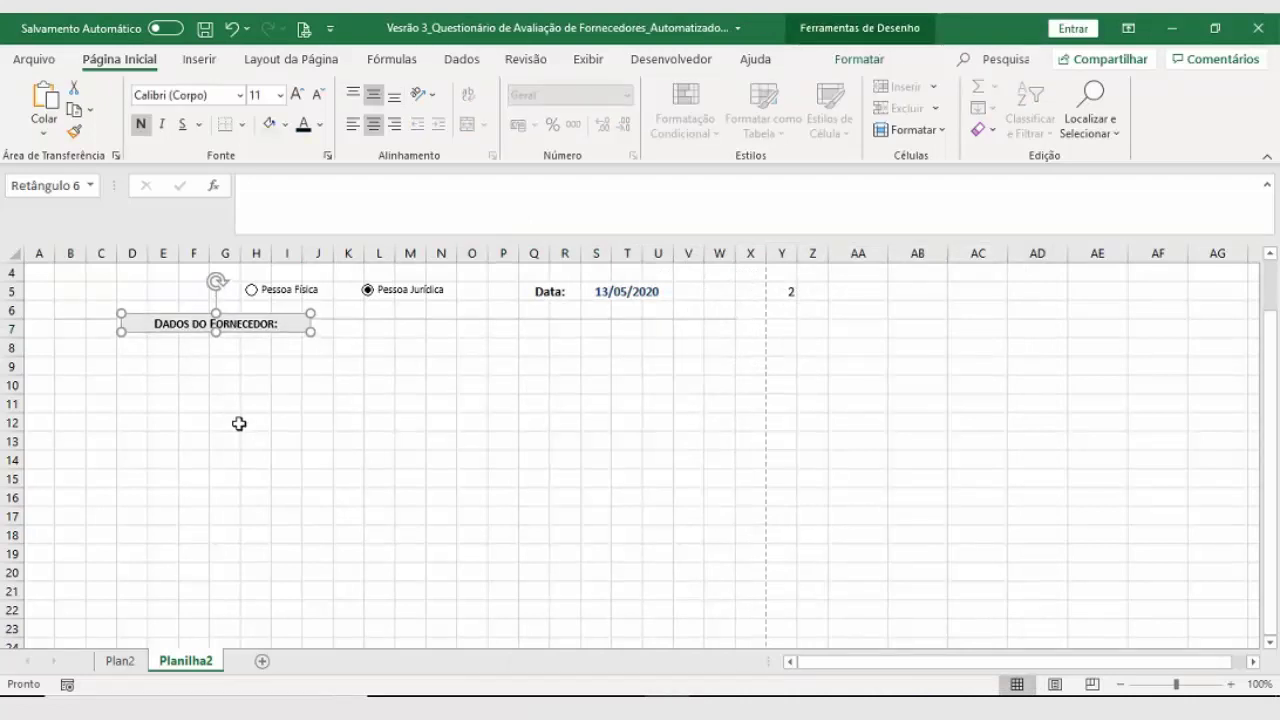
key(Up)
key(Left)
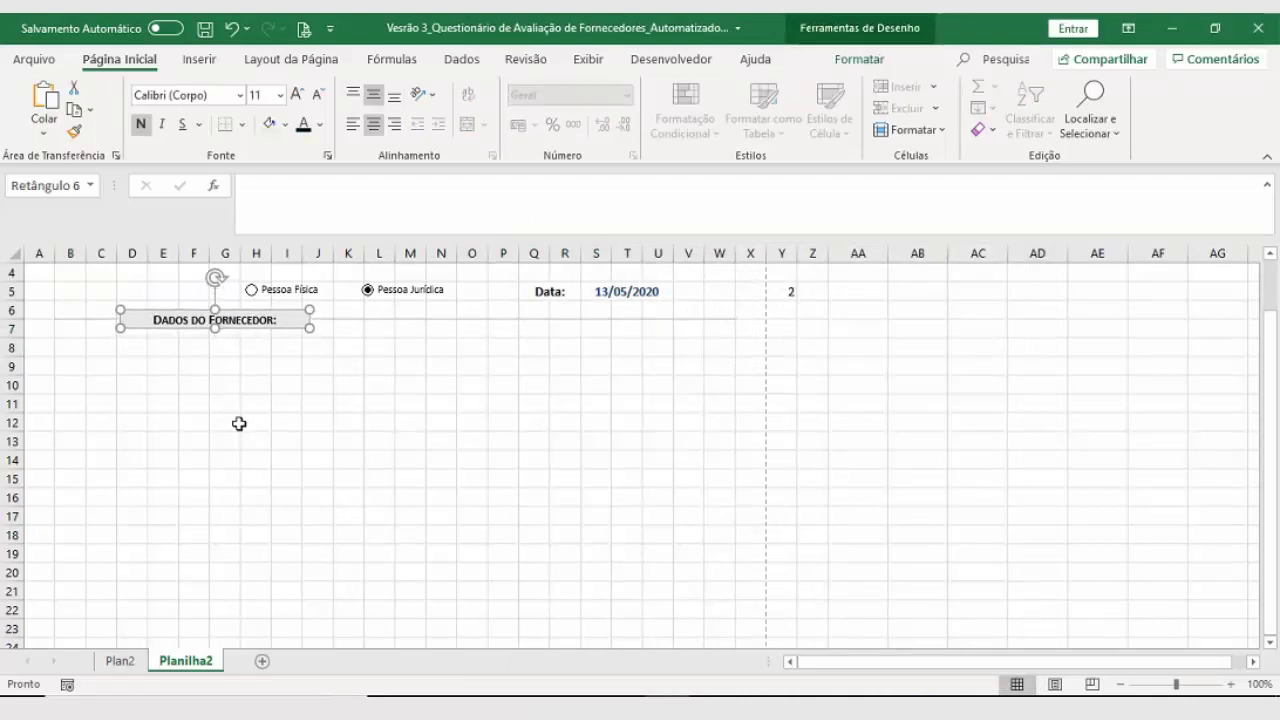
key(Left)
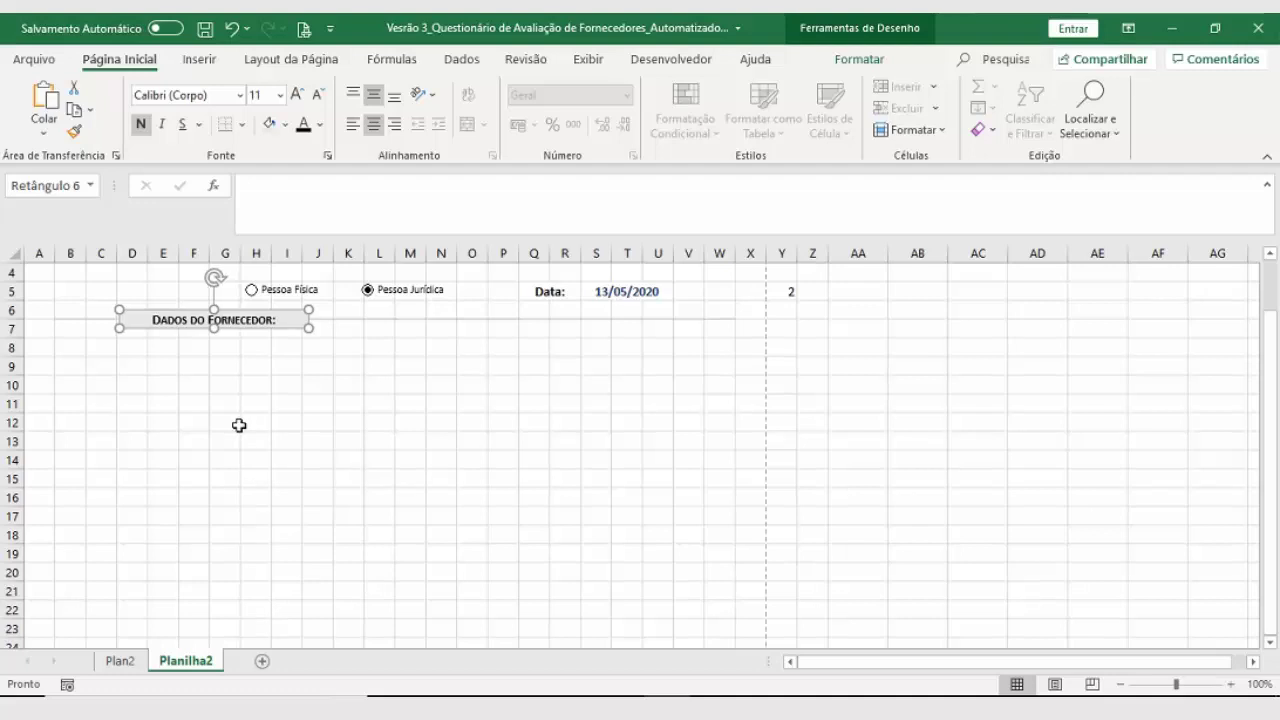
click(239, 425)
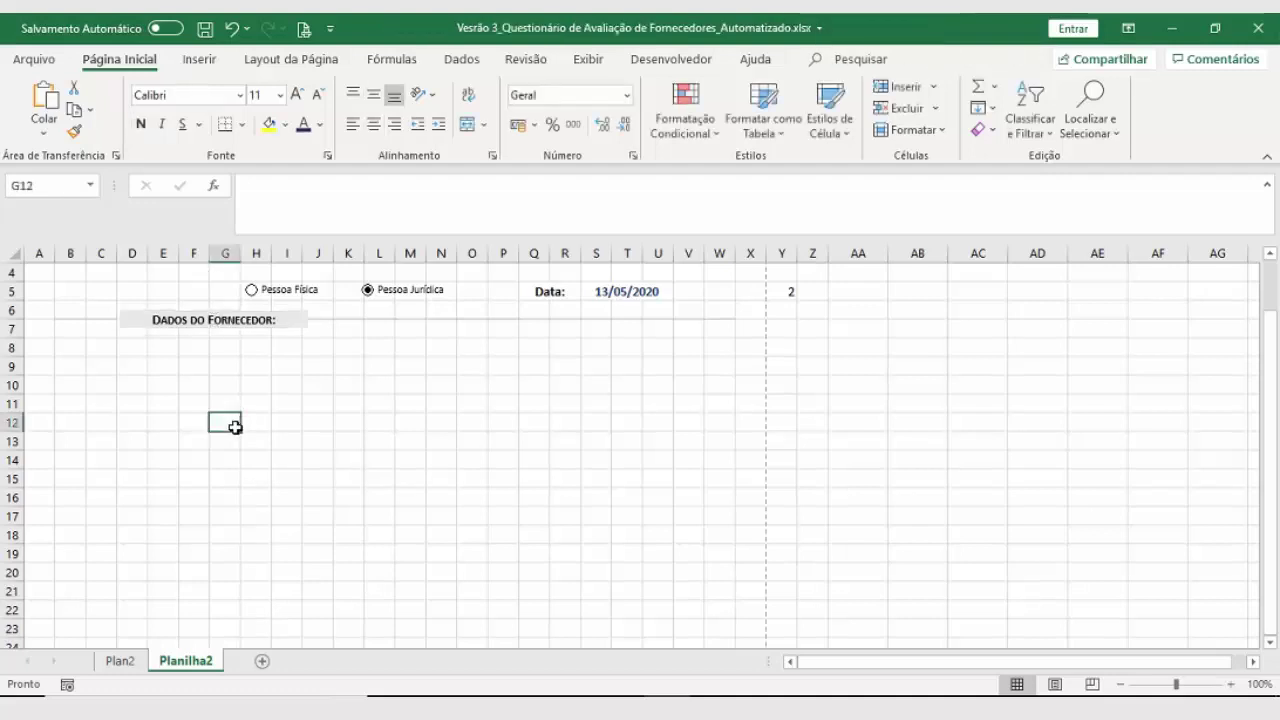
Step: Hide the gridlines on Planilha2 to check the heading against the border line
click(588, 59)
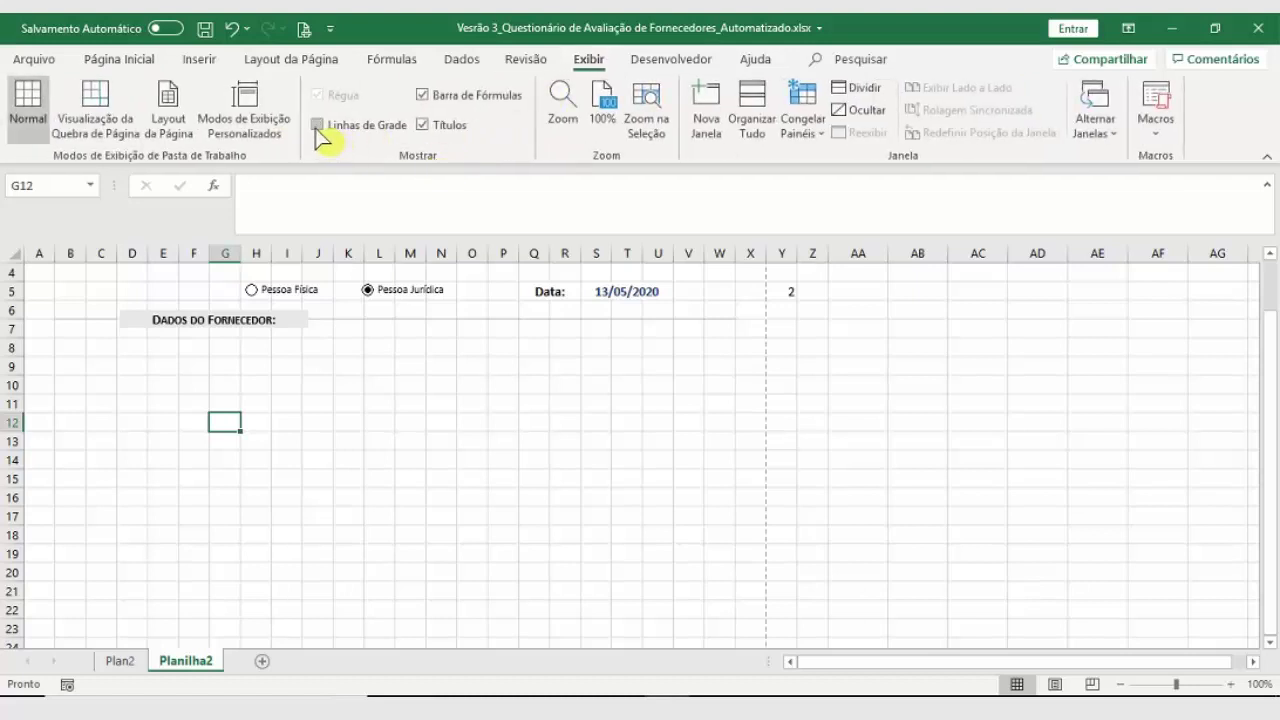
click(318, 125)
click(216, 513)
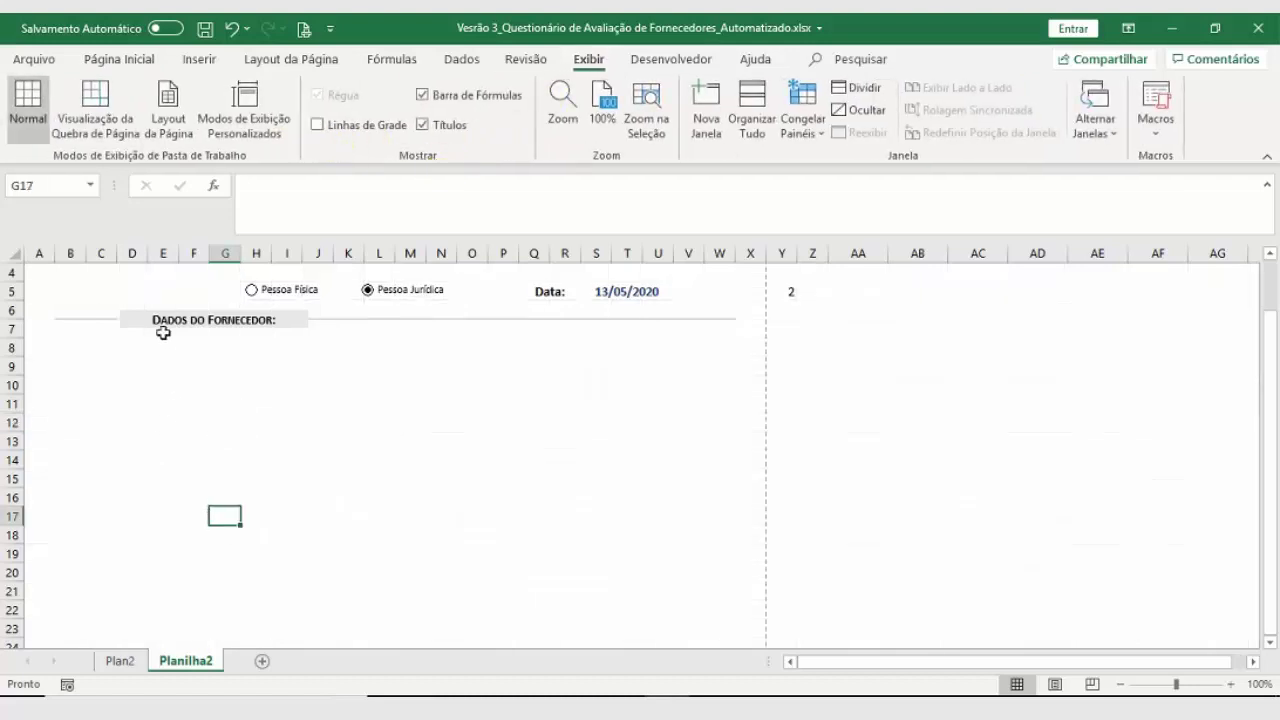
Step: Nudge the heading rectangle left until its right edge meets the start of the border line at column J
click(155, 324)
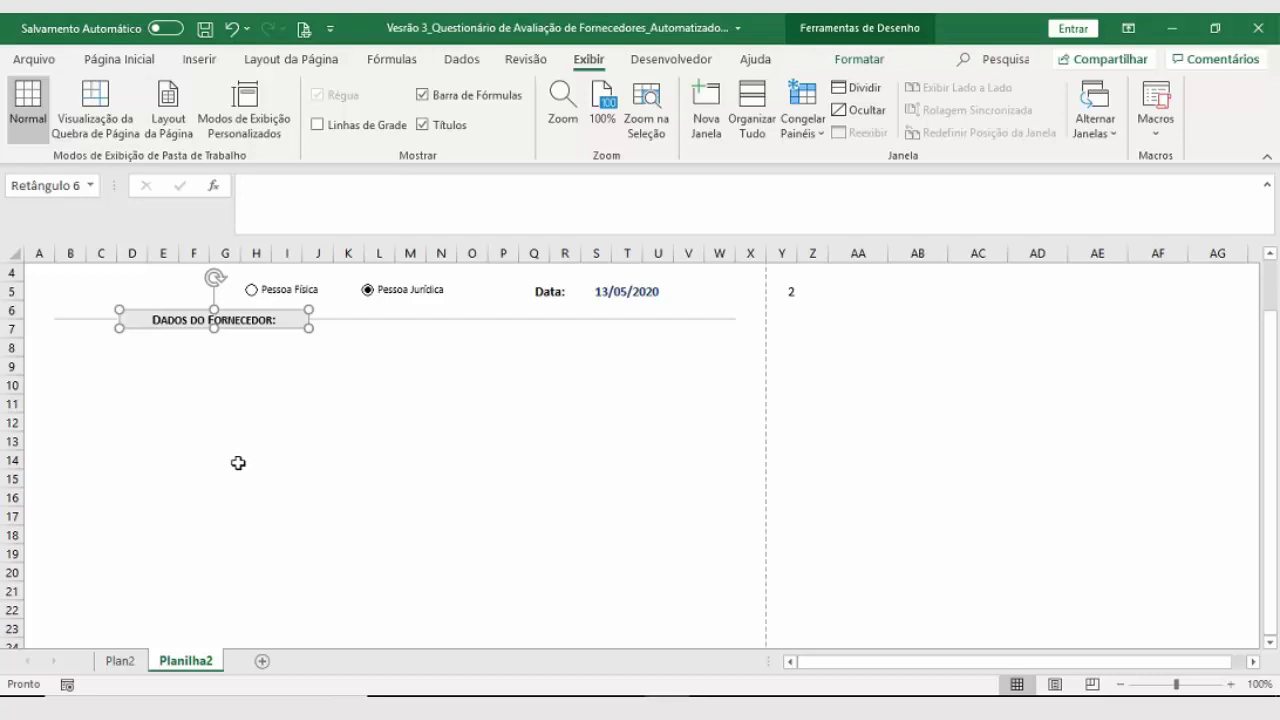
key(Left)
key(Left)
key(Left)
key(Left)
key(Left)
key(Left)
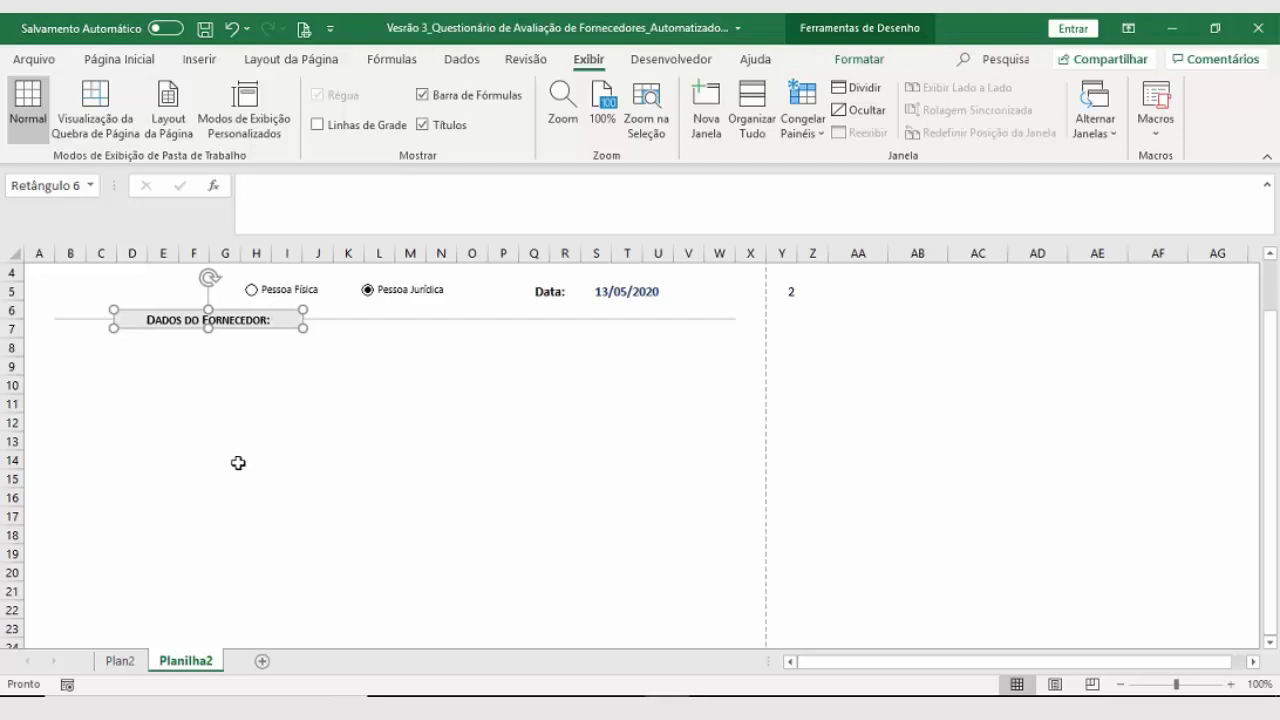
key(Left)
key(Left)
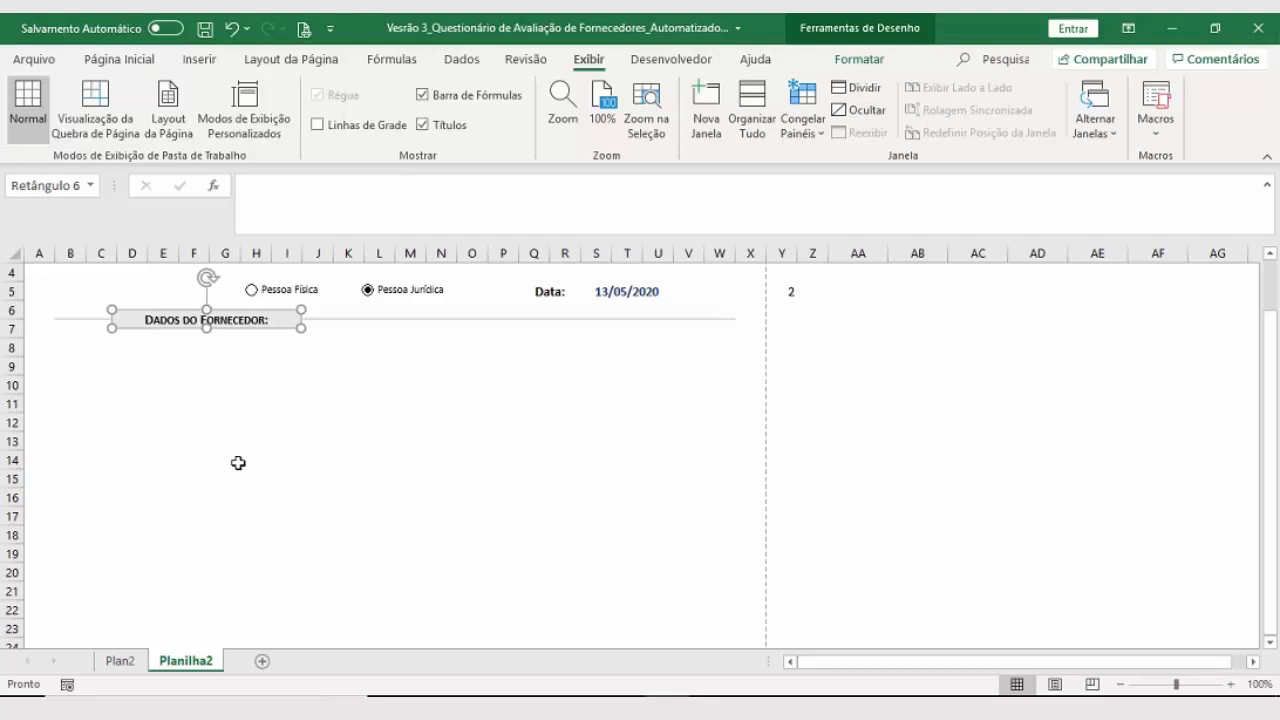
click(244, 492)
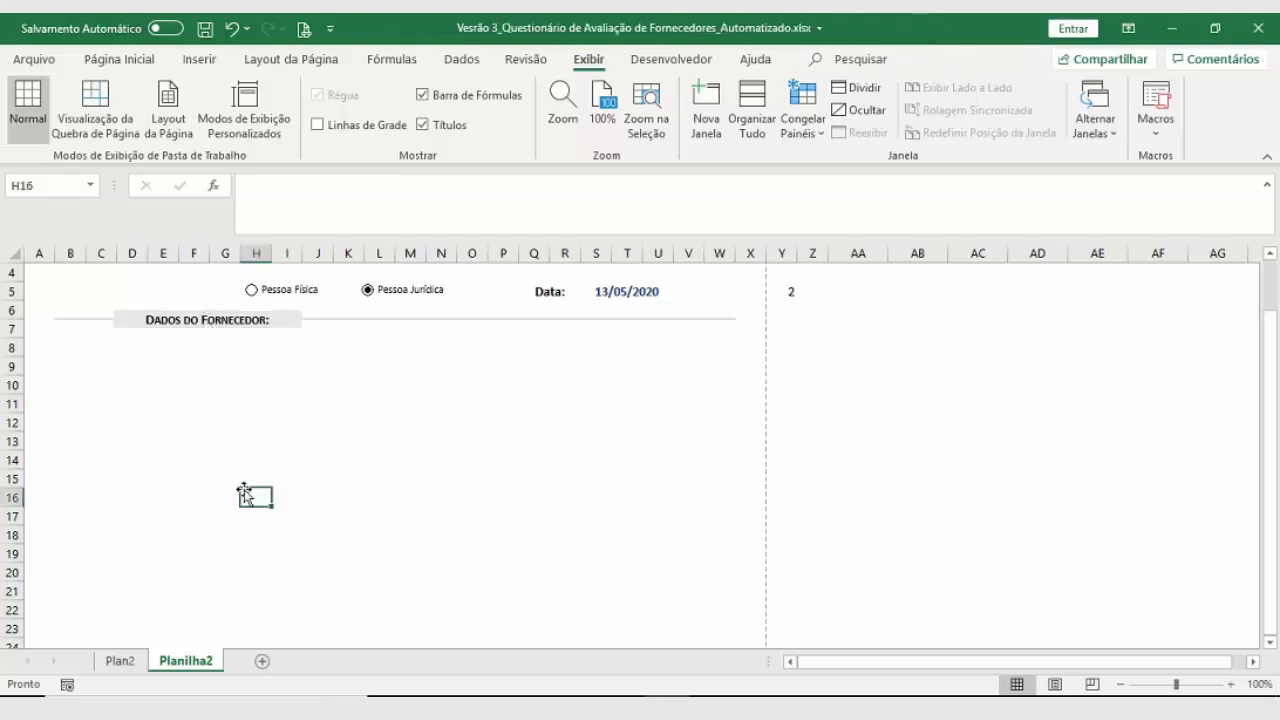
Step: Turn the gridlines on Planilha2 back on
click(312, 310)
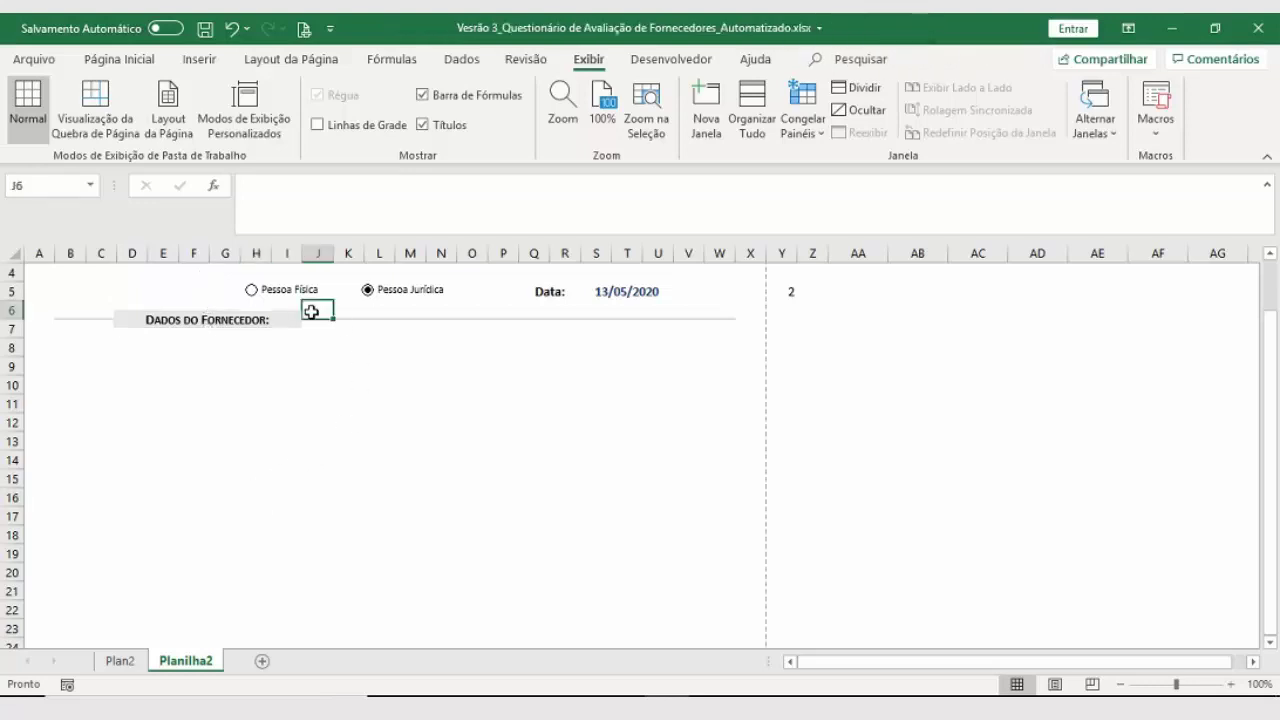
click(312, 323)
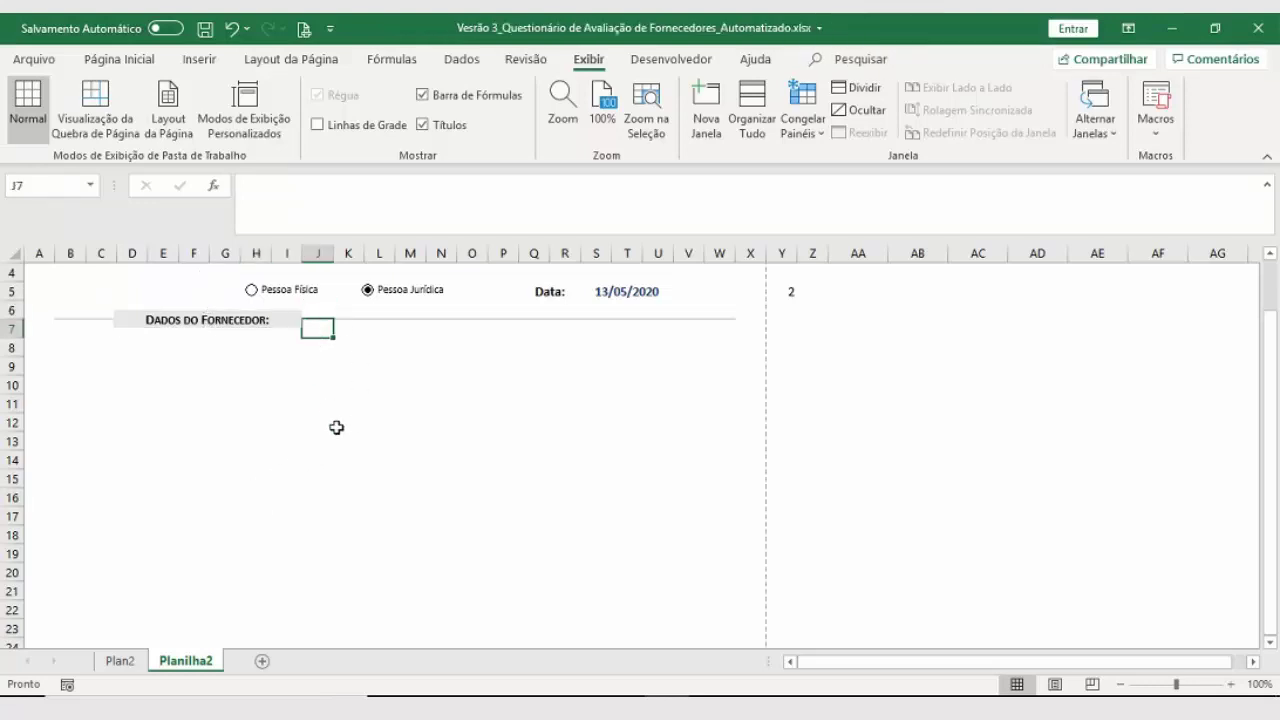
click(277, 318)
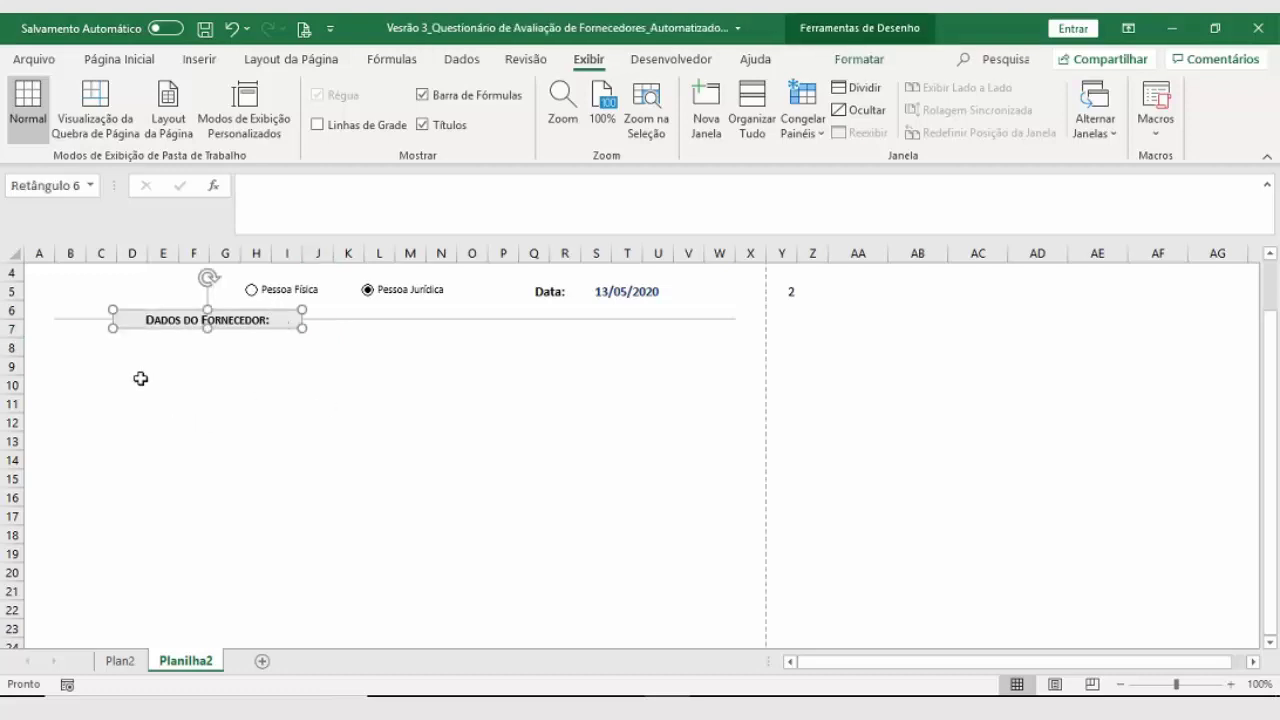
click(462, 62)
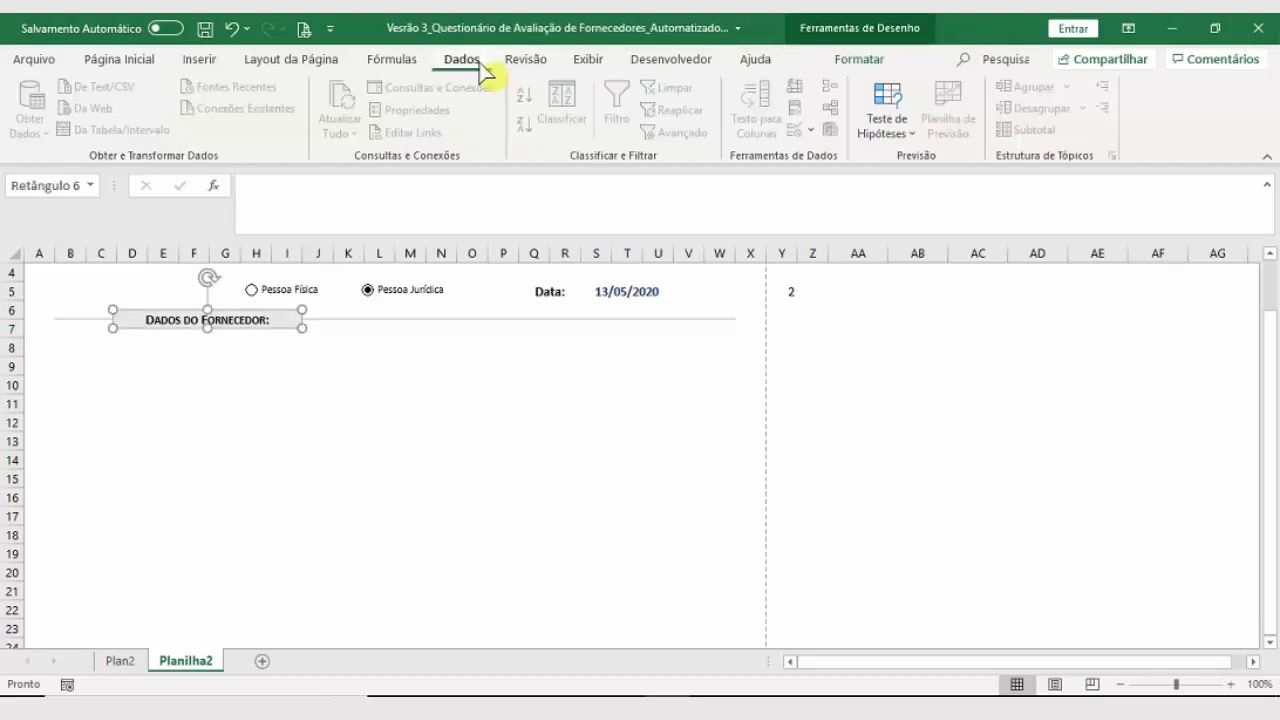
click(522, 62)
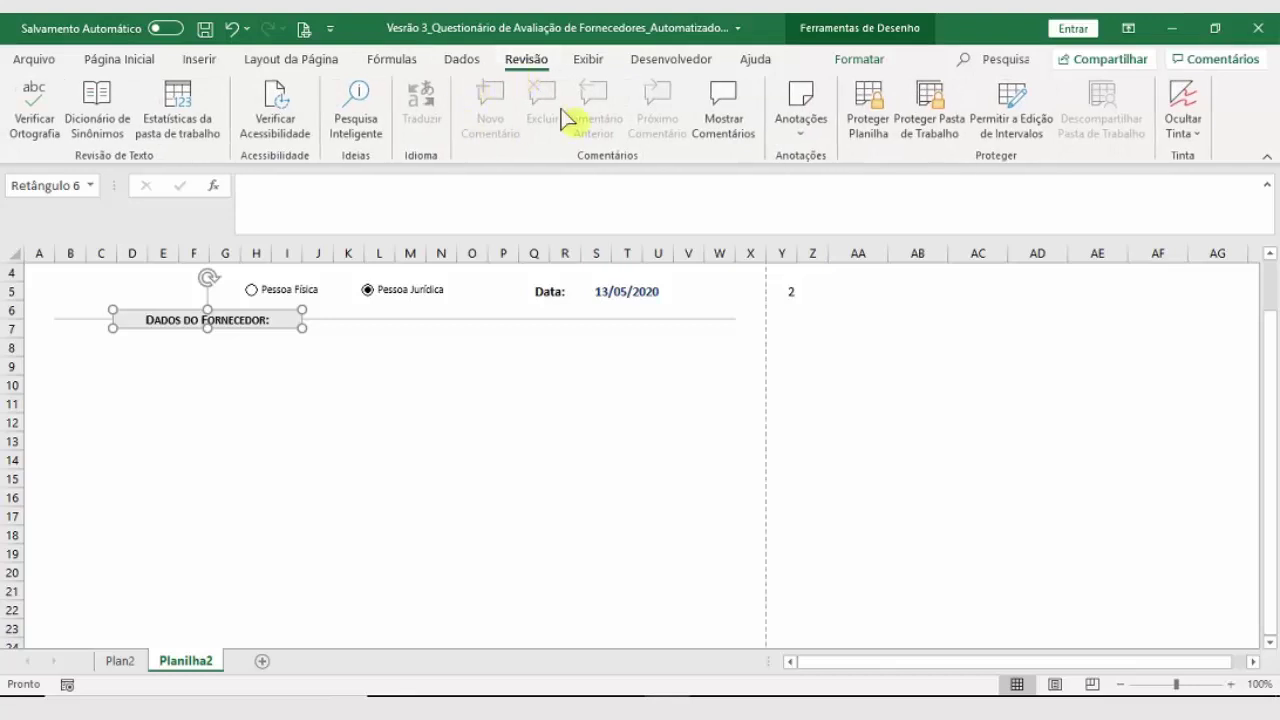
click(588, 60)
click(319, 125)
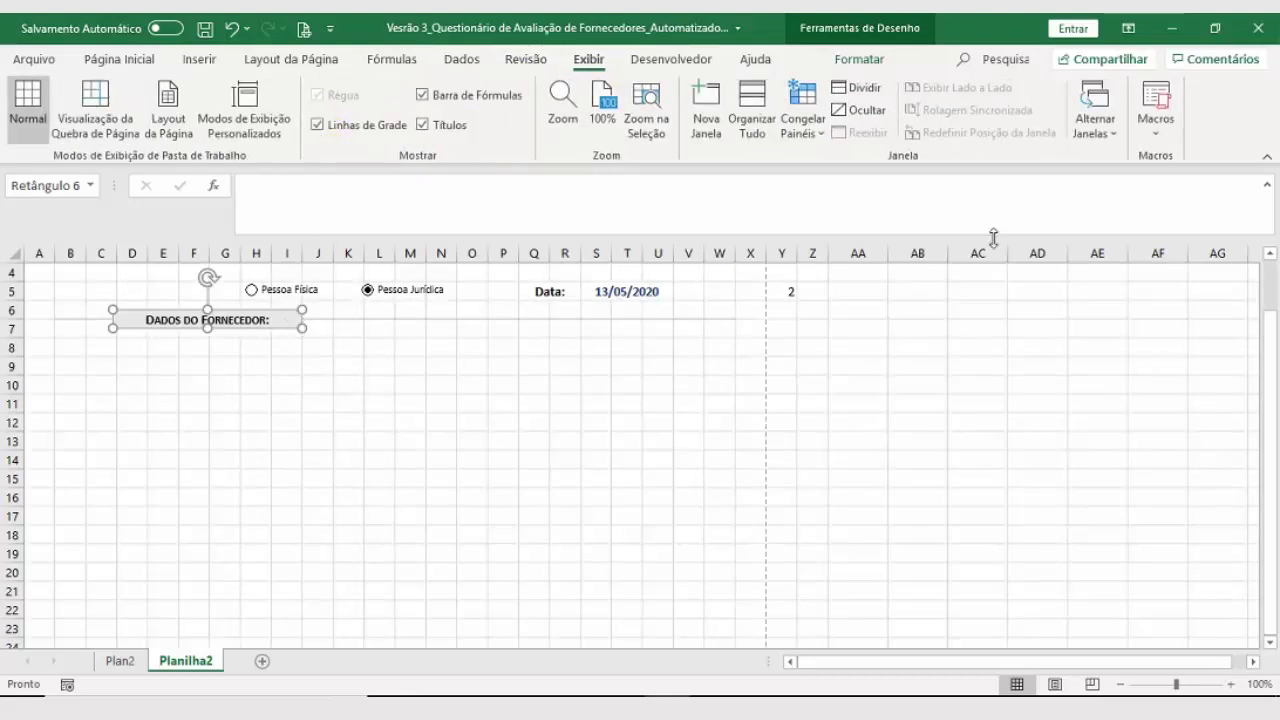
Step: Set the heading rectangle's width to 5,2 cm and nudge it right to meet the border line at column J
click(859, 60)
click(1150, 127)
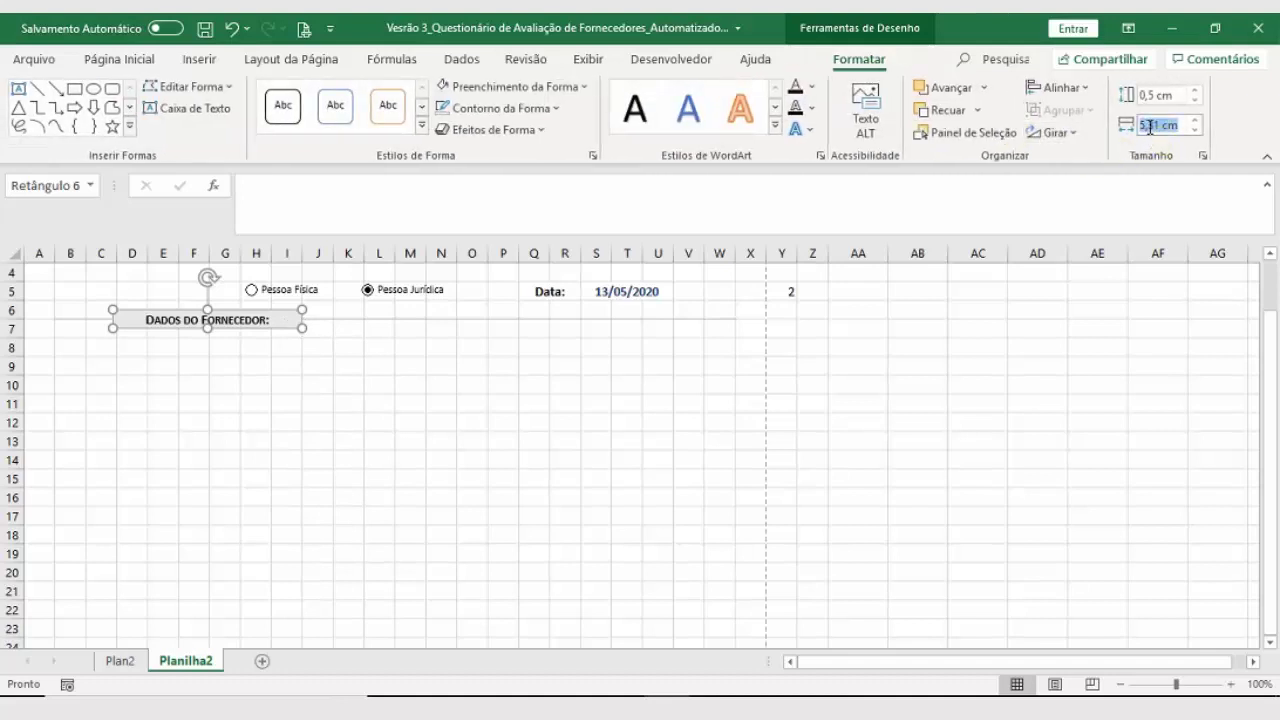
text(5,2)
key(Return)
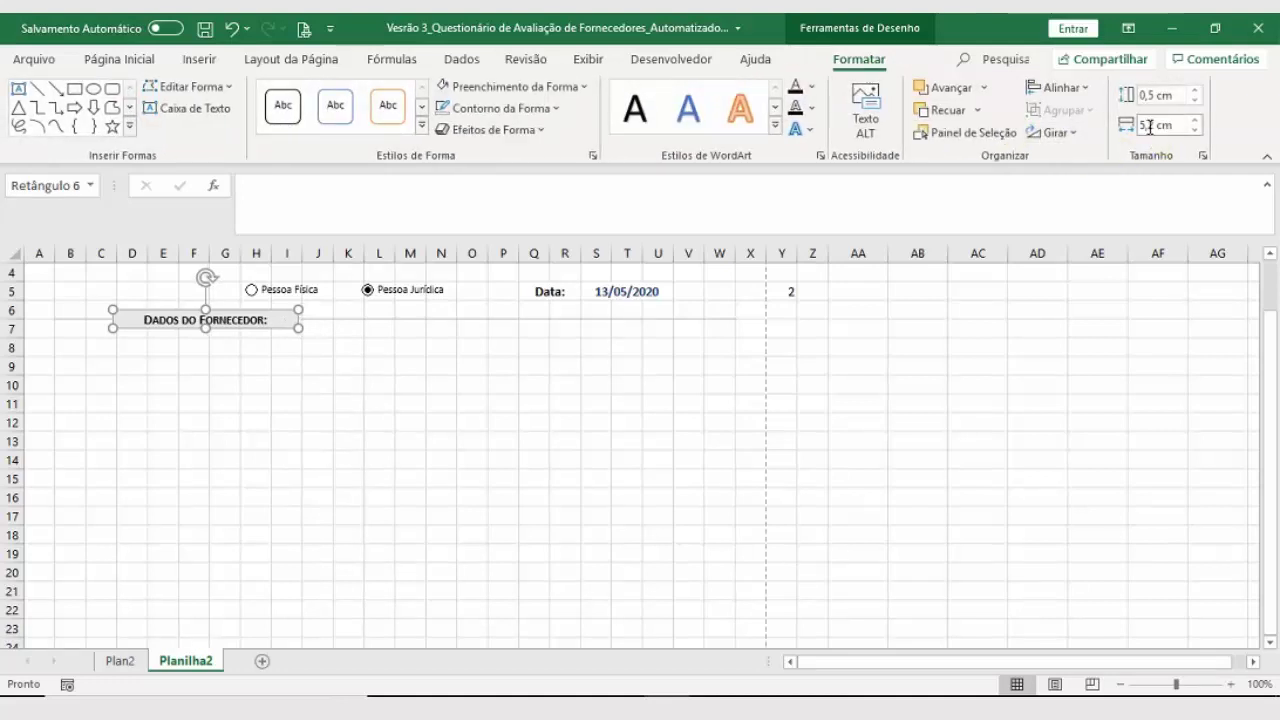
key(Right)
key(Right)
key(Right)
key(Right)
key(Right)
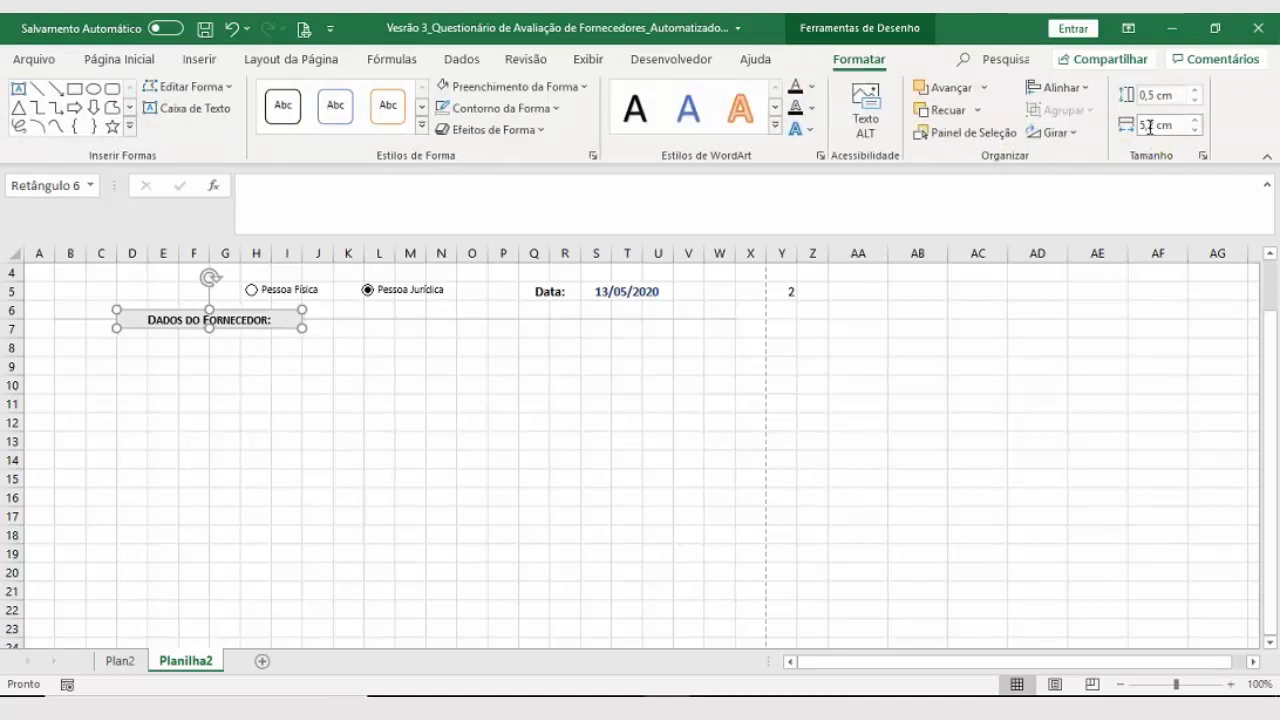
Step: Set the heading rectangle's width to 5 cm and nudge it into the gap between the two border segments
double_click(1150, 126)
text(5)
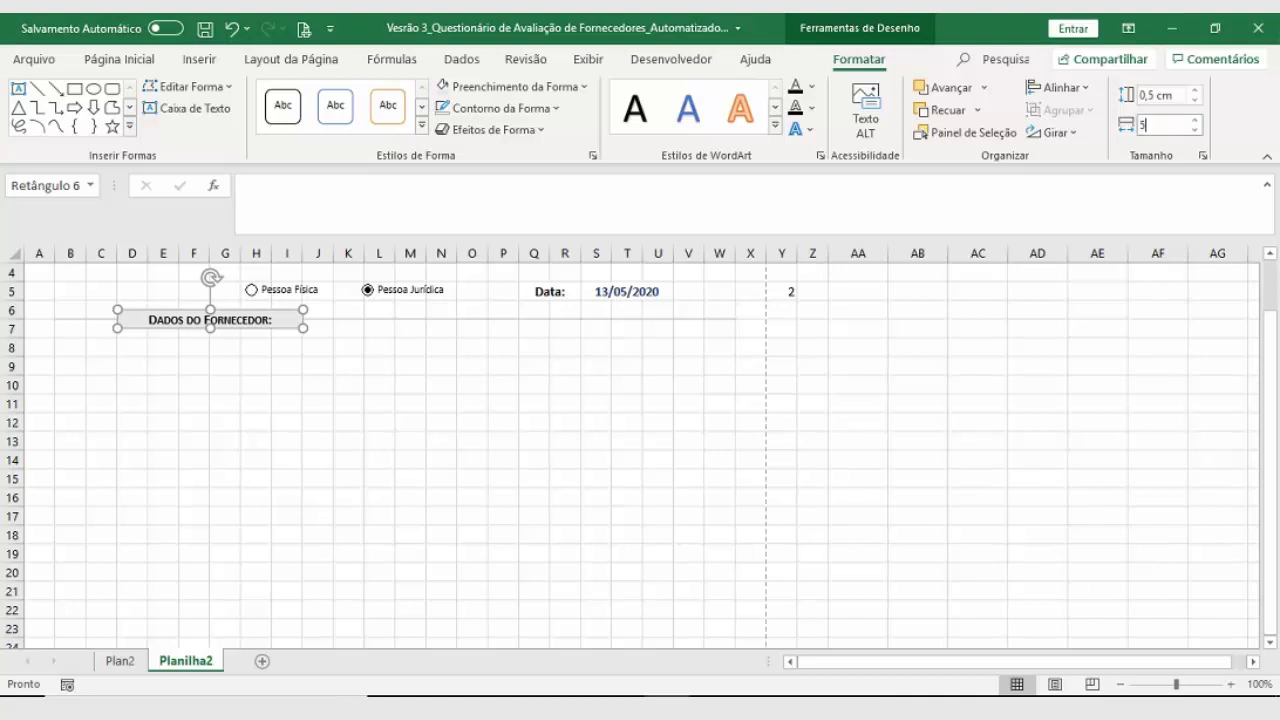
key(Return)
key(Right)
key(Right)
key(Right)
key(Right)
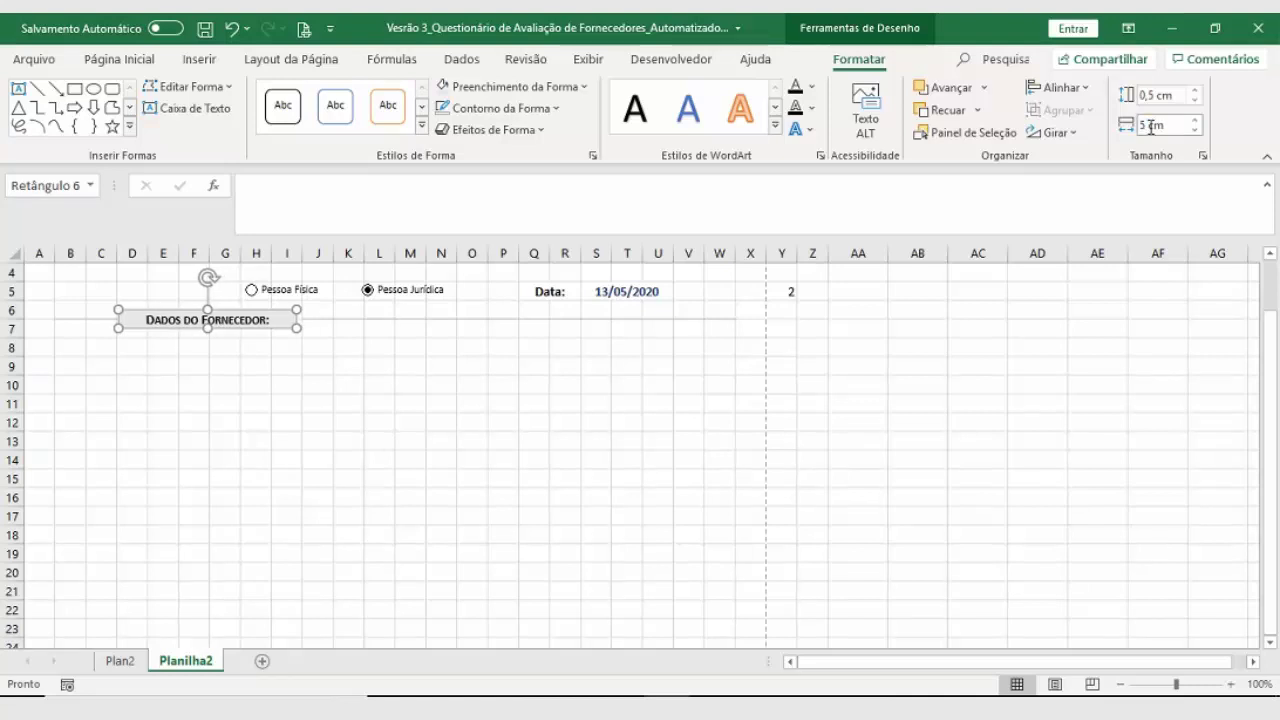
key(Left)
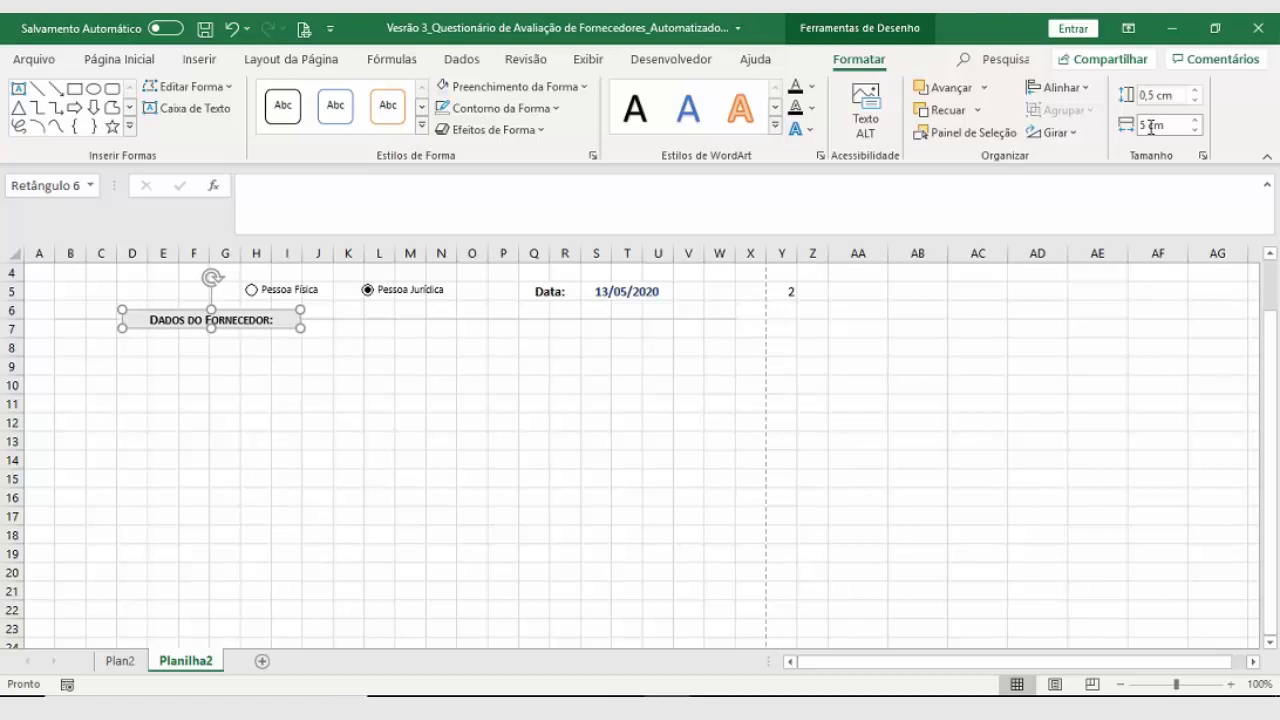
key(Left)
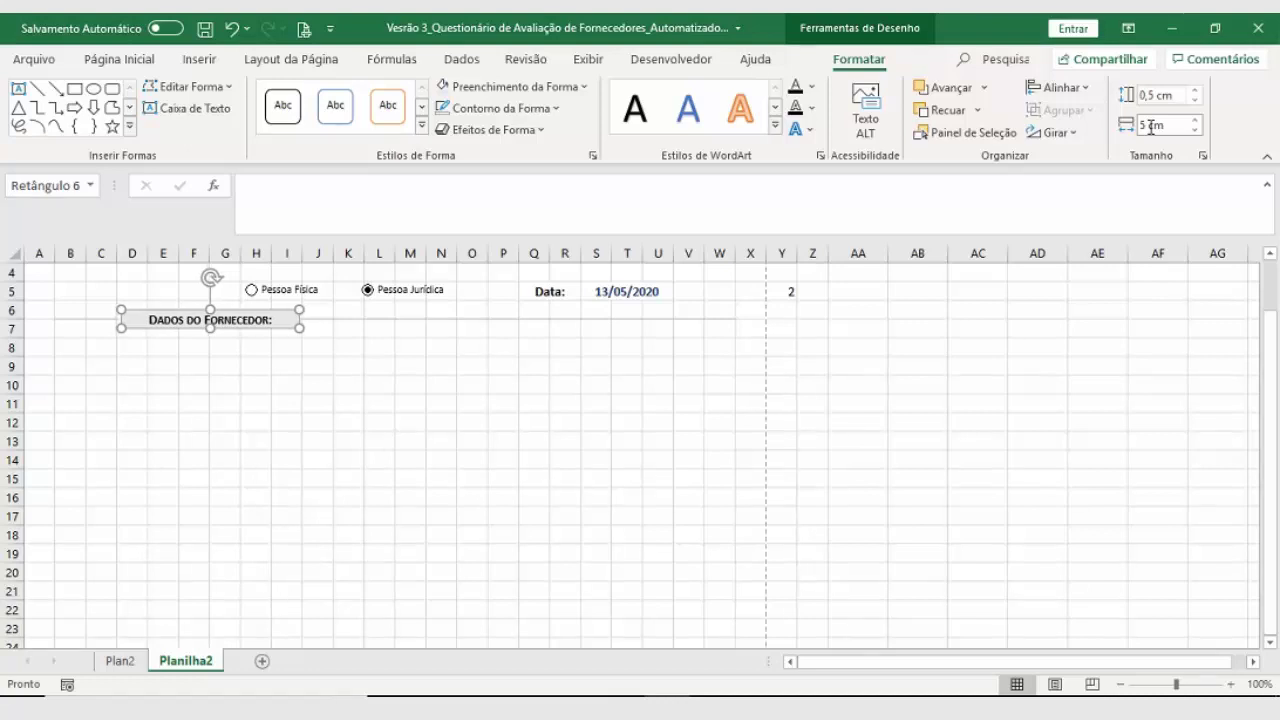
click(492, 384)
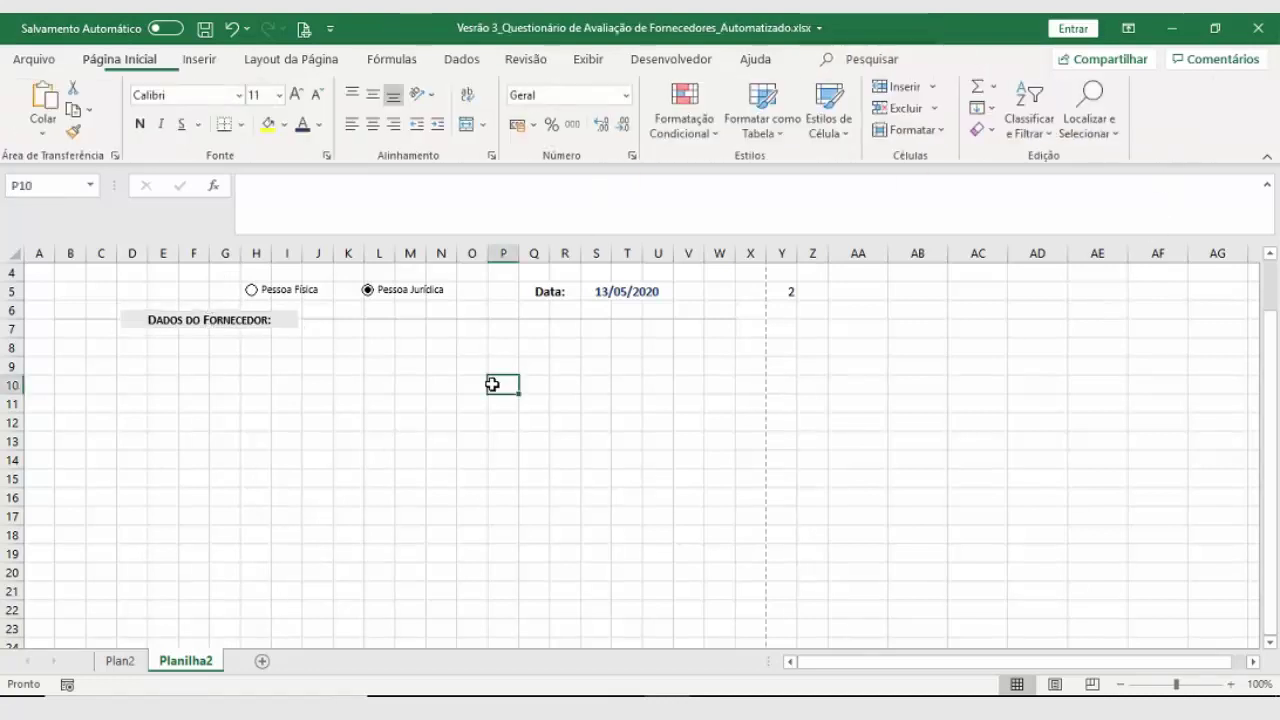
Step: Save the workbook
click(204, 29)
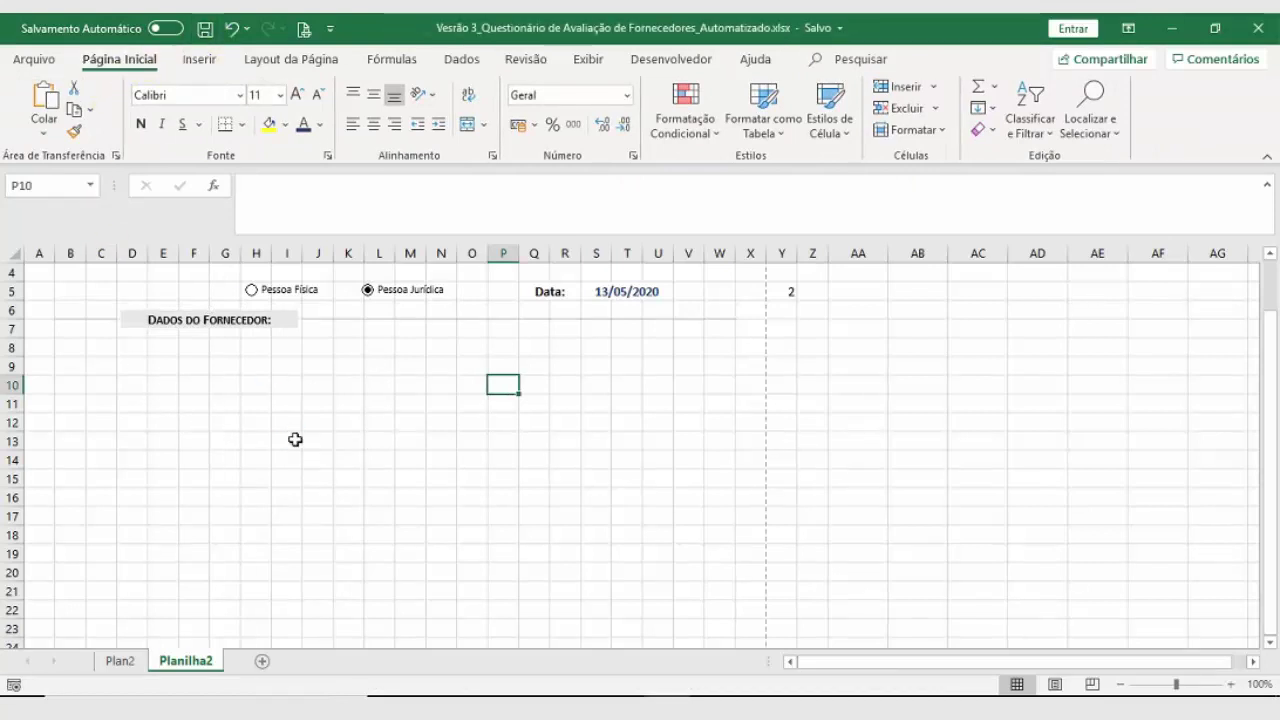
Step: Examine the formulas behind the C9 and C10 labels on Plan2 while switching the supplier type to Pessoa Jurídica and back to Pessoa Física
click(125, 662)
scroll(217, 386, up, 3)
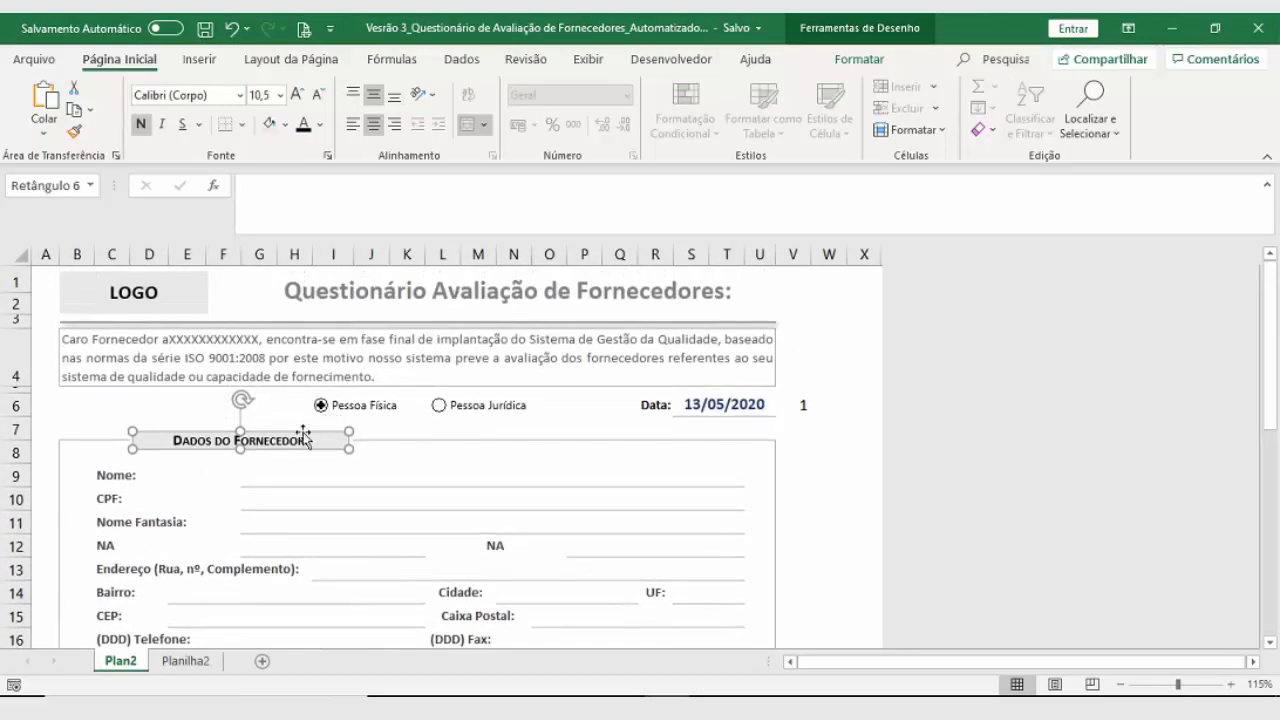
click(113, 474)
click(113, 494)
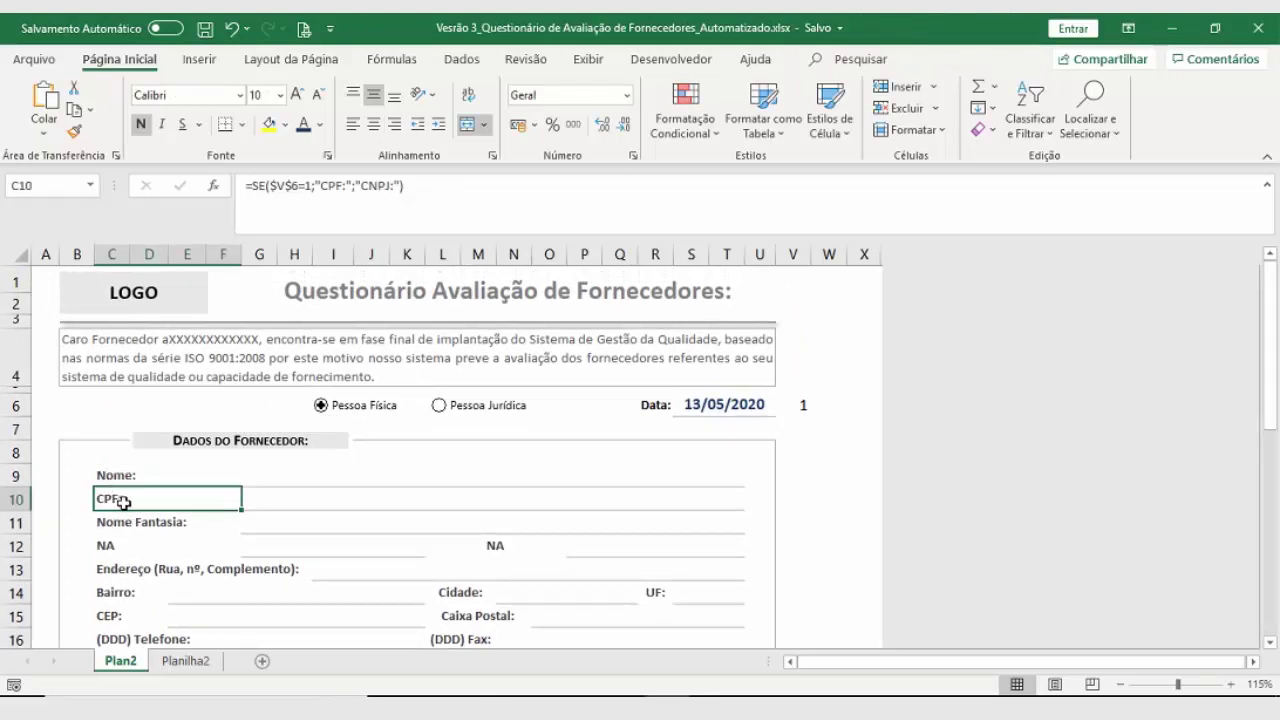
click(439, 405)
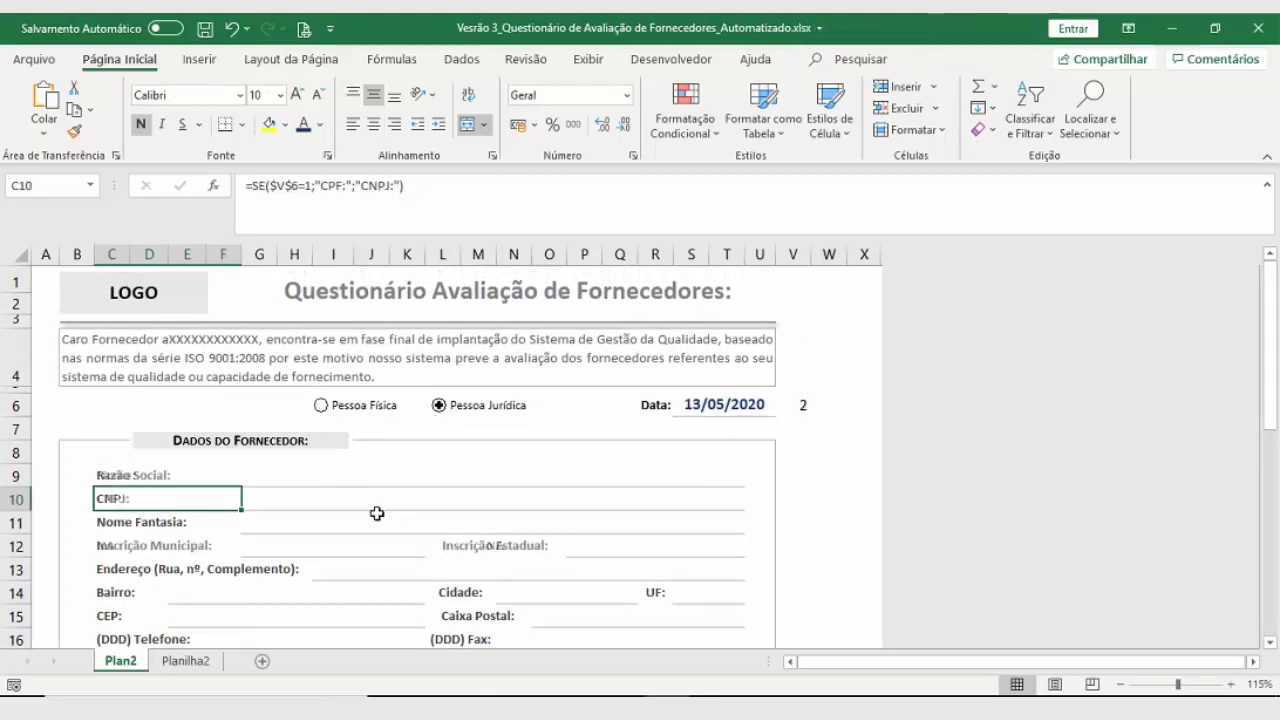
click(145, 478)
click(120, 498)
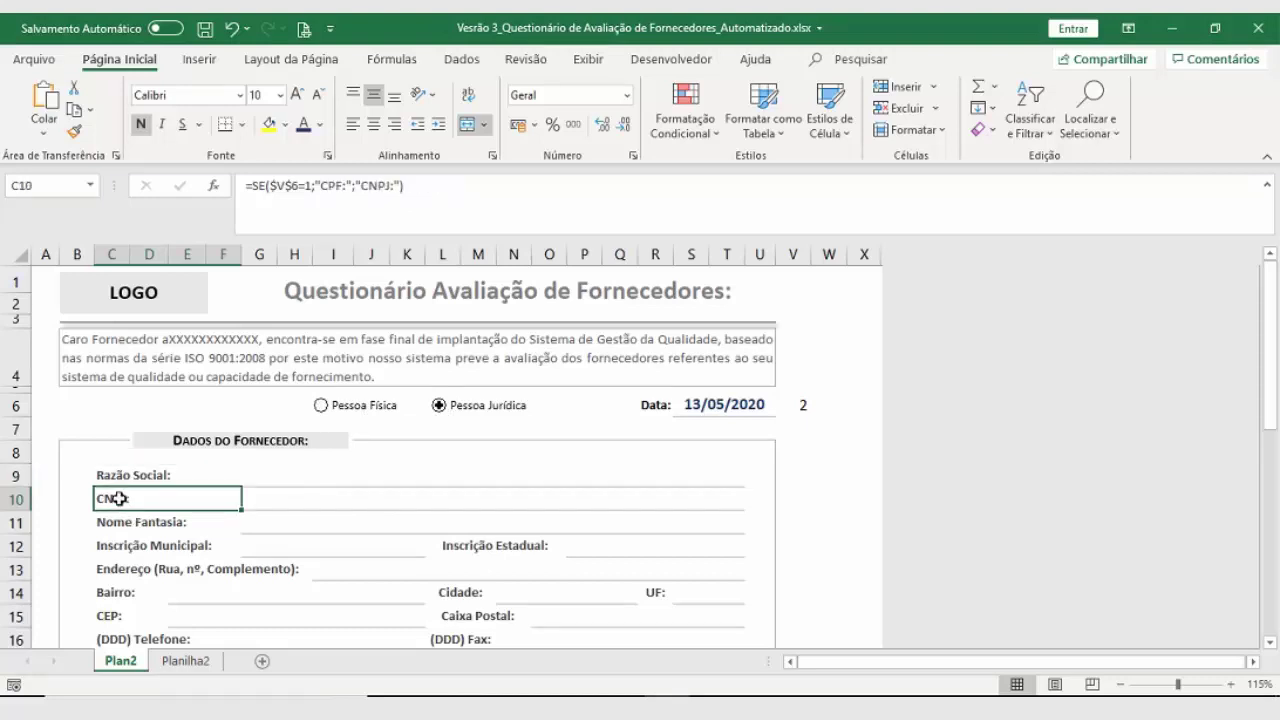
click(161, 468)
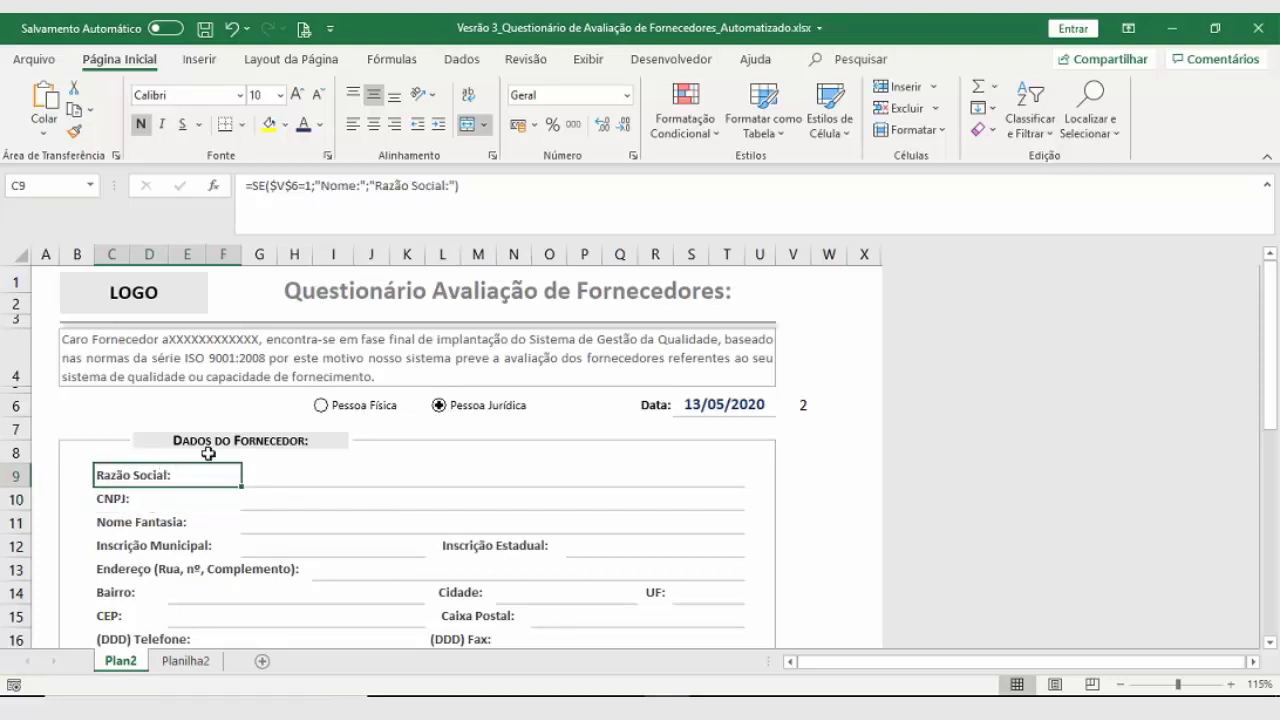
click(321, 405)
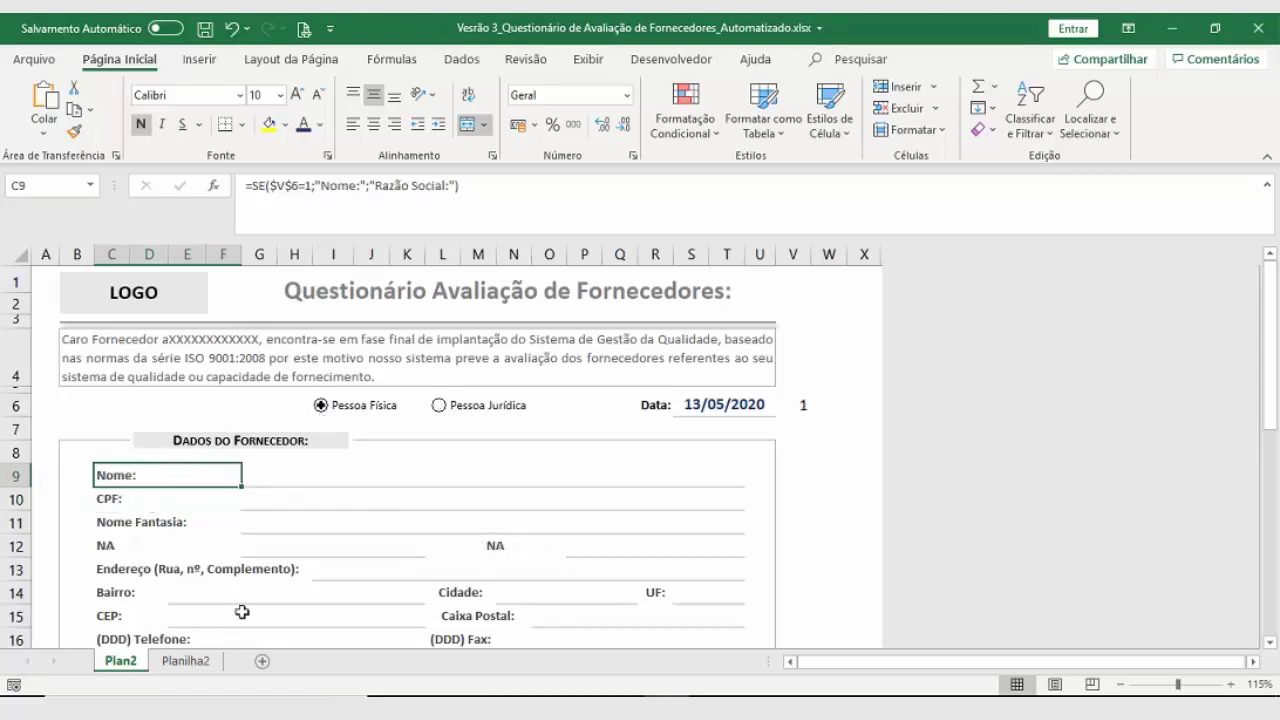
Step: Start a SE formula in cell C8 of Planilha2 with the logical test Y5=1
click(186, 661)
click(100, 365)
click(100, 346)
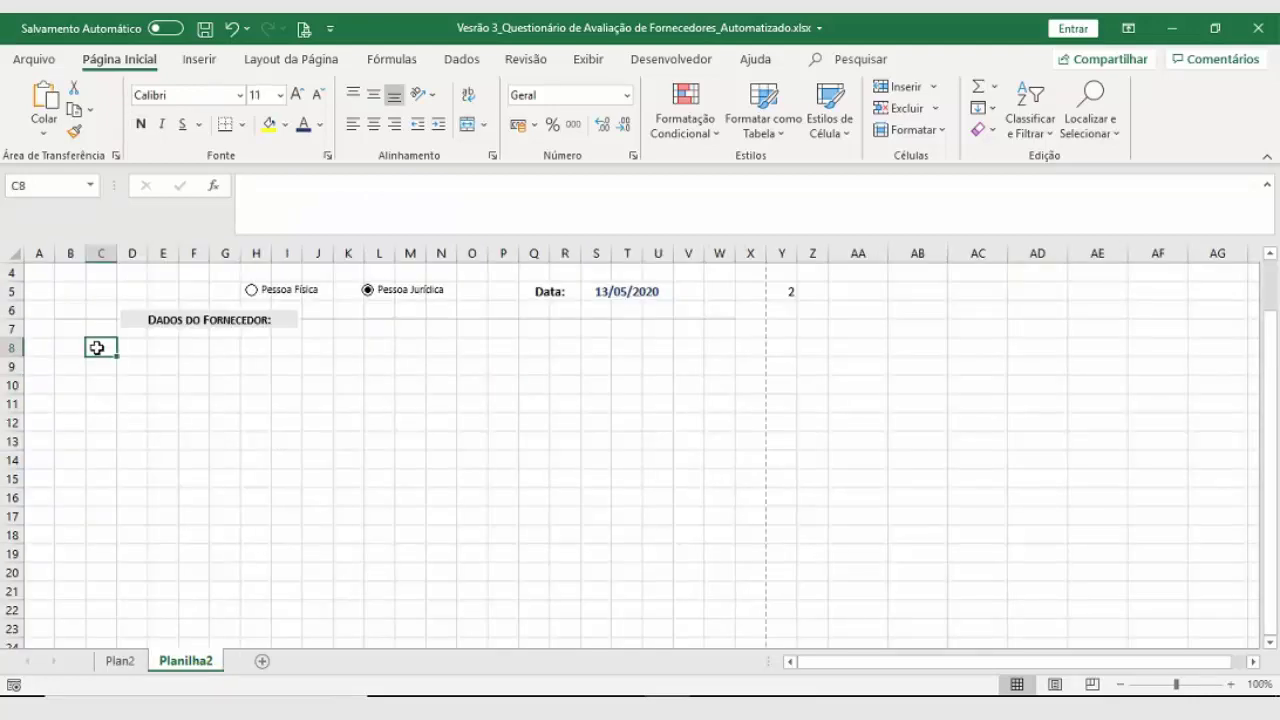
click(69, 346)
click(109, 345)
scroll(120, 424, up, 1)
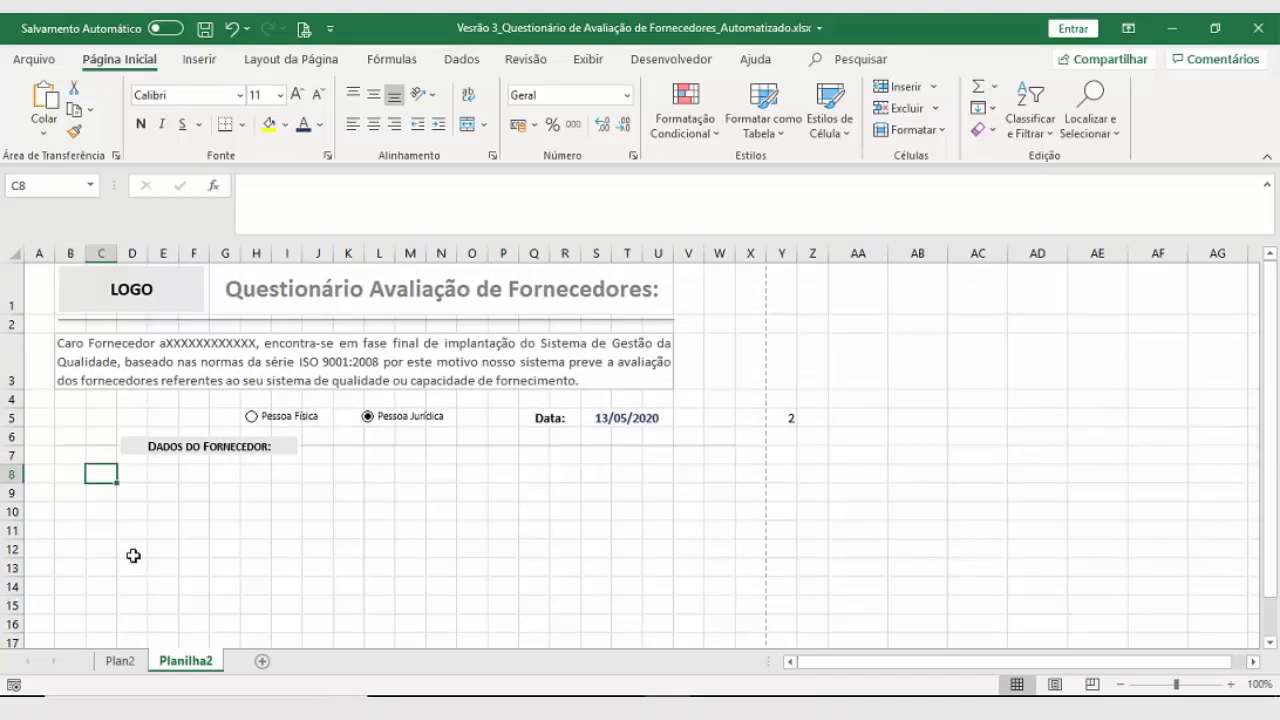
text(=)
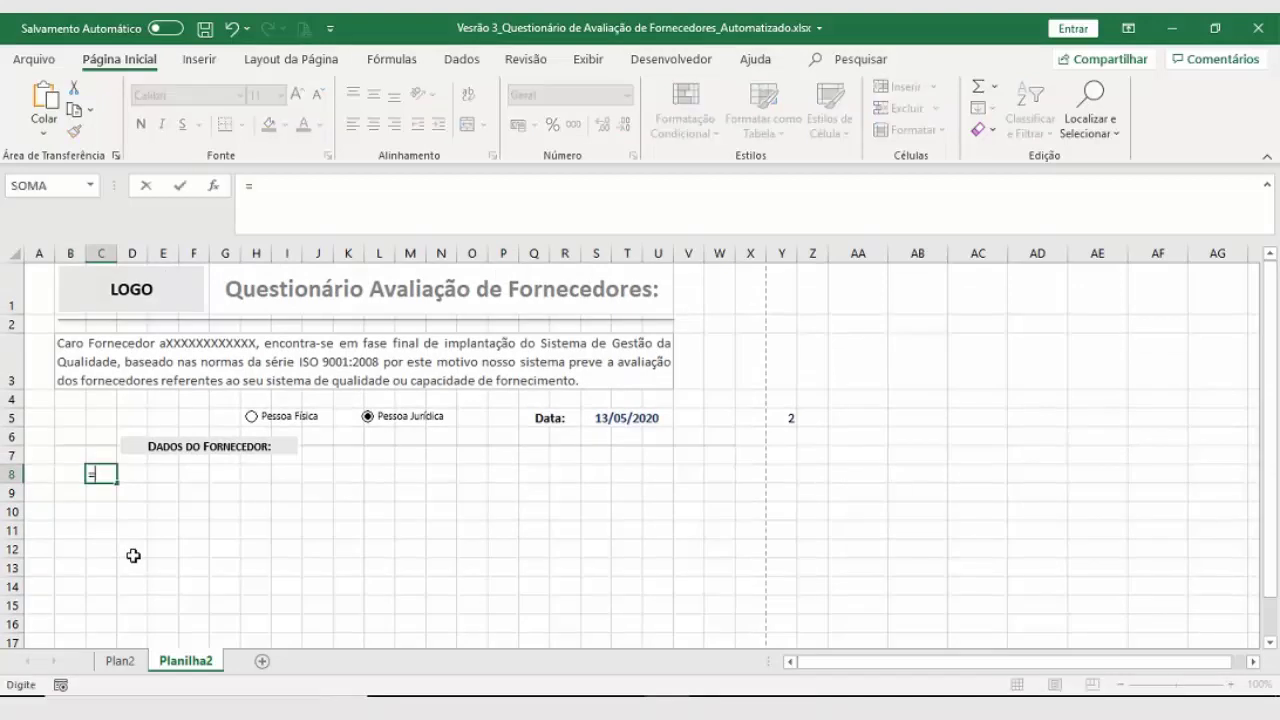
text(se()
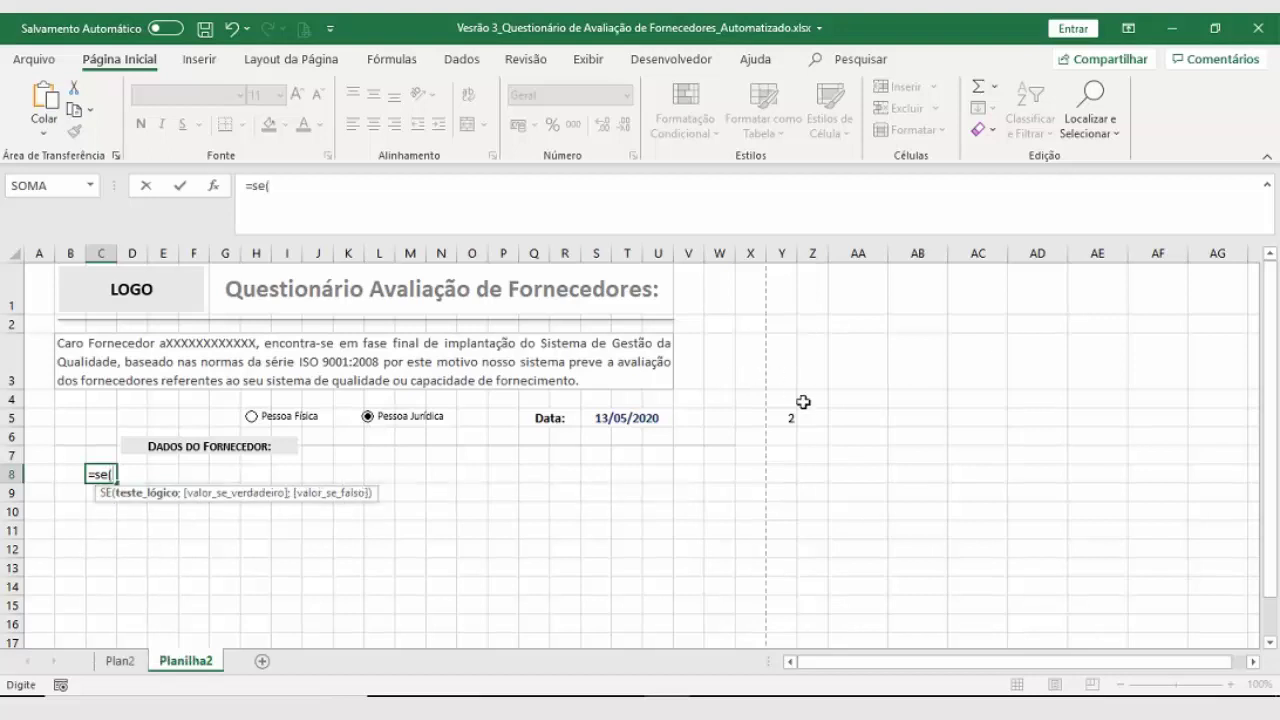
click(782, 418)
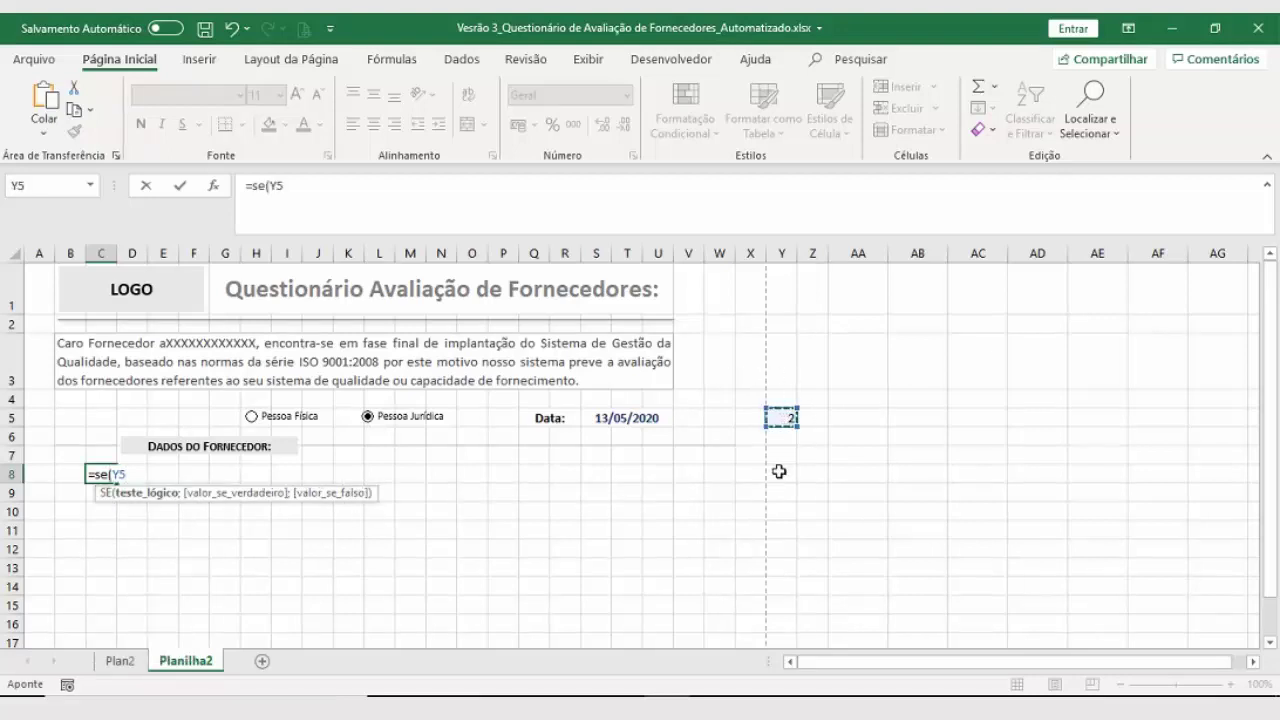
text(=)
click(790, 425)
click(634, 466)
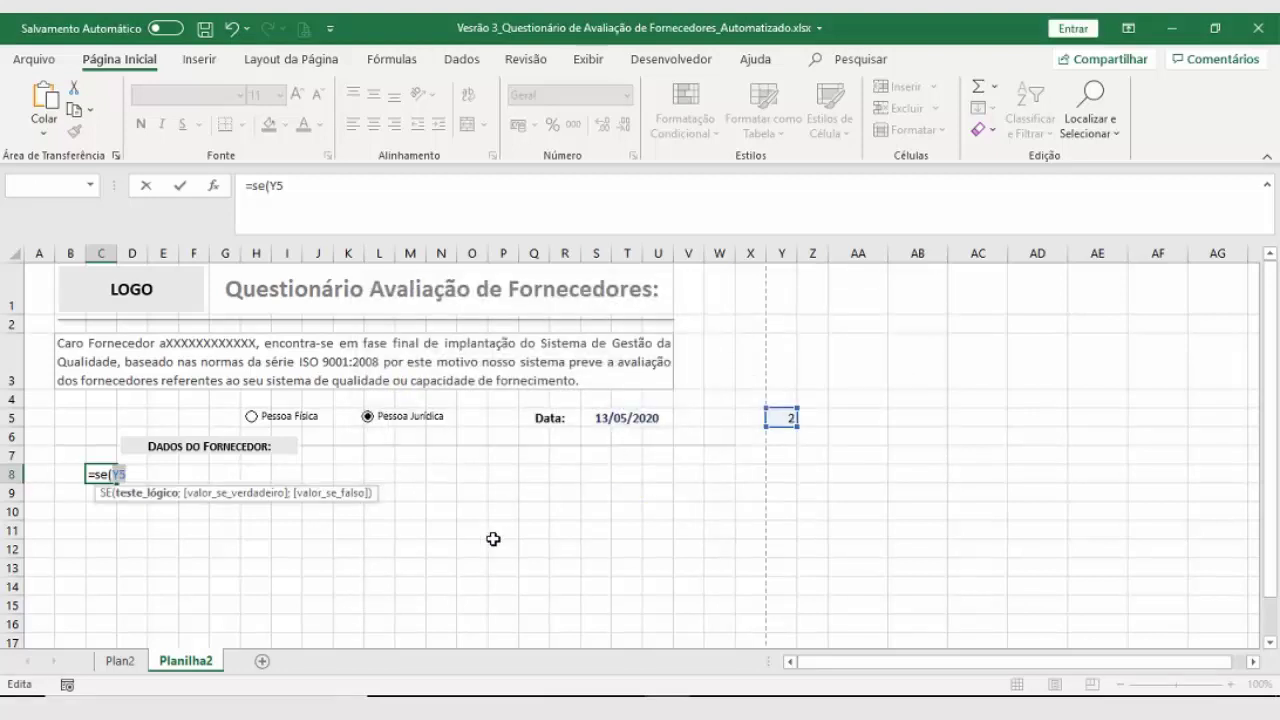
key(Right)
text(=1;)
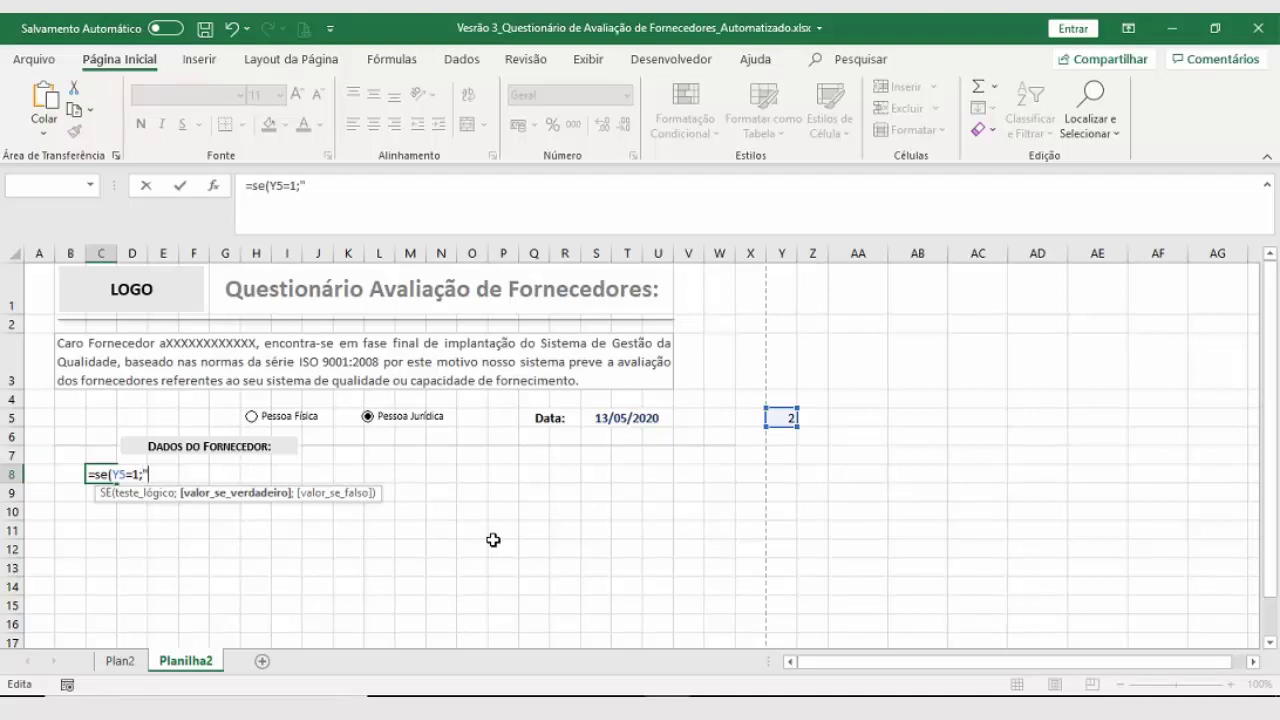
Step: Complete the C8 formula with "Nome:" as the true result and "Razão Social:" as the false result
text("Nome:)
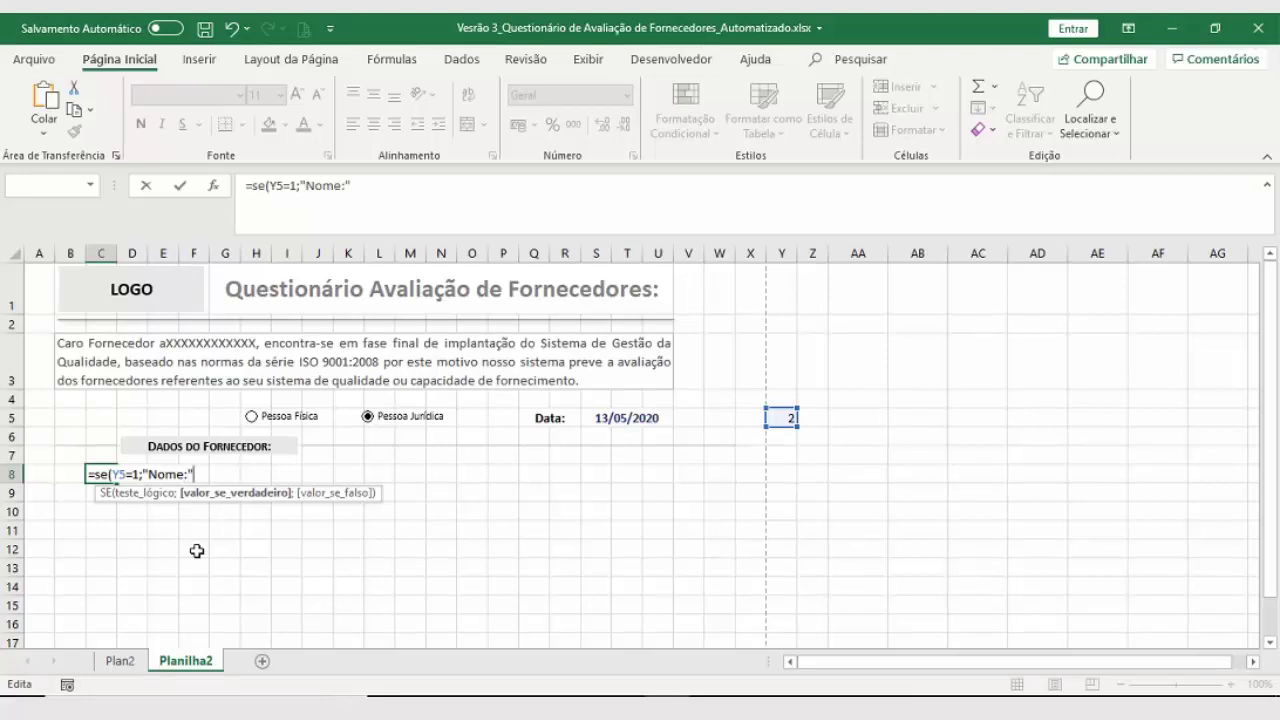
text(;)
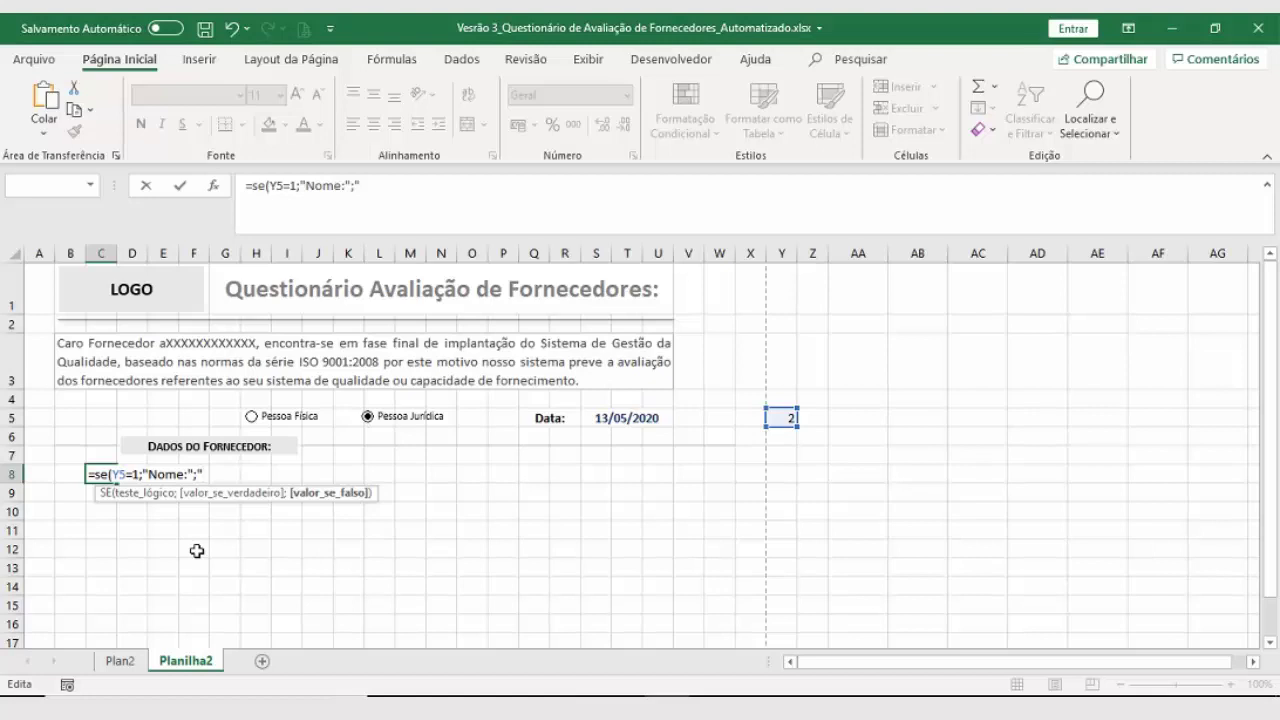
text("Razão Soxi)
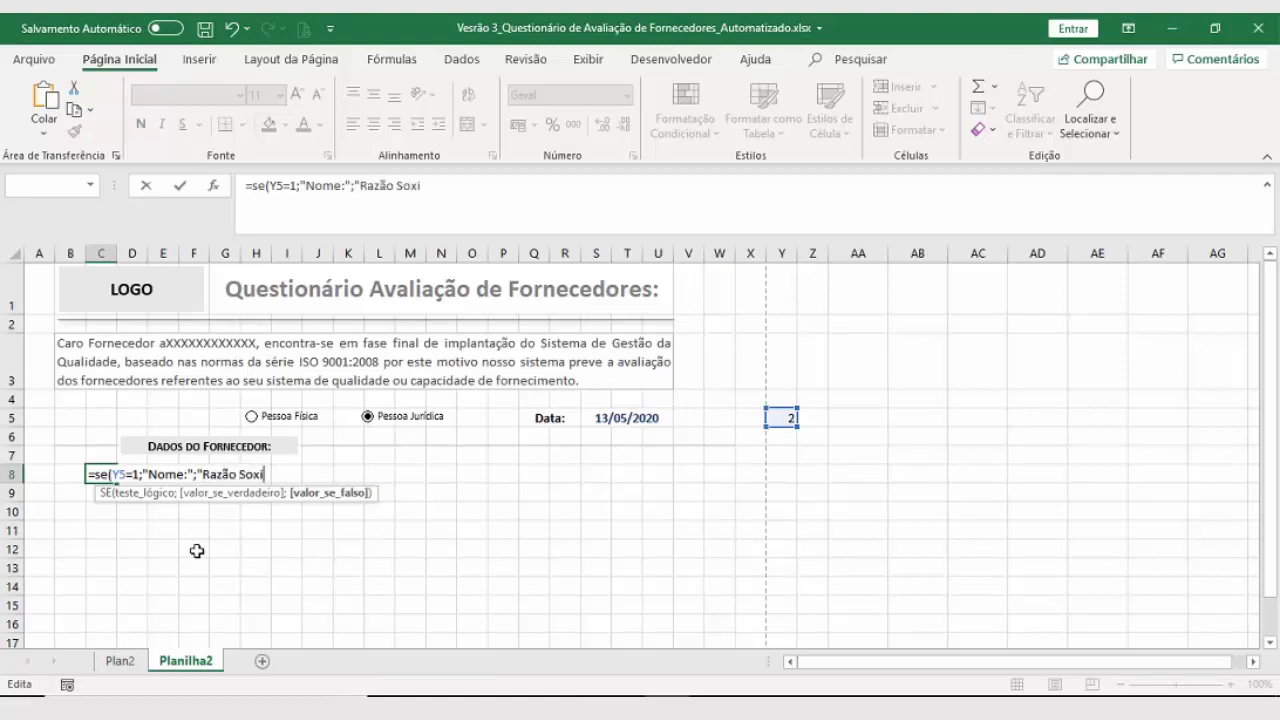
key(BackSpace)
text(cia)
text(l:"))
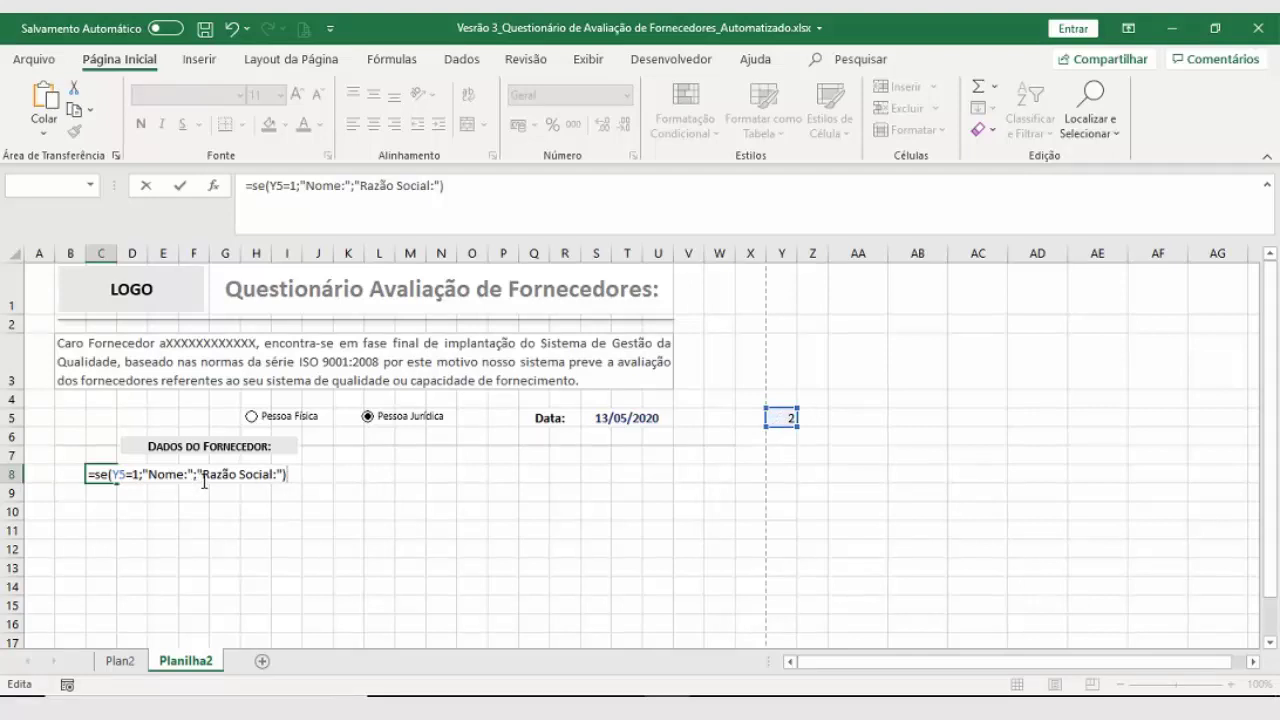
key(Return)
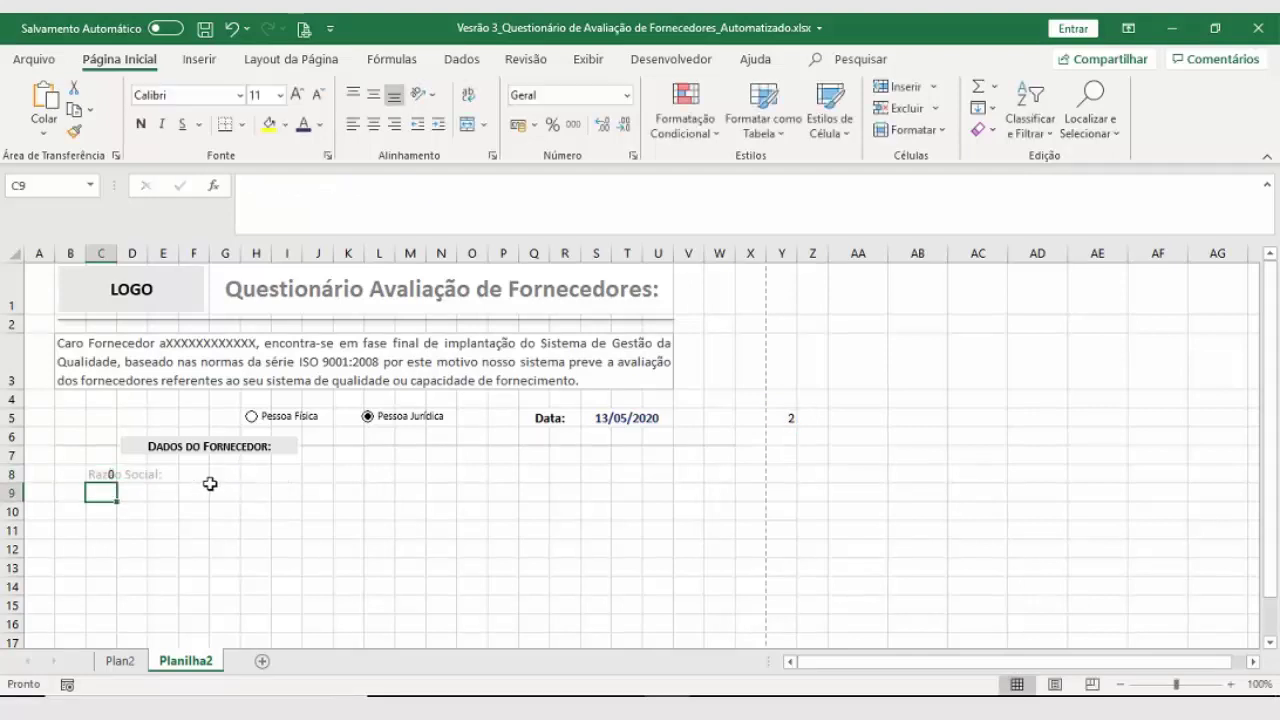
Step: Test the C8 label on Planilha2 by choosing Pessoa Física and switching back to Pessoa Jurídica
click(250, 420)
click(95, 472)
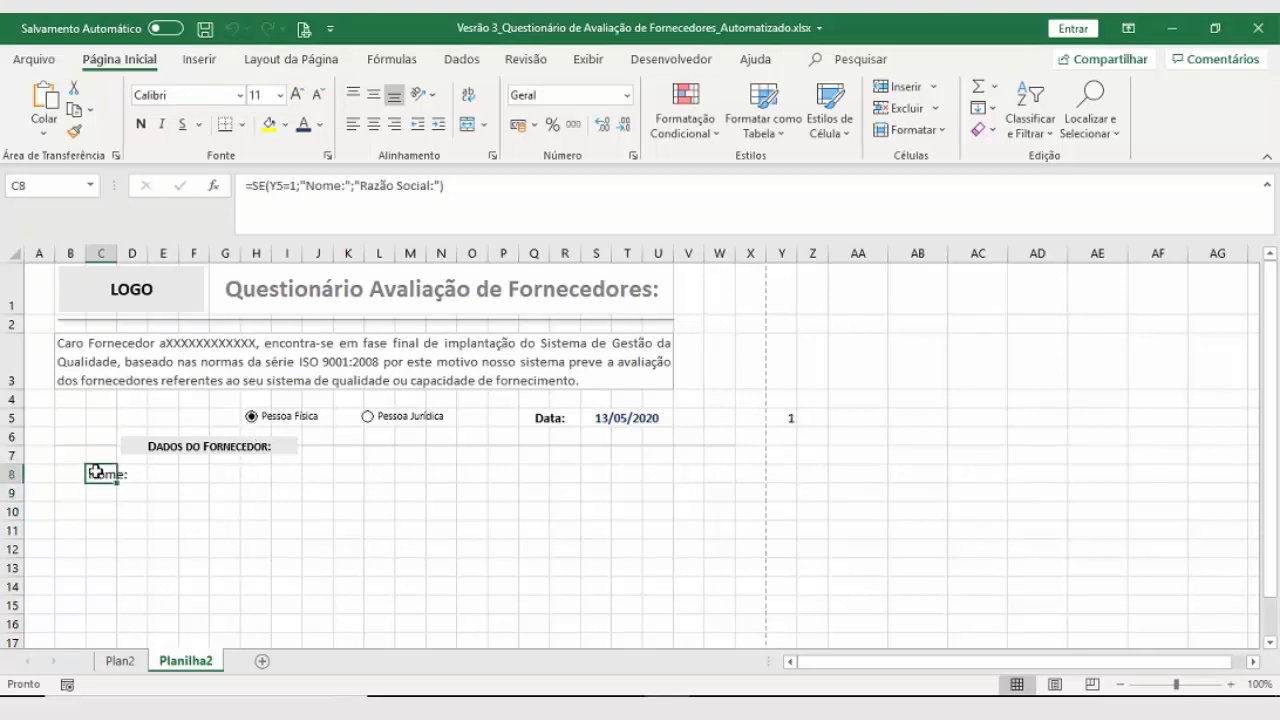
click(368, 417)
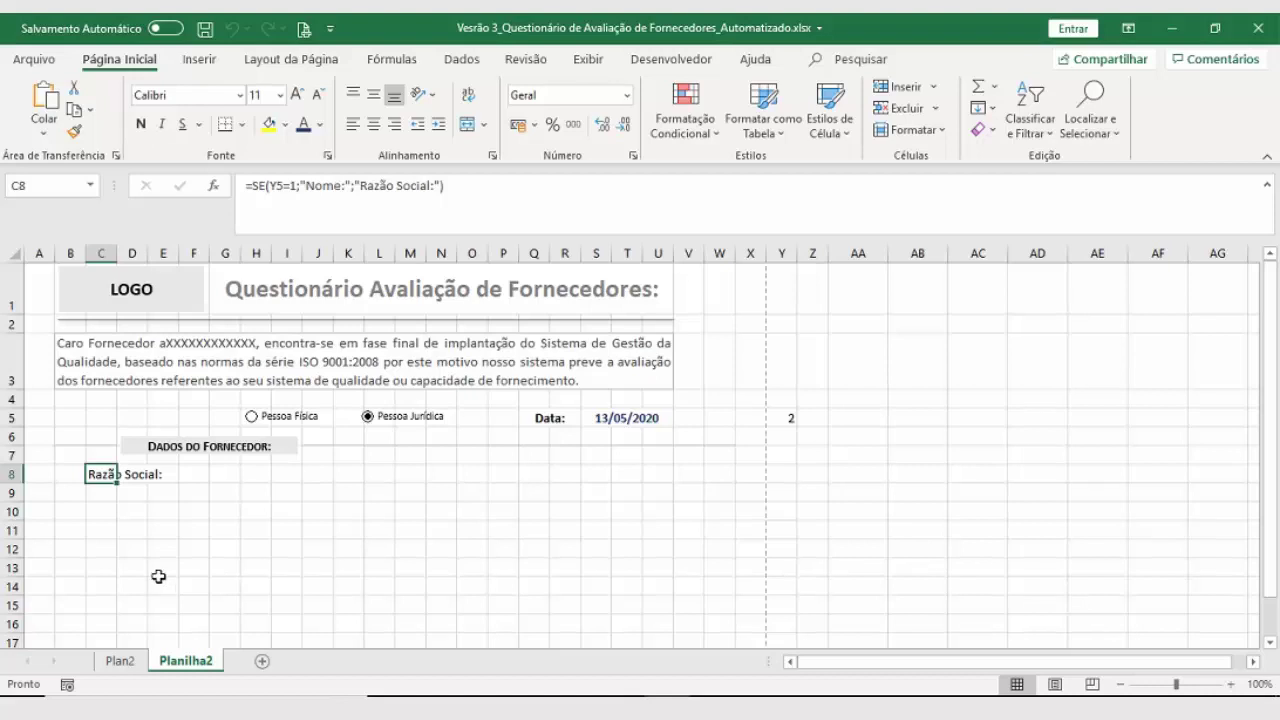
Step: Merge and center cells C8:E8 on Planilha2 and make the label bold
drag(100, 474, 165, 474)
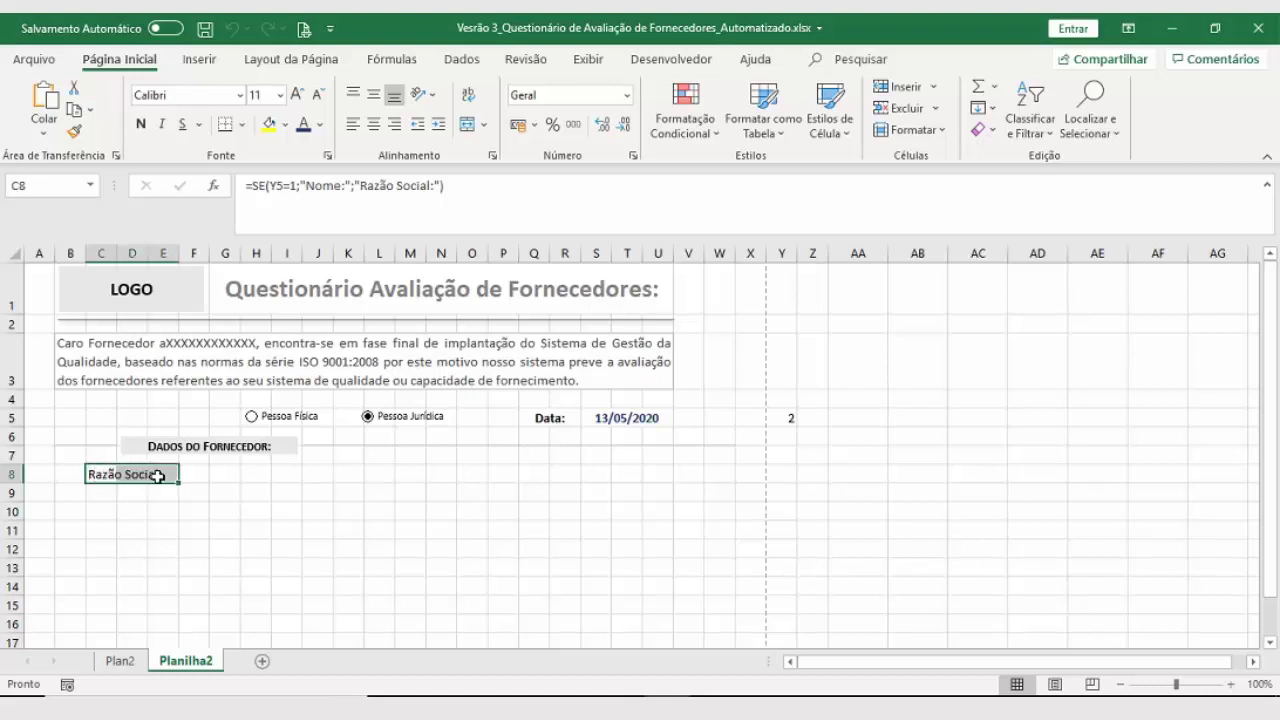
click(467, 124)
click(210, 543)
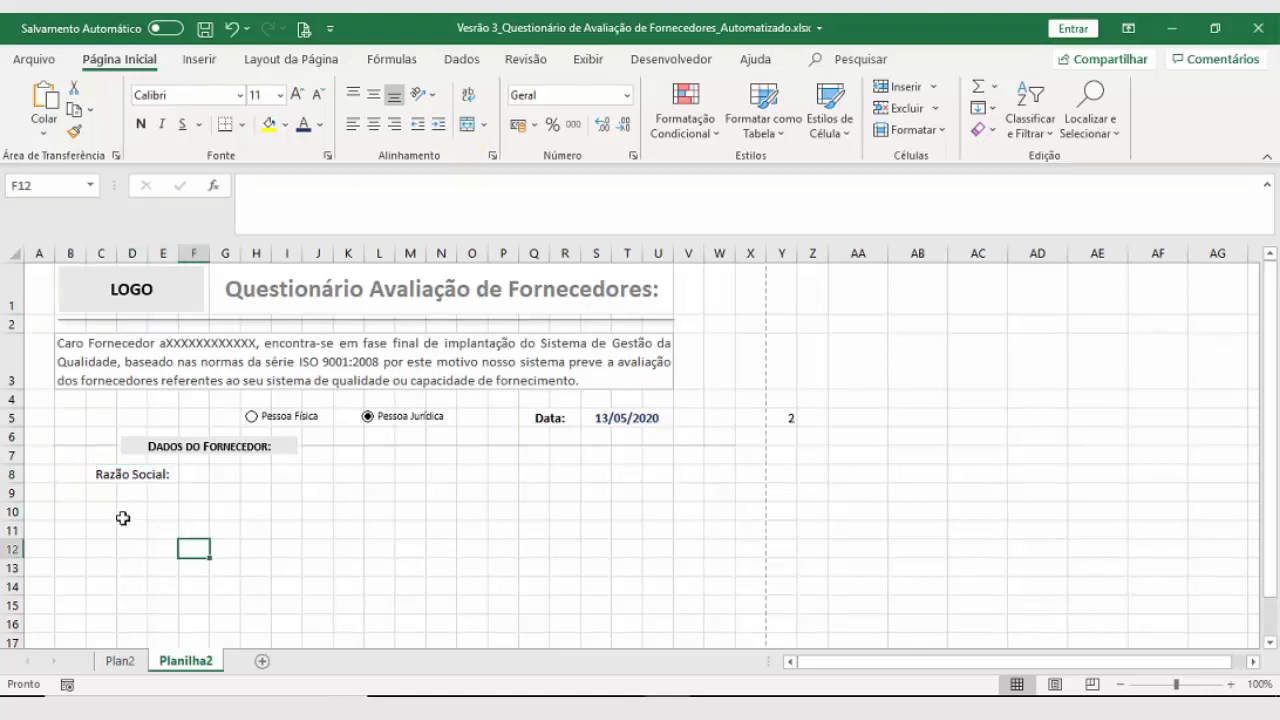
click(103, 474)
click(141, 125)
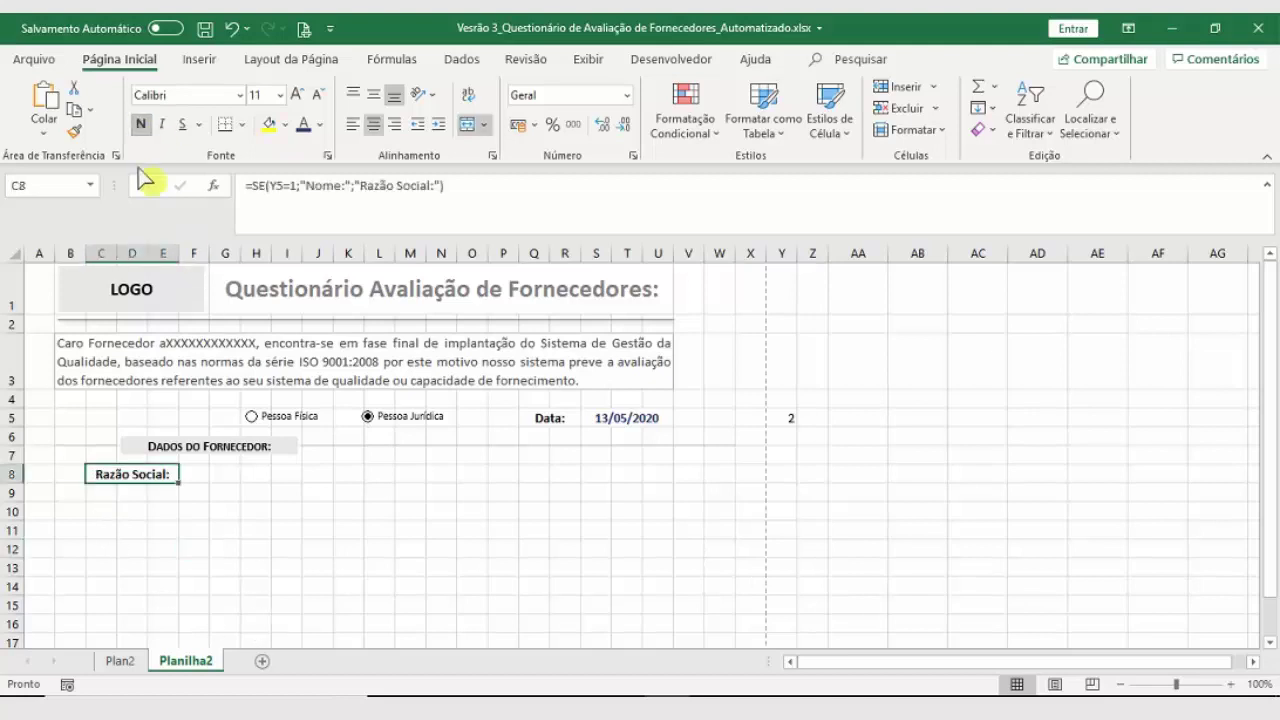
click(101, 510)
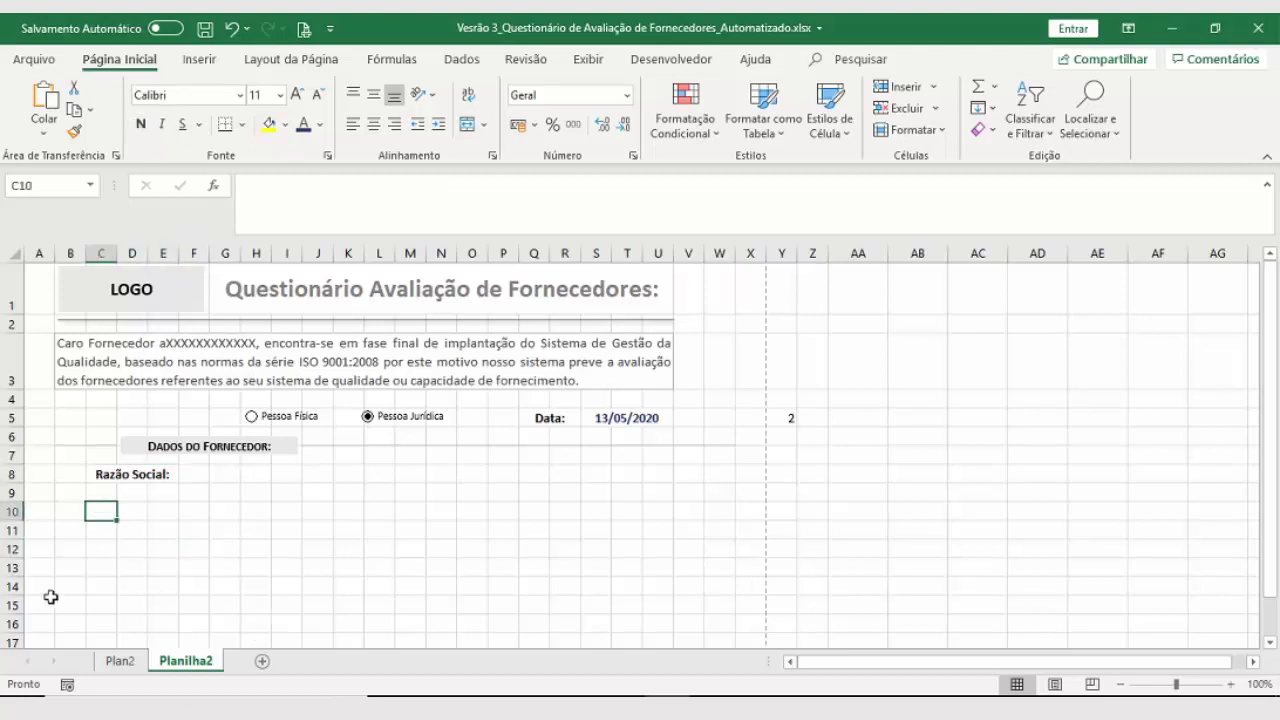
Step: Check the row height of row 9 on Plan2
click(127, 661)
click(18, 474)
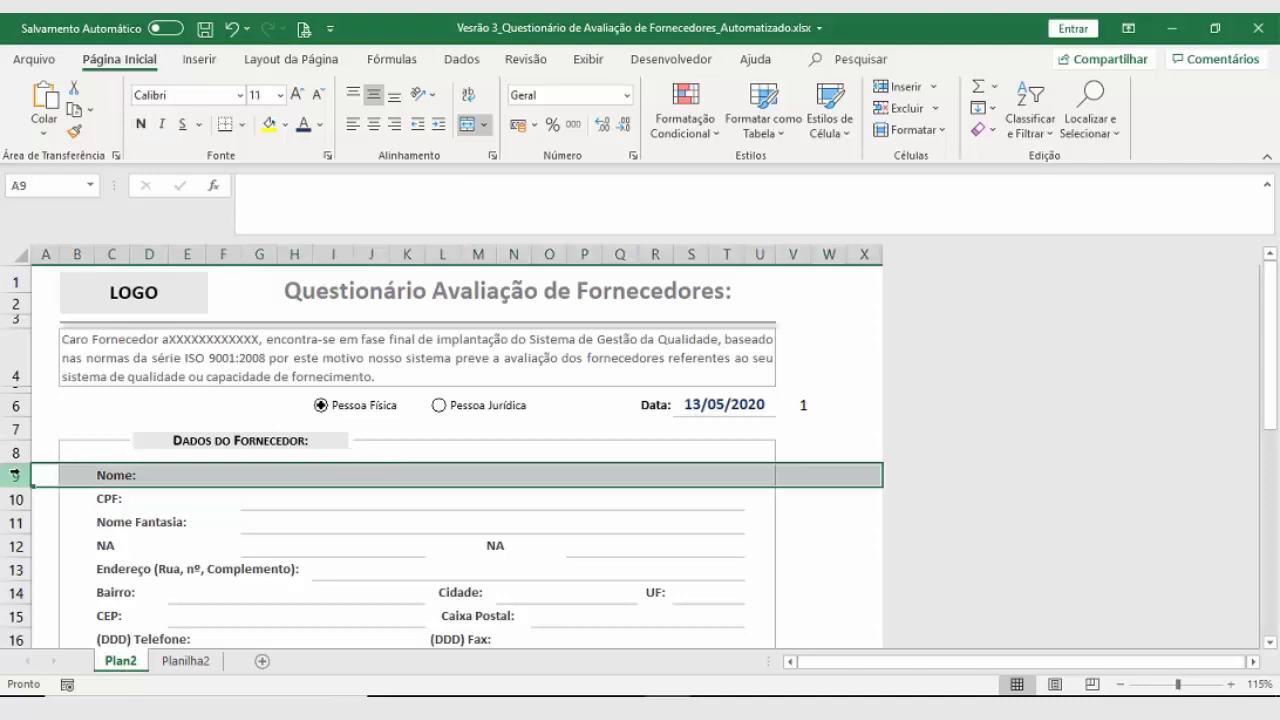
right_click(18, 474)
click(66, 414)
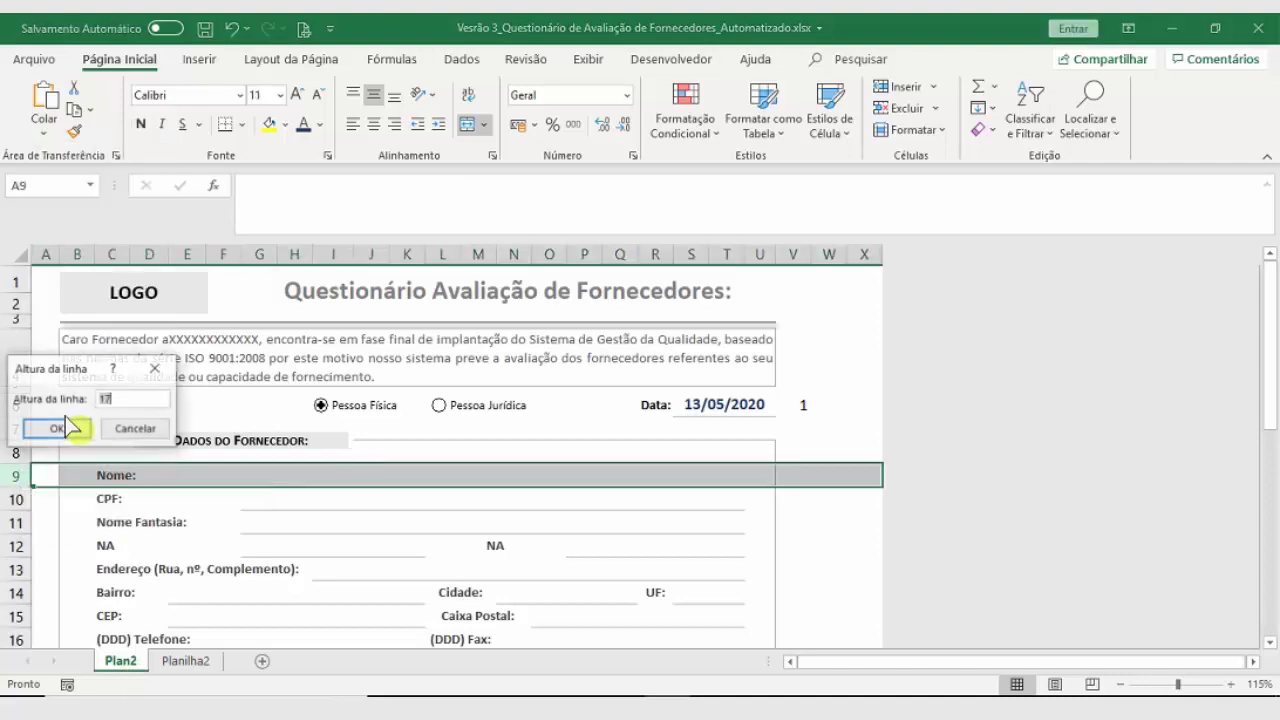
click(137, 366)
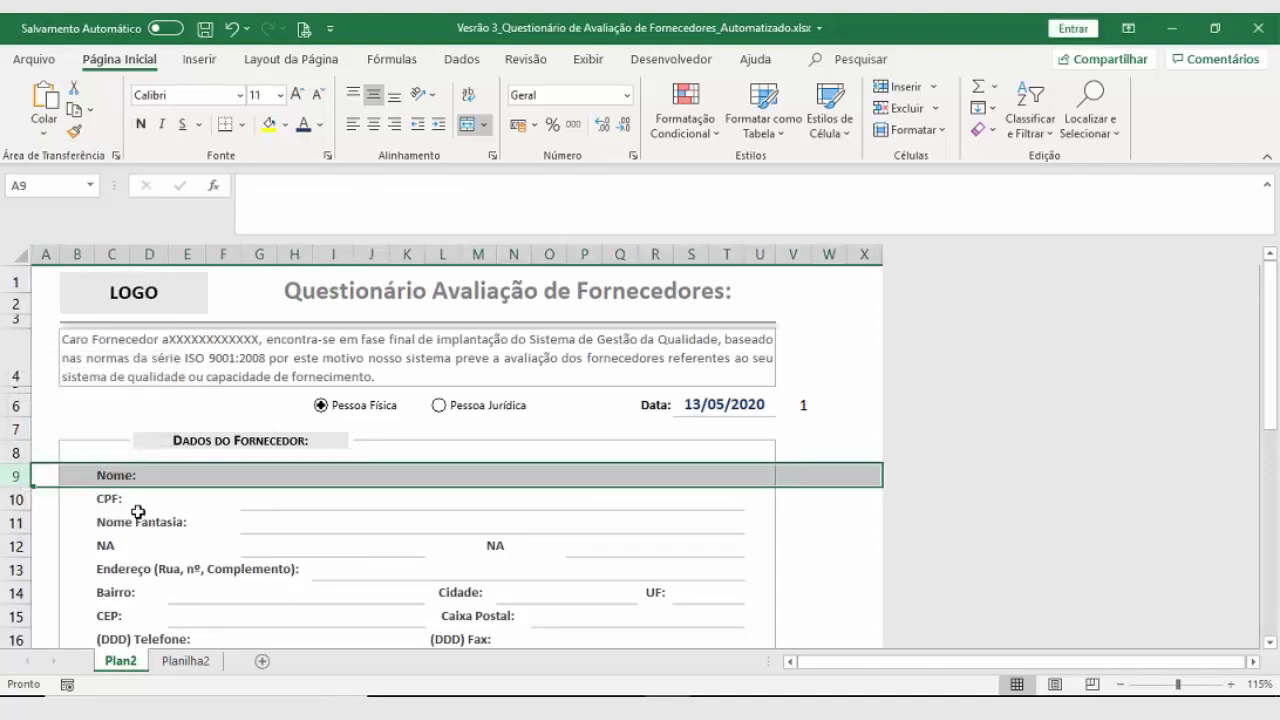
Step: Set the height of rows 7 to 18 on Planilha2 to 17, matching row 9 of Plan2
click(186, 664)
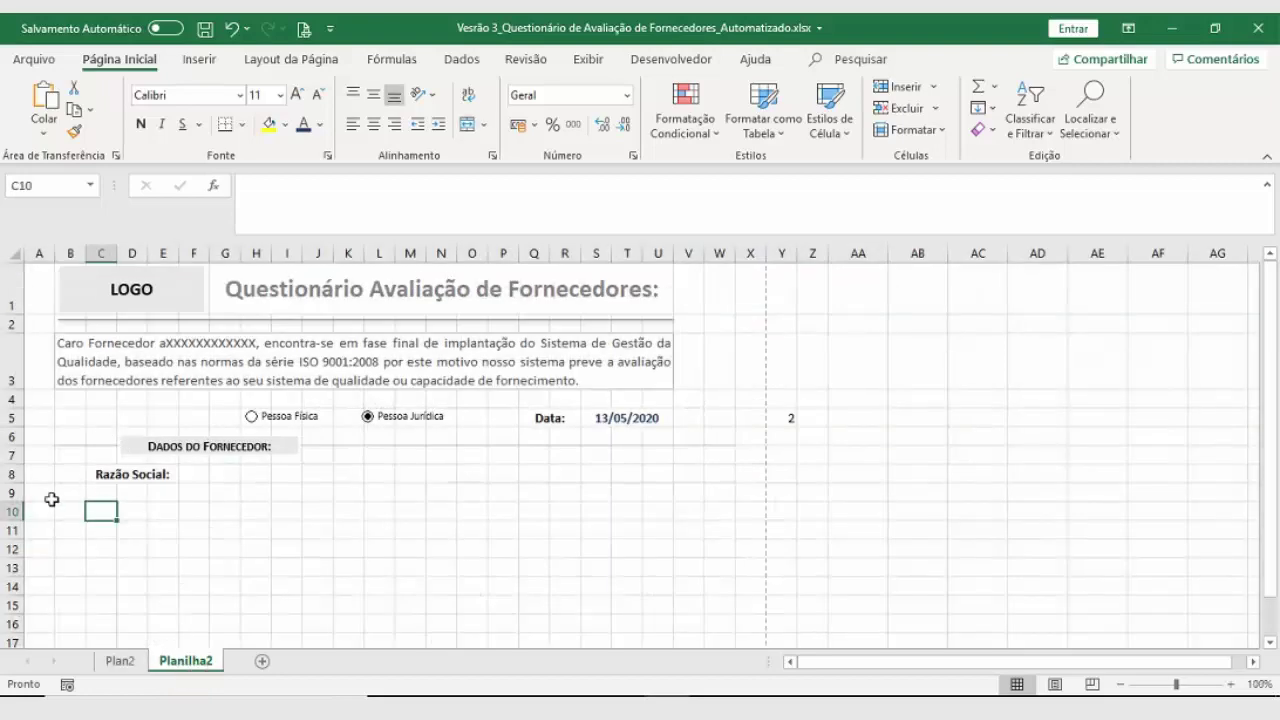
click(18, 474)
scroll(14, 474, down, 1)
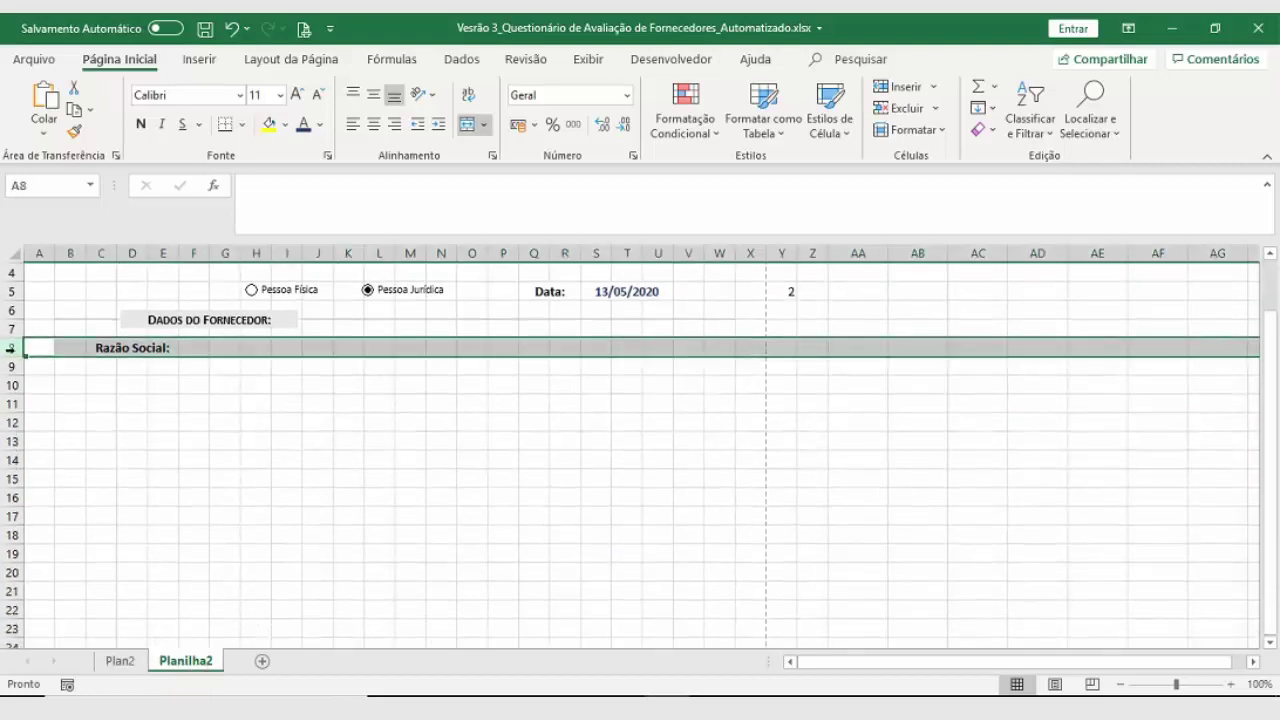
click(12, 326)
drag(12, 326, 4, 533)
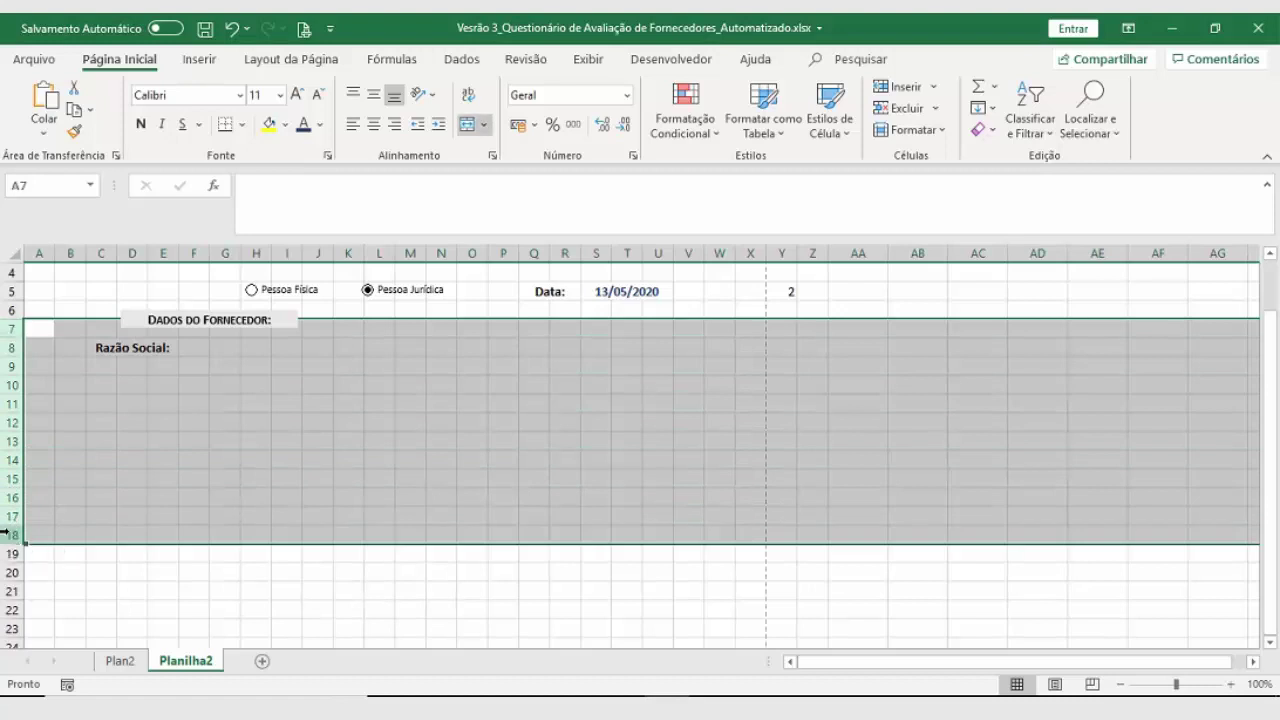
right_click(12, 535)
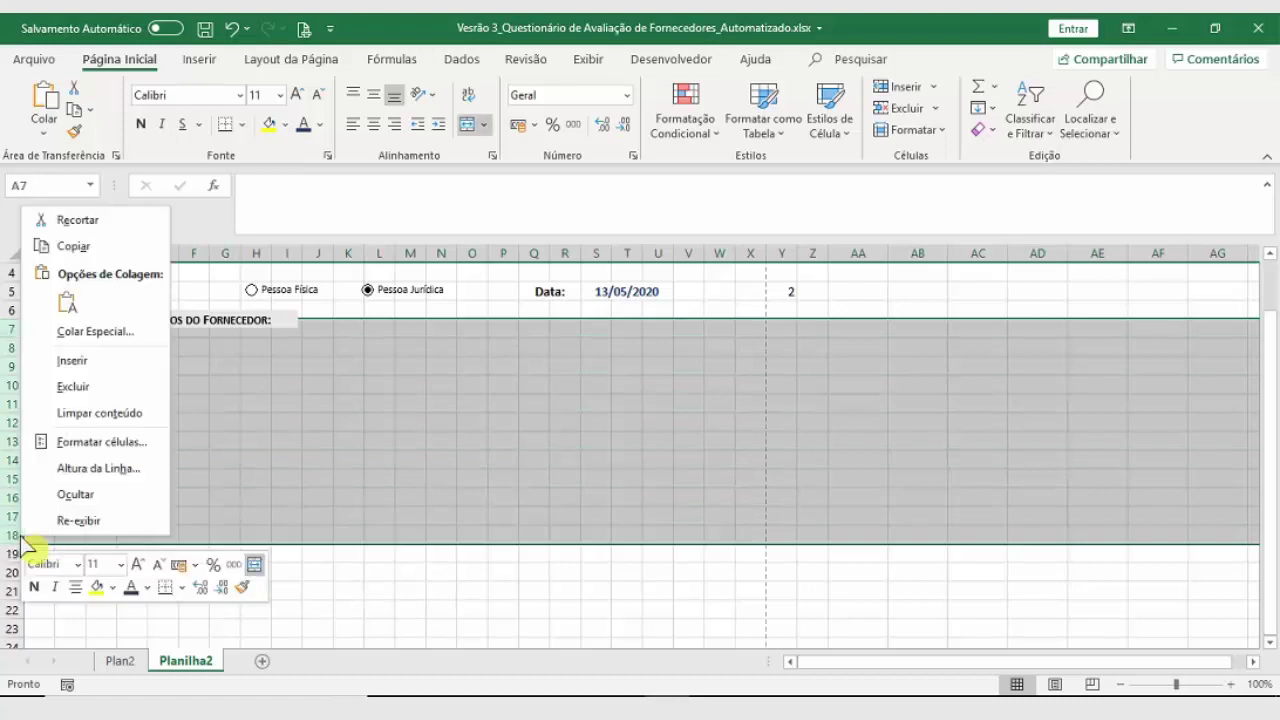
click(106, 468)
click(175, 422)
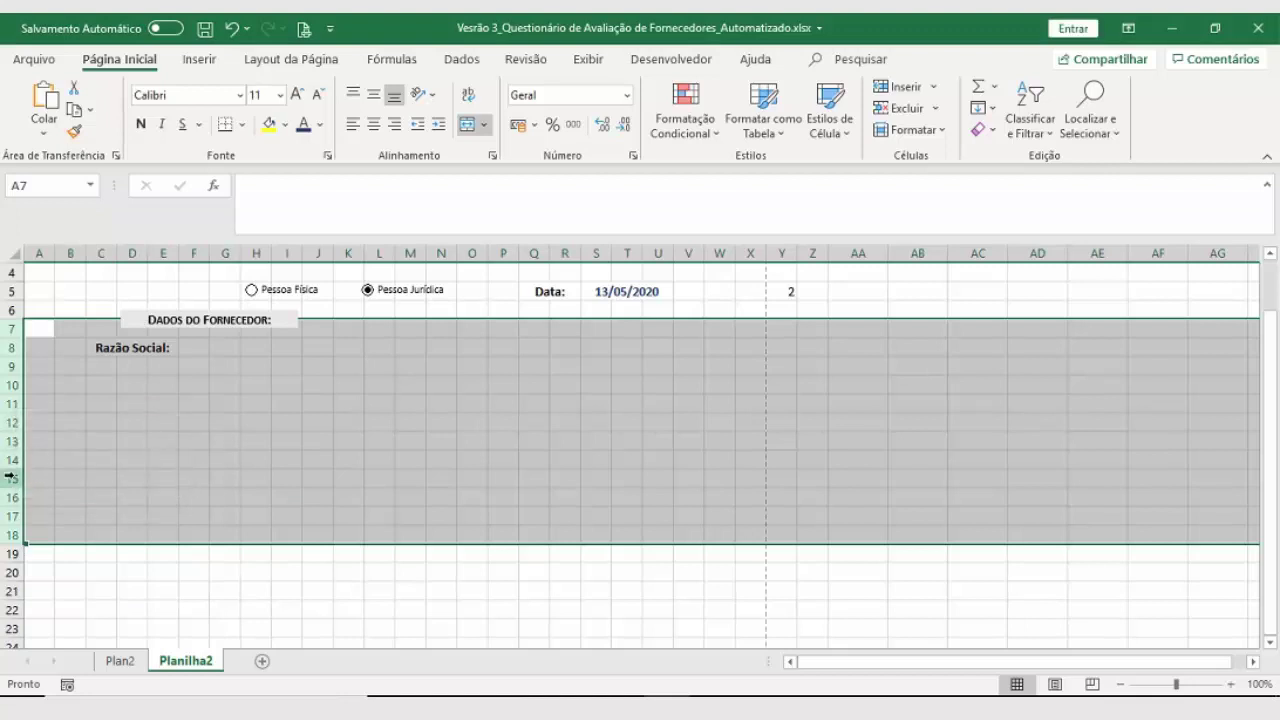
right_click(15, 481)
click(100, 409)
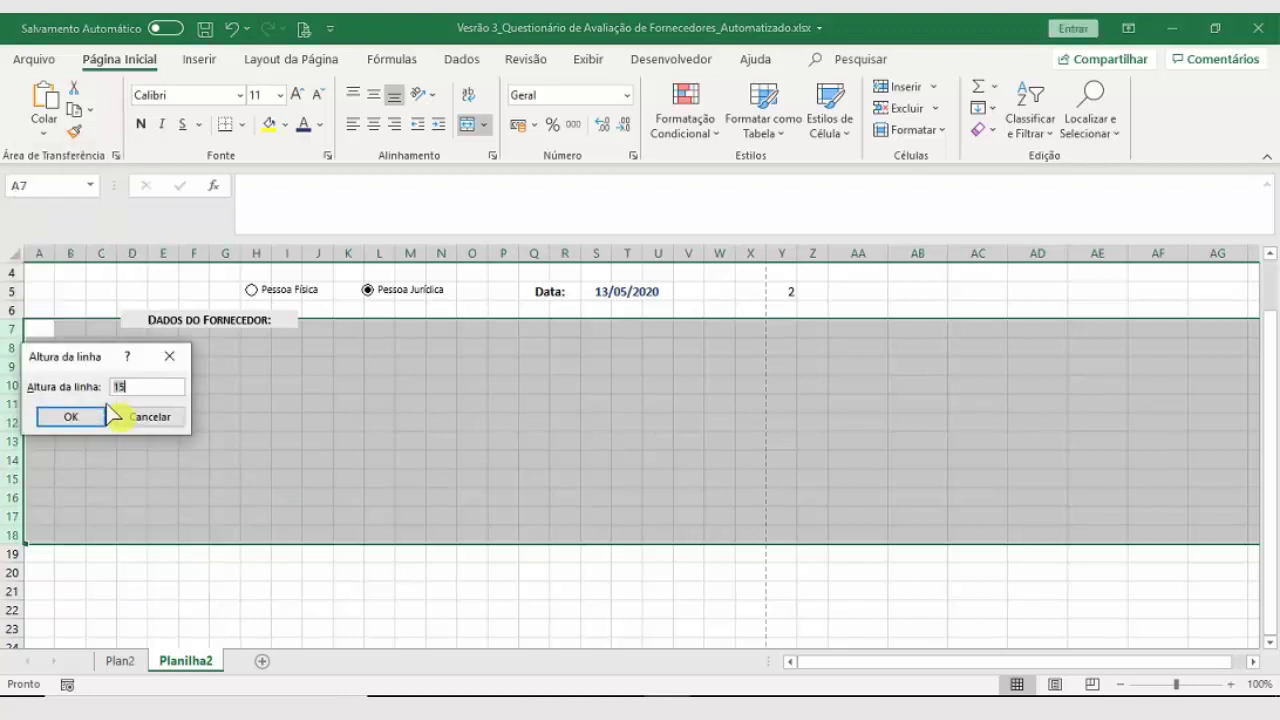
click(103, 415)
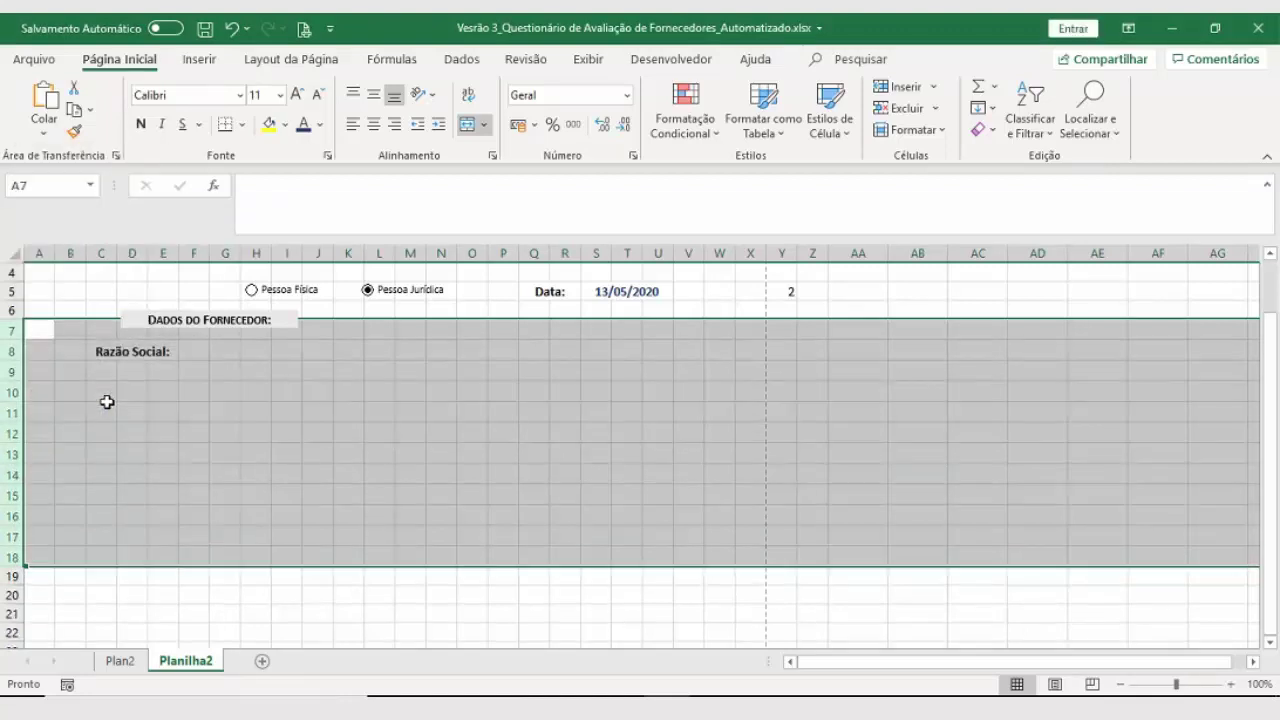
click(107, 403)
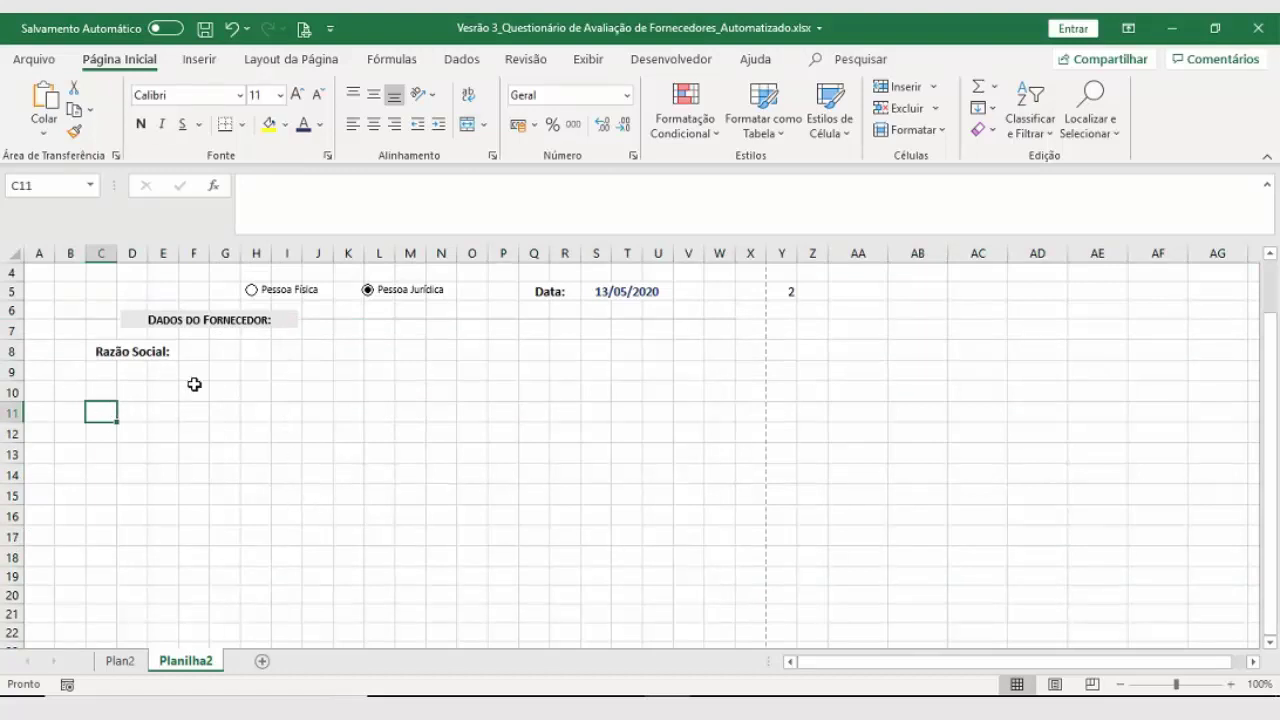
click(185, 353)
click(126, 355)
click(100, 388)
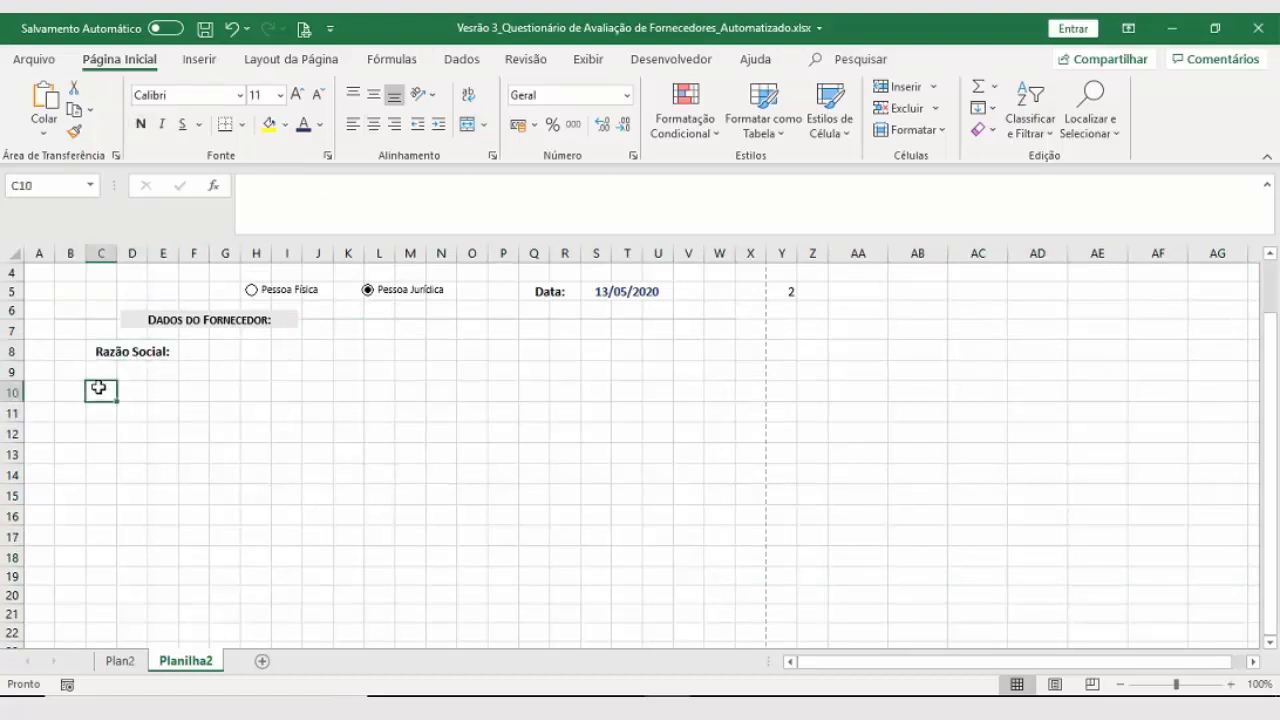
click(100, 368)
Step: Compare the formulas behind the name and CPF labels in C9 and C10 on Plan2
click(120, 661)
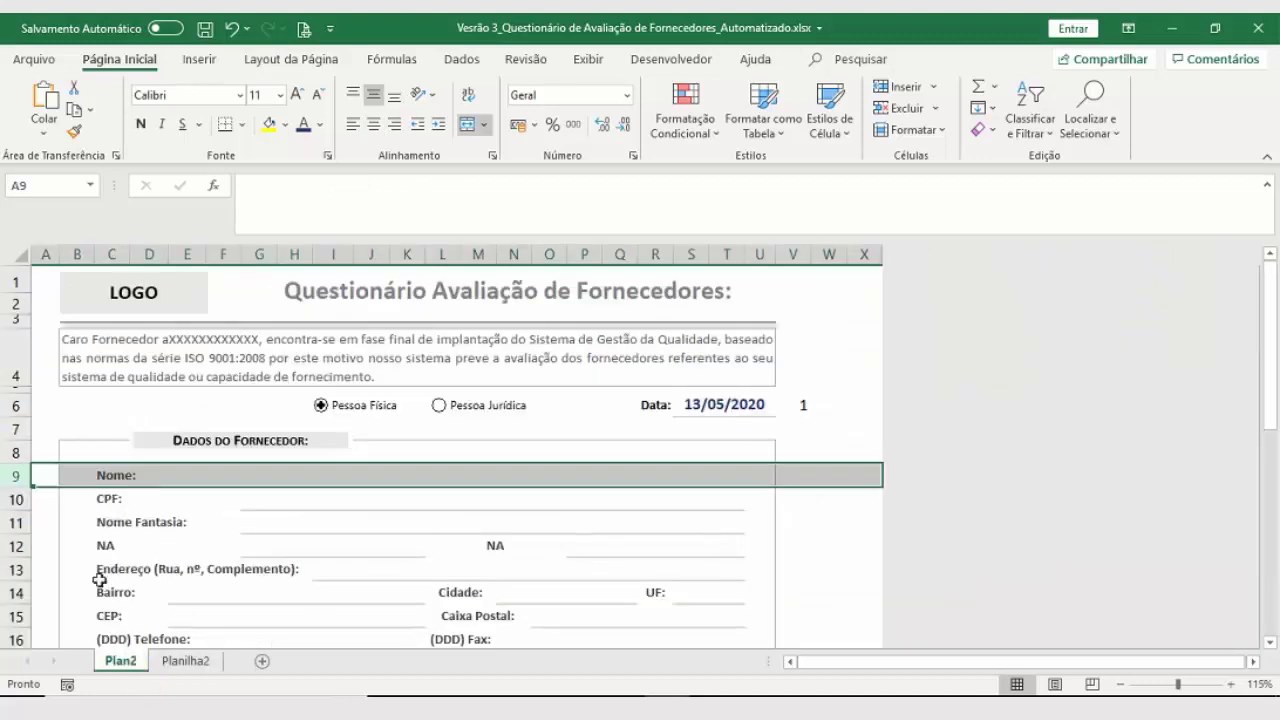
click(114, 497)
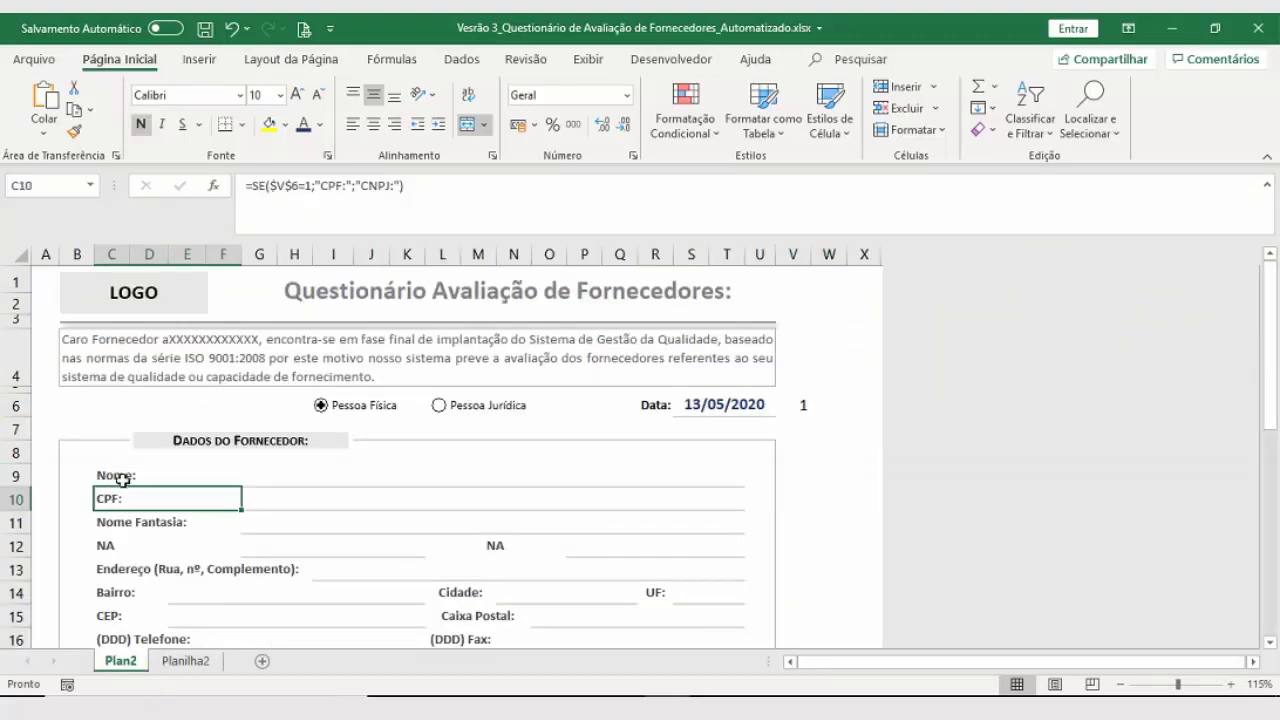
click(116, 477)
click(118, 497)
click(116, 475)
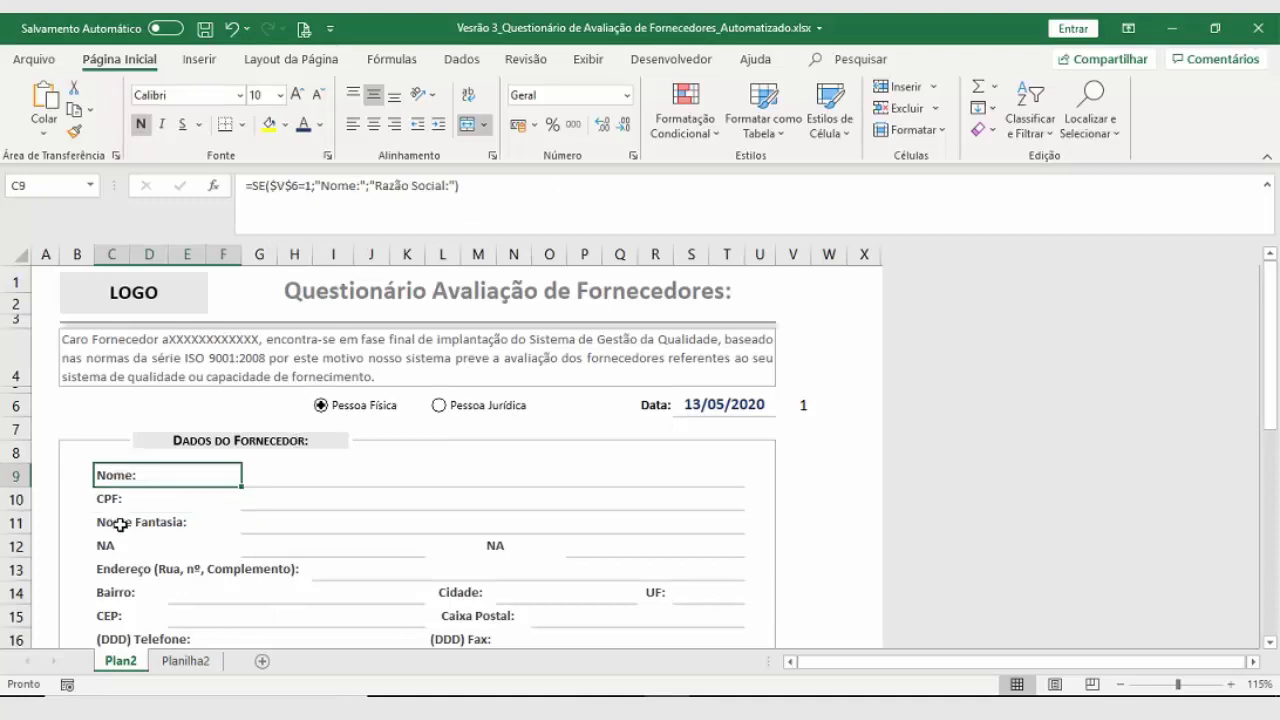
click(123, 499)
Step: Open the formula of the C8 label on Planilha2 for editing at its Y5 reference
click(184, 666)
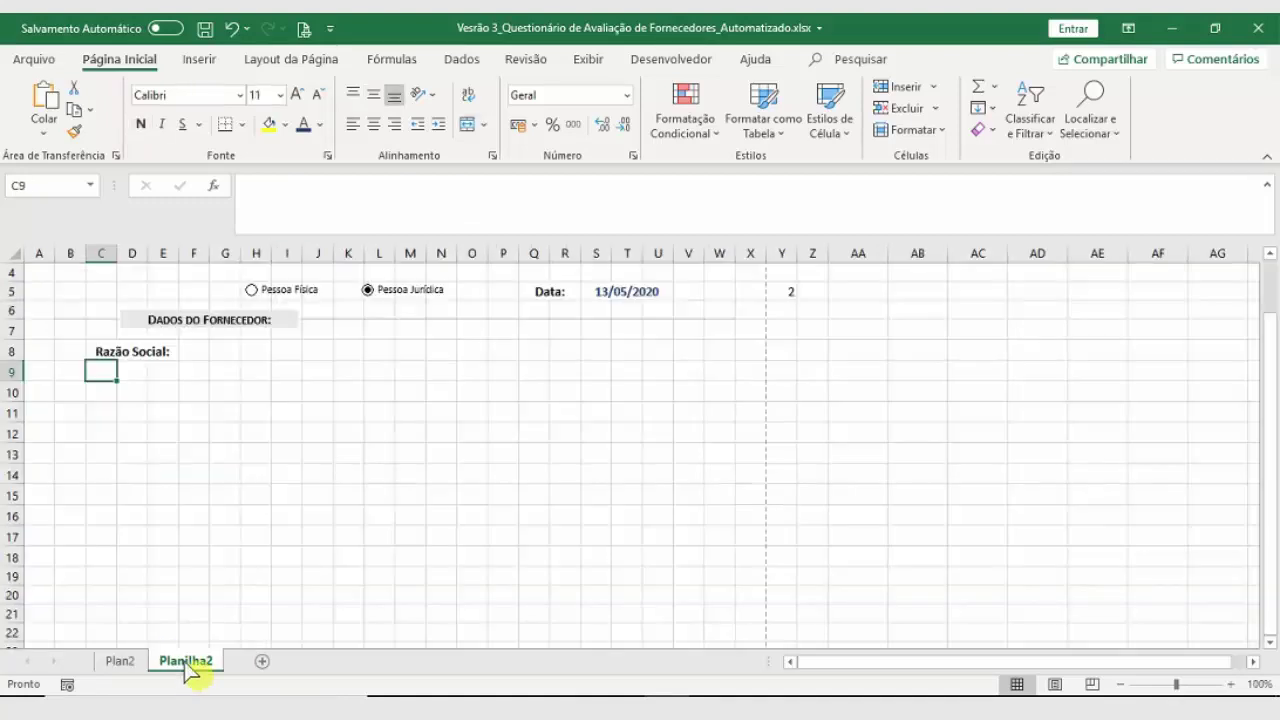
click(112, 354)
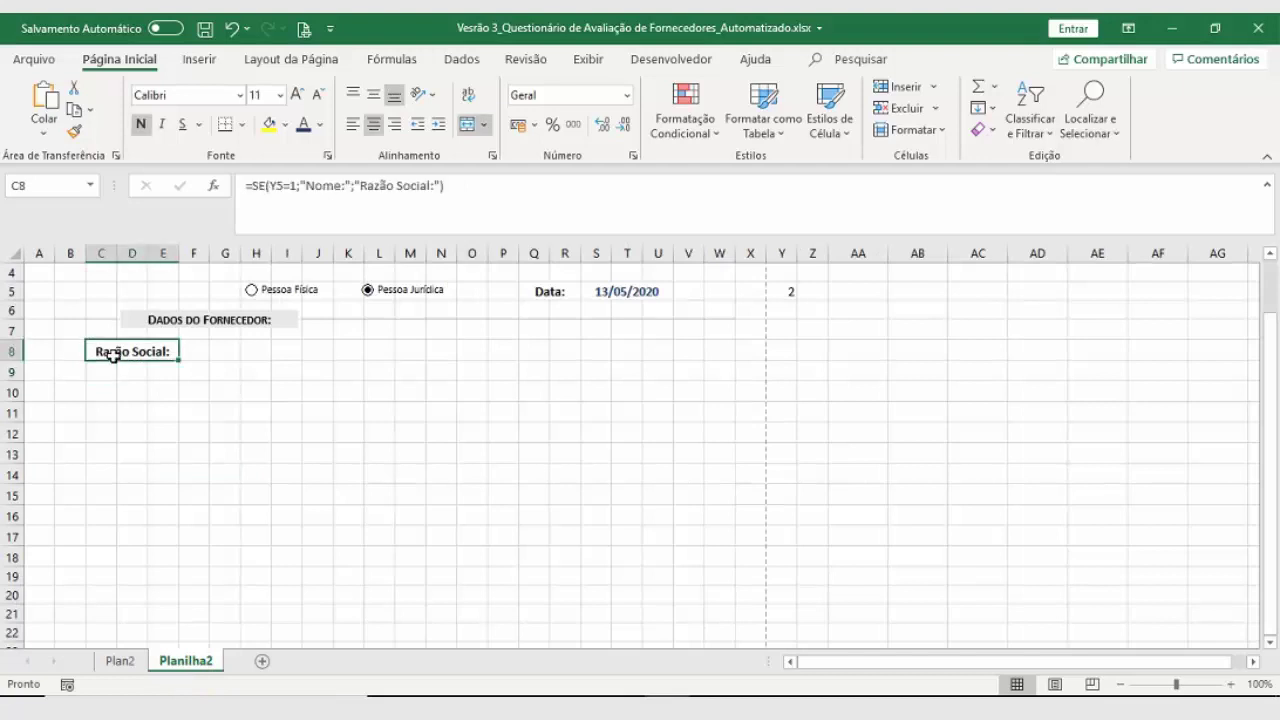
click(283, 185)
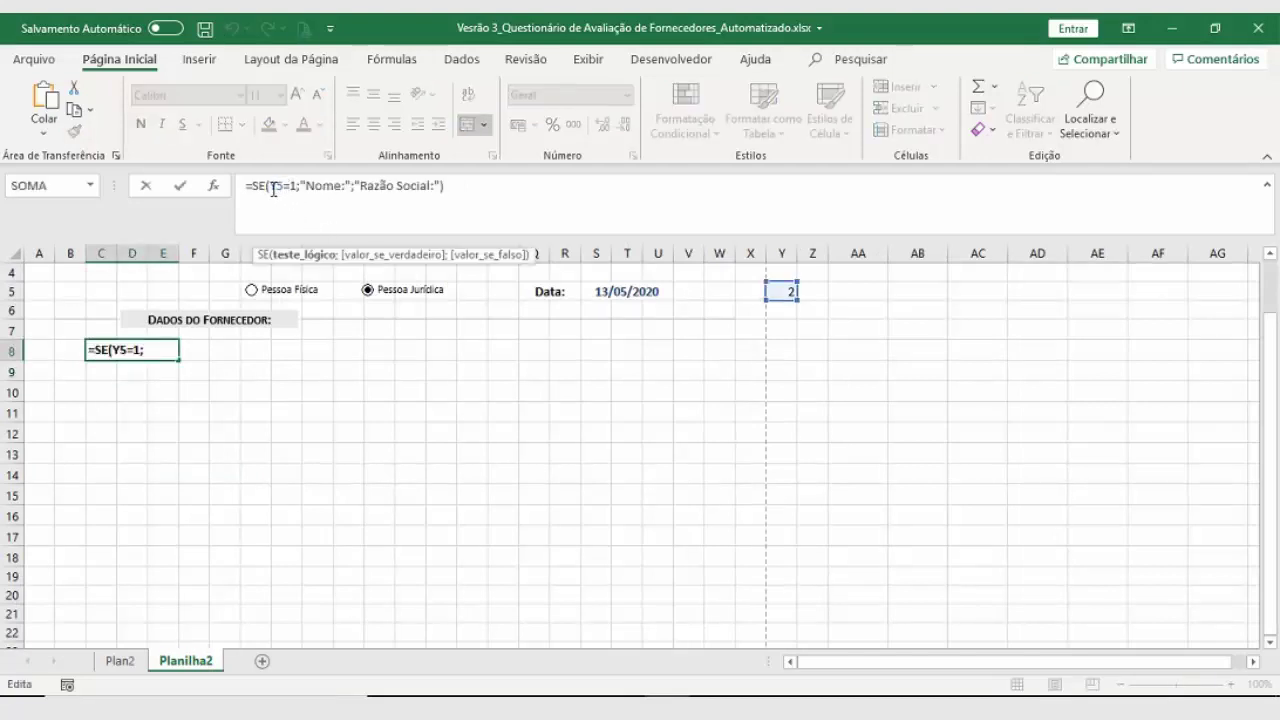
Step: Make the Y5 reference in C8's SE formula absolute as $Y$5
click(272, 188)
key(F4)
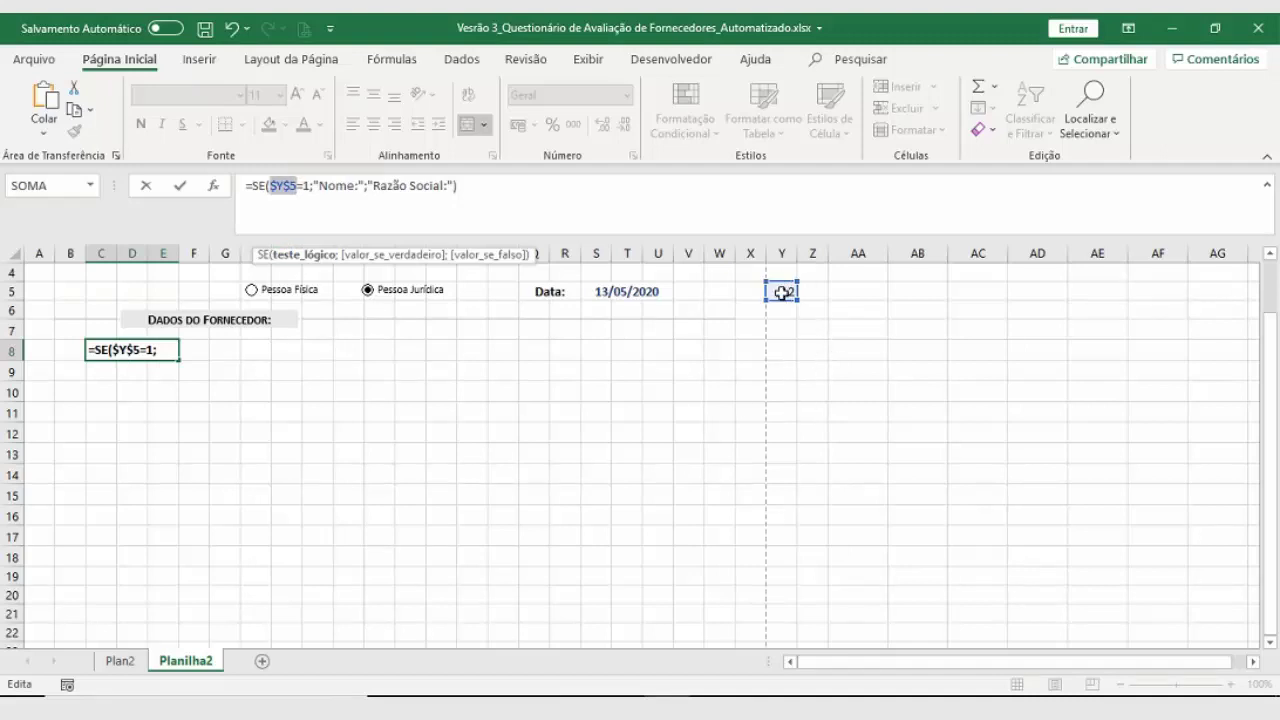
key(Return)
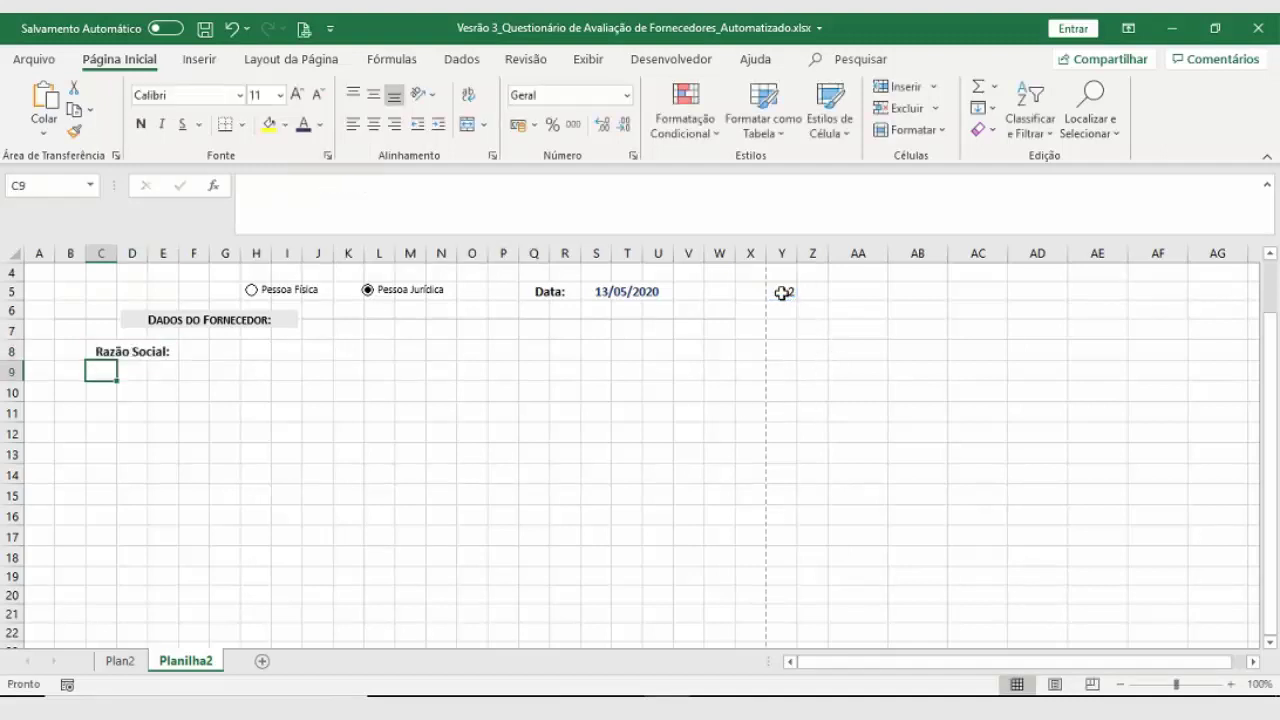
click(782, 293)
click(98, 352)
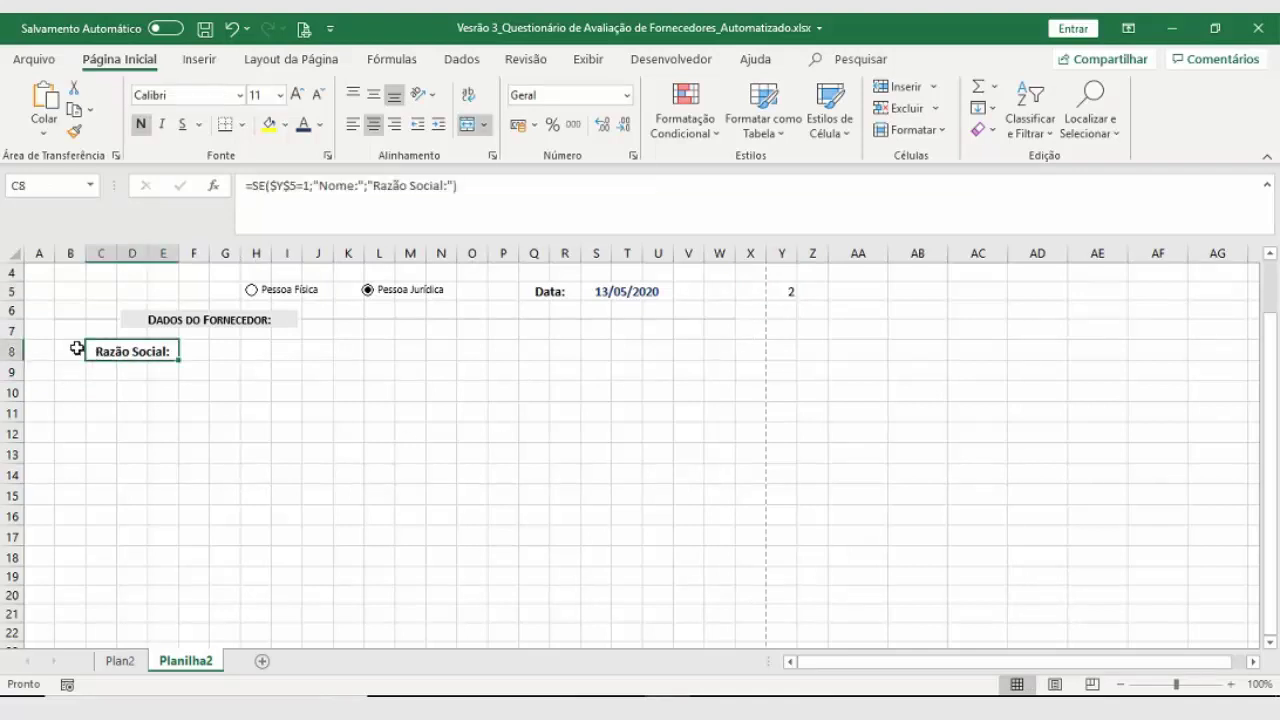
Step: Copy the formula in C8 and paste it into C9
key(ctrl+c)
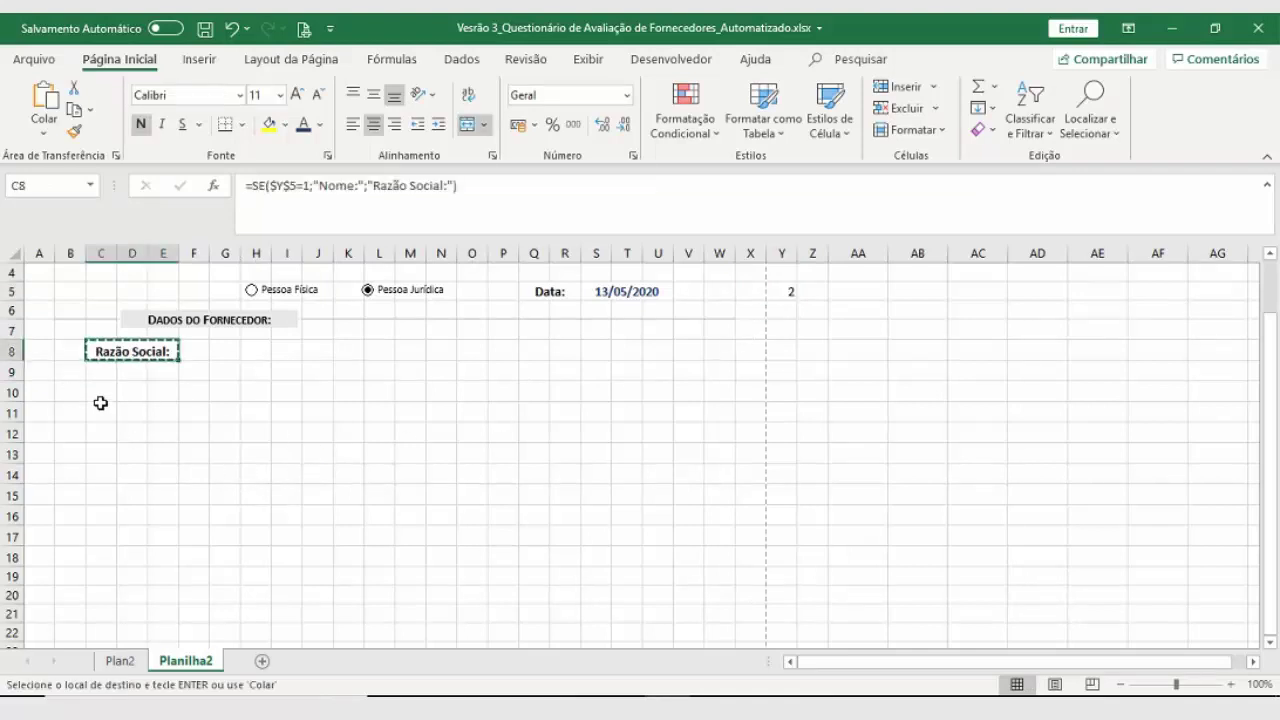
click(110, 387)
click(97, 372)
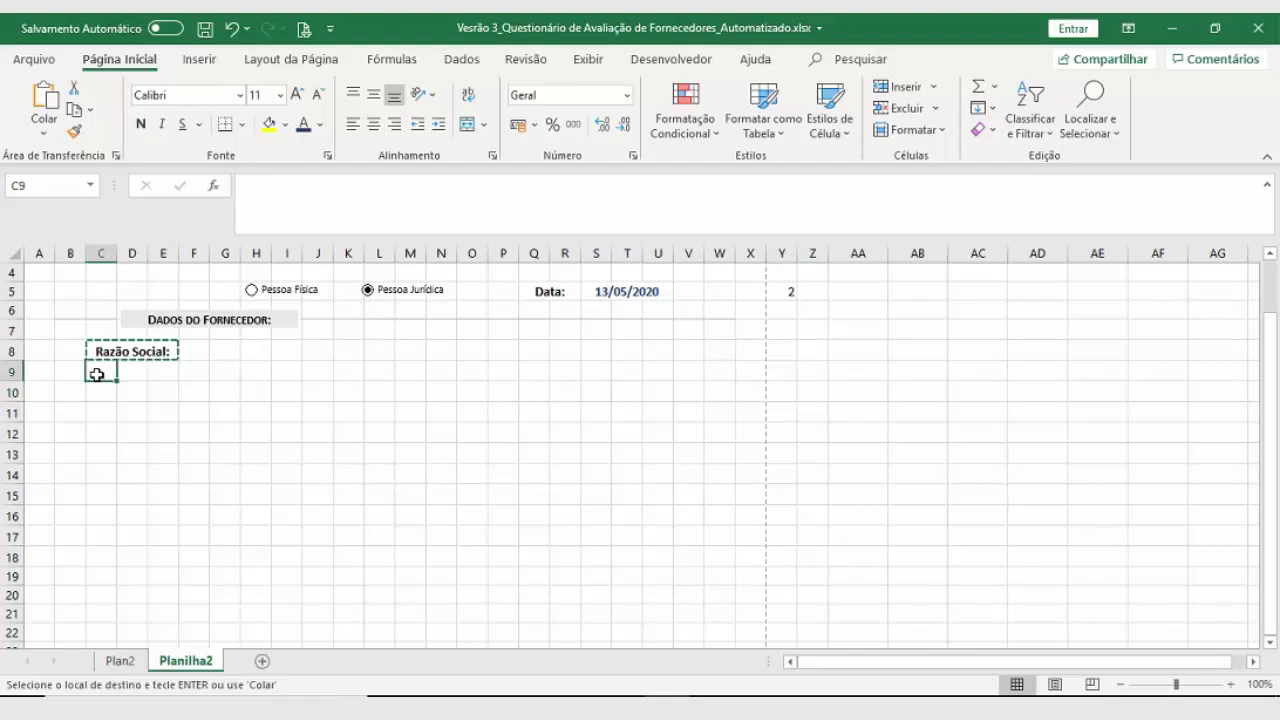
key(ctrl+v)
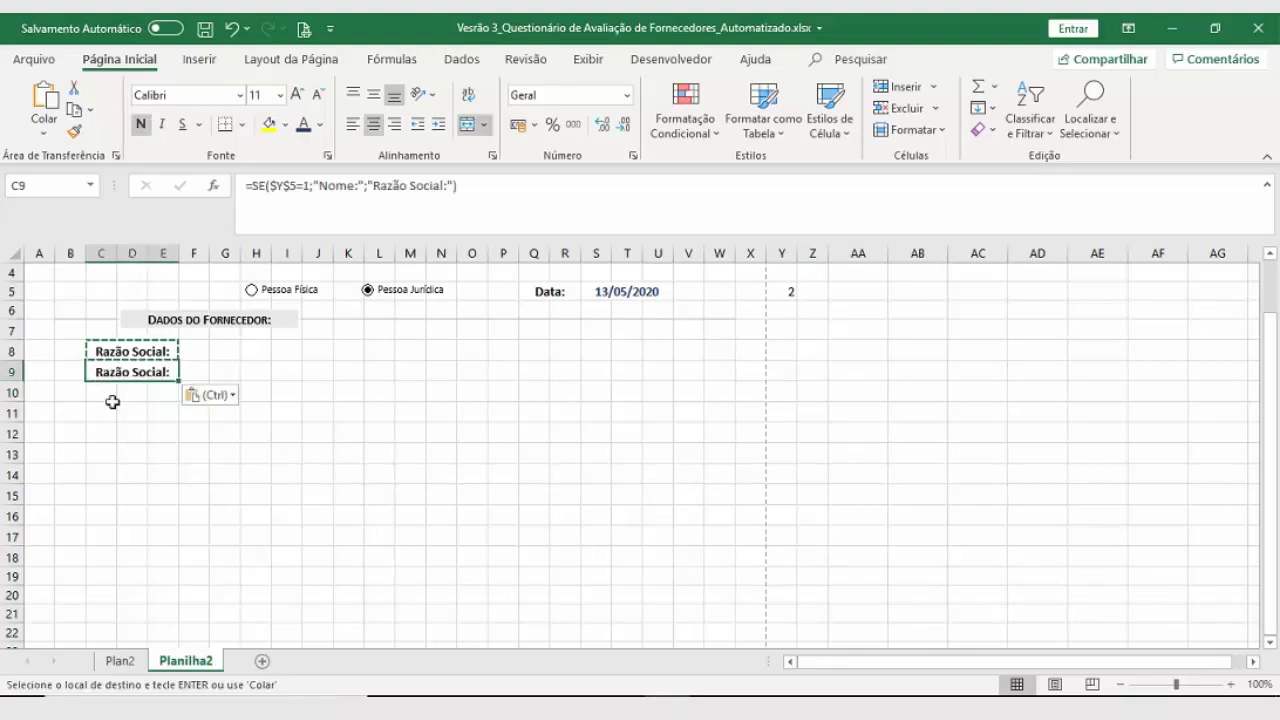
Step: Undo the paste into C9 and the absolute reference in C8, and clear the copy selection
key(ctrl+z)
key(Up)
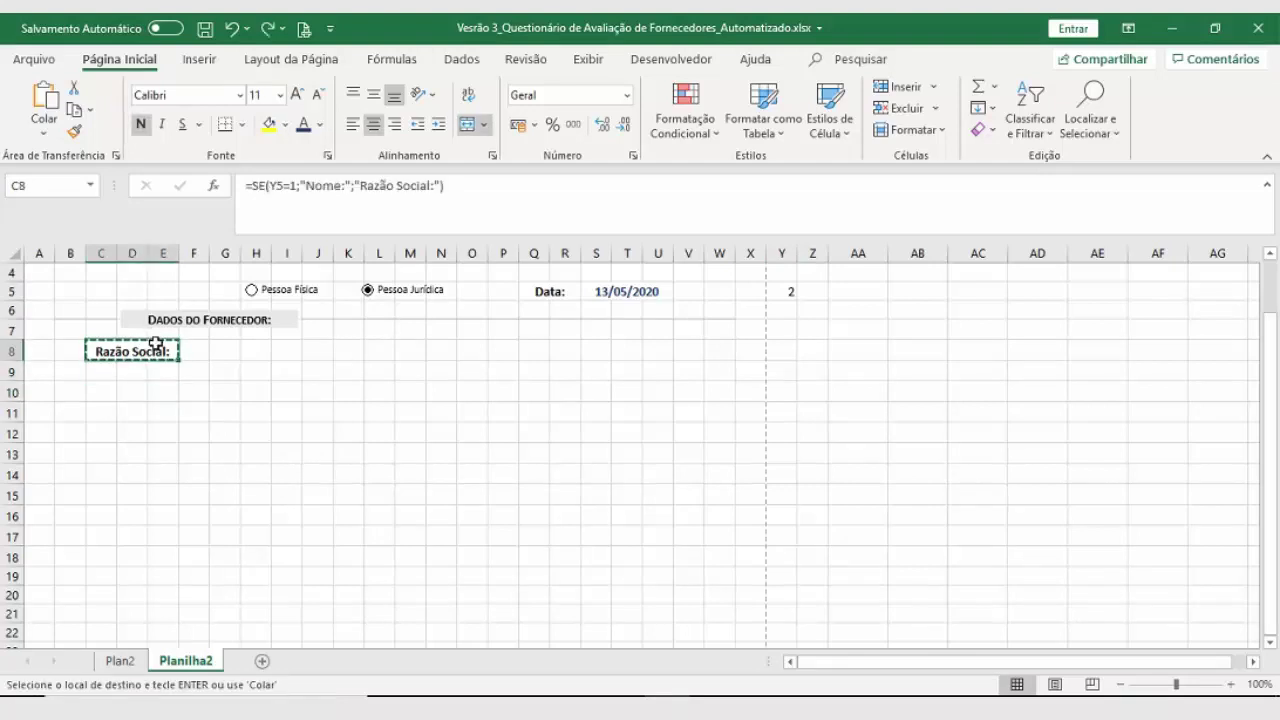
key(Escape)
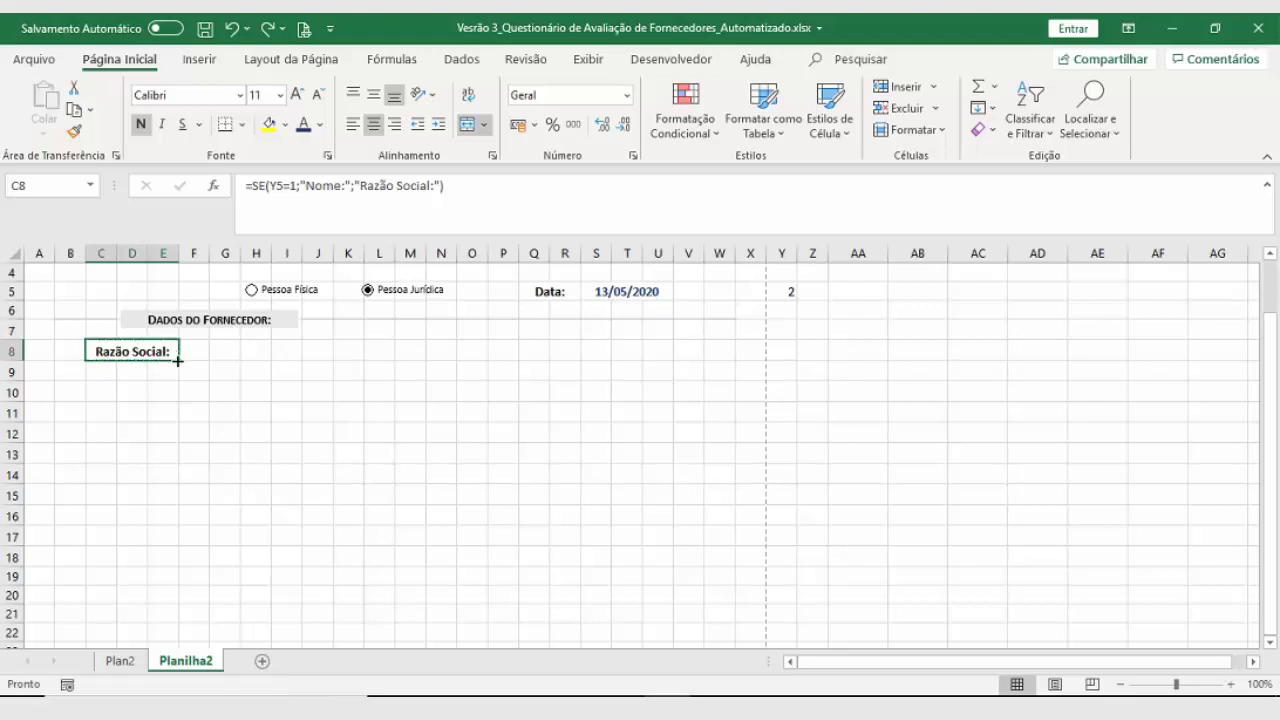
Step: Fill C8's formula down to C9, compare the references in both cells, and undo the fill
drag(177, 360, 175, 378)
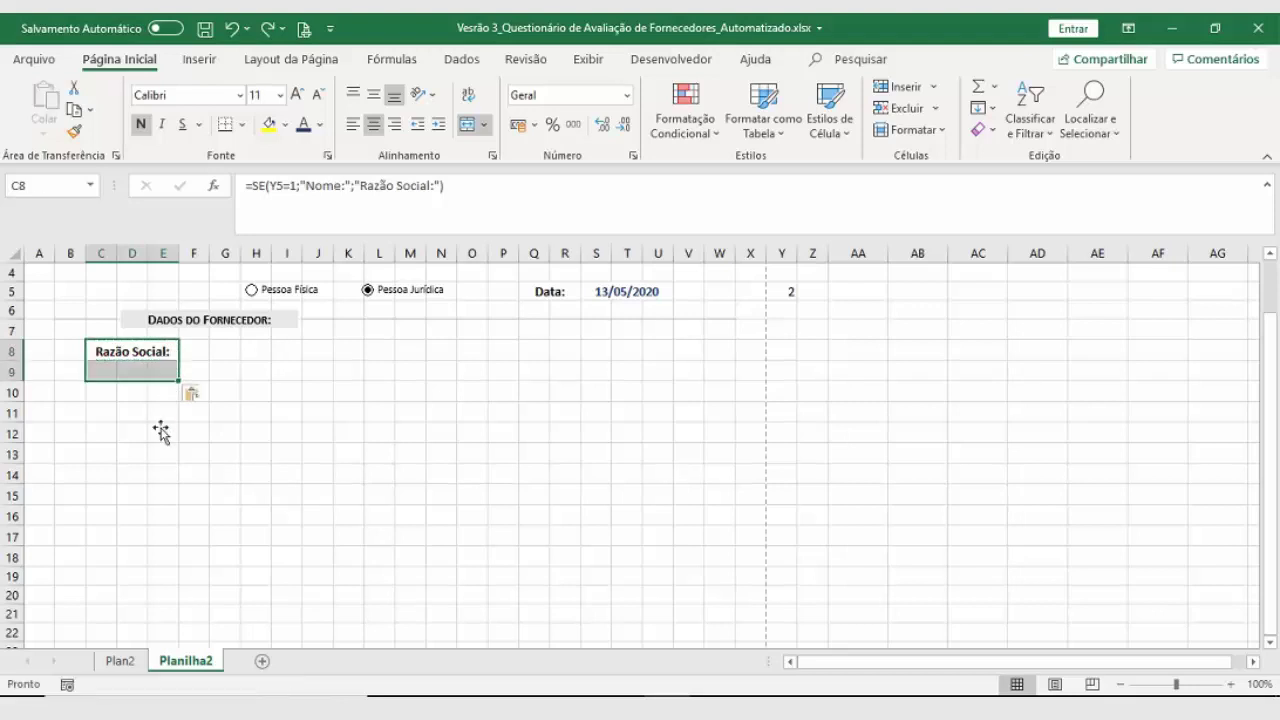
click(154, 375)
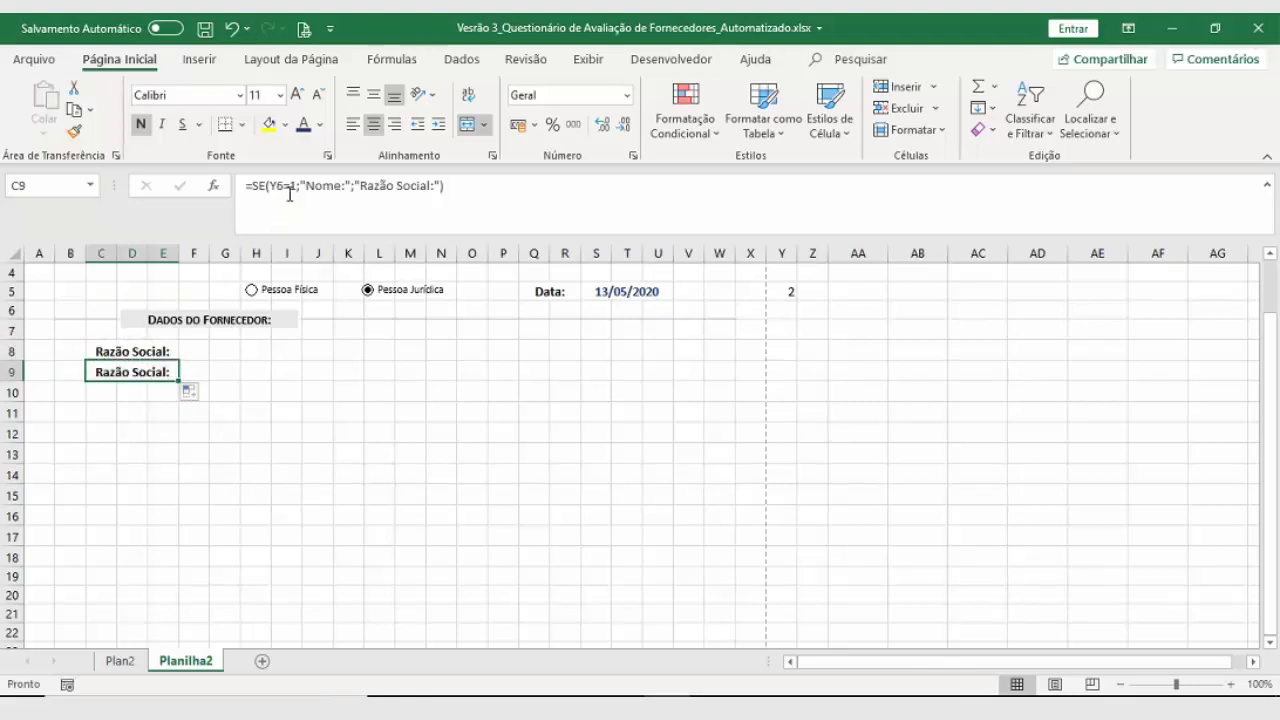
click(150, 352)
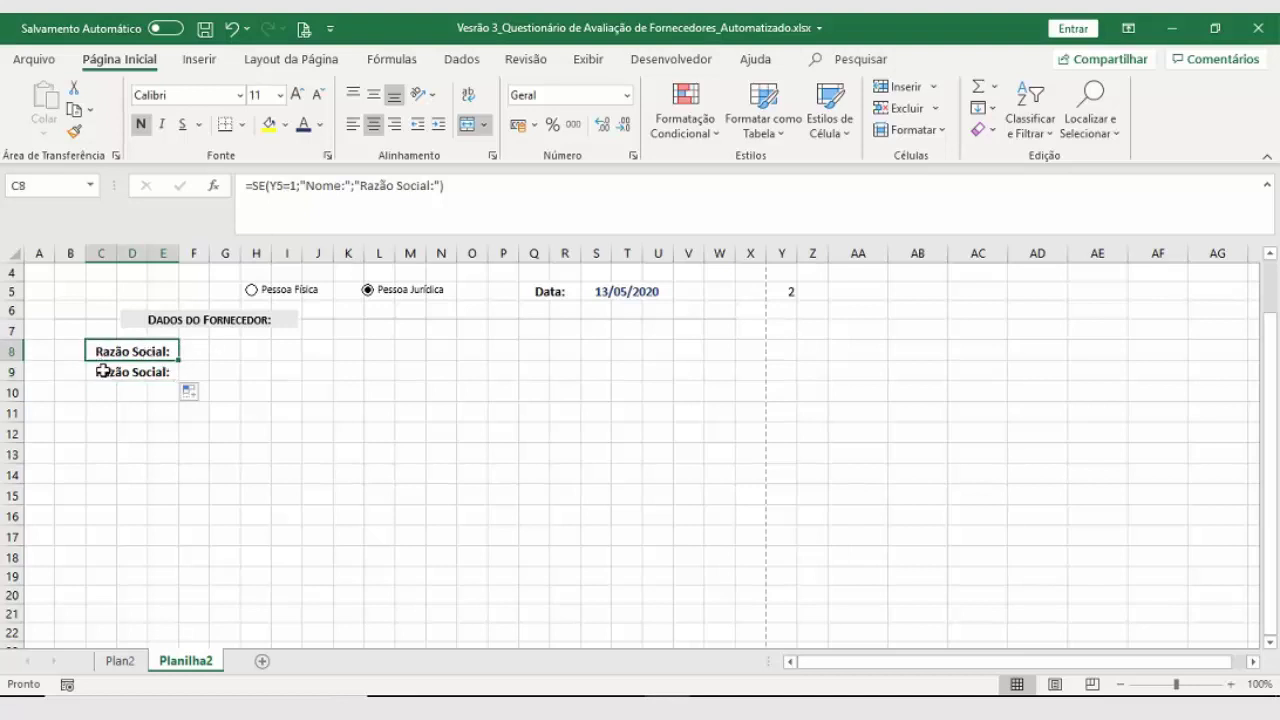
key(ctrl+z)
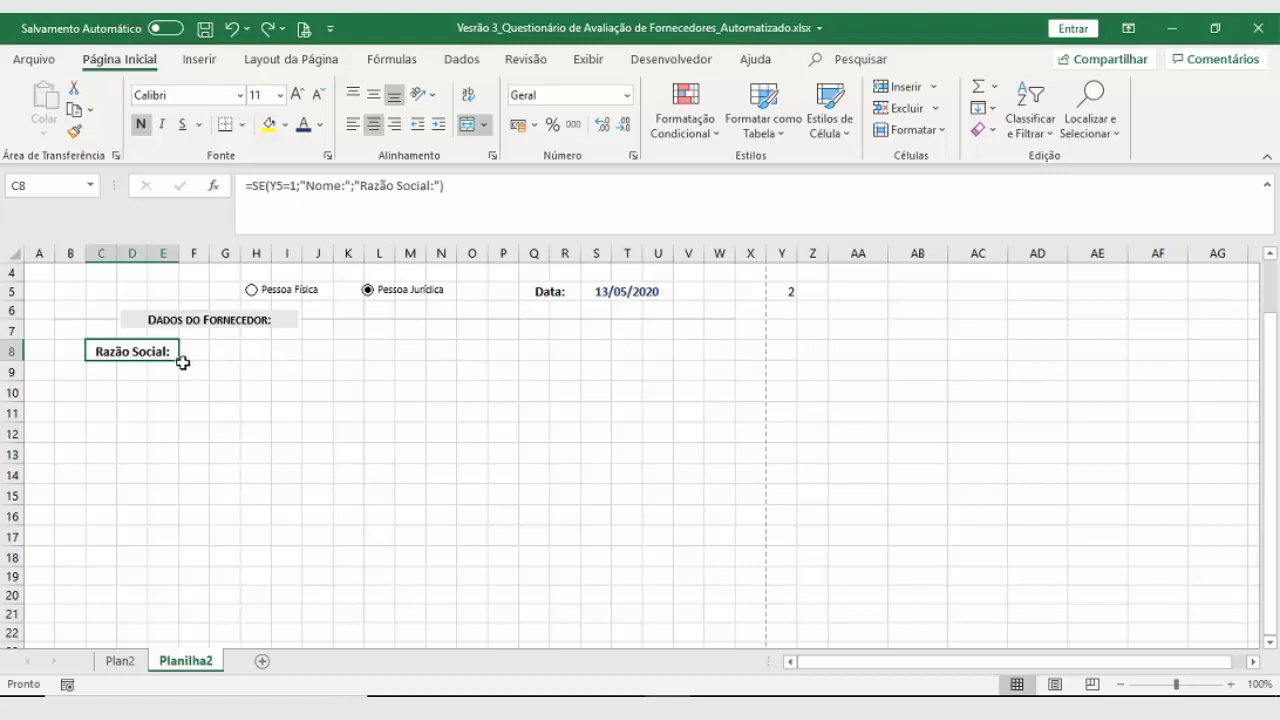
Step: Fill the relative formula into C9 again, inspect which cell its logical test refers to, and undo it
drag(178, 362, 183, 383)
click(143, 373)
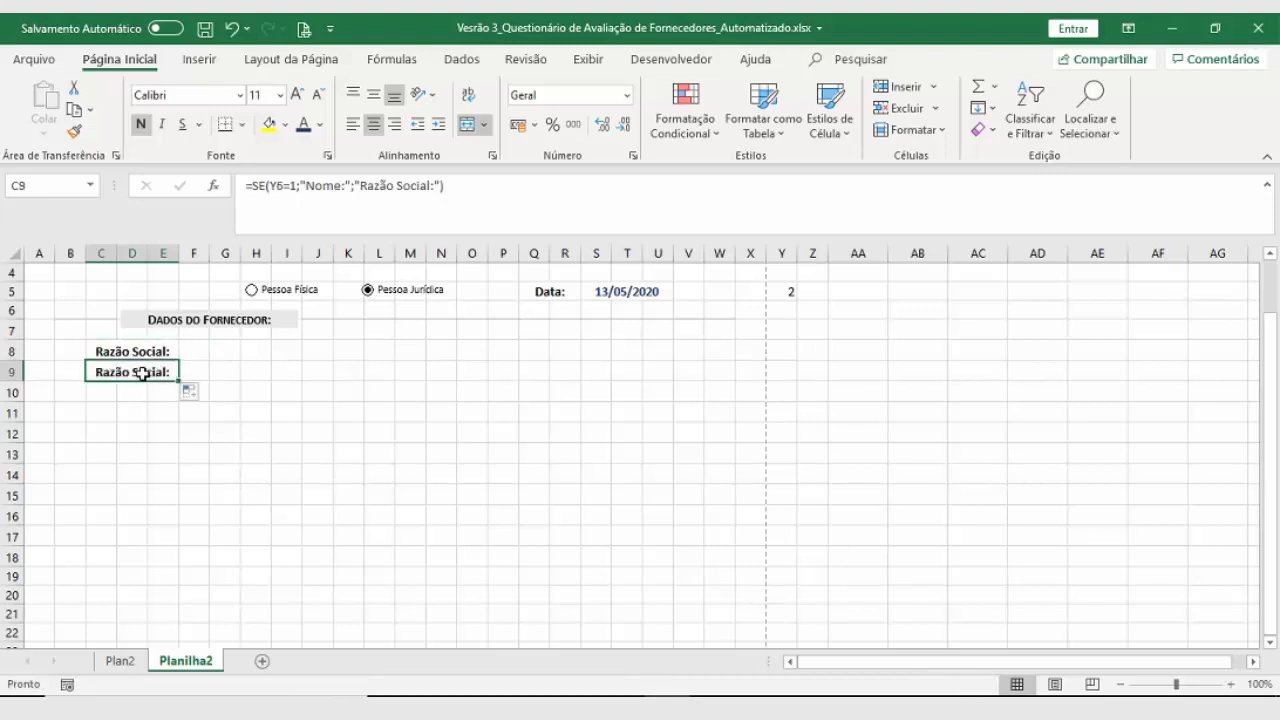
click(275, 187)
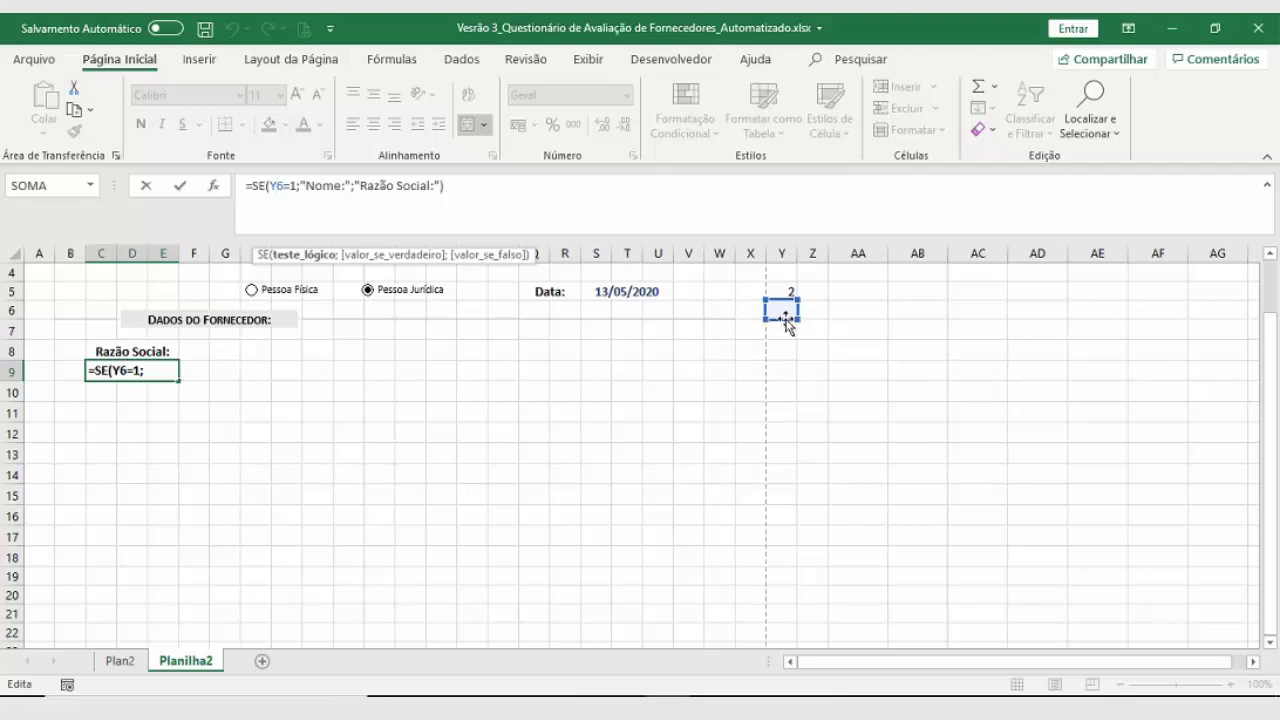
key(Escape)
key(ctrl+z)
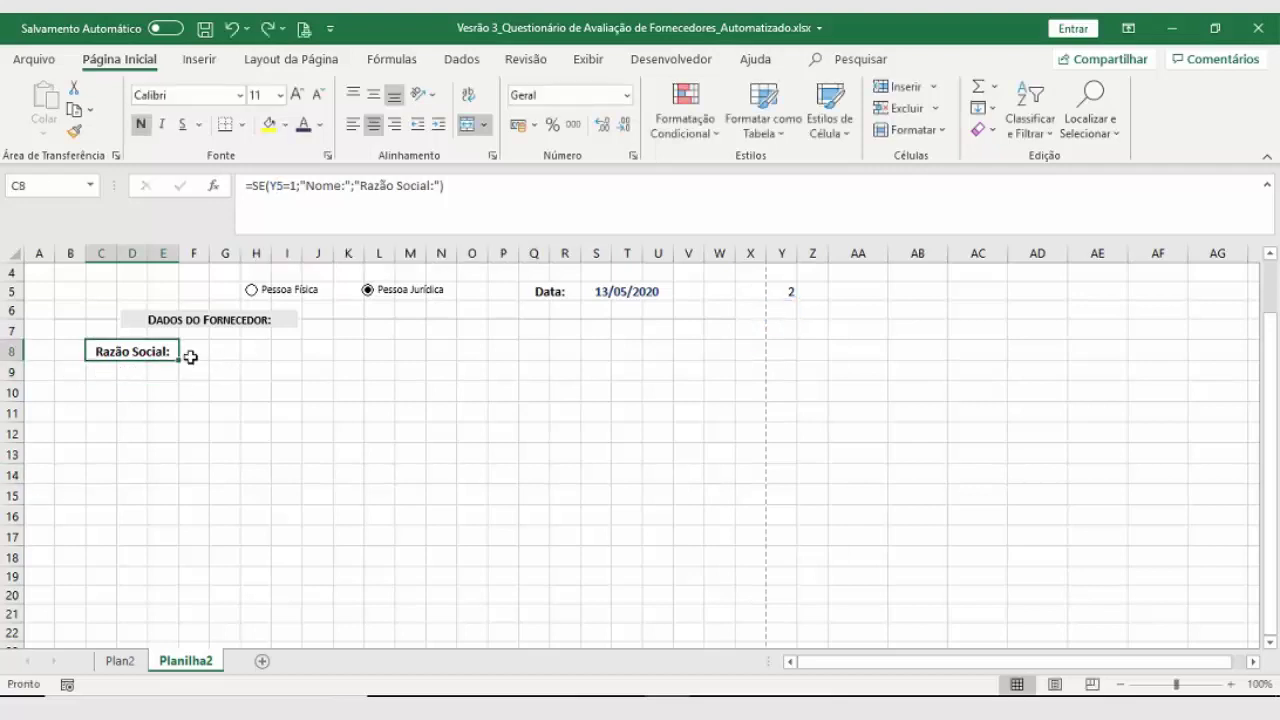
Step: Lock the Y5 reference in C8's formula as $Y$5
double_click(274, 187)
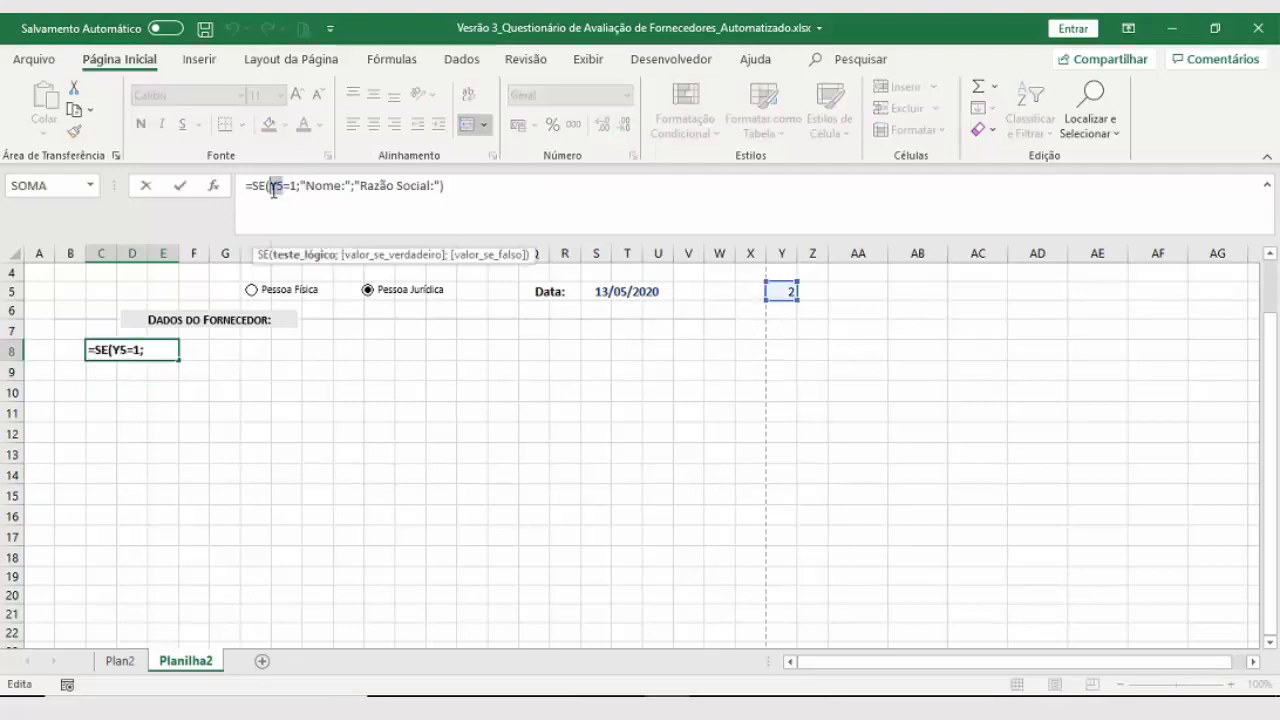
key(F4)
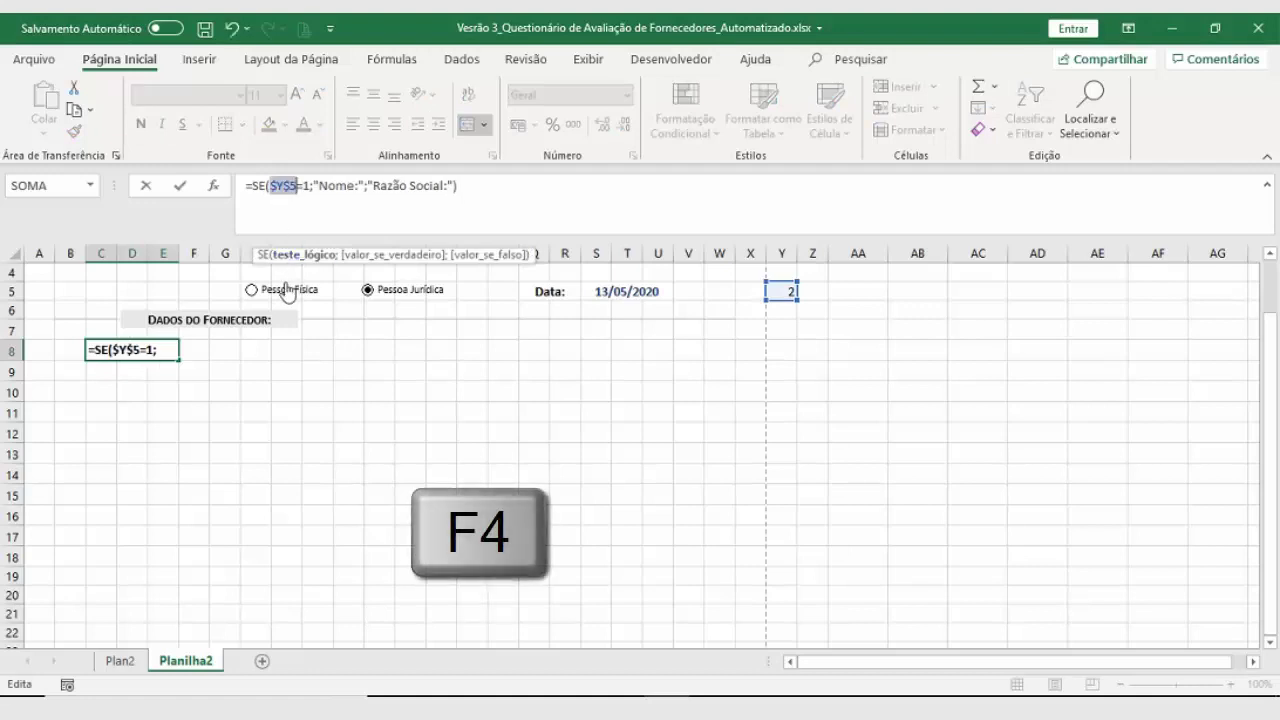
key(Return)
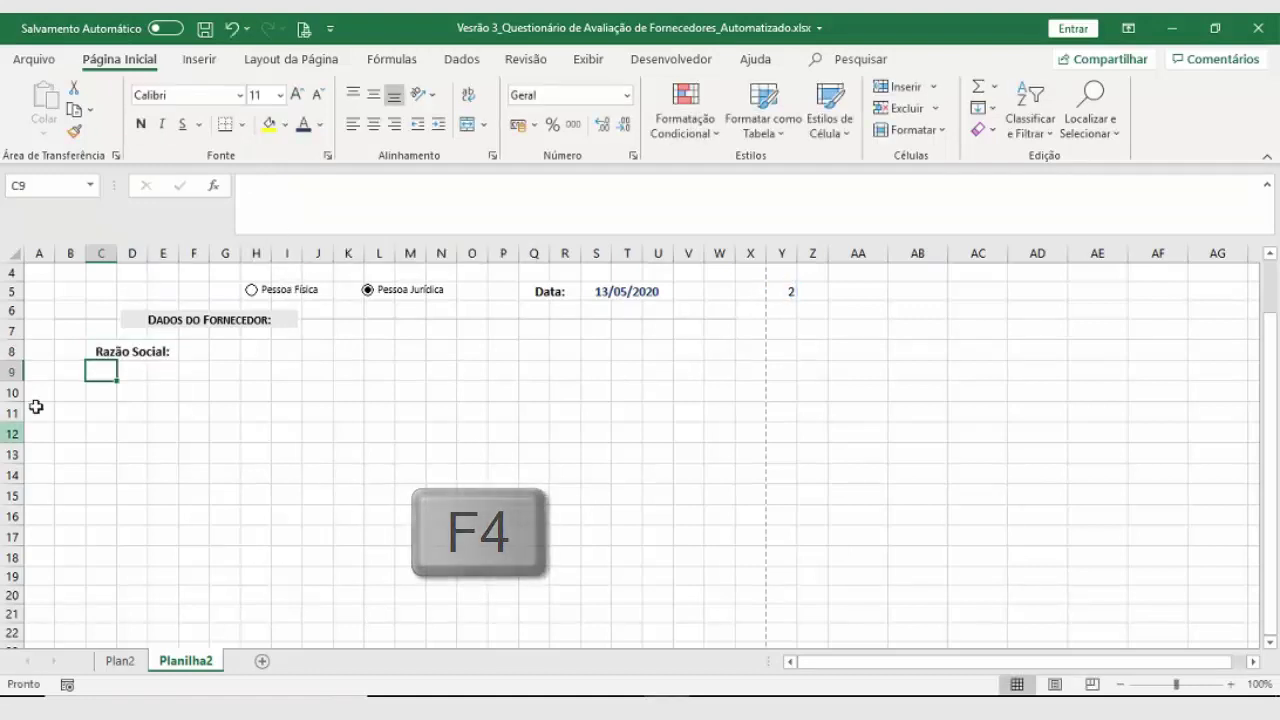
Step: Fill the formula with the absolute reference from C8 down to C9
click(132, 349)
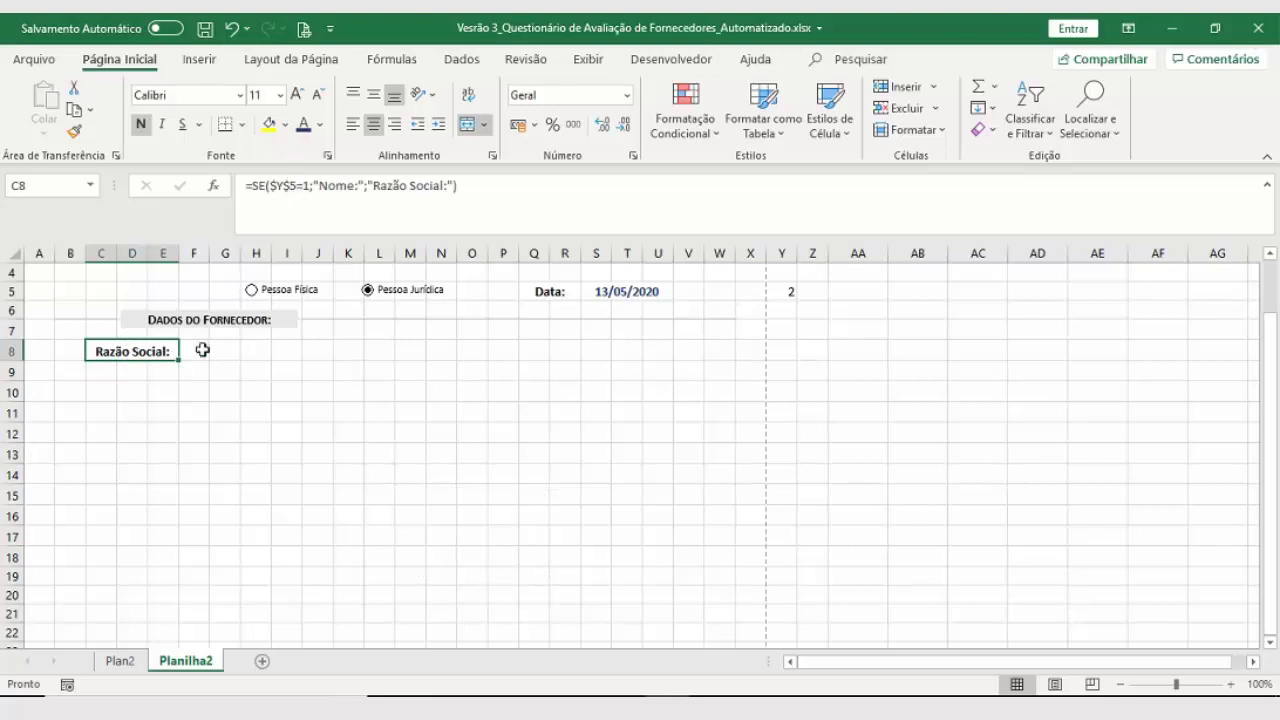
drag(174, 366, 177, 380)
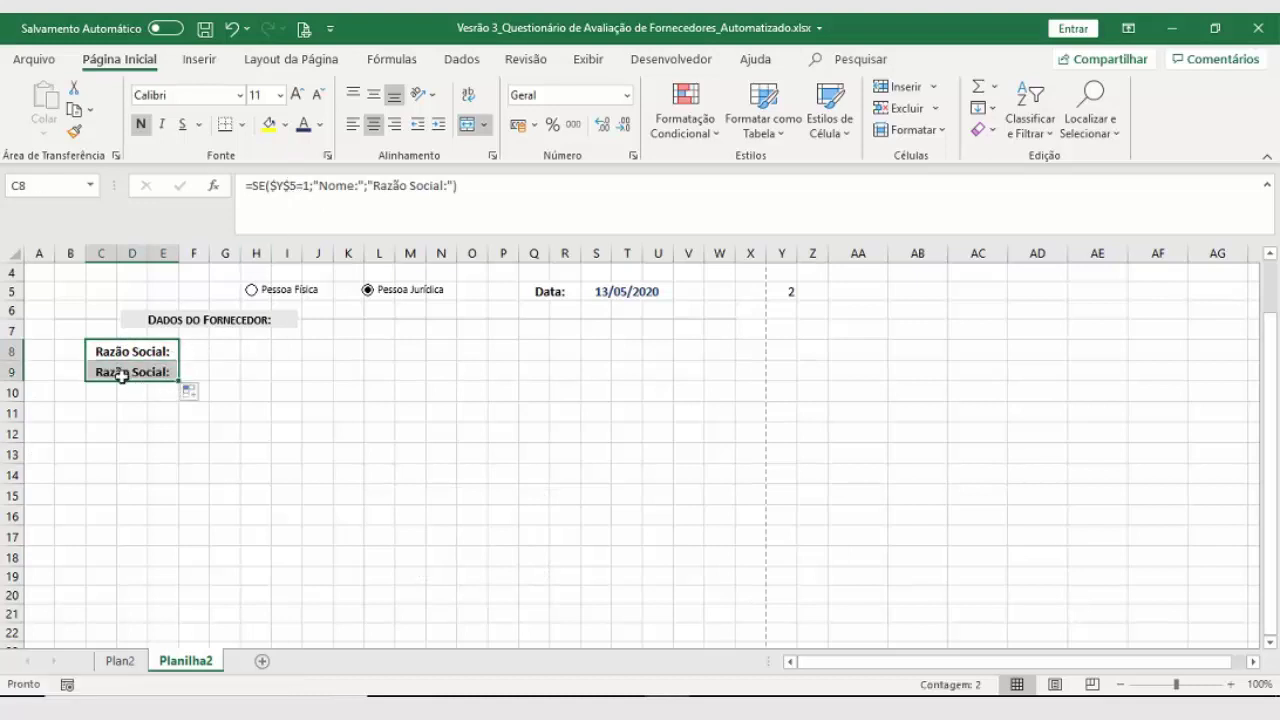
click(119, 373)
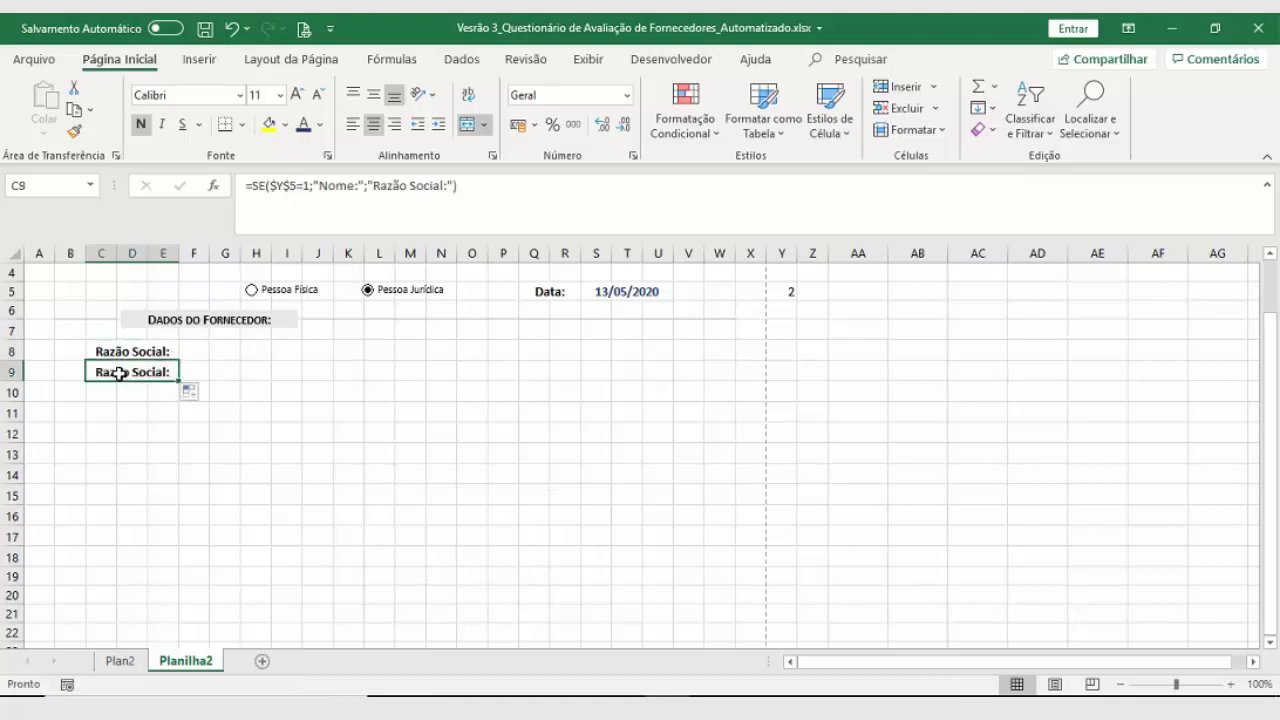
Step: Examine the absolute cell reference in C9's formula without changing it
click(292, 189)
drag(279, 190, 270, 190)
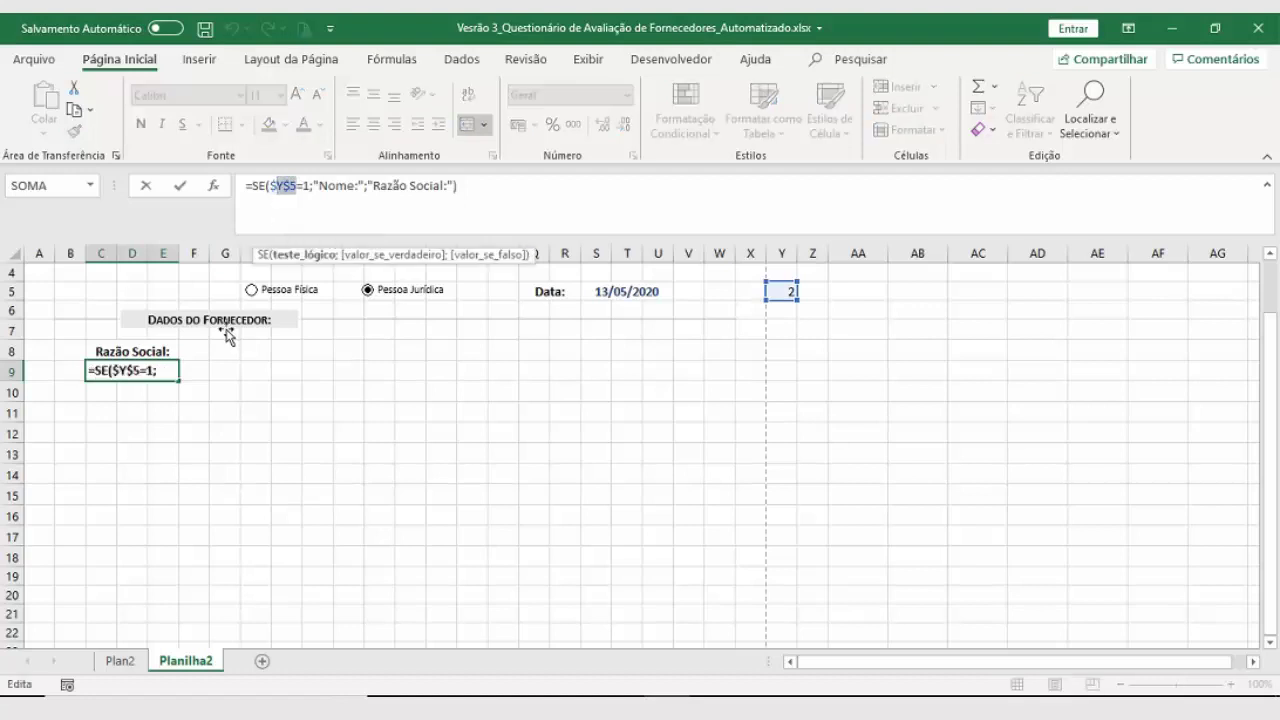
click(283, 190)
drag(273, 192, 280, 201)
click(293, 190)
key(ctrl+Return)
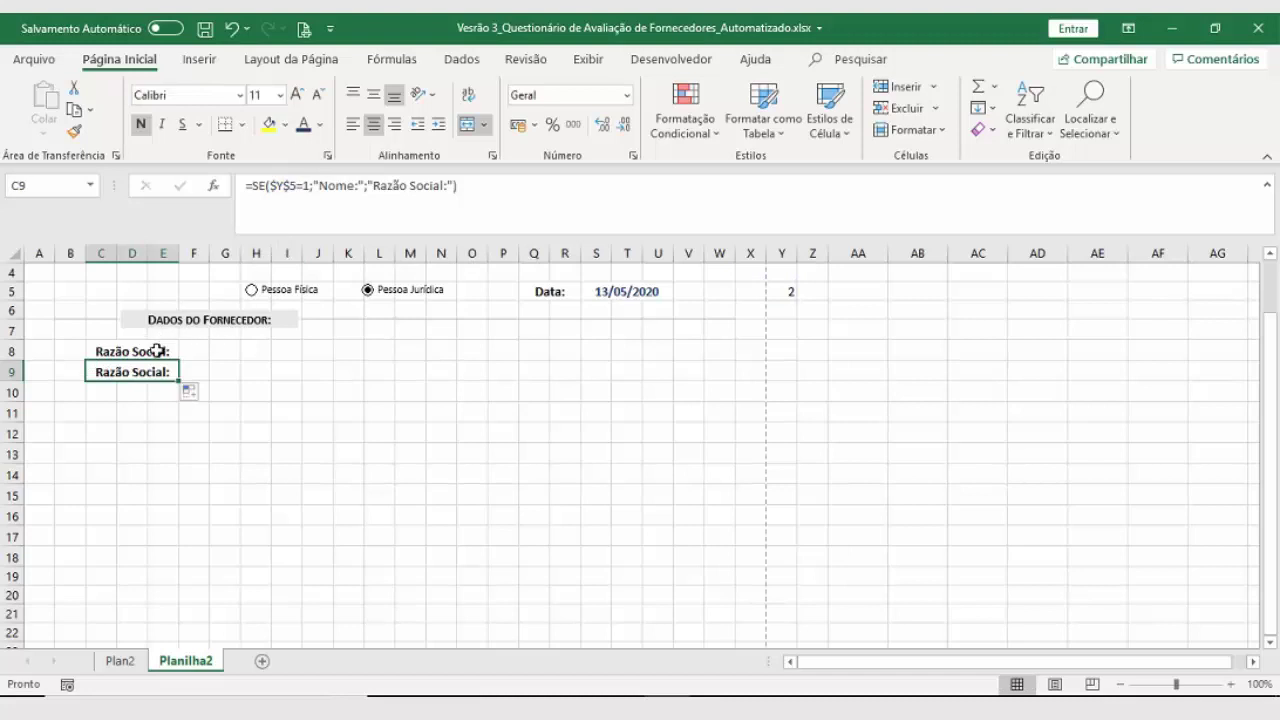
Step: Change C9's formula to return "CPF:" when $Y$5 equals 1 and "CNPJ:" otherwise
click(350, 186)
drag(354, 186, 318, 186)
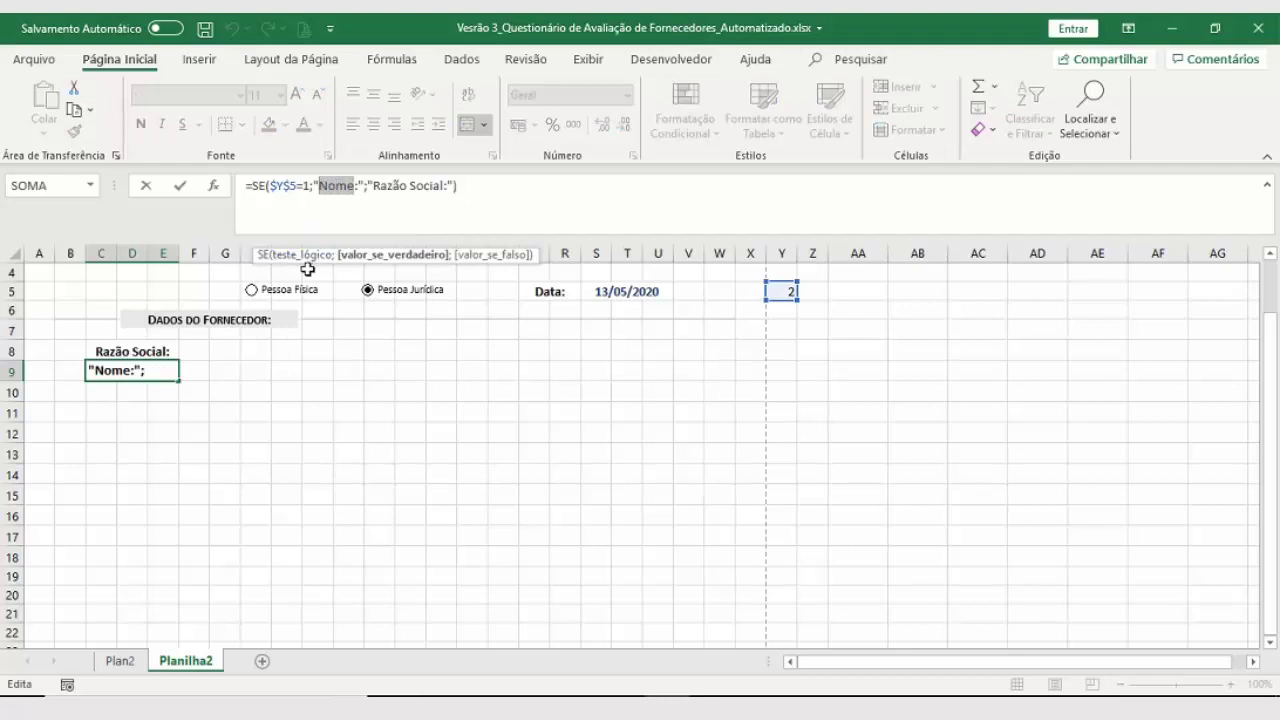
text(CPF)
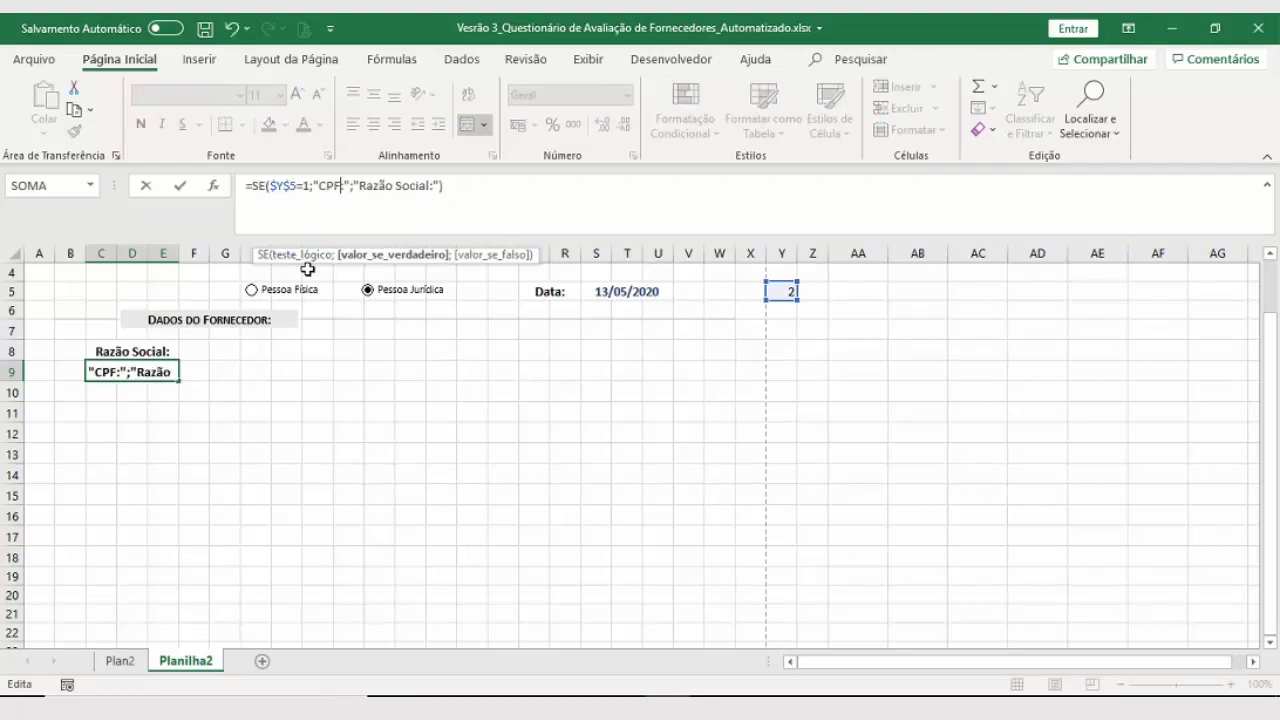
click(357, 188)
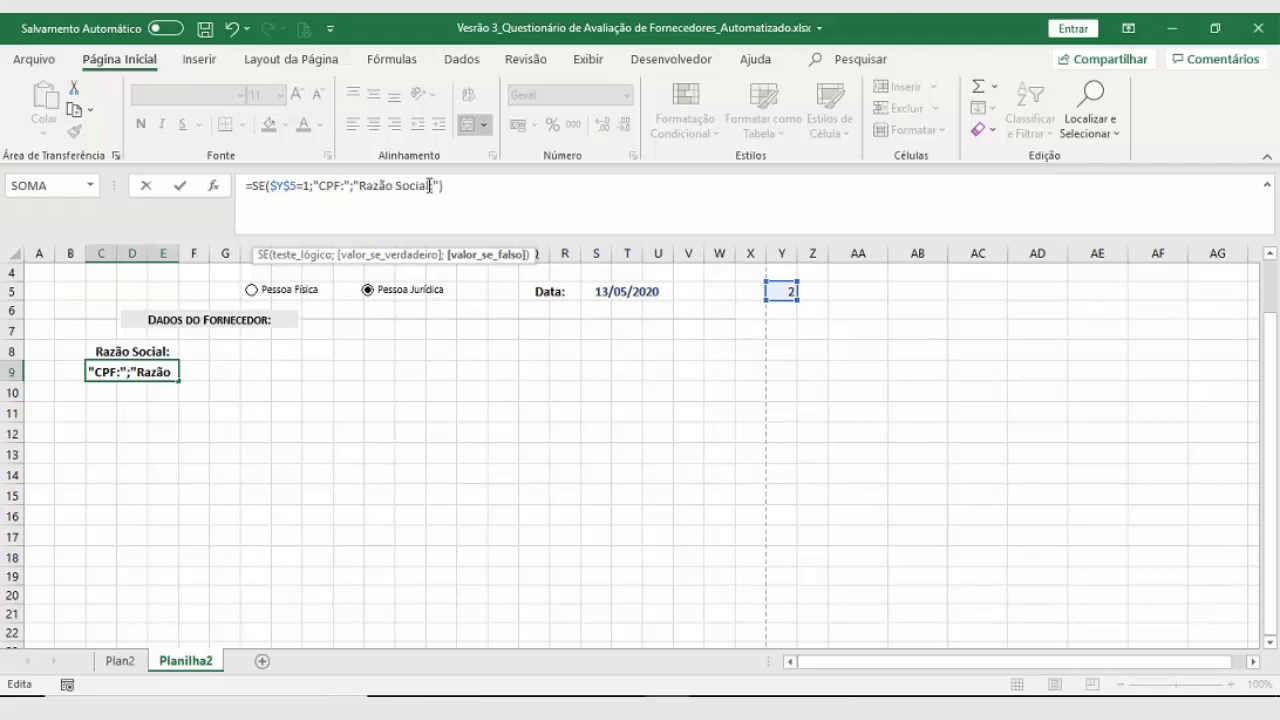
drag(429, 186, 390, 188)
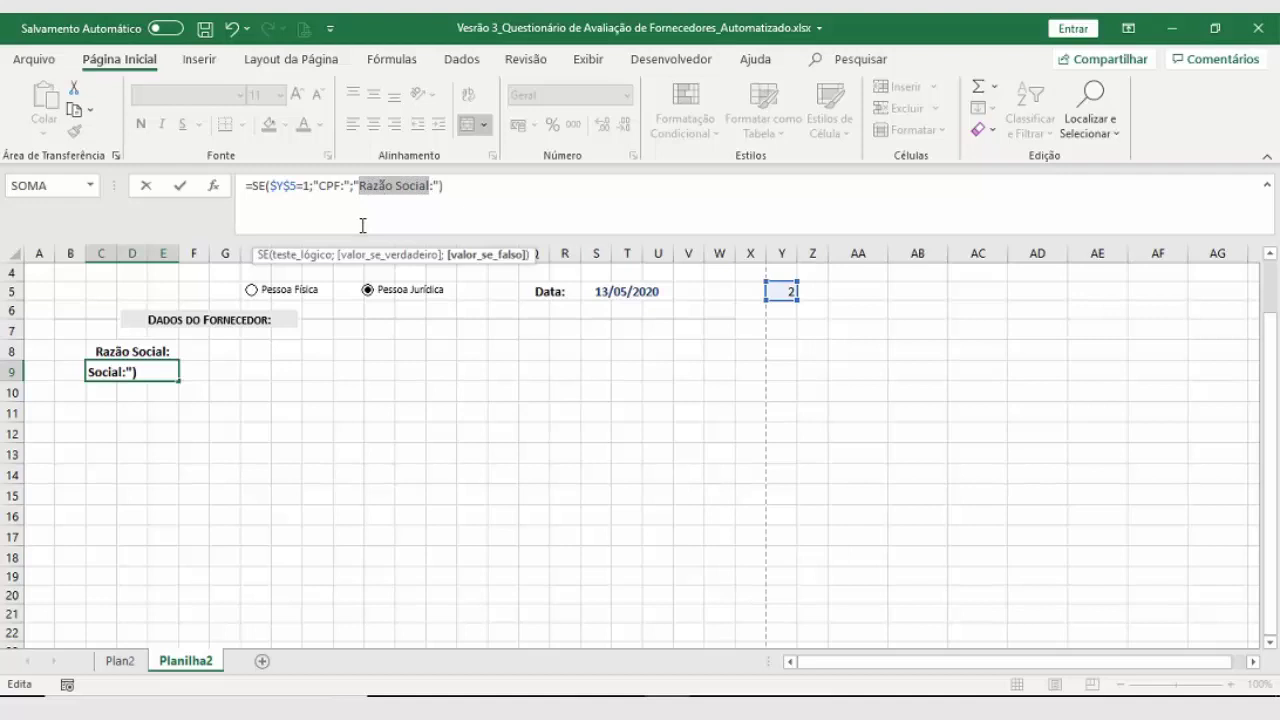
text(C)
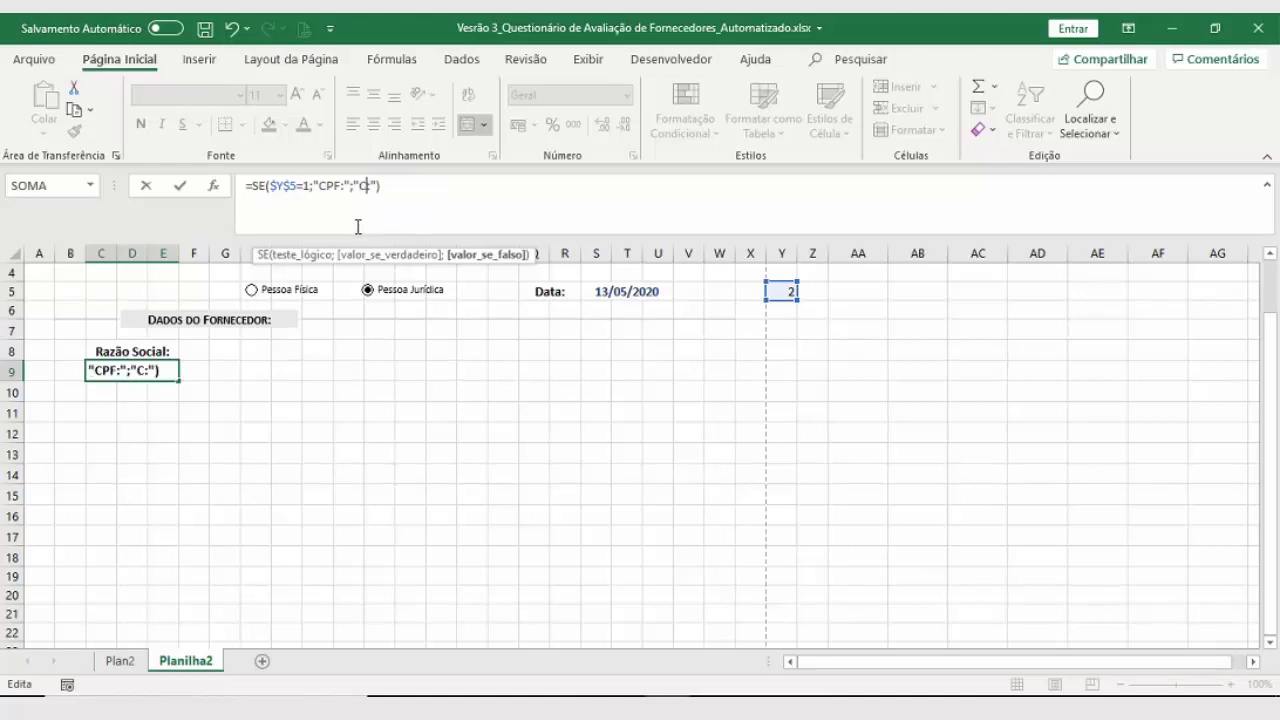
text(NPJ)
key(Return)
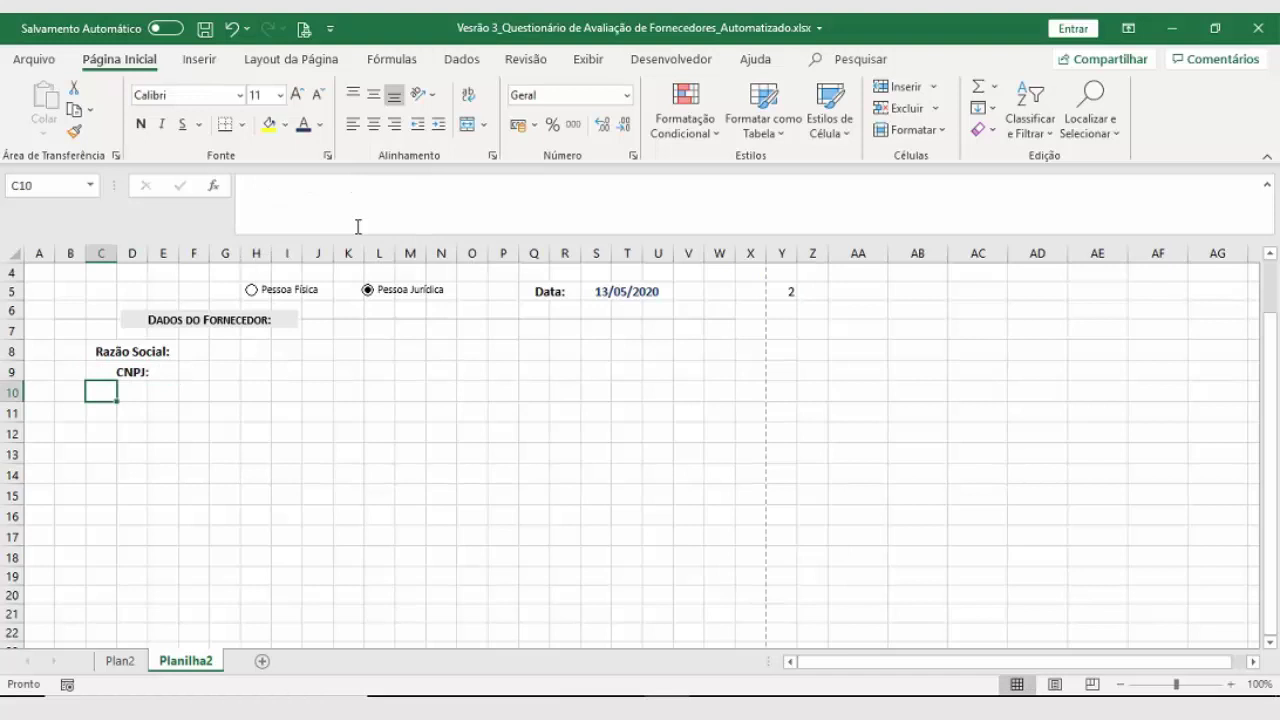
Step: Switch the supplier type to Pessoa Física to test the labels in C8 and C9
click(166, 364)
scroll(260, 462, up, 1)
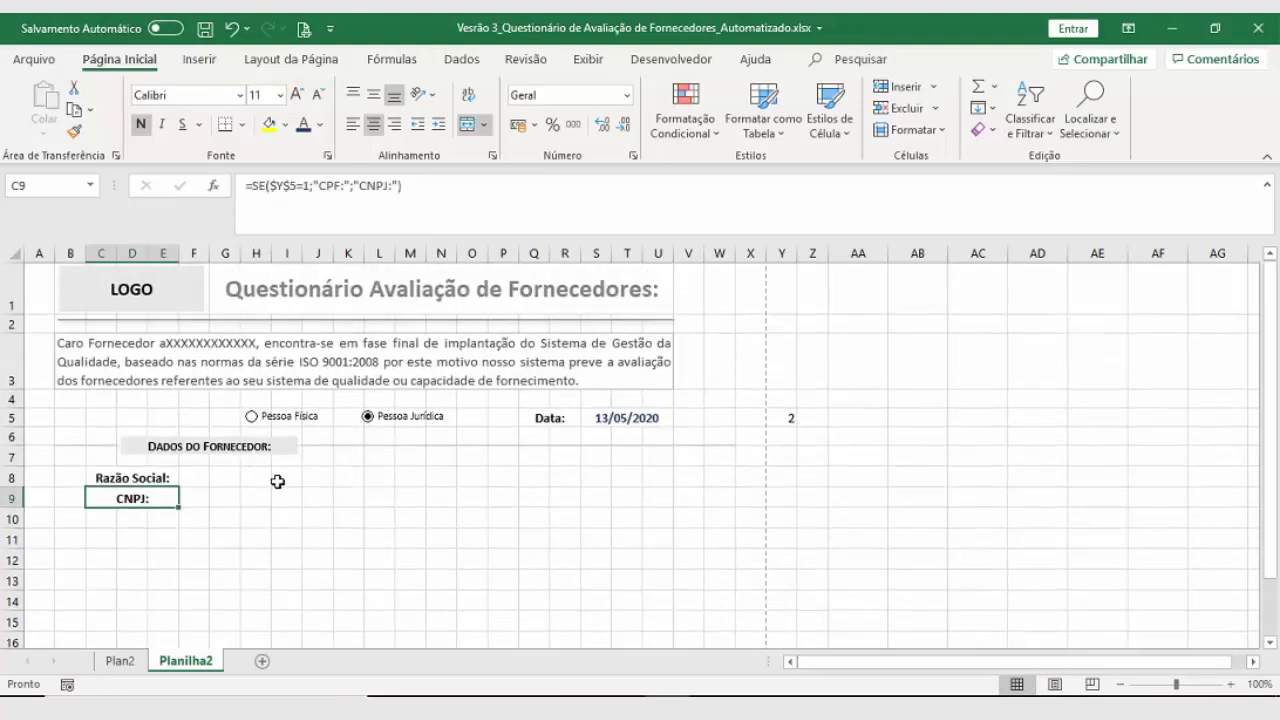
click(252, 418)
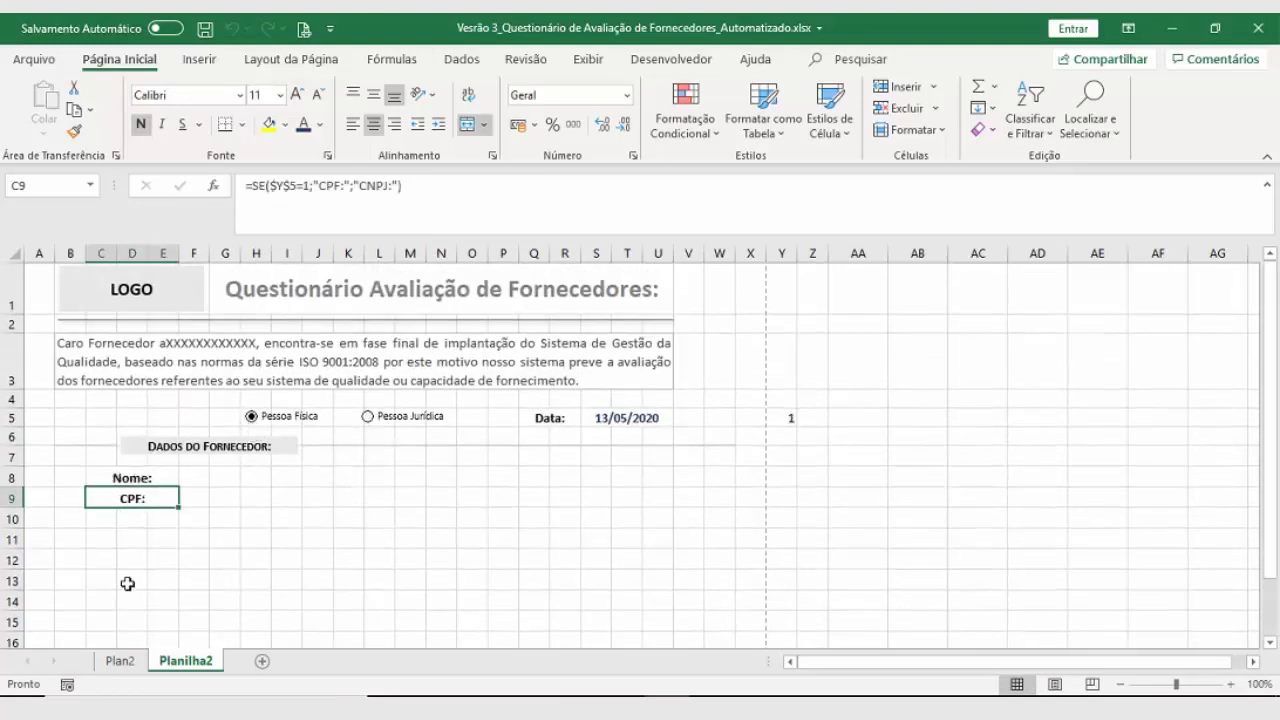
Step: Copy the "Nome Fantasia:" label text from C11 on the Plan2 sheet and return to Planilha2
click(121, 662)
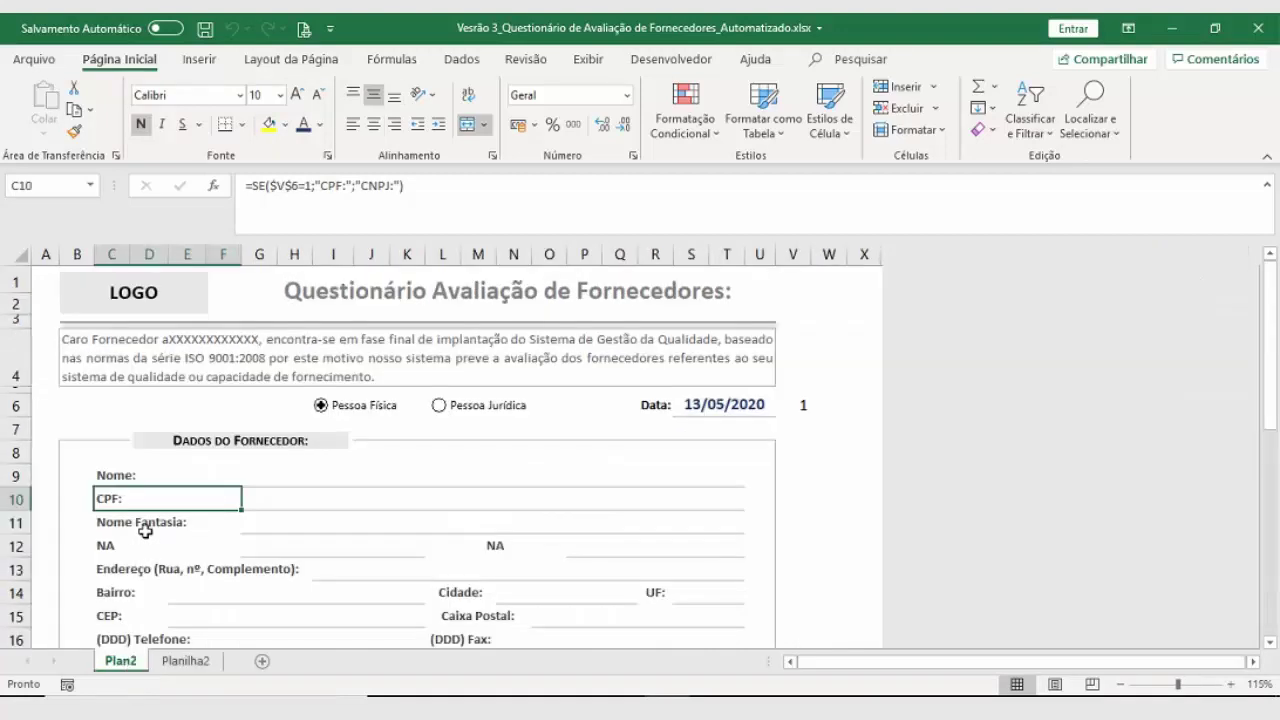
click(146, 522)
scroll(148, 519, down, 1)
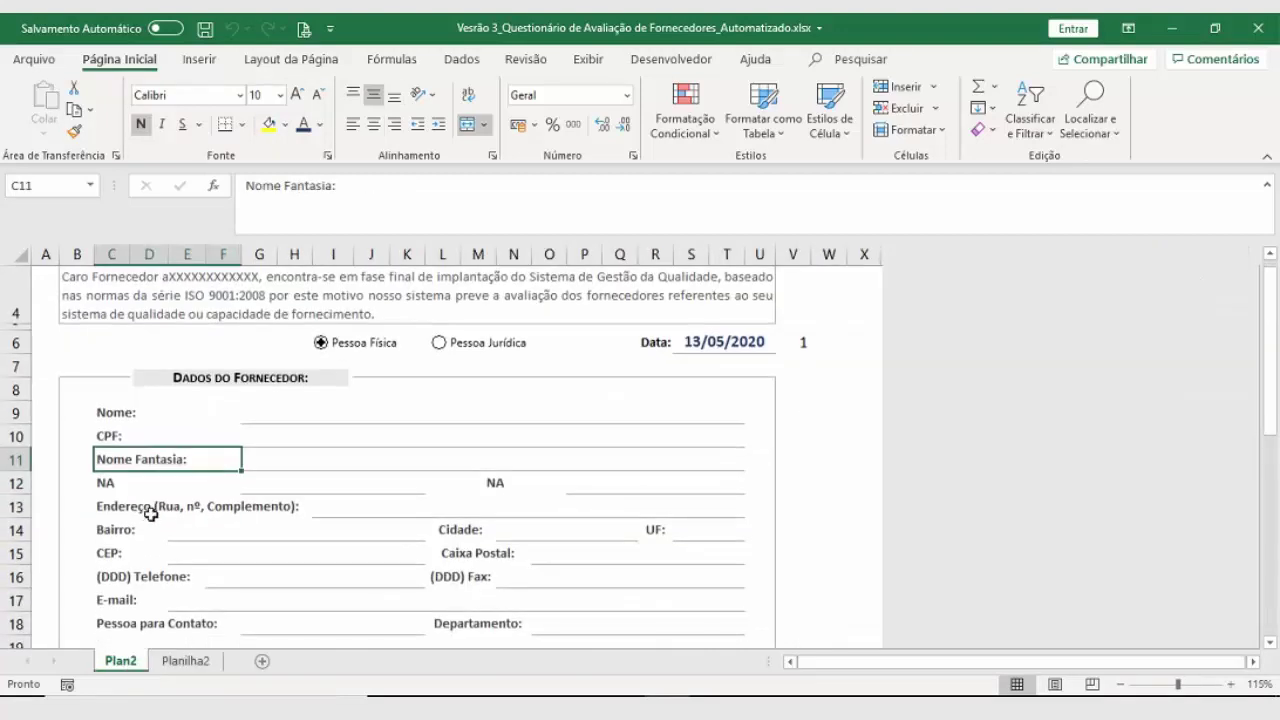
double_click(198, 457)
drag(198, 457, 86, 457)
key(ctrl+c)
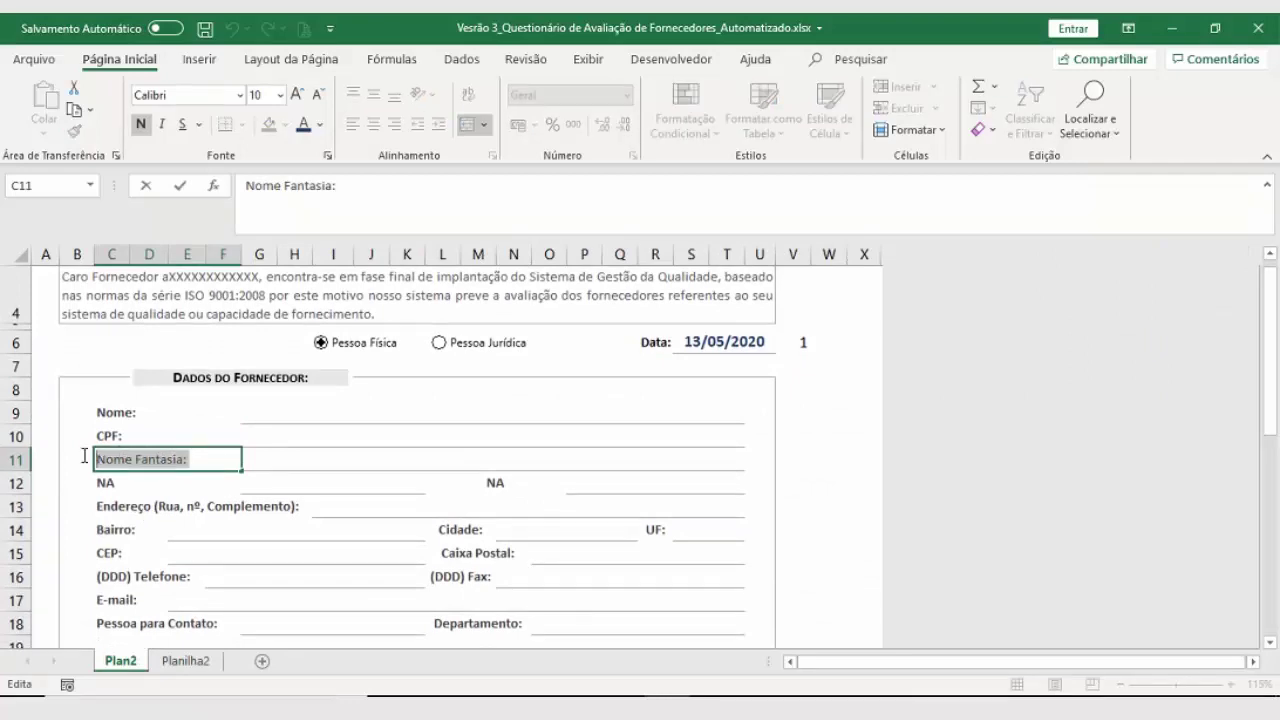
click(176, 662)
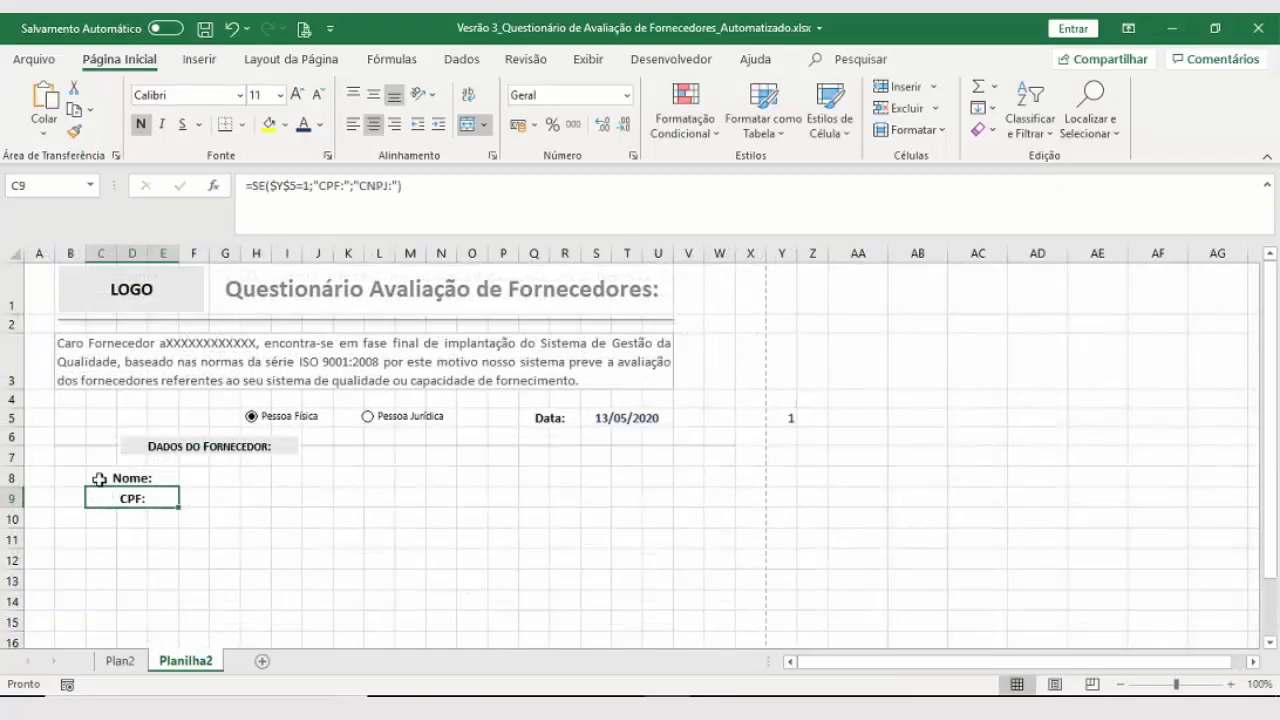
Step: Enter the copied "Nome Fantasia:" label in C10 and format it bold, merged and centred across C10:E10
double_click(101, 518)
key(ctrl+v)
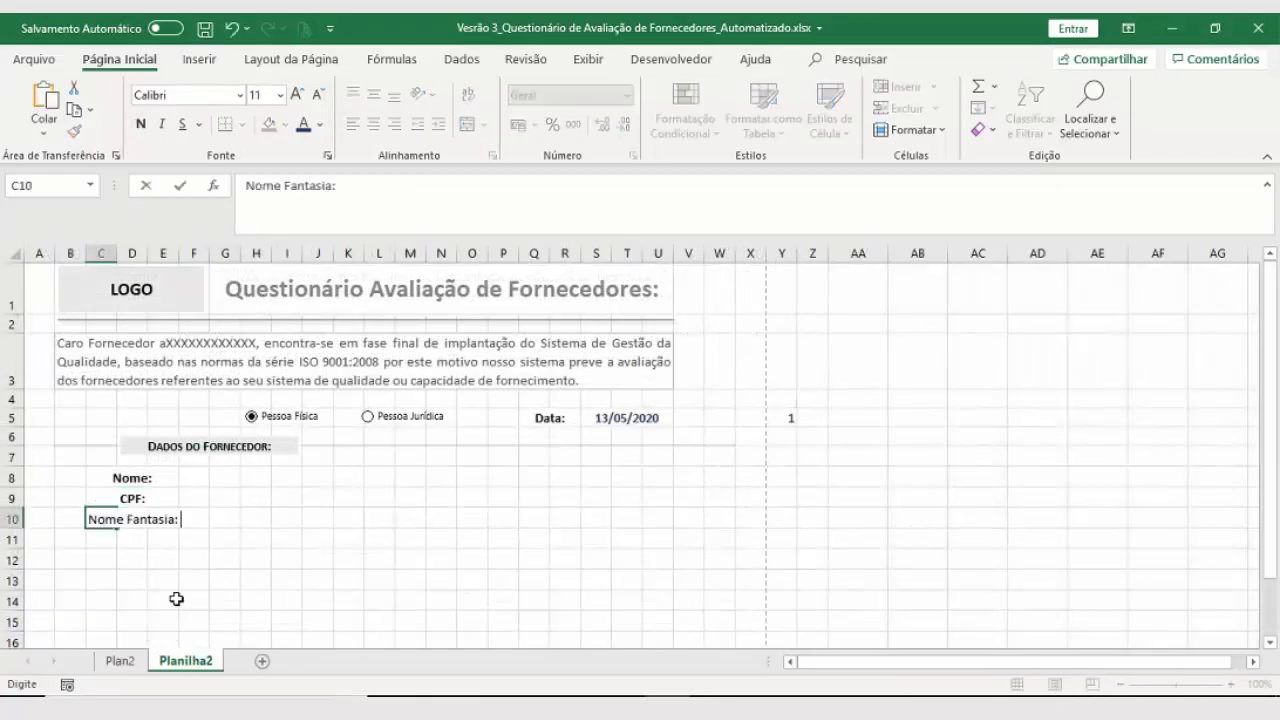
click(170, 600)
drag(100, 518, 163, 520)
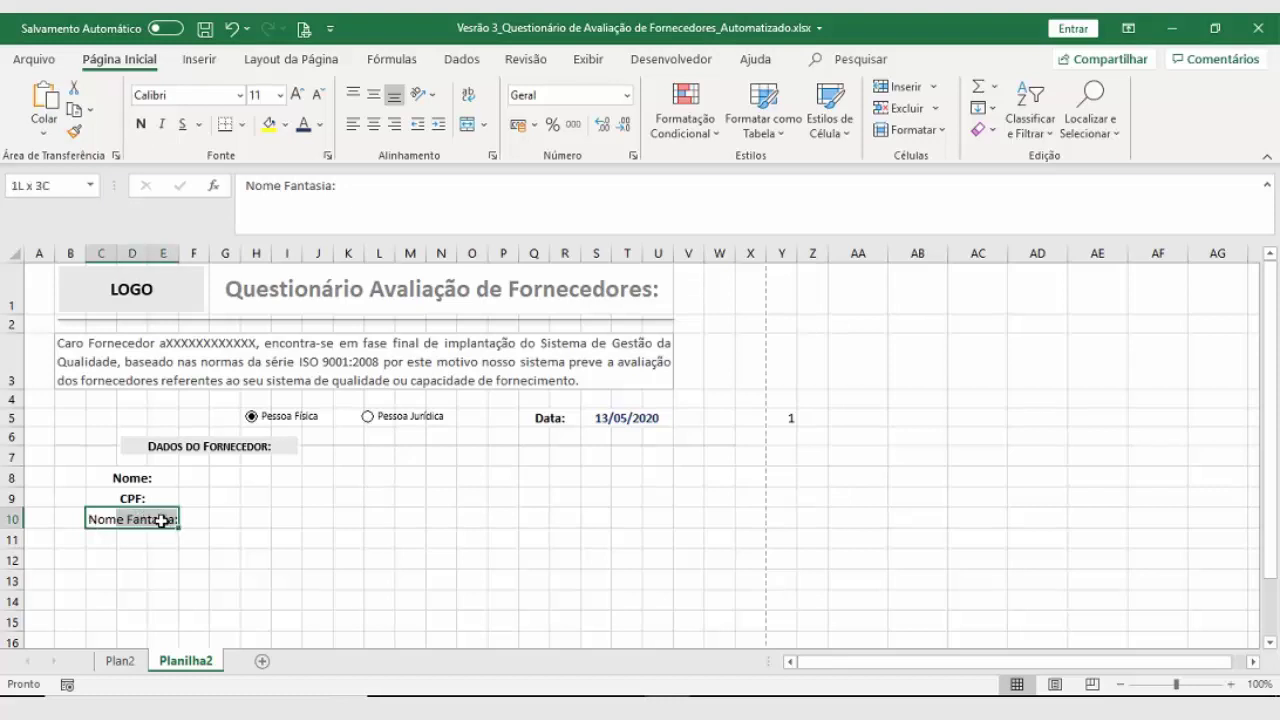
click(469, 125)
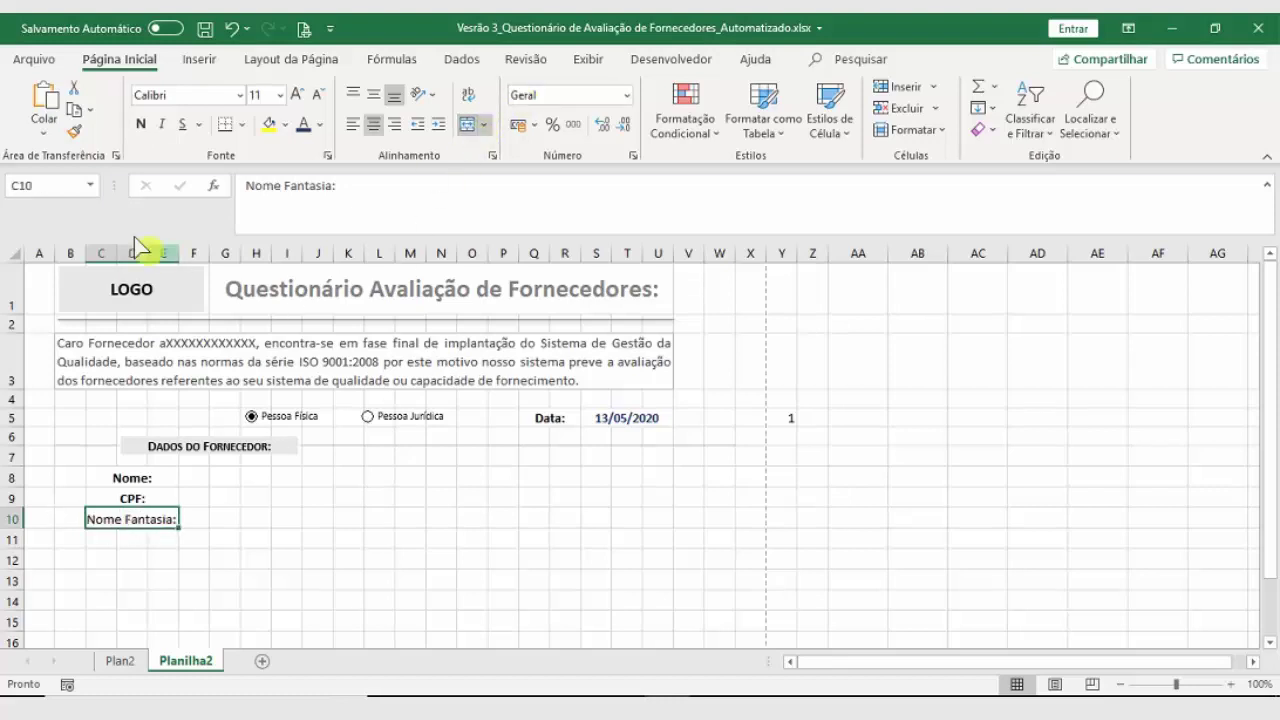
click(141, 124)
click(165, 580)
Step: Examine C12's formula on the Plan2 sheet, test its label with Pessoa Jurídica selected, and return to Planilha2
click(145, 484)
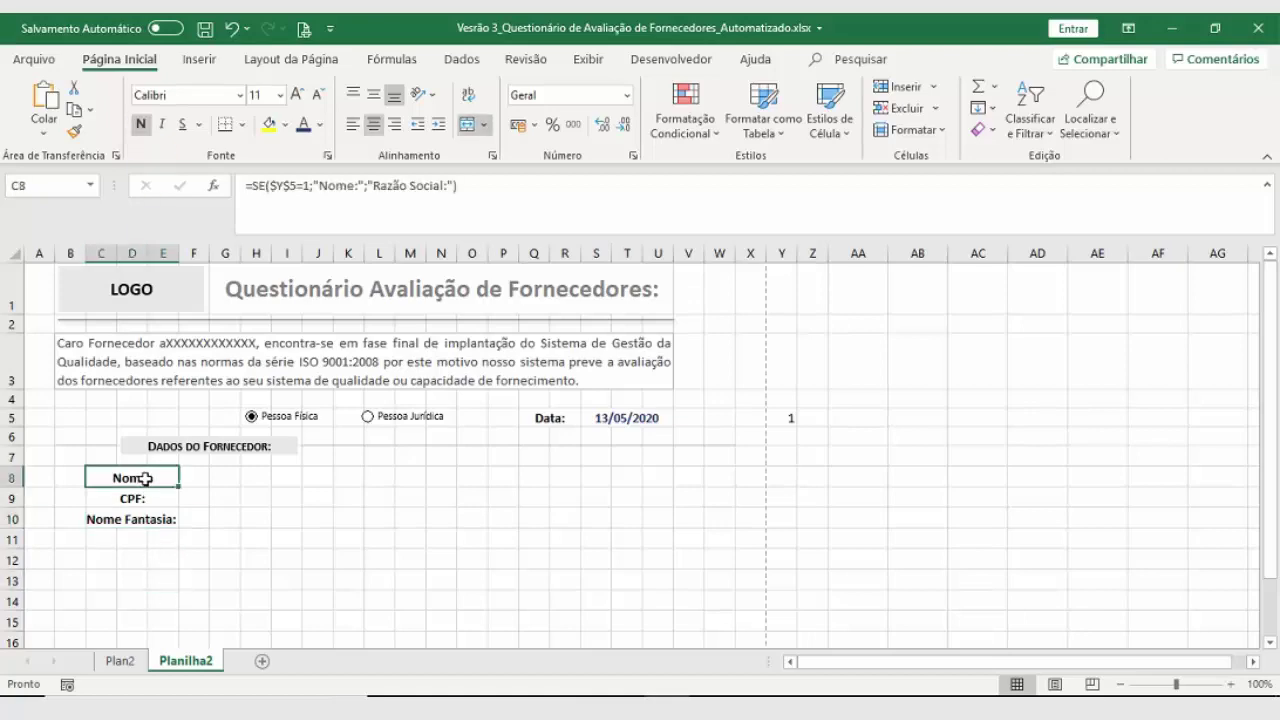
scroll(146, 477, down, 1)
click(86, 413)
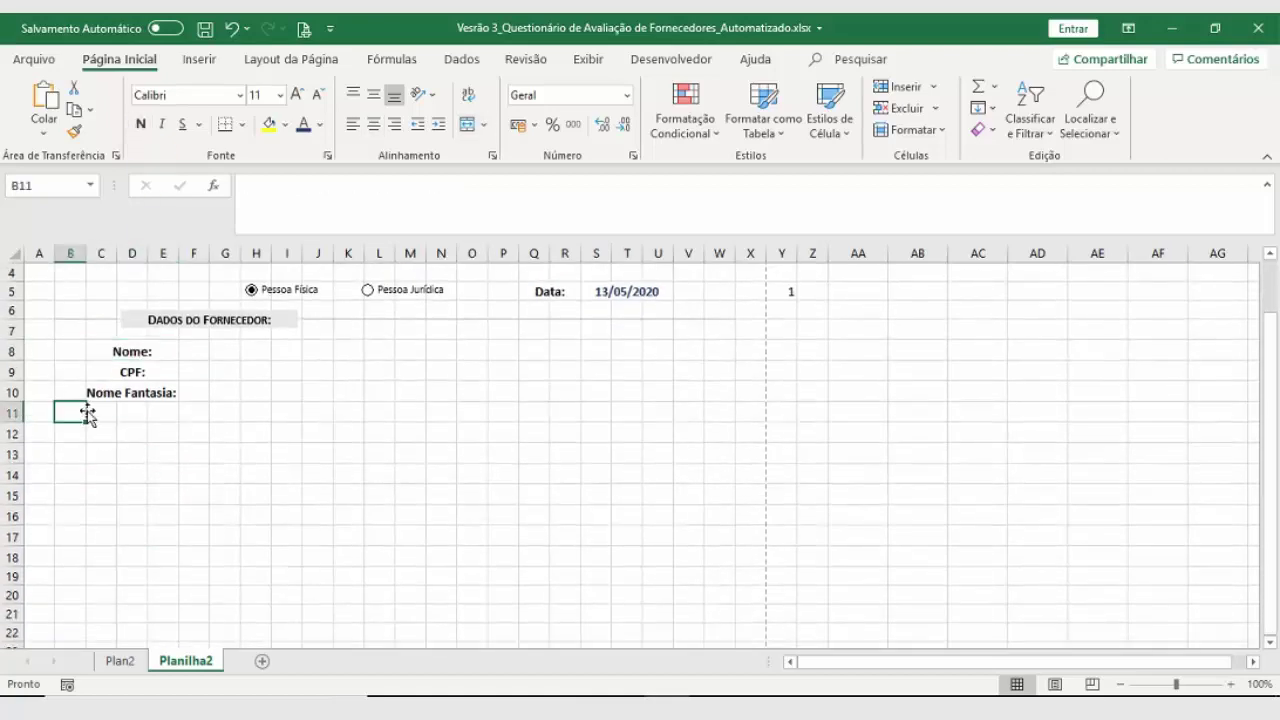
click(101, 414)
click(132, 664)
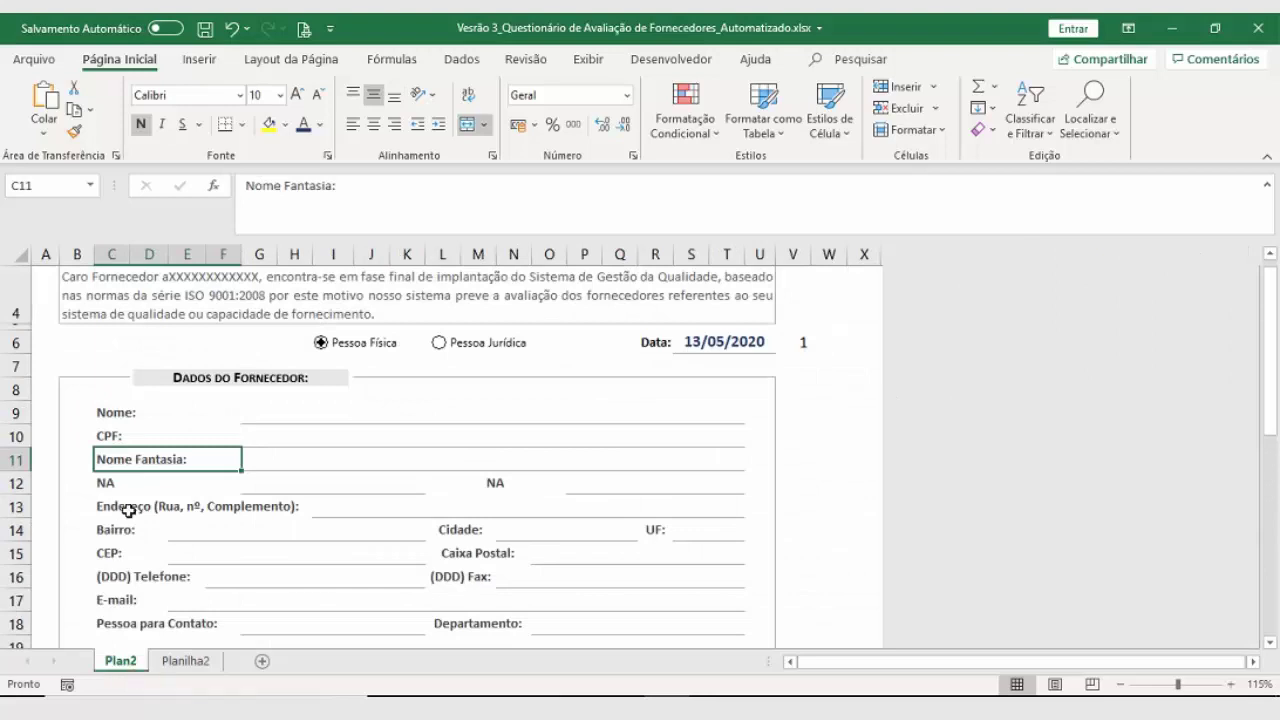
scroll(130, 490, down, 1)
click(133, 393)
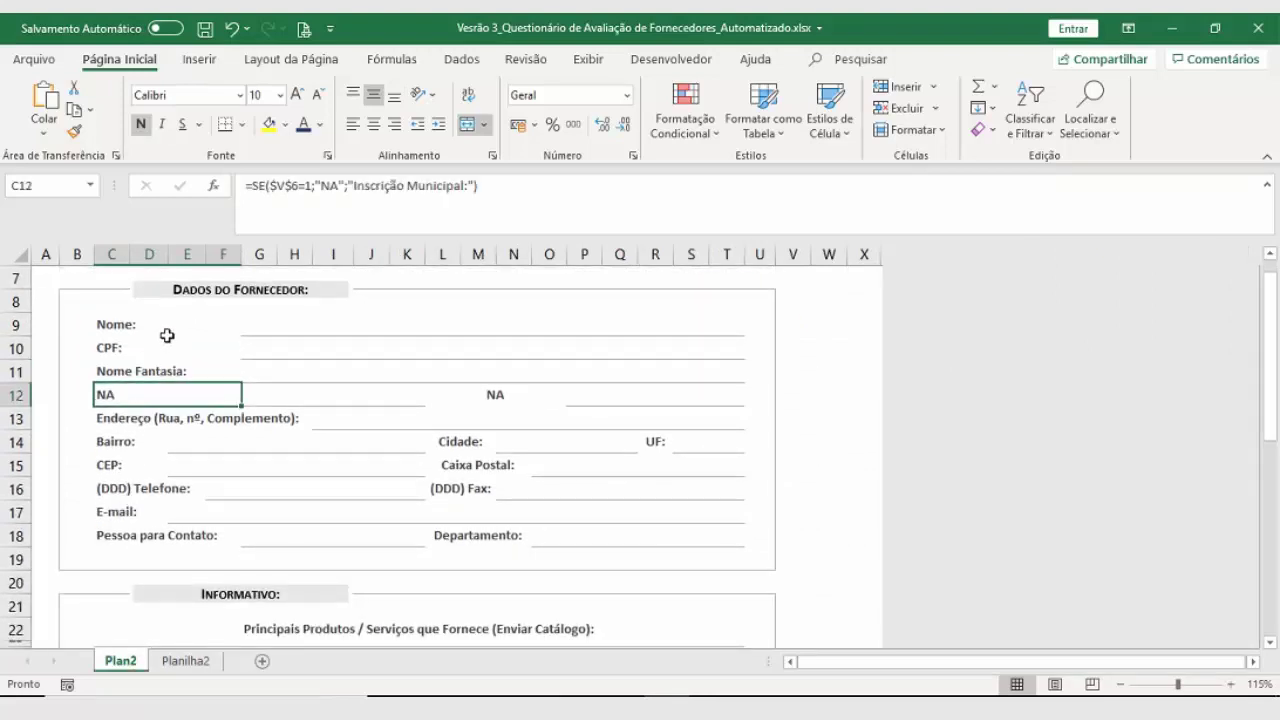
scroll(435, 385, up, 1)
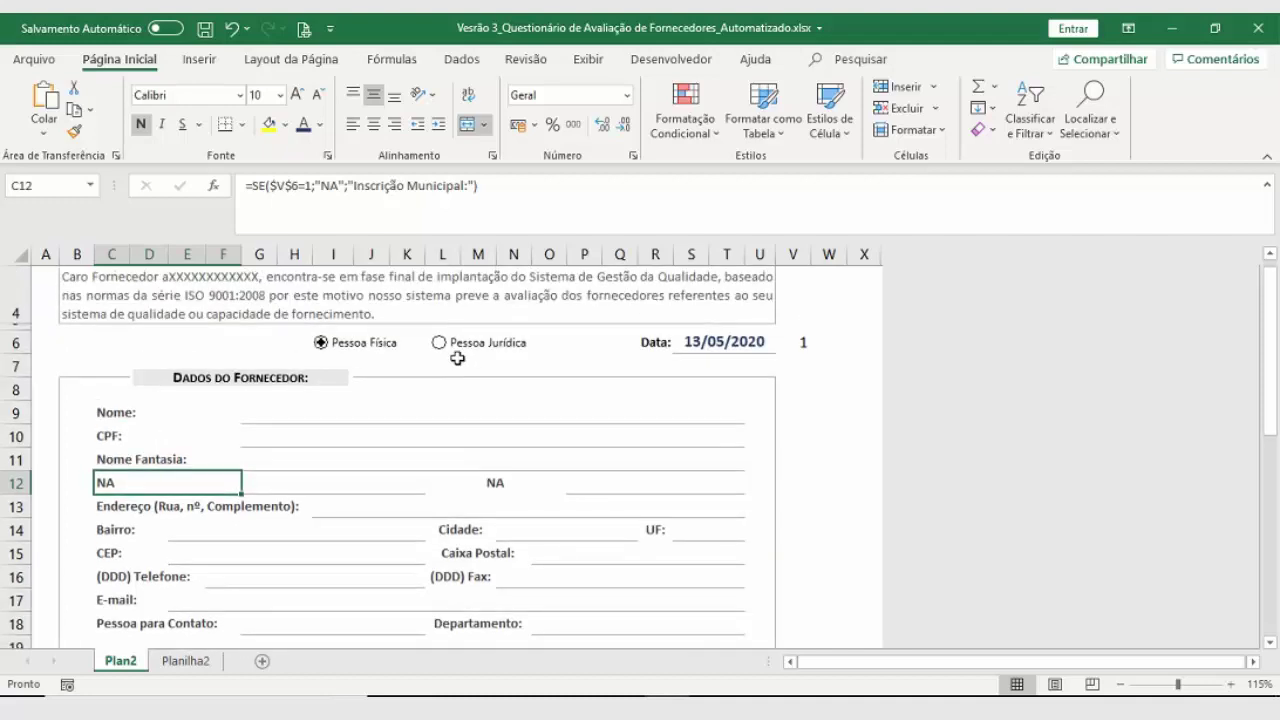
click(440, 344)
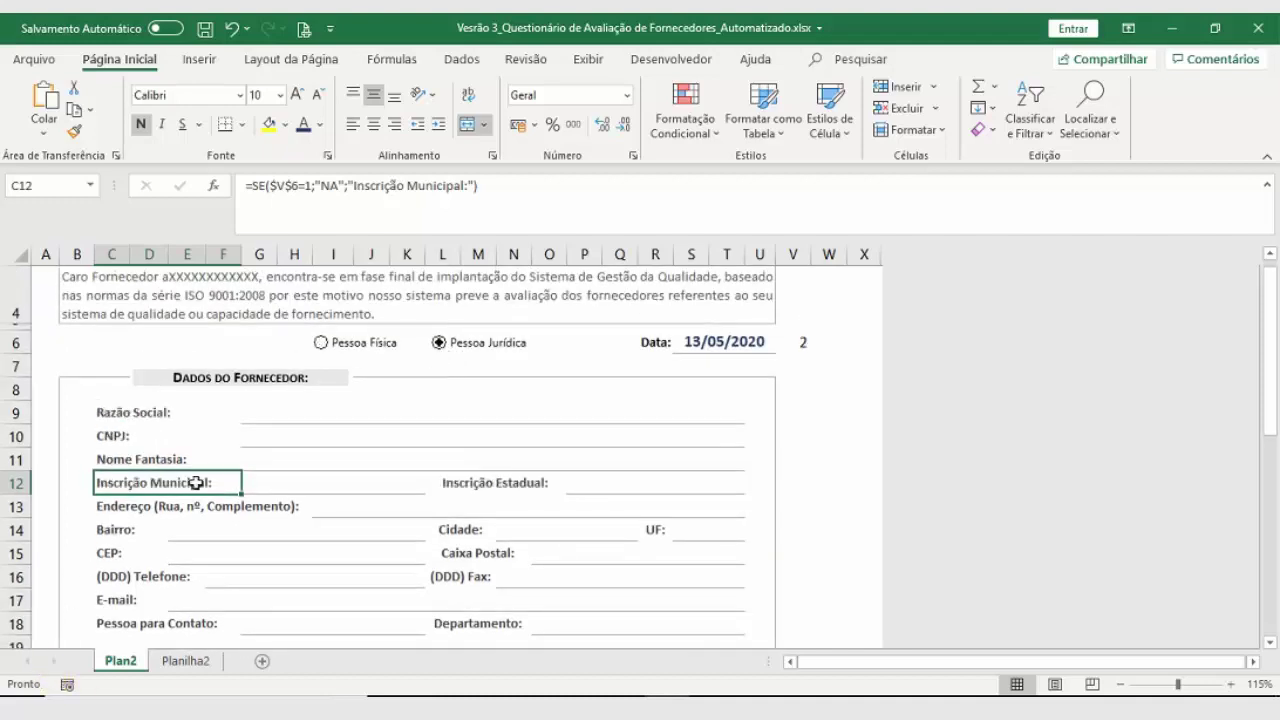
click(174, 664)
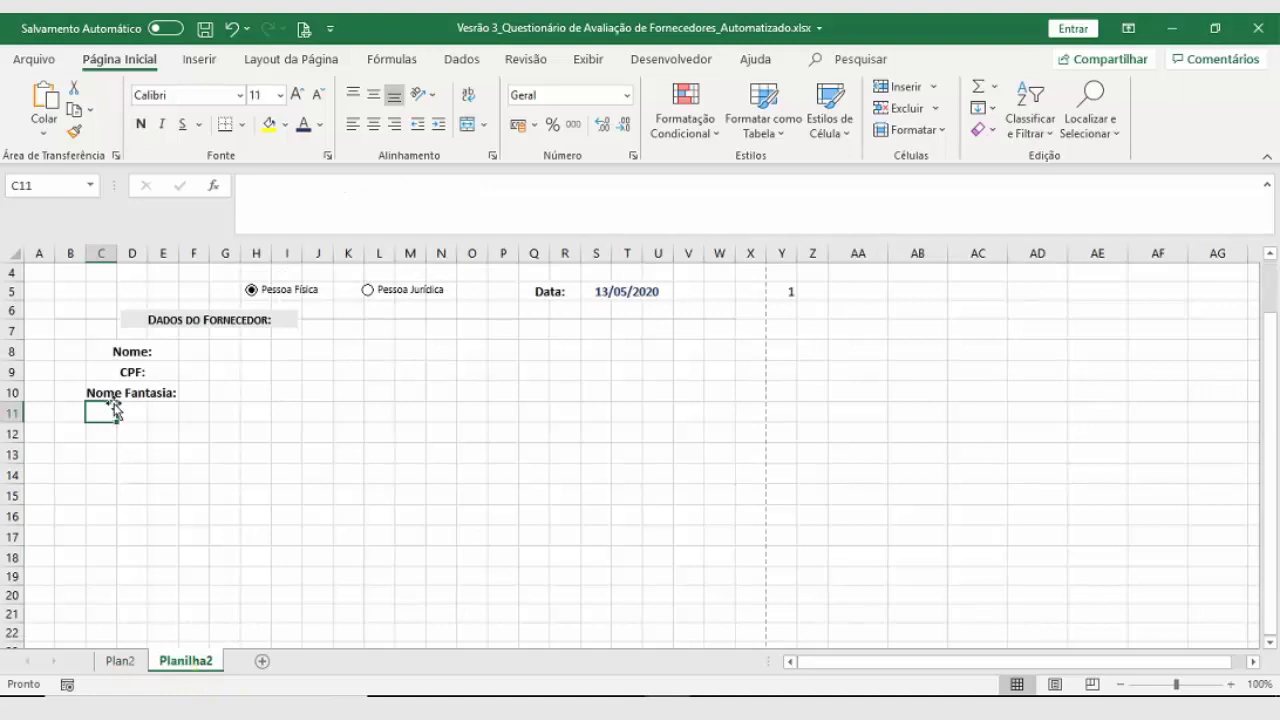
Step: Copy the supplier-type label formula from C9 into C11
click(126, 370)
key(ctrl+c)
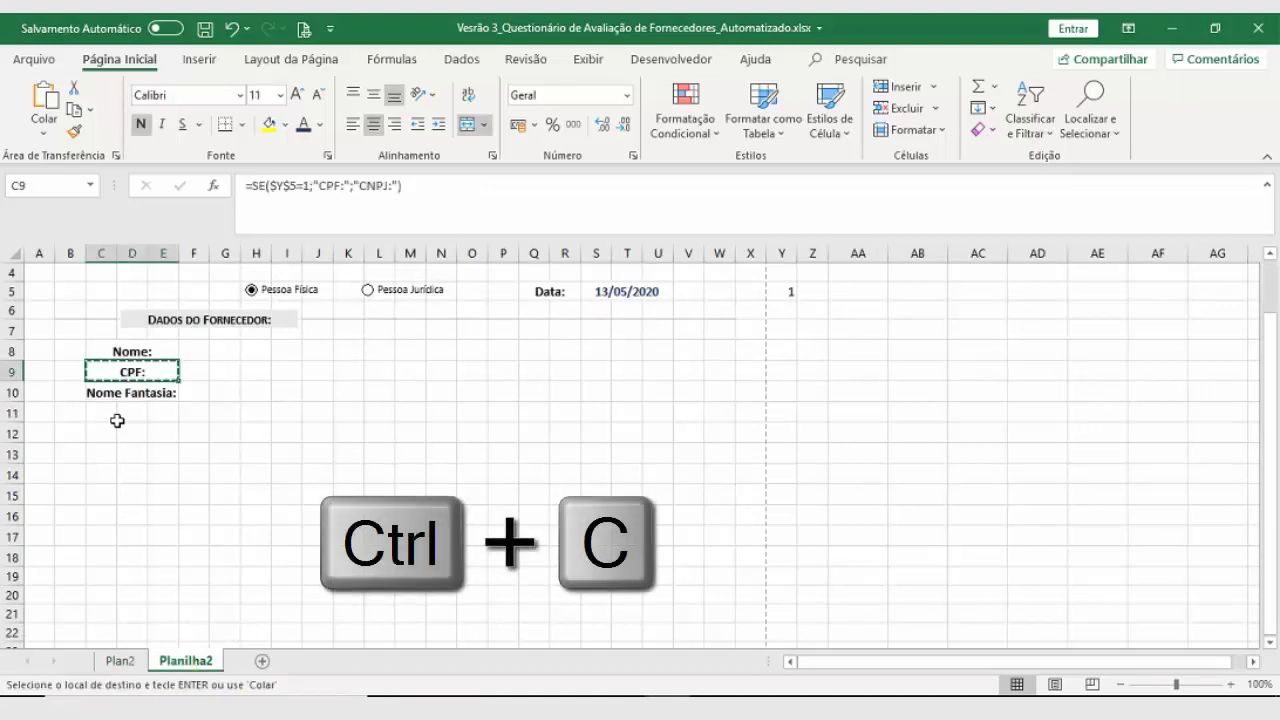
click(100, 411)
key(ctrl+v)
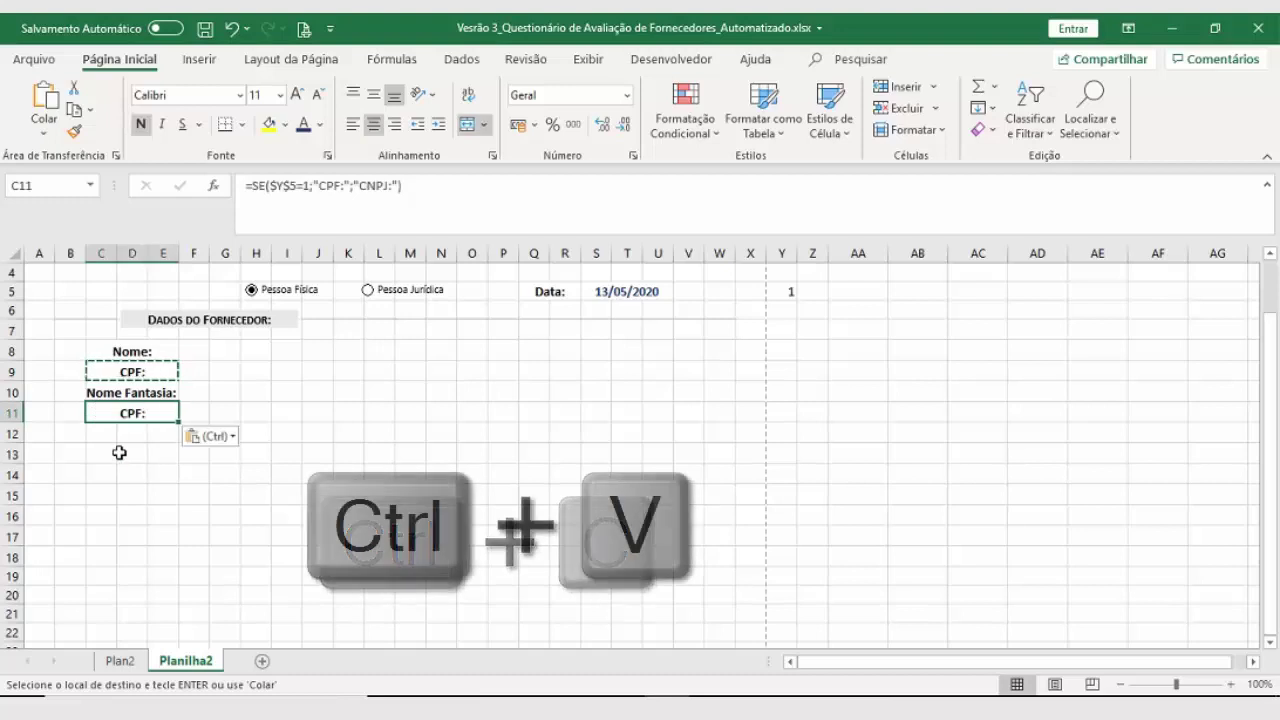
Step: Change C11's formula to return "NA:" when $Y$5 equals 1 and "Inscrição Municipal:" otherwise
click(342, 185)
double_click(324, 186)
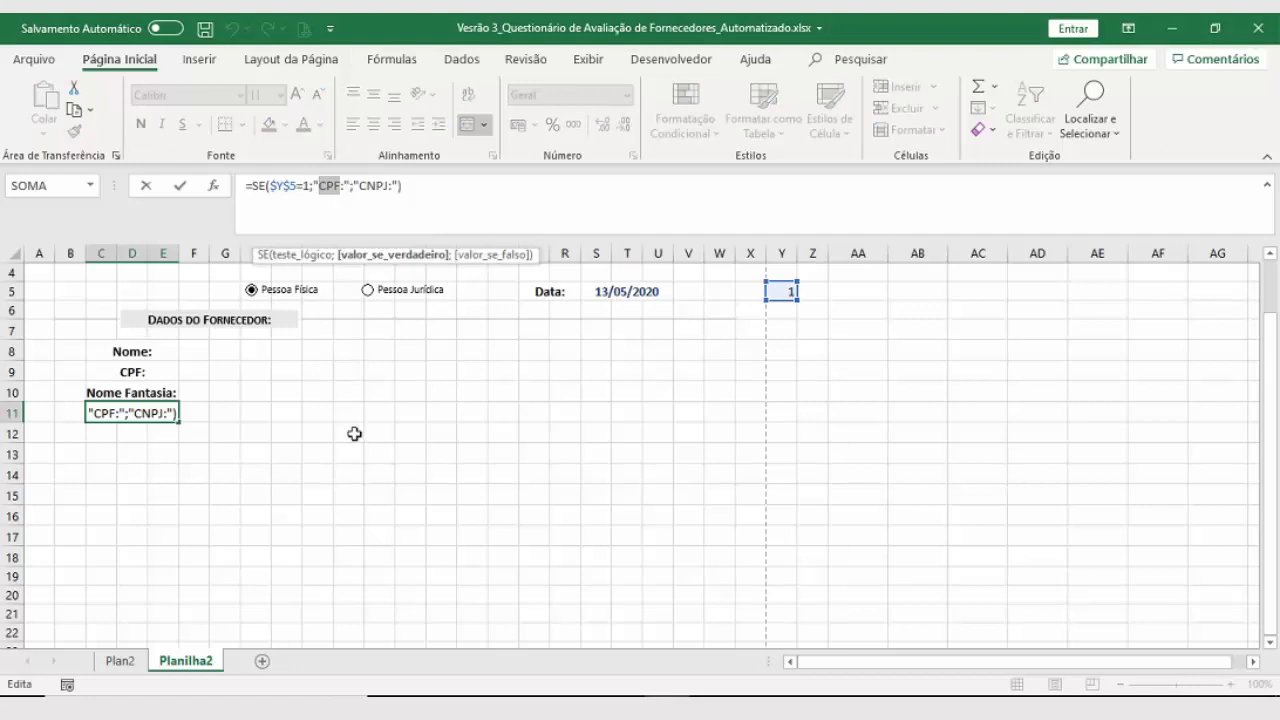
text(In)
drag(429, 186, 323, 184)
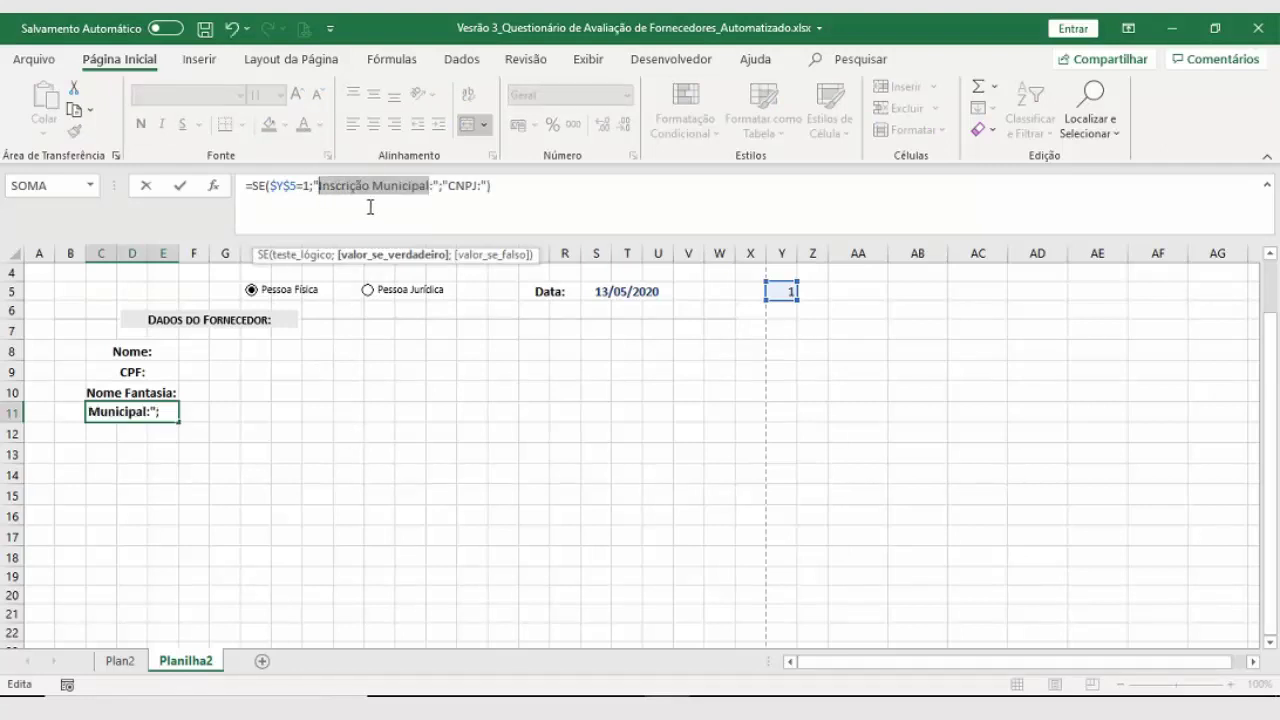
text(n)
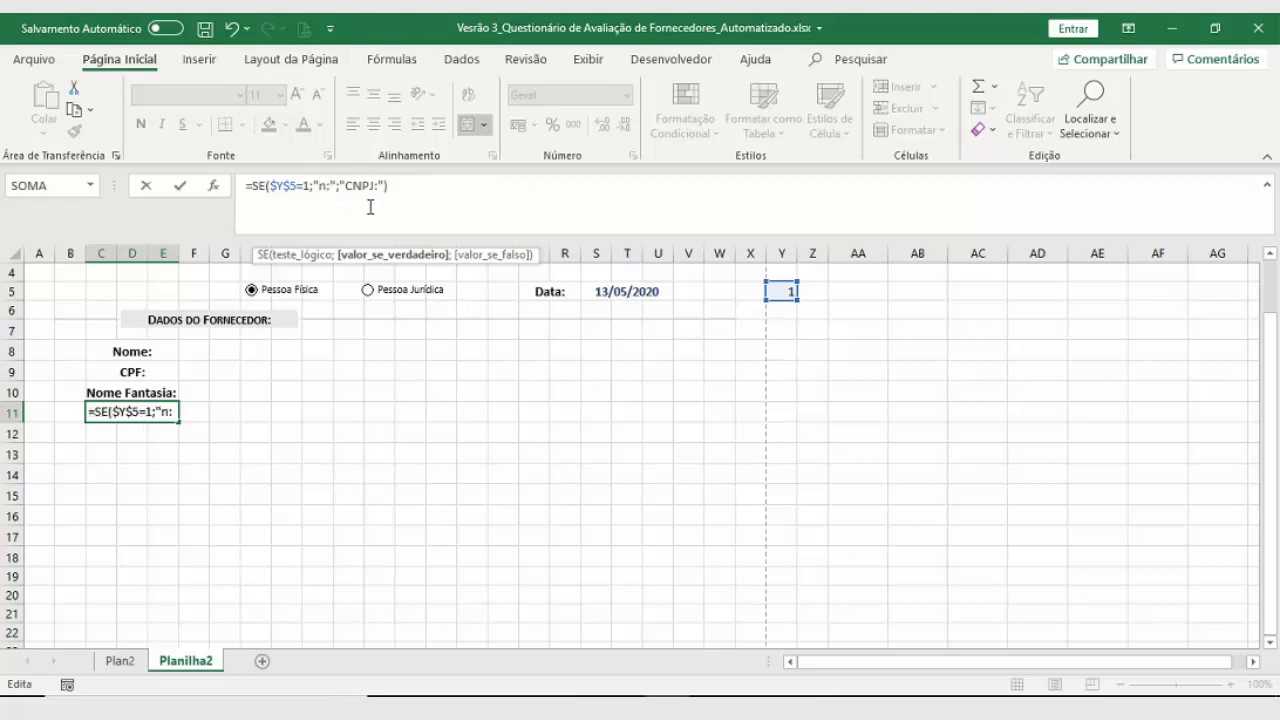
key(BackSpace)
text(NA)
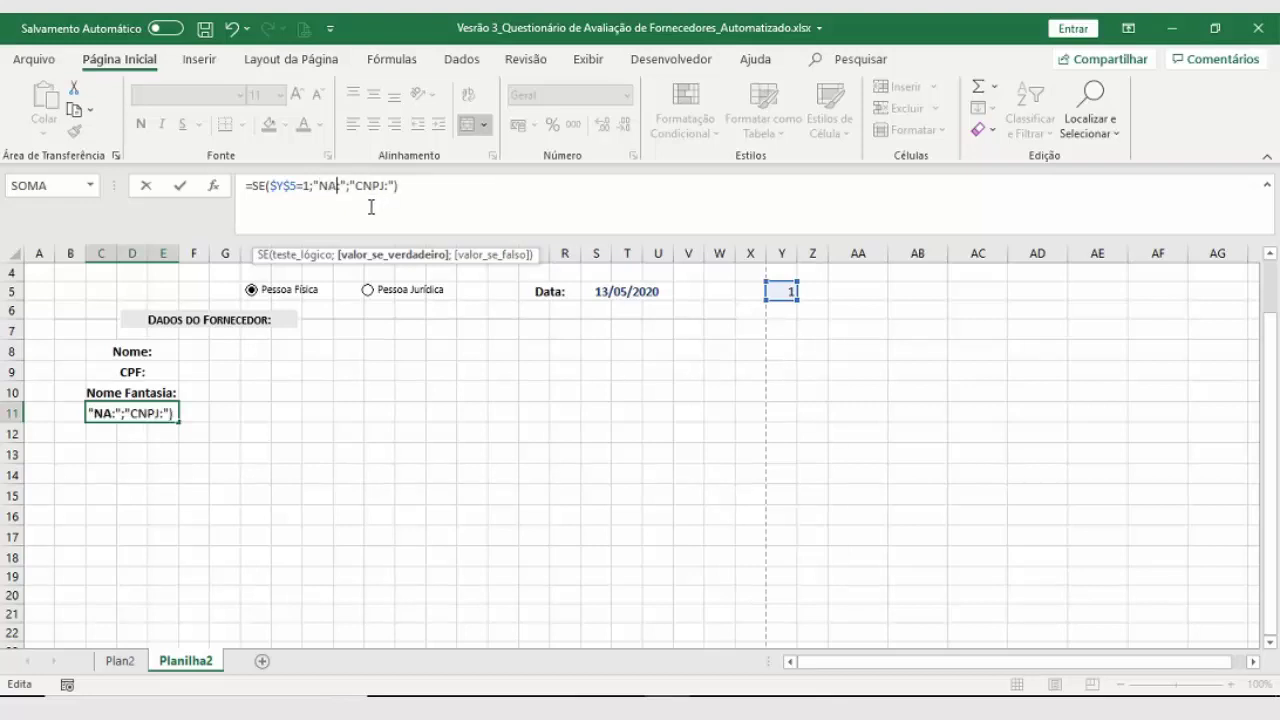
drag(387, 186, 356, 187)
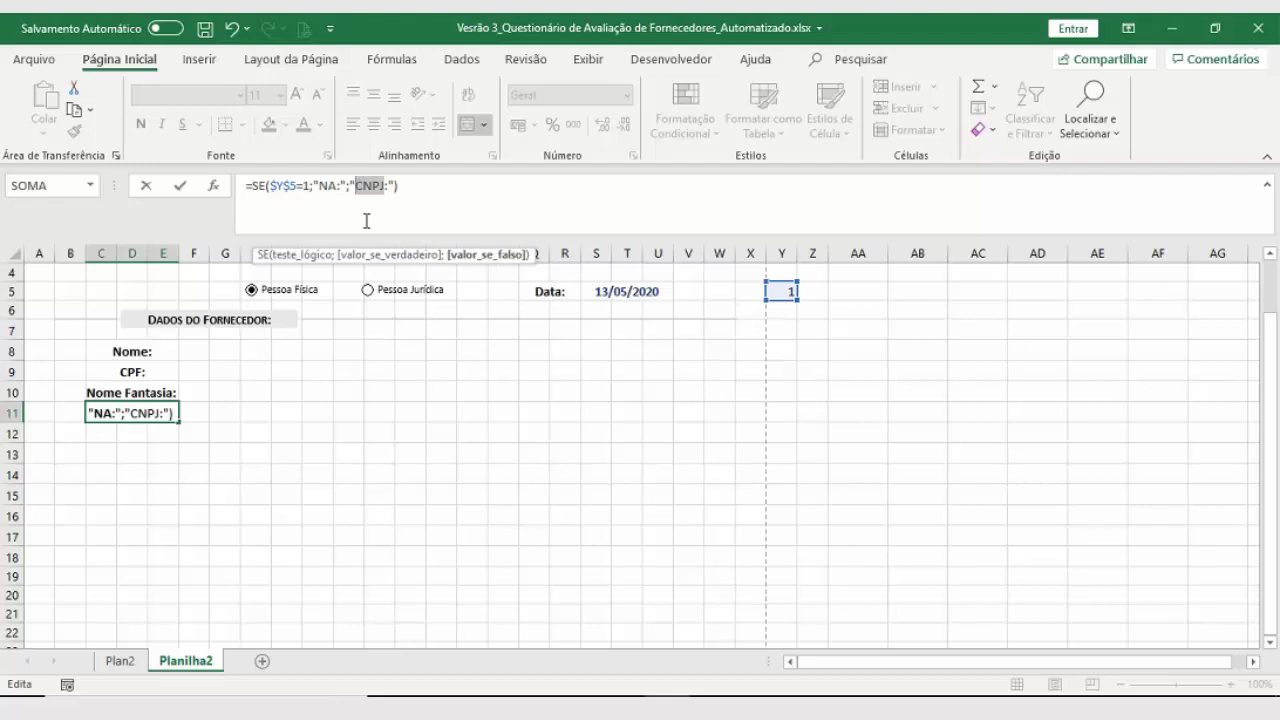
text(Inscriçã)
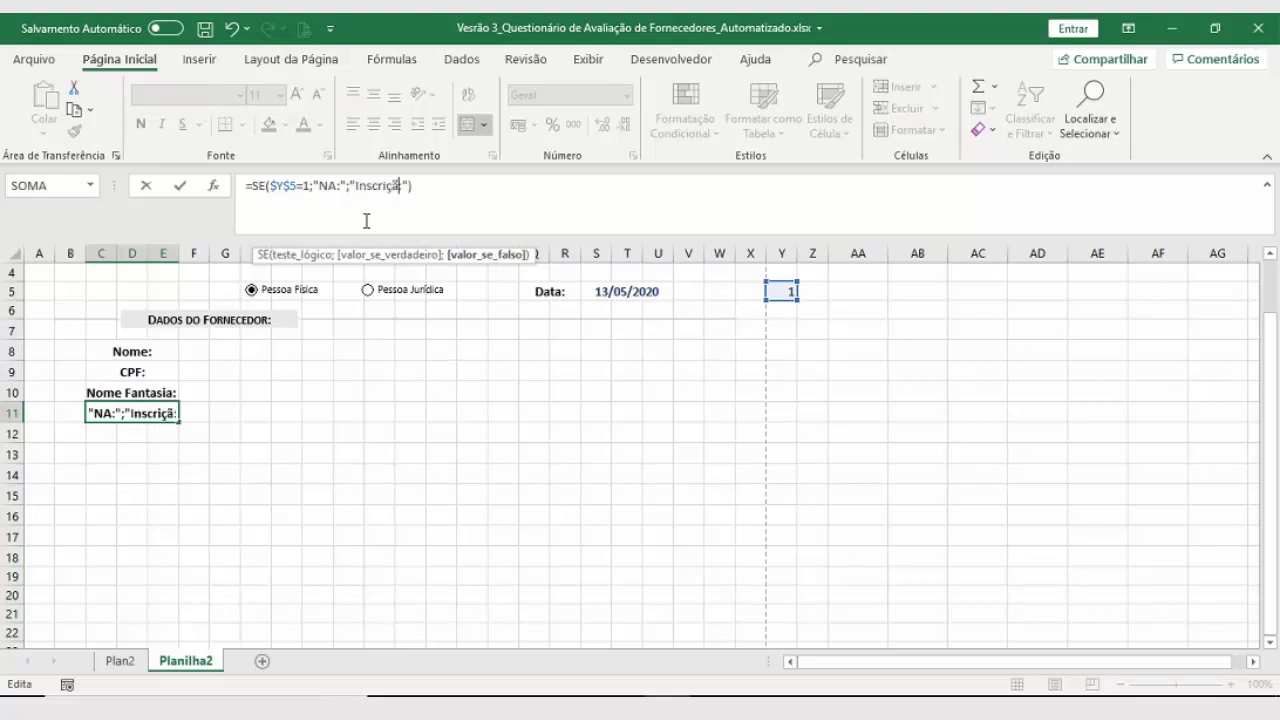
text(o )
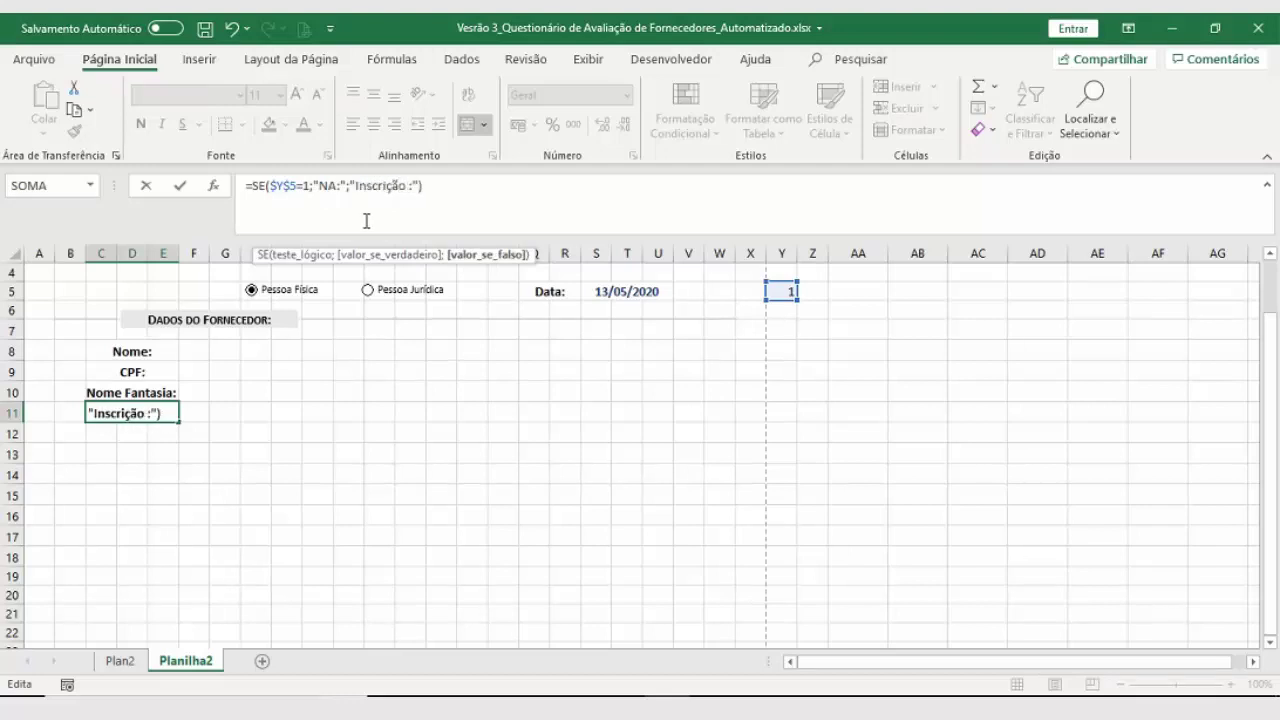
text(M)
text(unicipal)
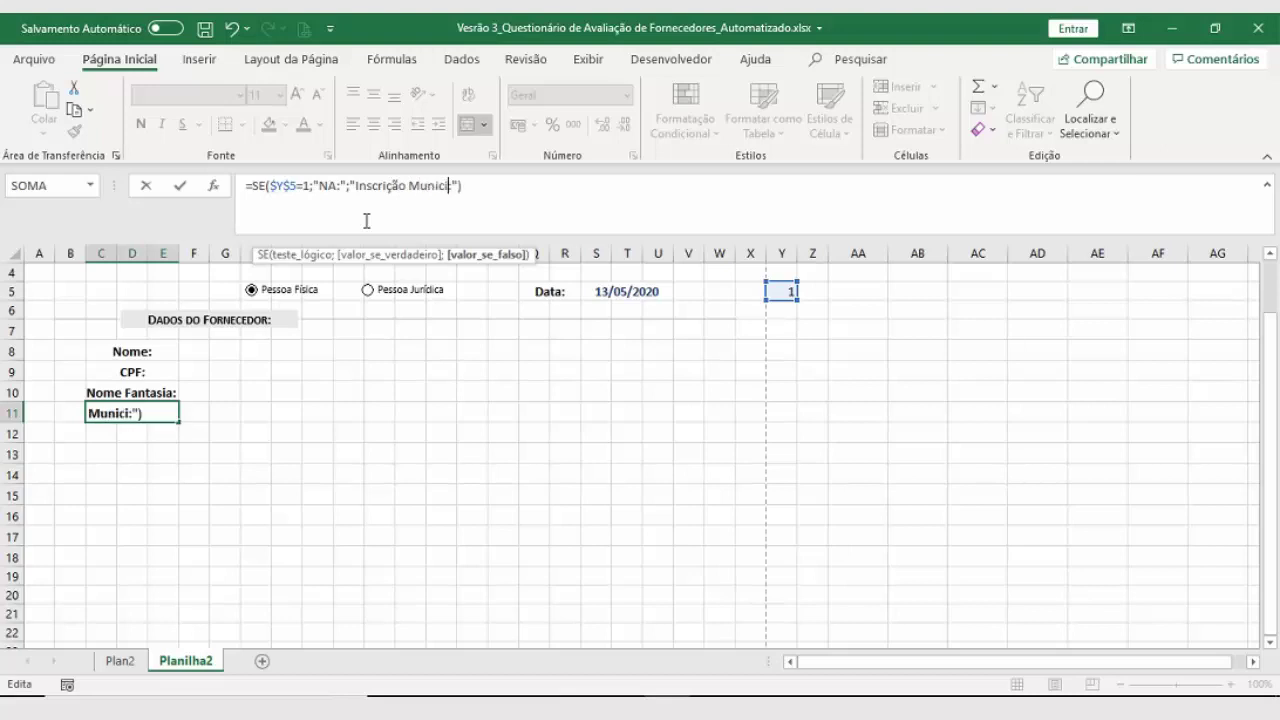
key(Return)
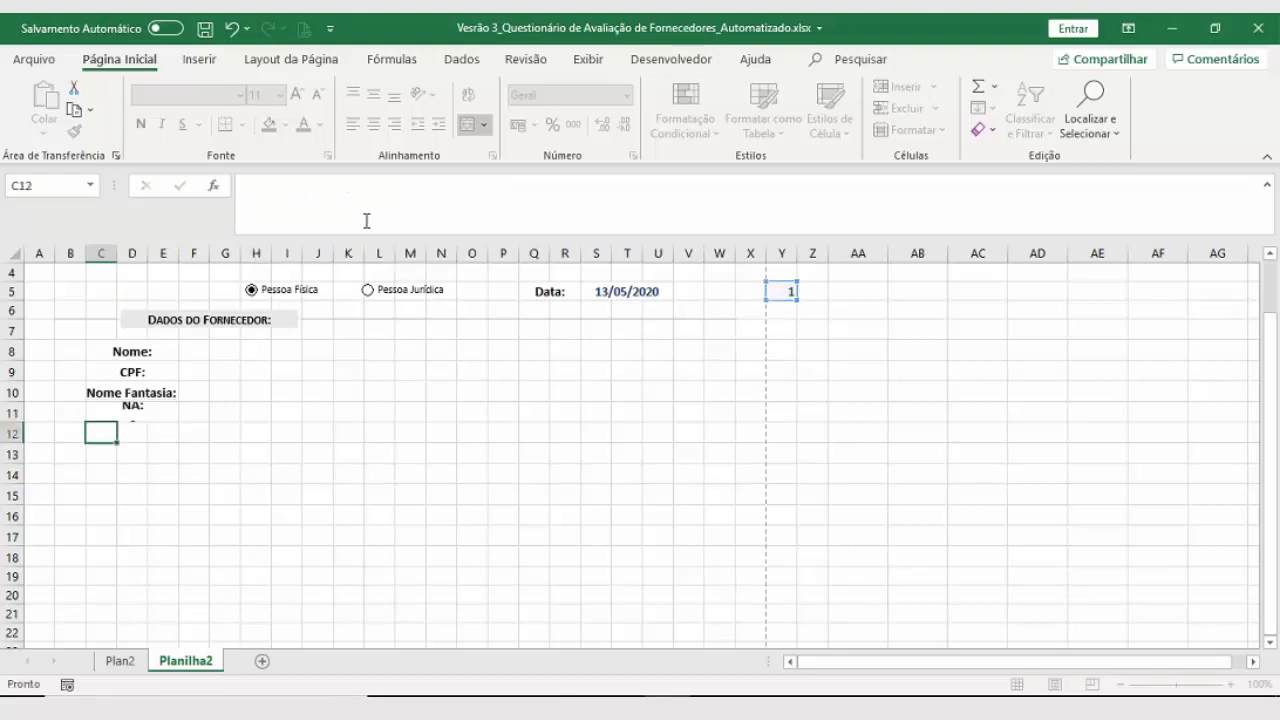
Step: Switch the supplier type to Pessoa Jurídica and widen C11's merged label cell to span C11:F11
scroll(165, 406, up, 1)
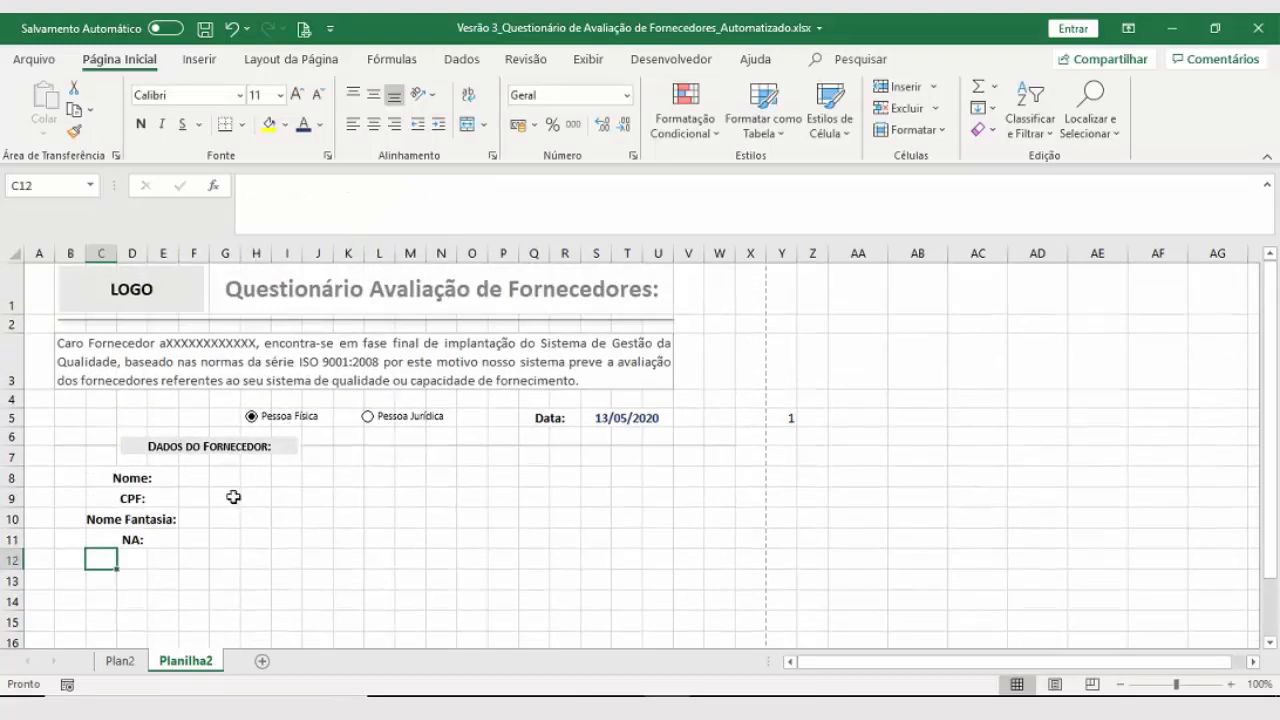
click(368, 417)
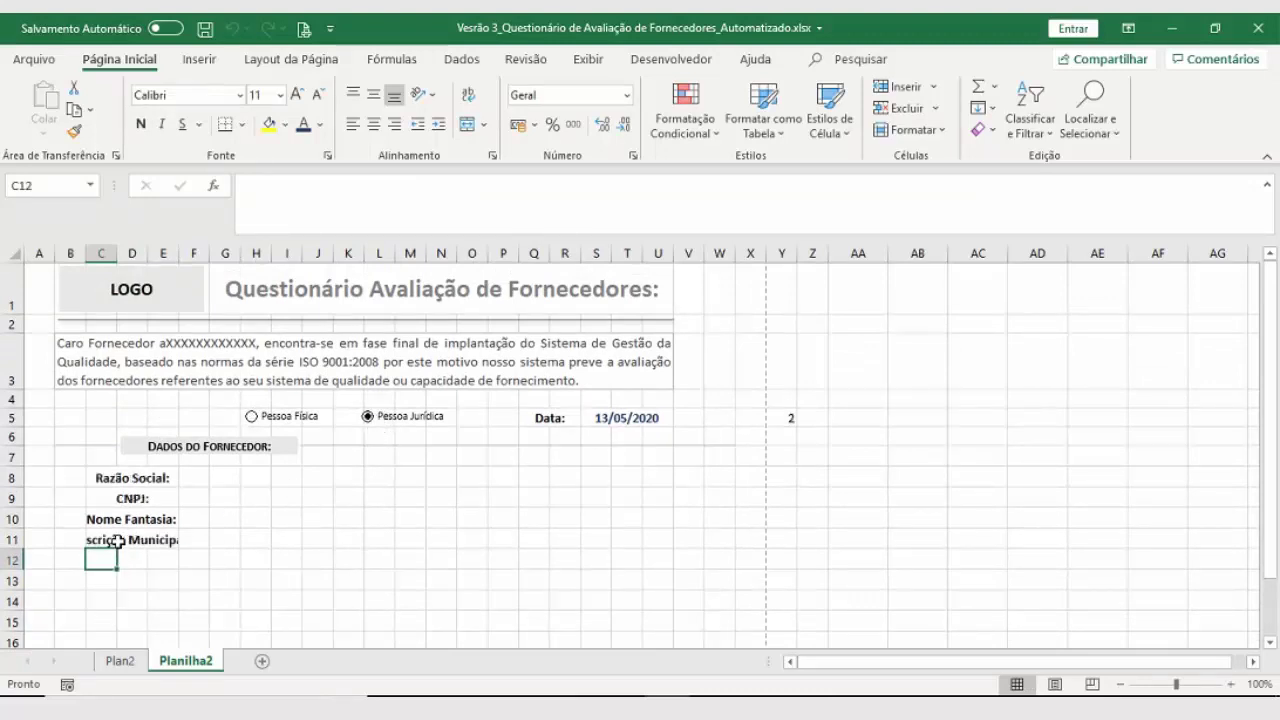
drag(110, 540, 200, 540)
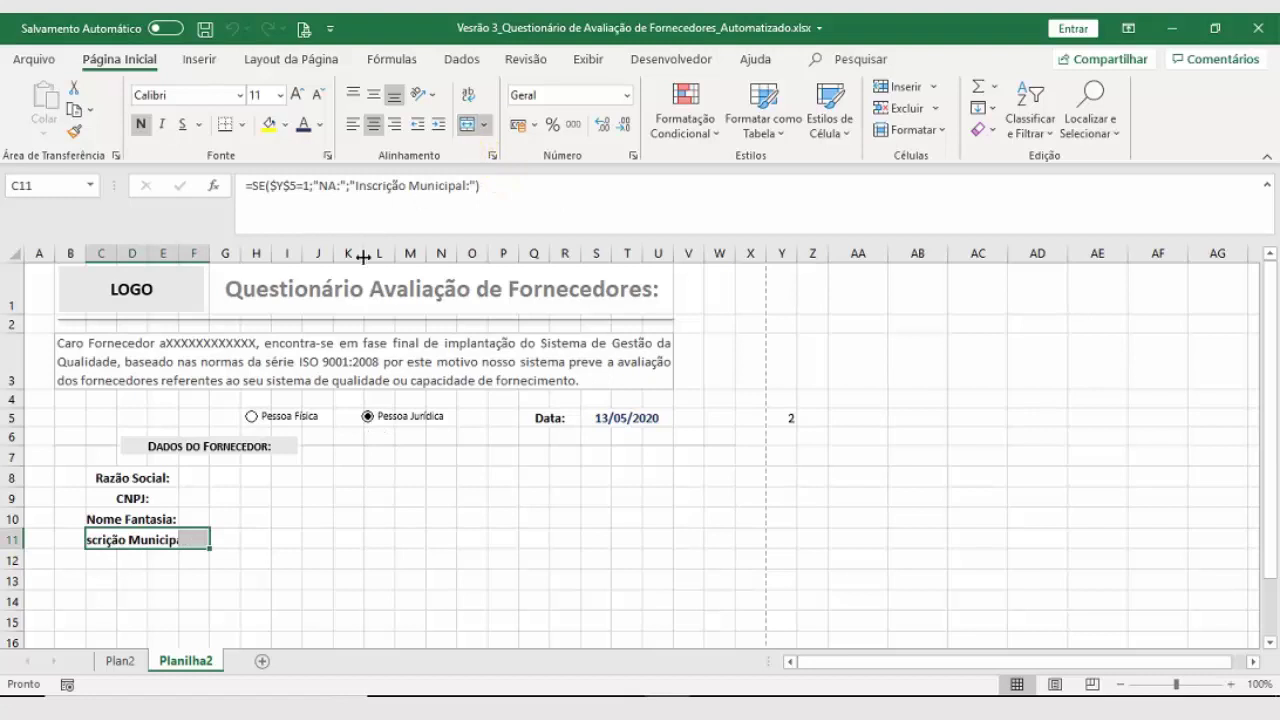
drag(166, 538, 194, 539)
click(467, 126)
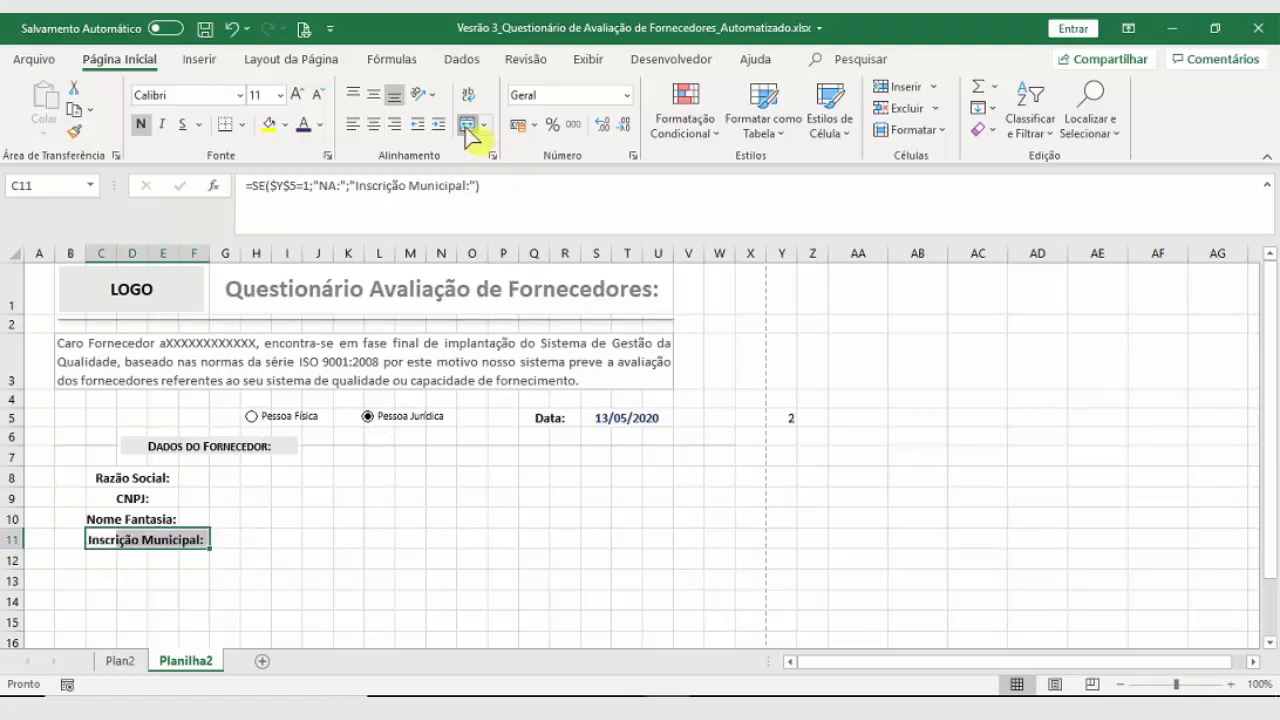
click(373, 556)
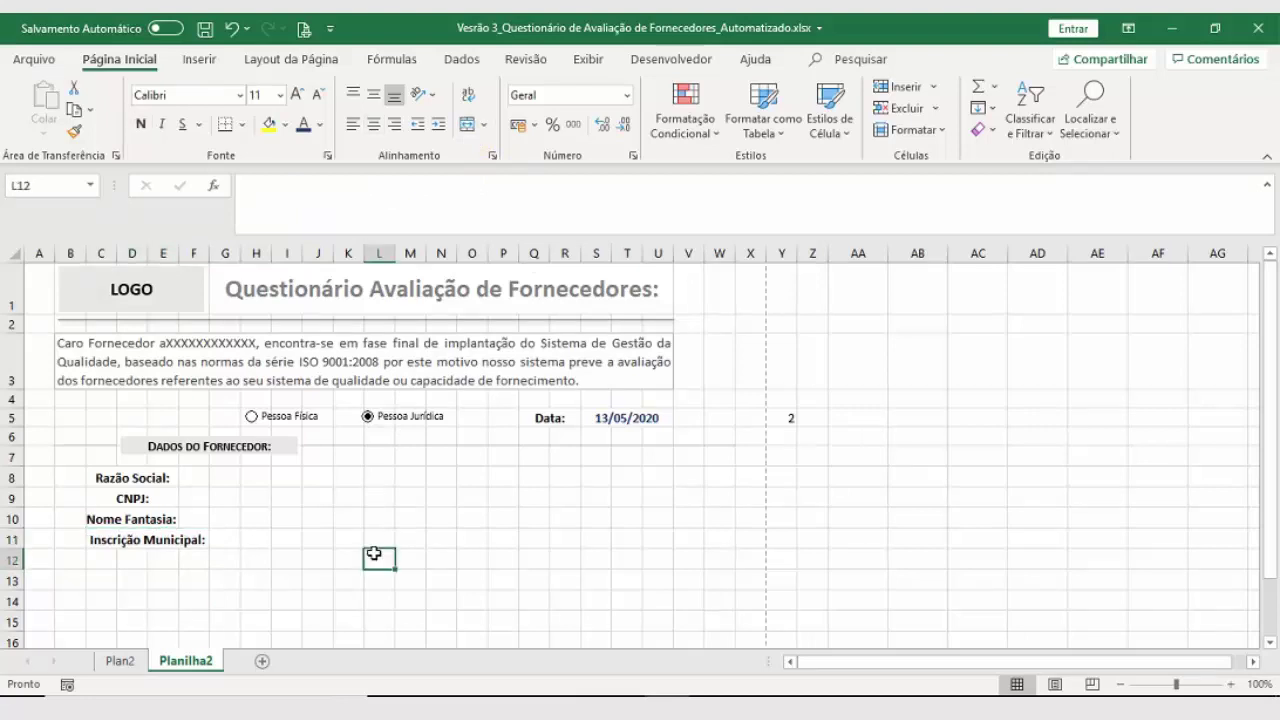
Step: Left-align the supplier data labels in rows 8 to 11
drag(119, 478, 106, 545)
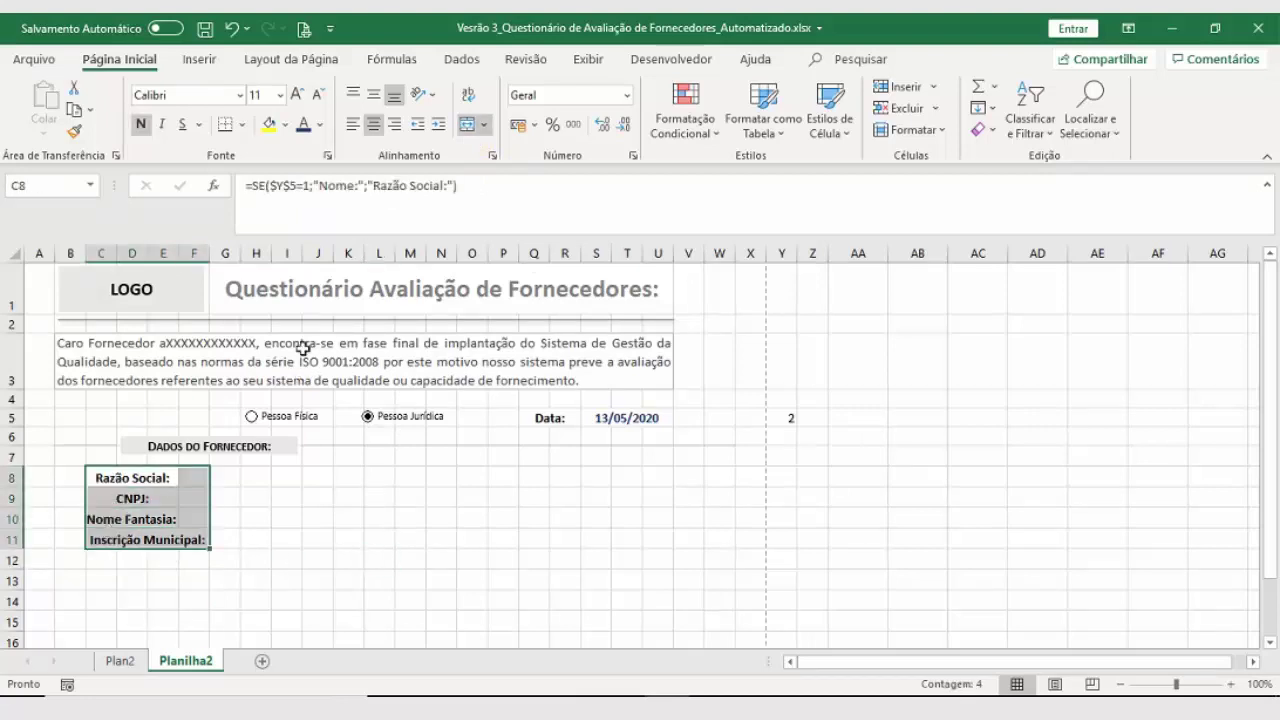
click(352, 124)
click(292, 543)
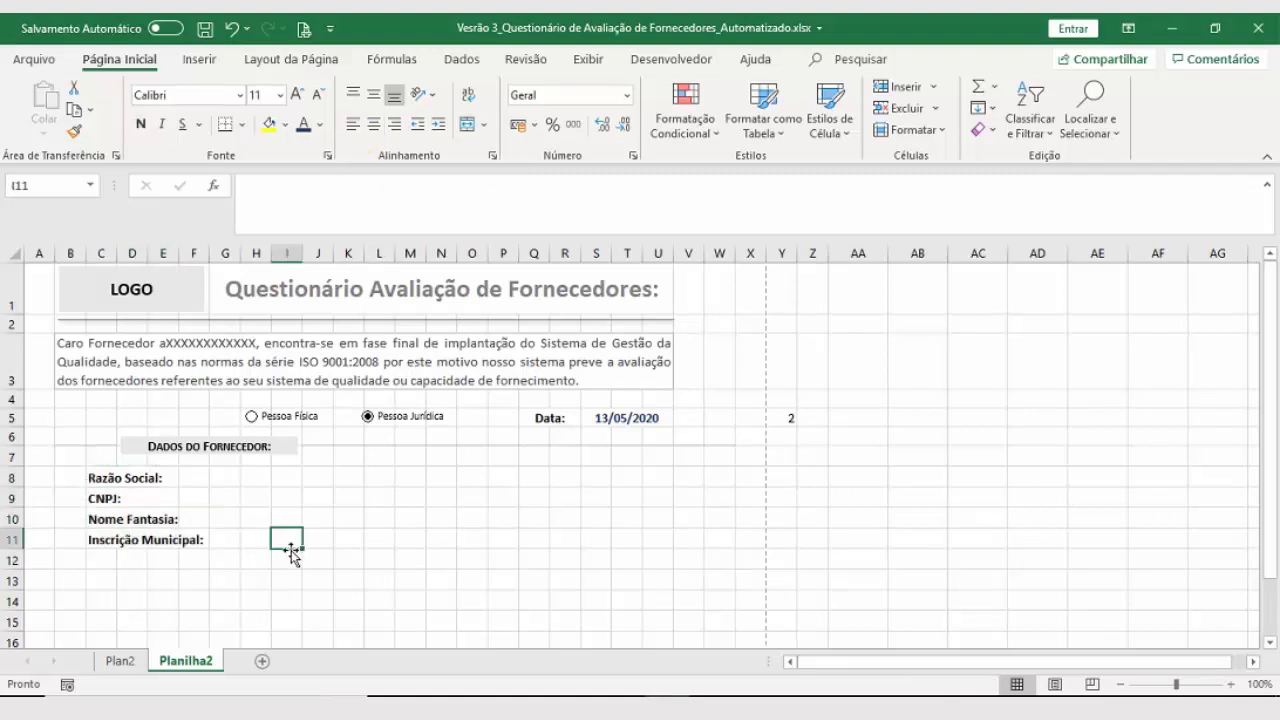
Step: Copy the "Inscrição Municipal:" label formula from C11 into O11 on the same row
click(160, 518)
scroll(212, 615, down, 1)
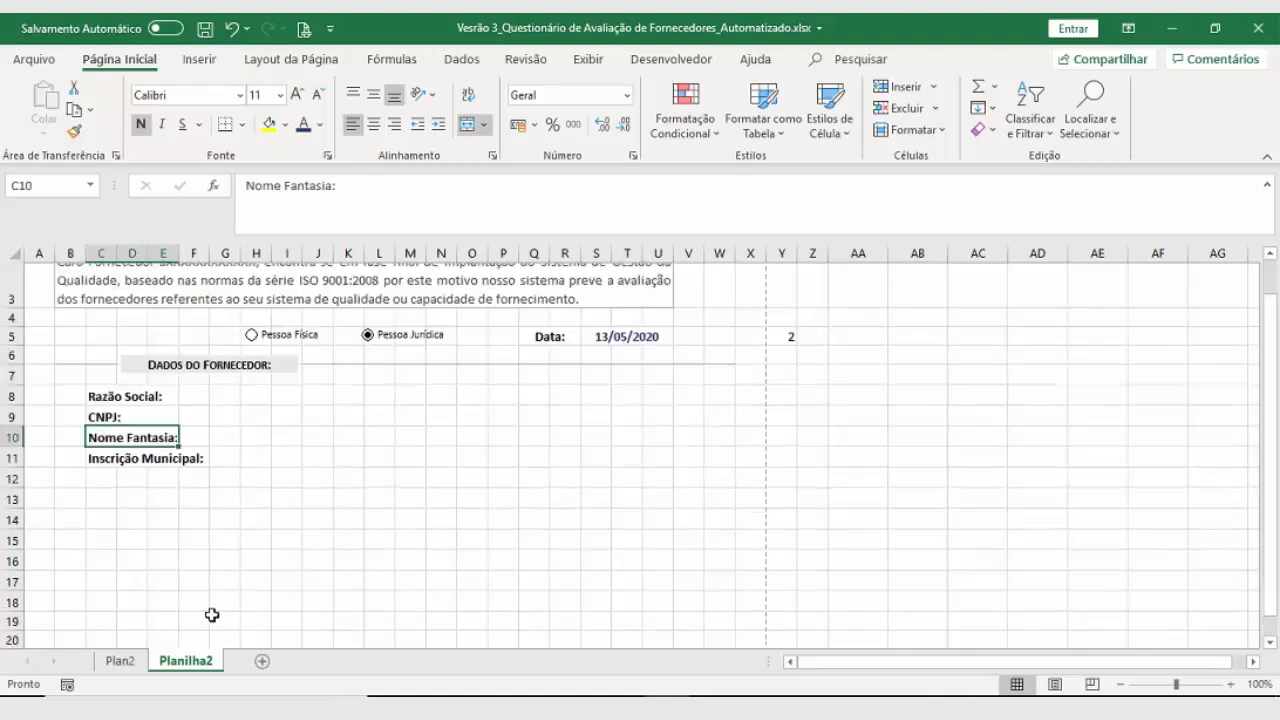
scroll(212, 615, down, 1)
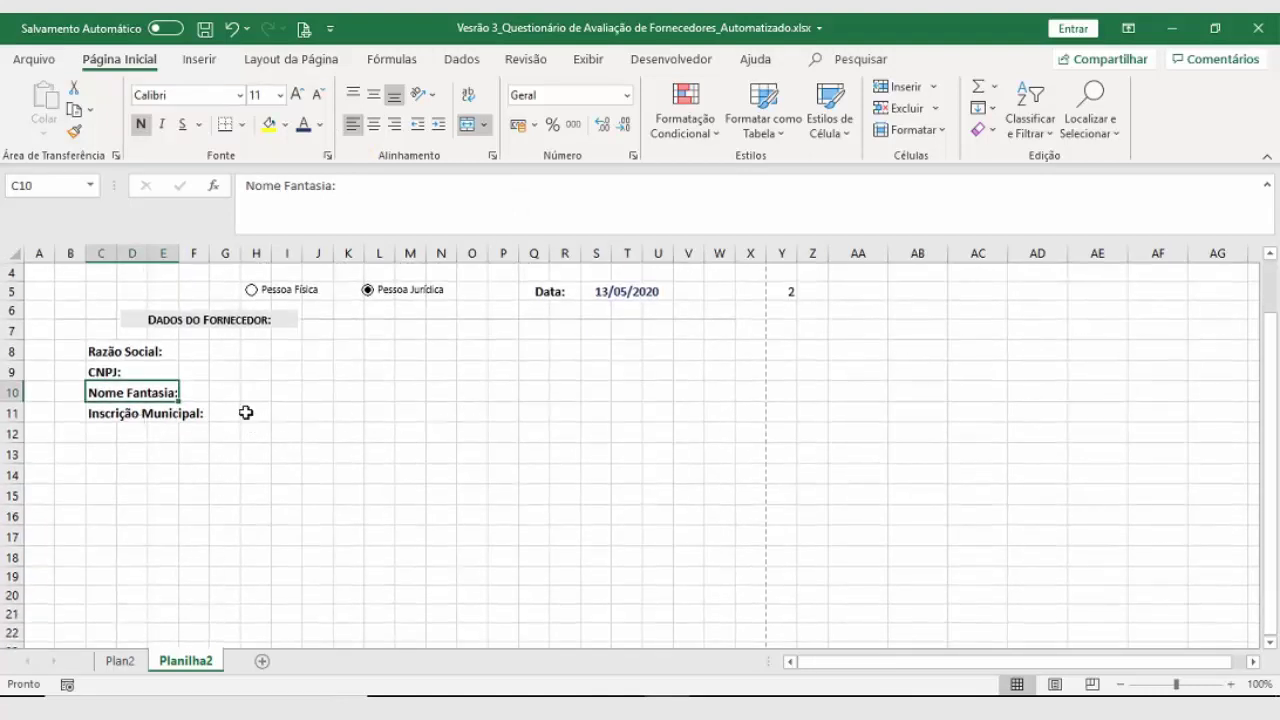
click(503, 411)
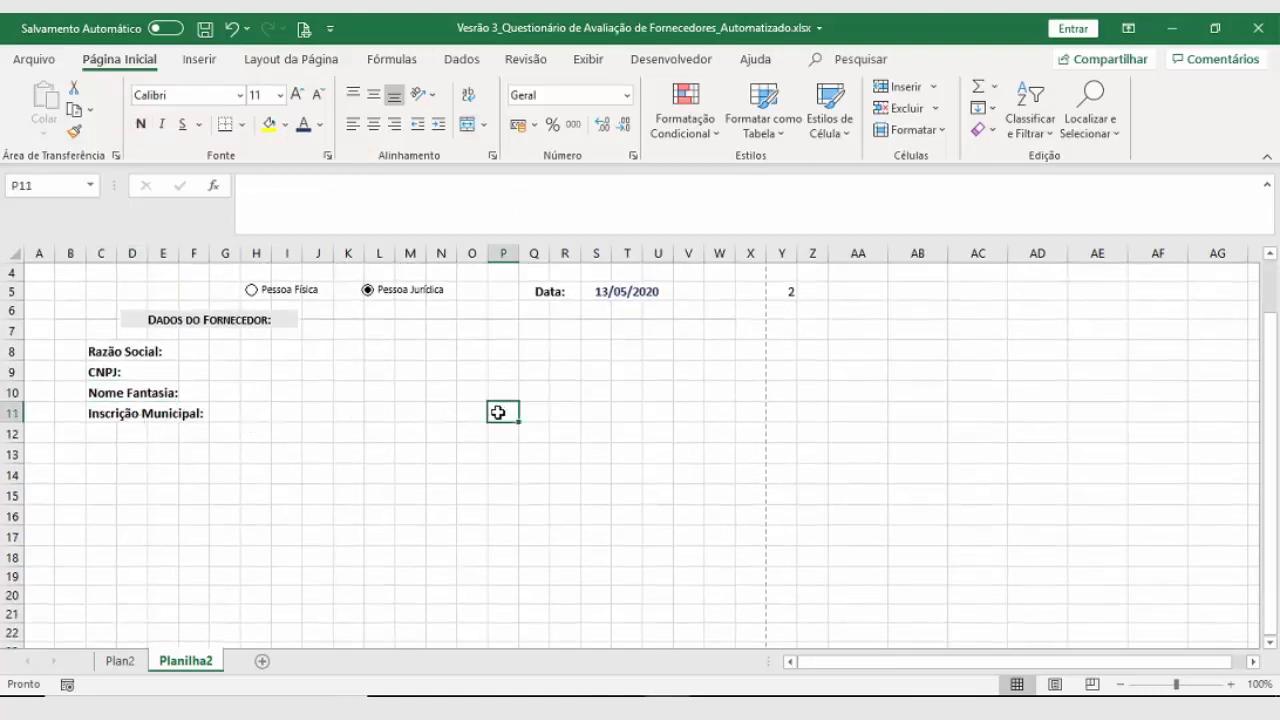
click(478, 414)
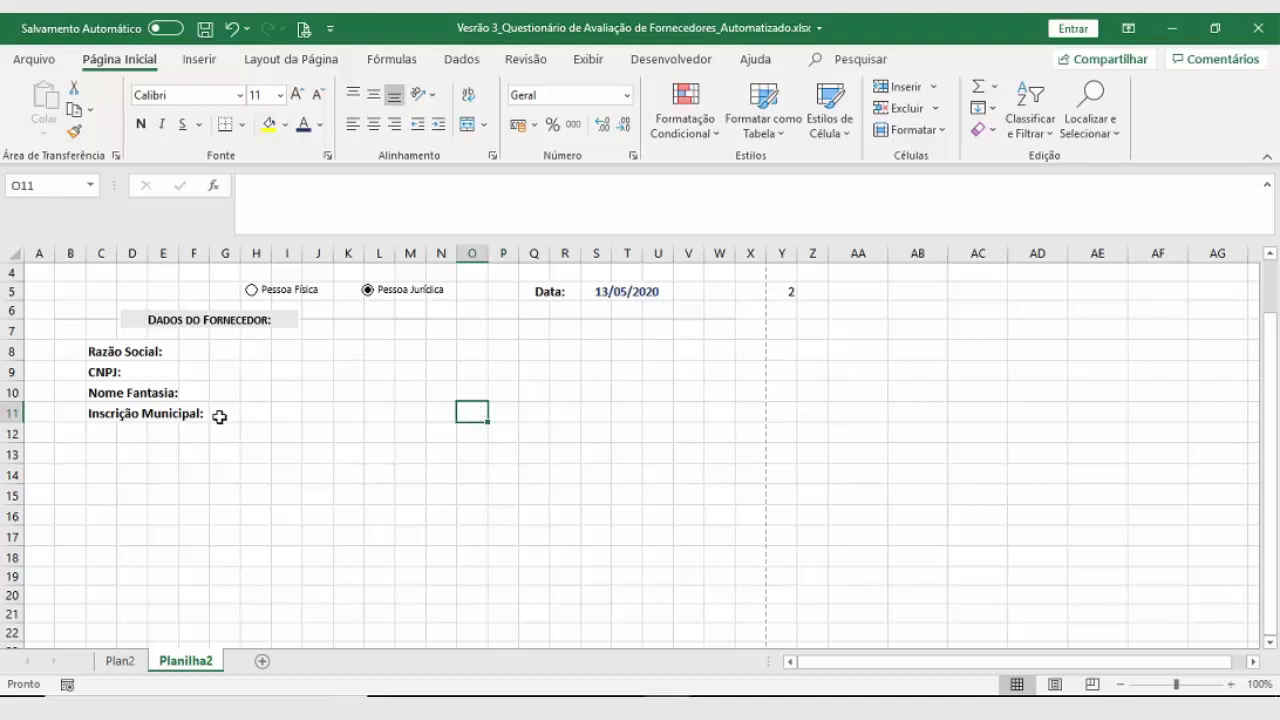
click(102, 412)
key(ctrl+c)
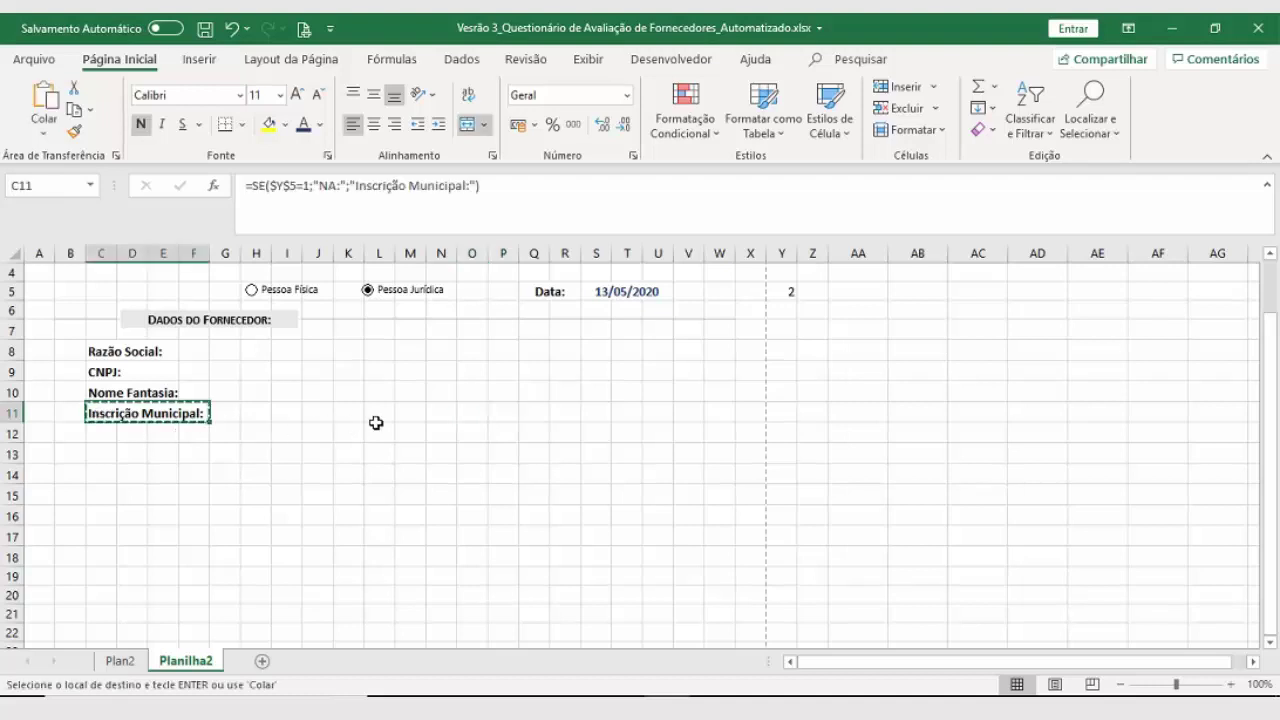
click(481, 412)
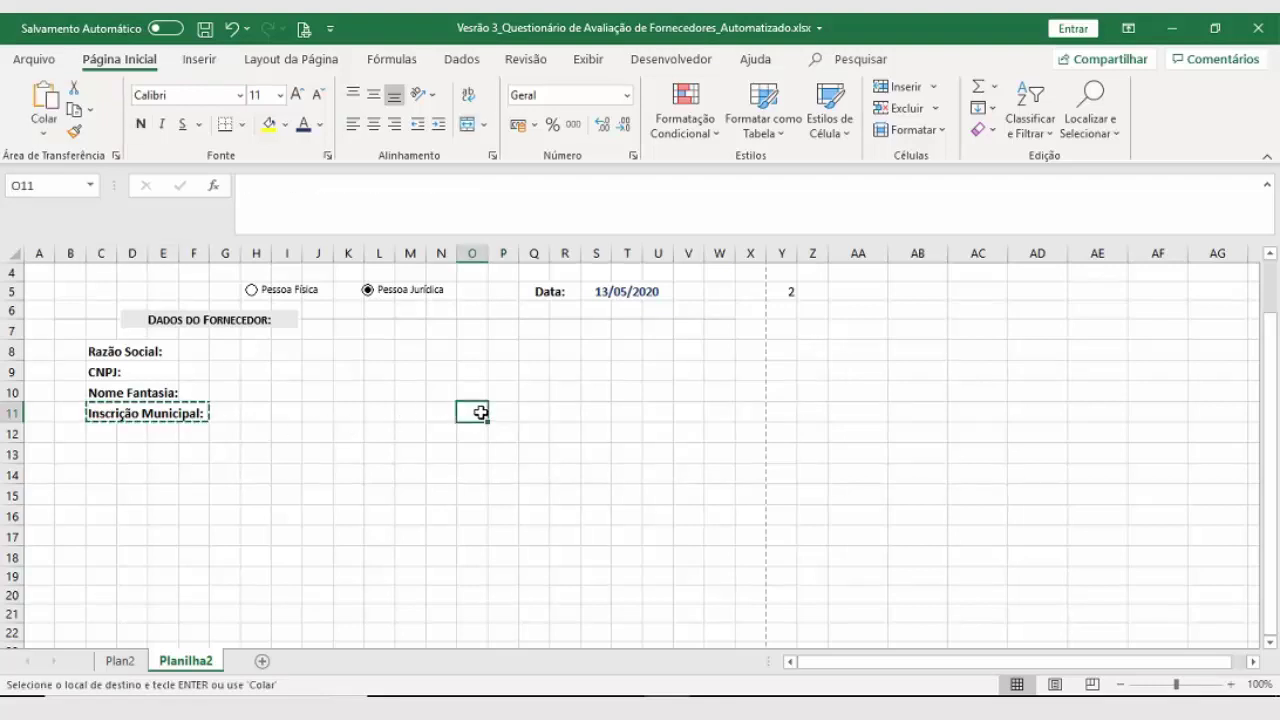
key(ctrl+v)
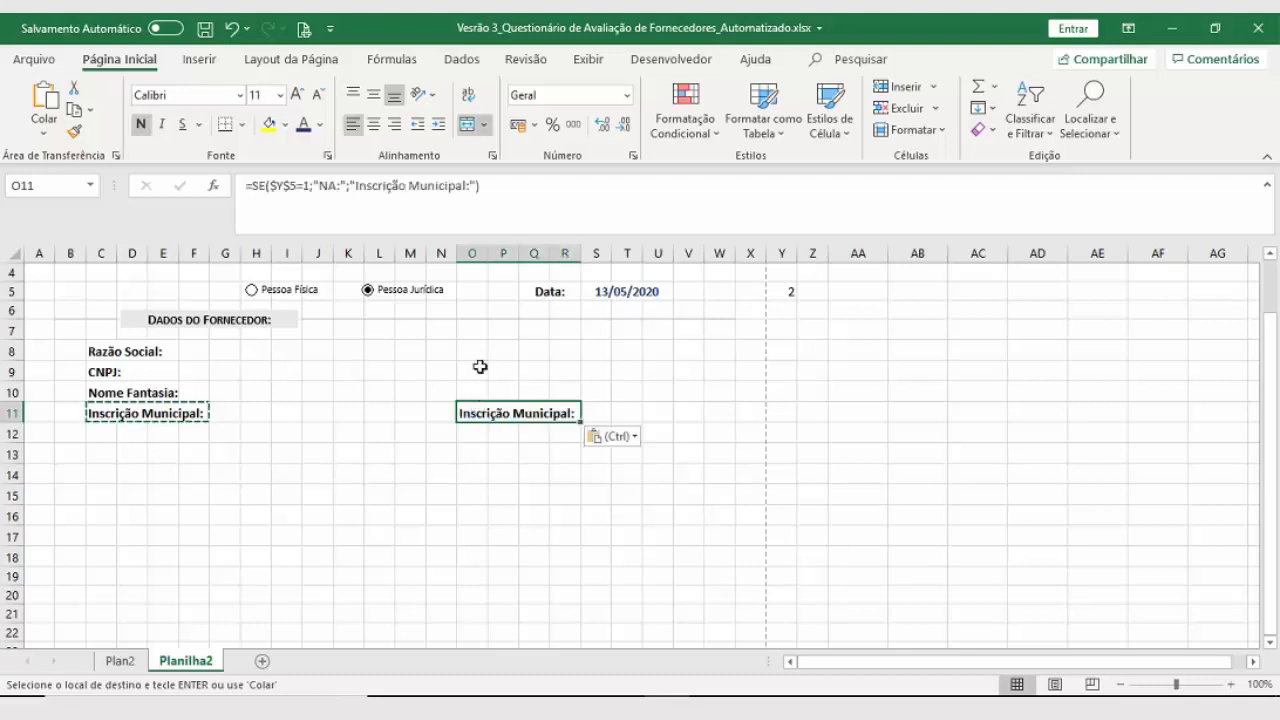
Step: Change O11's formula so its false result reads "Inscrição Estadual:" instead of "Inscrição Municipal:"
click(427, 187)
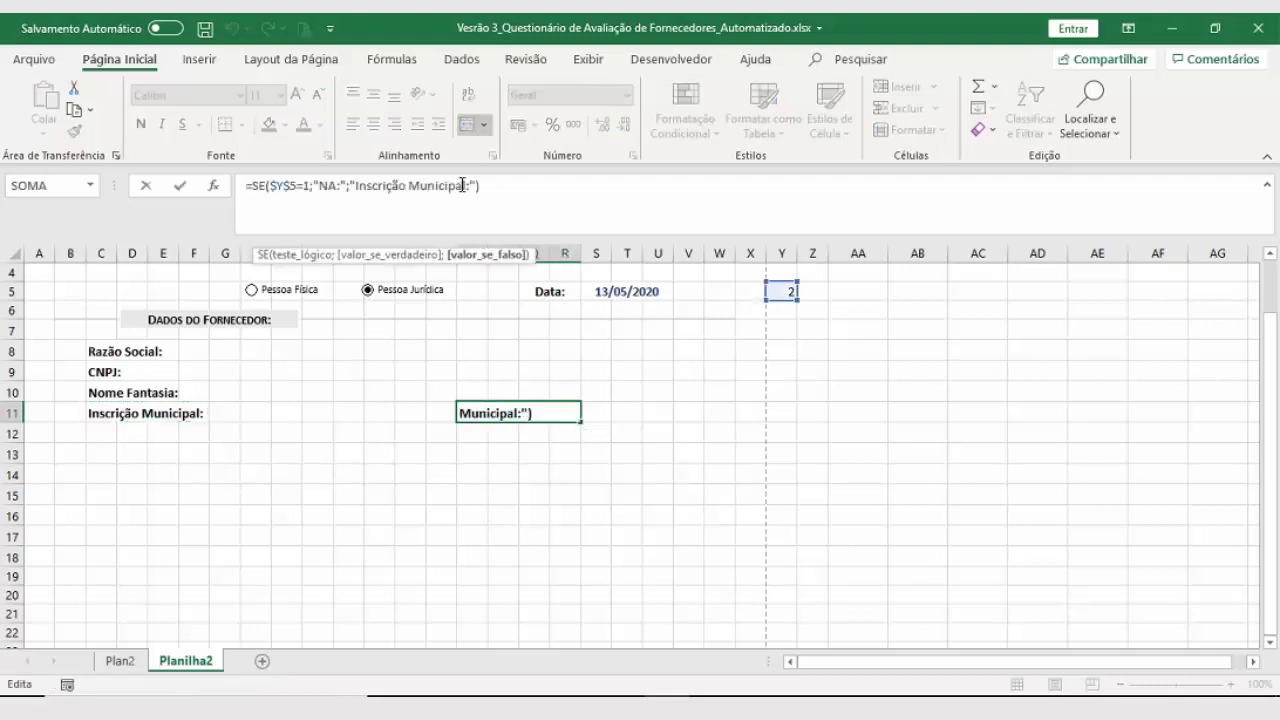
drag(466, 185, 433, 185)
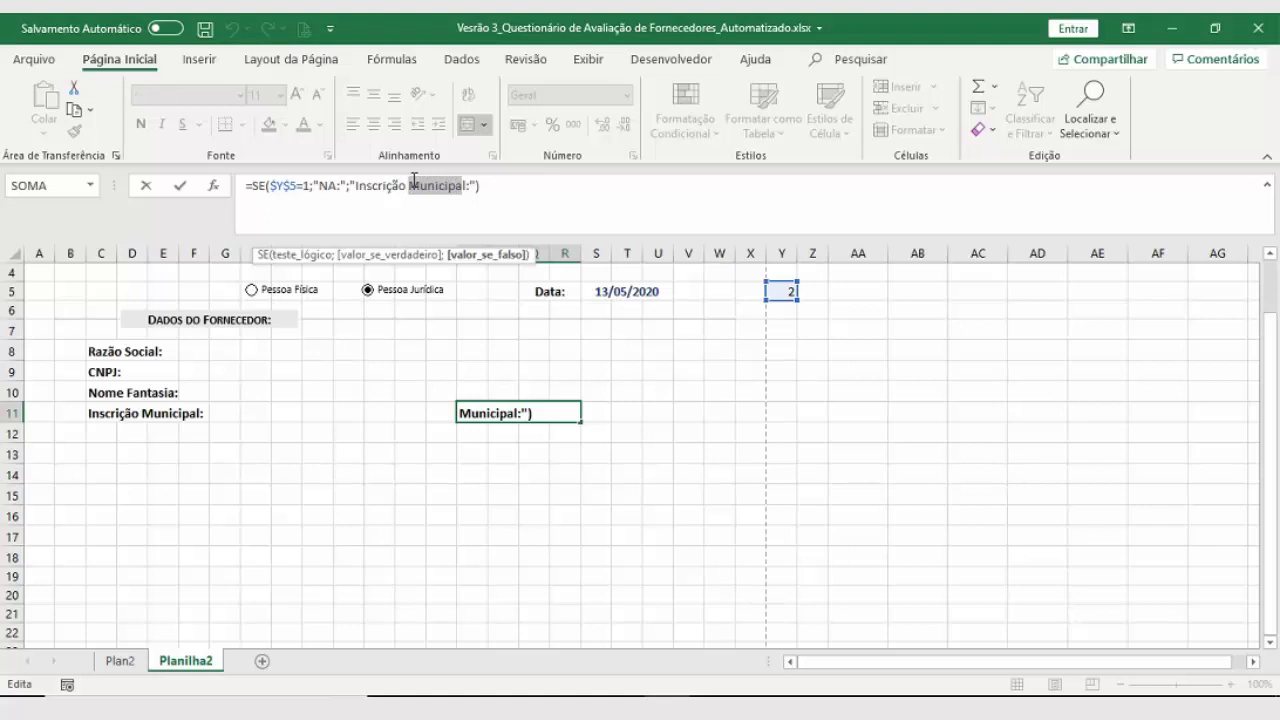
text(Estadual)
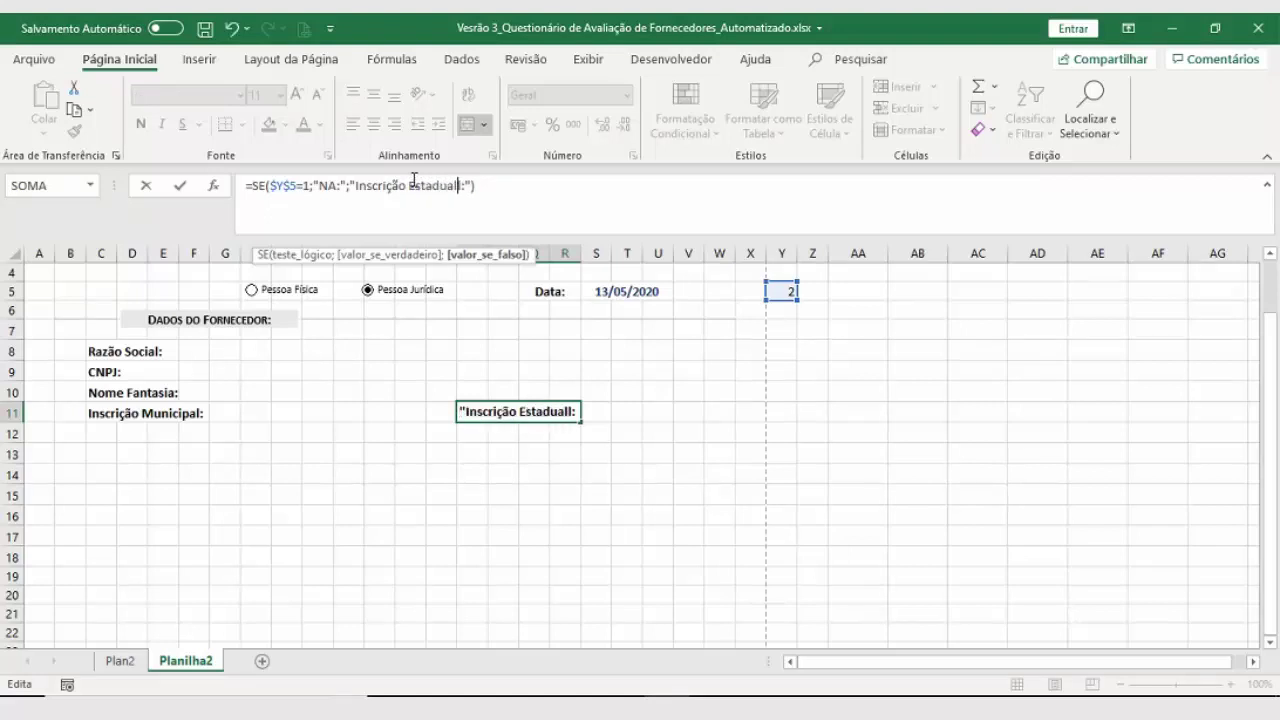
key(Return)
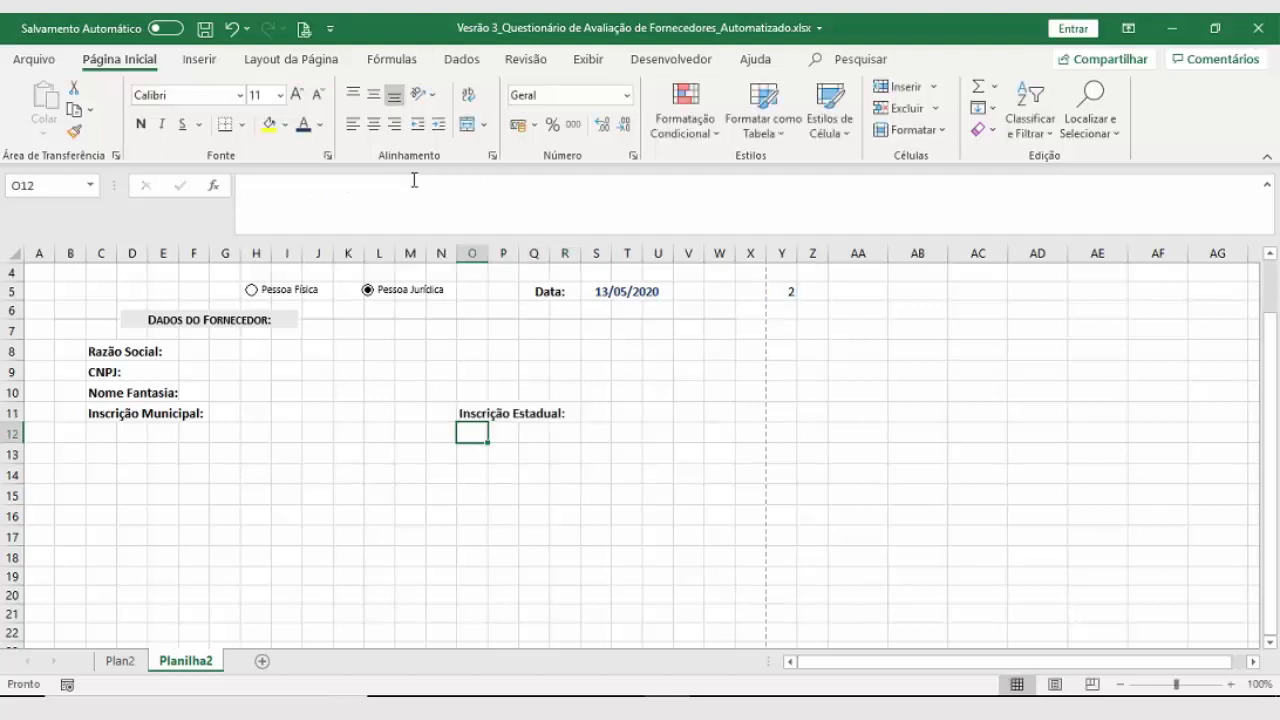
Step: Switch the supplier type to Pessoa Física and back to Pessoa Jurídica to check the row 11 labels
scroll(363, 395, up, 1)
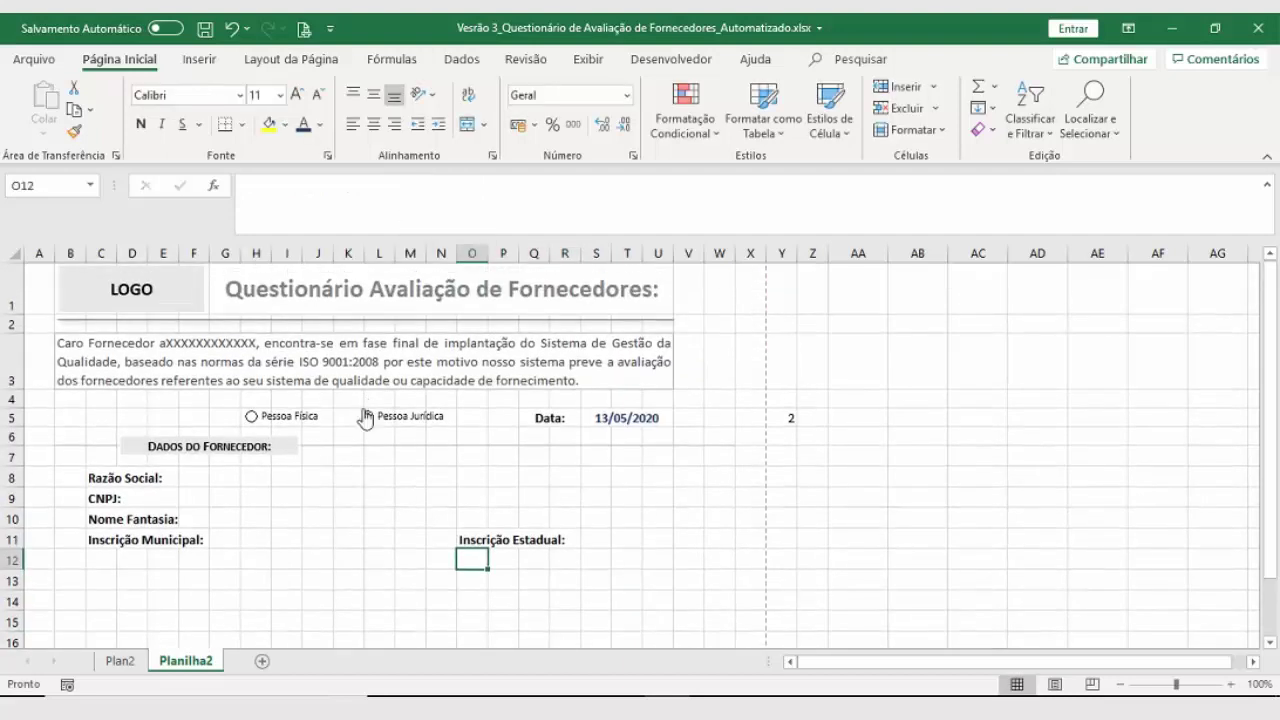
click(263, 424)
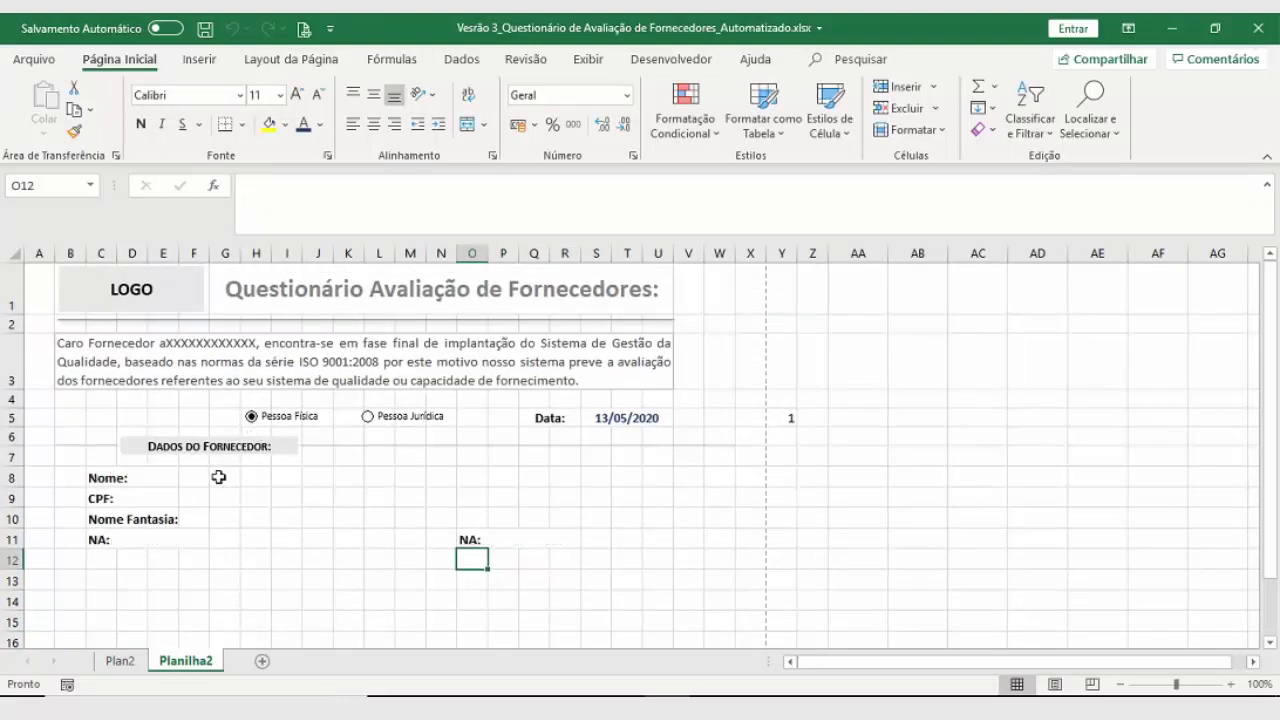
click(108, 538)
click(460, 538)
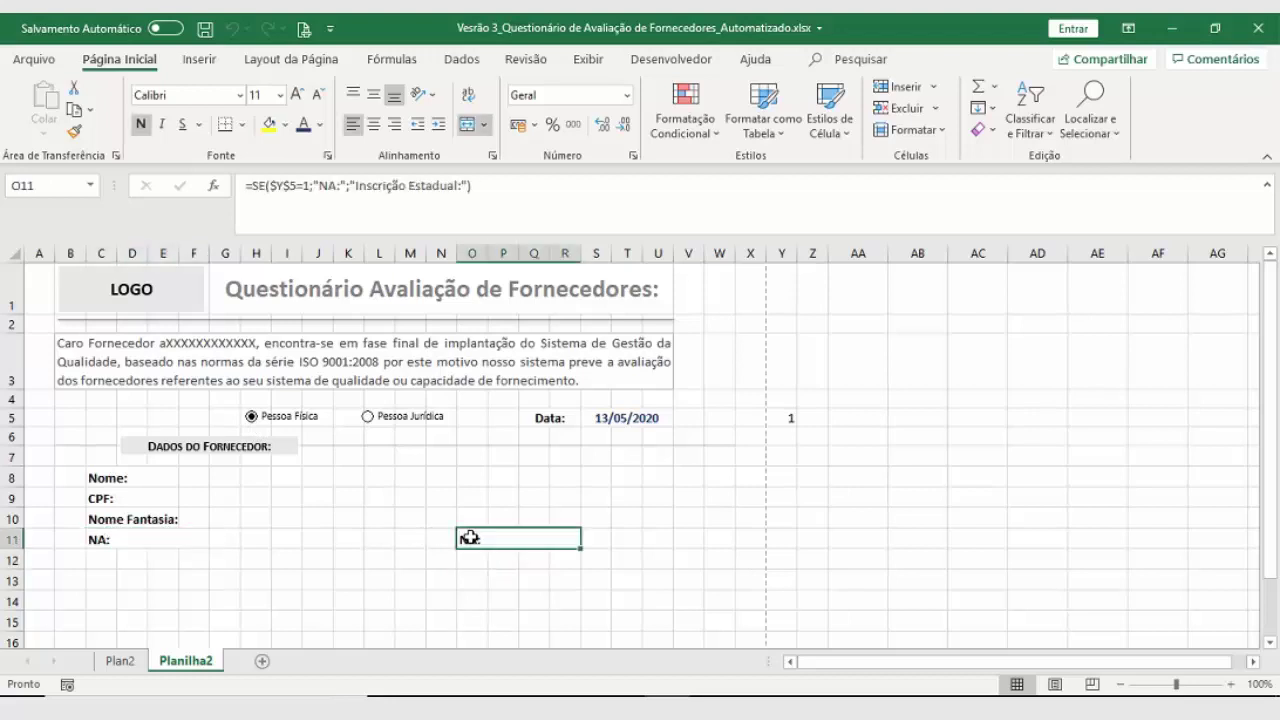
click(368, 418)
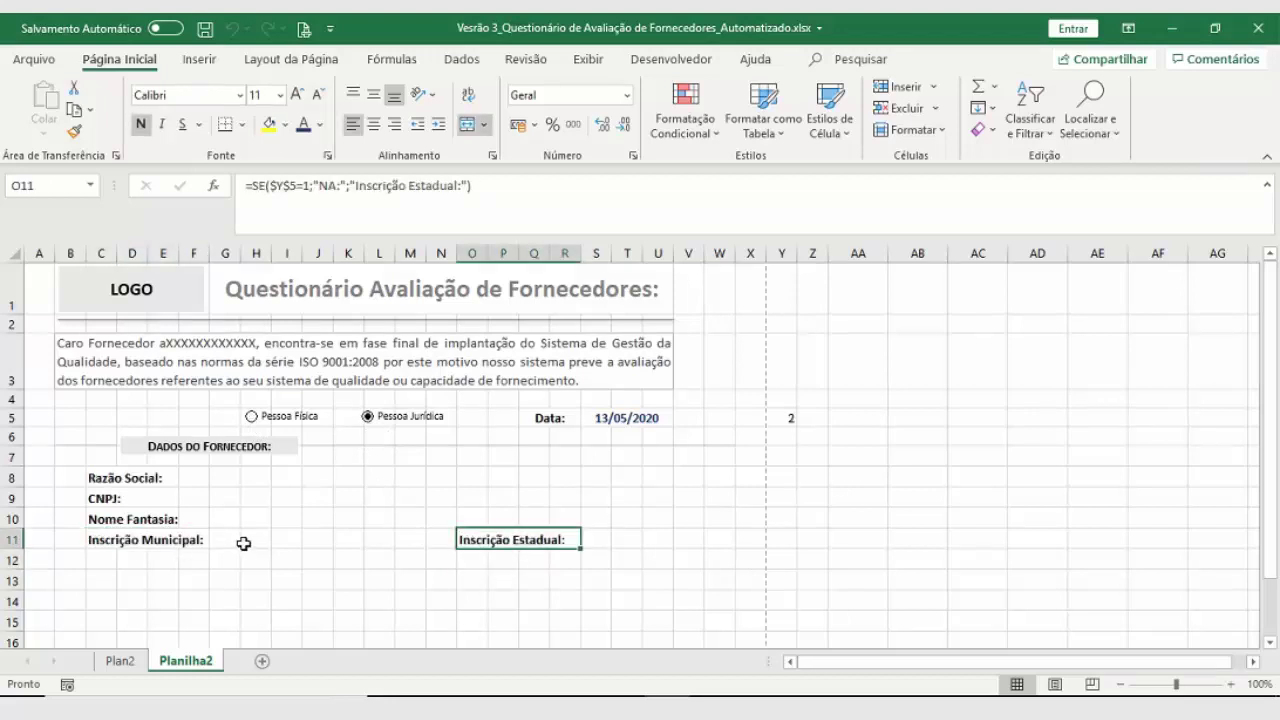
Step: Save the questionnaire workbook
click(230, 540)
click(348, 538)
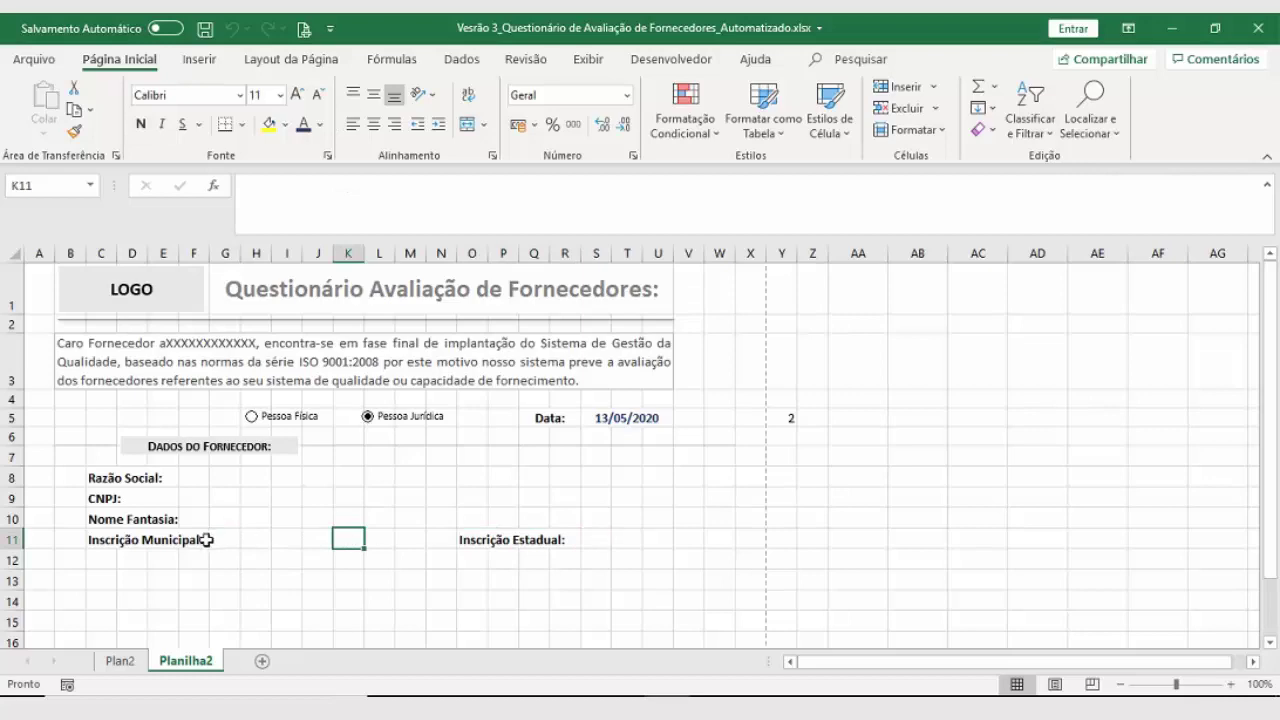
click(289, 541)
click(625, 538)
scroll(600, 595, down, 1)
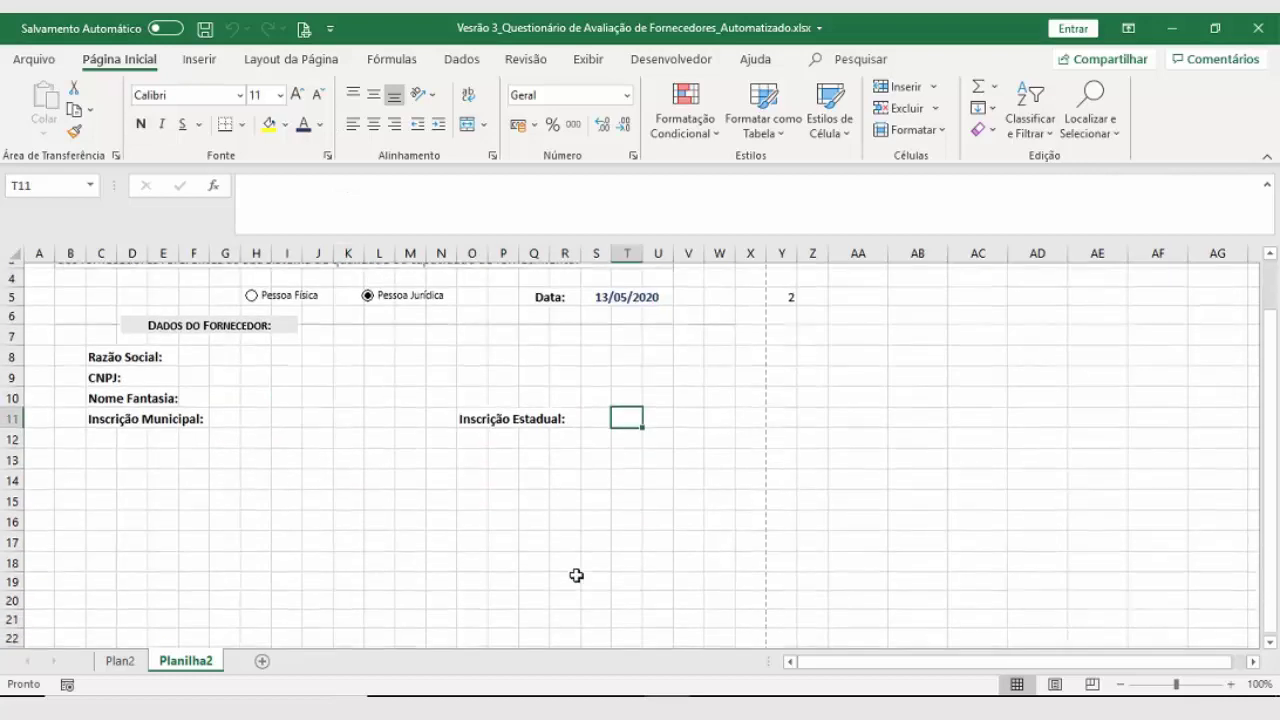
click(205, 28)
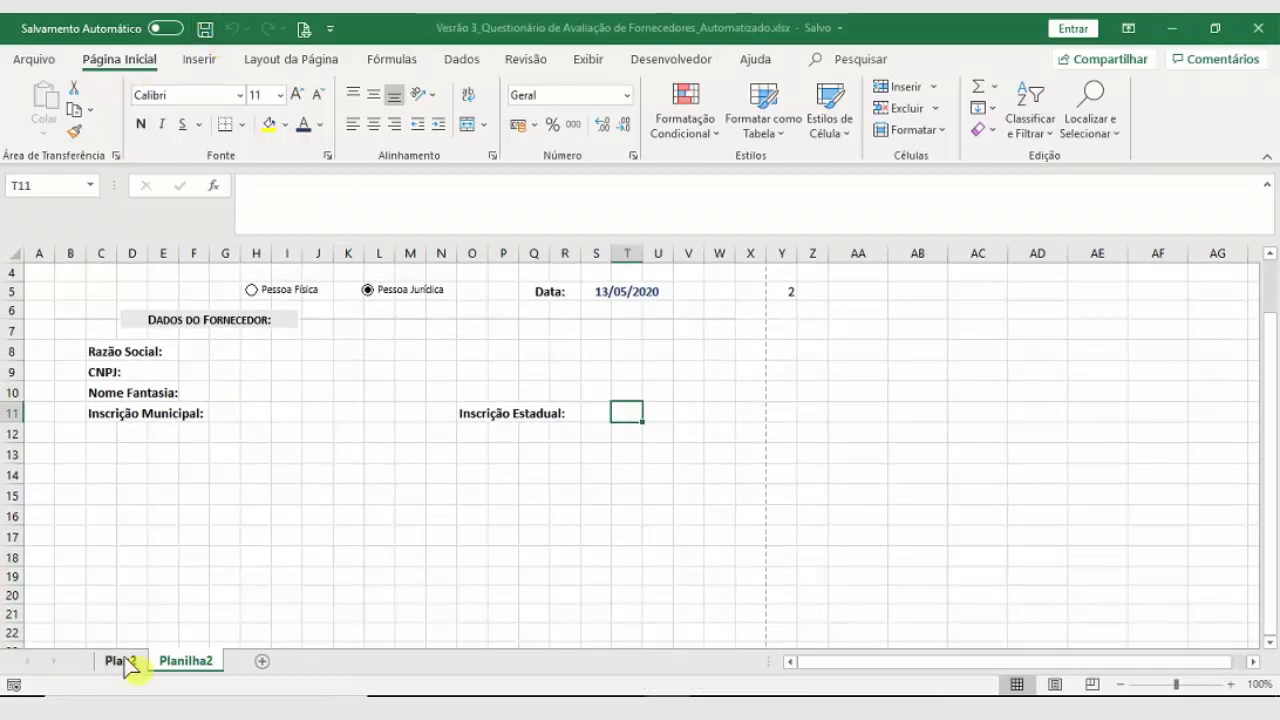
Step: Copy the "Endereço (Rua, nº, Complemento):" label text from C13 on Plan2 into C12 on Planilha2
click(120, 661)
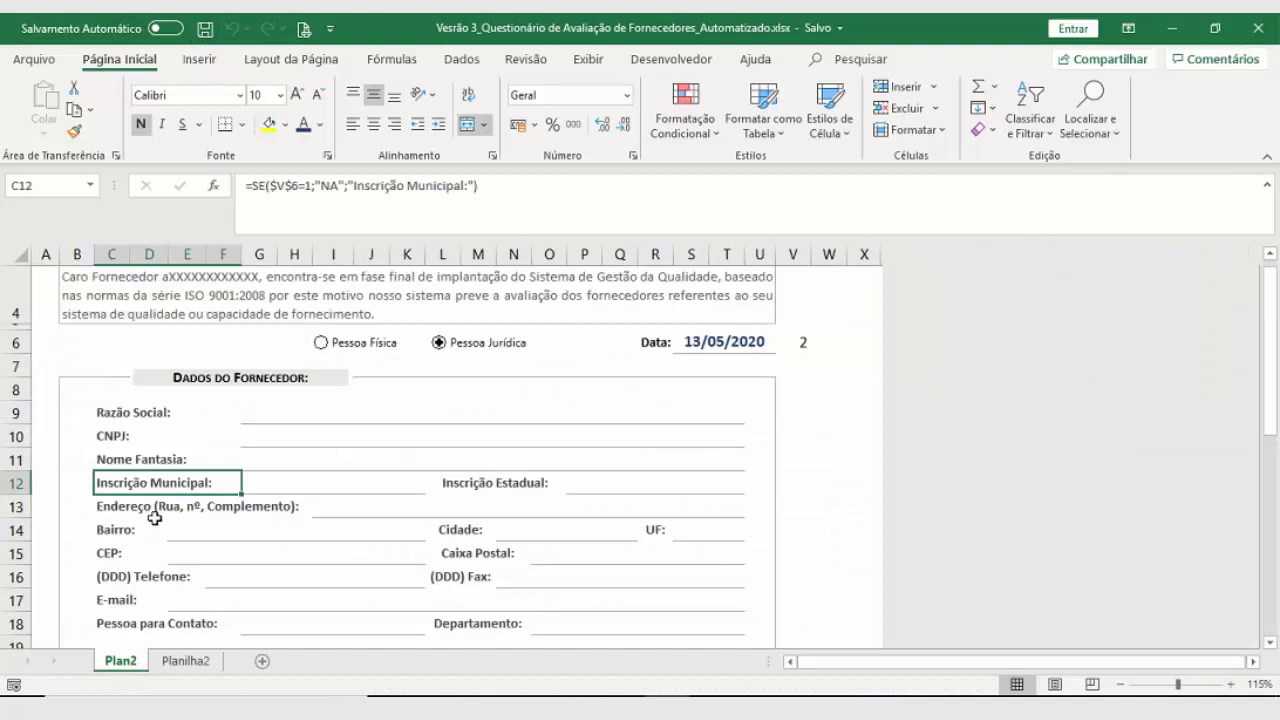
click(149, 510)
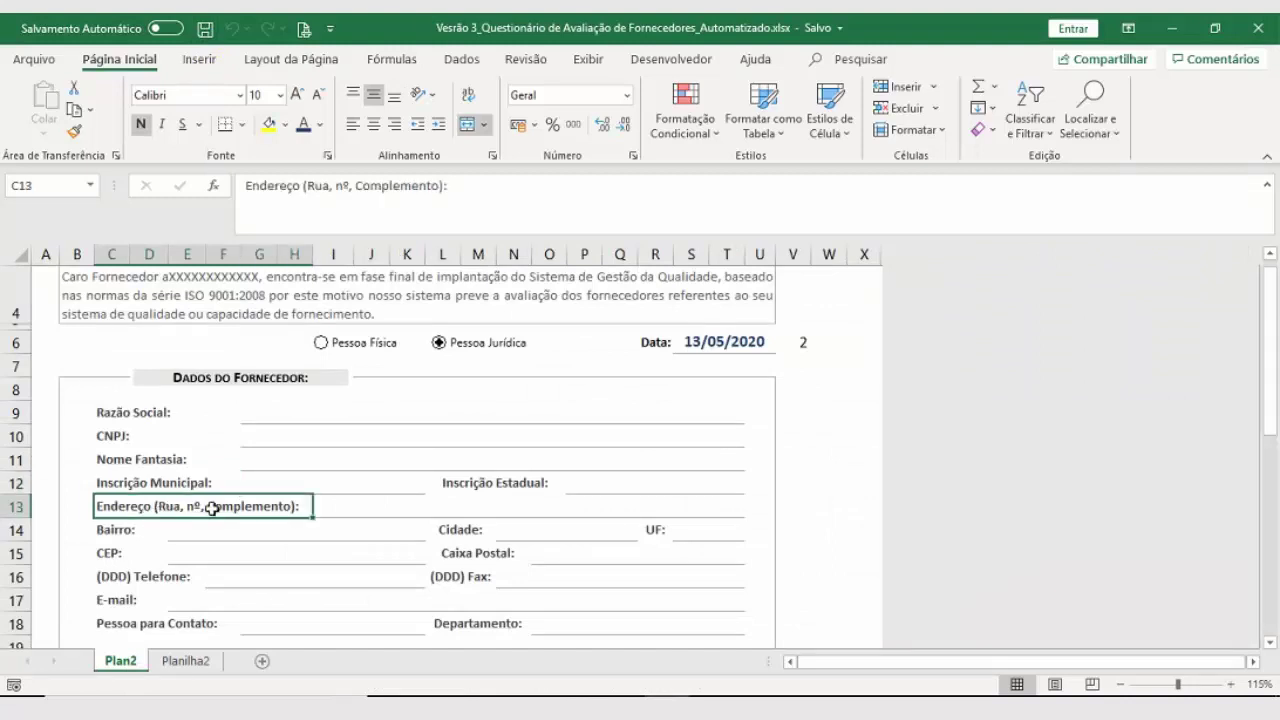
double_click(304, 507)
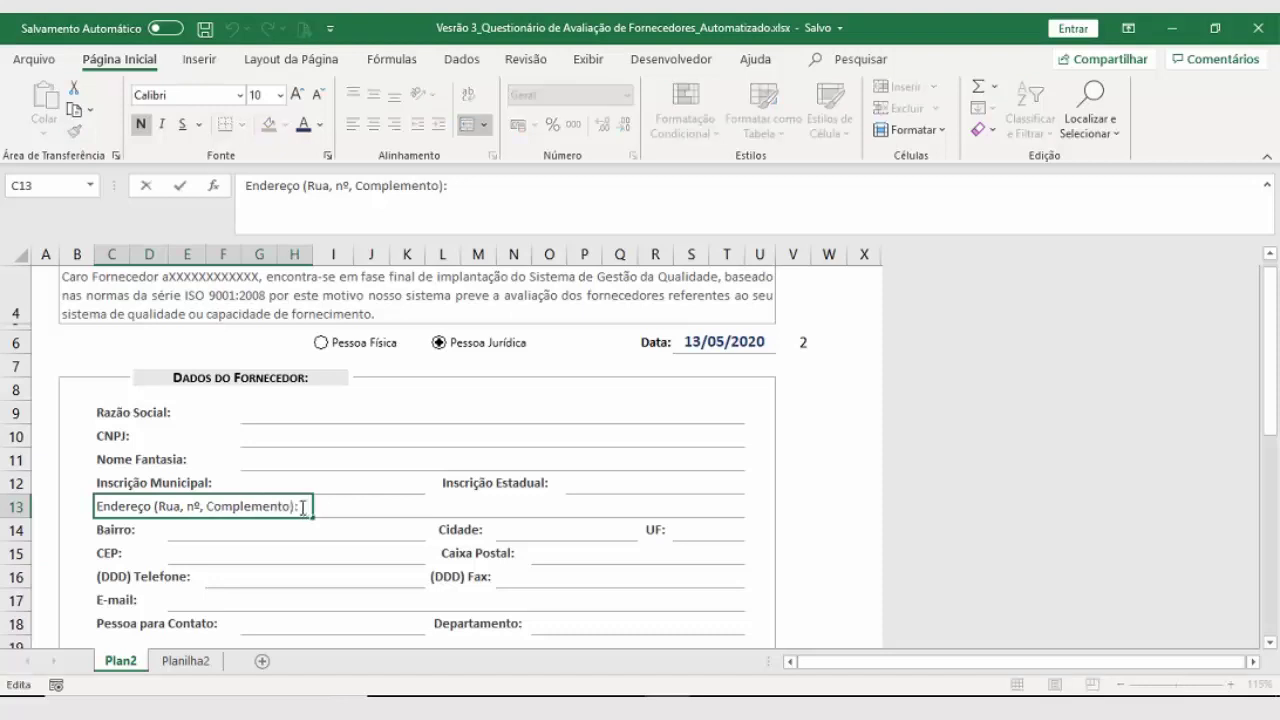
drag(306, 507, 95, 507)
key(Escape)
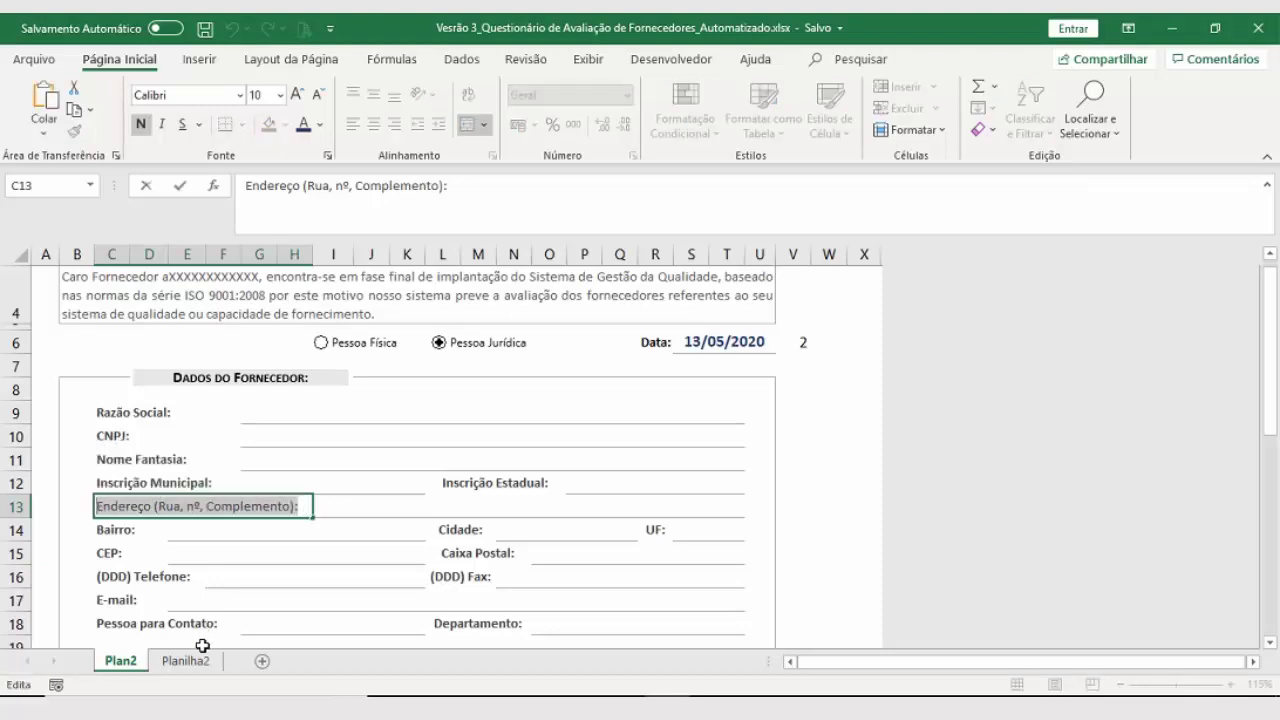
click(186, 661)
click(103, 432)
double_click(103, 432)
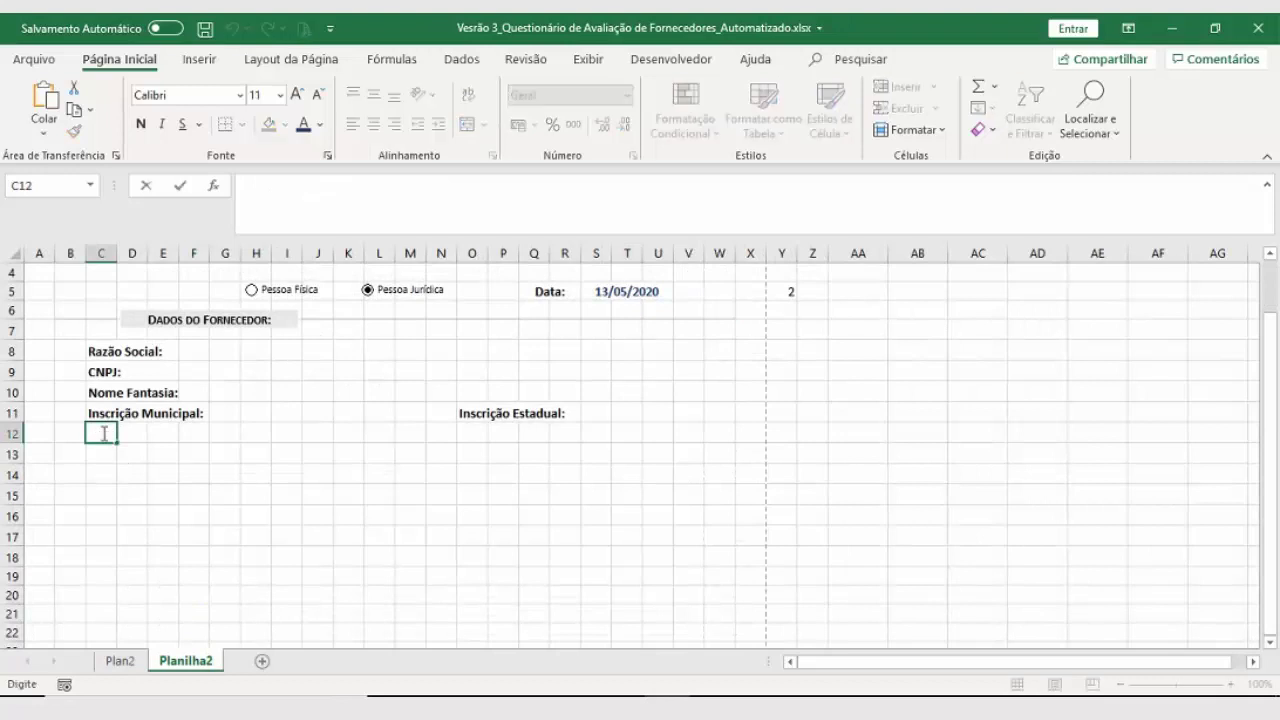
key(ctrl+v)
click(103, 497)
Step: Copy the "Bairro:" label text from C14 on Plan2 into C13 on Planilha2
click(122, 661)
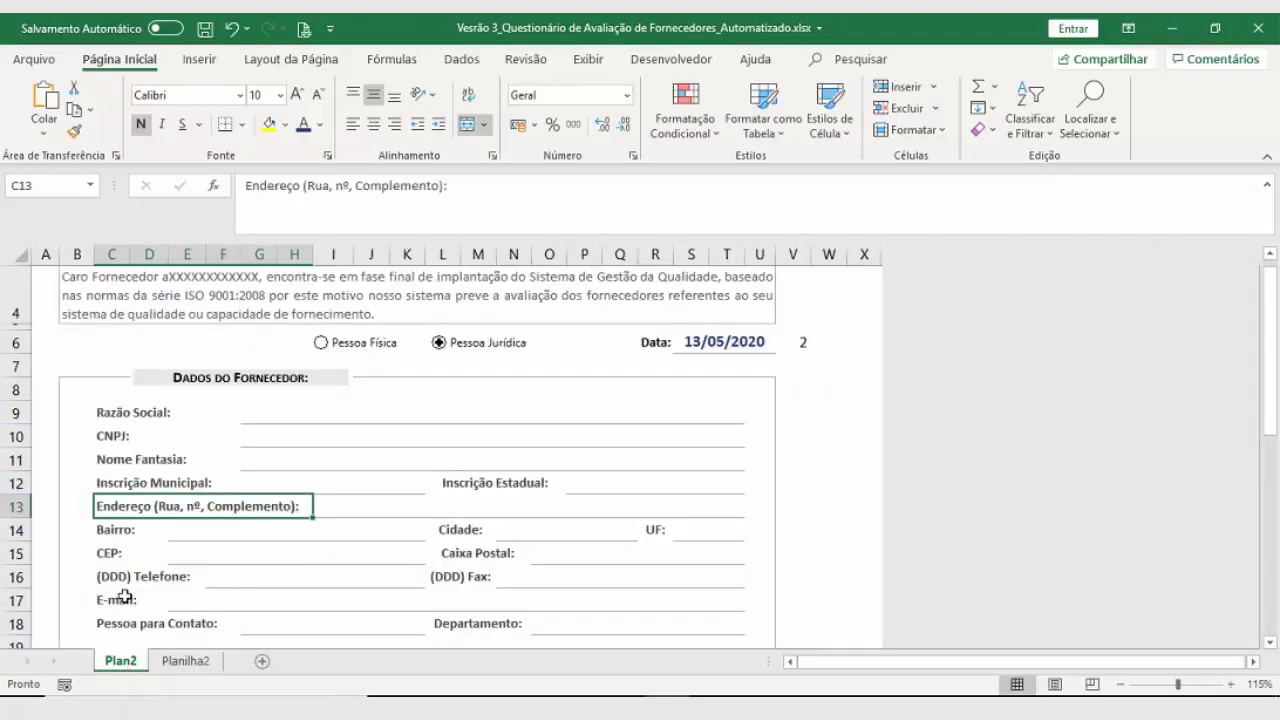
click(122, 529)
double_click(122, 529)
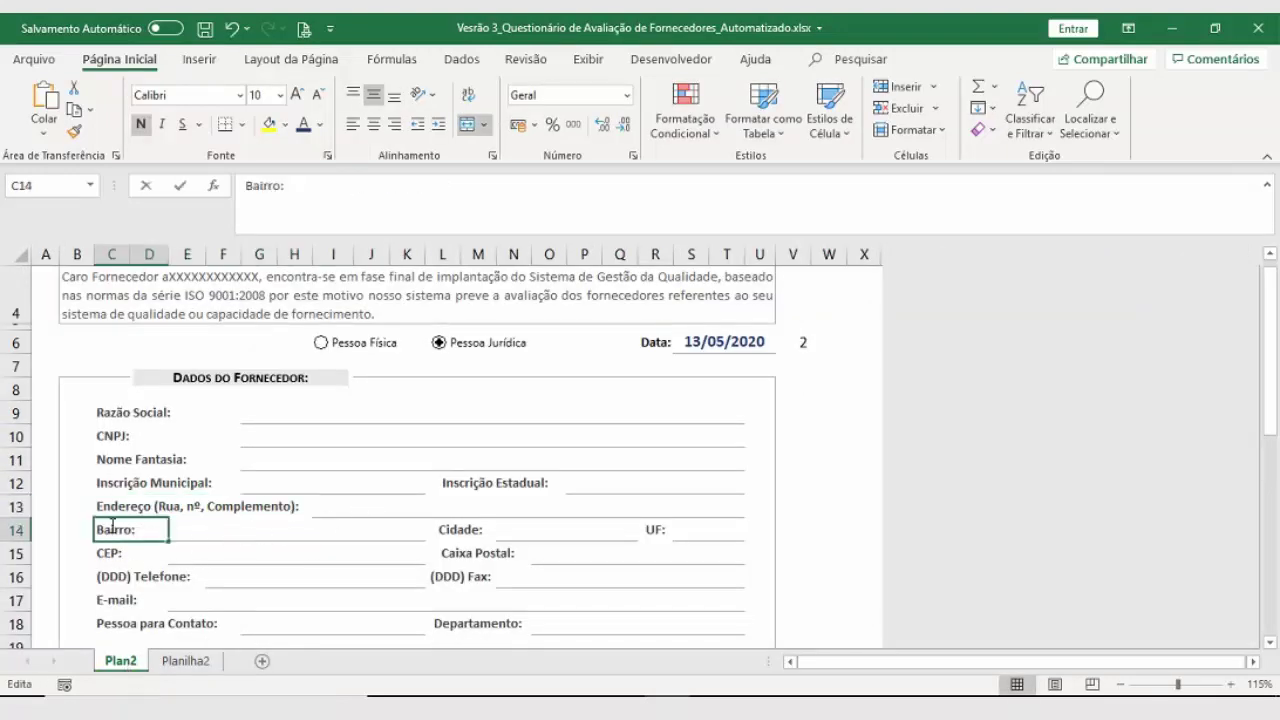
double_click(122, 529)
key(ctrl+c)
click(186, 661)
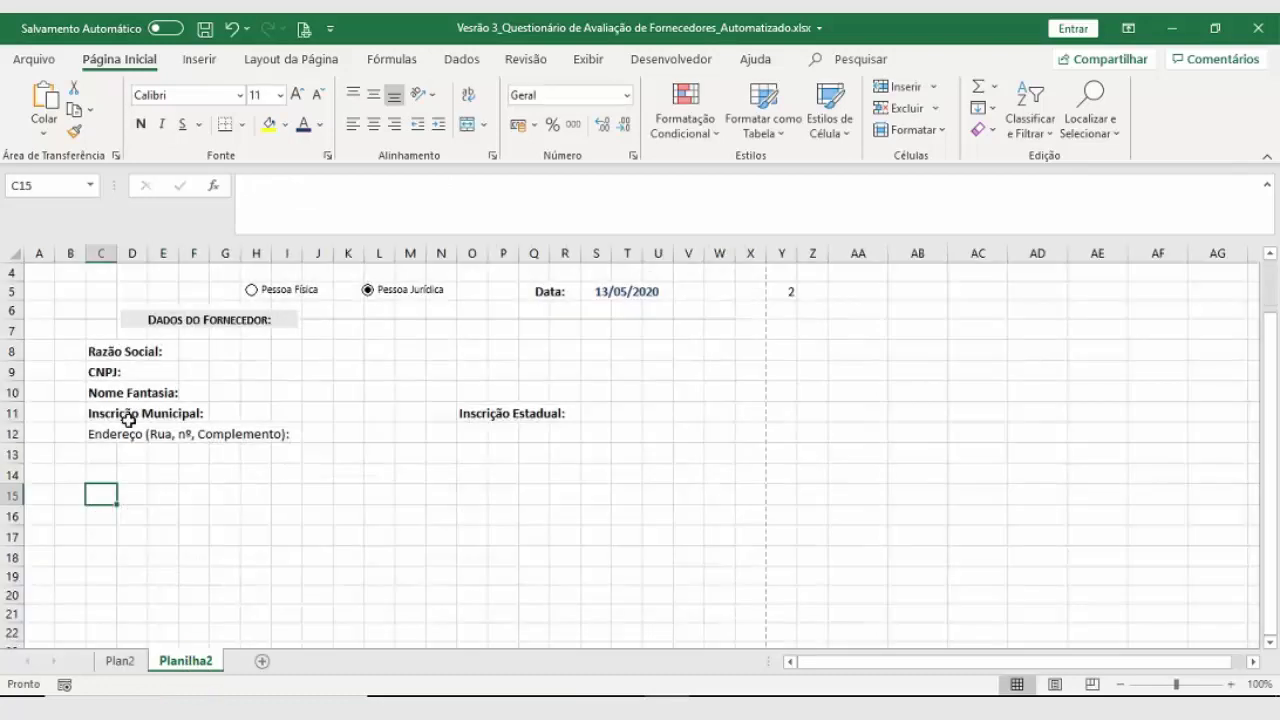
click(105, 453)
double_click(105, 453)
key(ctrl+v)
click(105, 474)
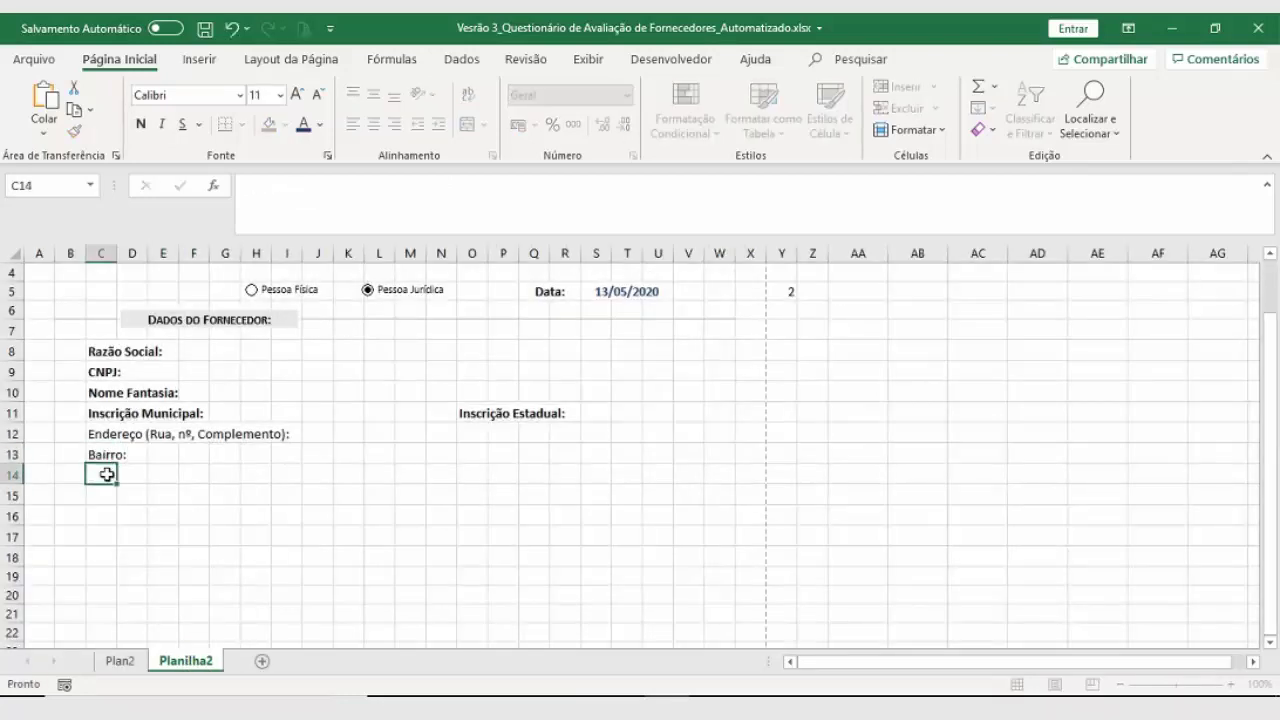
Step: Copy the "Cidade:" label text from L14 on Plan2 into K13 on Planilha2
click(130, 661)
click(485, 527)
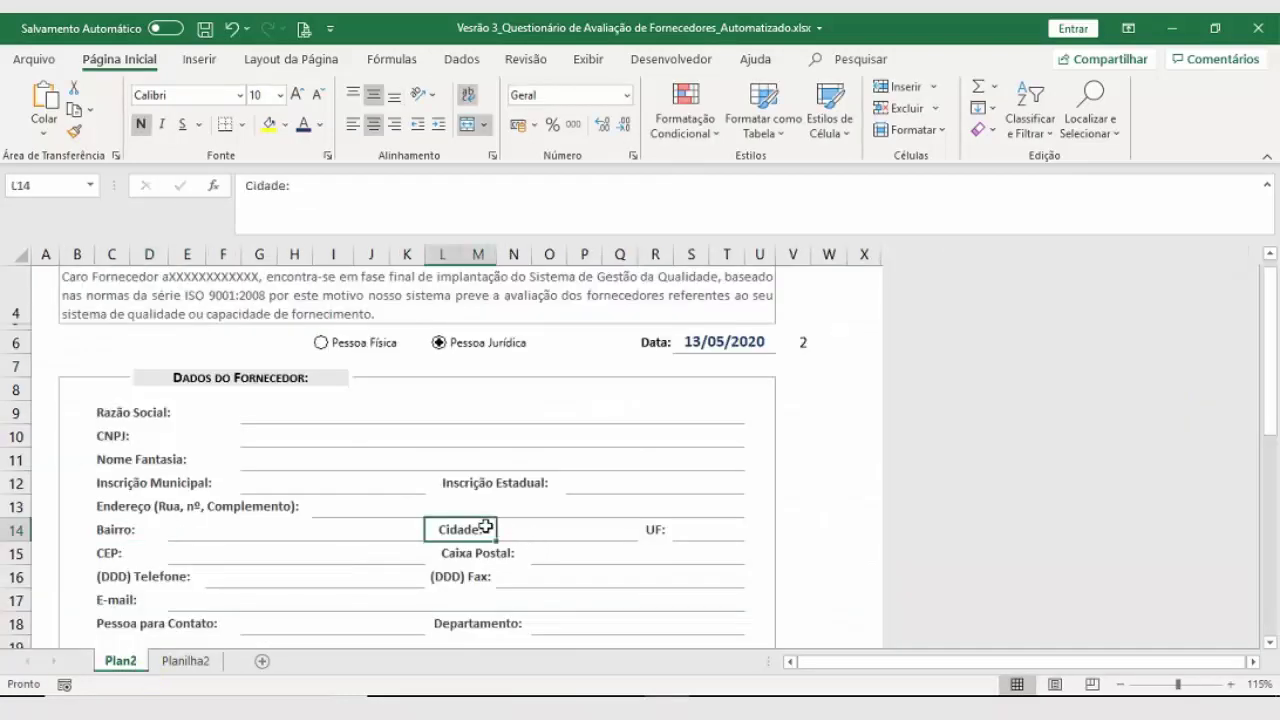
double_click(485, 528)
drag(486, 529, 419, 535)
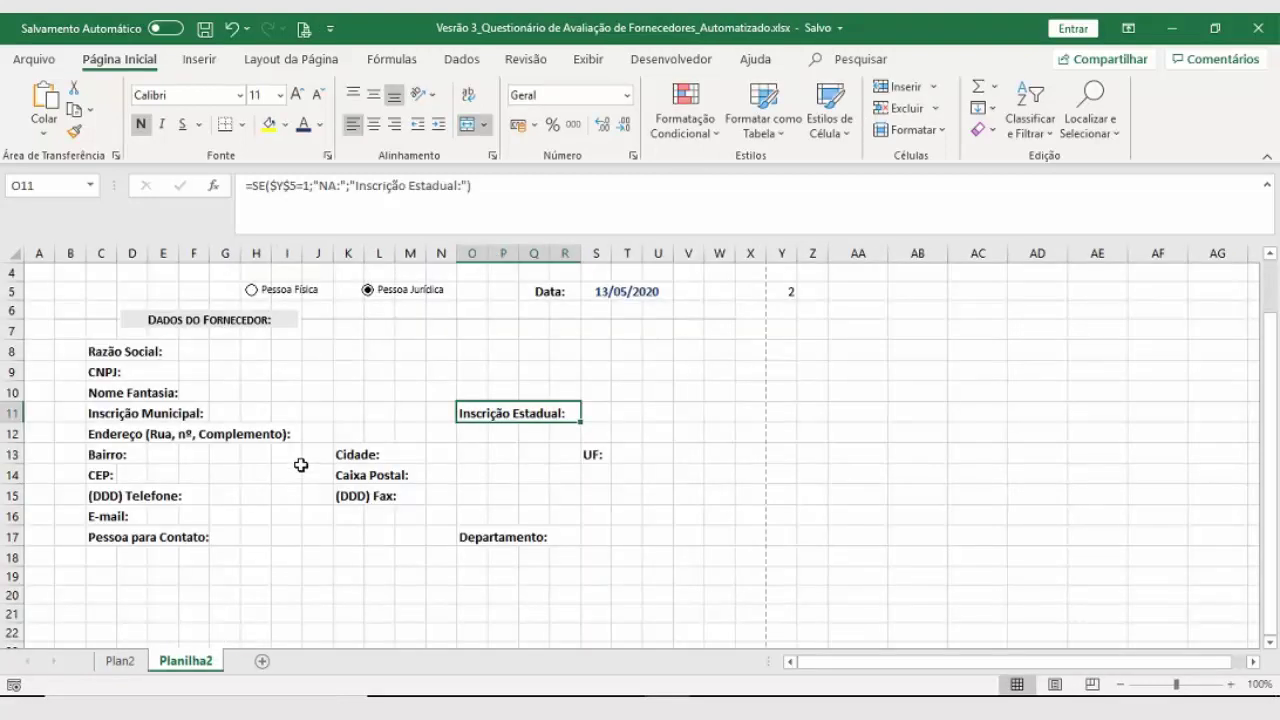
click(408, 481)
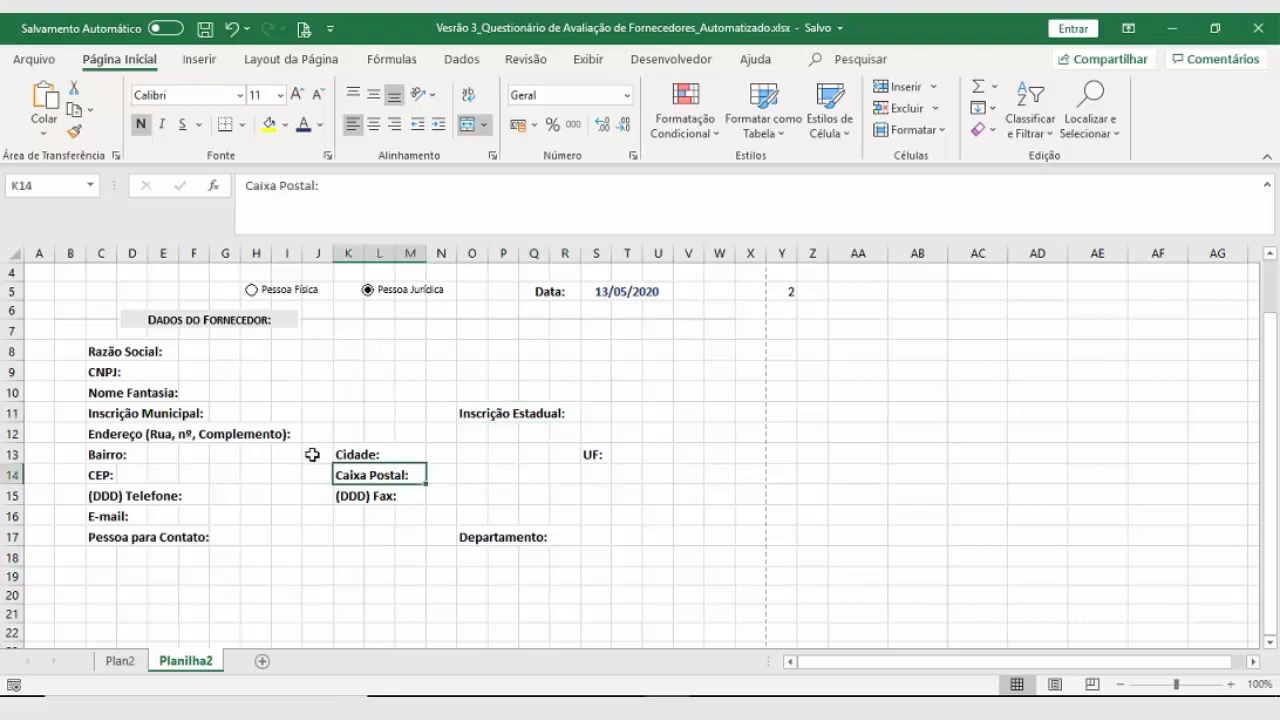
click(194, 350)
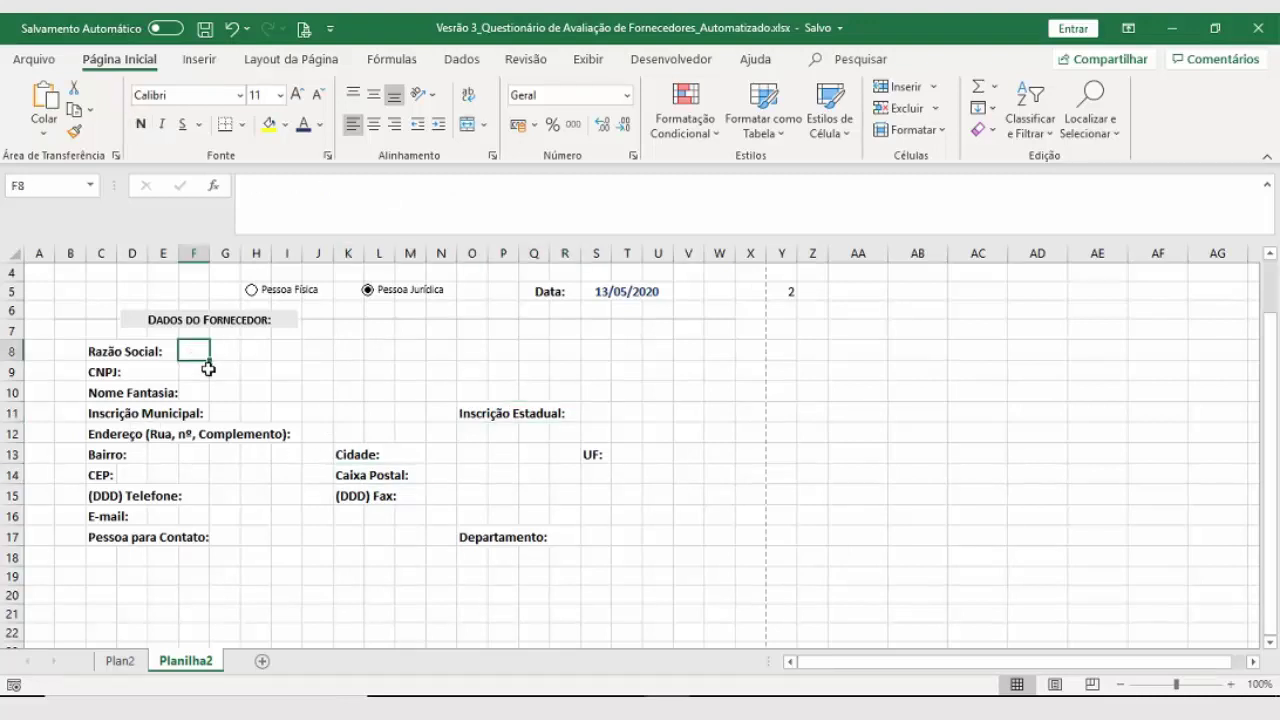
drag(200, 349, 711, 343)
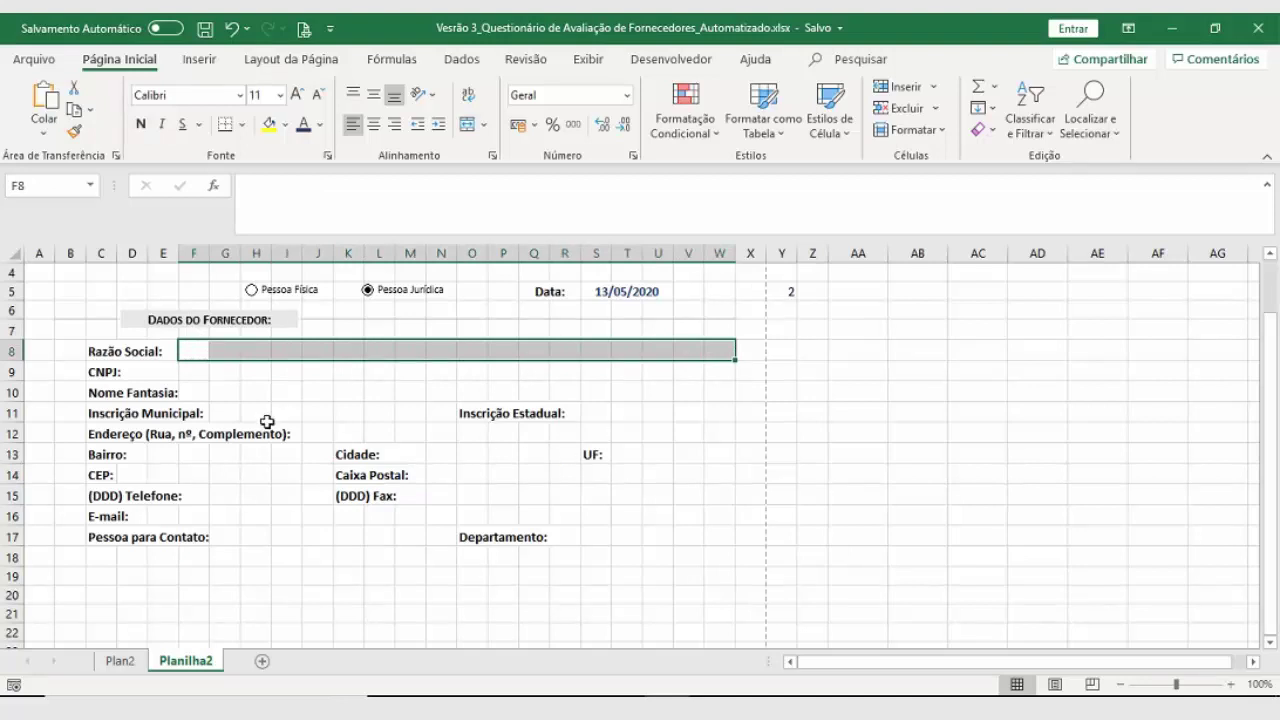
click(197, 353)
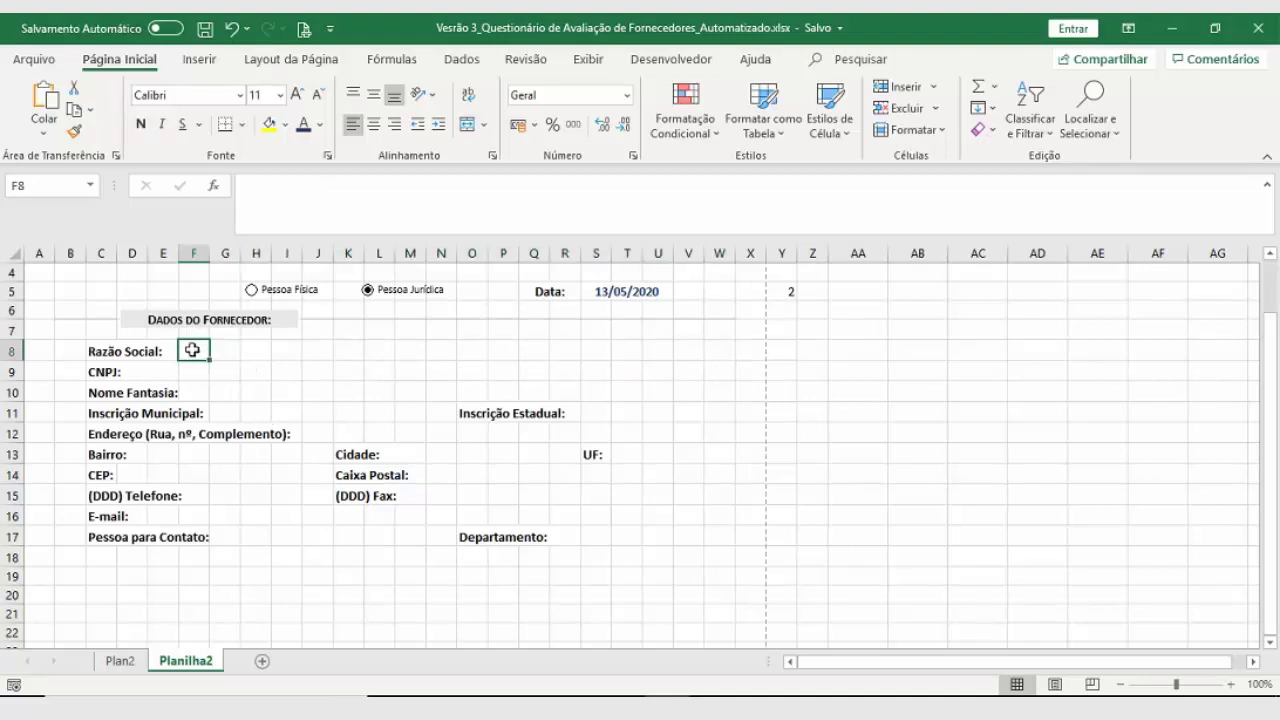
drag(192, 349, 715, 344)
click(191, 351)
Step: Merge across the blank answer cells beside every supplier label in rows 8 to 17, with the outermost fields ending at column V
drag(195, 349, 692, 358)
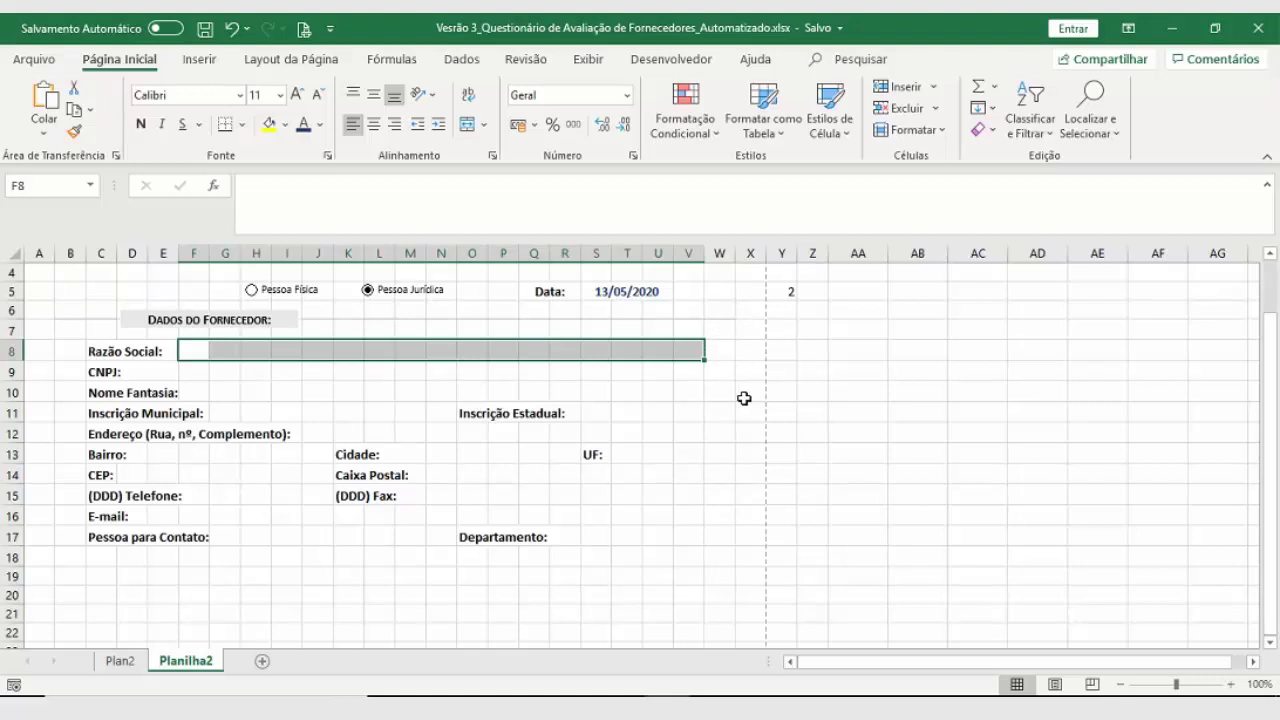
key(ctrl)
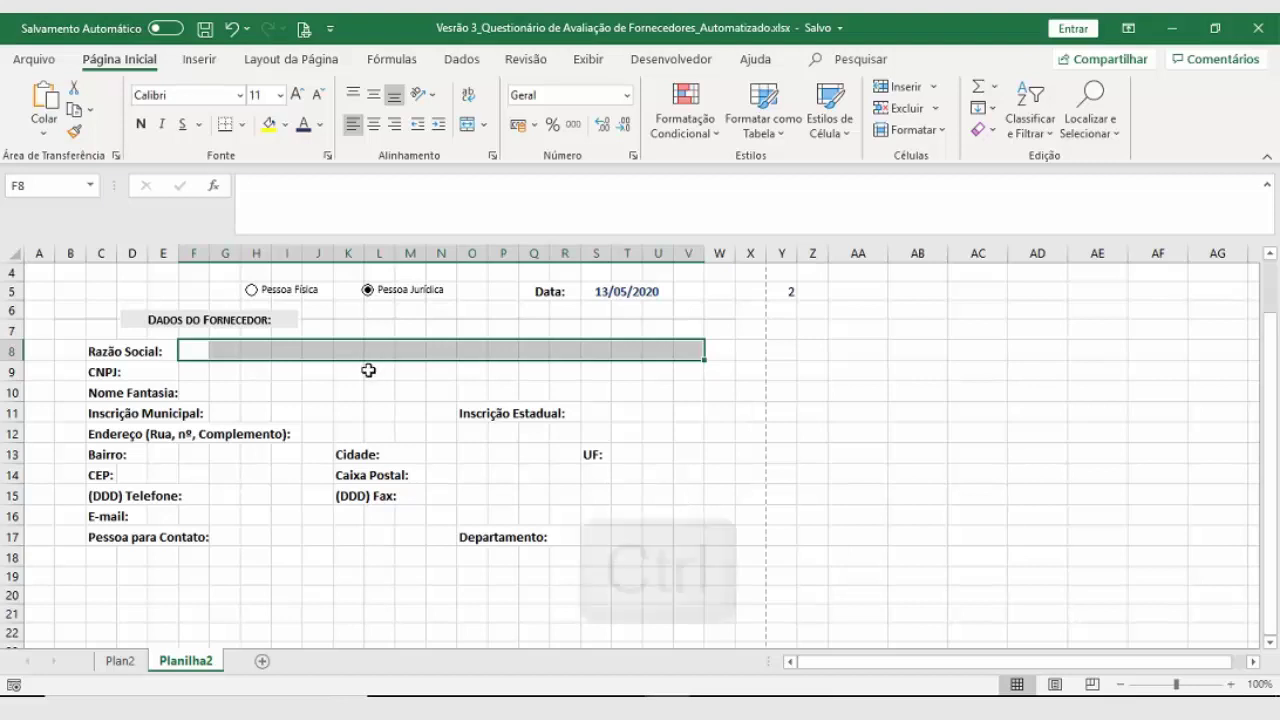
drag(187, 374, 690, 372)
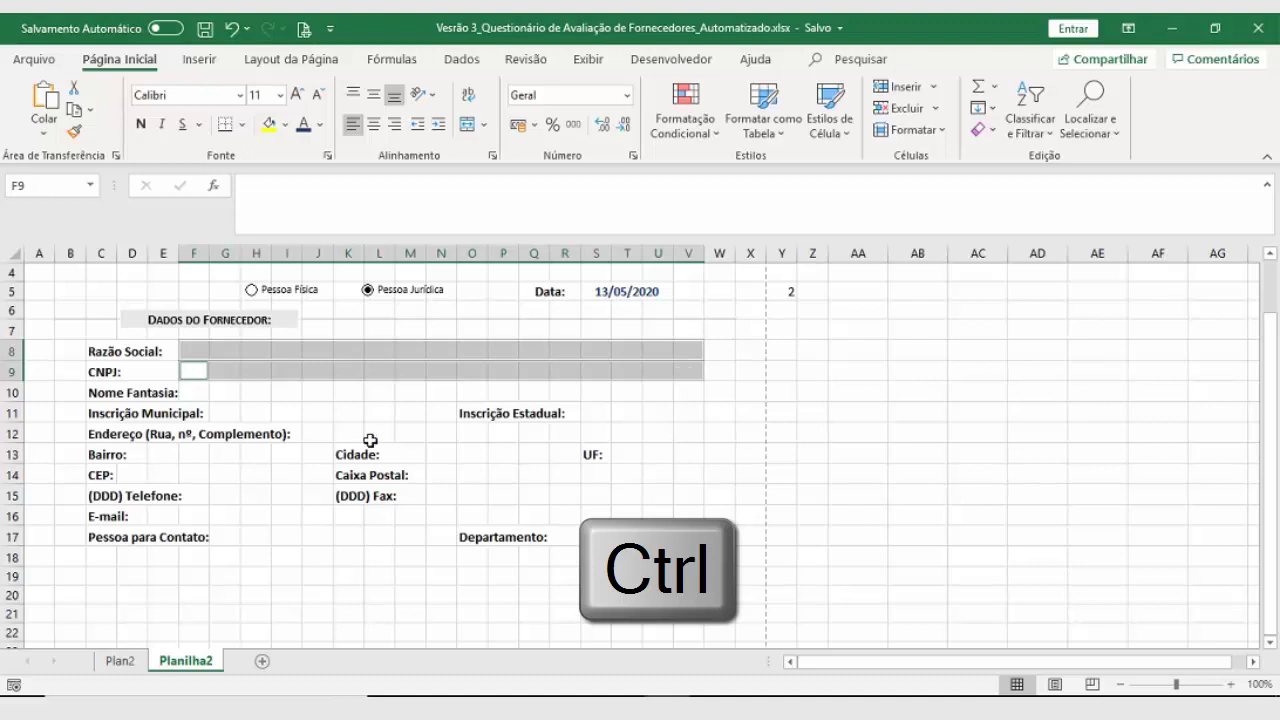
drag(196, 394, 685, 392)
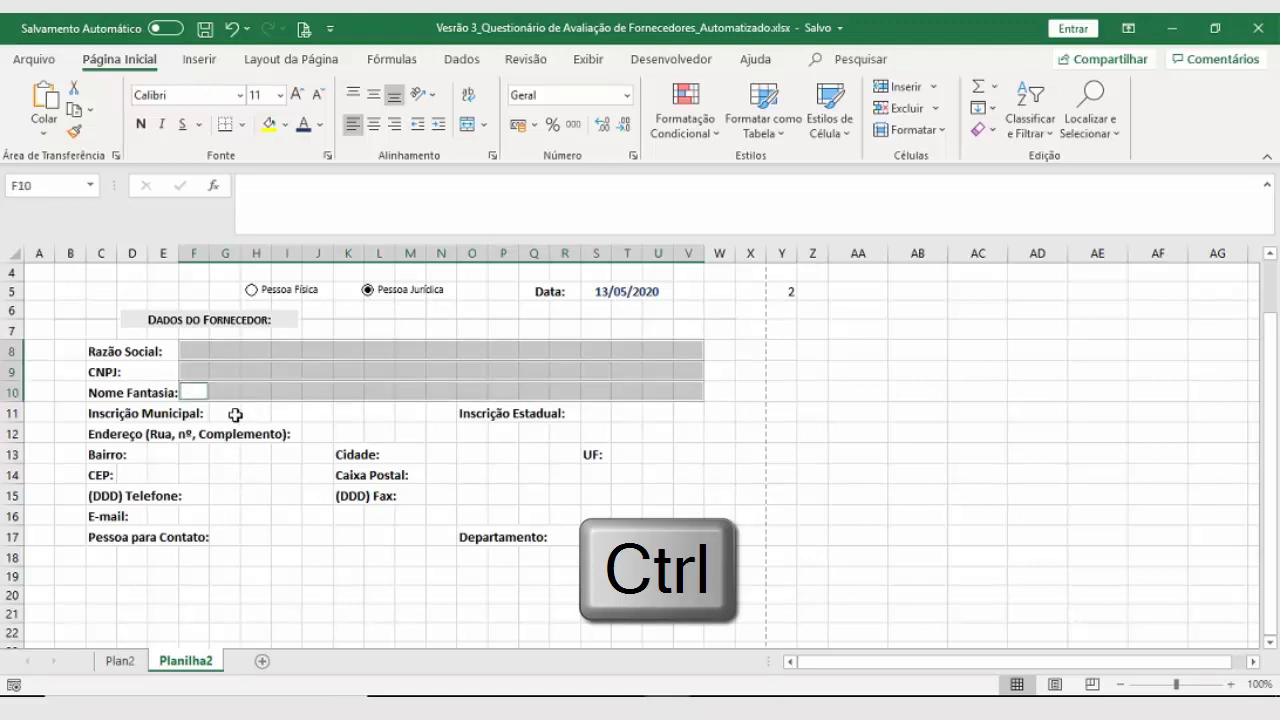
drag(235, 414, 440, 412)
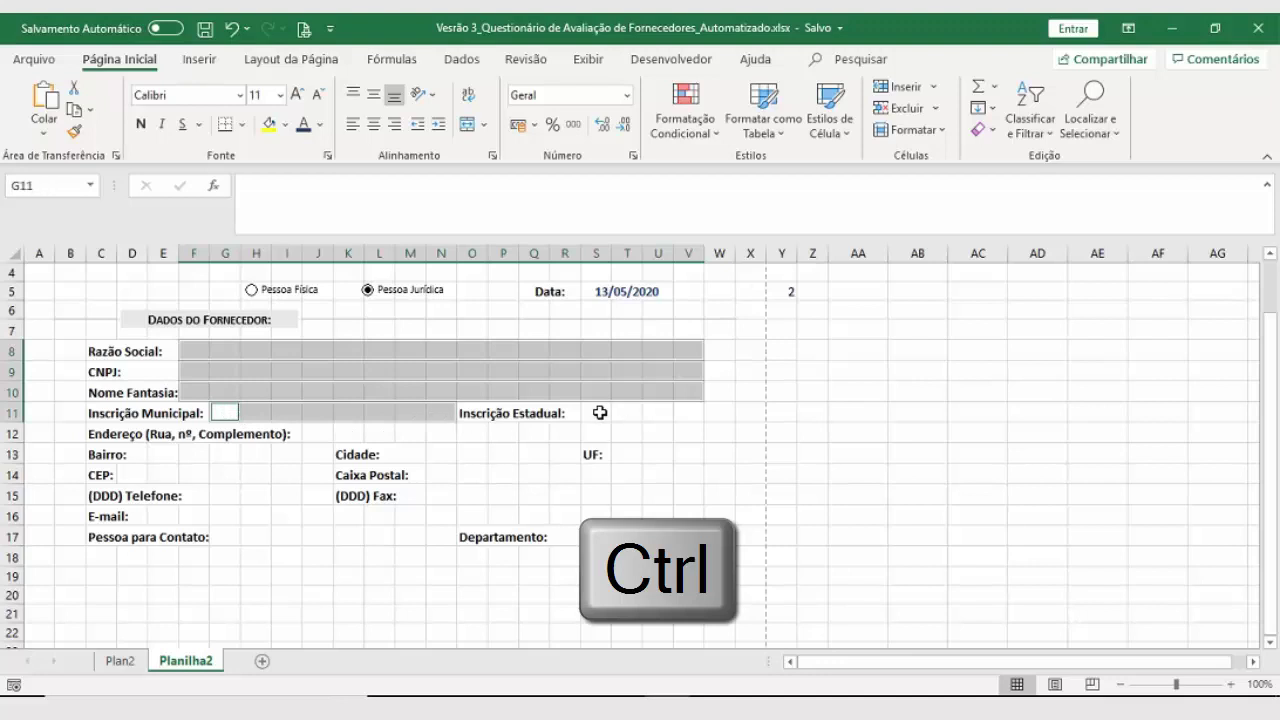
drag(600, 412, 684, 412)
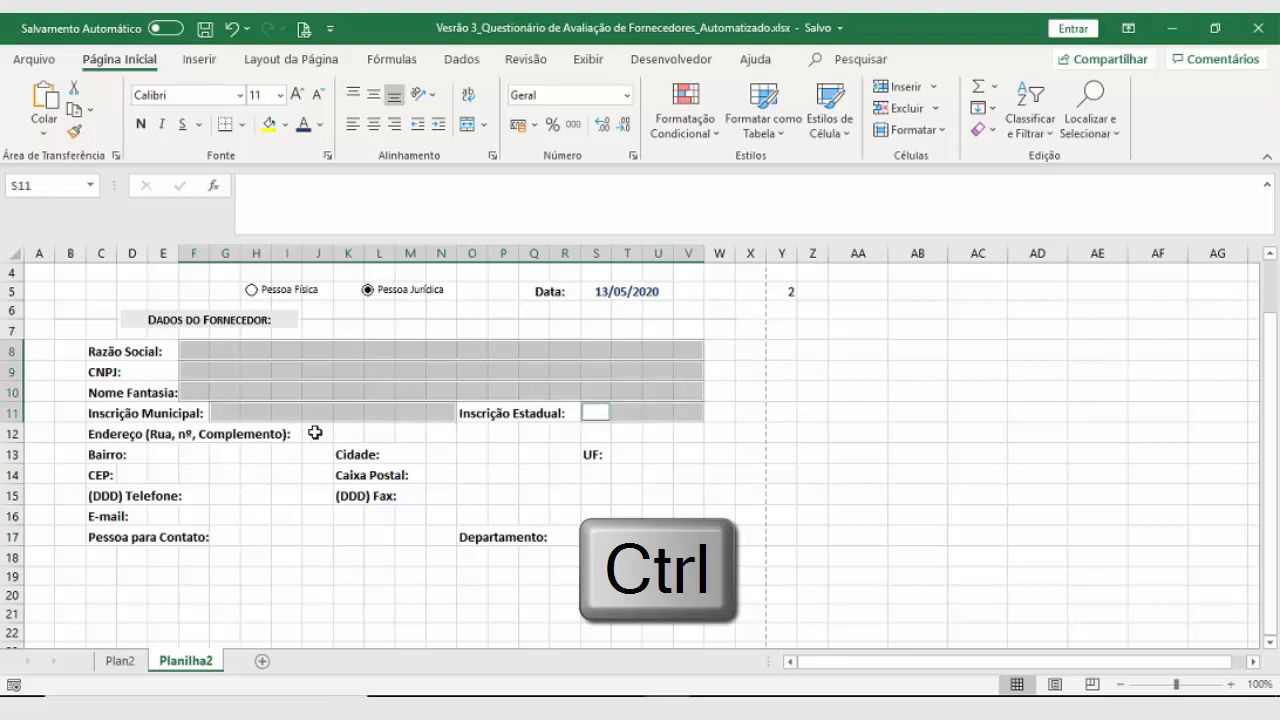
drag(315, 432, 686, 430)
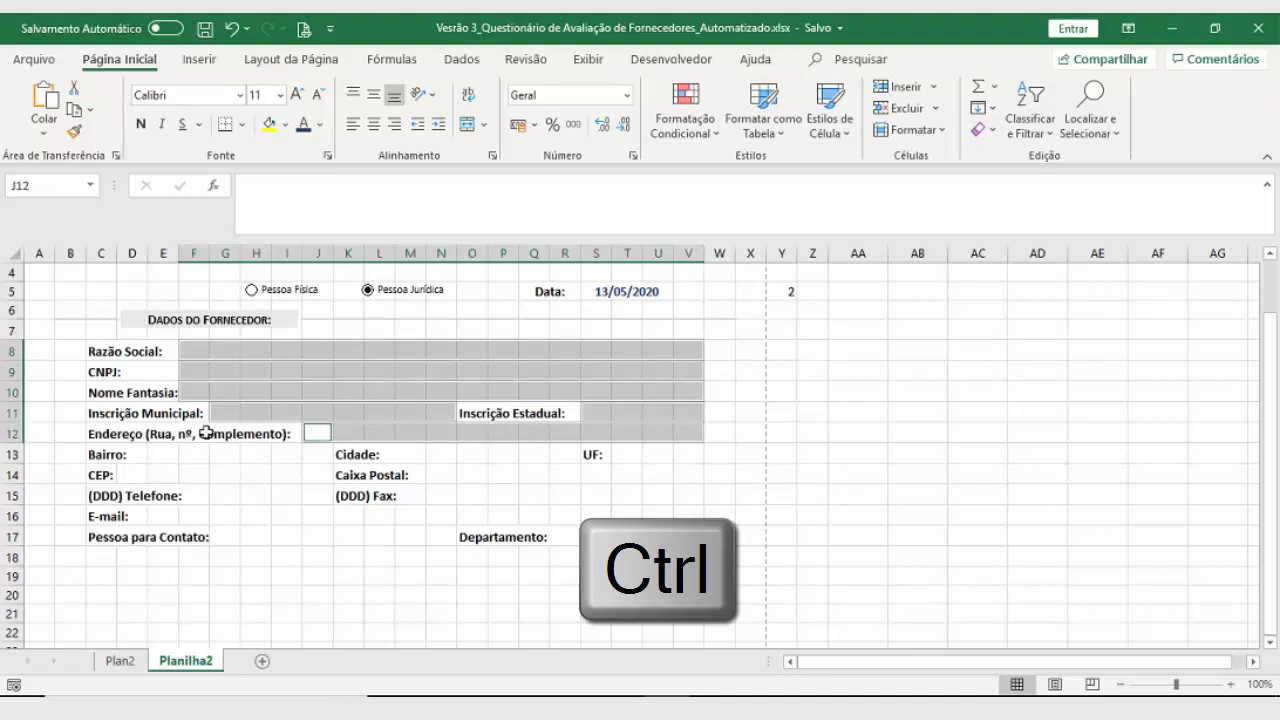
drag(152, 452, 318, 453)
drag(447, 453, 697, 451)
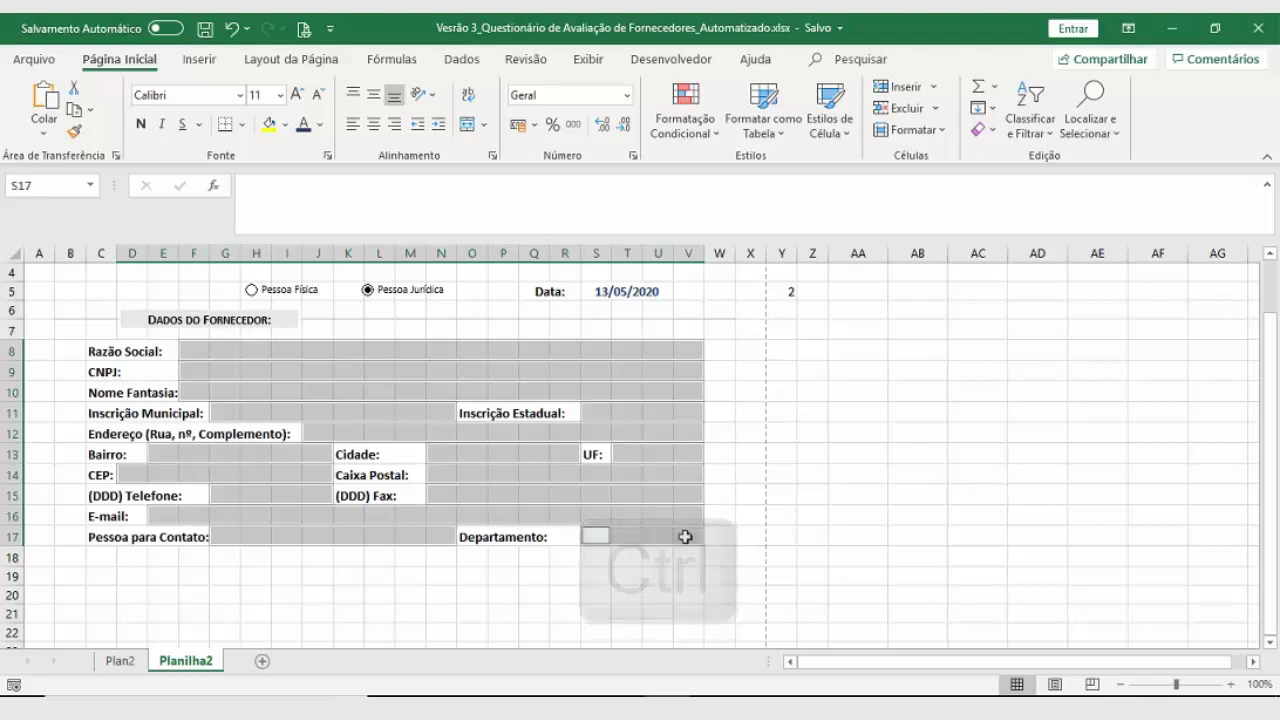
click(487, 130)
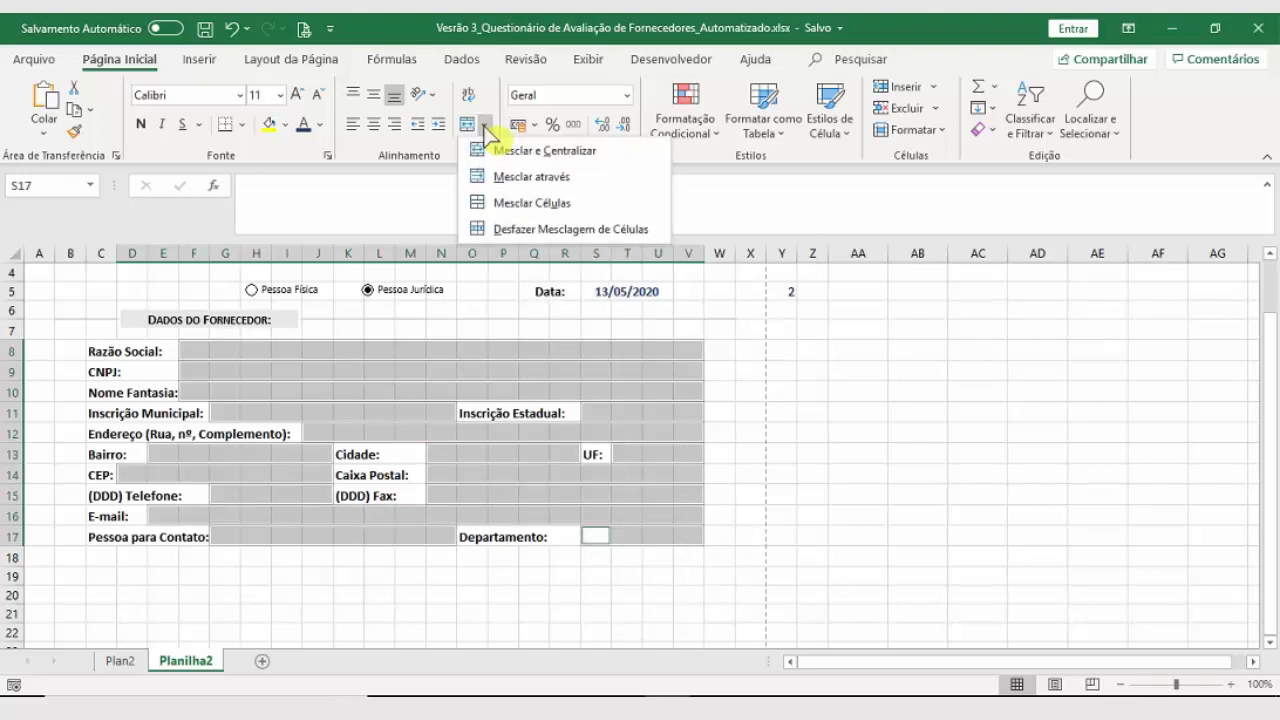
click(508, 177)
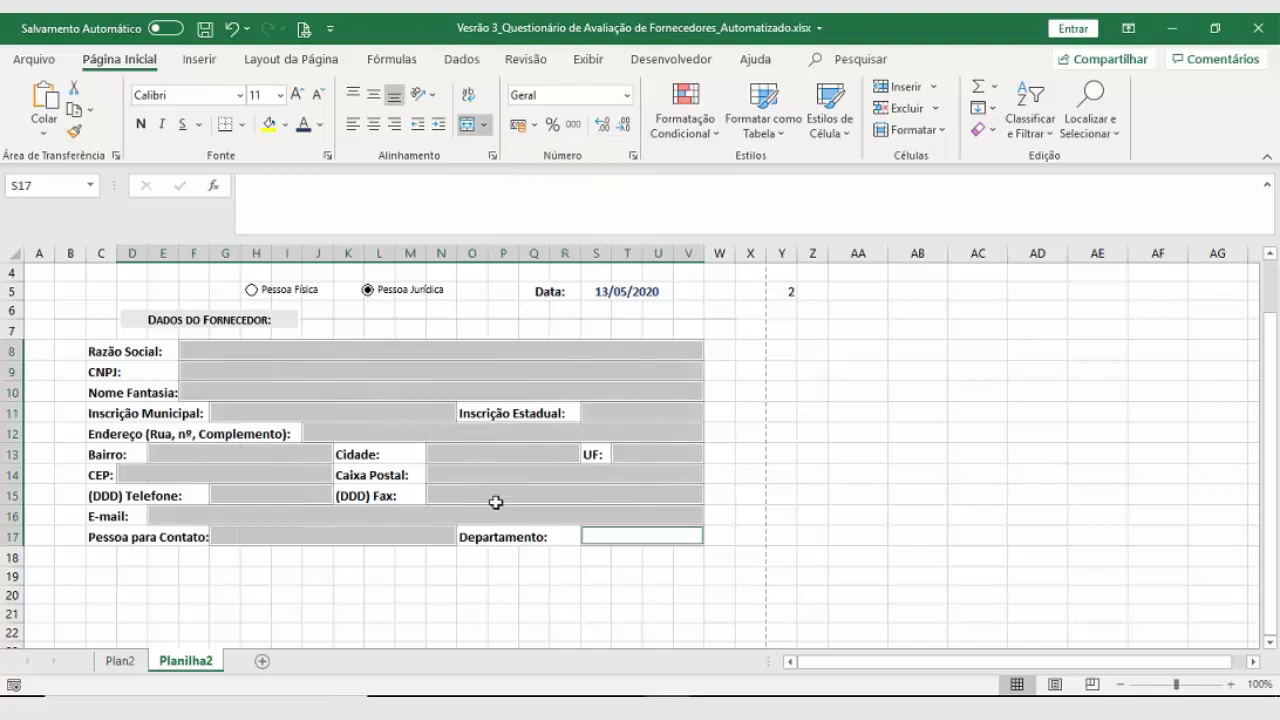
click(435, 598)
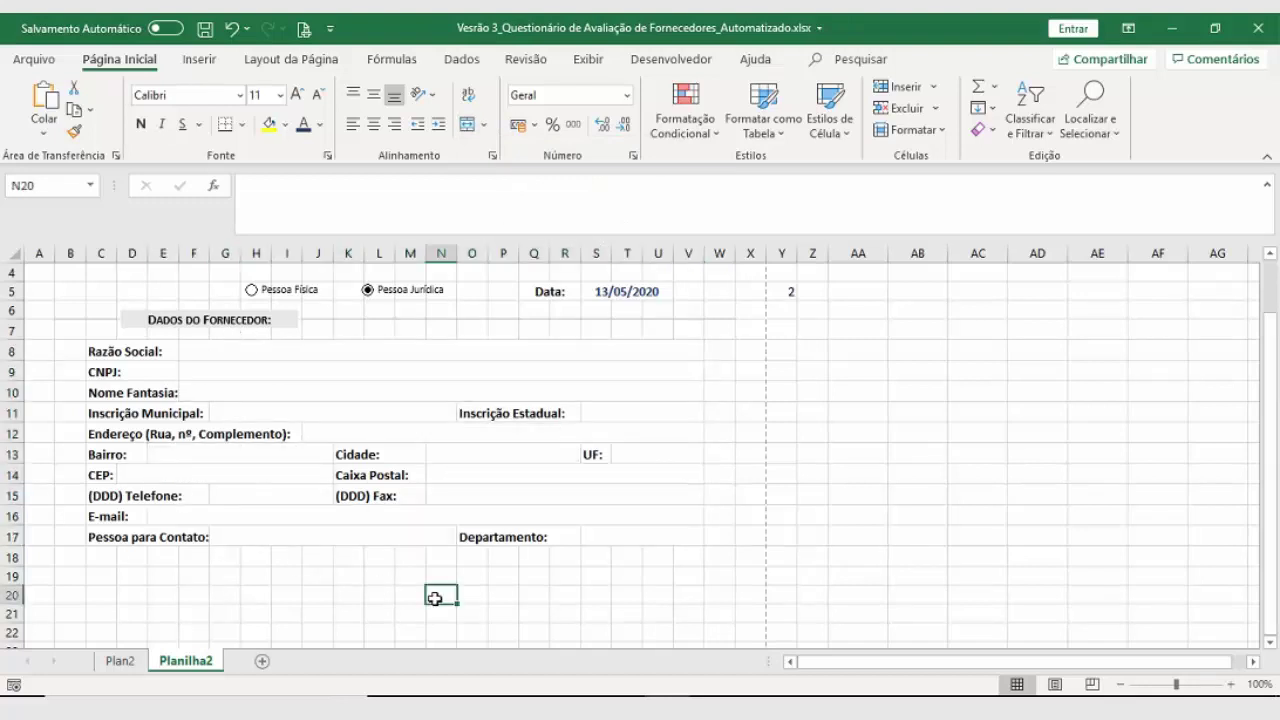
Step: Apply thin gray inner horizontal and bottom borders to all merged answer fields in rows 8 to 17
click(229, 353)
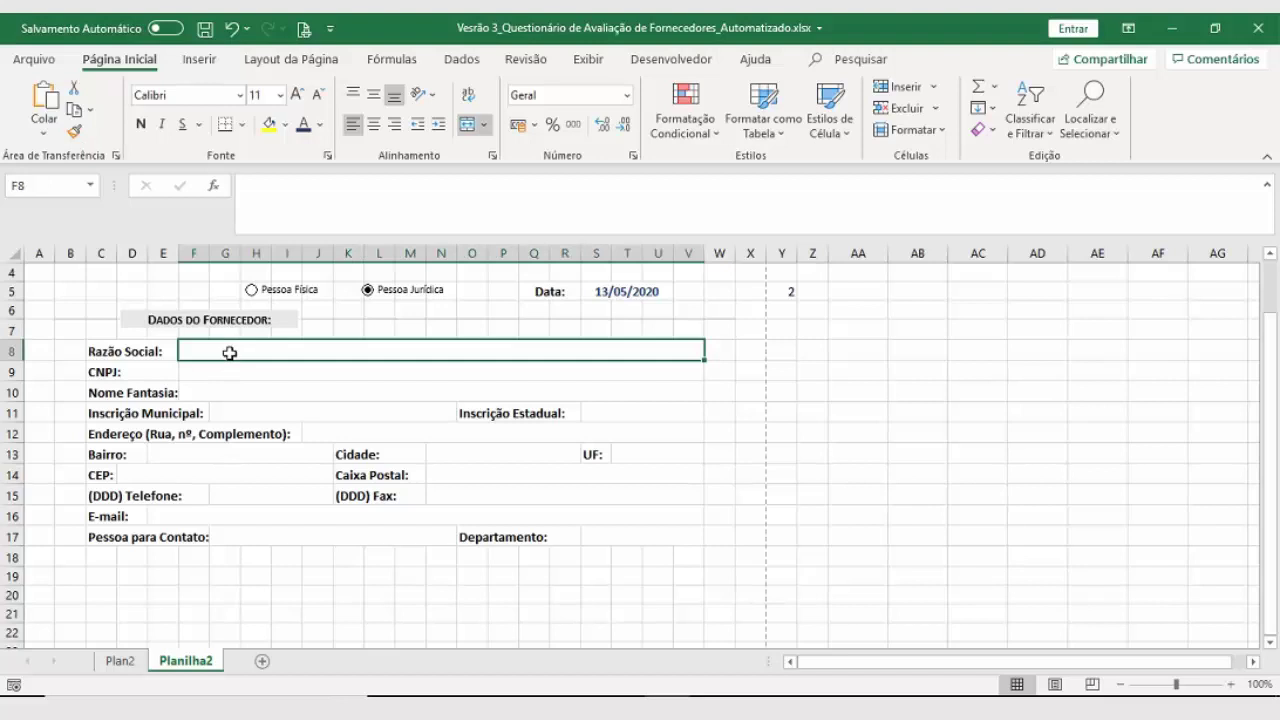
drag(229, 352, 237, 388)
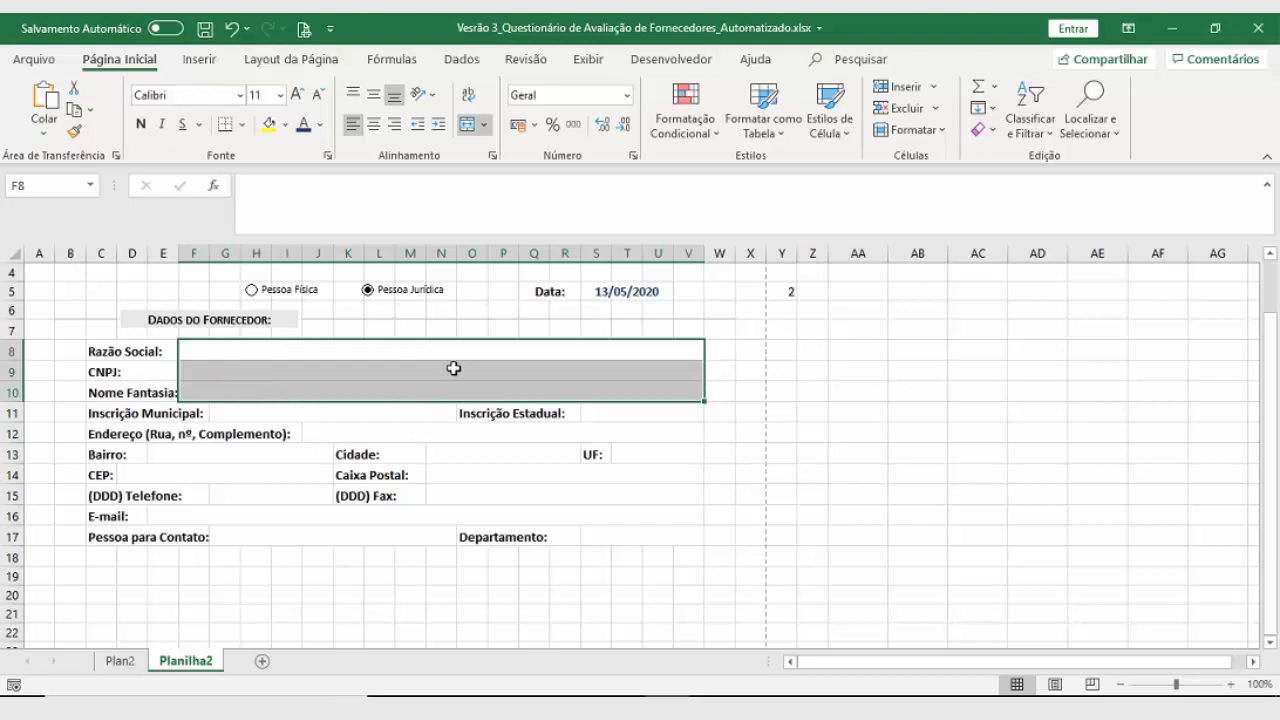
drag(438, 354, 430, 405)
ctrl+click(419, 412)
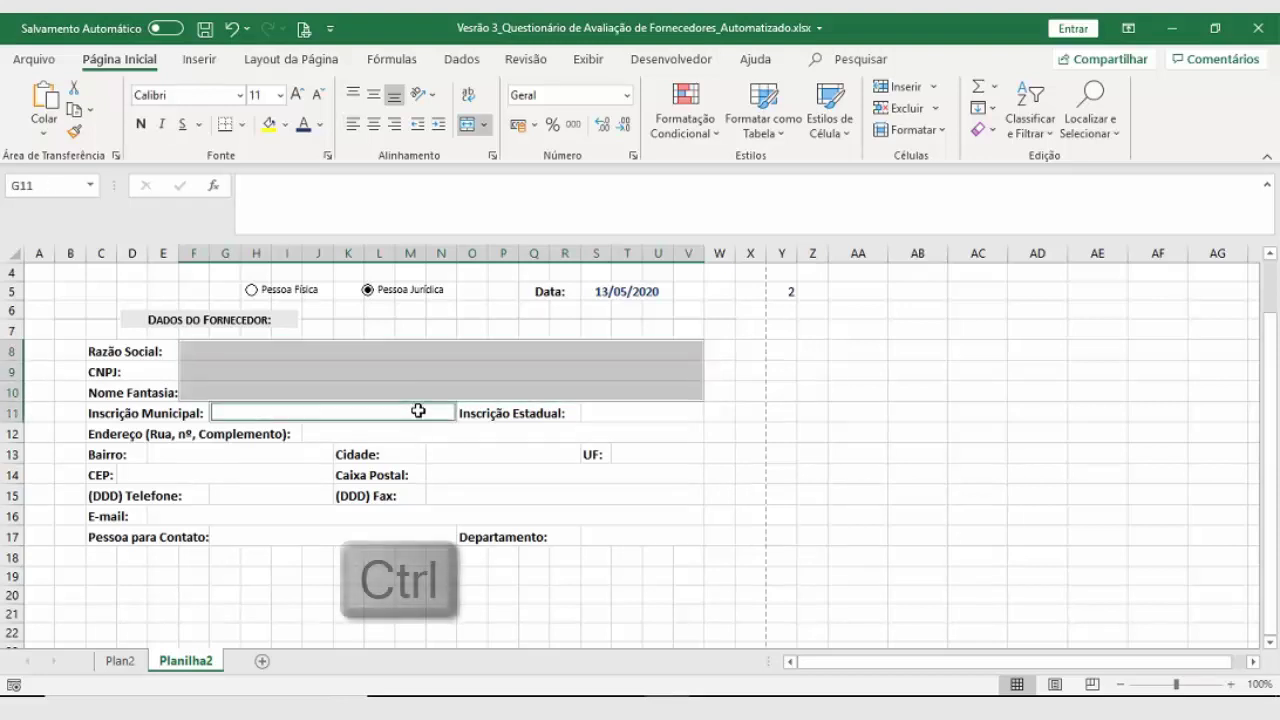
ctrl+click(640, 412)
ctrl+click(370, 433)
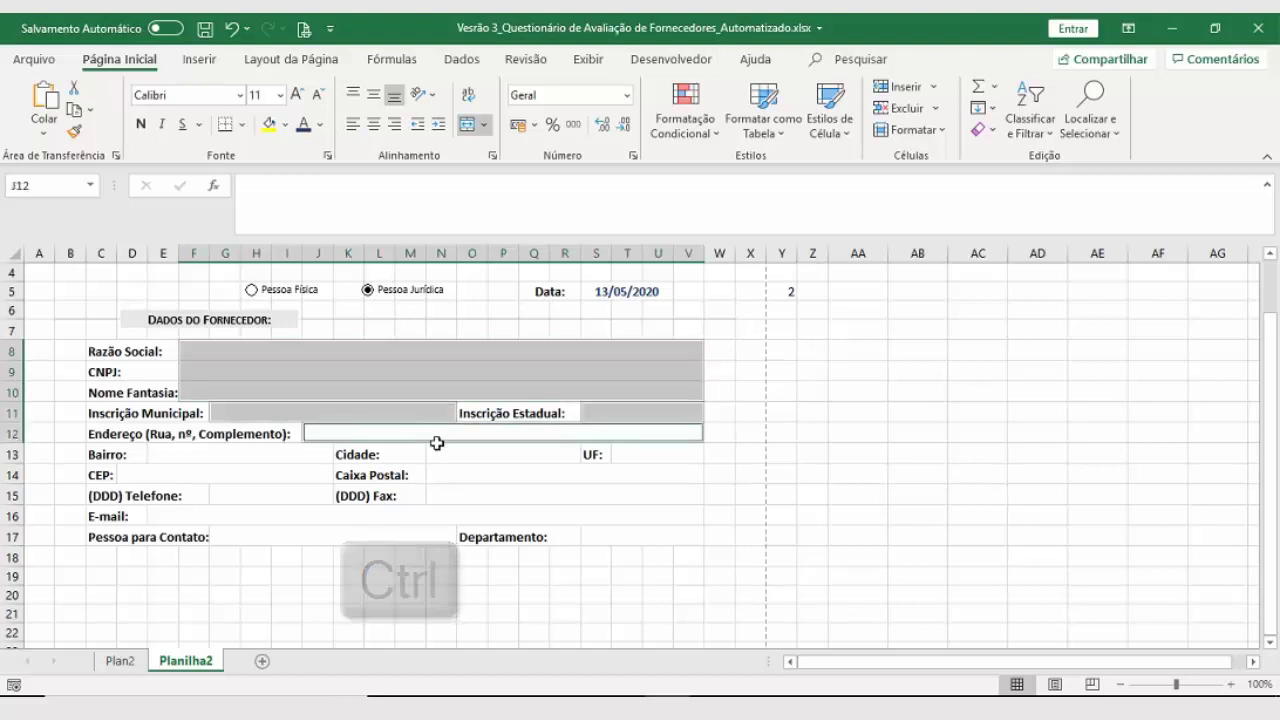
ctrl+click(214, 455)
ctrl+click(299, 471)
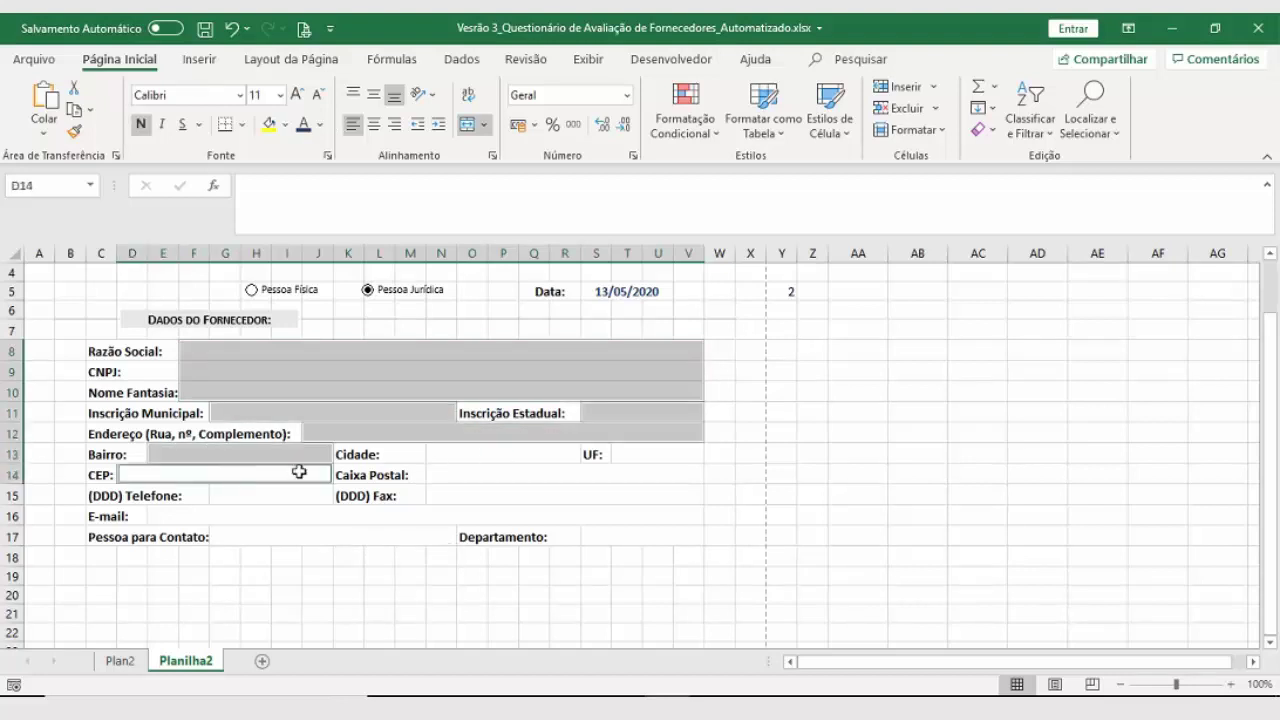
ctrl+click(534, 452)
ctrl+click(534, 474)
ctrl+click(658, 453)
ctrl+click(643, 496)
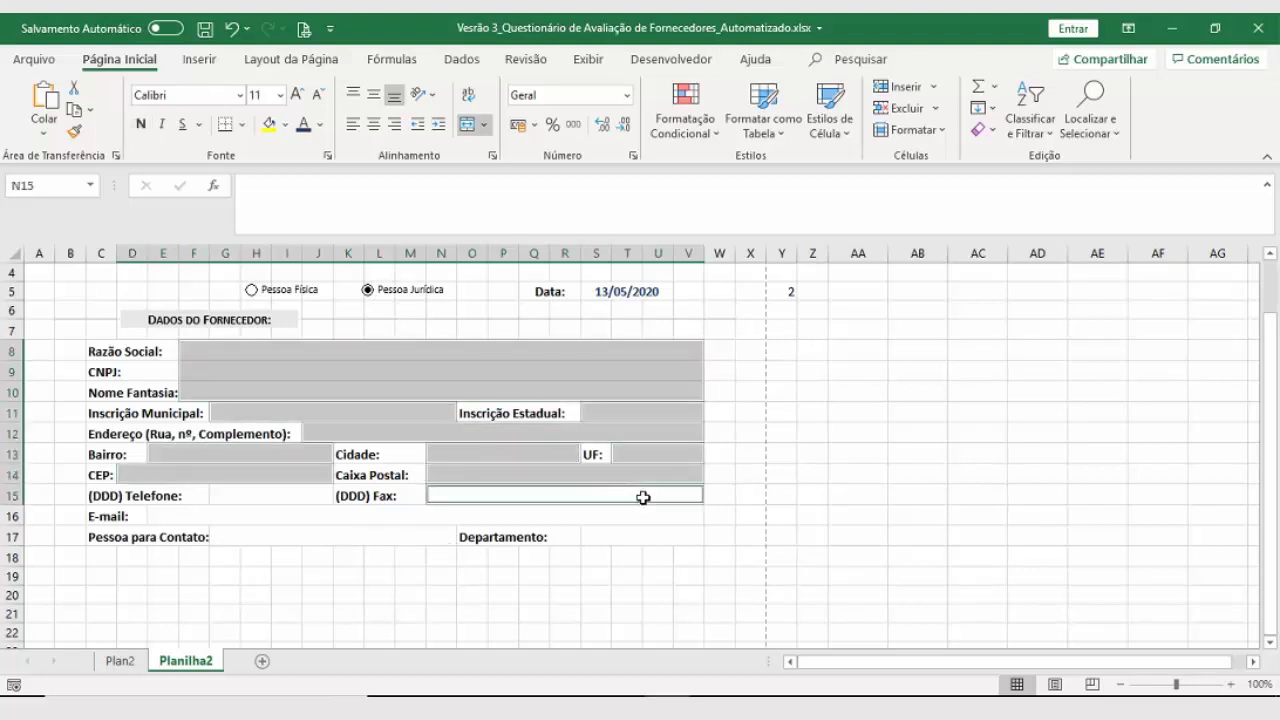
ctrl+click(484, 519)
ctrl+click(320, 540)
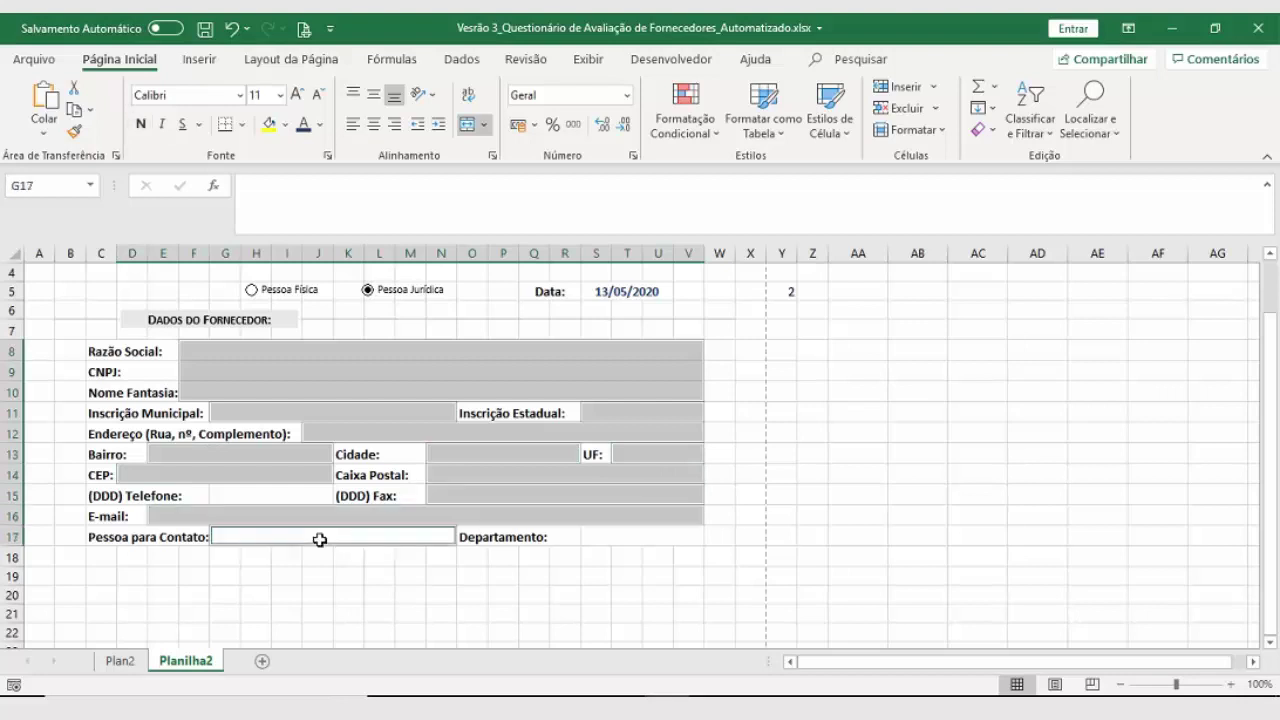
ctrl+click(233, 496)
ctrl+click(618, 535)
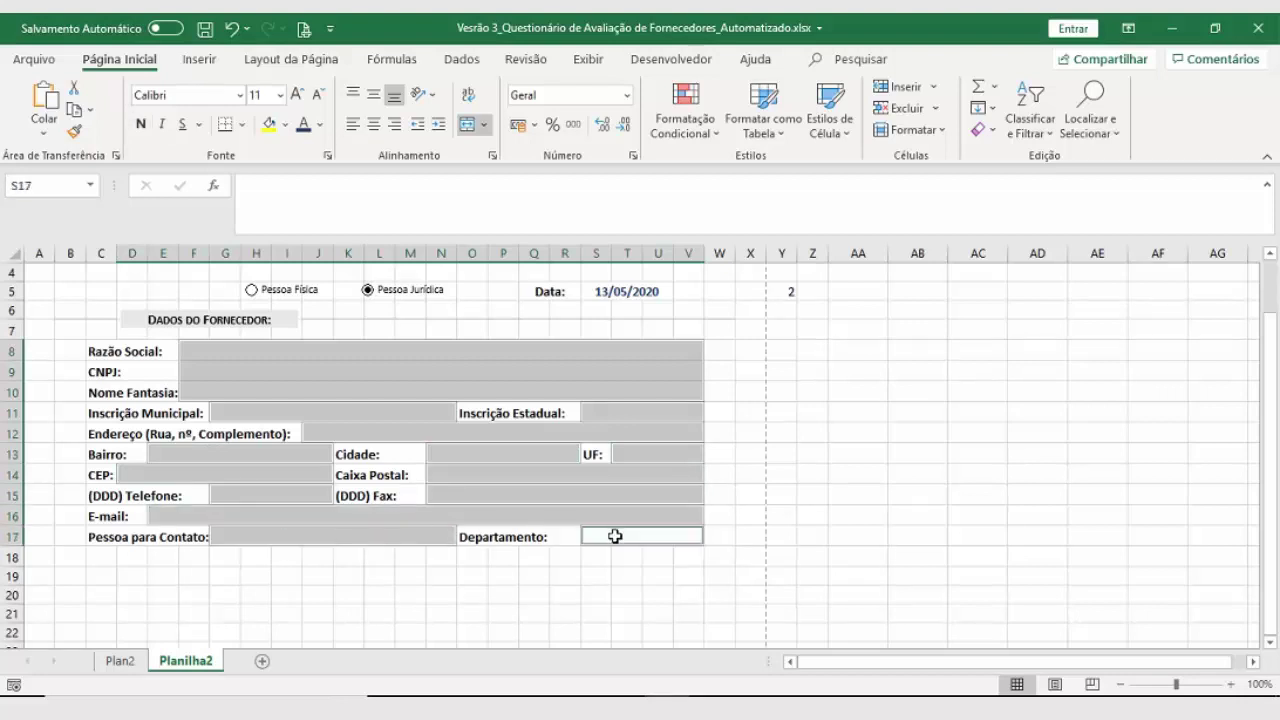
right_click(615, 536)
click(640, 591)
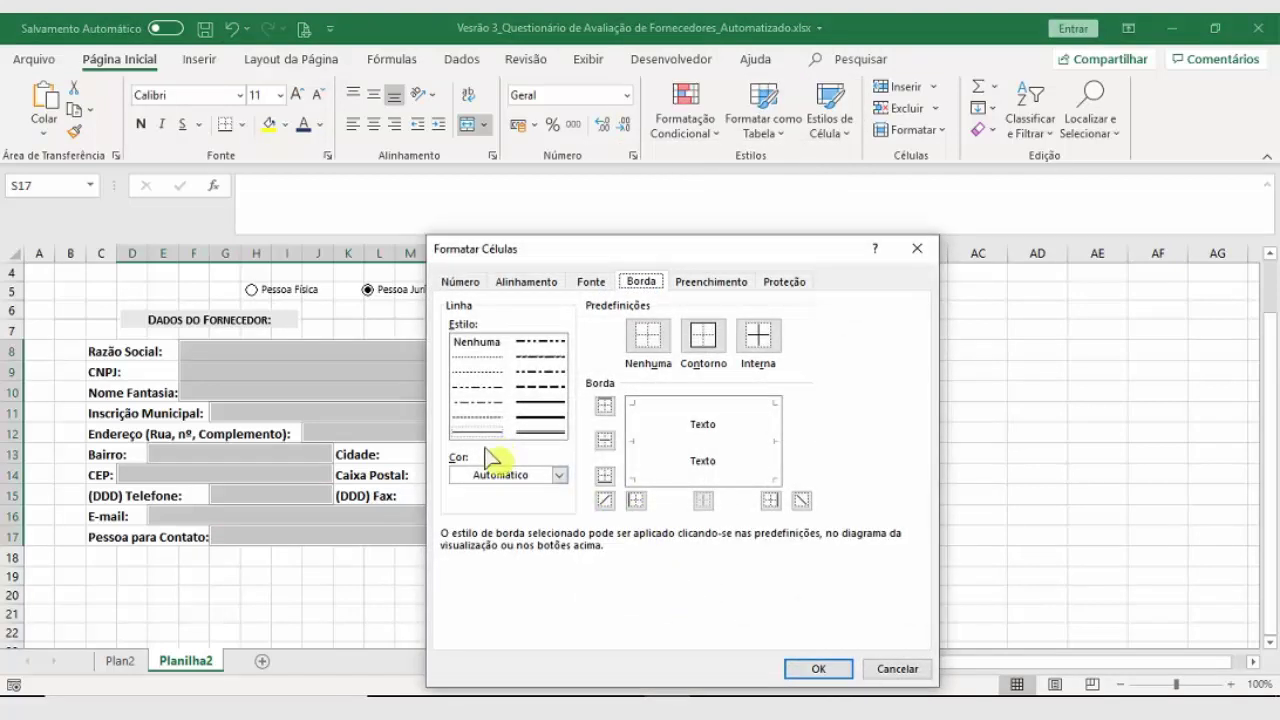
click(560, 476)
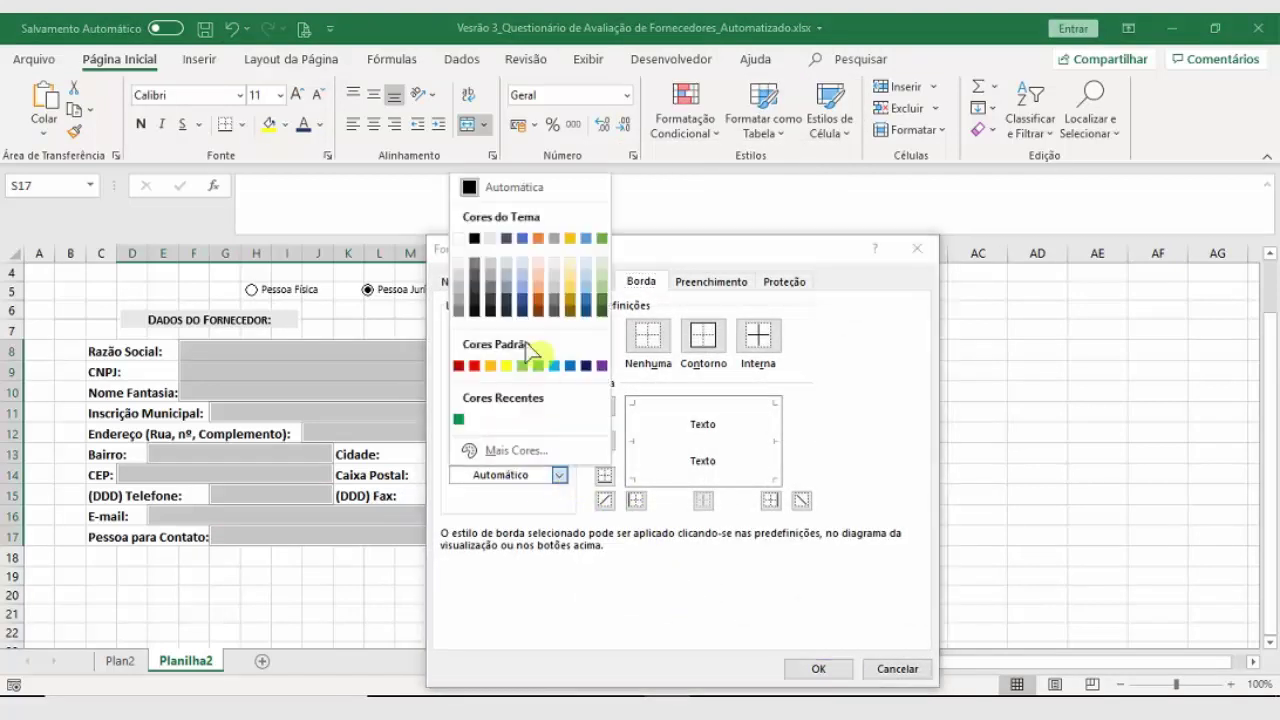
click(495, 290)
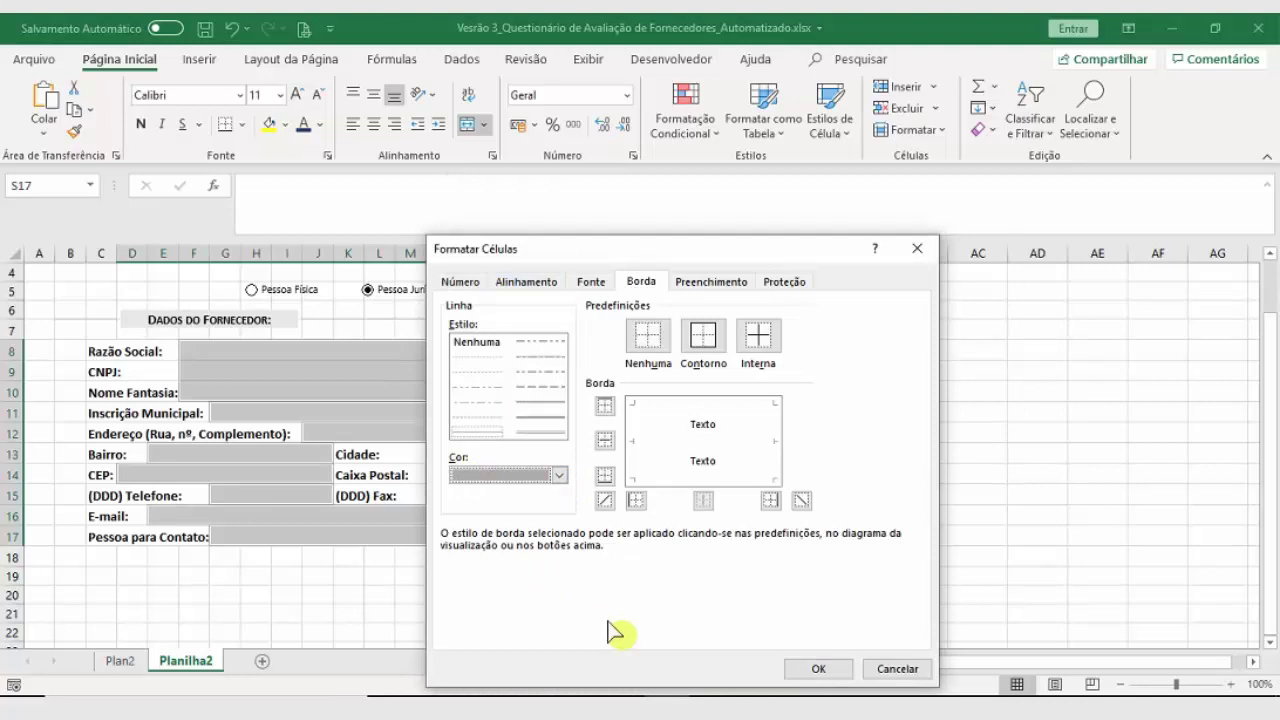
click(677, 441)
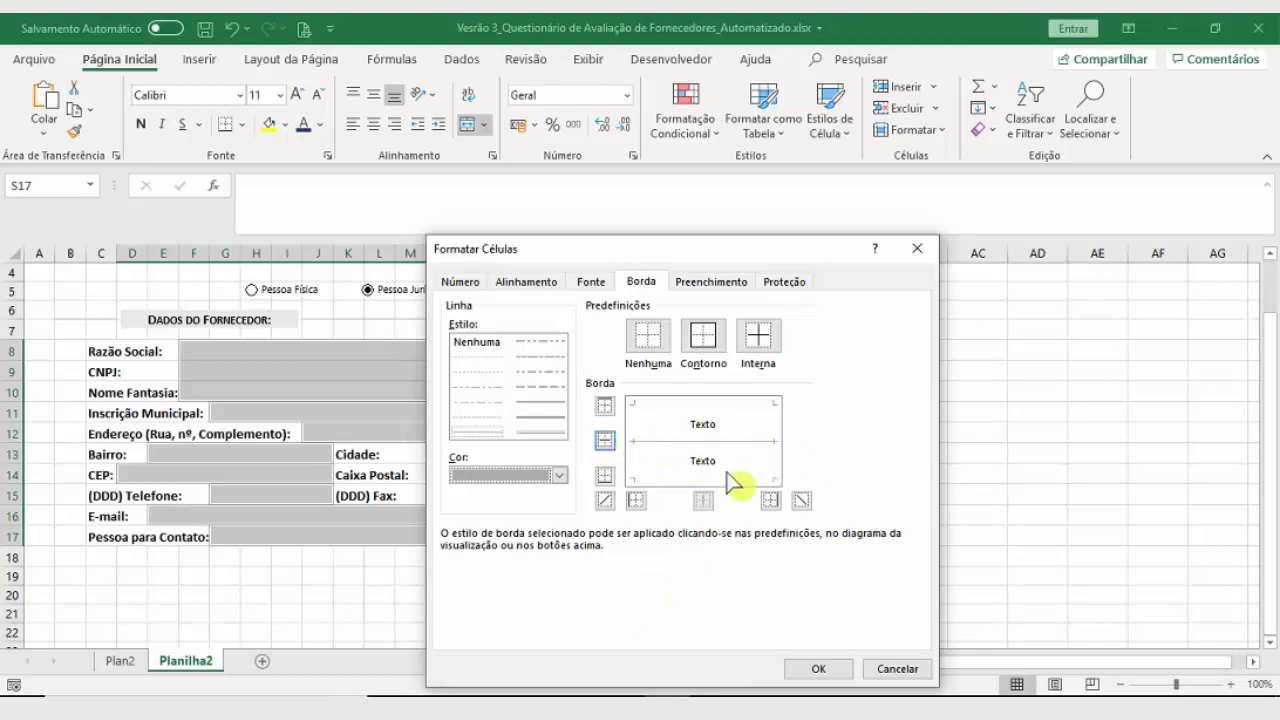
click(674, 478)
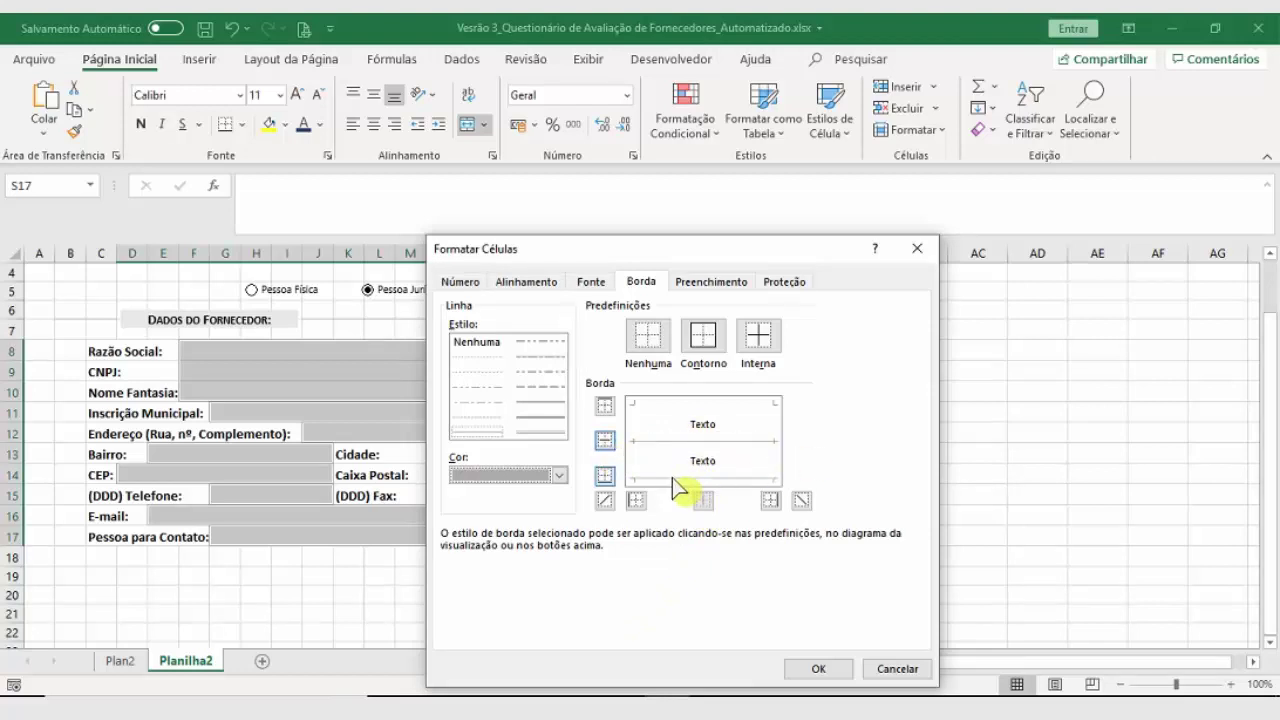
click(816, 669)
click(600, 590)
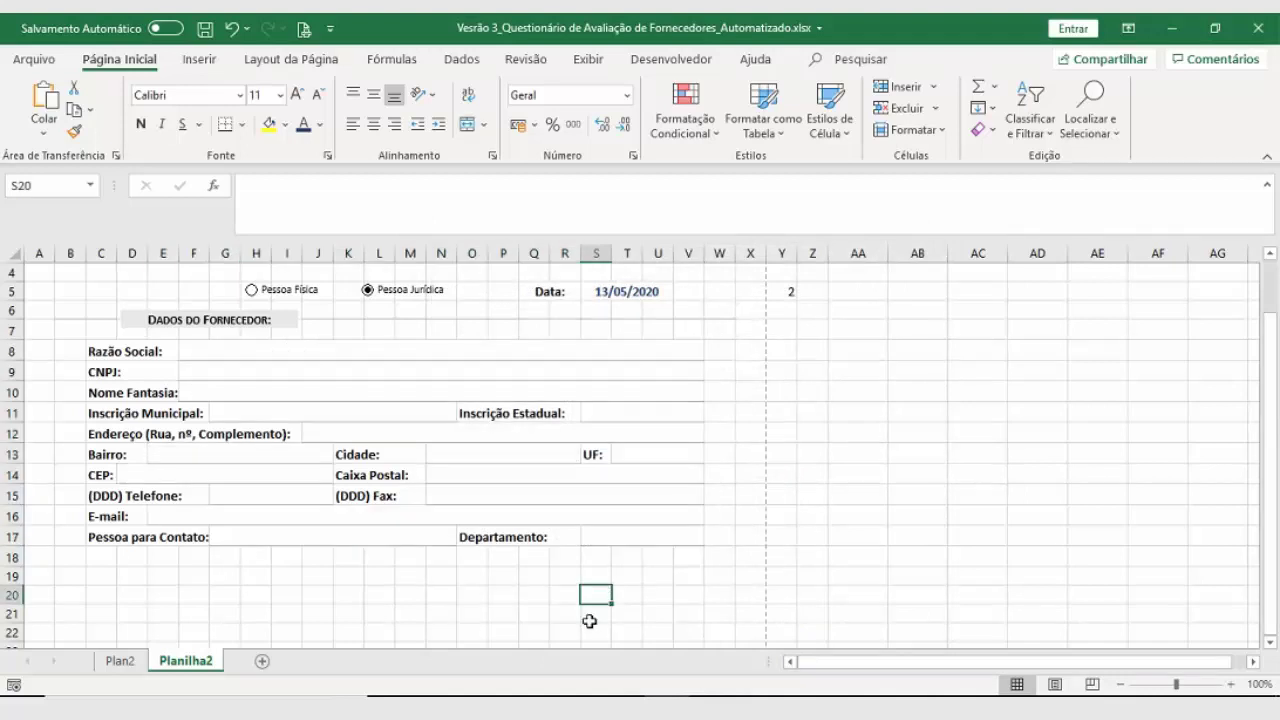
Step: Hide the sheet's gridlines and center the "Cidade:", "Caixa Postal:" and "(DDD) Fax:" labels in K13:M15
click(588, 59)
click(318, 124)
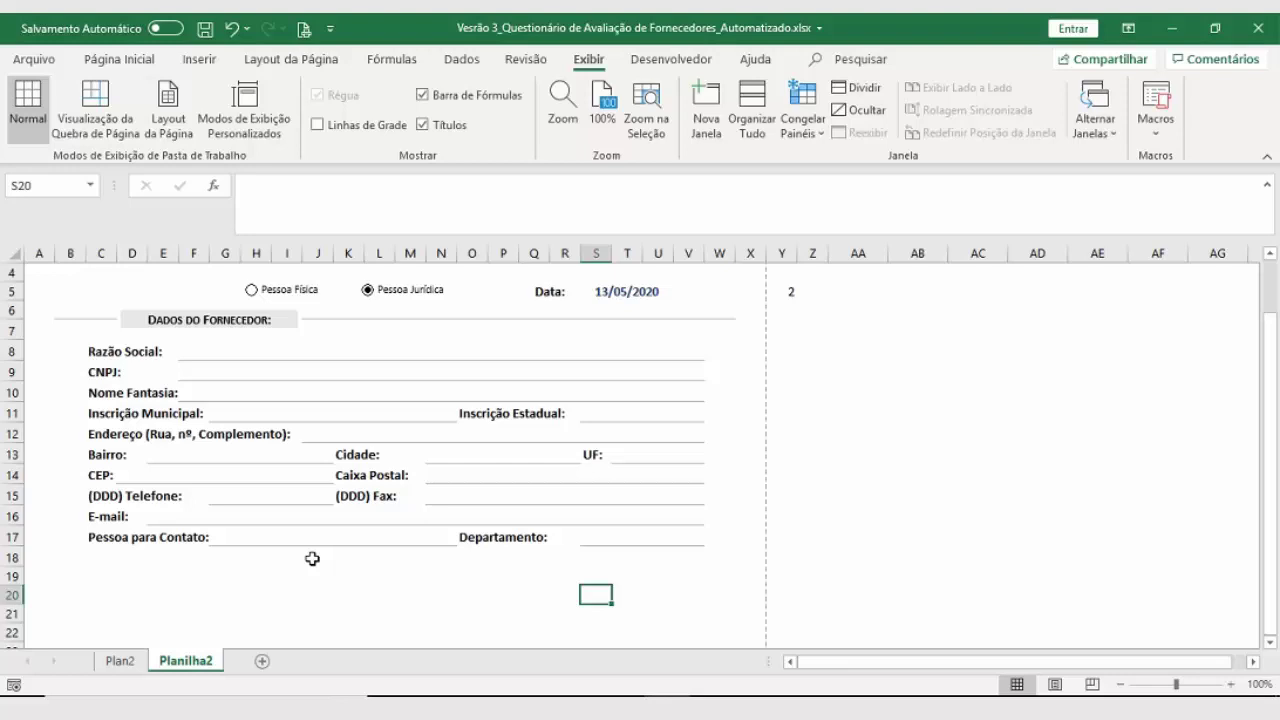
drag(356, 452, 355, 500)
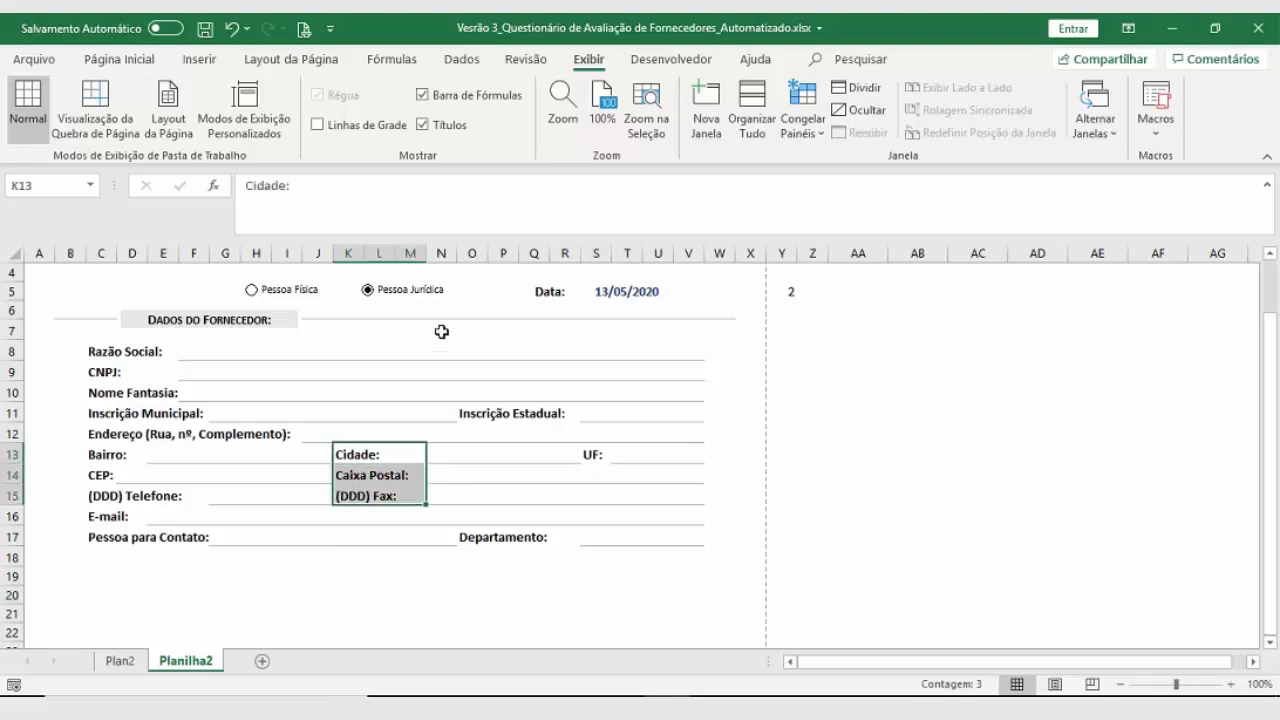
click(119, 59)
click(373, 124)
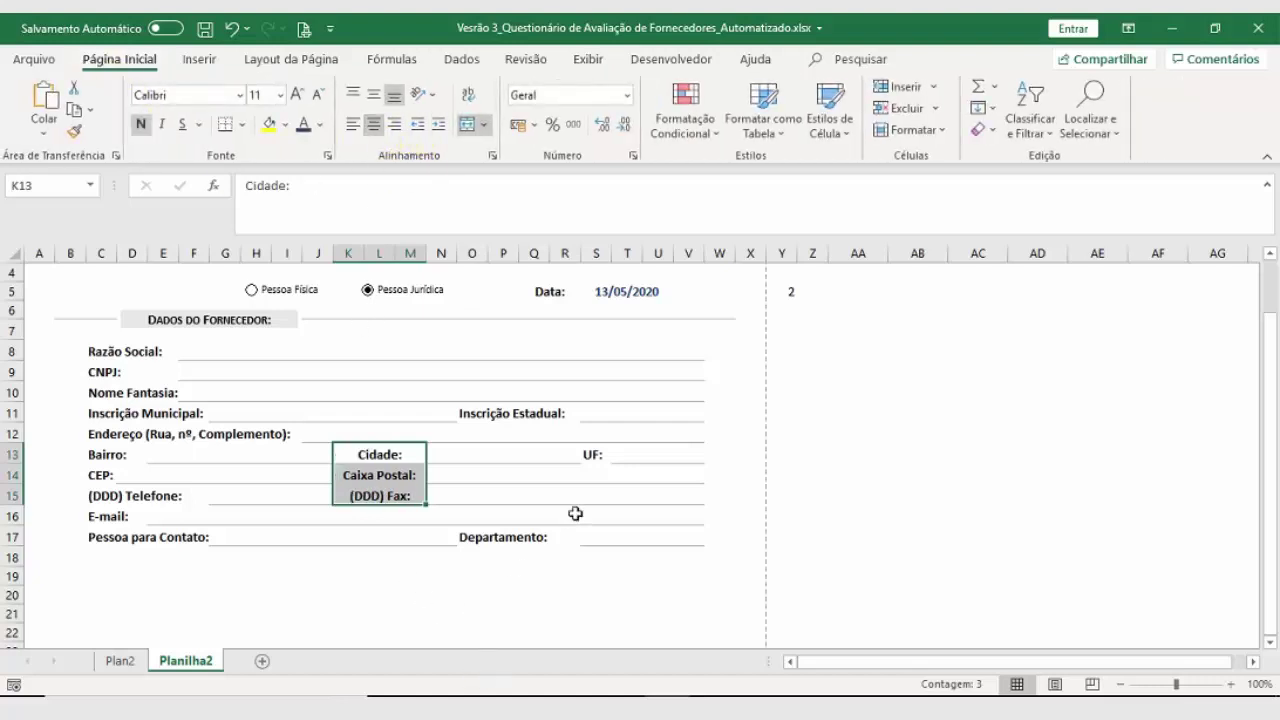
Step: Center the "UF:", "Departamento:" and "Inscrição Estadual:" labels horizontally in their cells
click(595, 454)
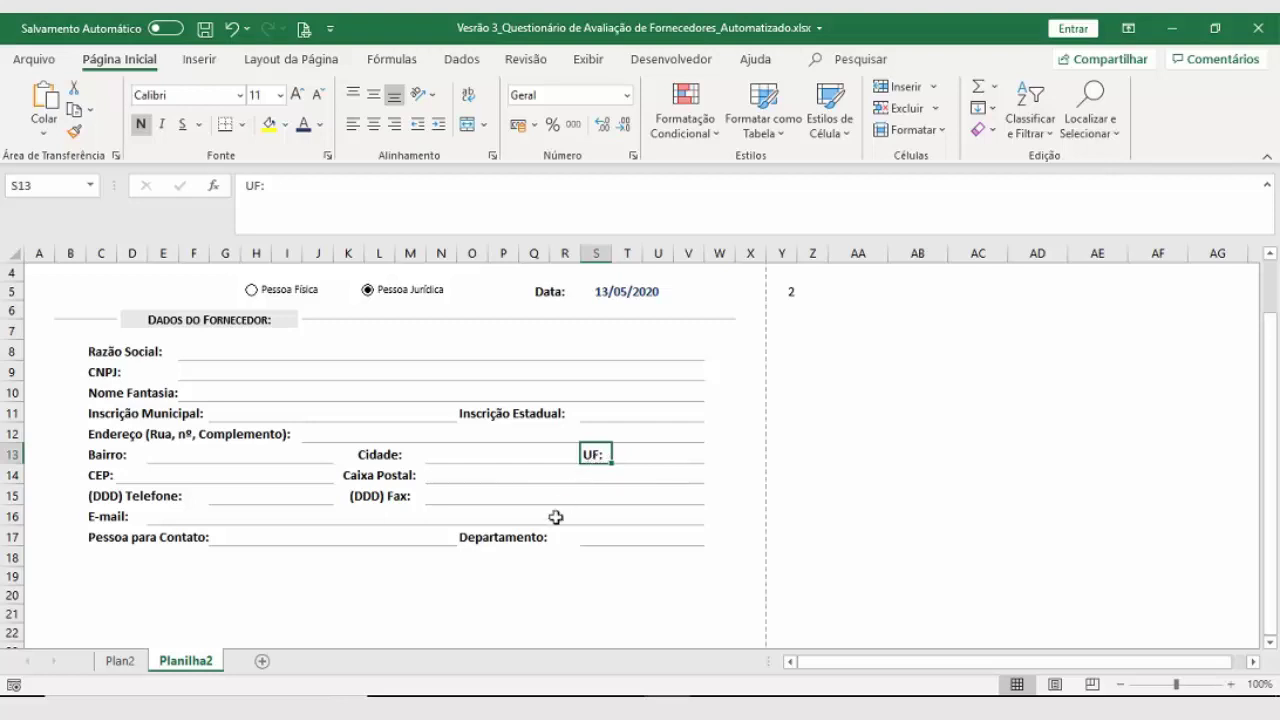
ctrl+click(533, 541)
ctrl+click(530, 414)
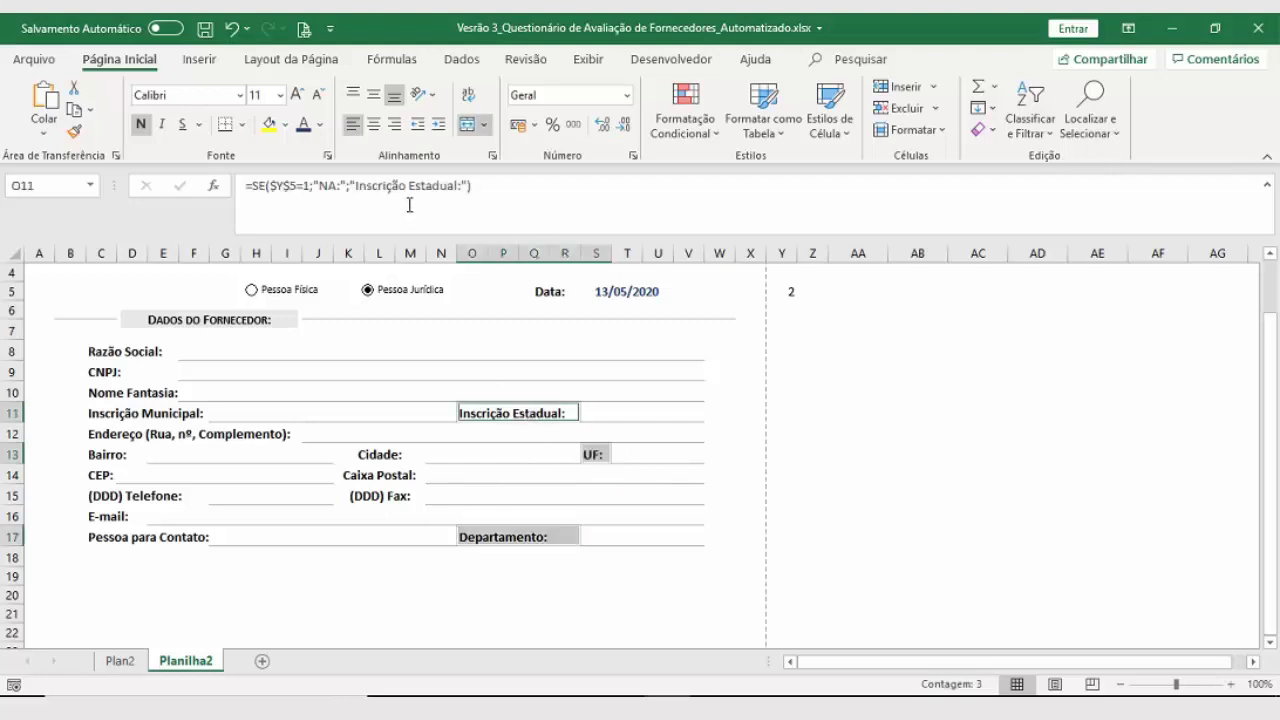
click(373, 124)
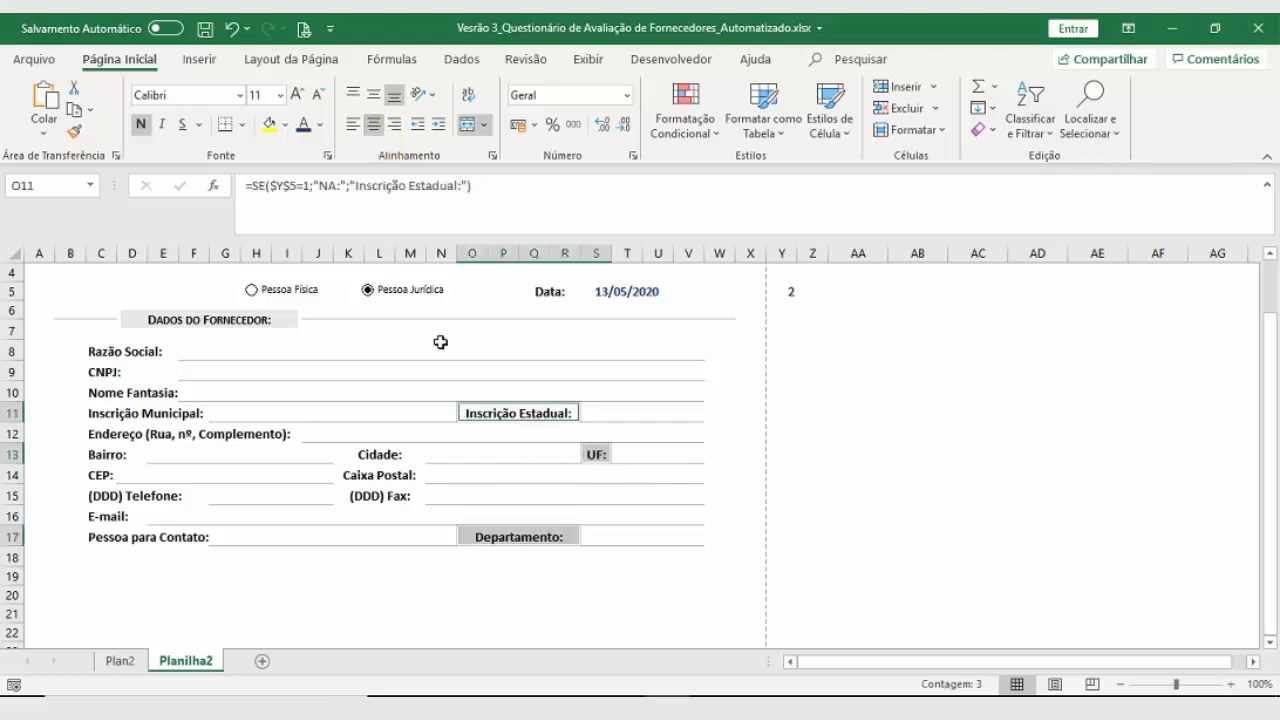
click(462, 592)
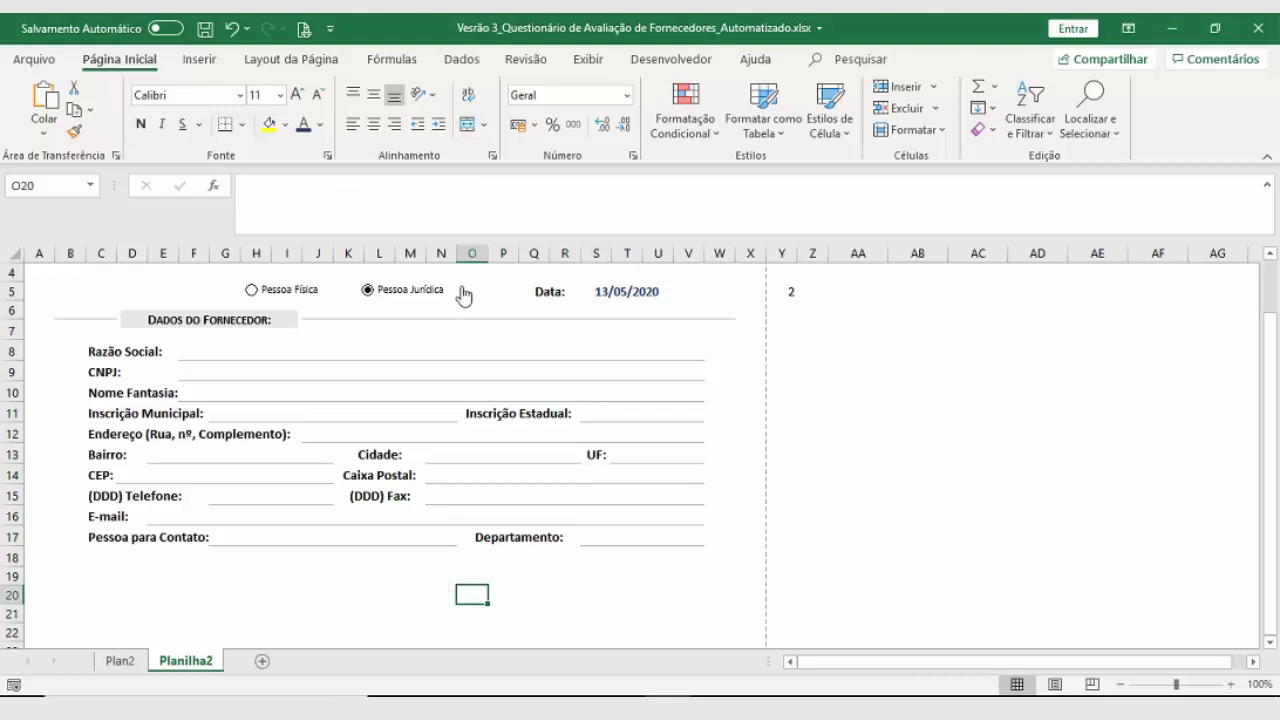
Step: Show the gridlines on Planilha2 again and save the questionnaire workbook
click(588, 59)
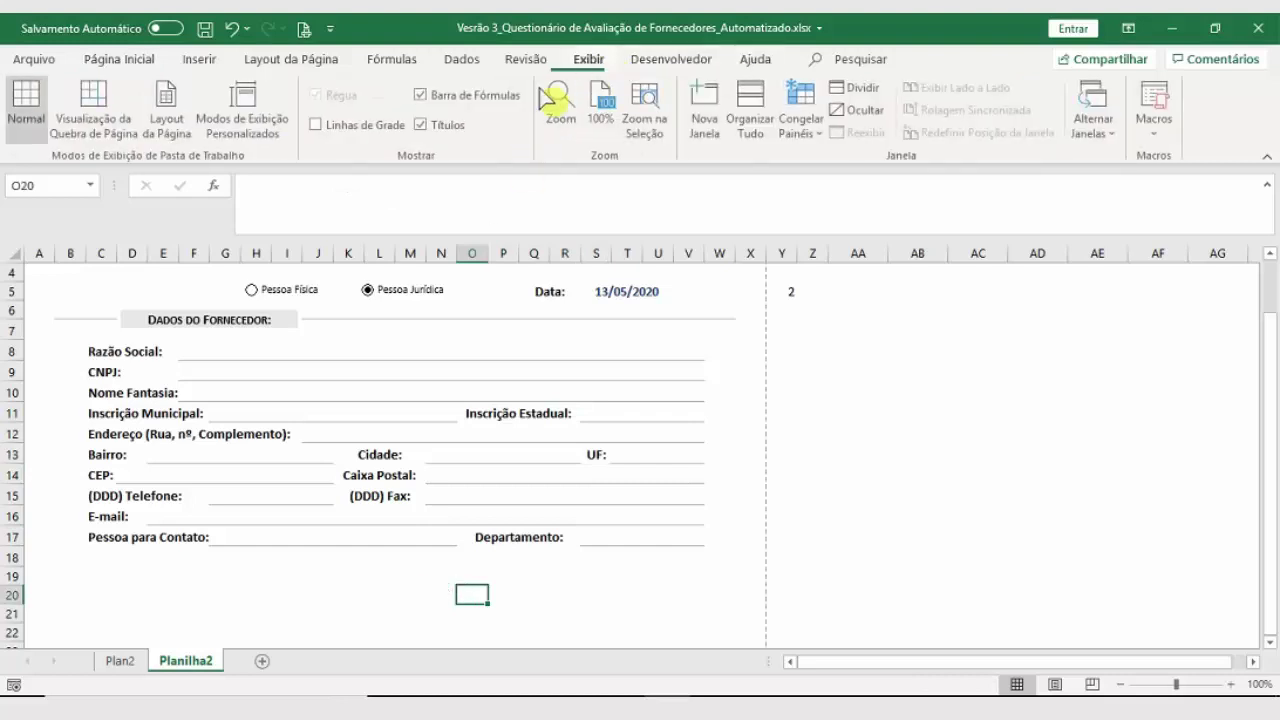
click(317, 125)
click(317, 594)
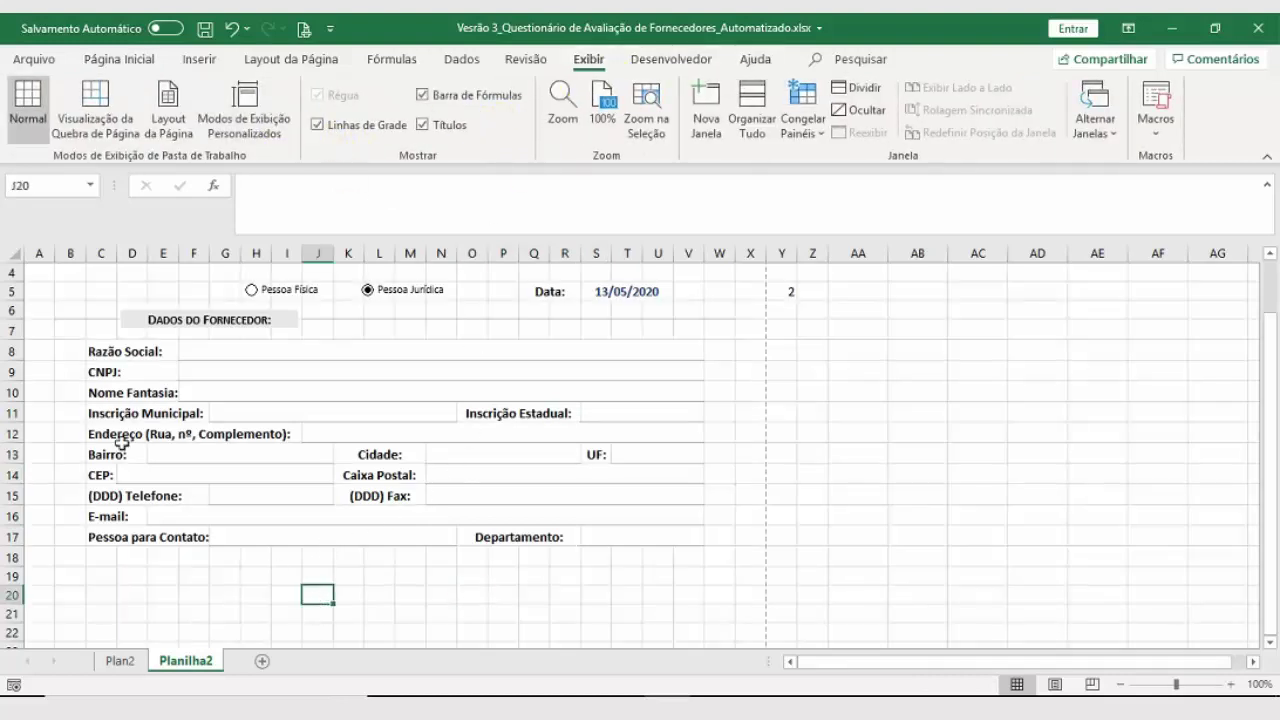
click(204, 29)
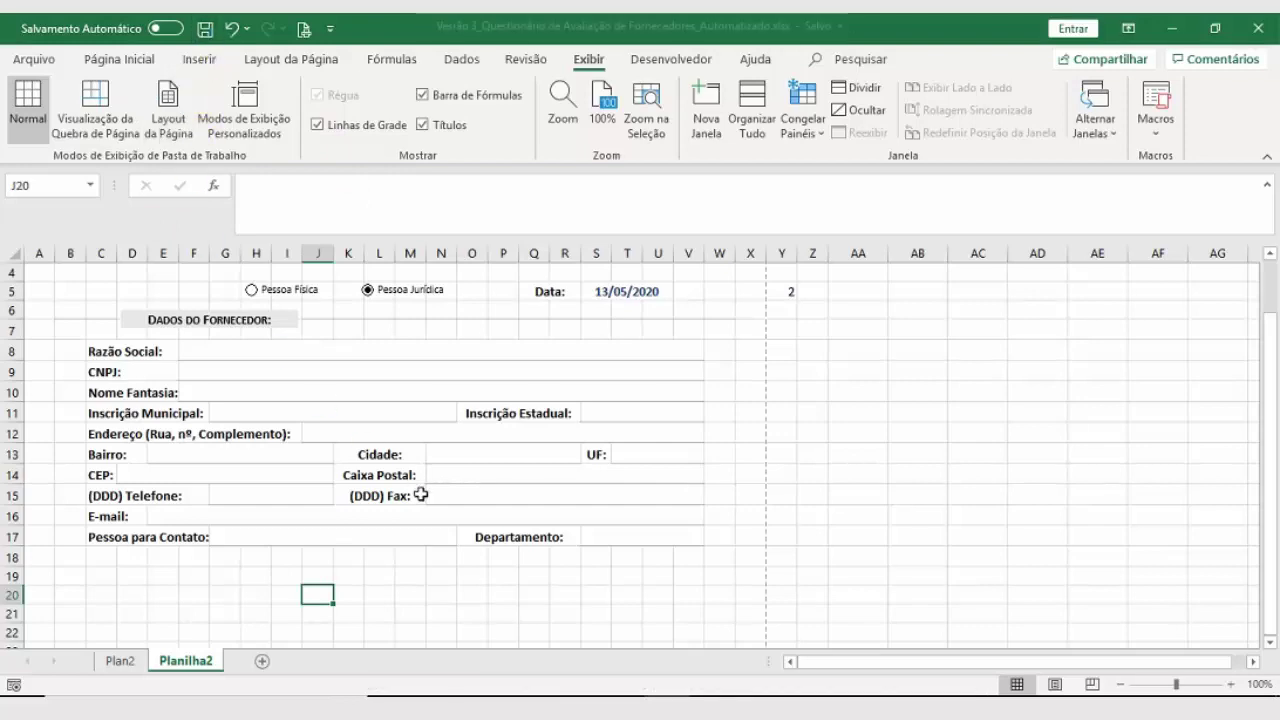
click(120, 661)
click(172, 663)
scroll(152, 494, up, 1)
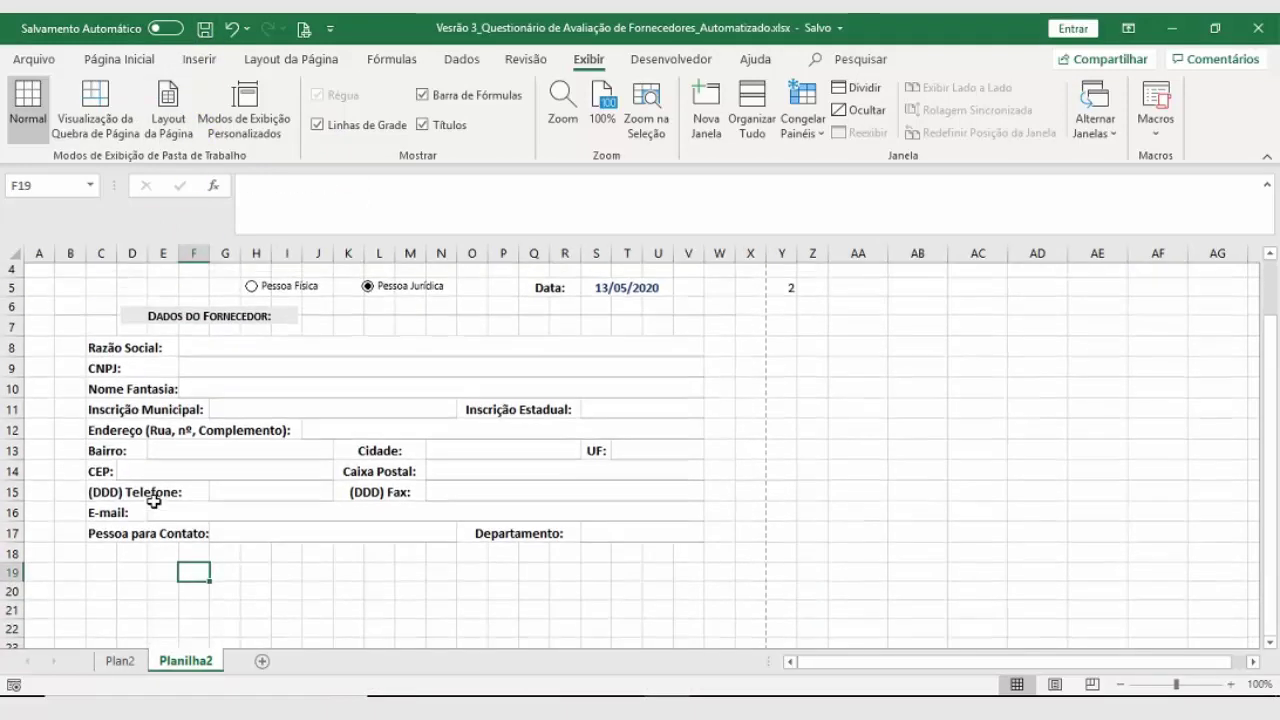
click(68, 327)
click(105, 327)
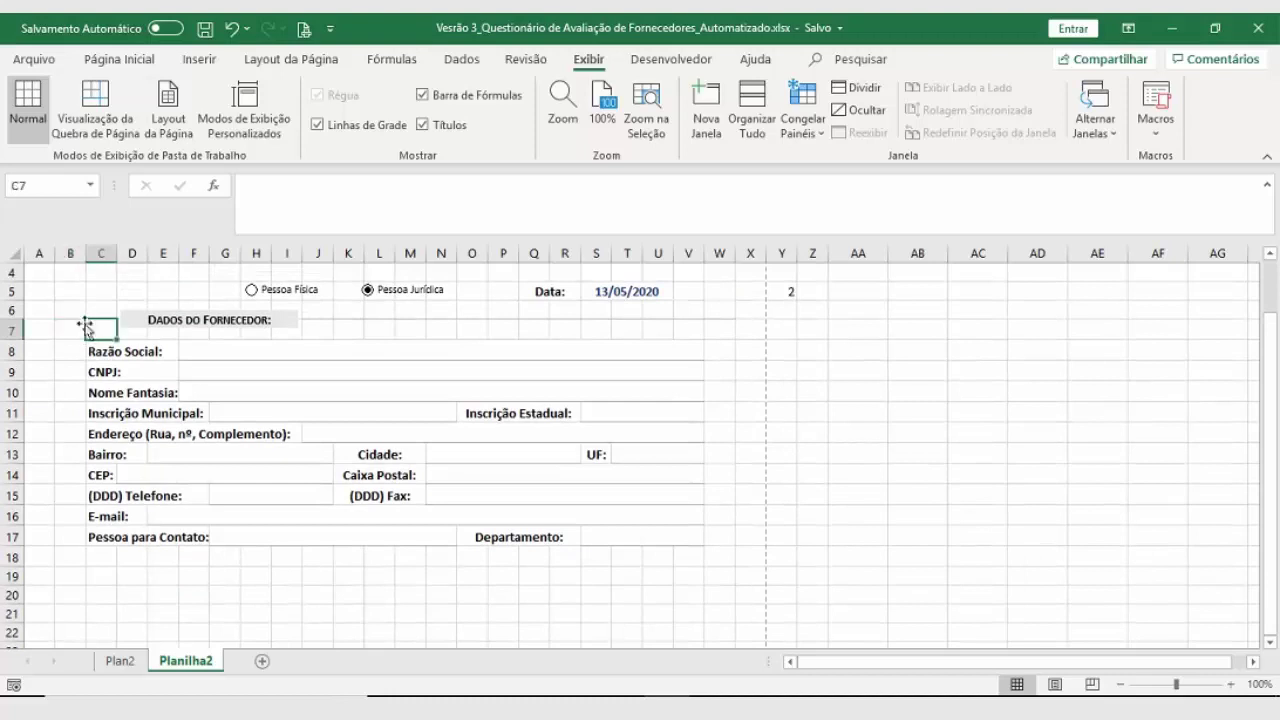
click(70, 327)
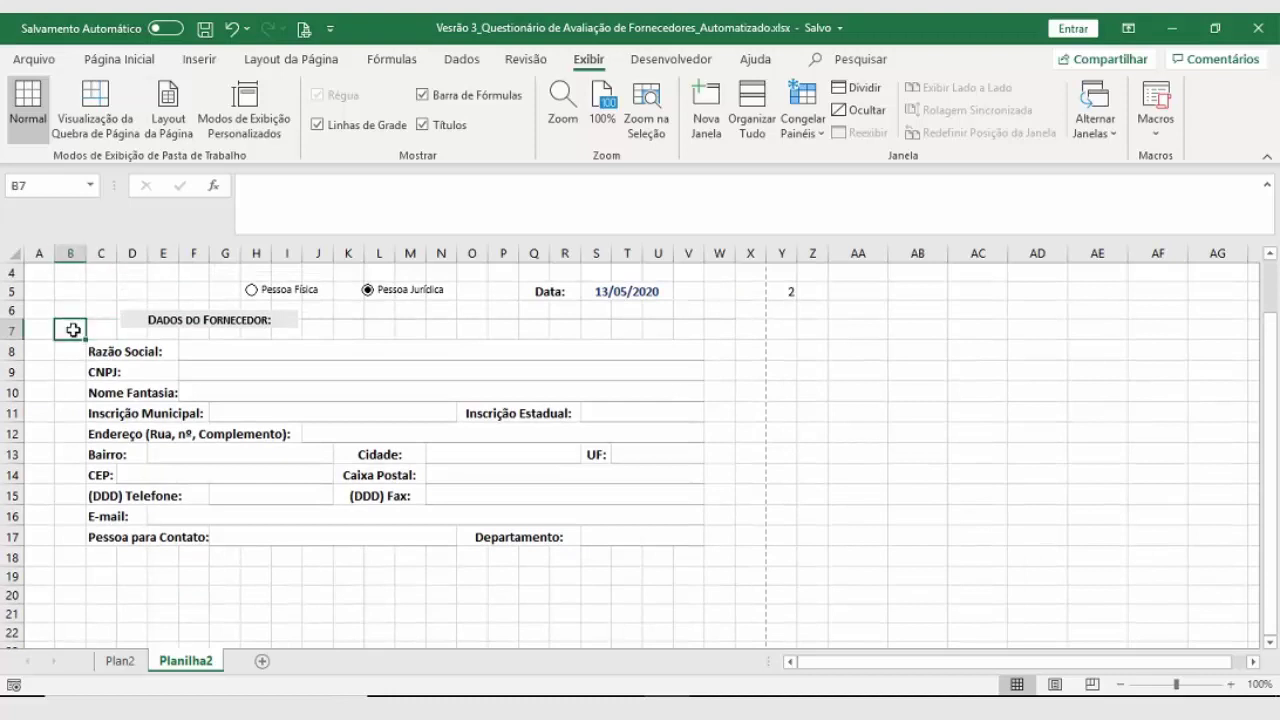
Step: Apply thin gray left, right and bottom outline borders to the supplier data block B7:W18
drag(73, 330, 713, 559)
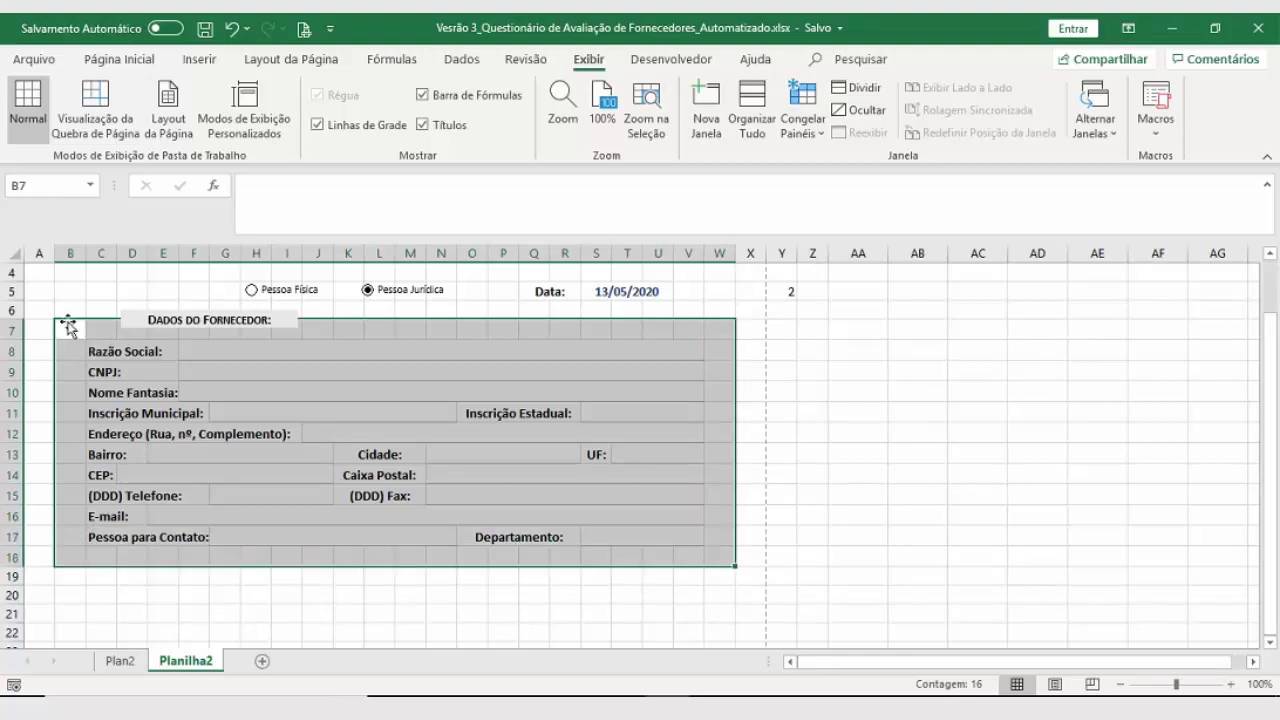
right_click(713, 328)
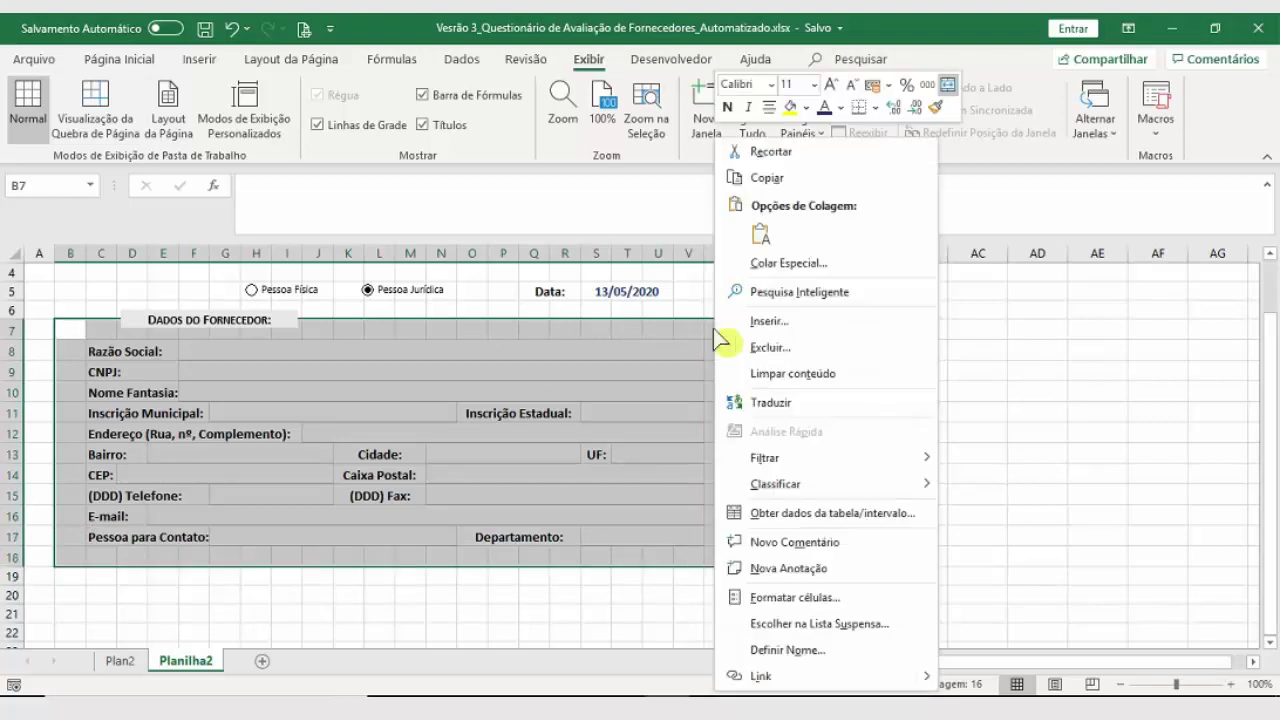
click(797, 600)
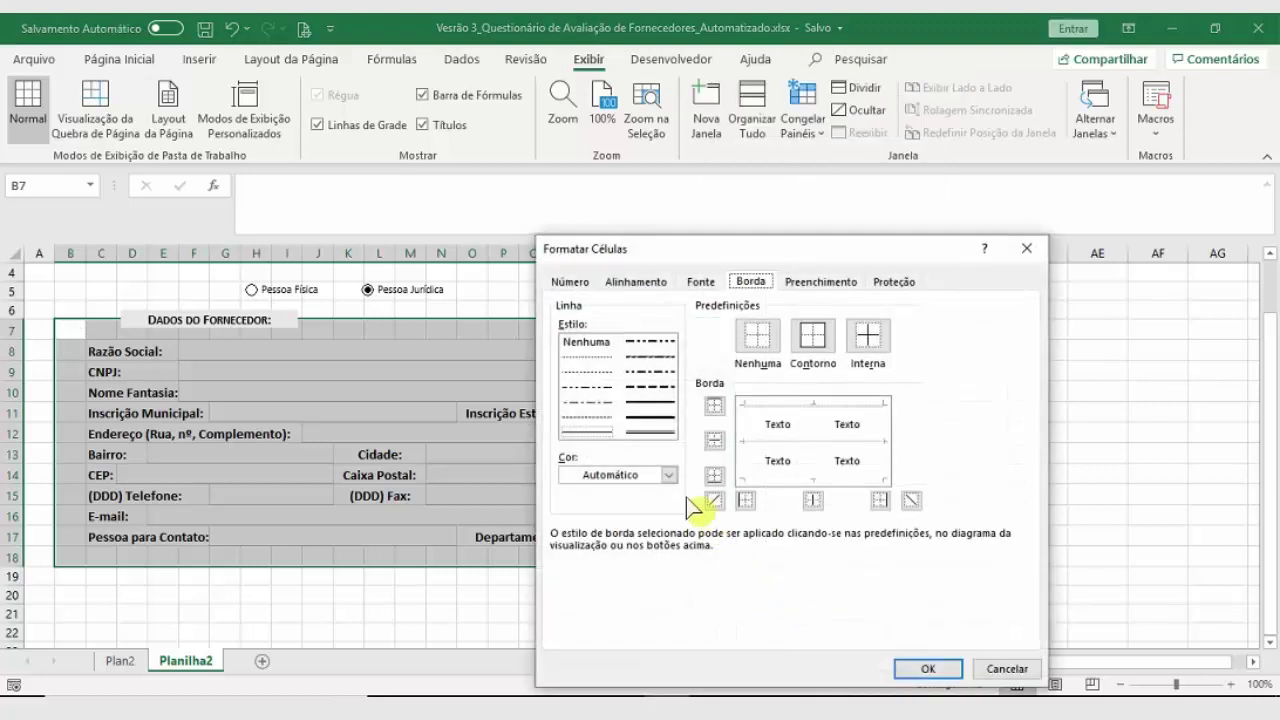
click(668, 475)
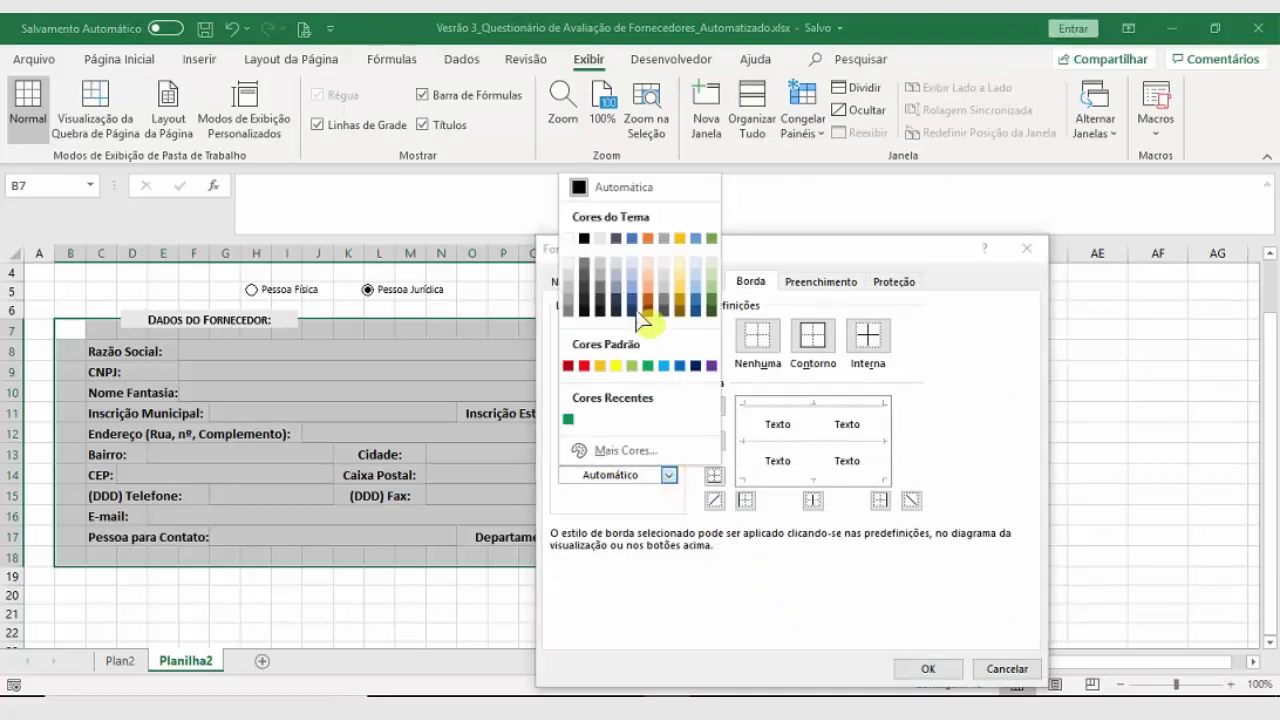
click(599, 272)
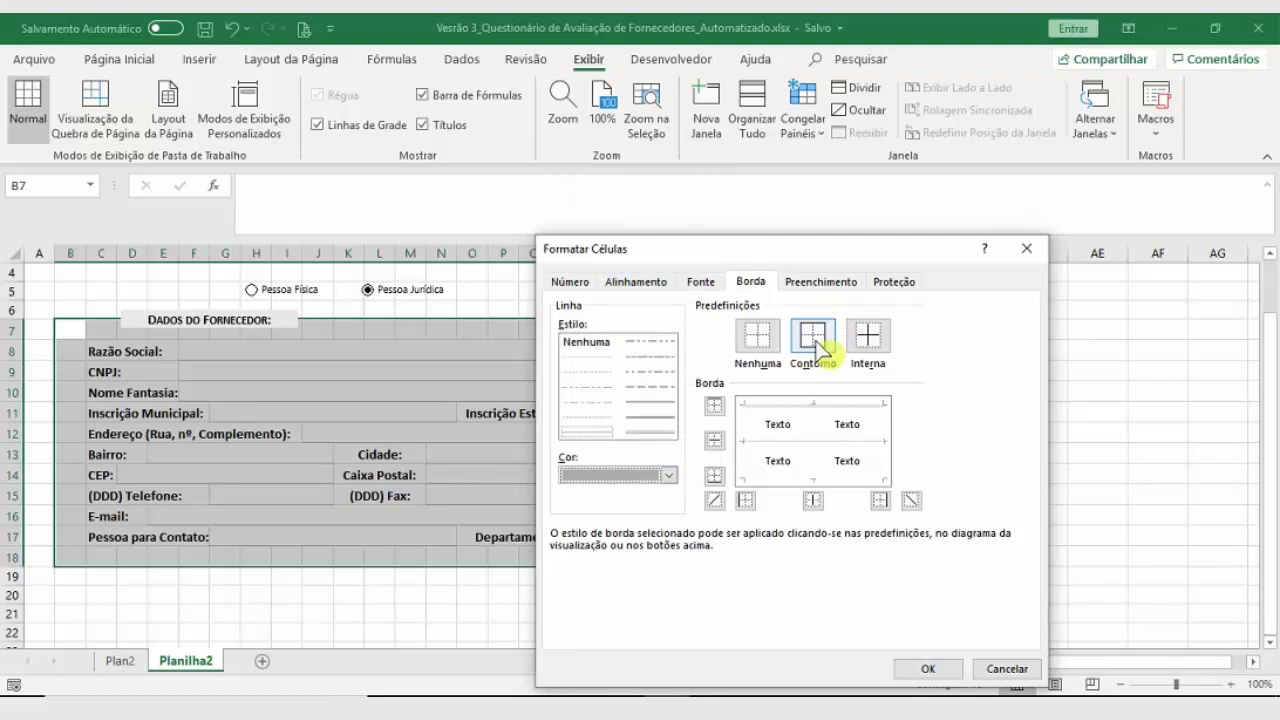
click(757, 338)
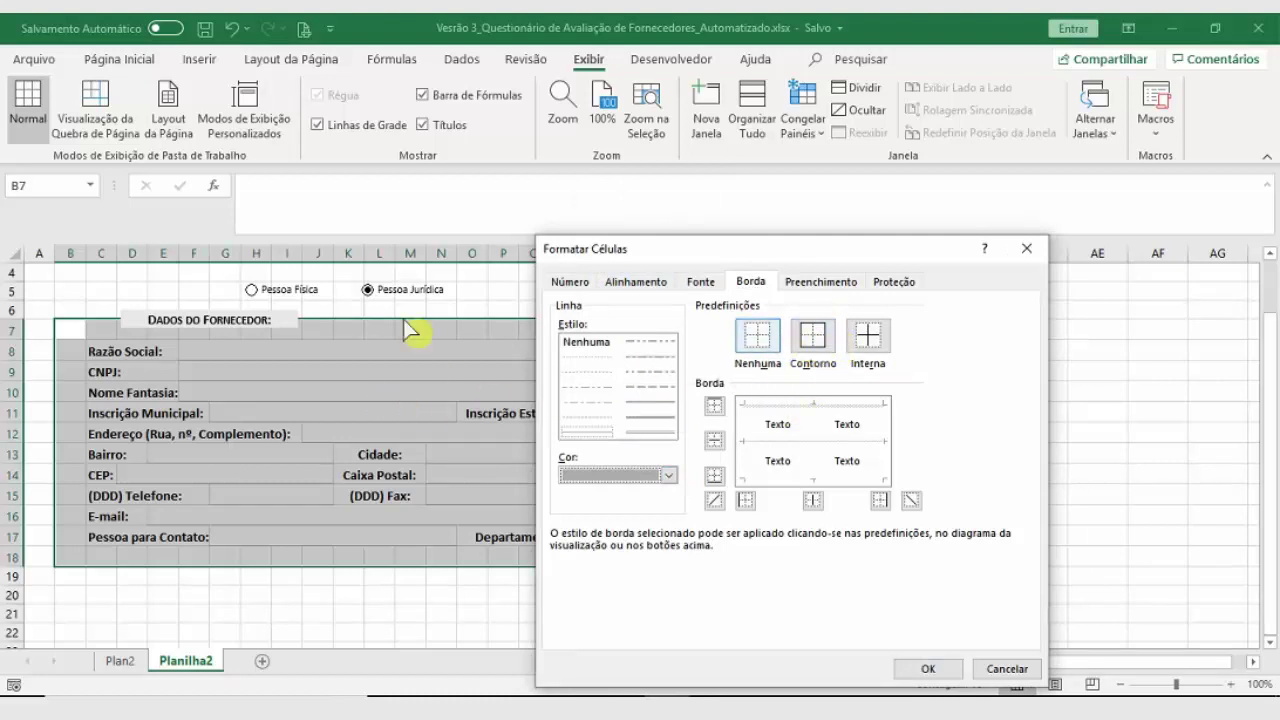
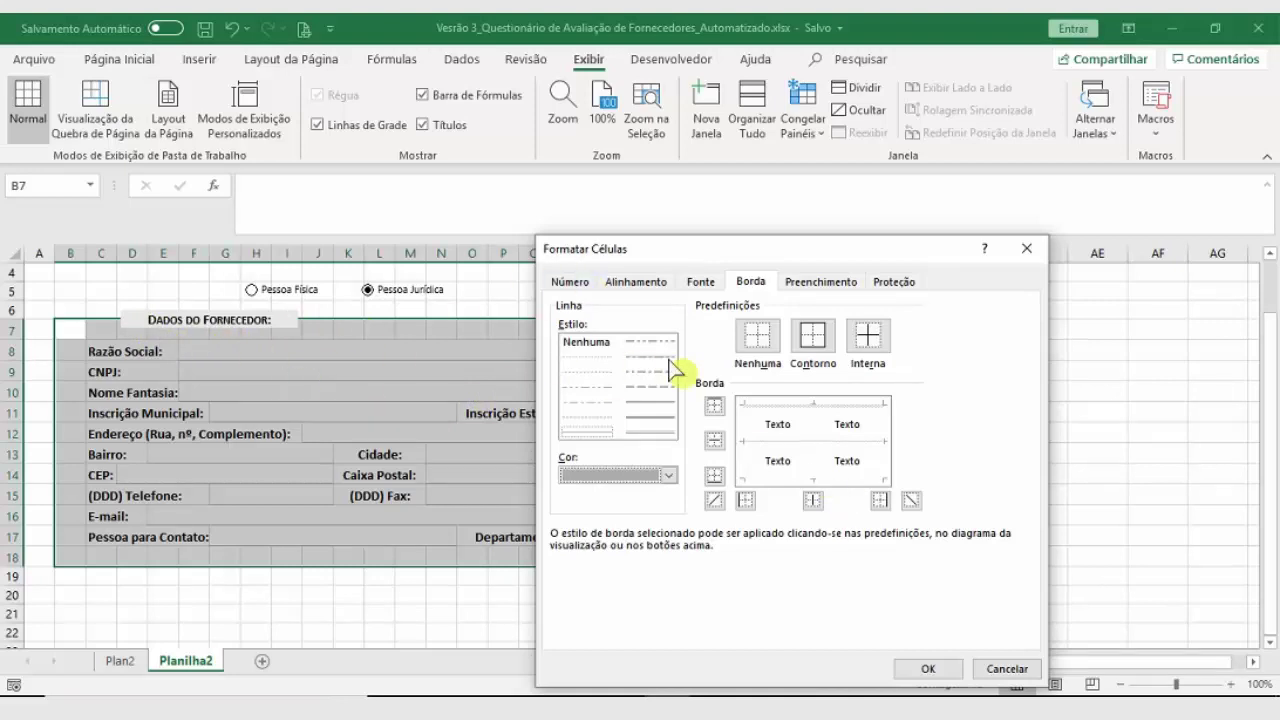
click(770, 482)
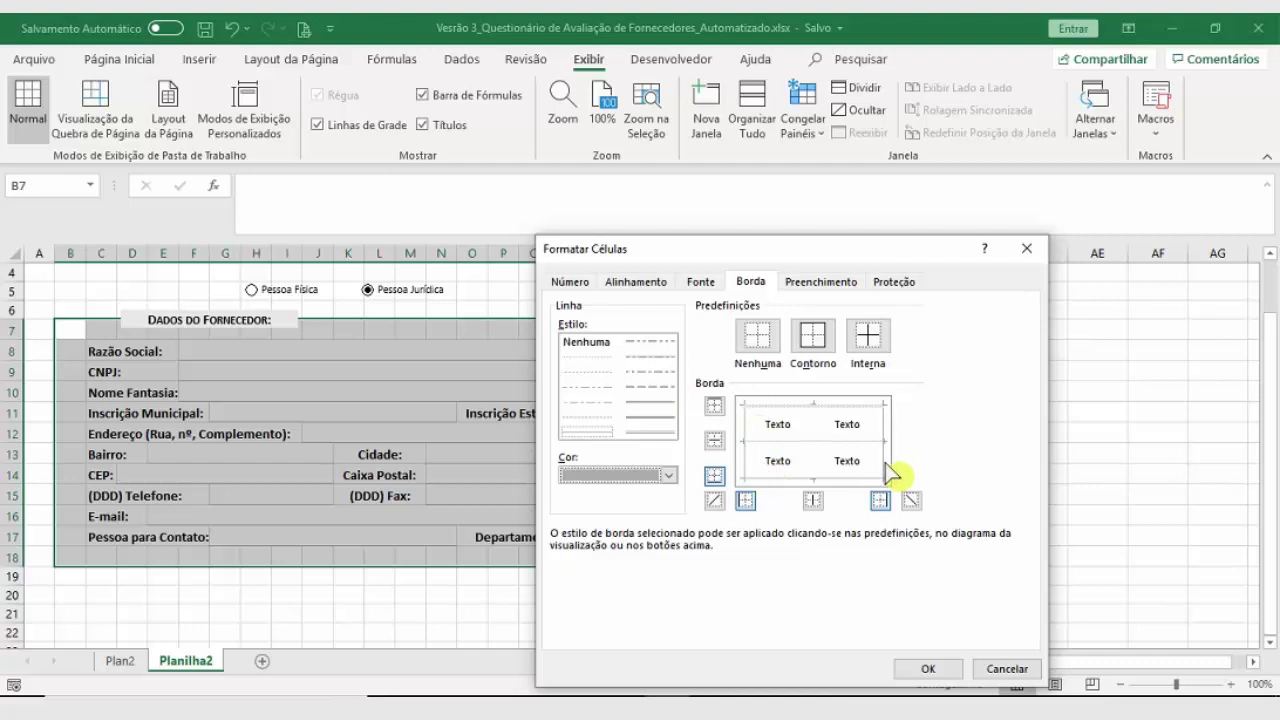
click(928, 669)
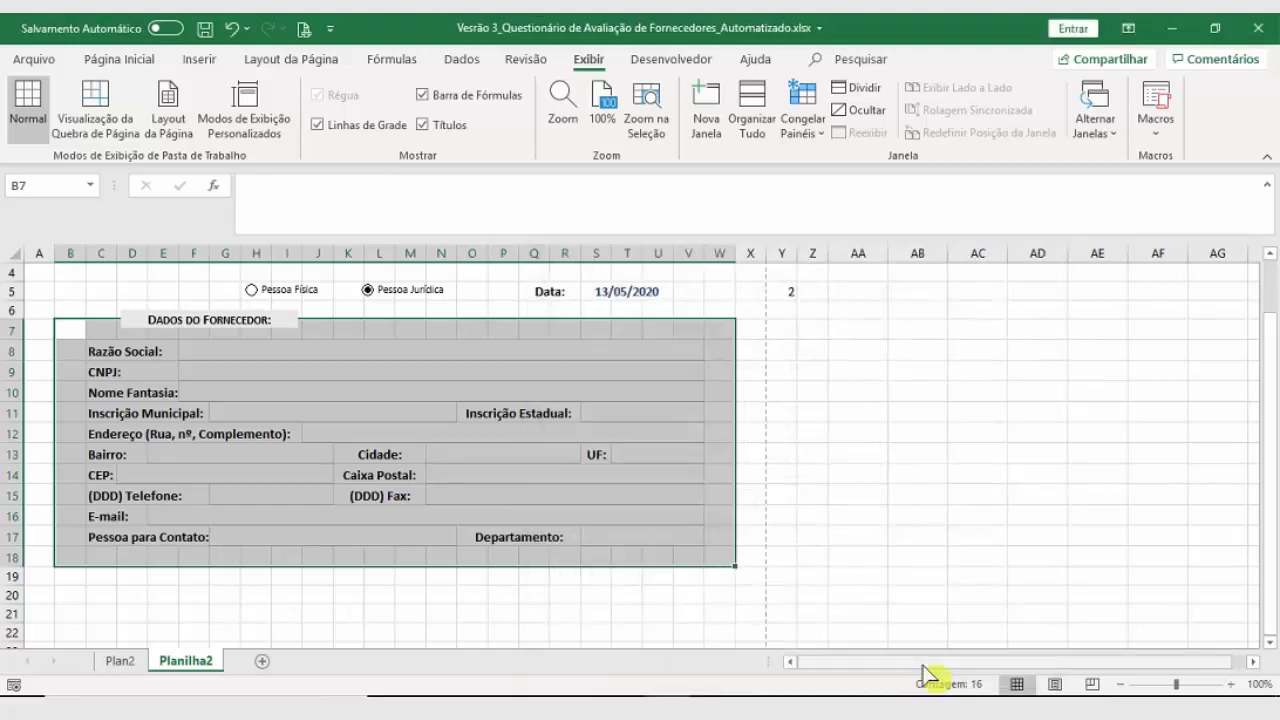
click(876, 512)
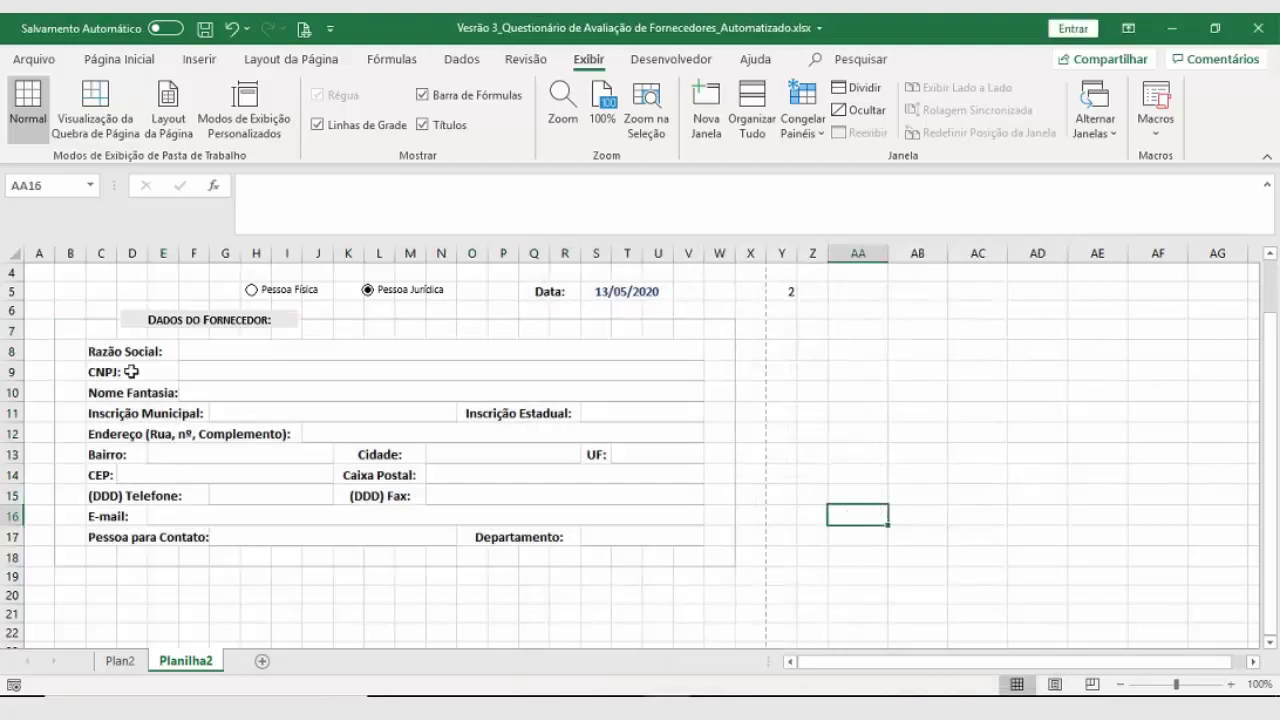
Step: Preview the framed supplier section without gridlines, restore them and save the workbook
click(318, 125)
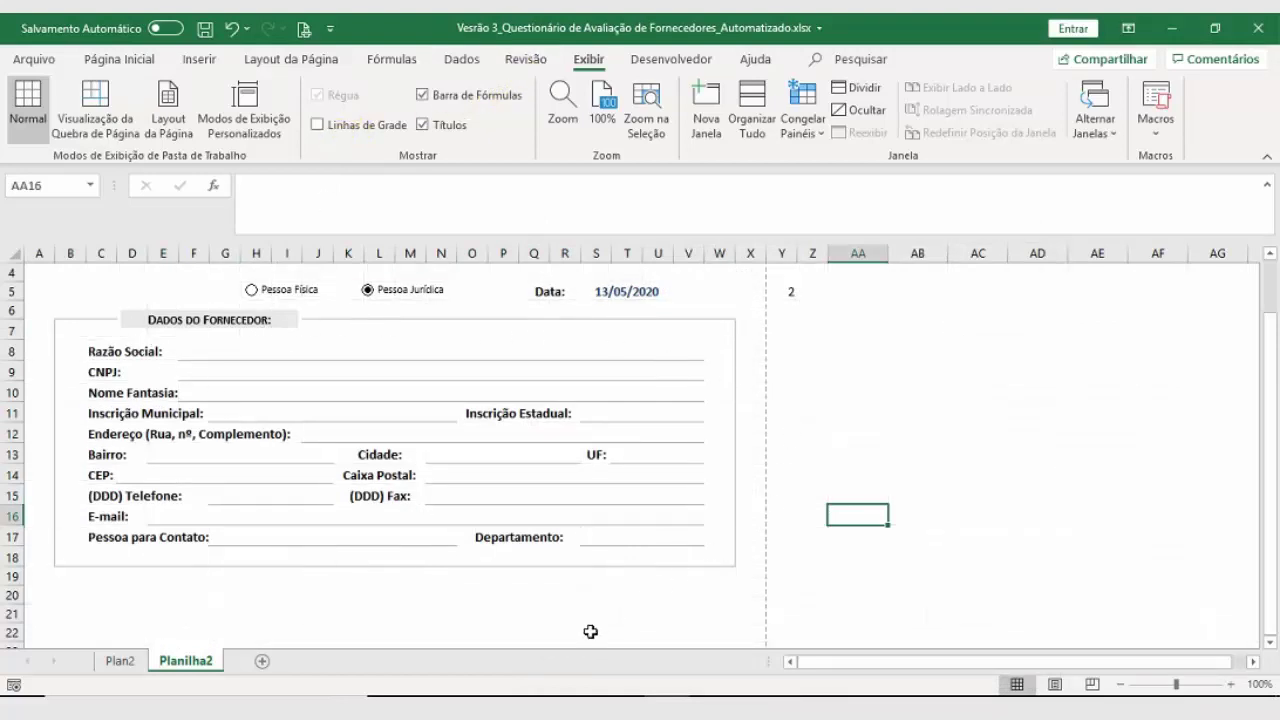
click(318, 125)
scroll(294, 491, down, 3)
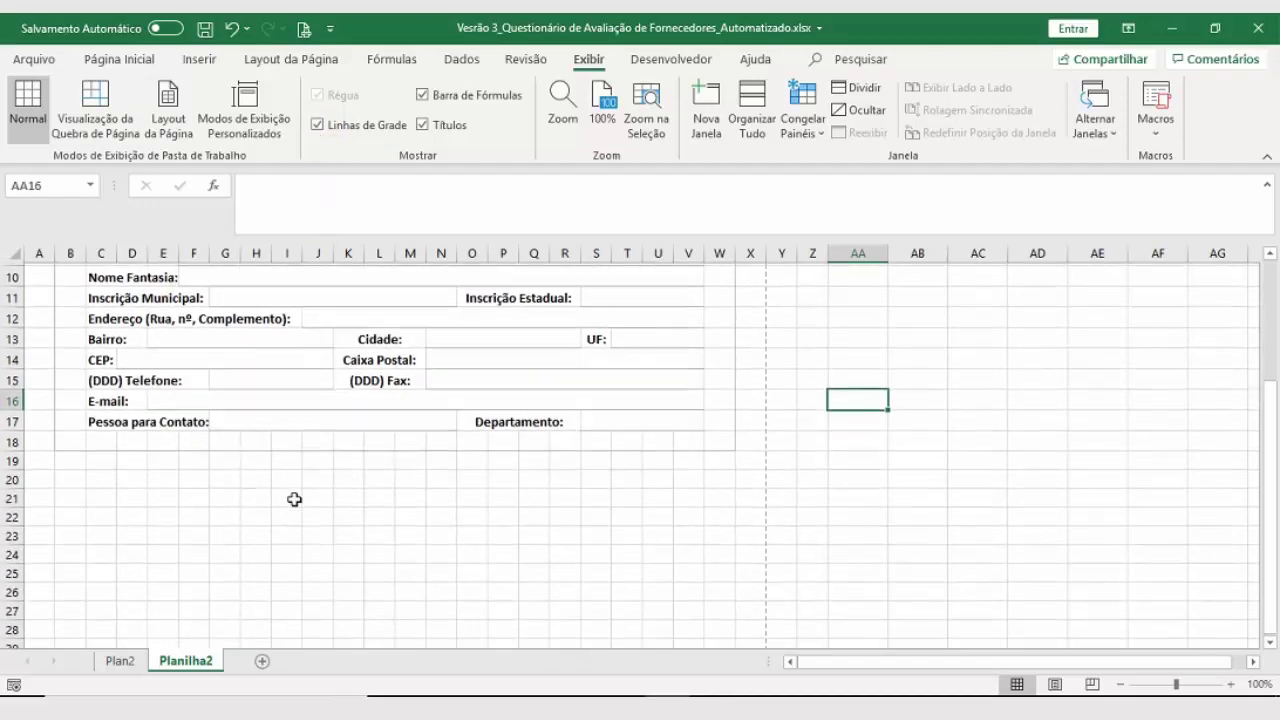
click(205, 28)
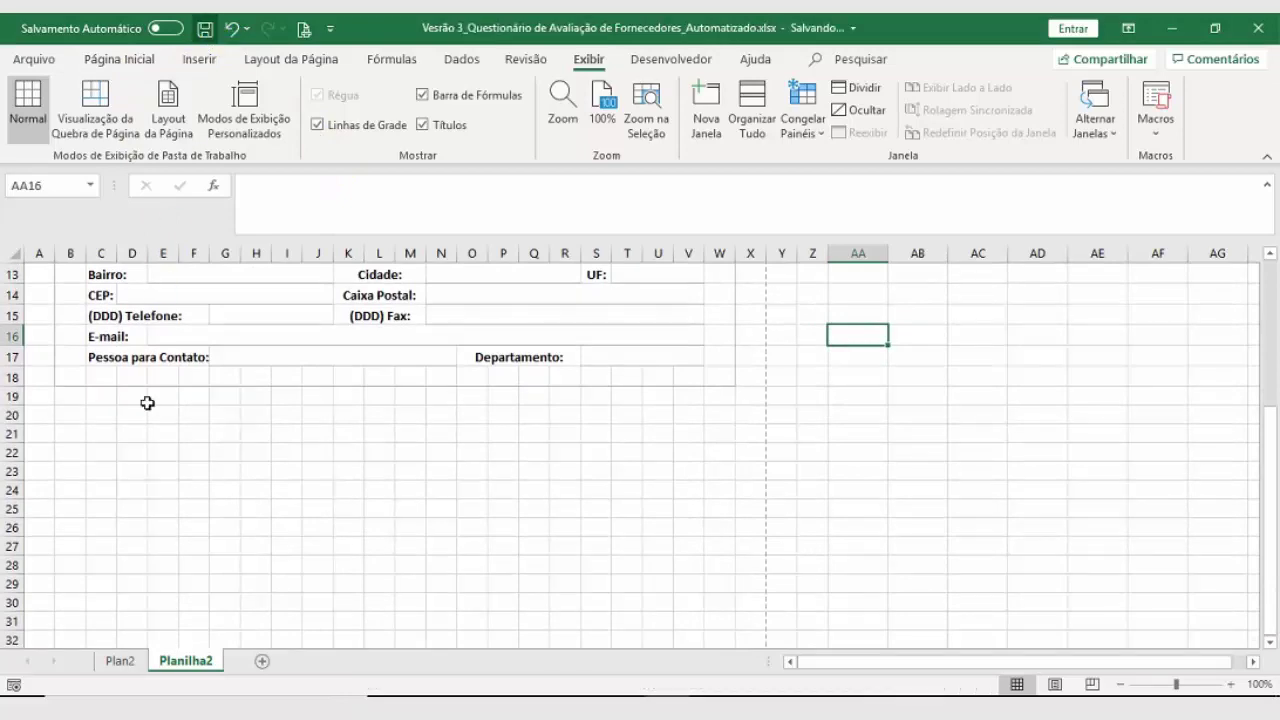
Step: Review the sections below the supplier data on Plan2 and compare them with the Planilha2 form
click(118, 659)
scroll(114, 618, down, 4)
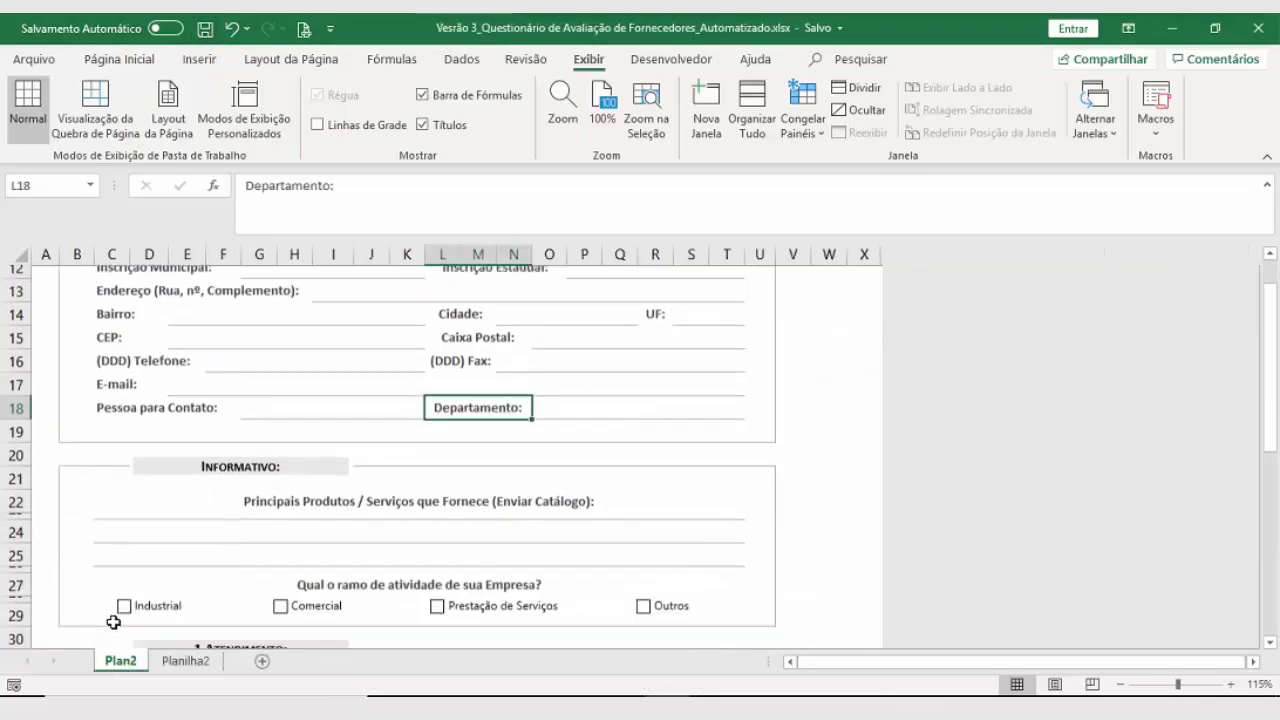
scroll(113, 622, down, 2)
scroll(113, 622, up, 5)
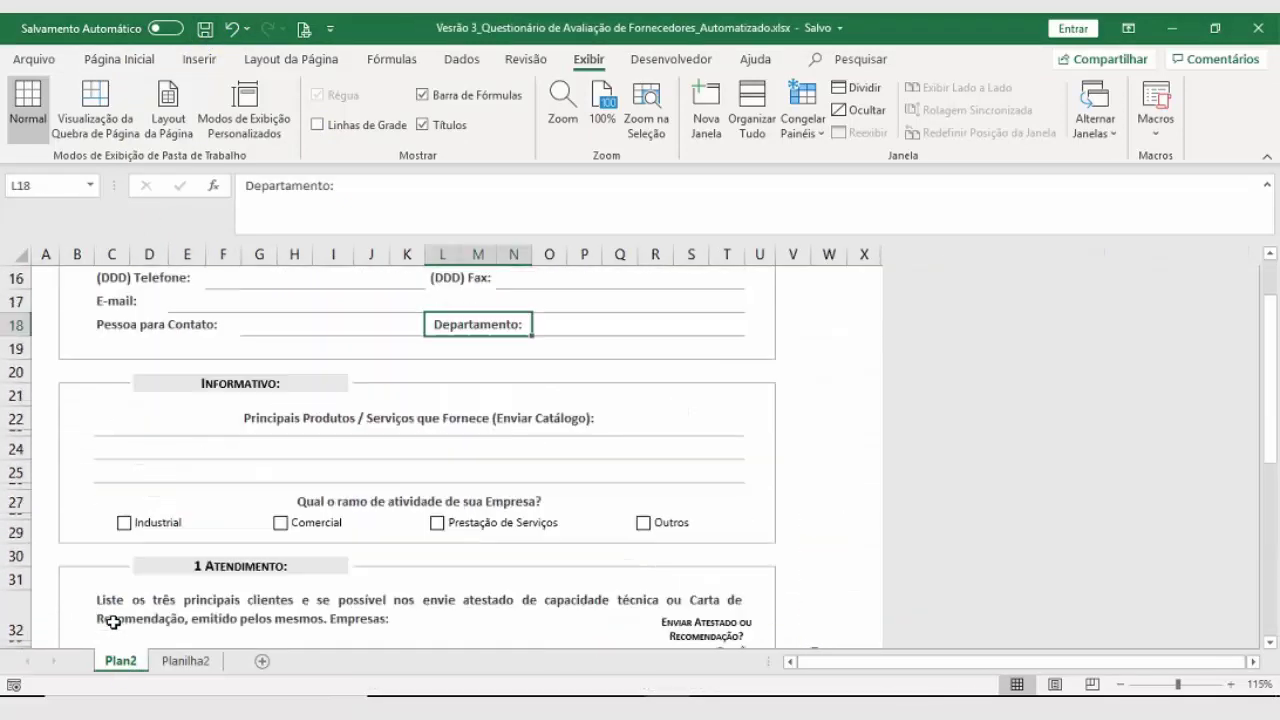
click(182, 660)
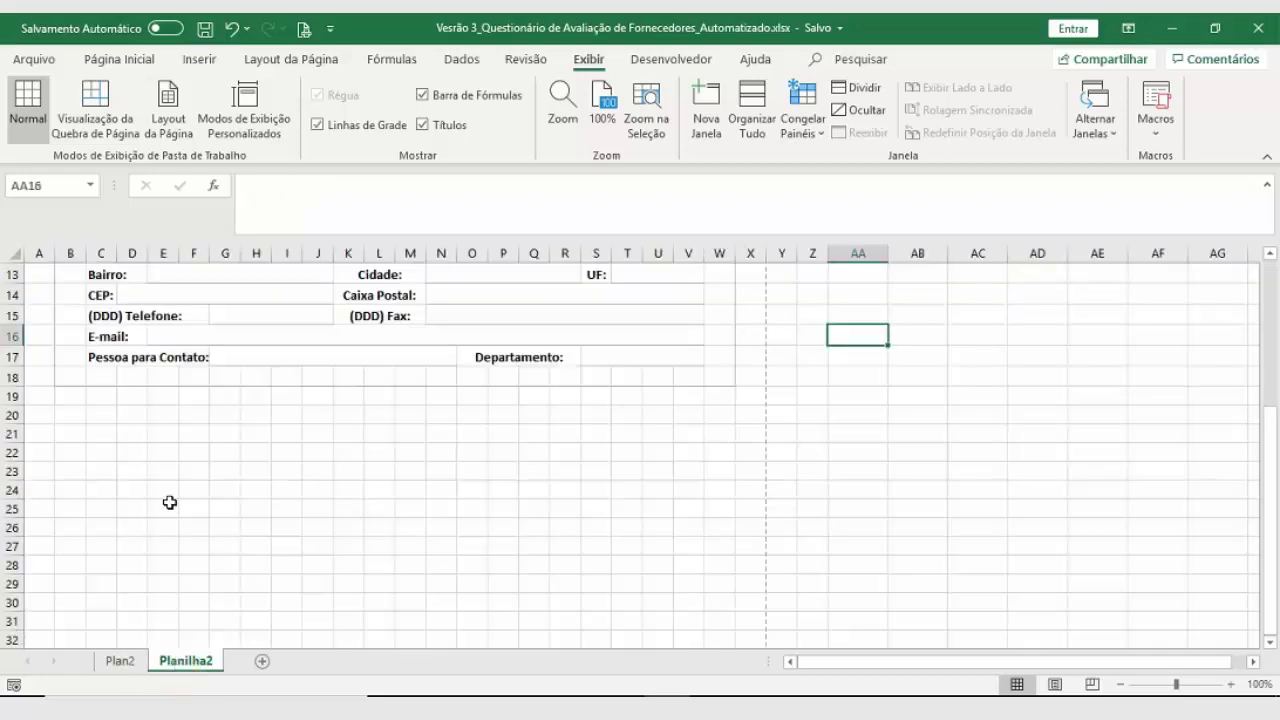
scroll(169, 502, up, 1)
scroll(169, 502, up, 4)
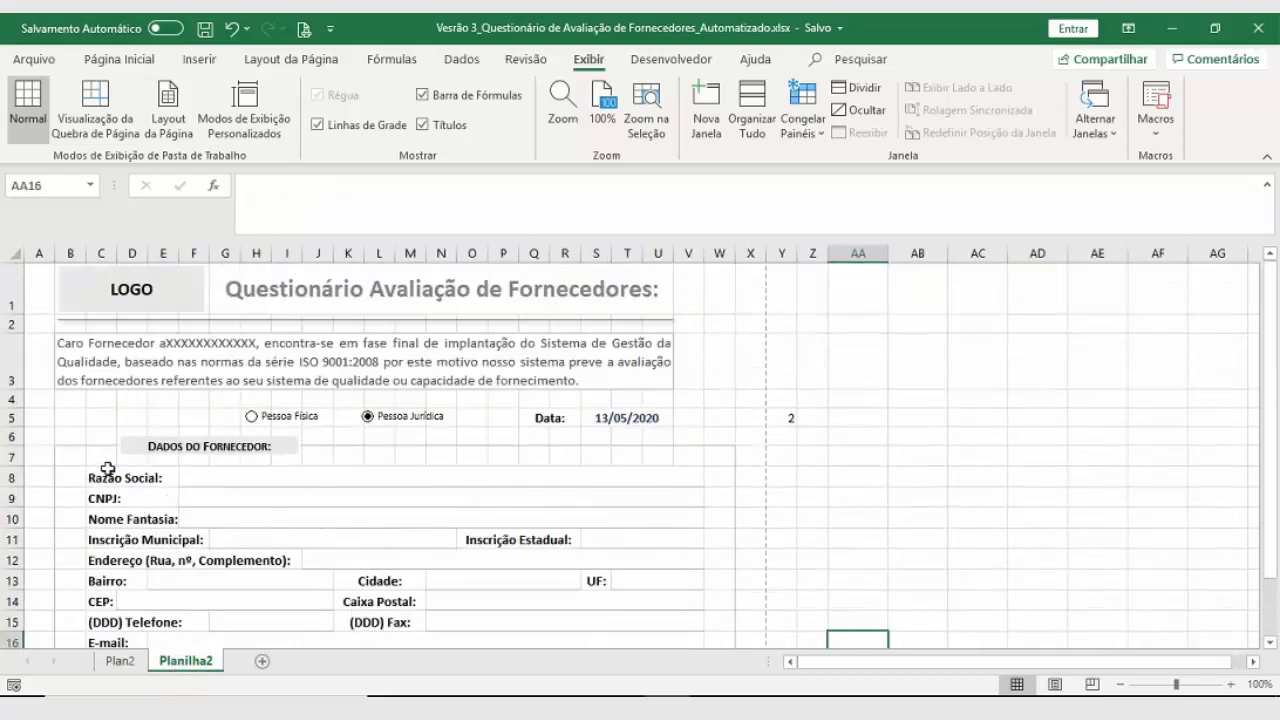
scroll(107, 469, down, 1)
Step: Set the font color of the supplier data range C8:V17 to dark gray
drag(106, 351, 110, 531)
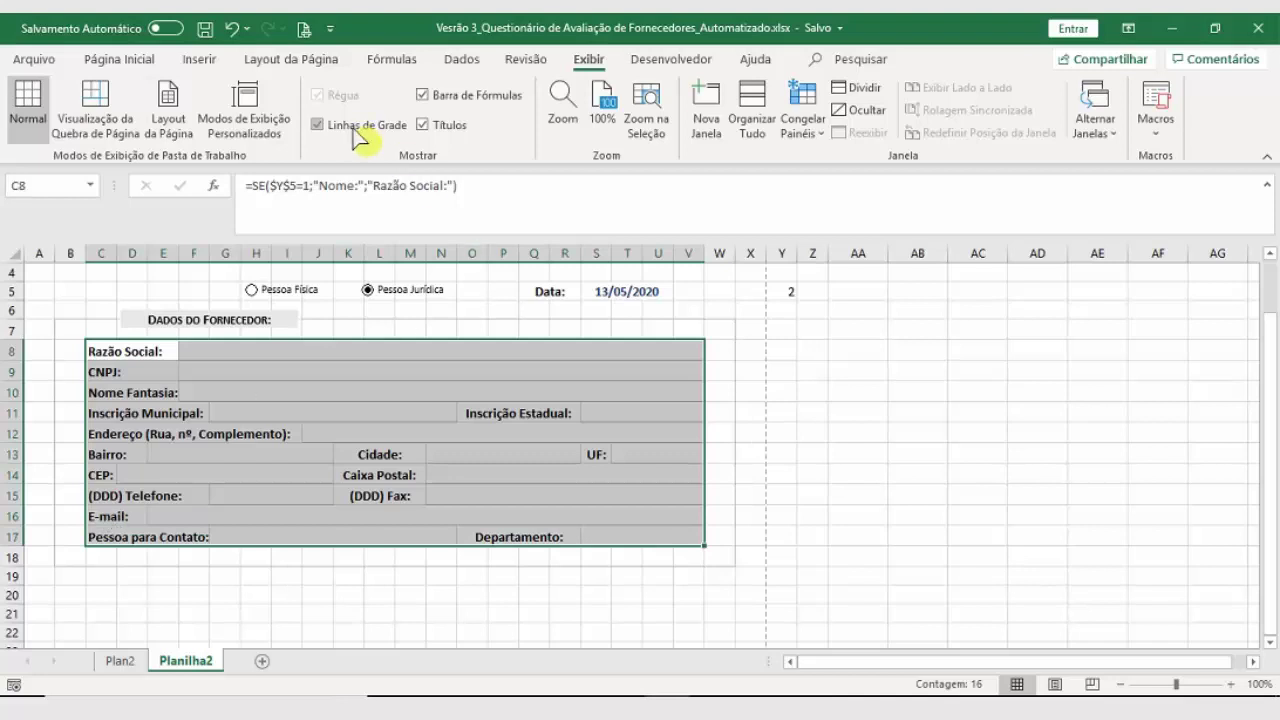
click(122, 60)
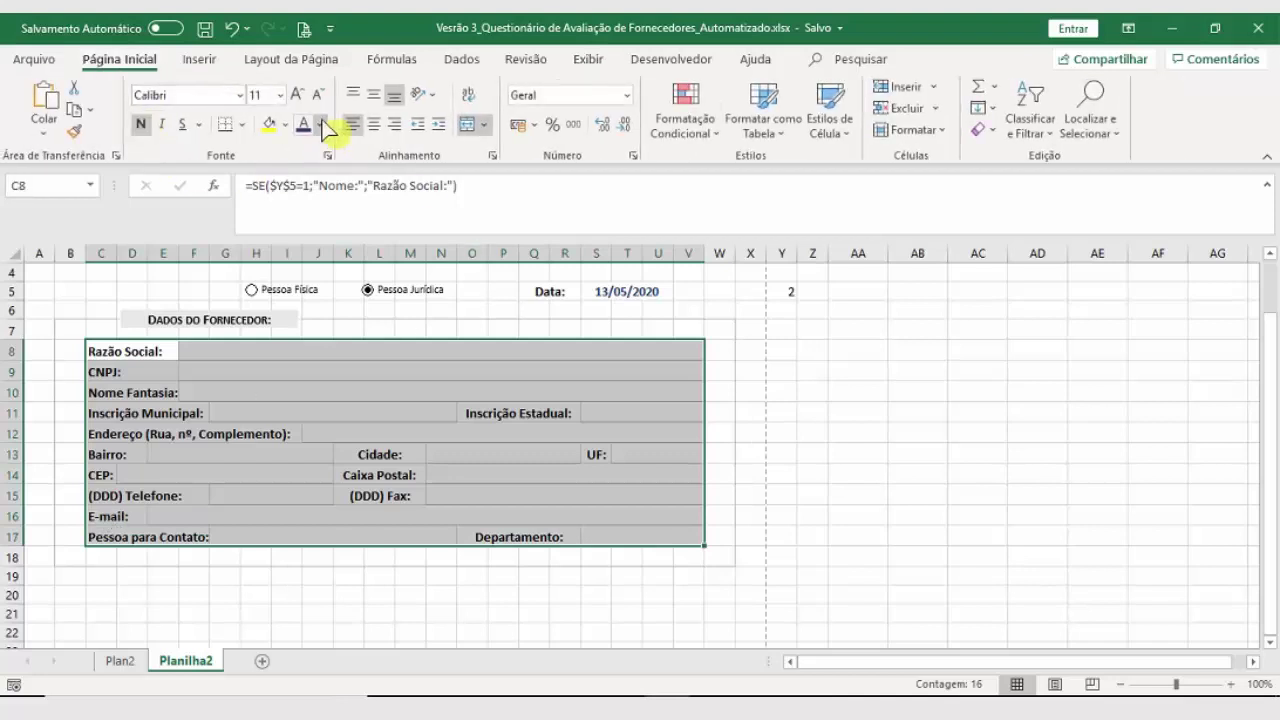
click(320, 124)
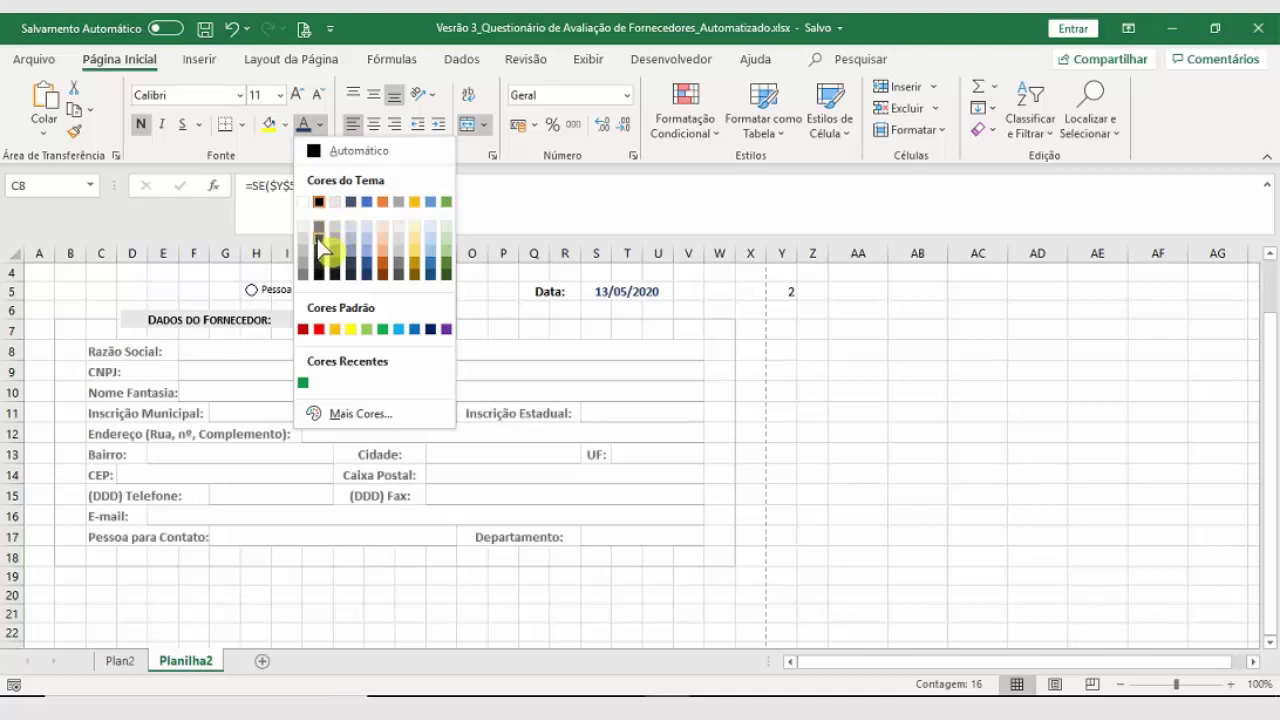
click(318, 245)
click(272, 592)
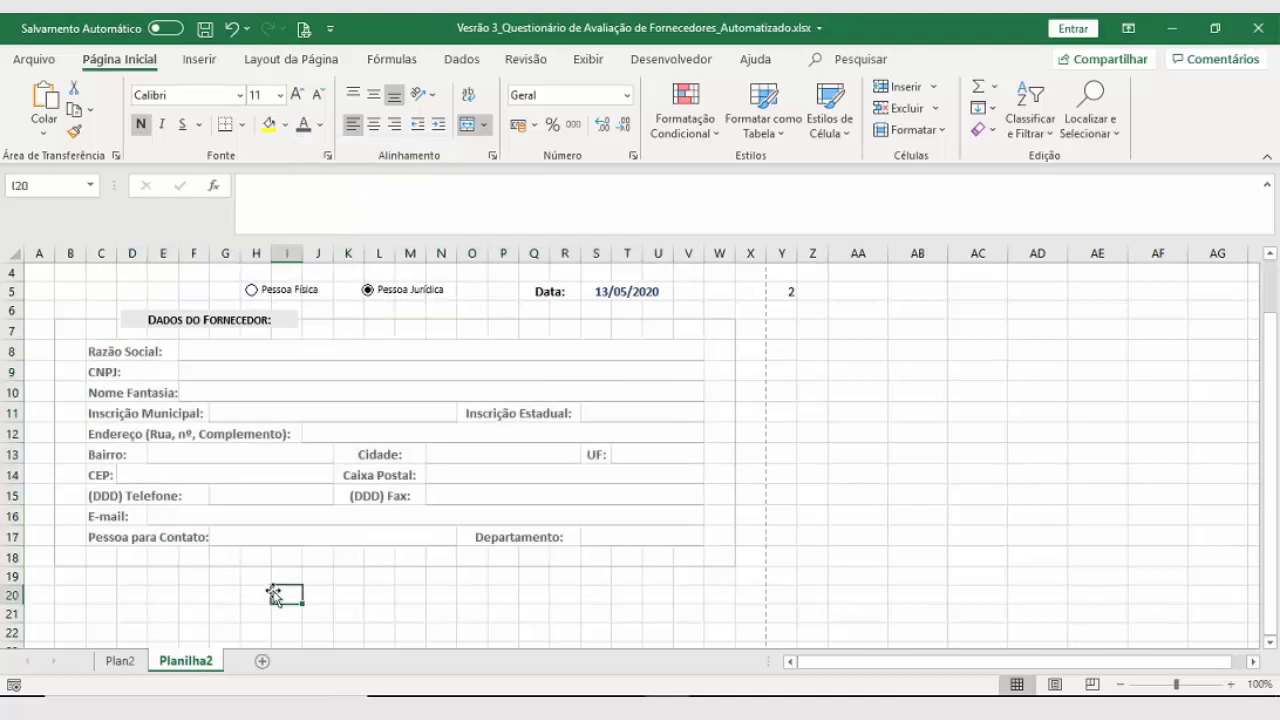
Step: Examine the layout of the "Informativo:" section on Plan2 and return to the supplier section on Planilha2
scroll(272, 590, down, 1)
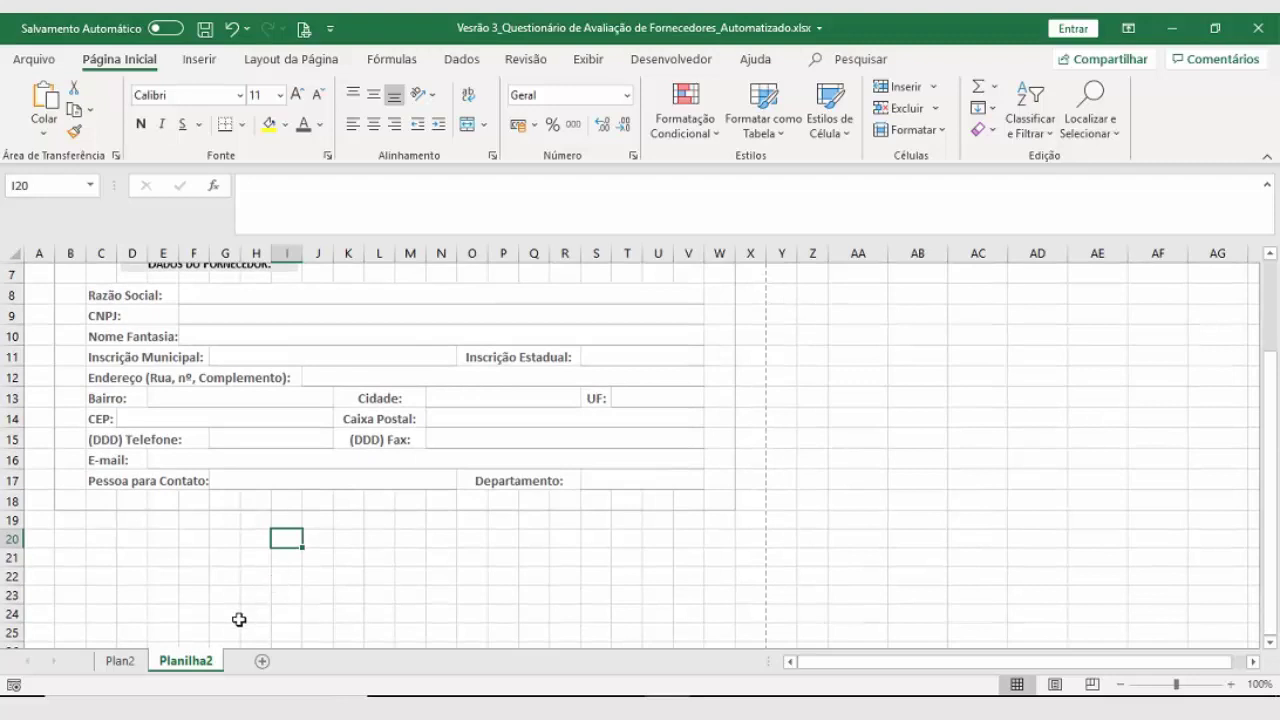
click(121, 661)
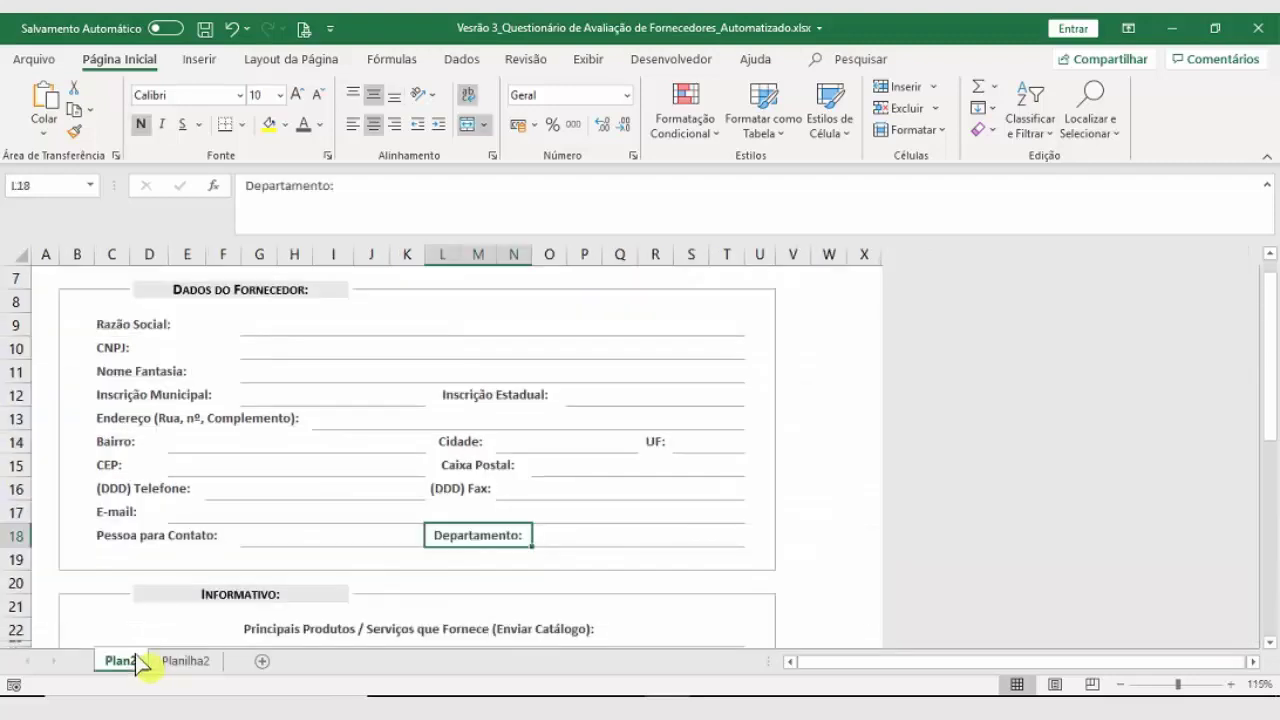
scroll(157, 595, down, 3)
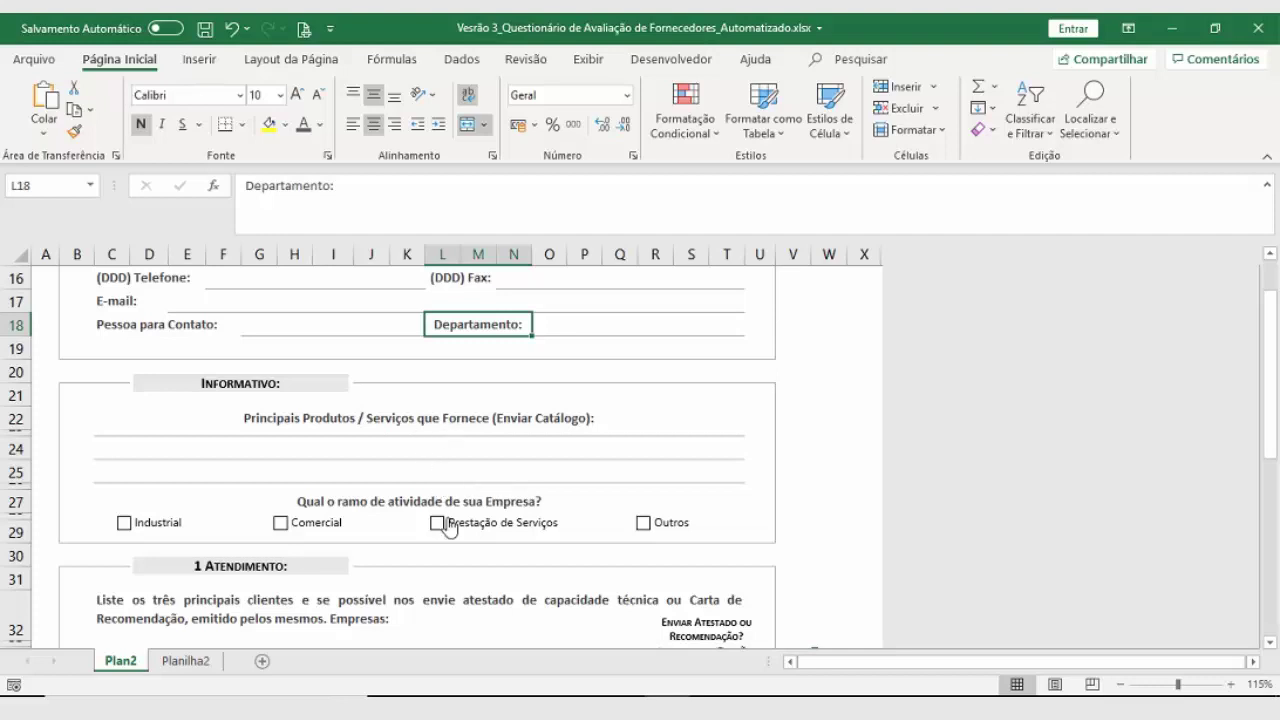
scroll(449, 527, down, 1)
scroll(449, 527, up, 1)
click(185, 661)
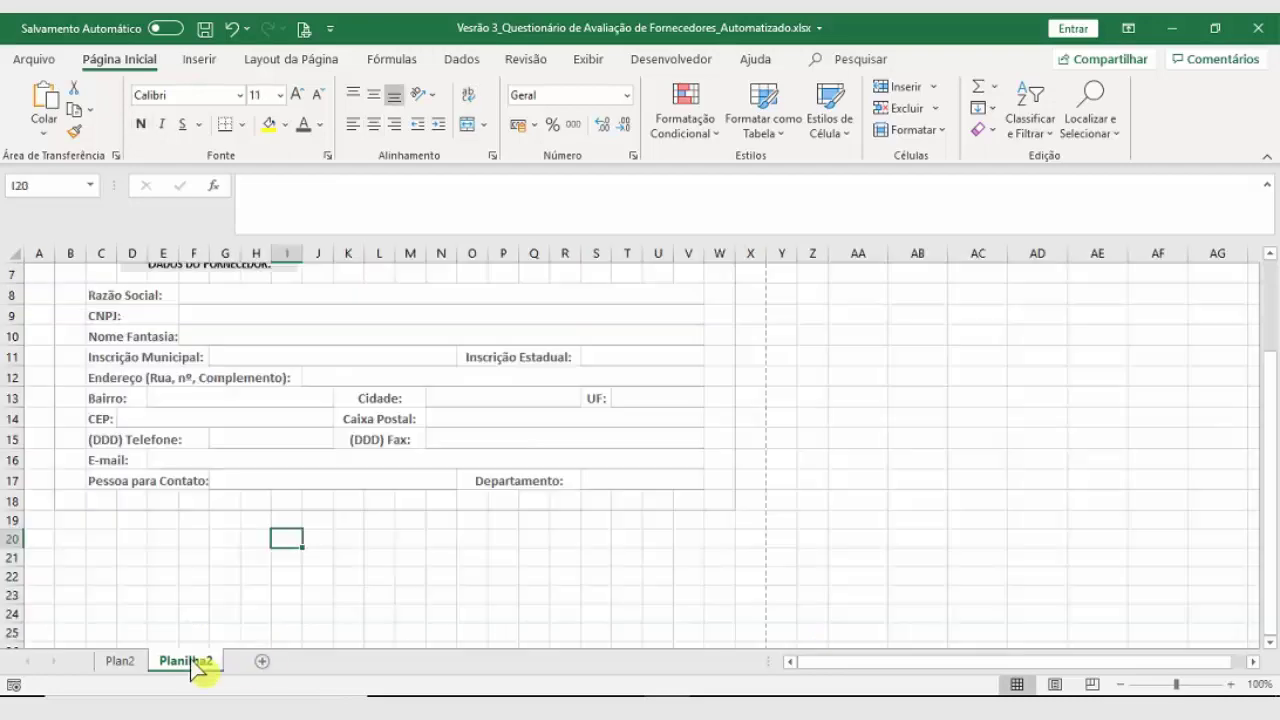
click(143, 483)
scroll(146, 485, up, 2)
Step: Copy the section heading and first supplier rows in B6:W10 and paste them starting at B20
click(99, 463)
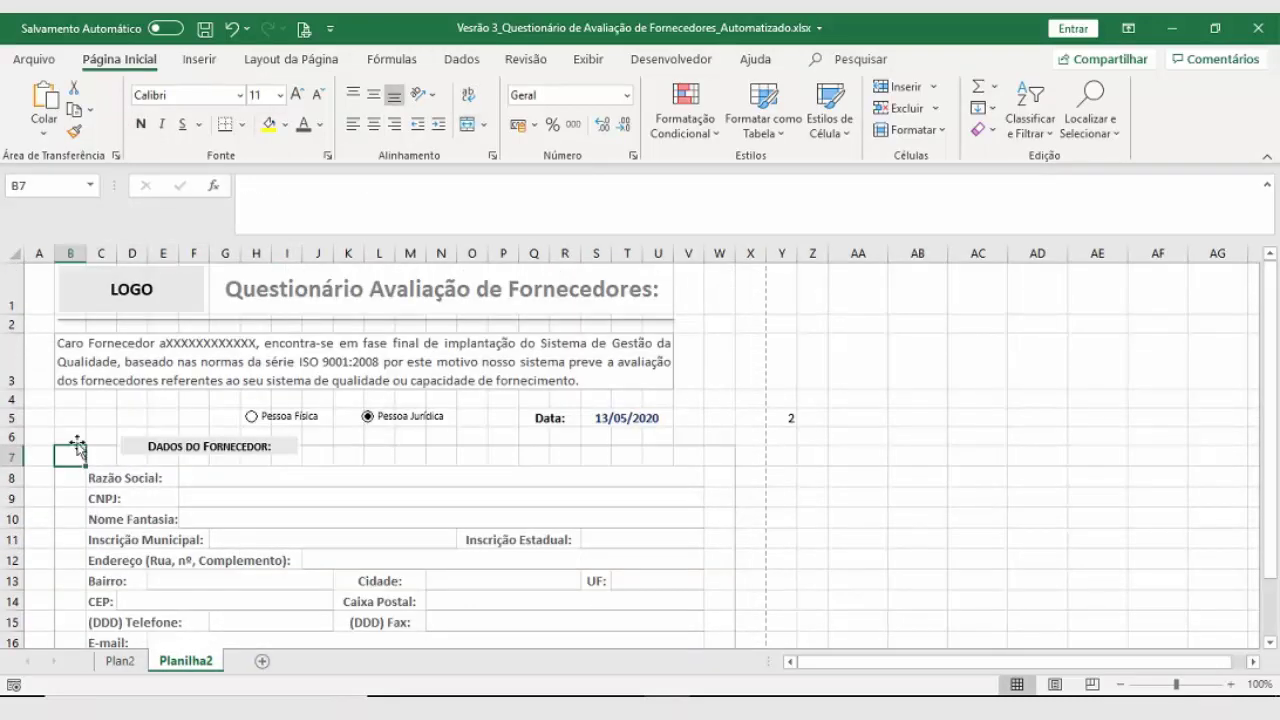
drag(69, 434, 727, 515)
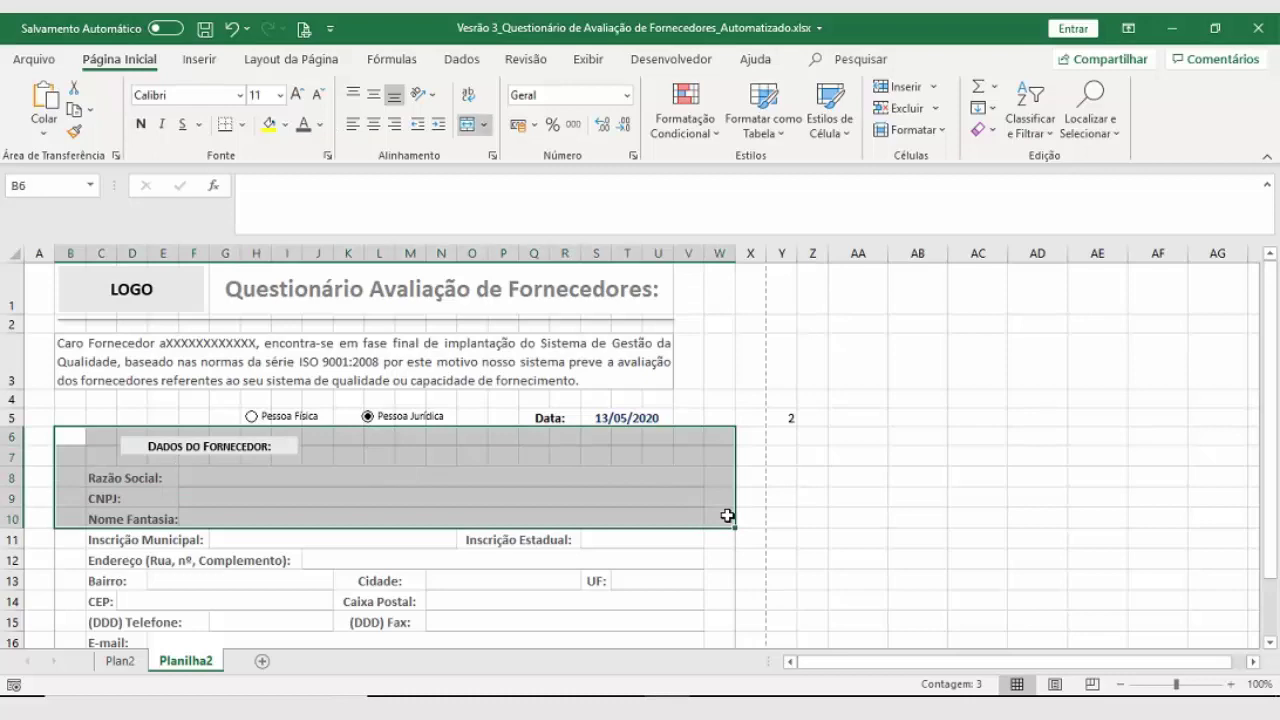
key(ctrl+c)
scroll(729, 514, down, 3)
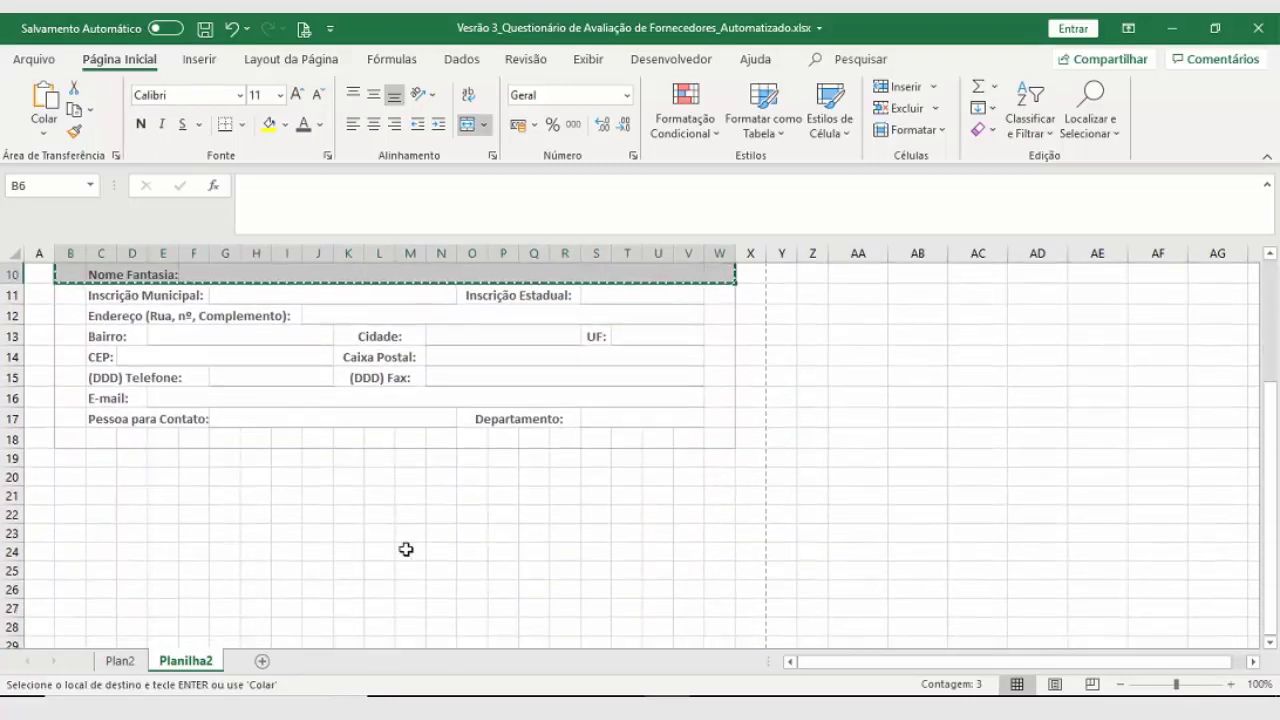
click(74, 484)
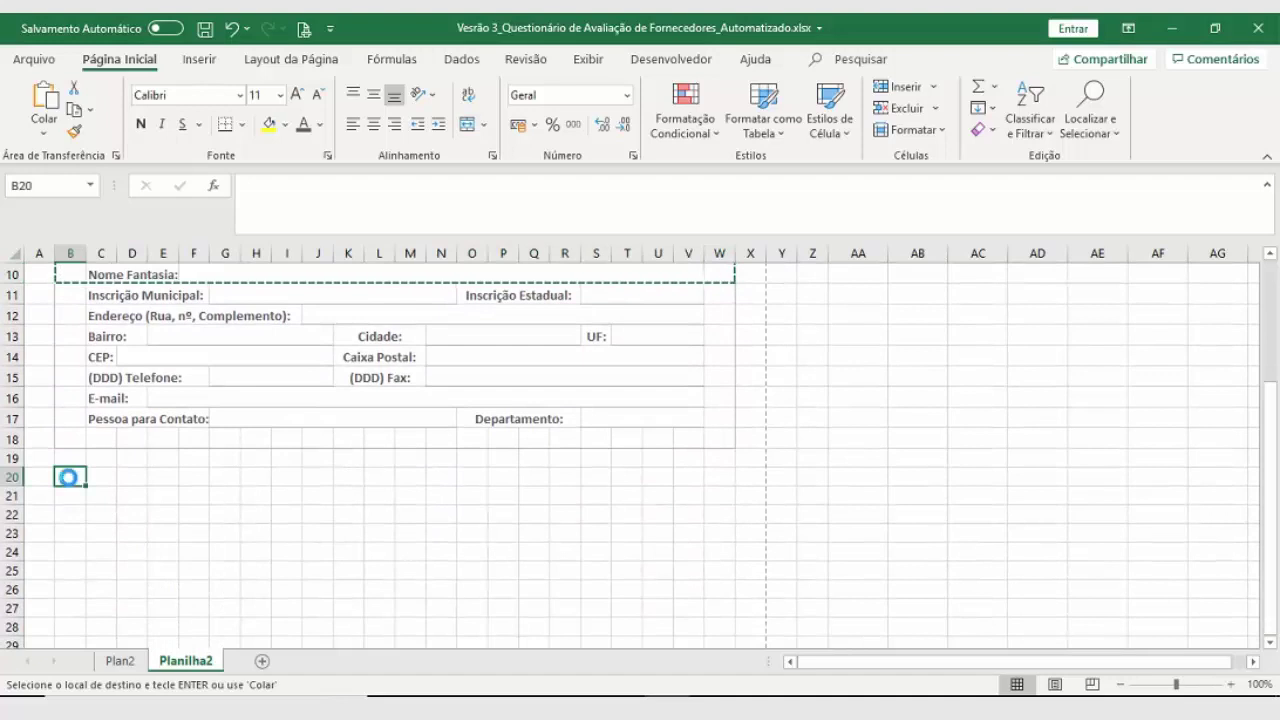
key(ctrl+v)
Step: Change the heading of the copied section on Planilha2 to "Informativo:"
click(255, 486)
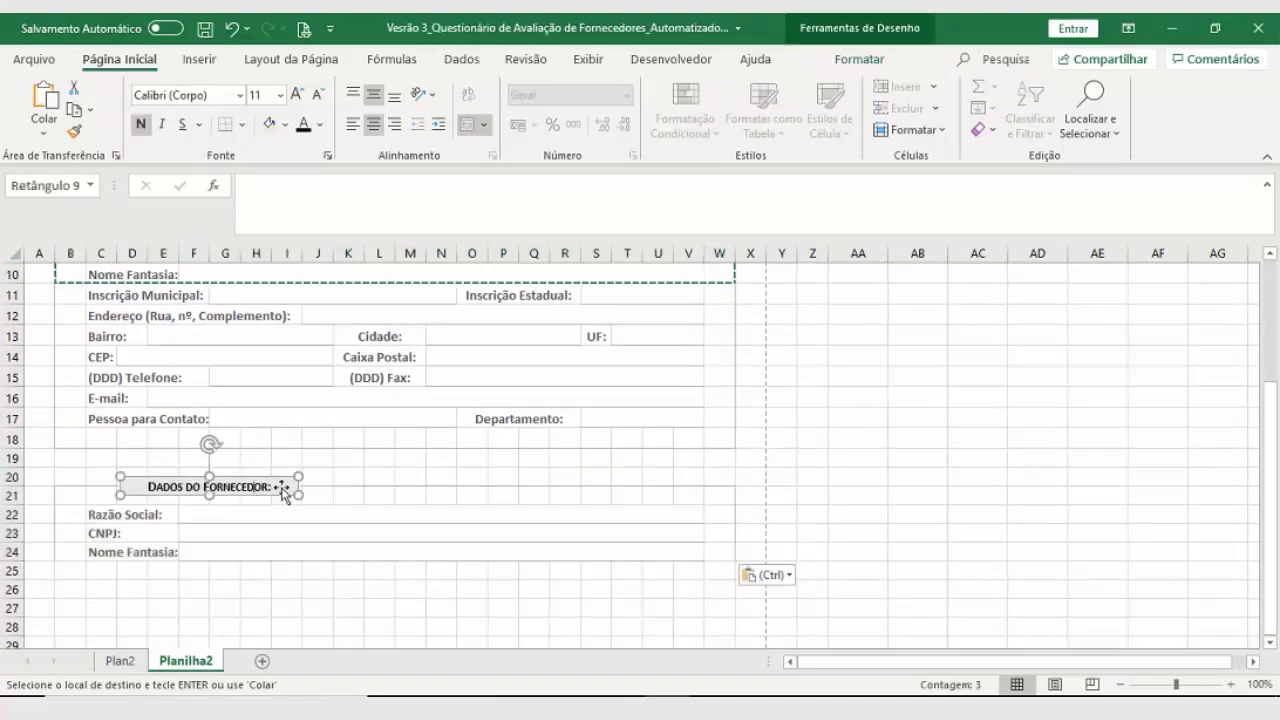
triple_click(257, 484)
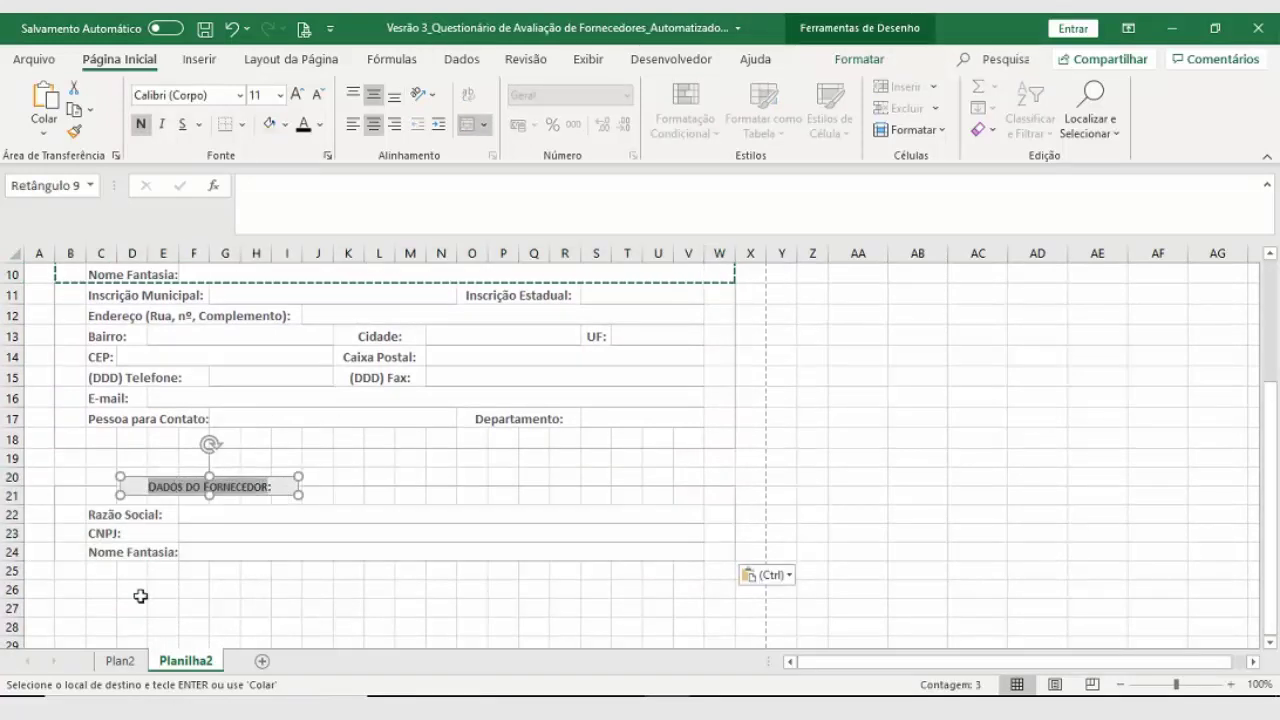
click(133, 662)
click(185, 661)
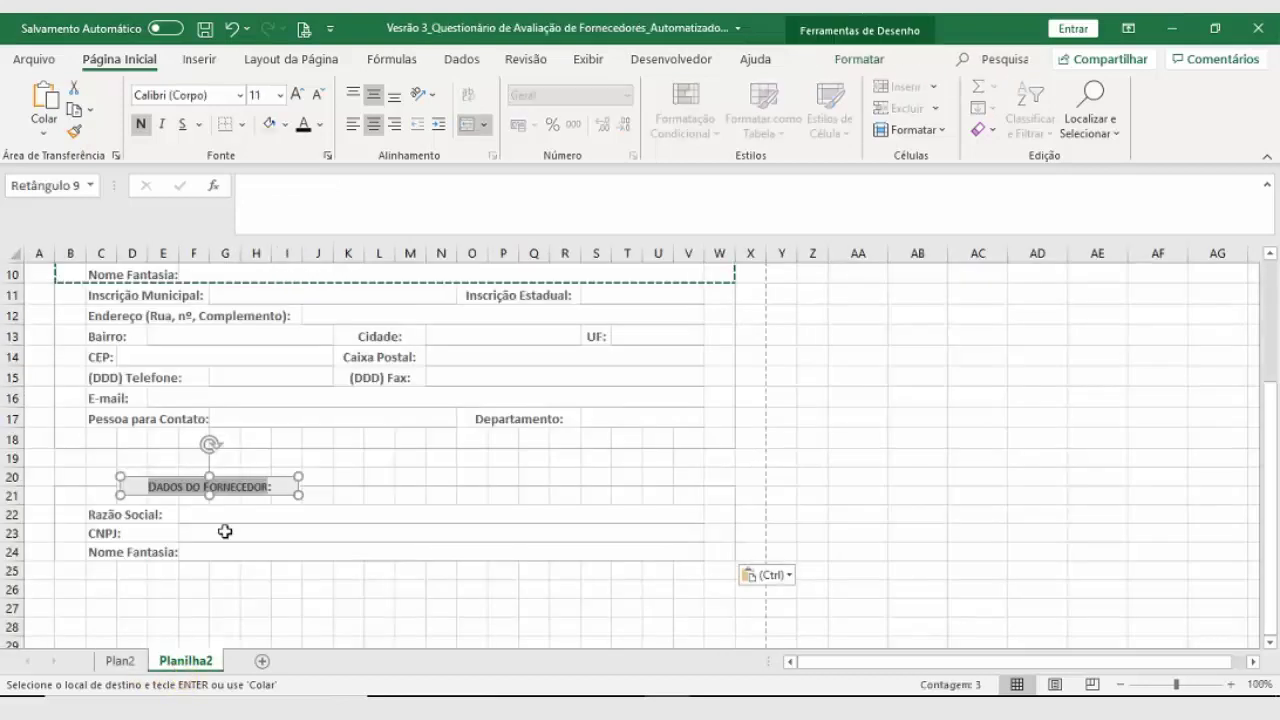
text(INFO:)
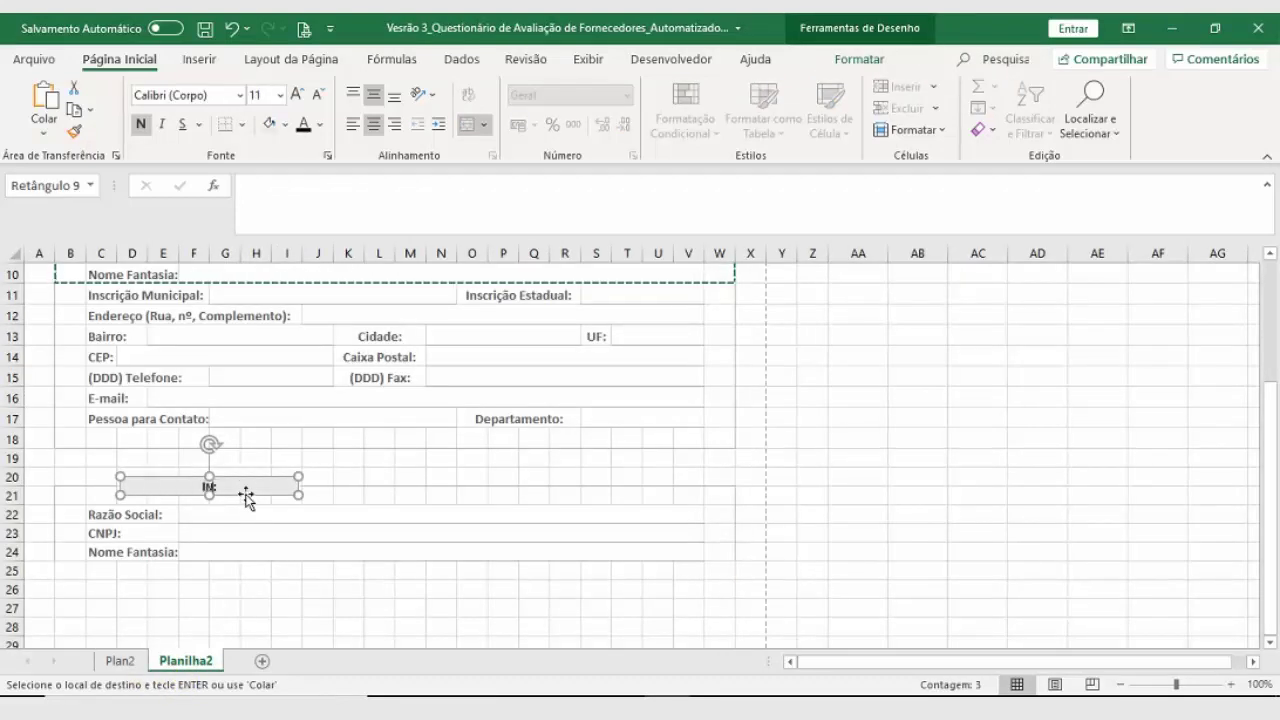
text(RMAT)
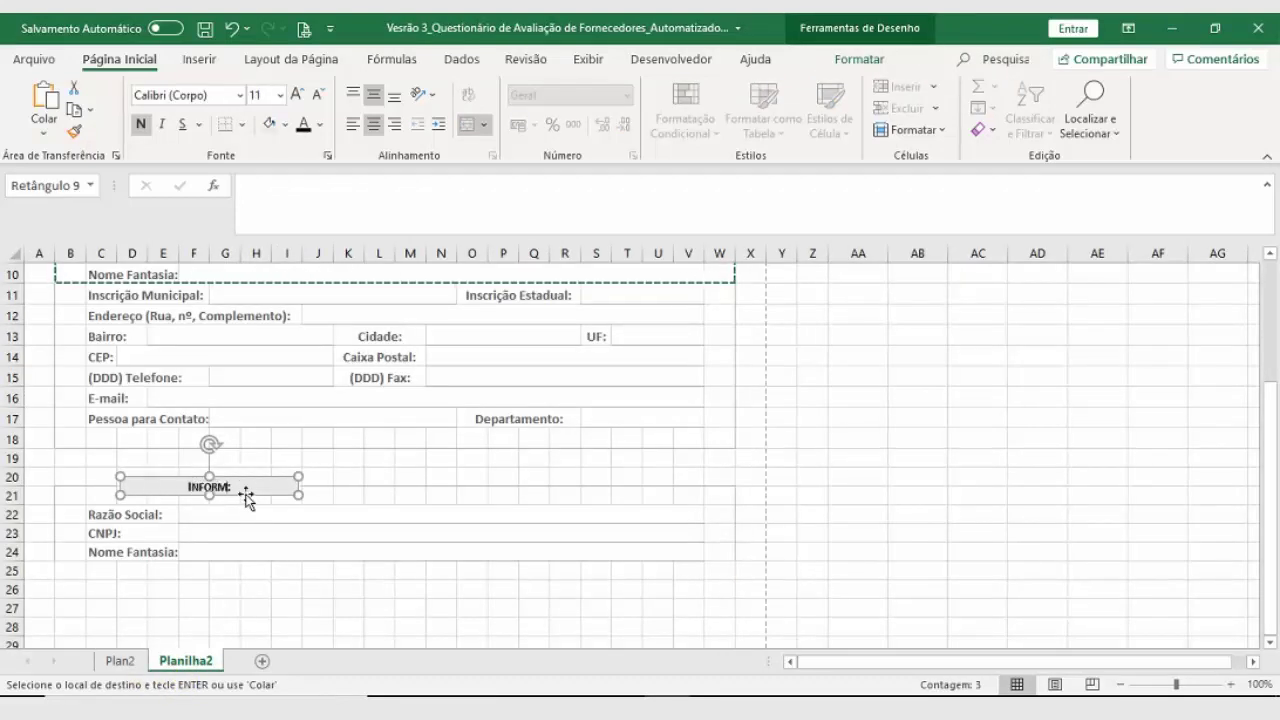
text(I)
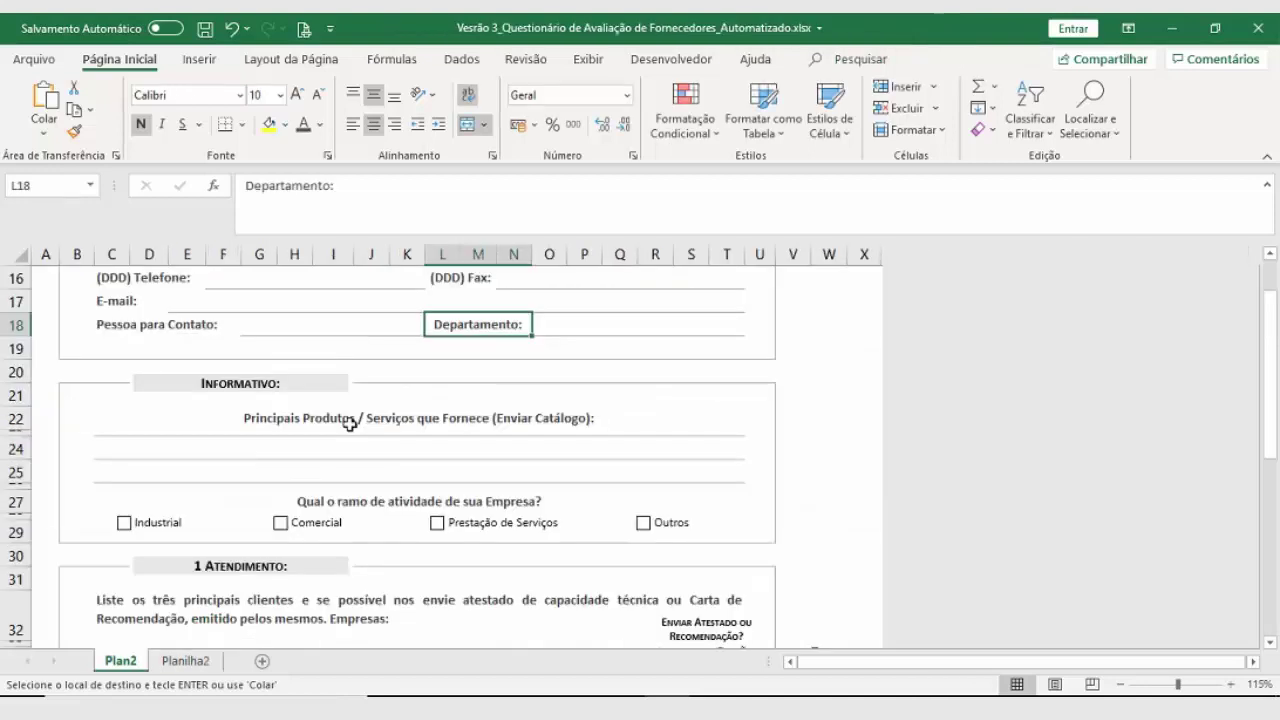
Step: Copy the products and services question text from C22 on Plan2 and return to C22 on Planilha2
double_click(351, 422)
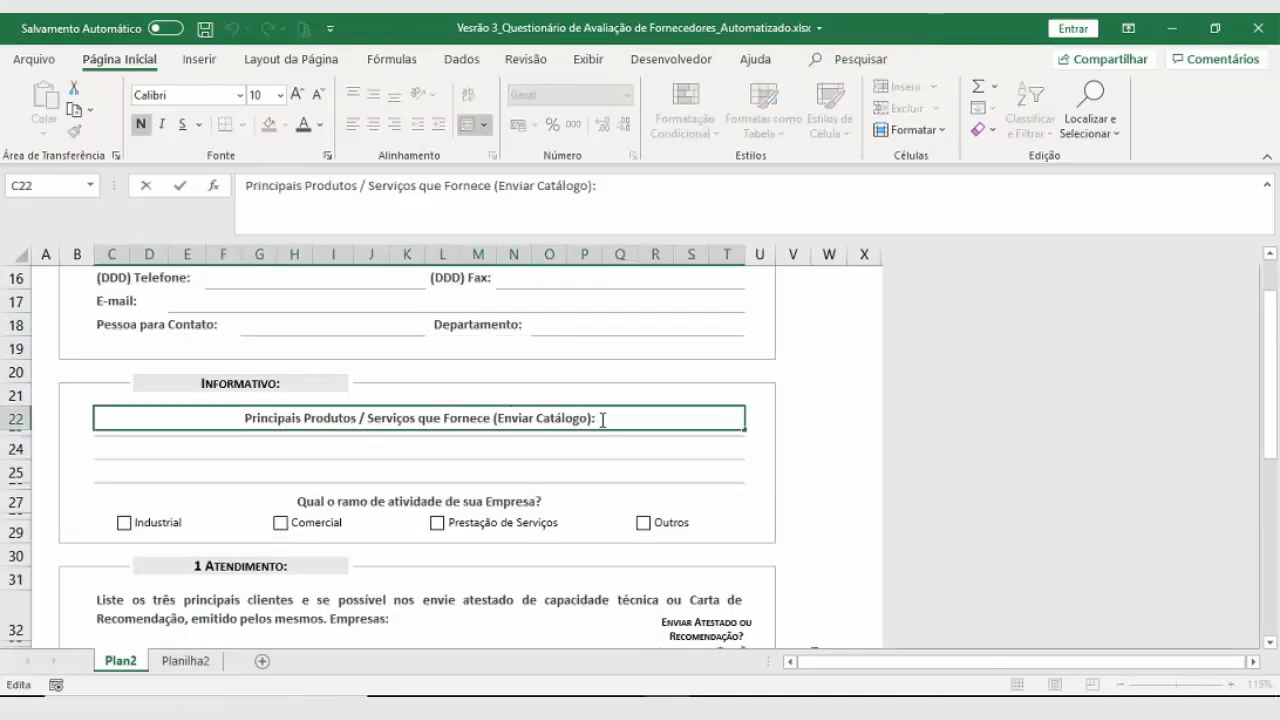
drag(603, 420, 200, 423)
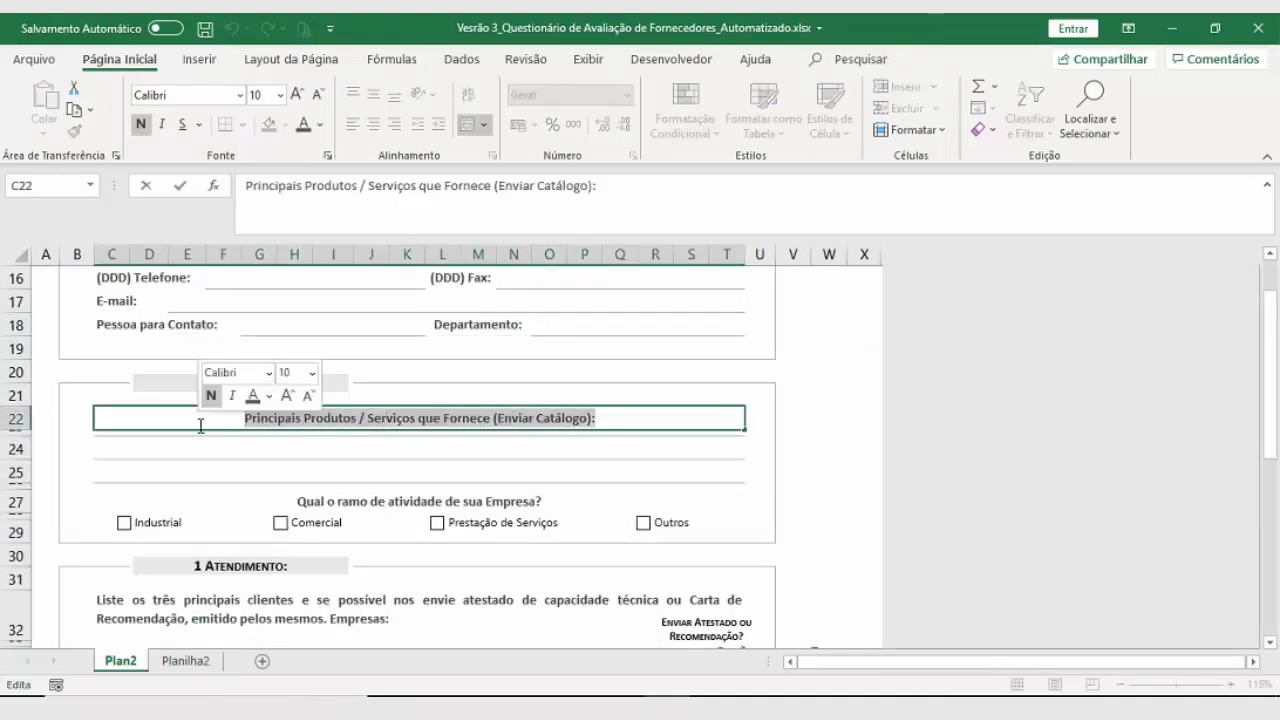
click(186, 661)
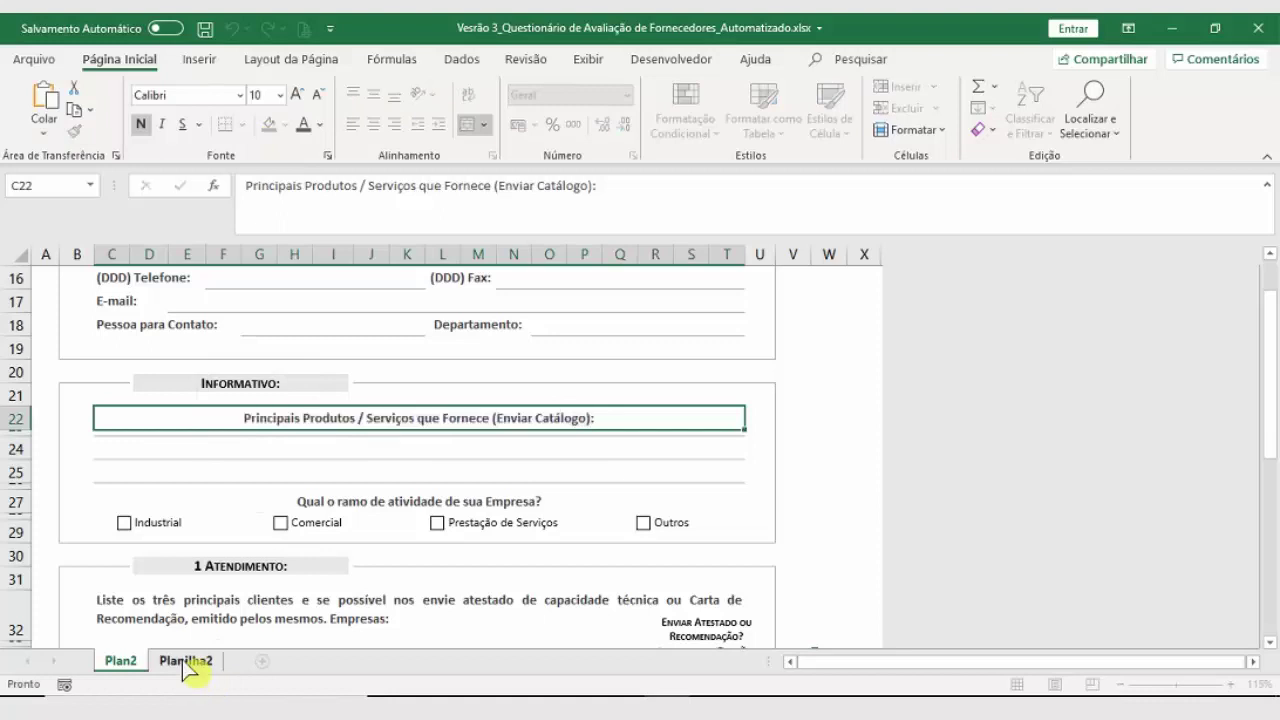
click(167, 510)
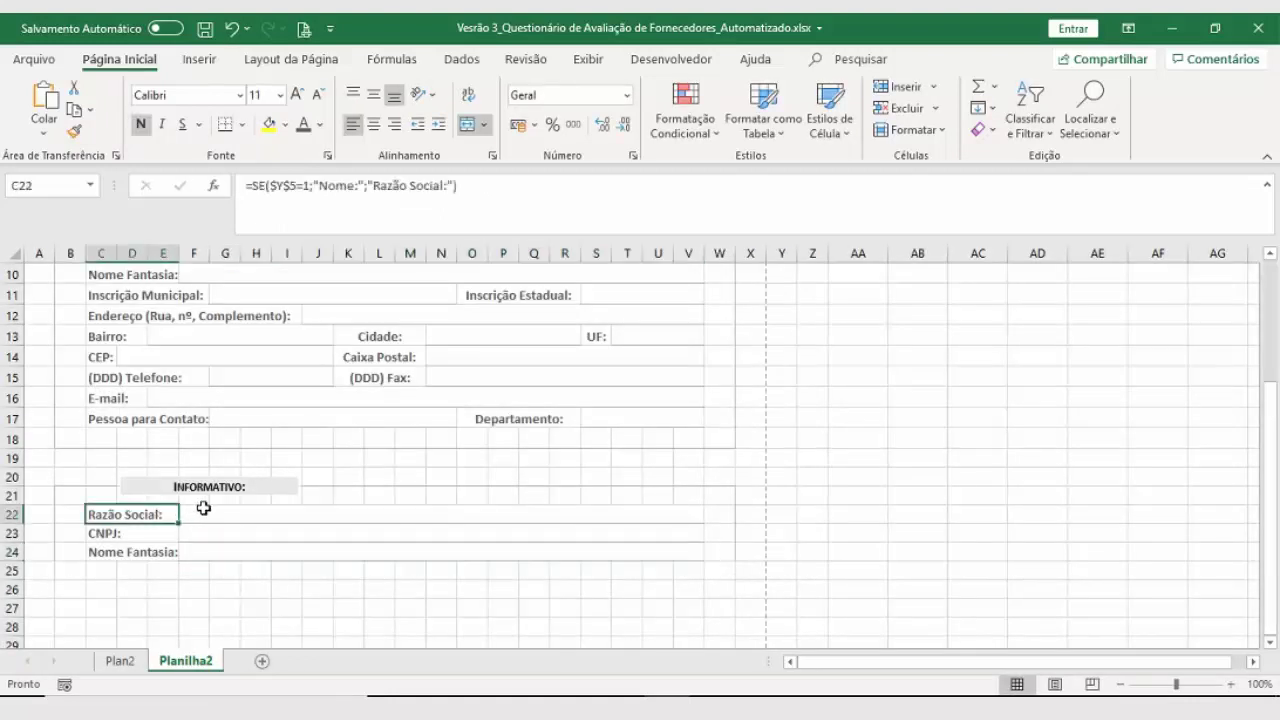
Step: Unmerge the answer cells F22:V24 in the "Informativo:" section
drag(200, 512, 200, 554)
click(186, 584)
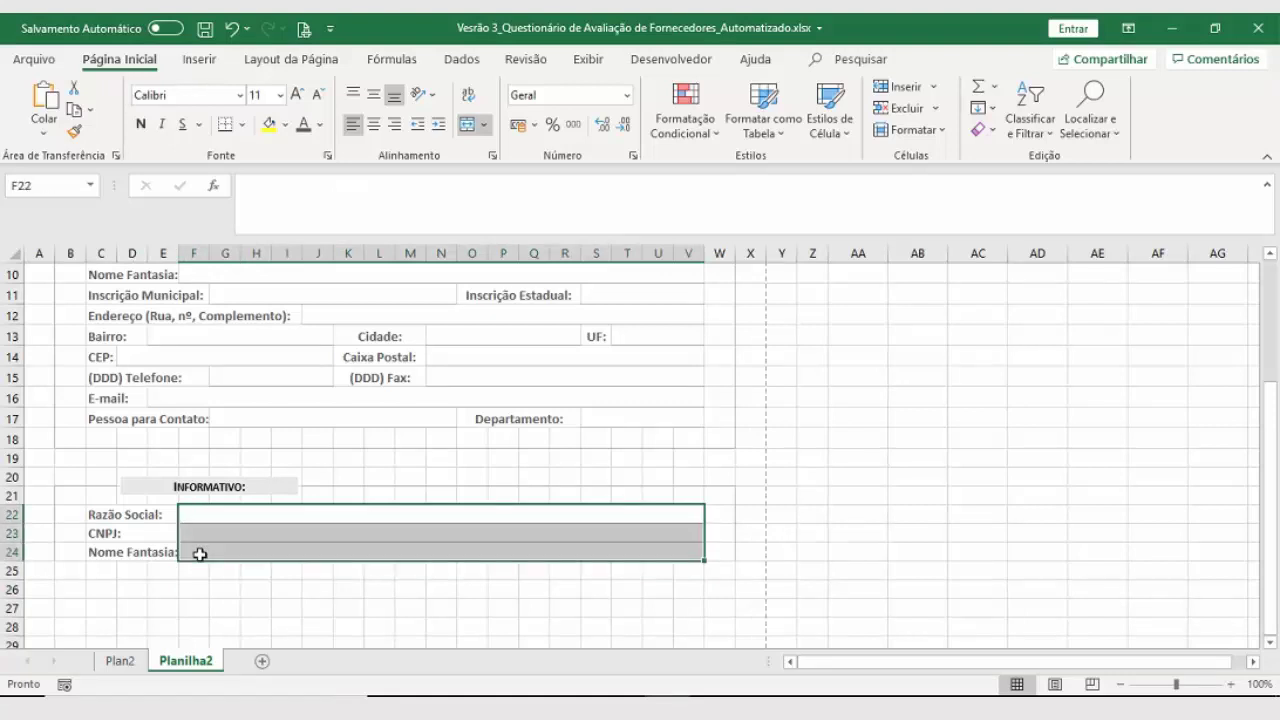
click(216, 545)
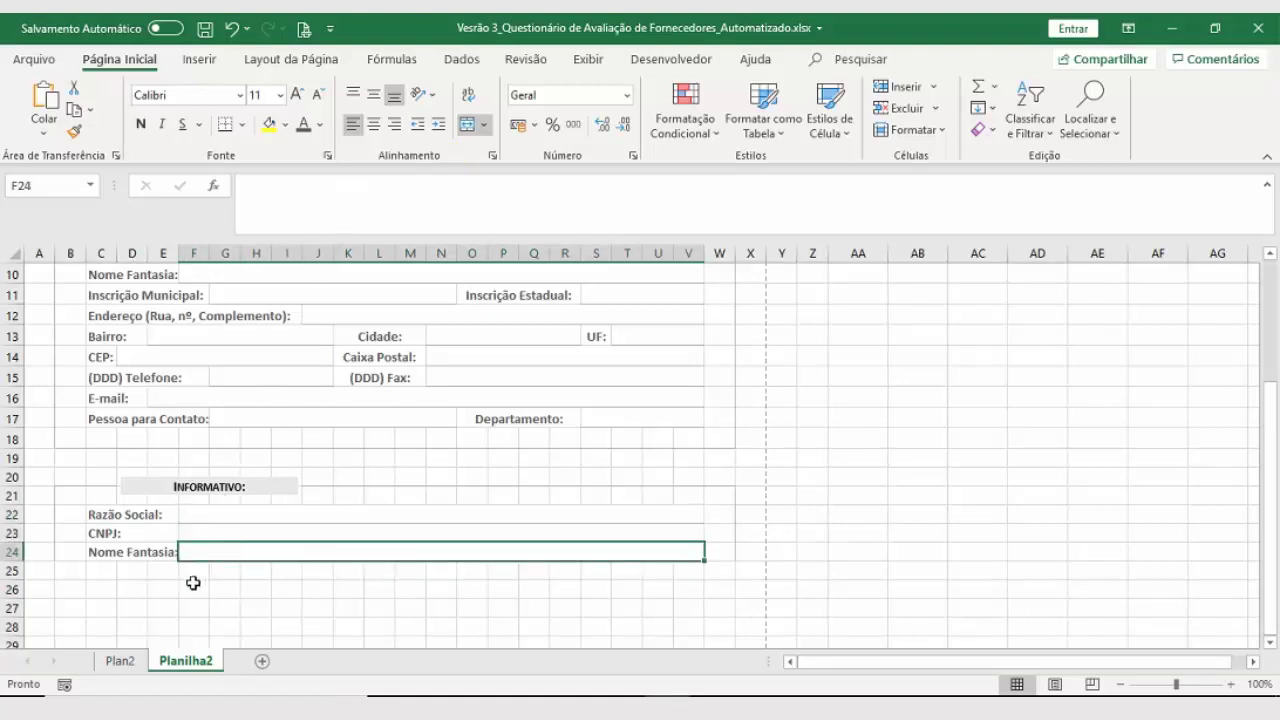
drag(209, 512, 206, 543)
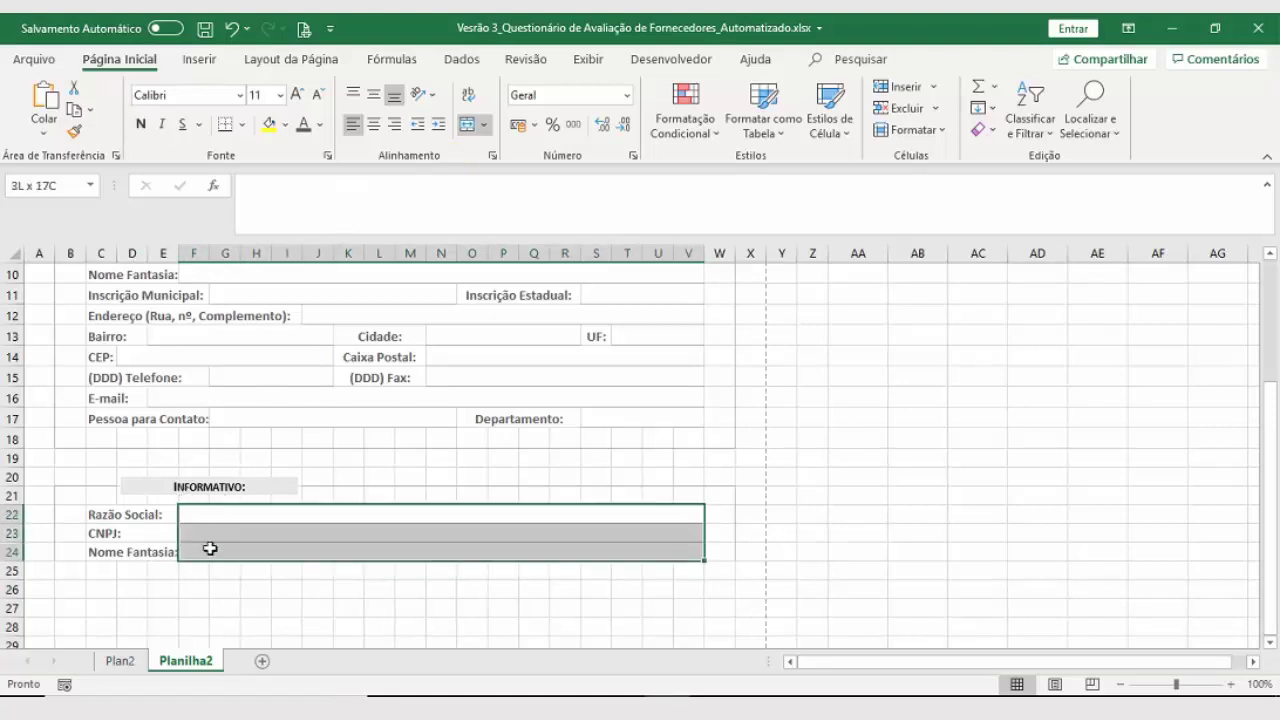
click(470, 127)
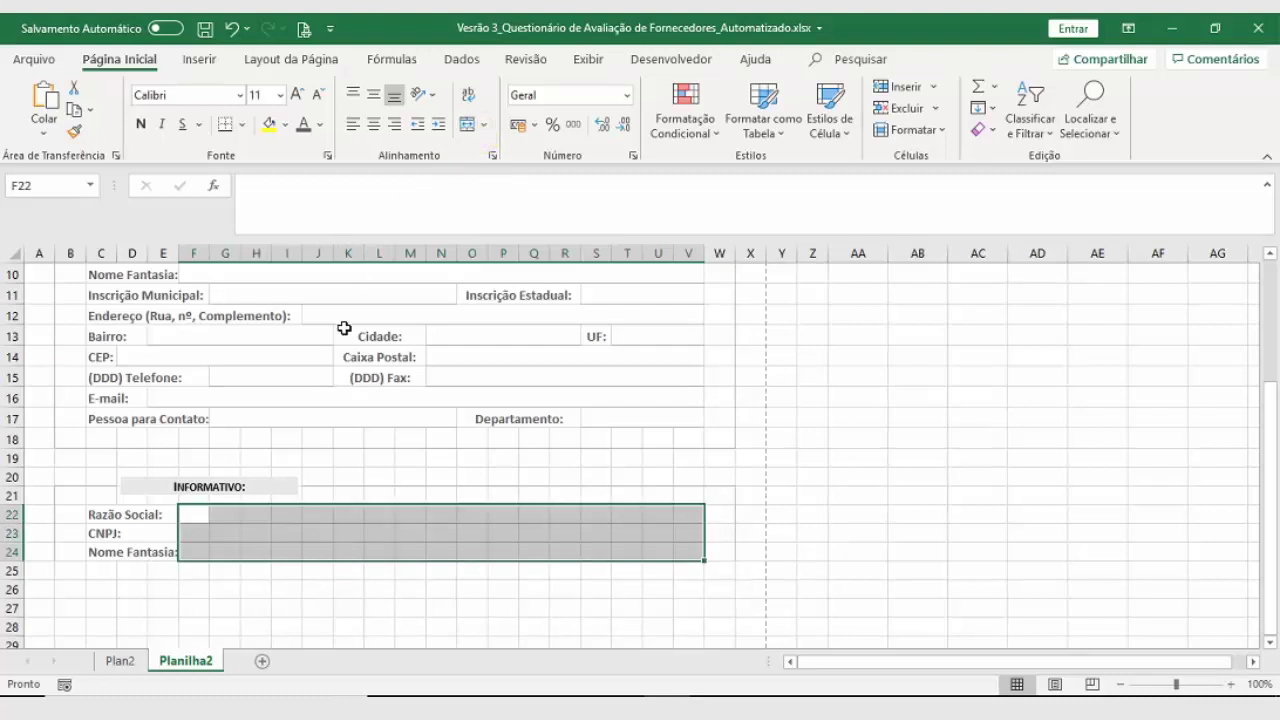
Step: Replace the formula in C22 on Planilha2 with Plan2's text "Principais Produtos / Serviços que Fornece (Enviar Catálogo):"
click(115, 517)
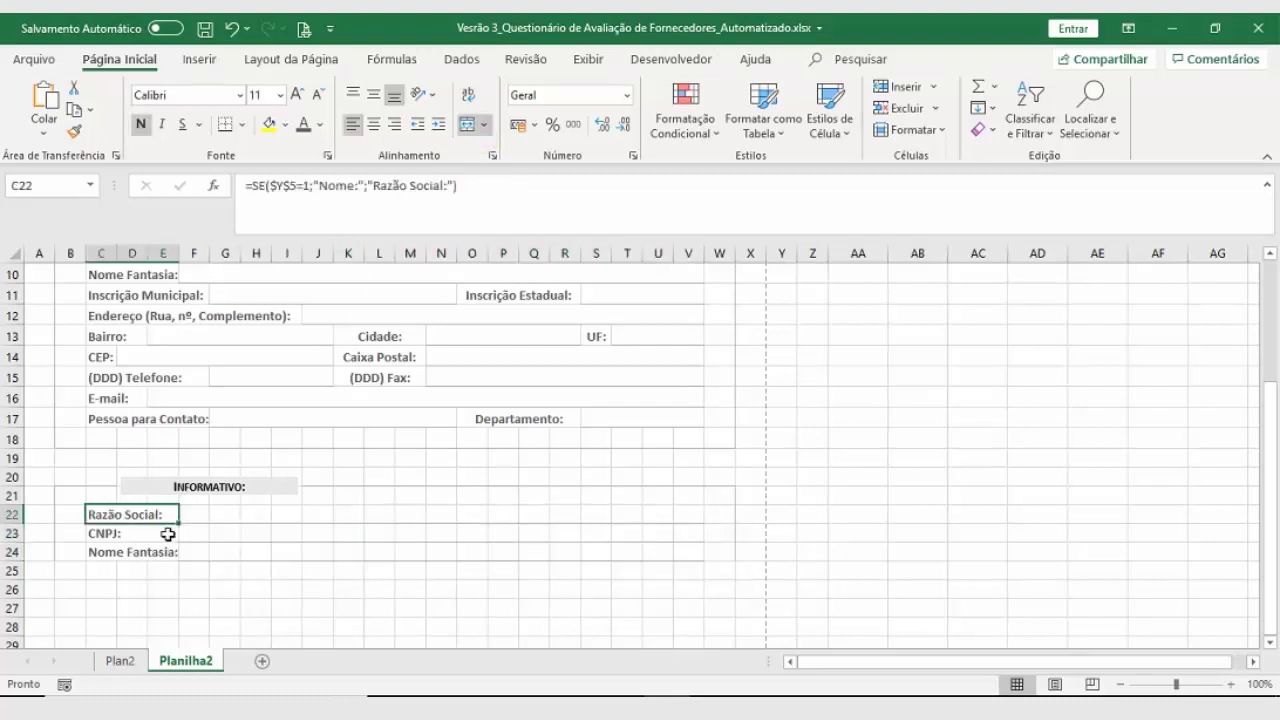
click(135, 661)
double_click(608, 412)
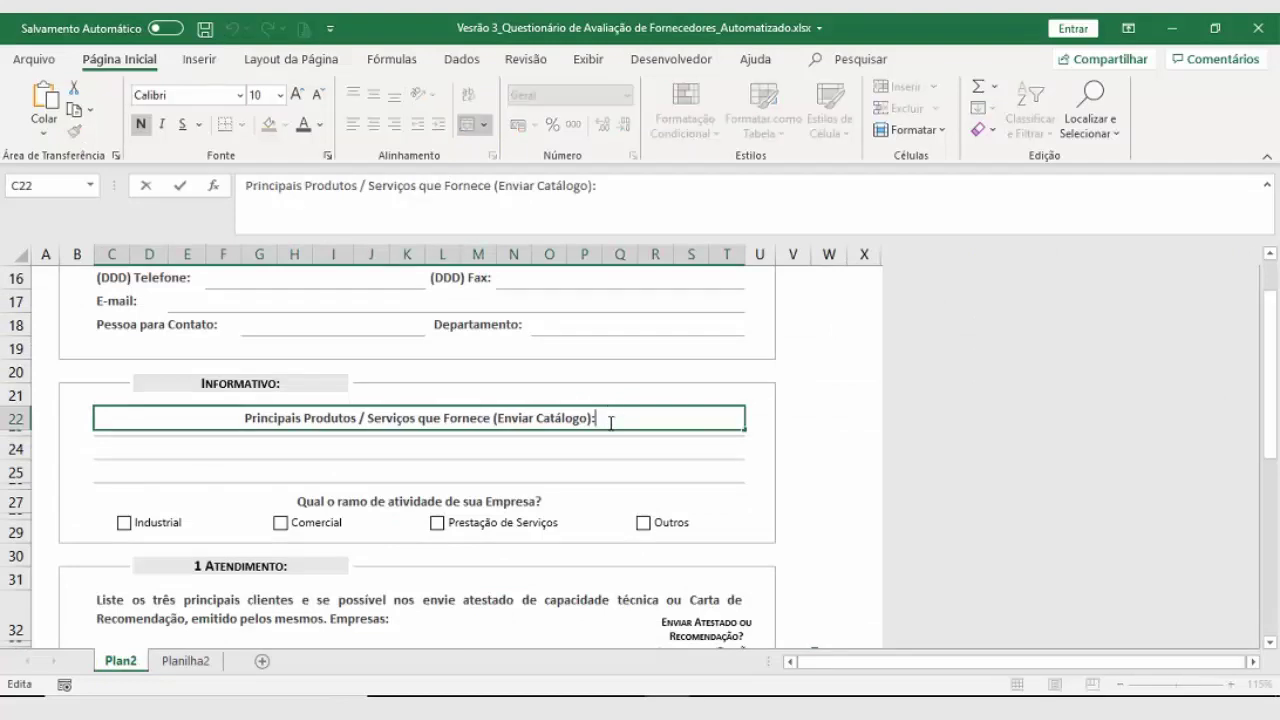
drag(606, 418, 234, 417)
key(ctrl+c)
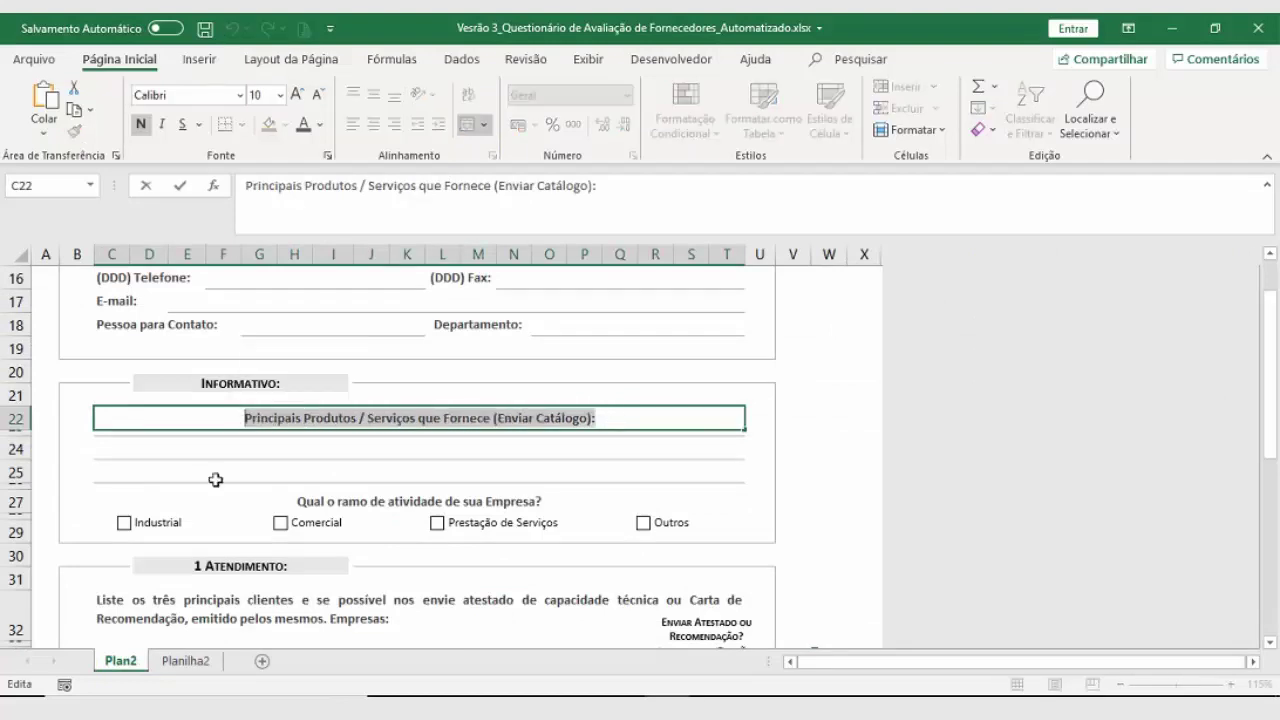
click(187, 661)
double_click(121, 513)
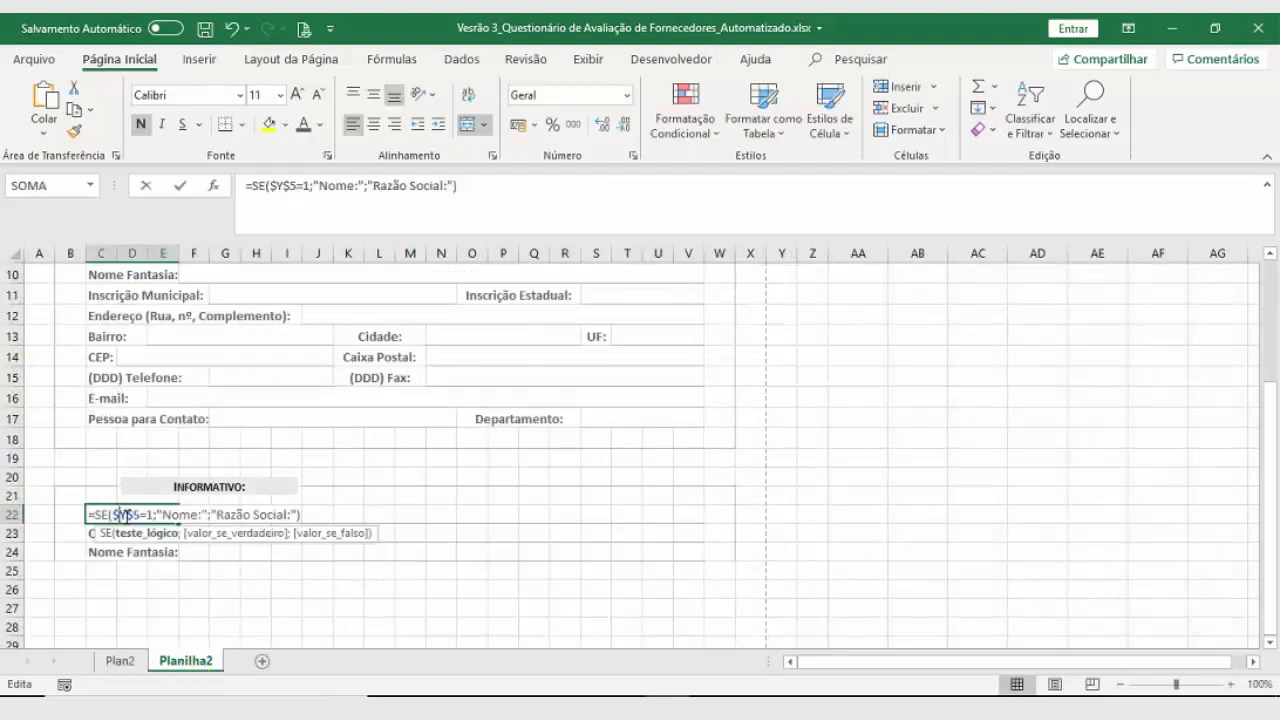
click(316, 512)
click(118, 514)
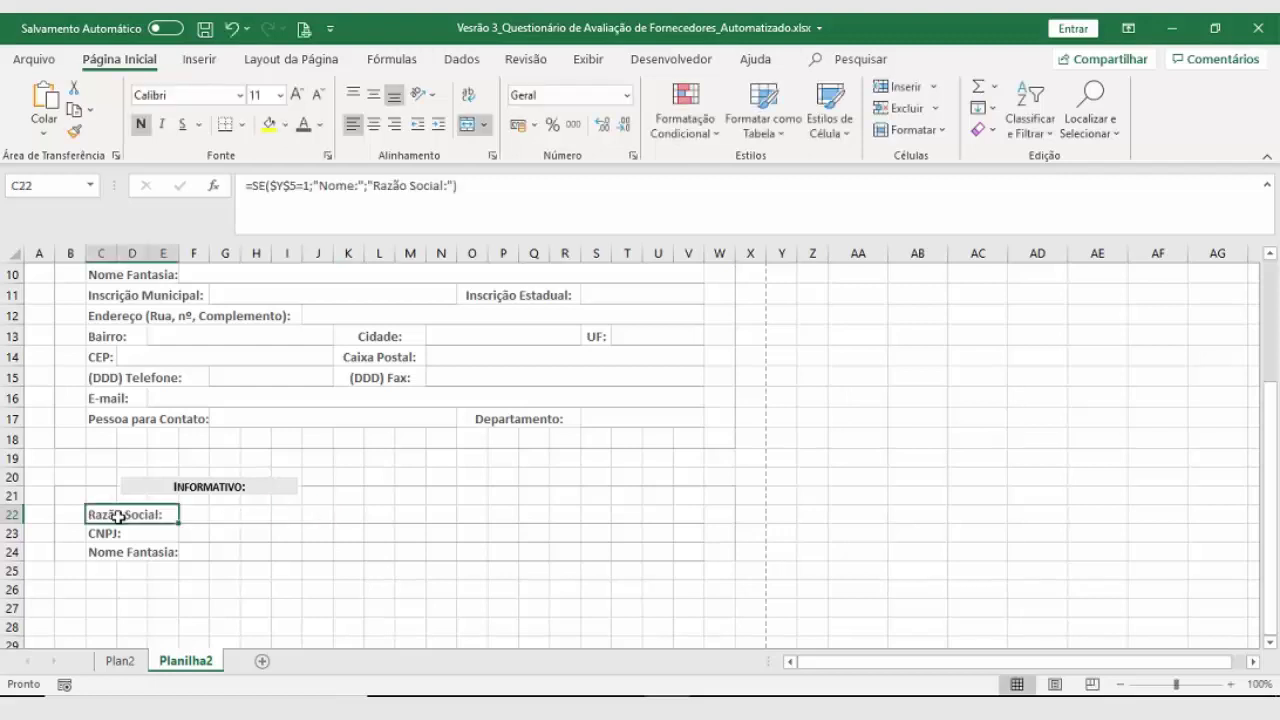
key(Delete)
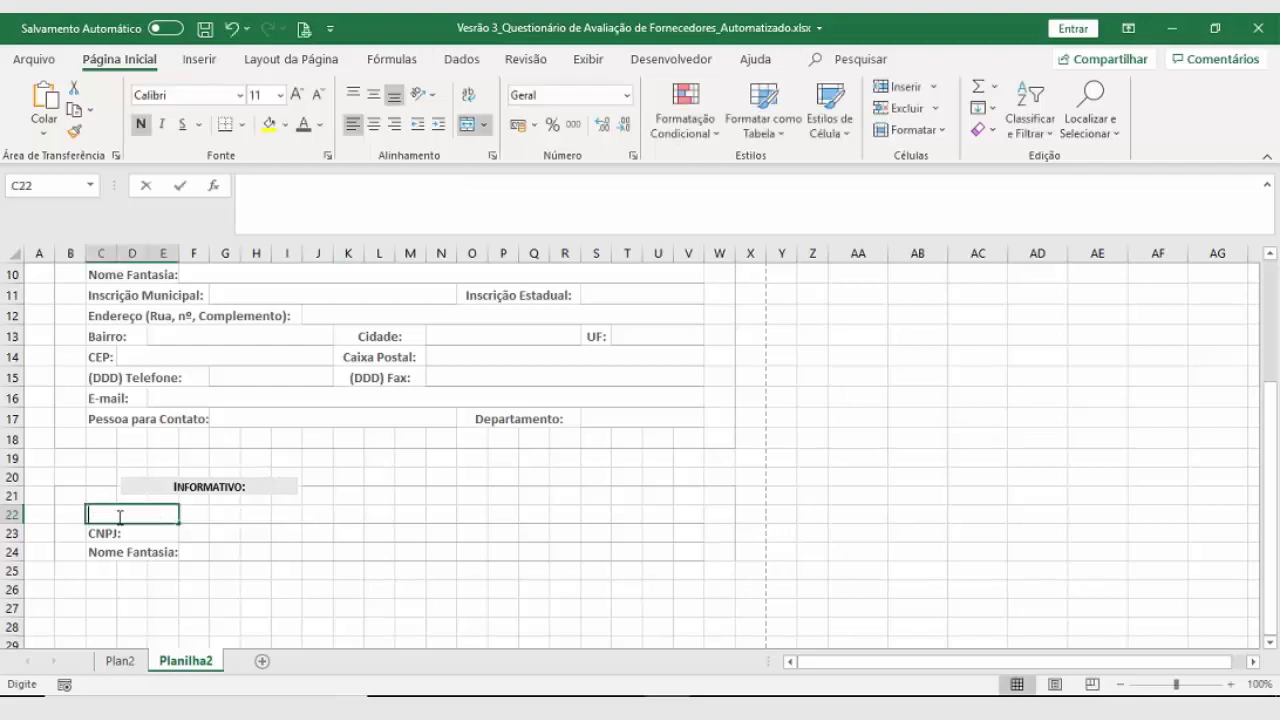
key(ctrl+v)
click(285, 607)
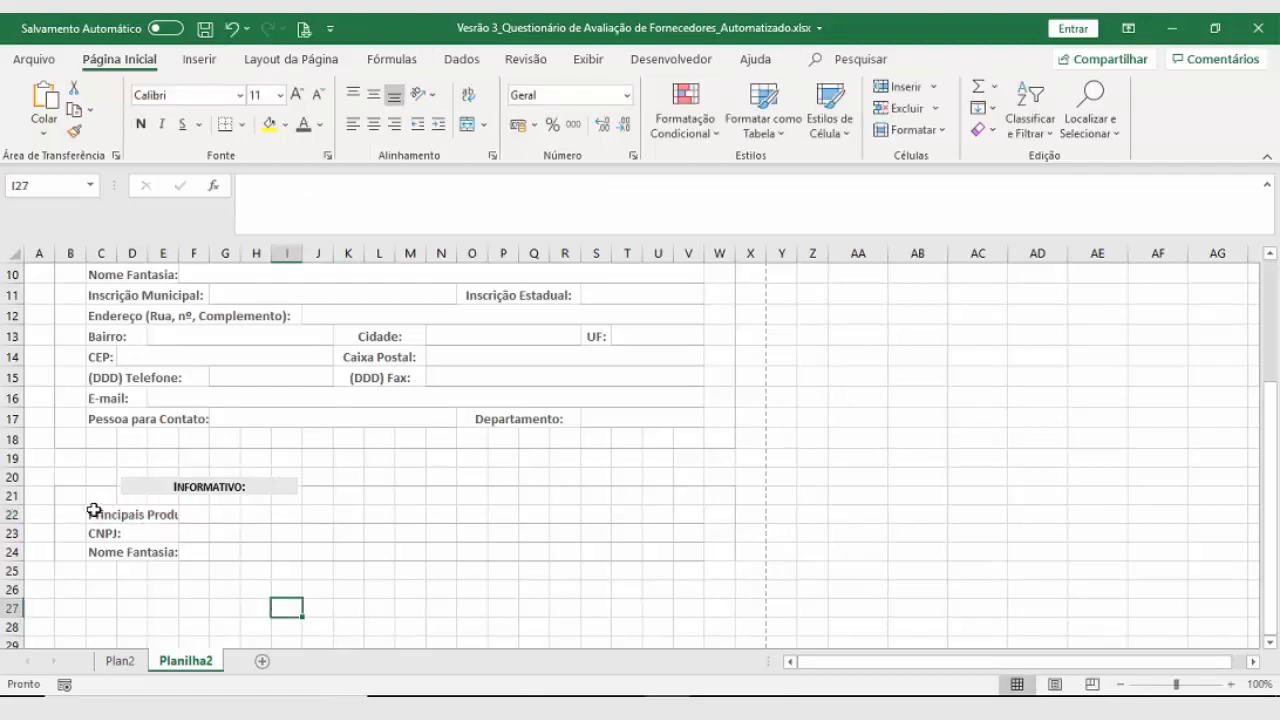
Step: Merge and center the question text across C22:V22
drag(94, 511, 682, 515)
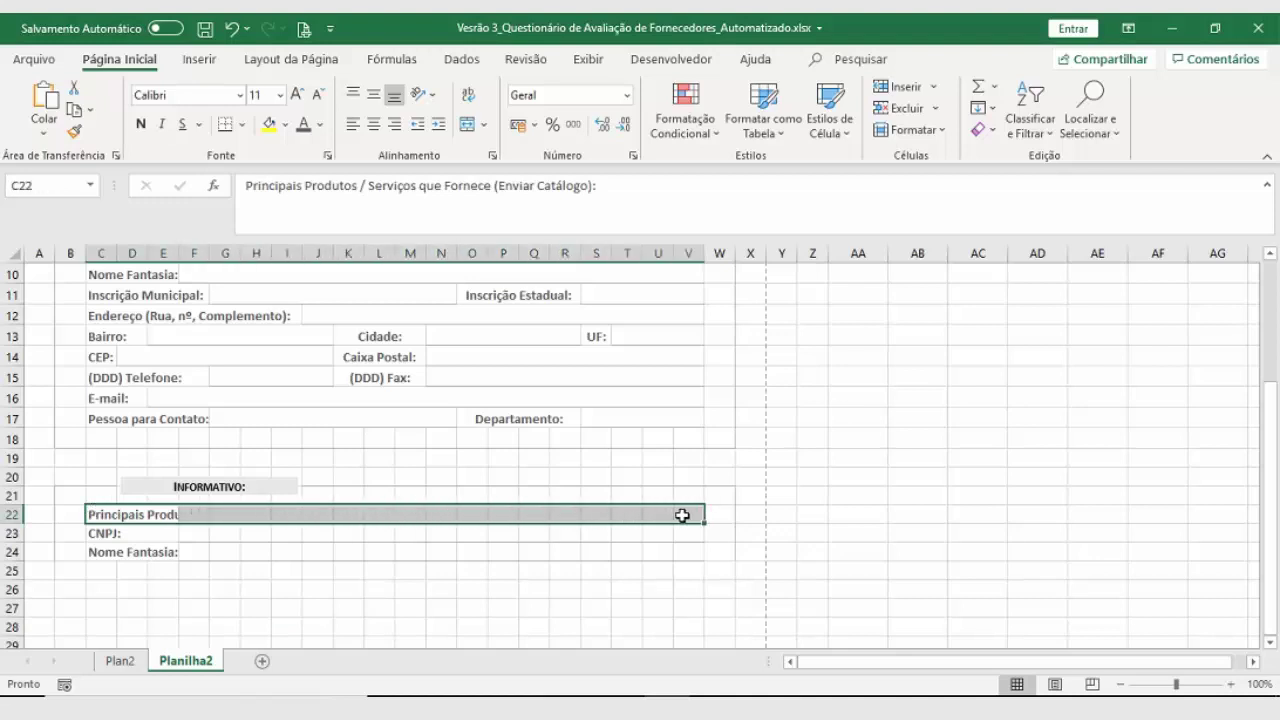
click(467, 125)
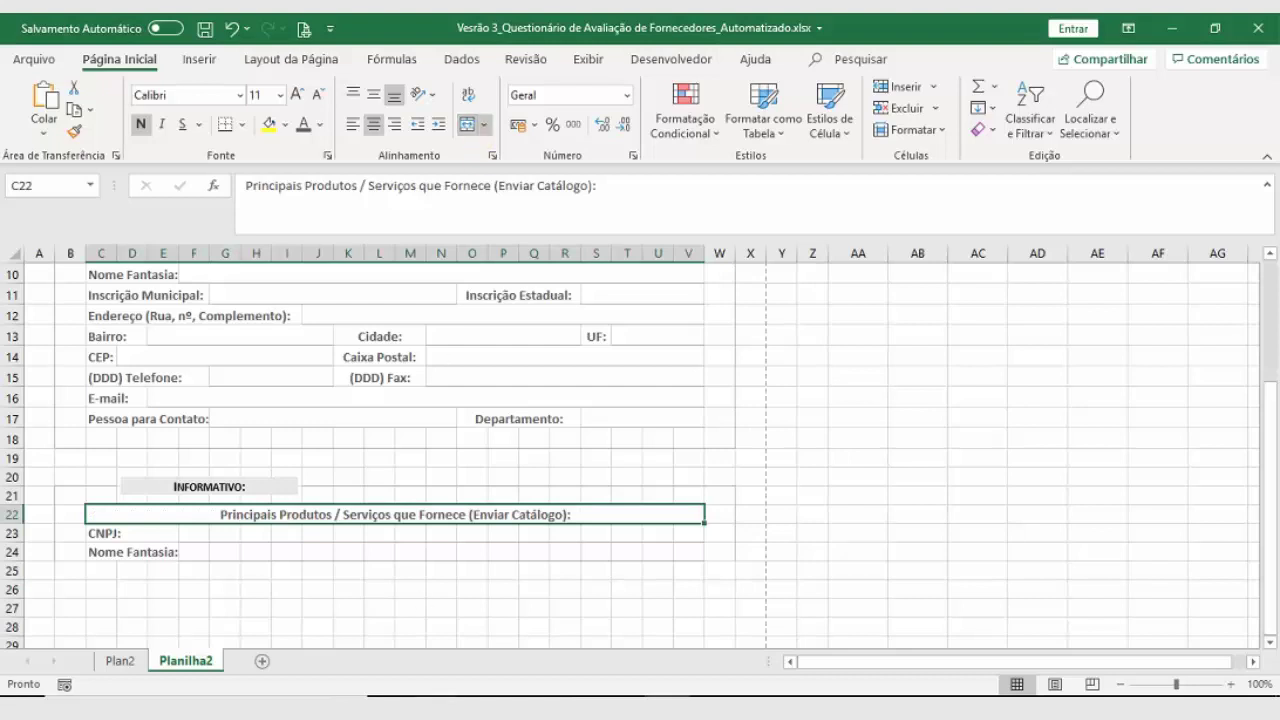
click(405, 592)
Step: Delete the "CNPJ:" and "Nome Fantasia:" labels from rows 23 and 24 of the "Informativo:" section
click(121, 549)
drag(110, 533, 108, 549)
key(Delete)
click(159, 573)
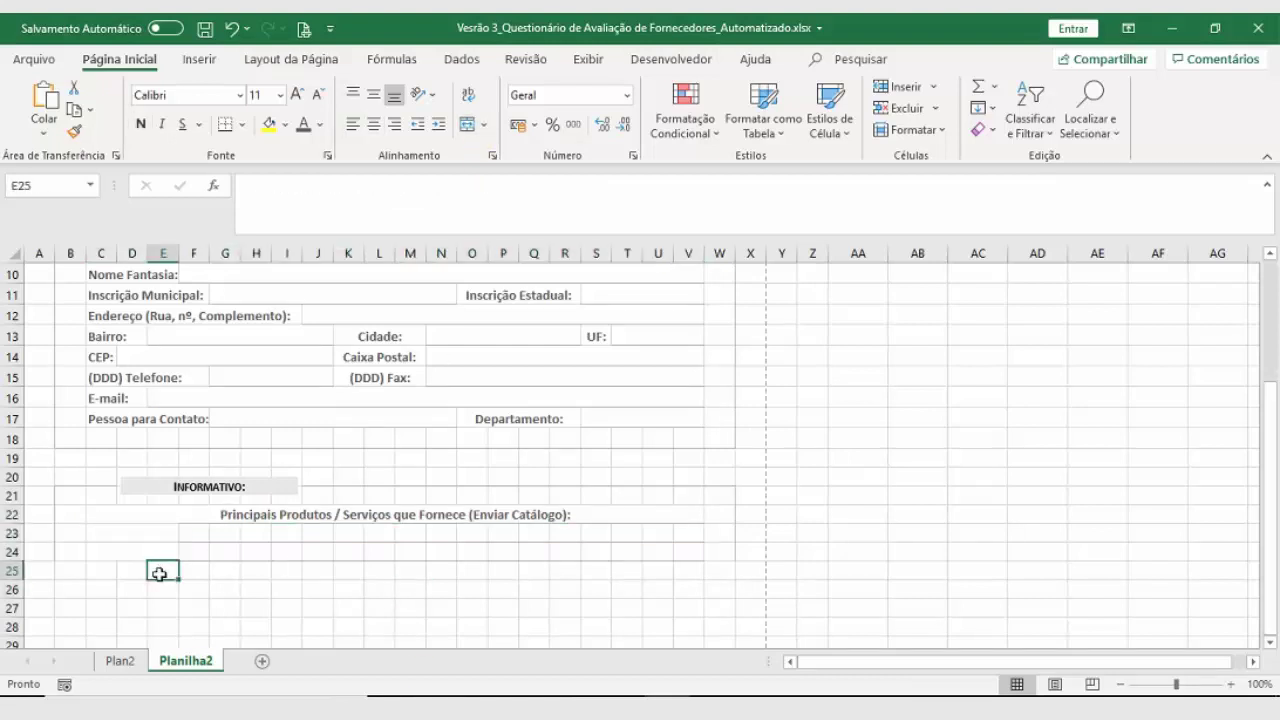
Step: Merge the cells in C23:V24 across, keeping each row separate
drag(104, 536, 697, 547)
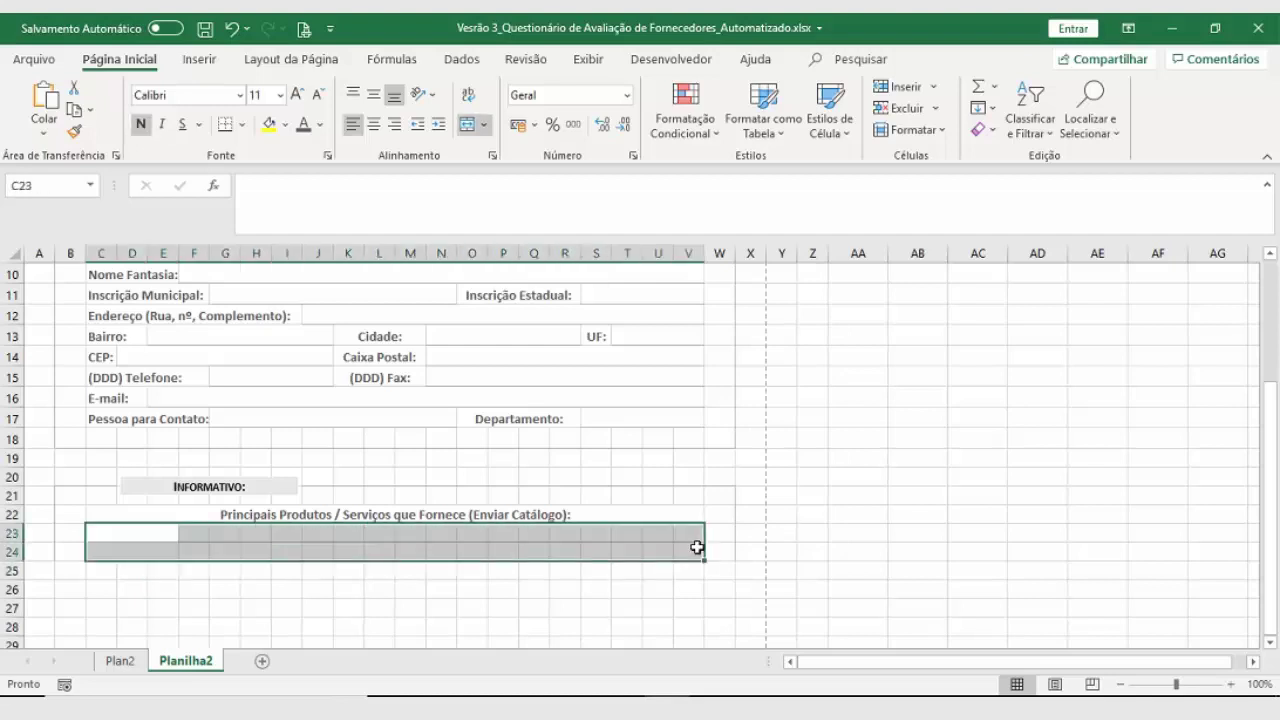
click(484, 124)
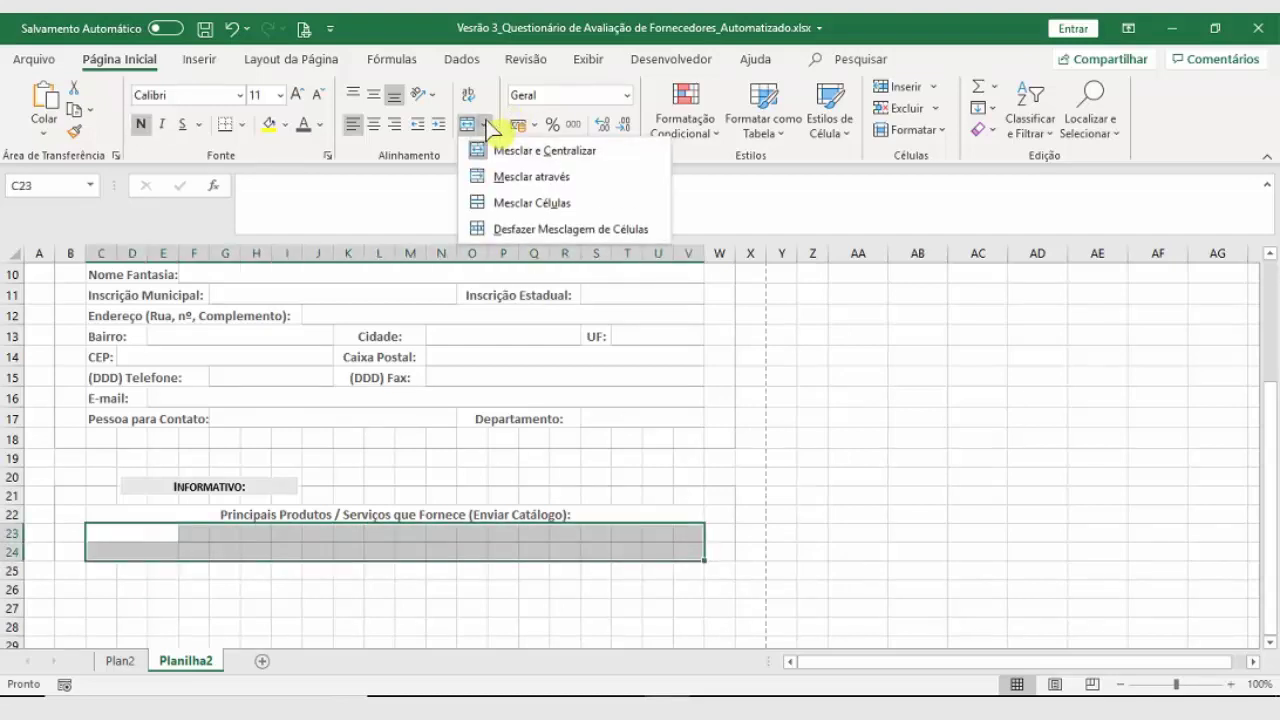
click(505, 178)
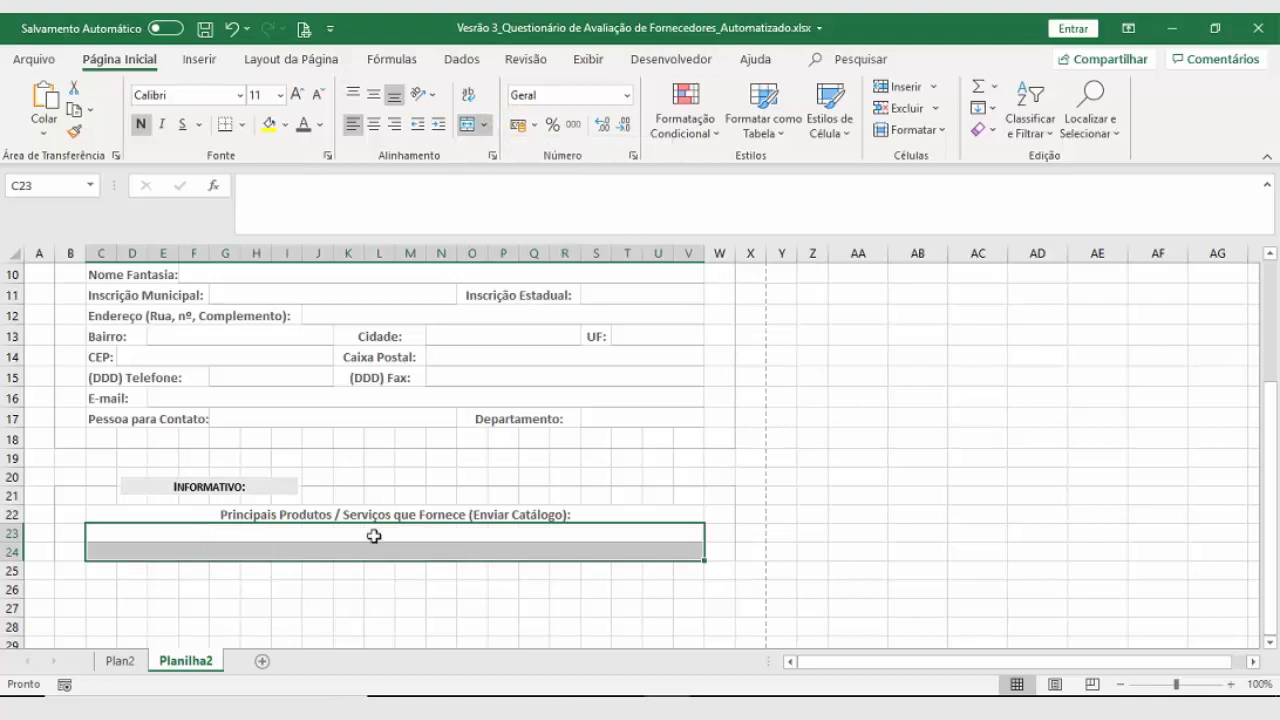
Step: Apply gray inner horizontal and bottom borders to the answer lines in C23:V24
right_click(373, 533)
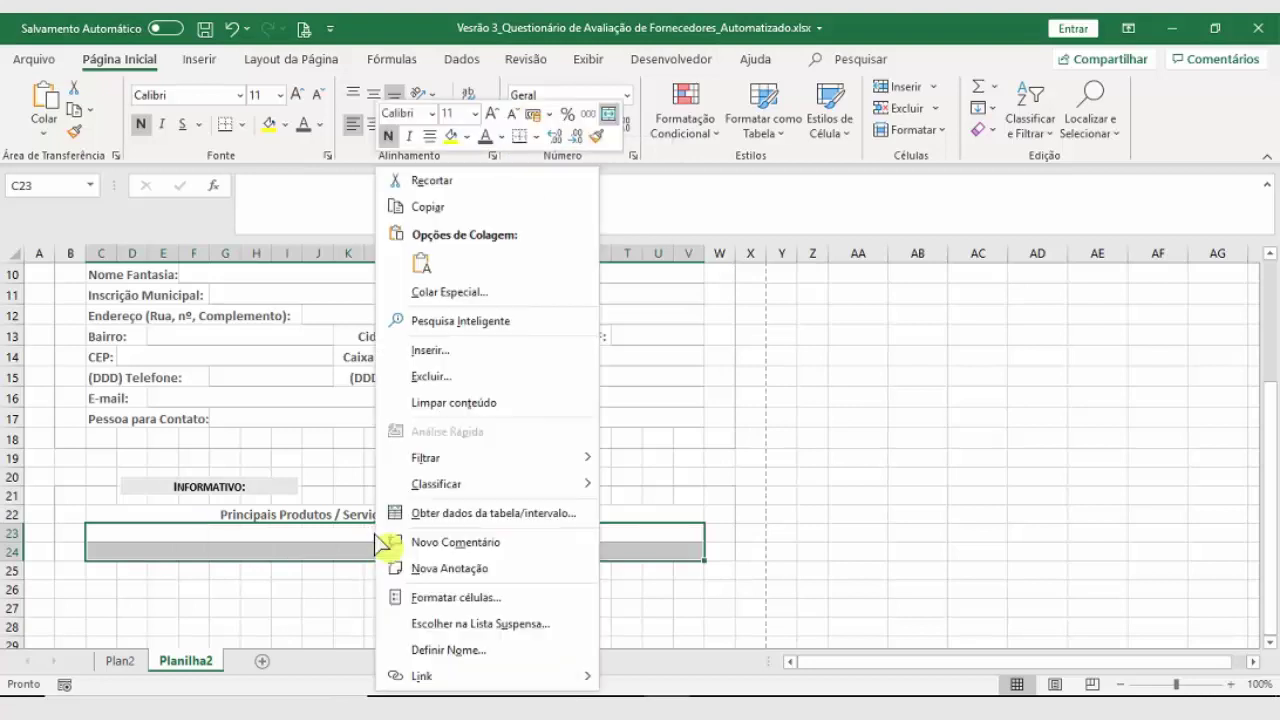
click(466, 599)
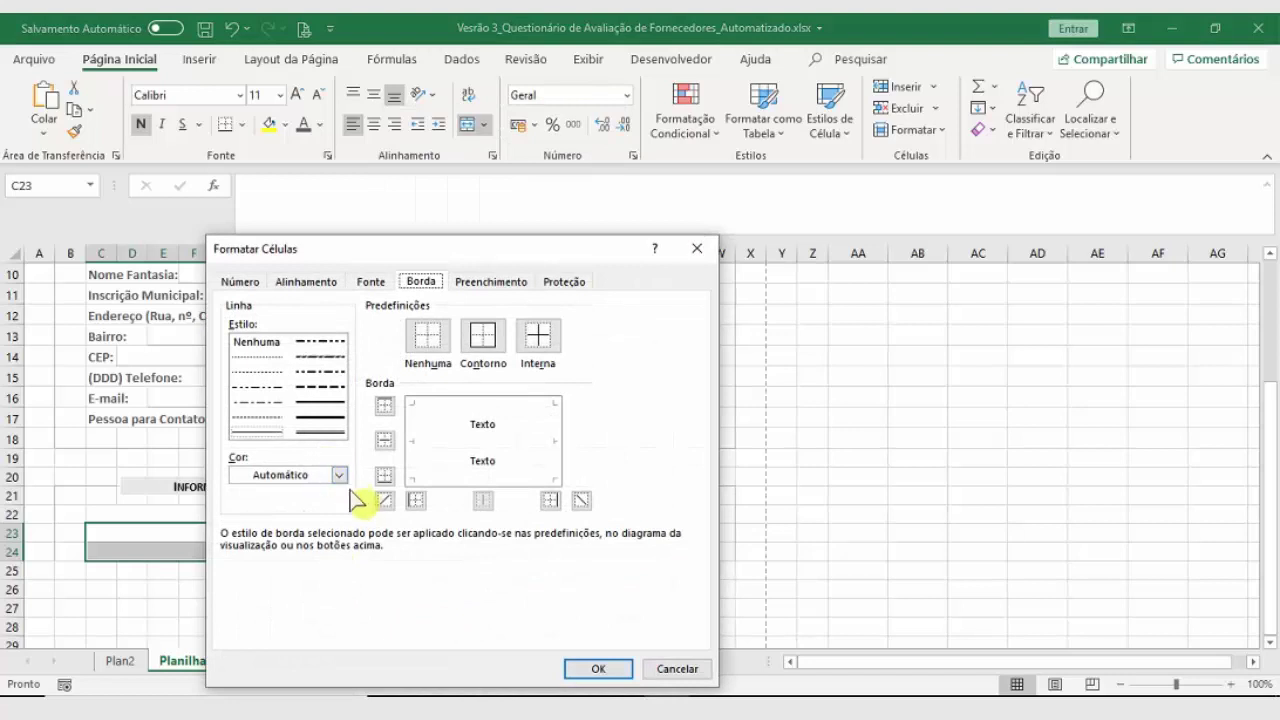
click(341, 474)
click(282, 284)
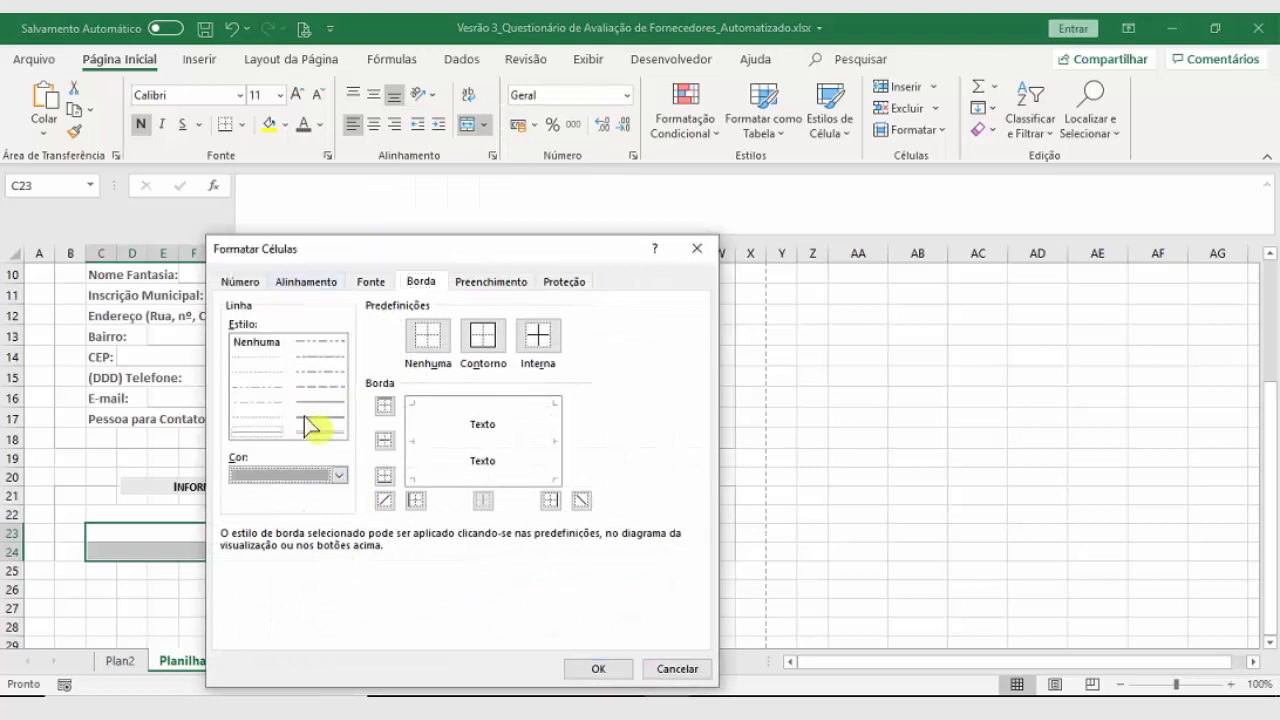
click(448, 438)
click(463, 478)
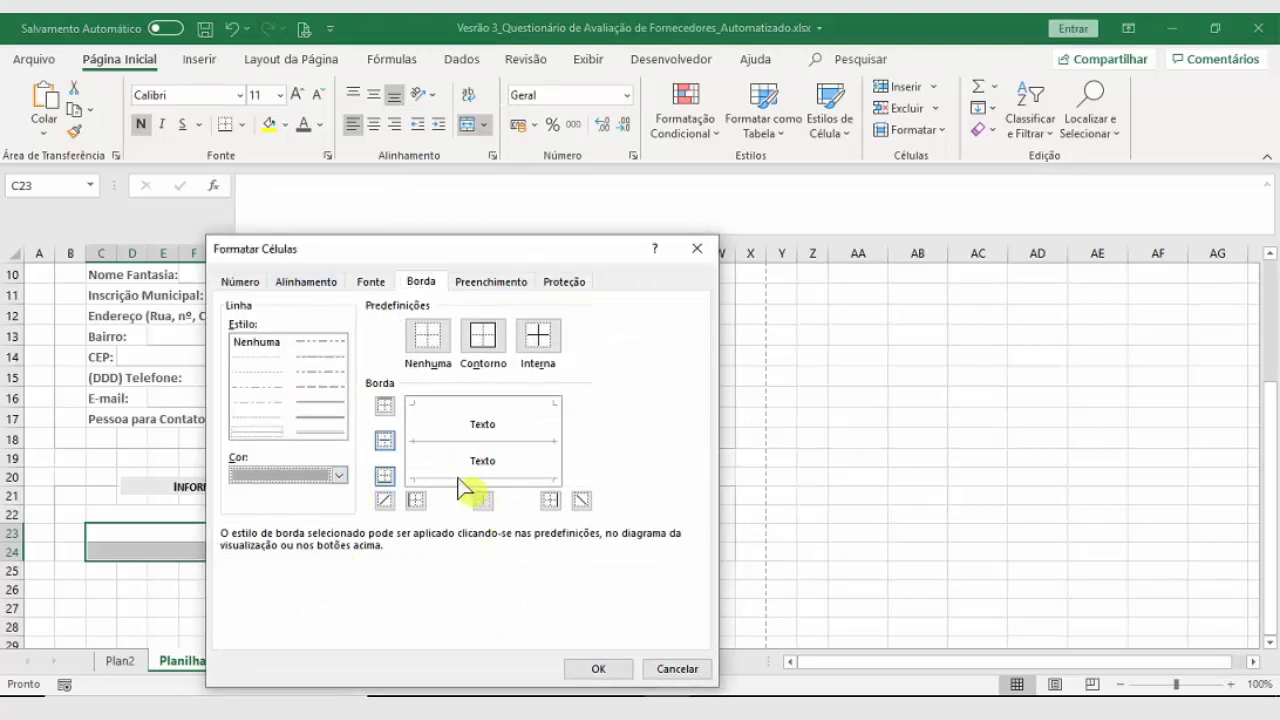
click(612, 672)
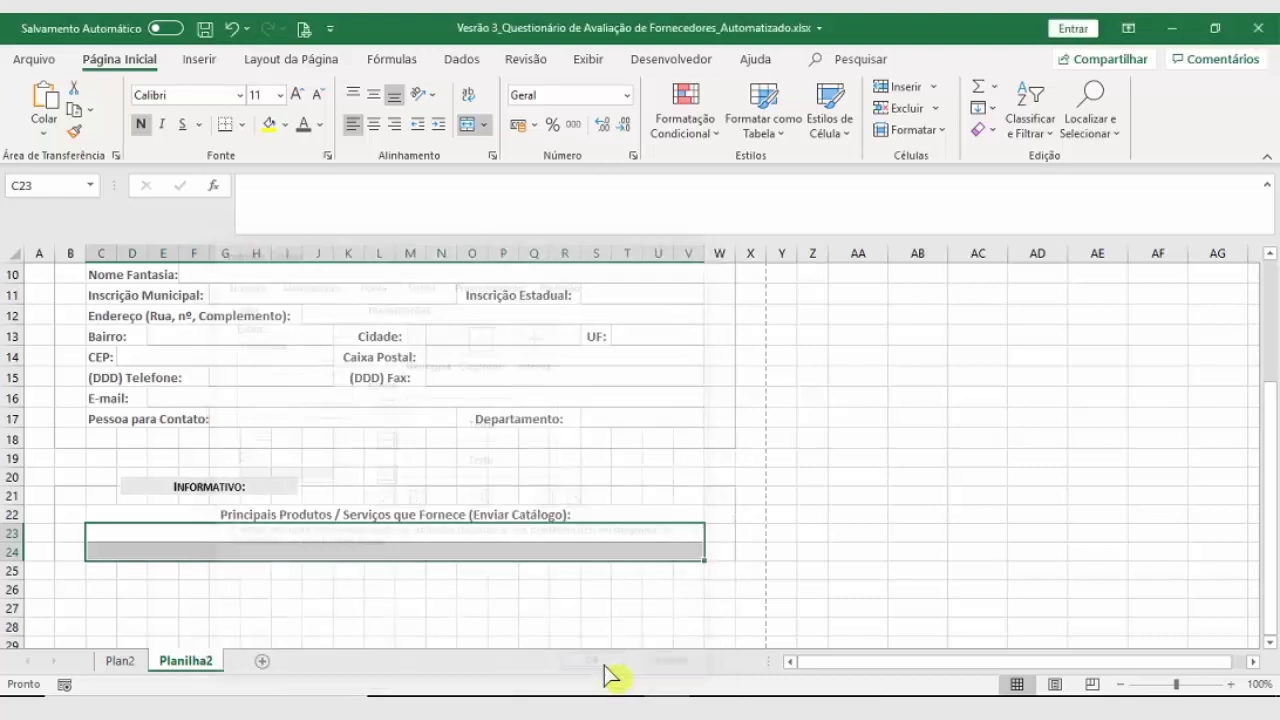
click(560, 609)
Step: Apply gray left, bottom and right borders to B25:W25 to close the frame of the "Informativo:" section
click(79, 531)
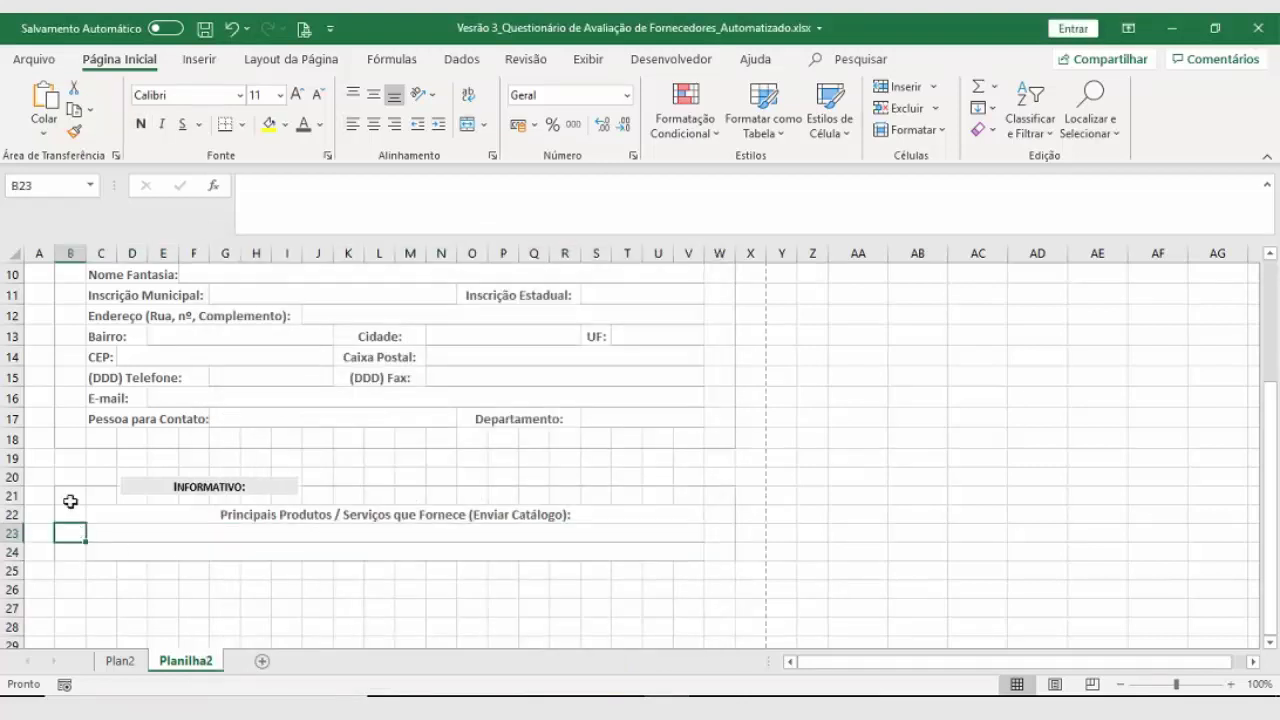
drag(65, 567, 724, 580)
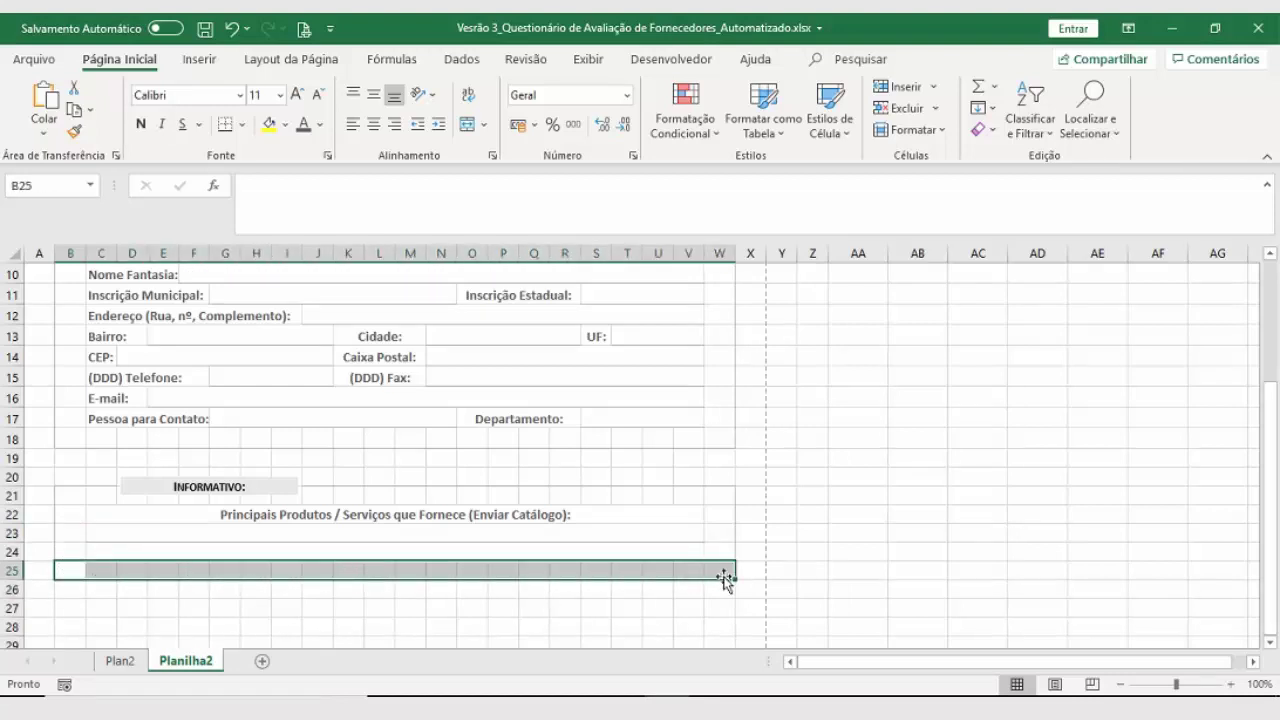
right_click(96, 572)
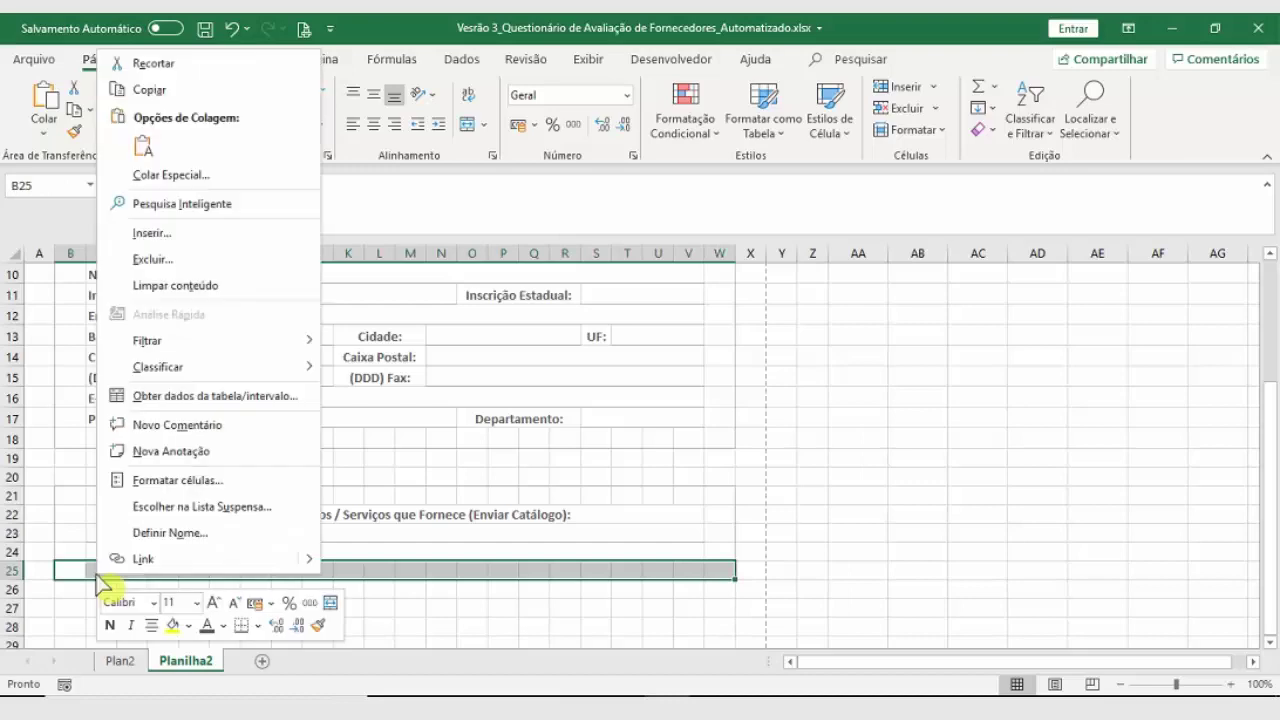
click(190, 482)
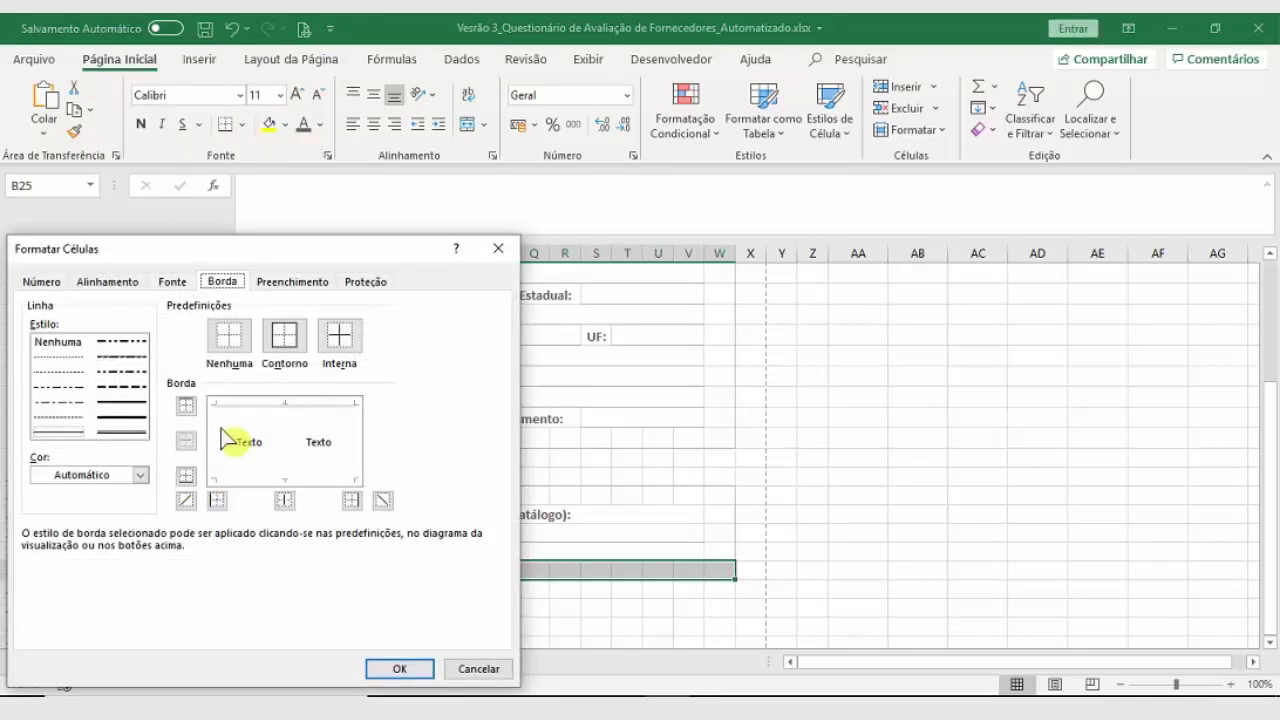
click(143, 475)
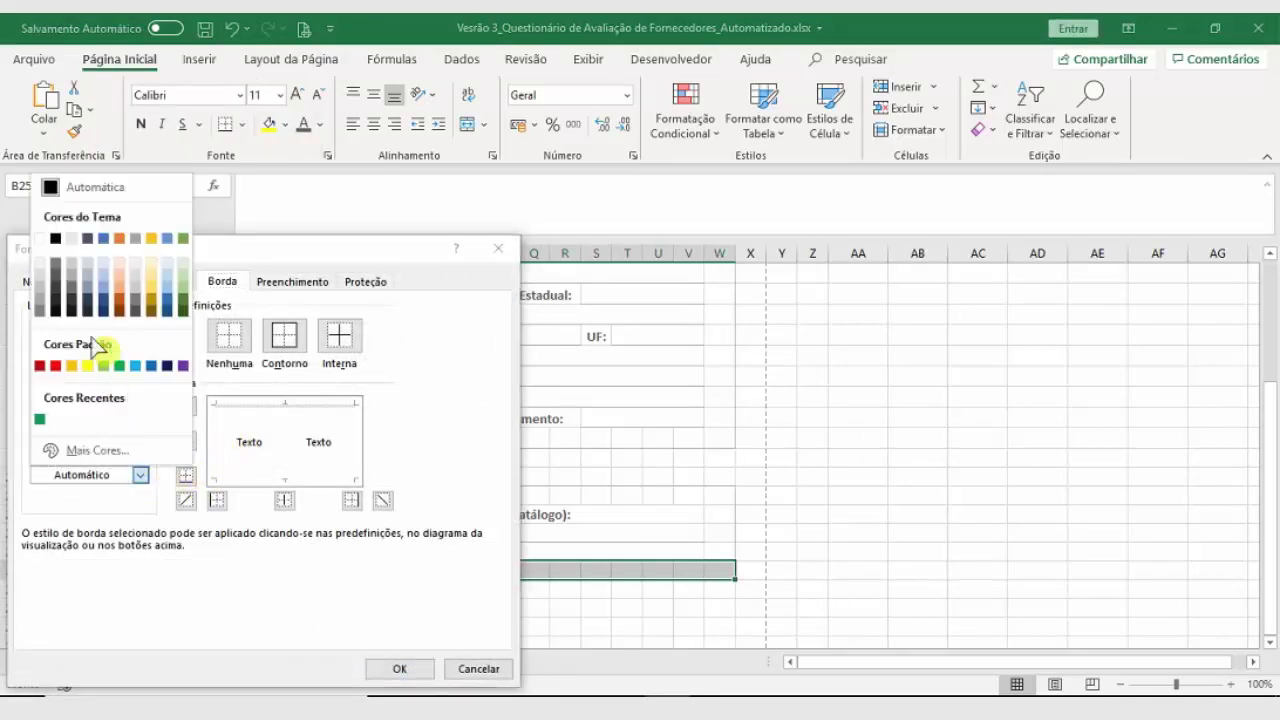
click(72, 280)
click(214, 432)
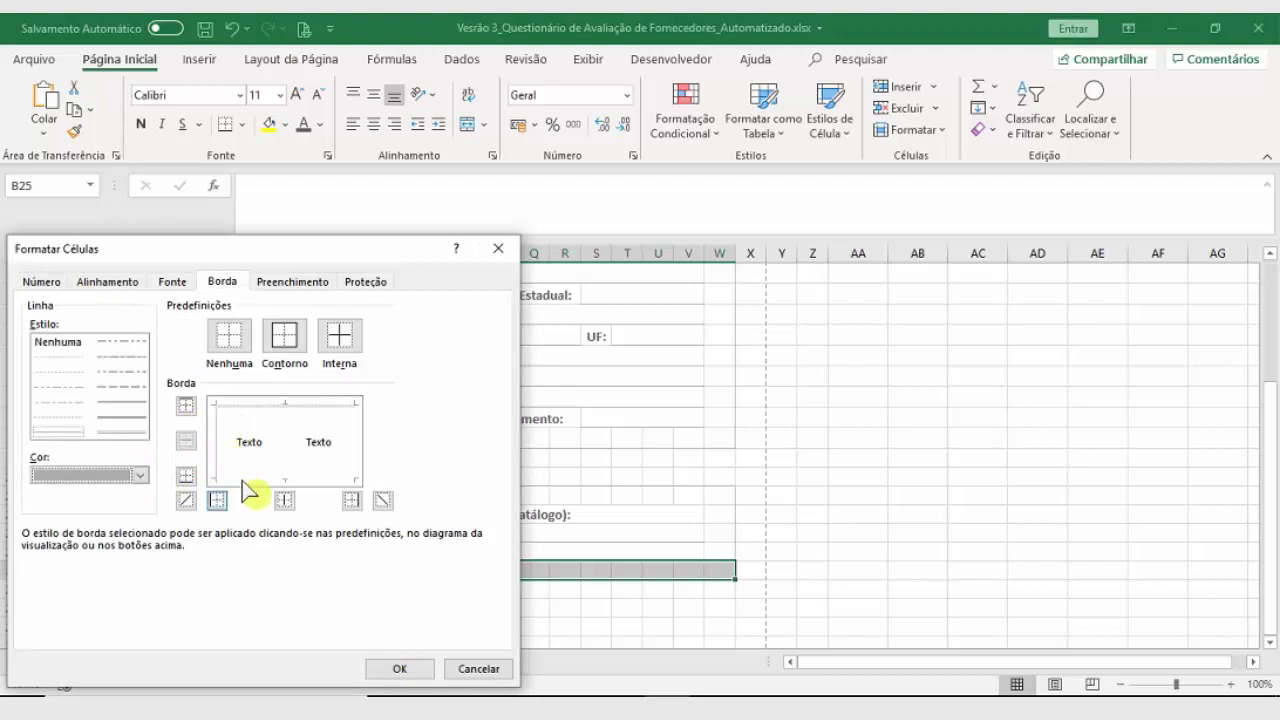
click(298, 482)
click(357, 462)
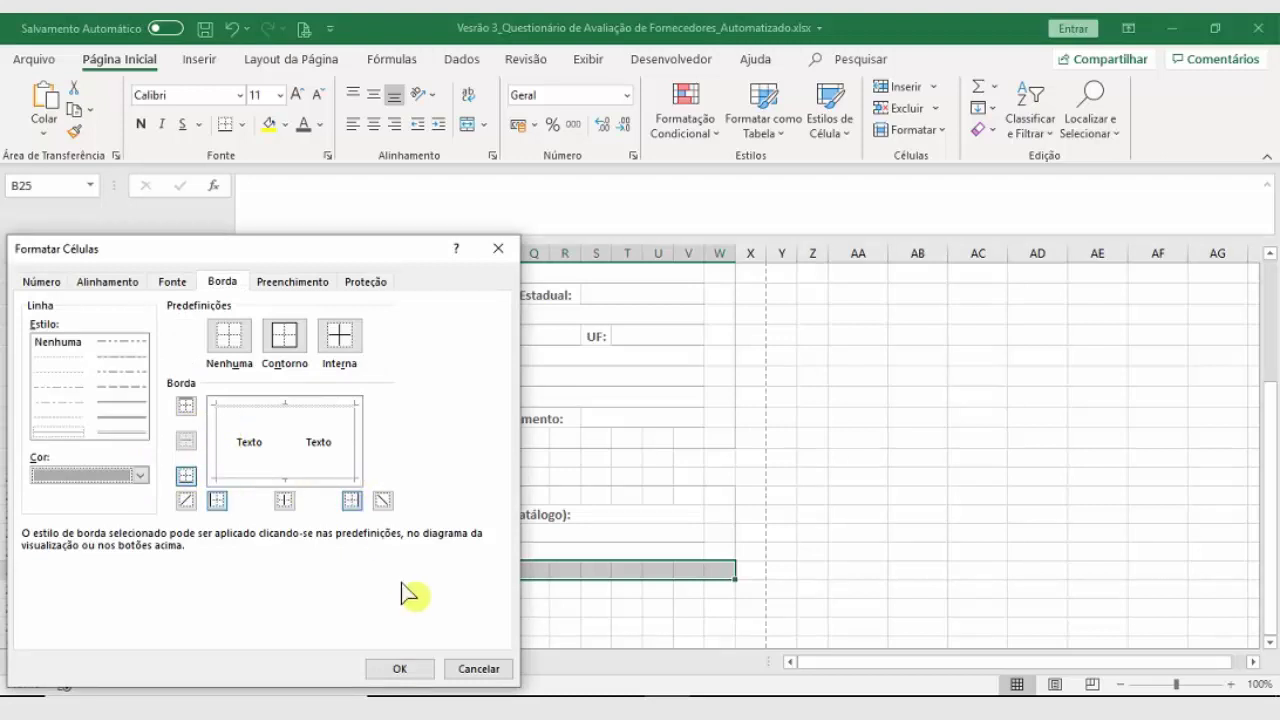
click(400, 668)
click(445, 641)
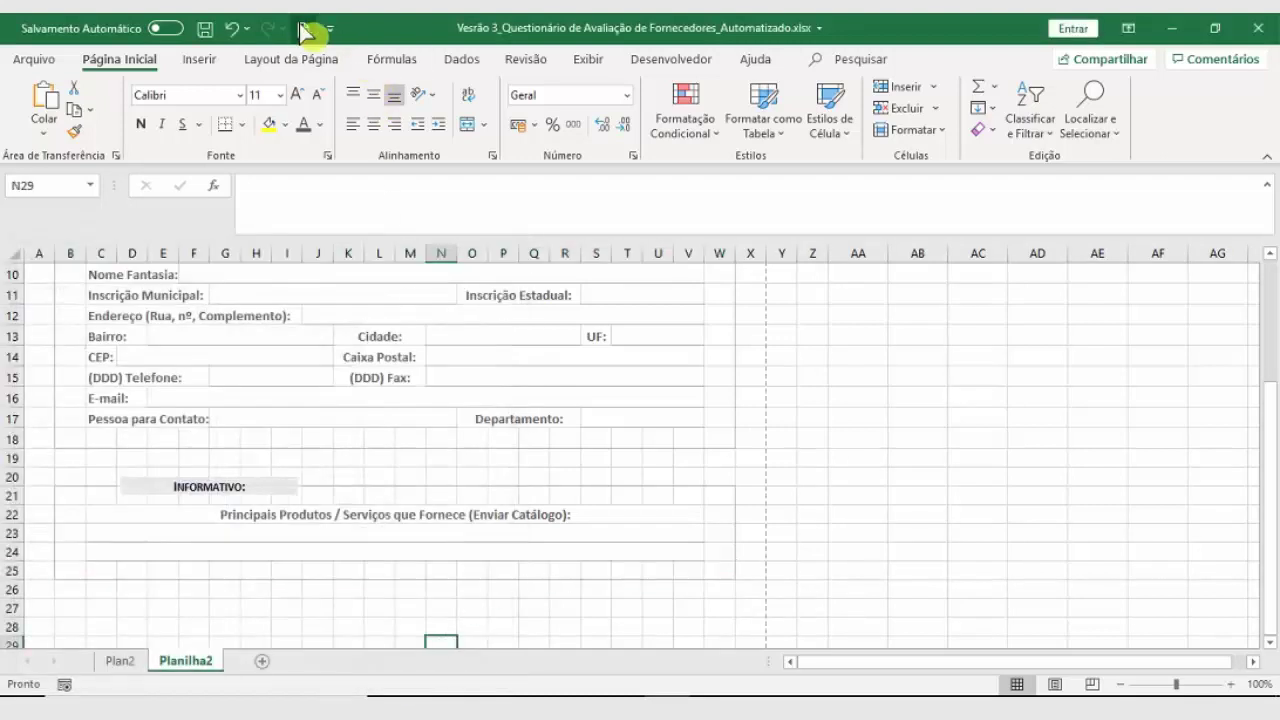
Step: Preview Planilha2 without gridlines and compare its "Informativo:" section with the one on Plan2
click(590, 59)
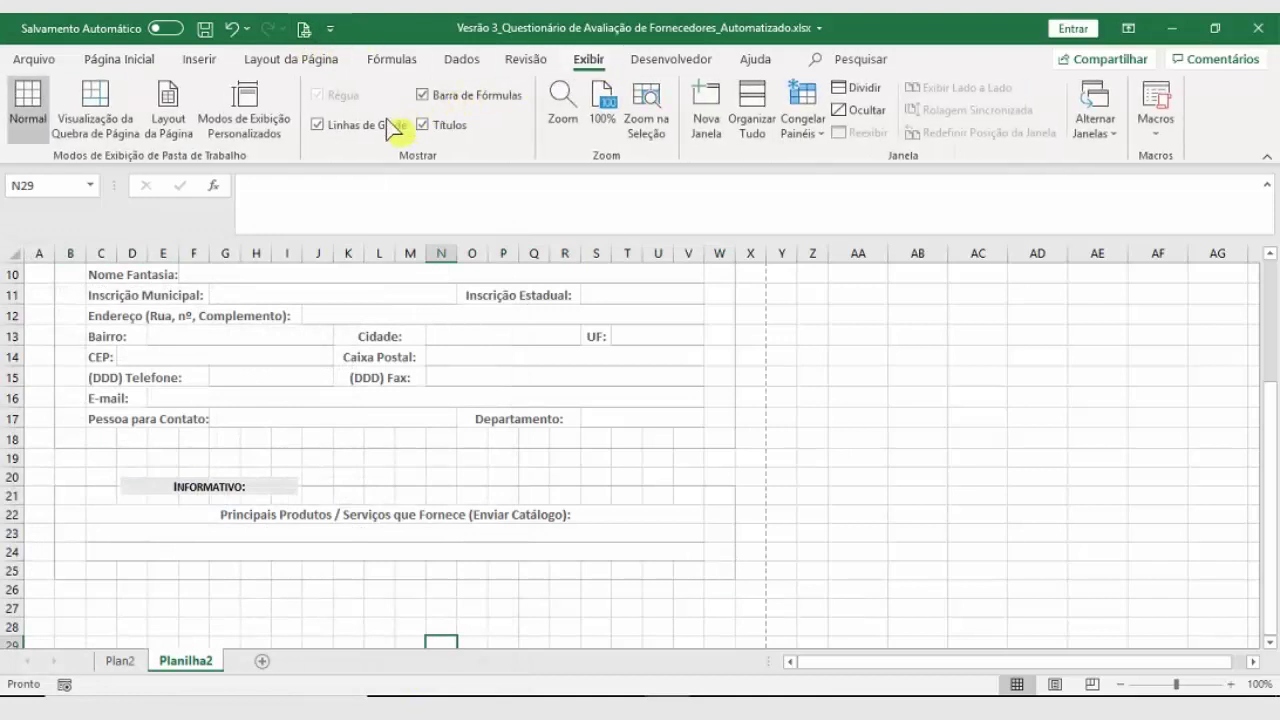
click(318, 125)
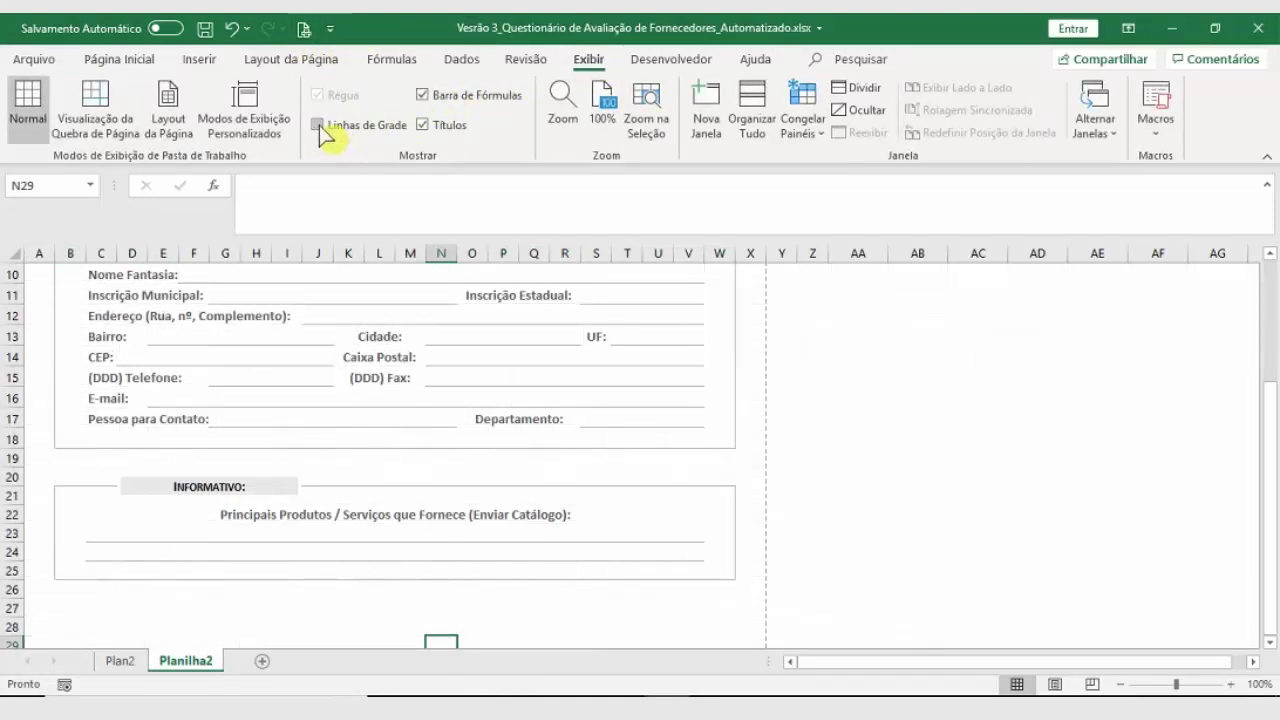
key(ctrl+Page_Up)
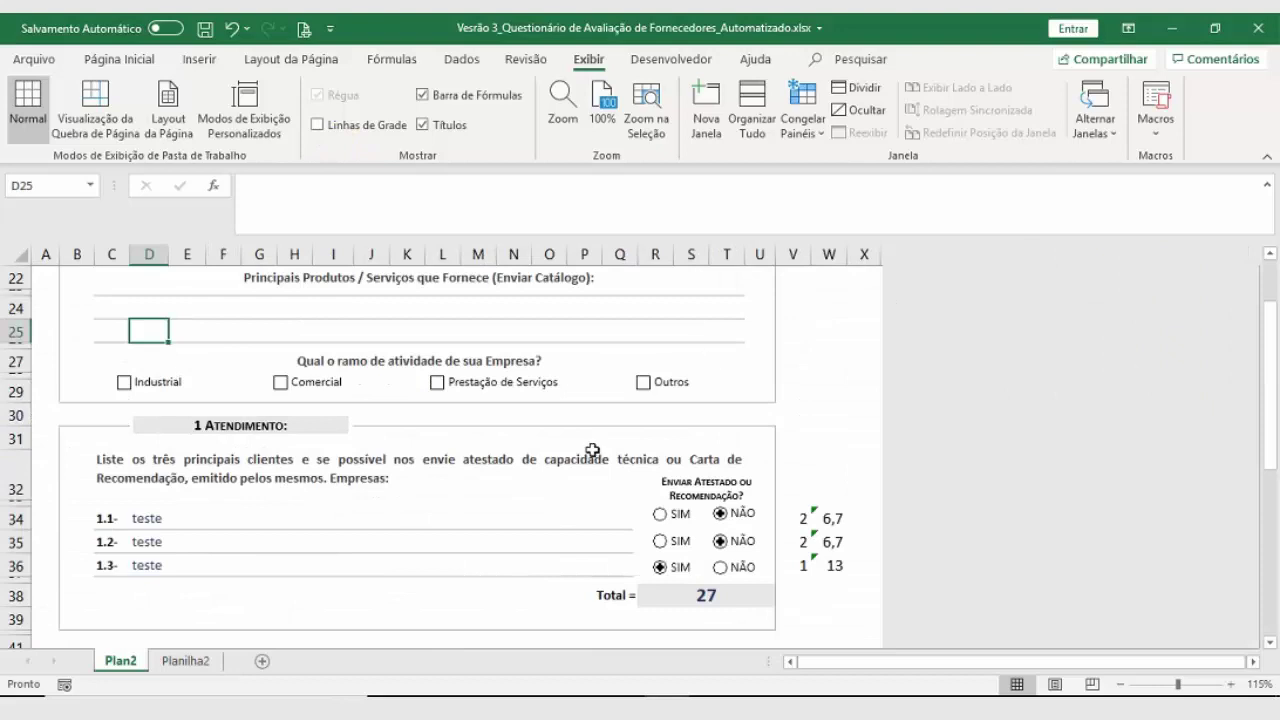
click(186, 661)
click(228, 508)
Step: Remove all borders from B25:W25 on Planilha2
click(74, 510)
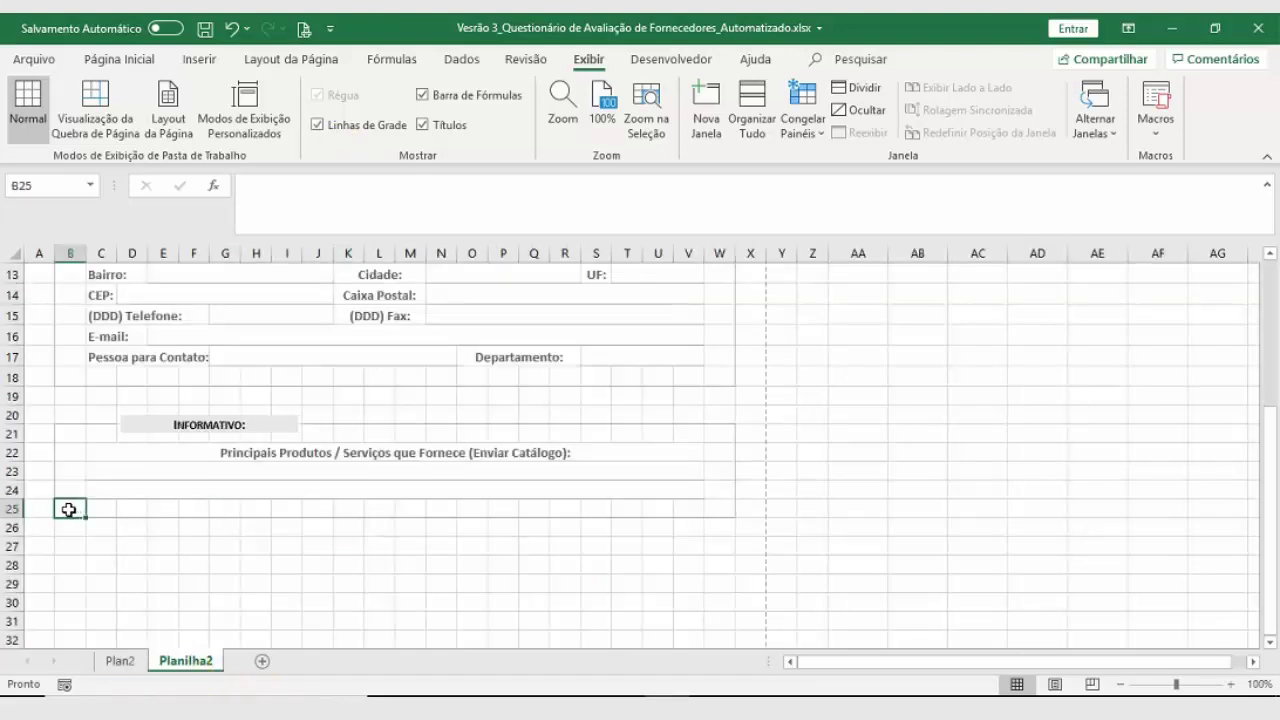
drag(69, 510, 722, 505)
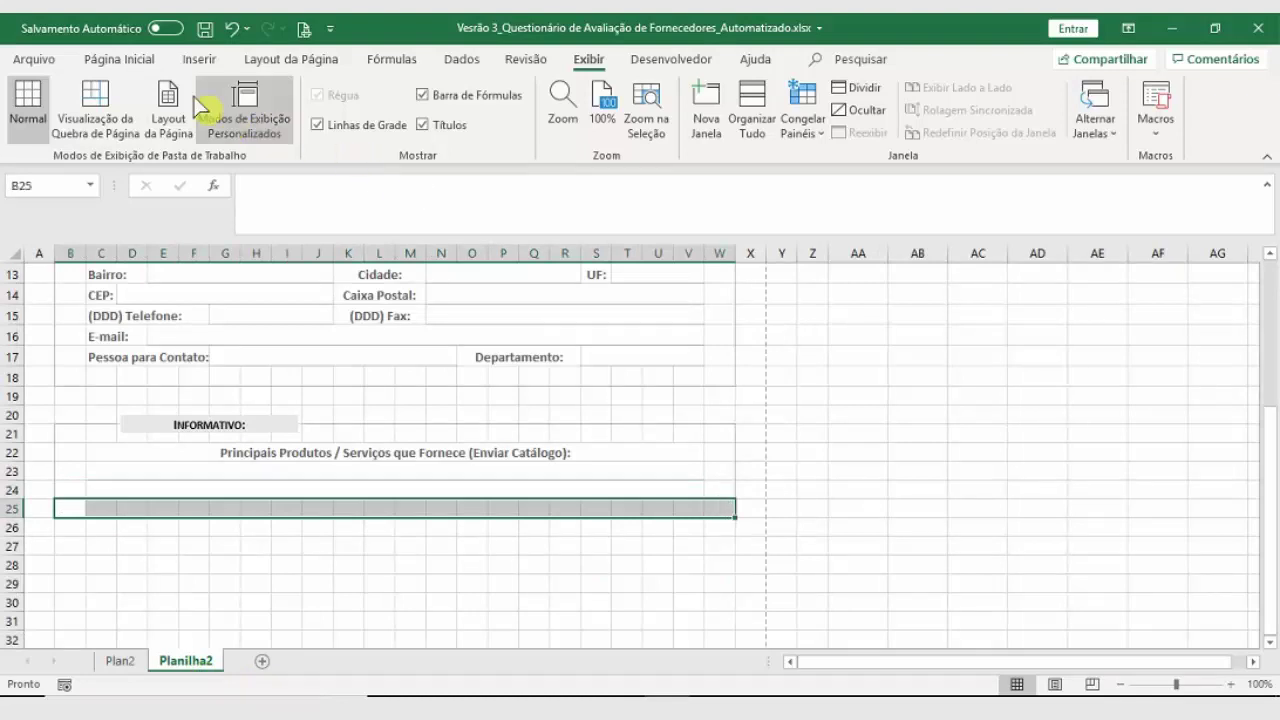
click(150, 59)
click(242, 124)
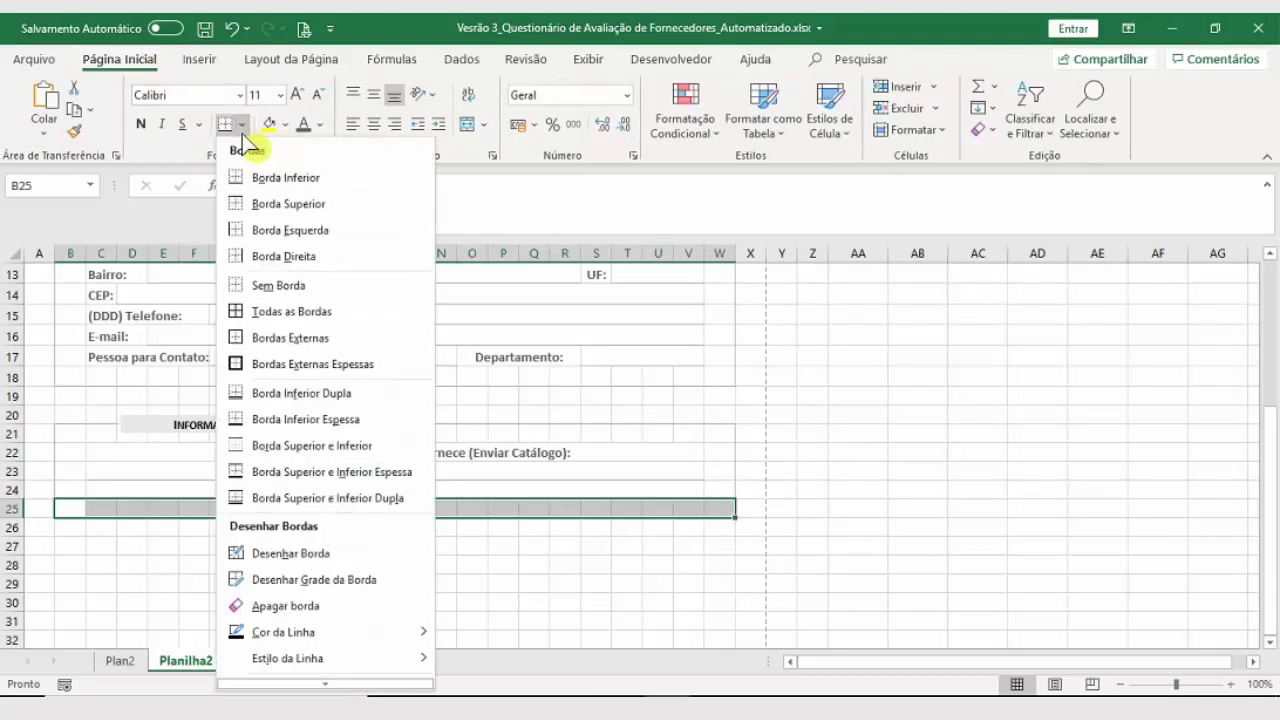
click(265, 287)
click(132, 564)
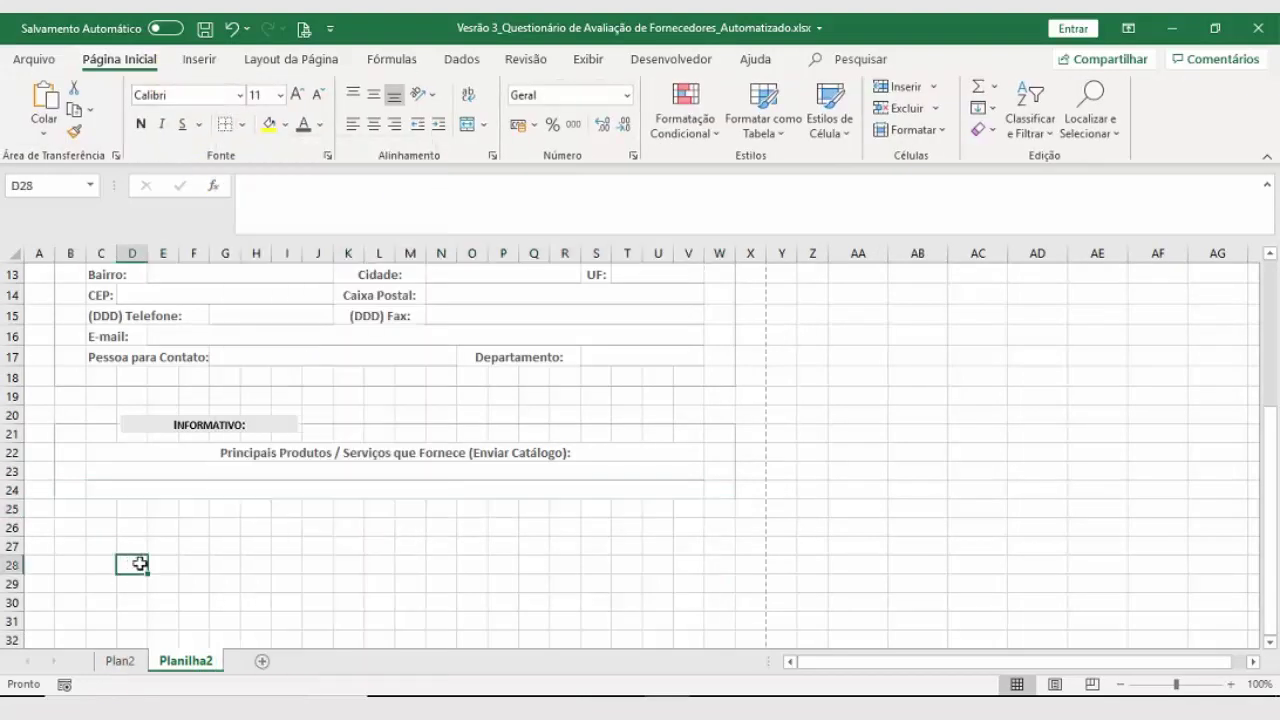
Step: Copy the question "Qual o ramo de atividade de sua Empresa?" from C27 of Plan2 into C25 of Planilha2
click(122, 661)
click(383, 350)
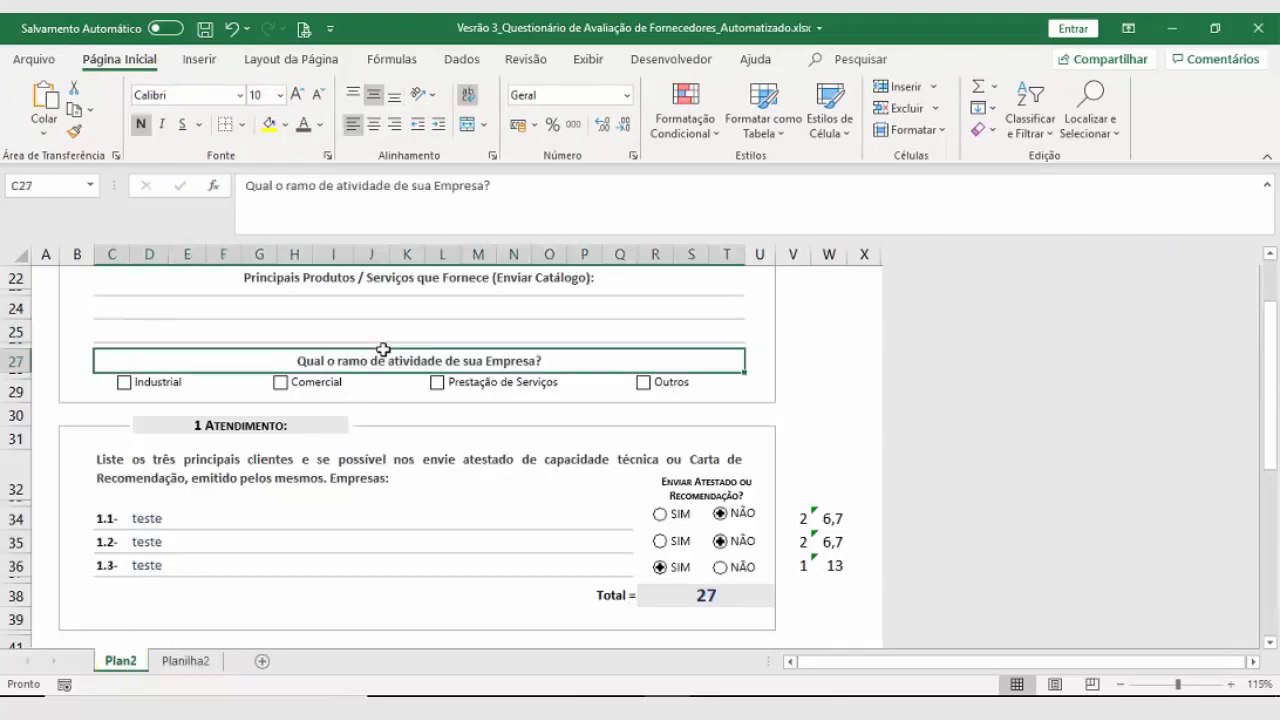
double_click(568, 362)
drag(568, 362, 303, 358)
key(ctrl+c)
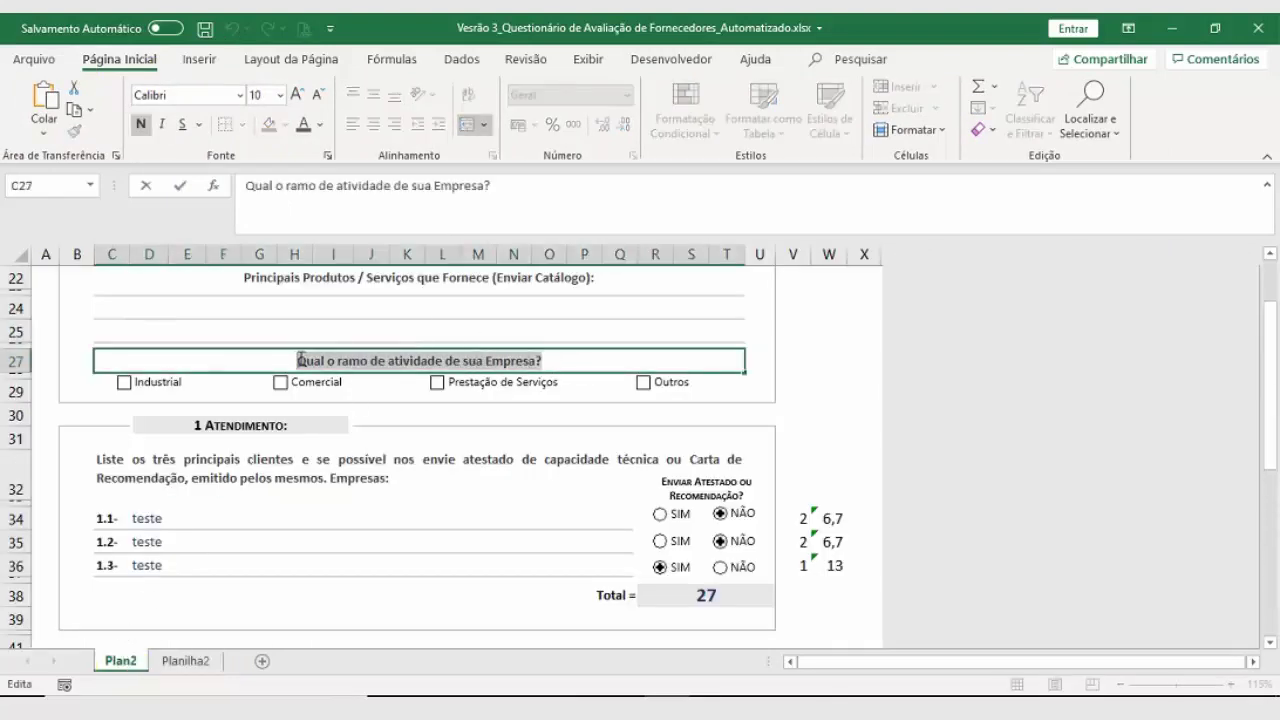
click(180, 664)
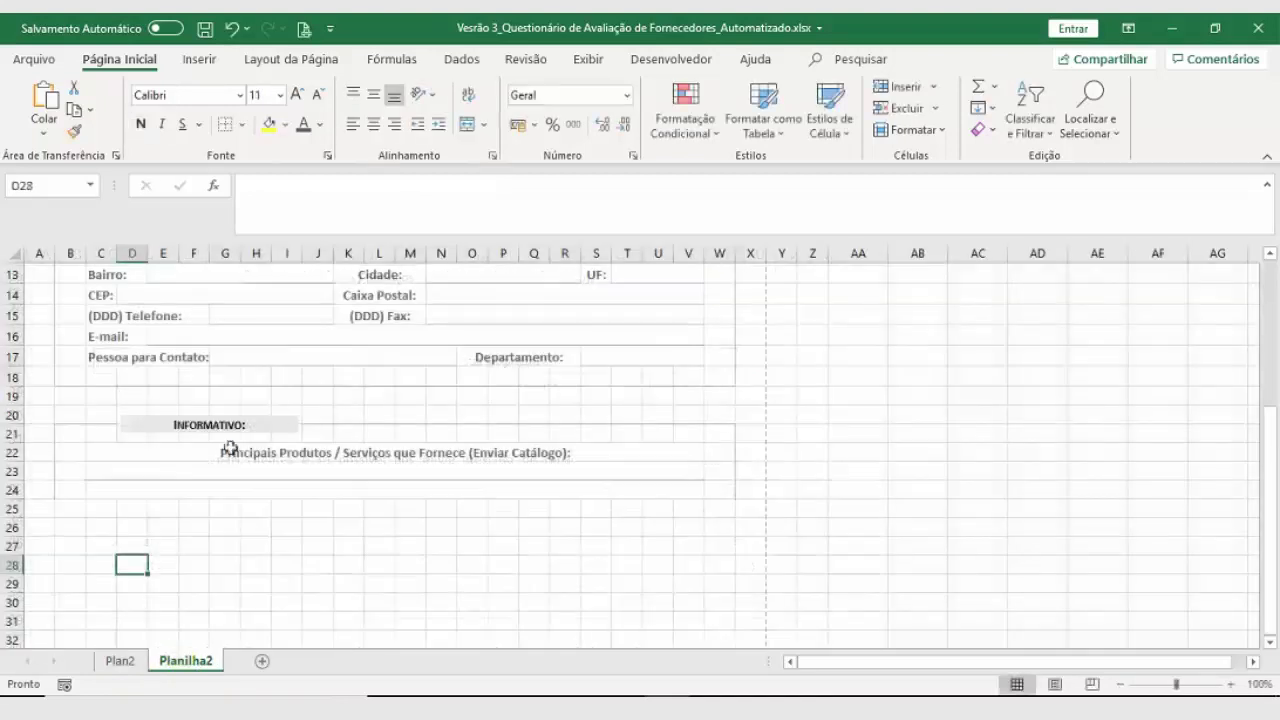
click(213, 497)
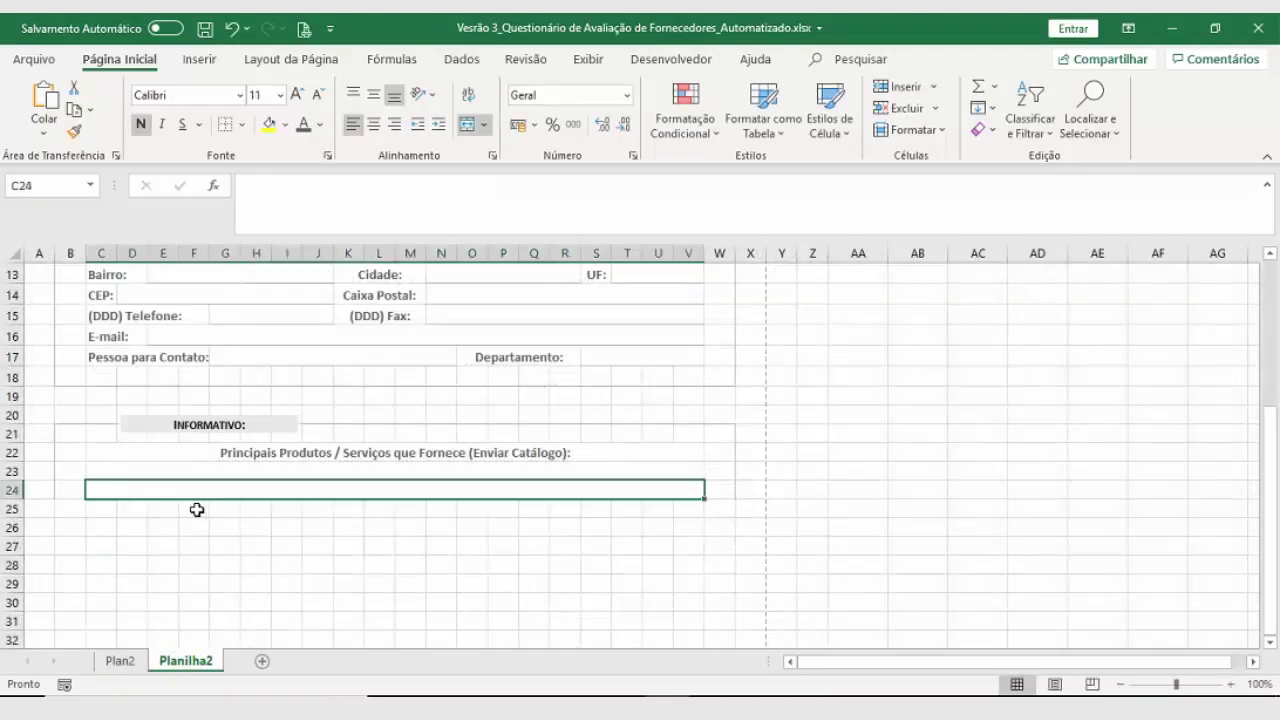
click(104, 508)
key(ctrl+v)
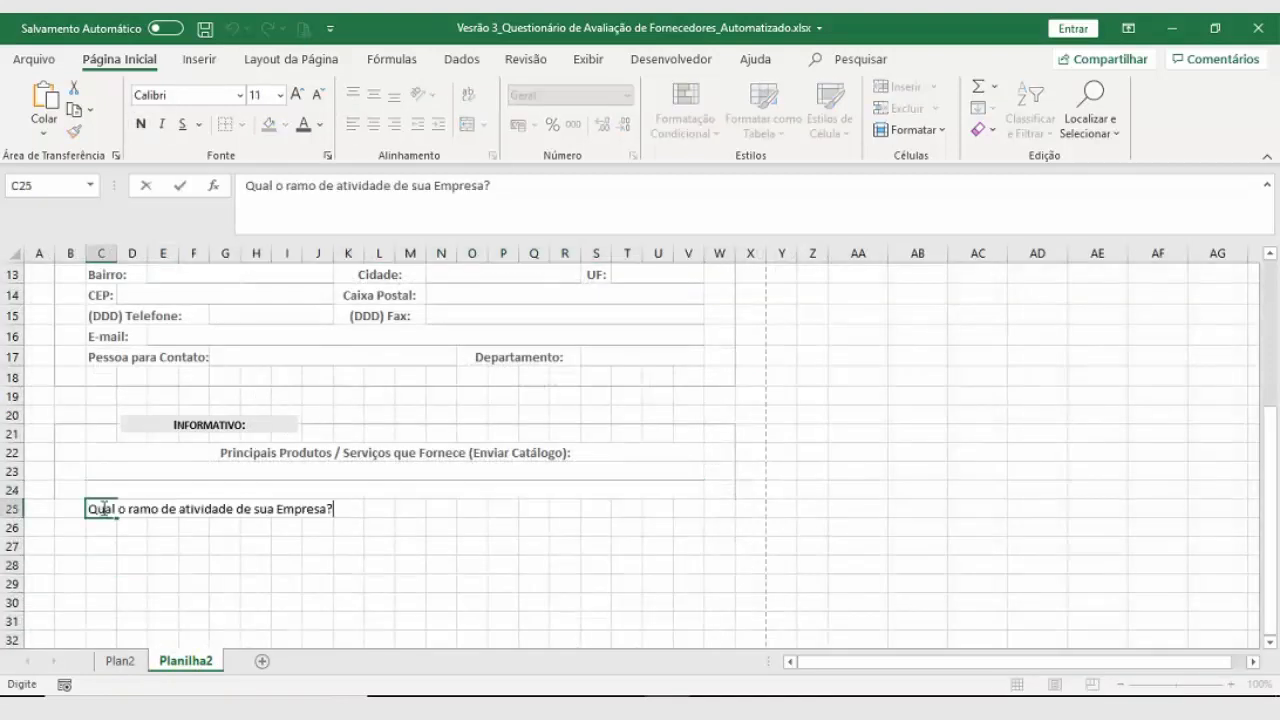
click(118, 546)
Step: Merge and center the business-activity question across C25:V25 and make it bold
drag(94, 508, 685, 506)
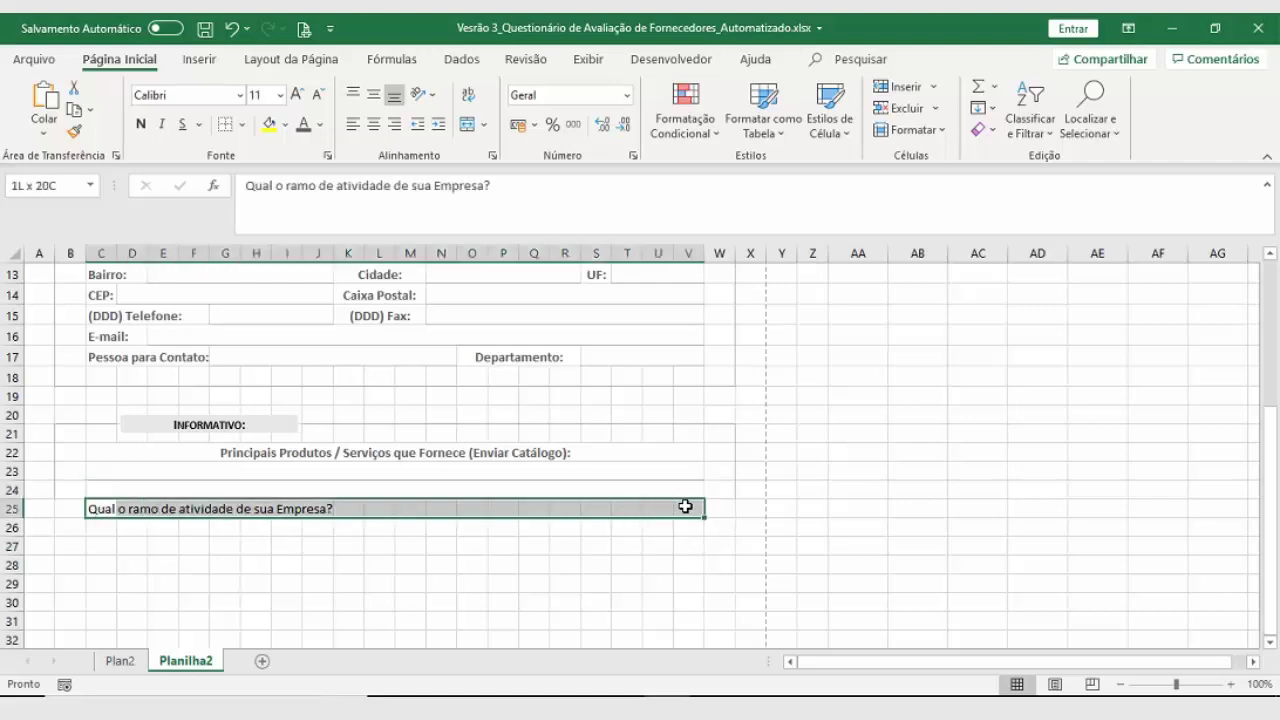
click(470, 125)
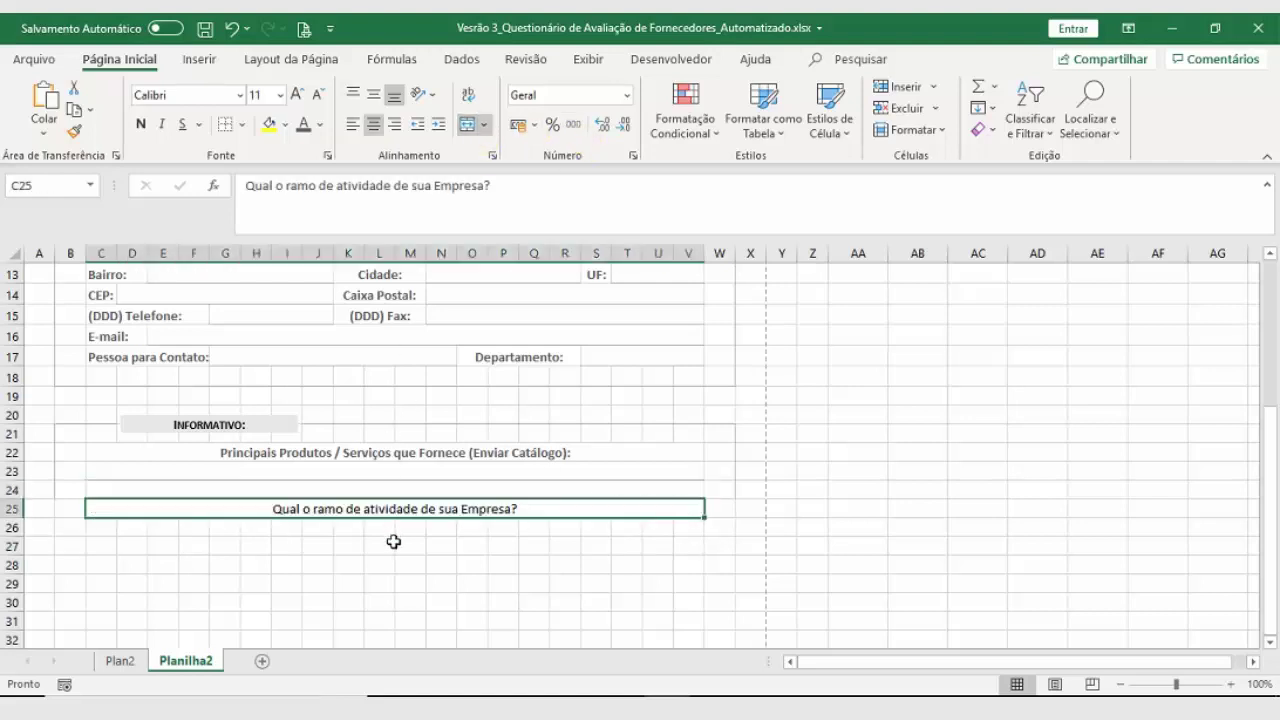
click(140, 124)
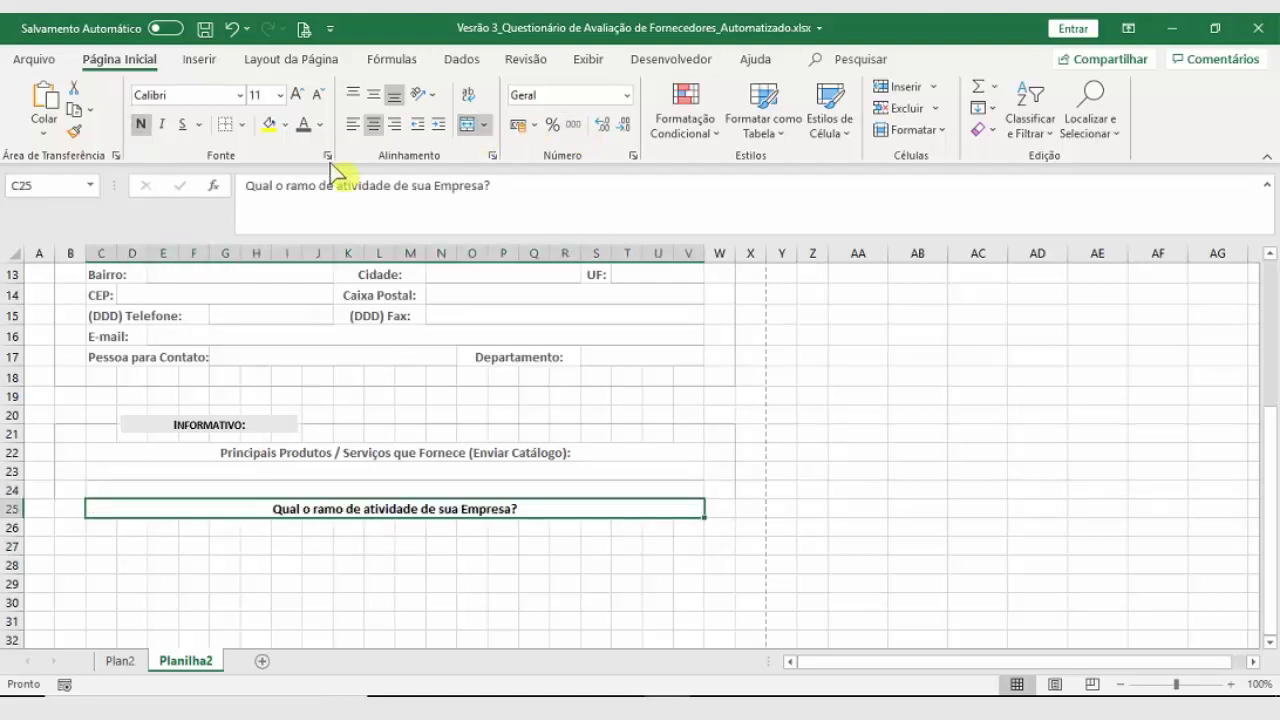
click(376, 543)
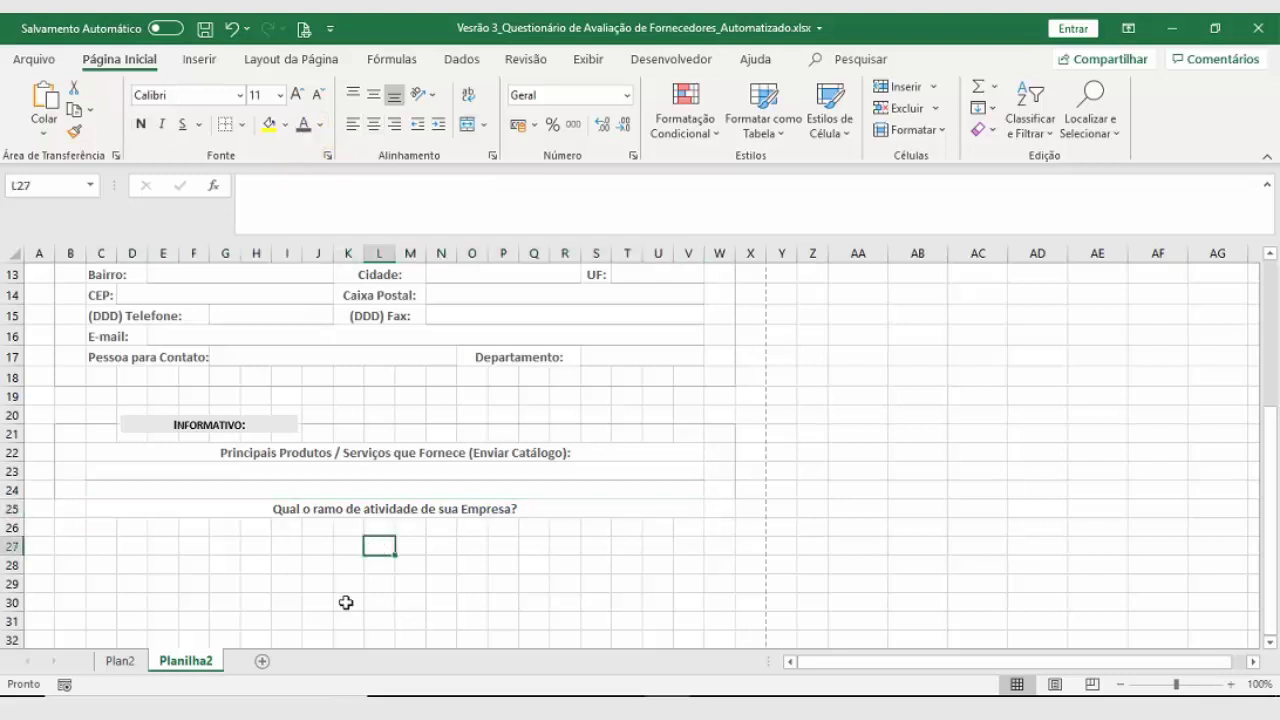
Step: Examine how the business-activity check boxes on Plan2 work by ticking them and clearing them again
scroll(346, 602, down, 1)
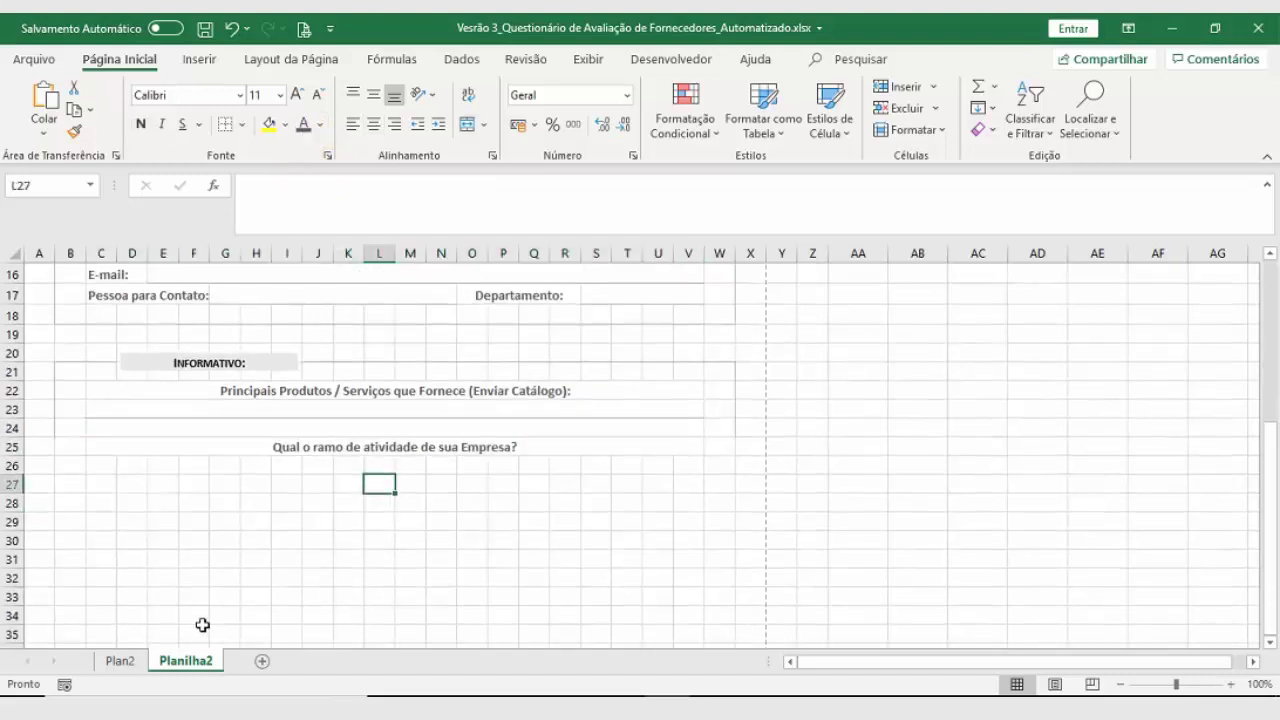
click(122, 664)
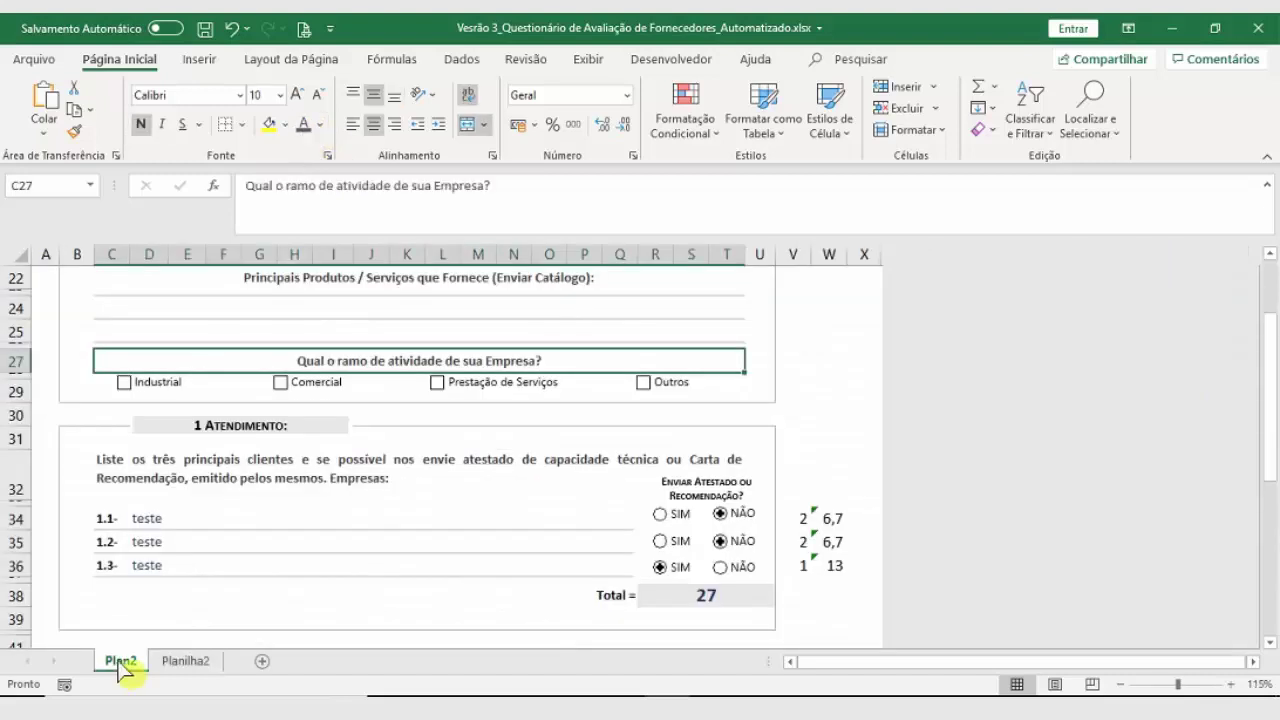
click(124, 382)
click(281, 382)
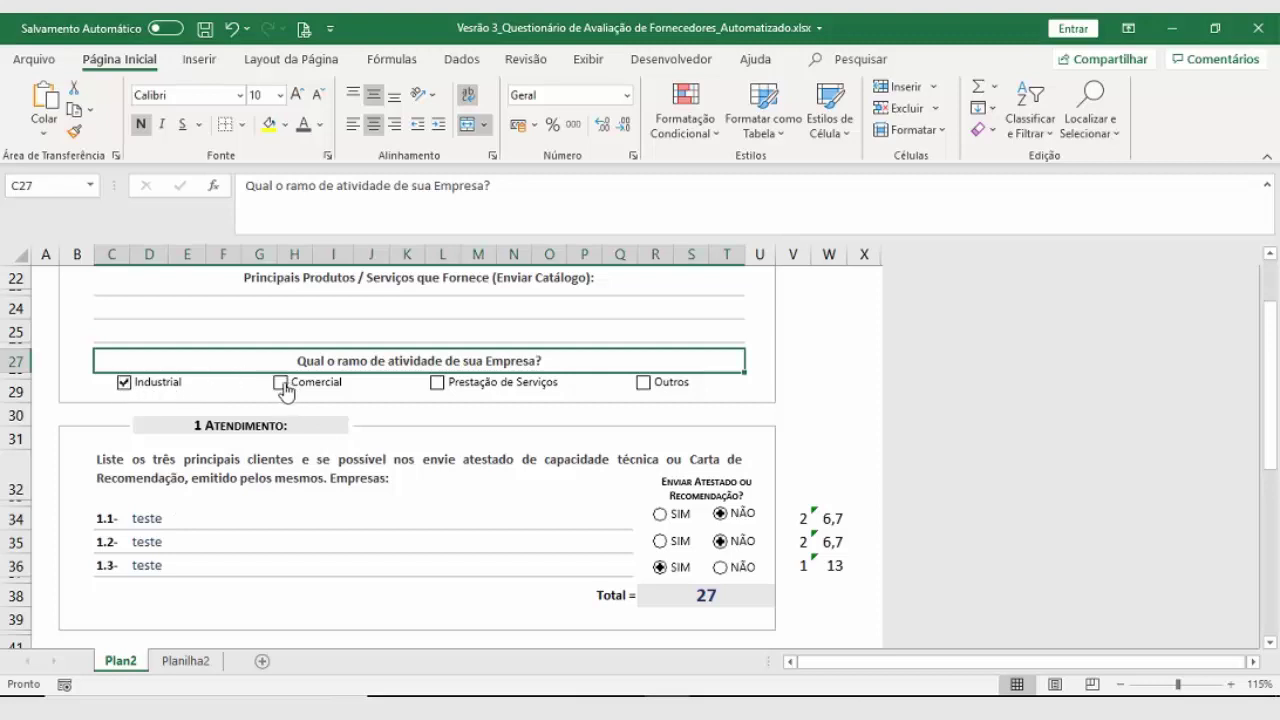
click(437, 382)
click(643, 382)
click(439, 395)
click(436, 383)
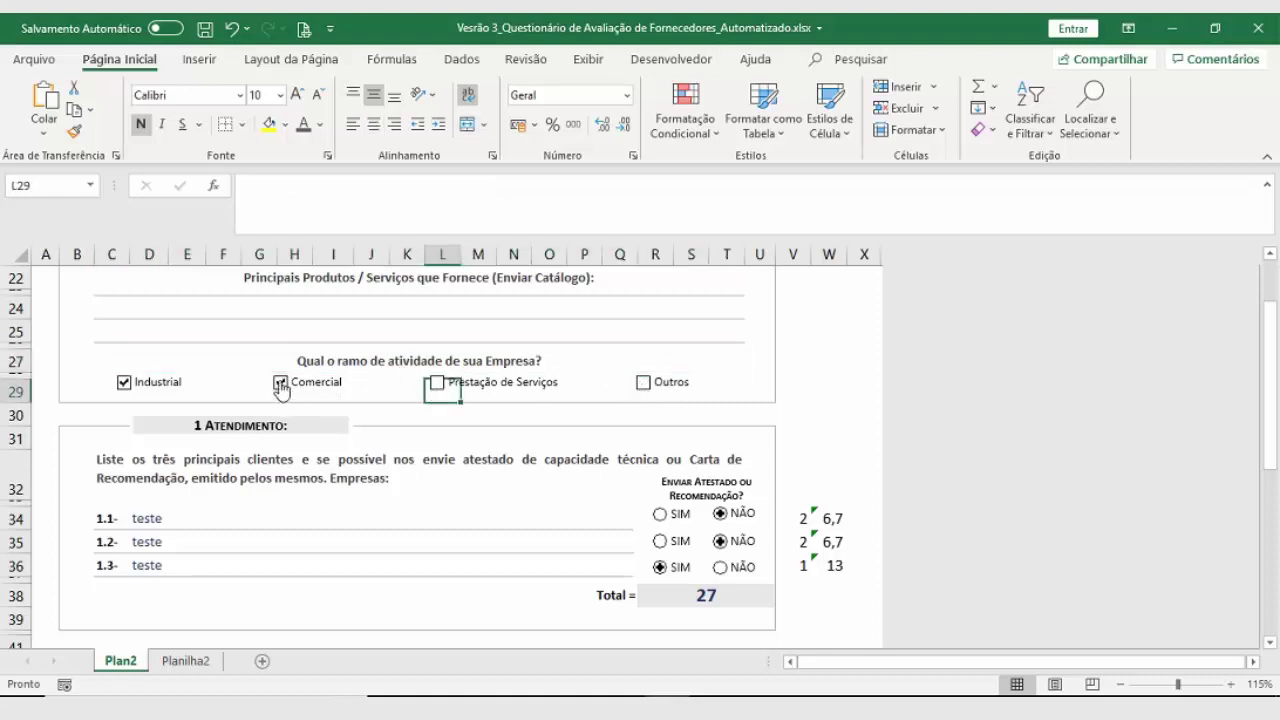
click(281, 382)
click(124, 383)
click(595, 366)
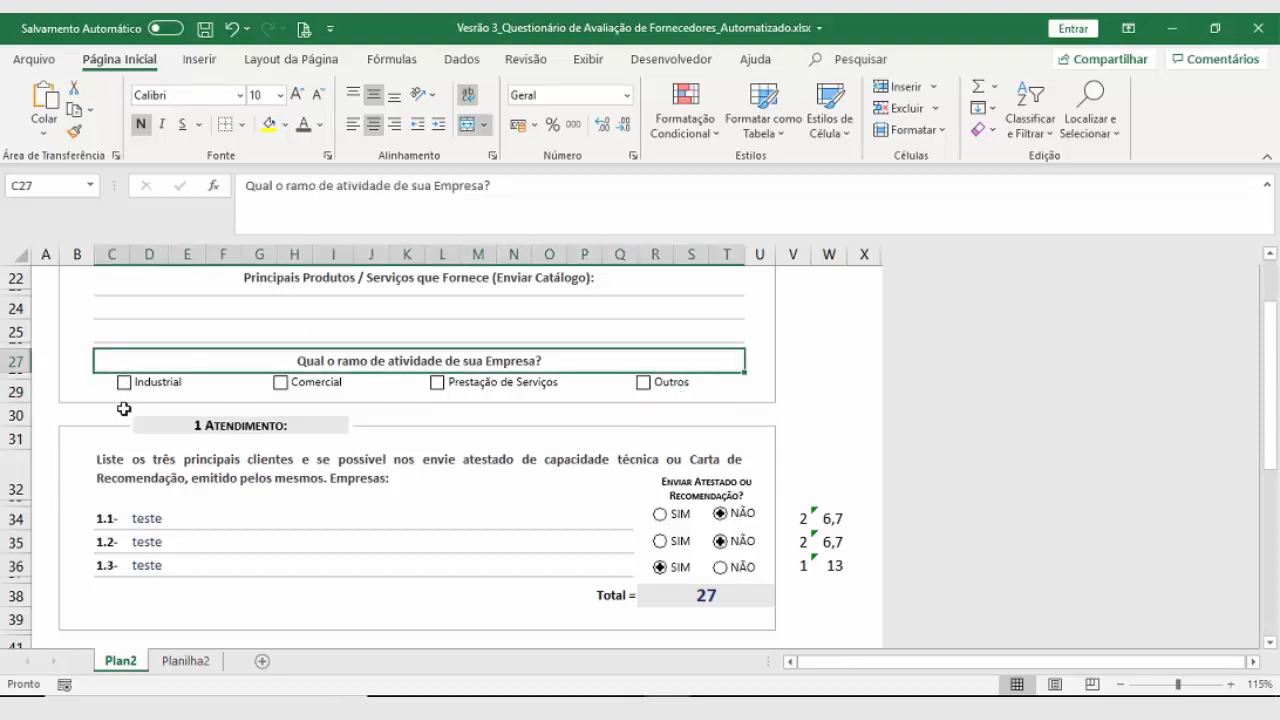
Step: Insert a check box form control on Planilha2 below the business-activity question, spanning columns C to F at rows 26–27
click(182, 663)
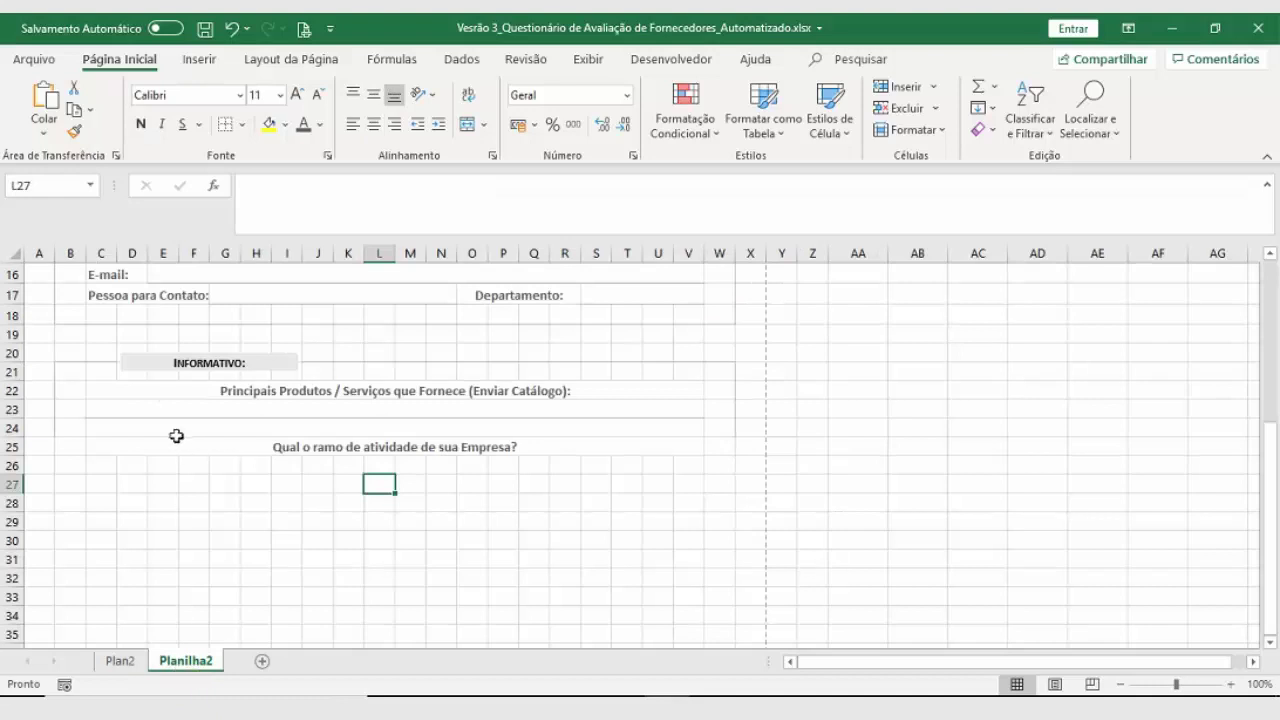
click(132, 481)
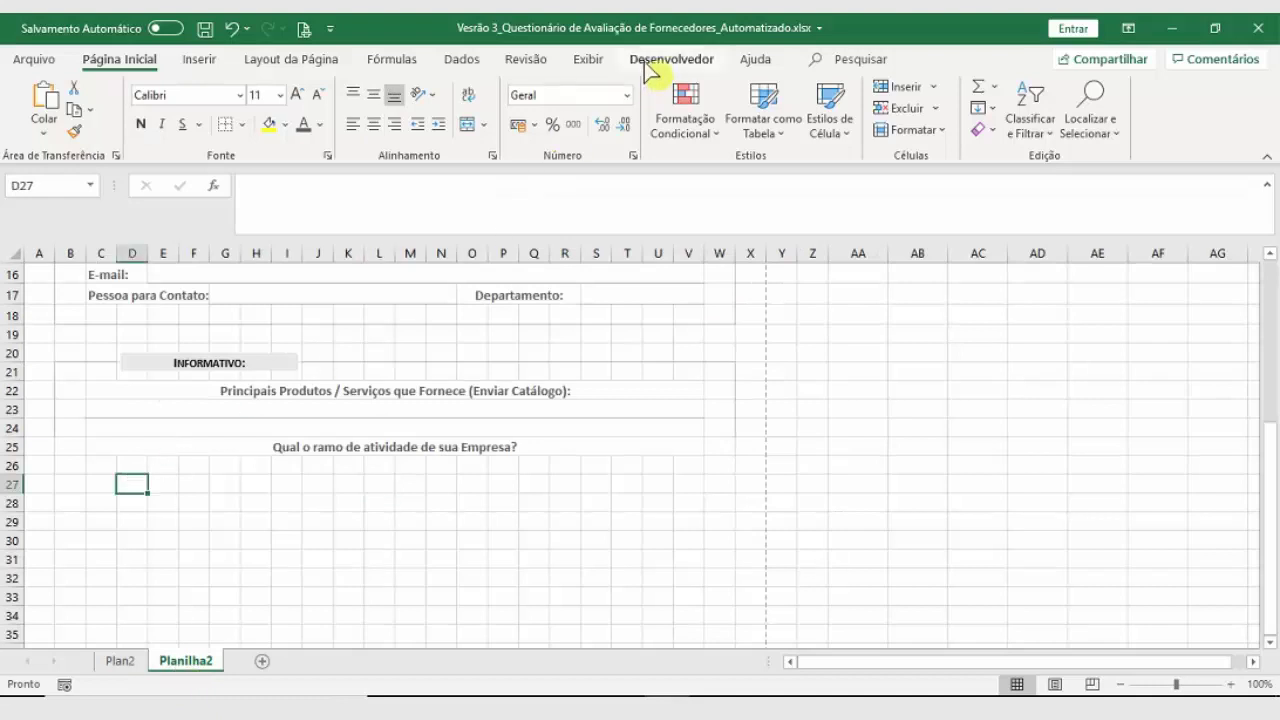
click(652, 62)
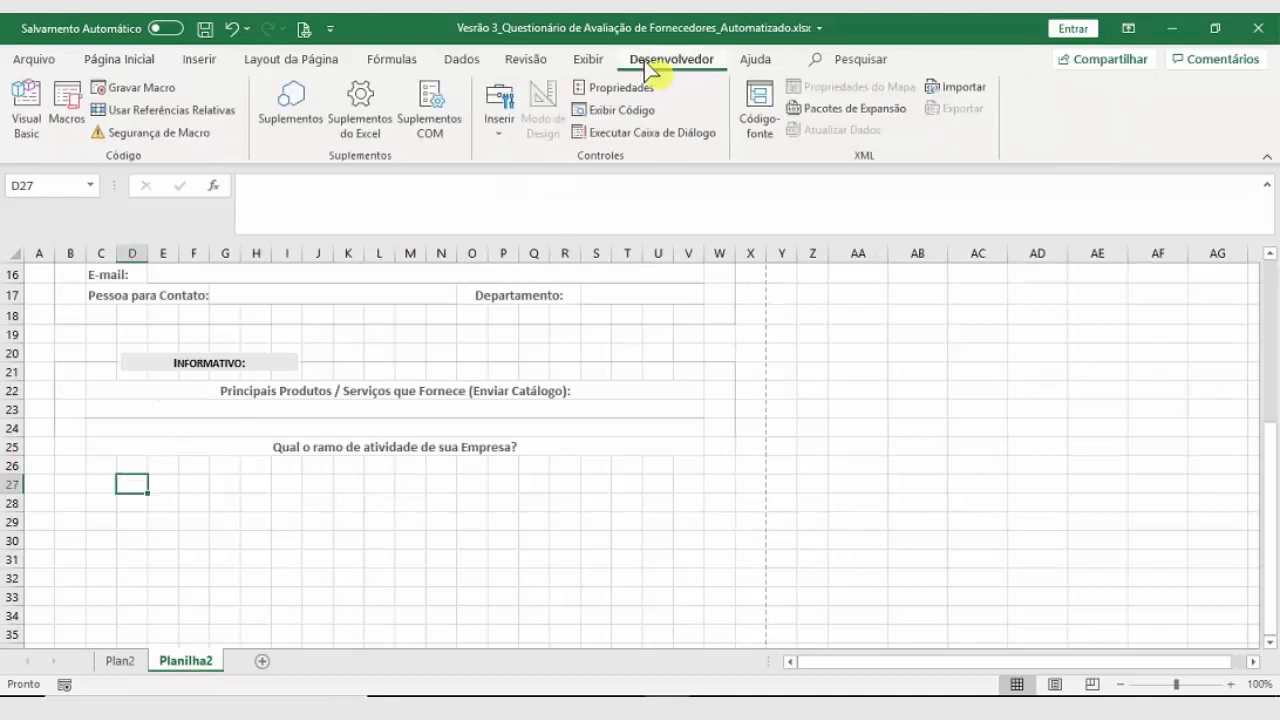
click(500, 125)
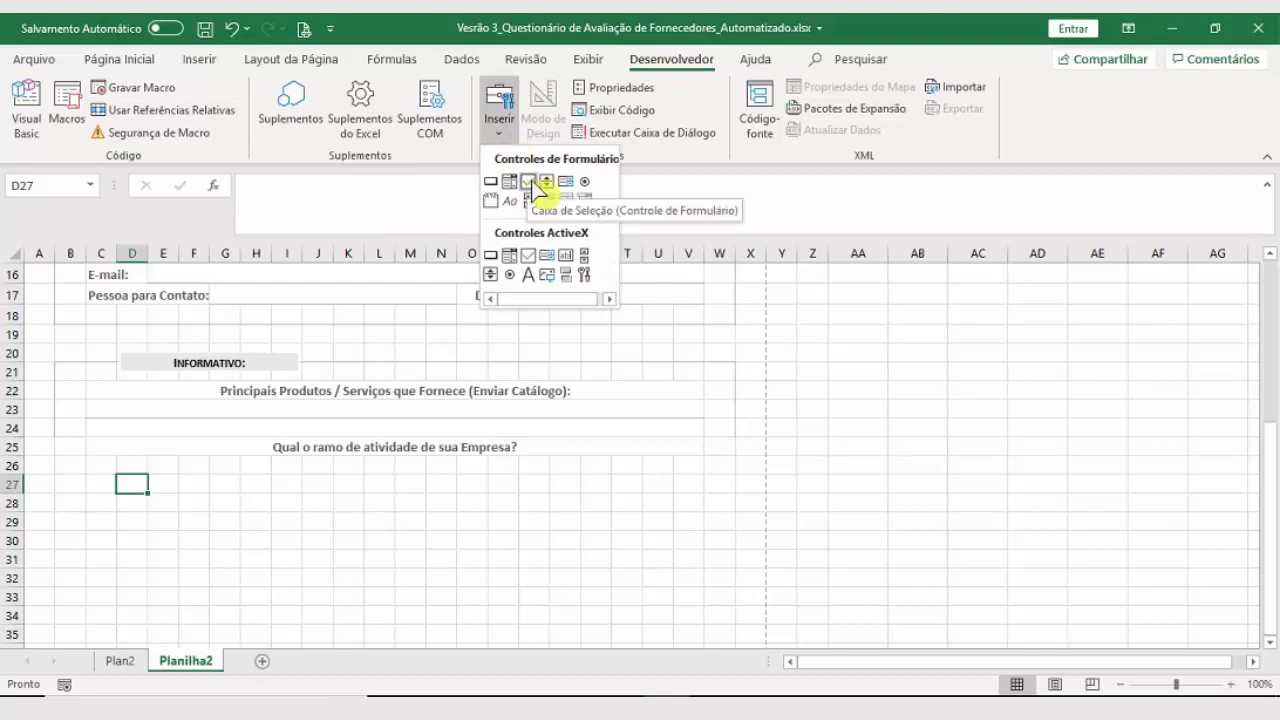
click(530, 181)
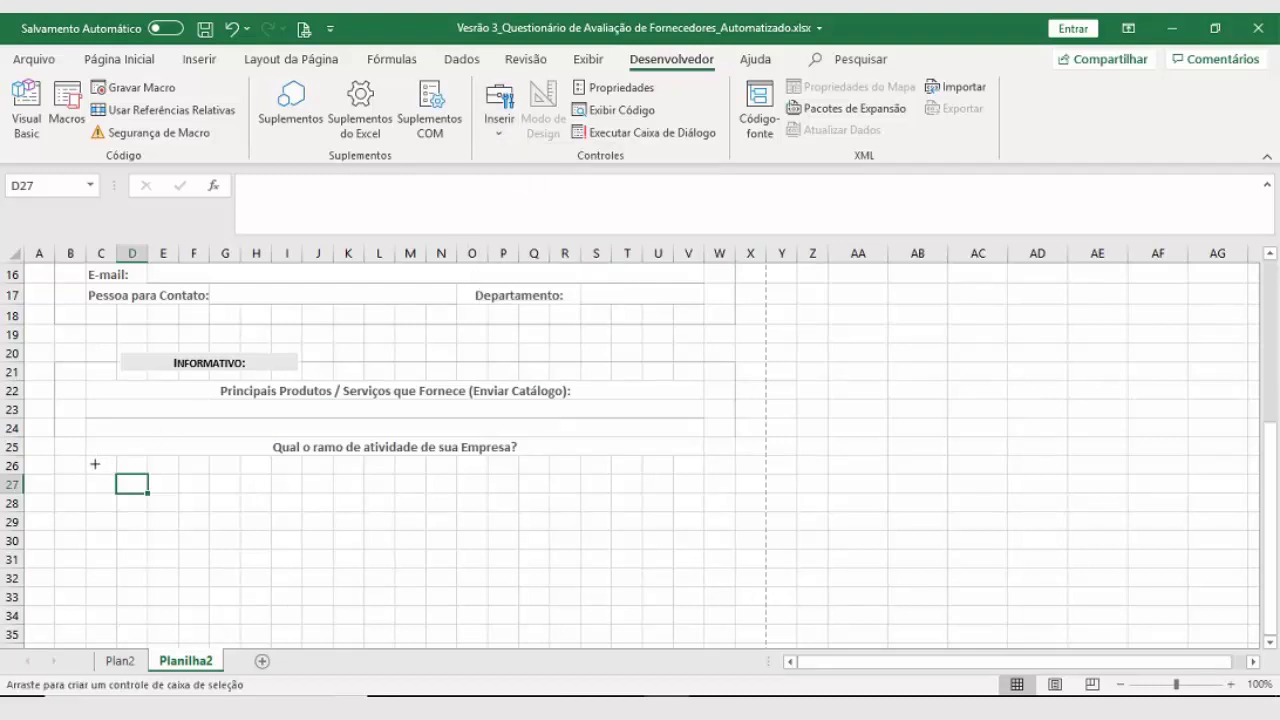
drag(92, 464, 190, 467)
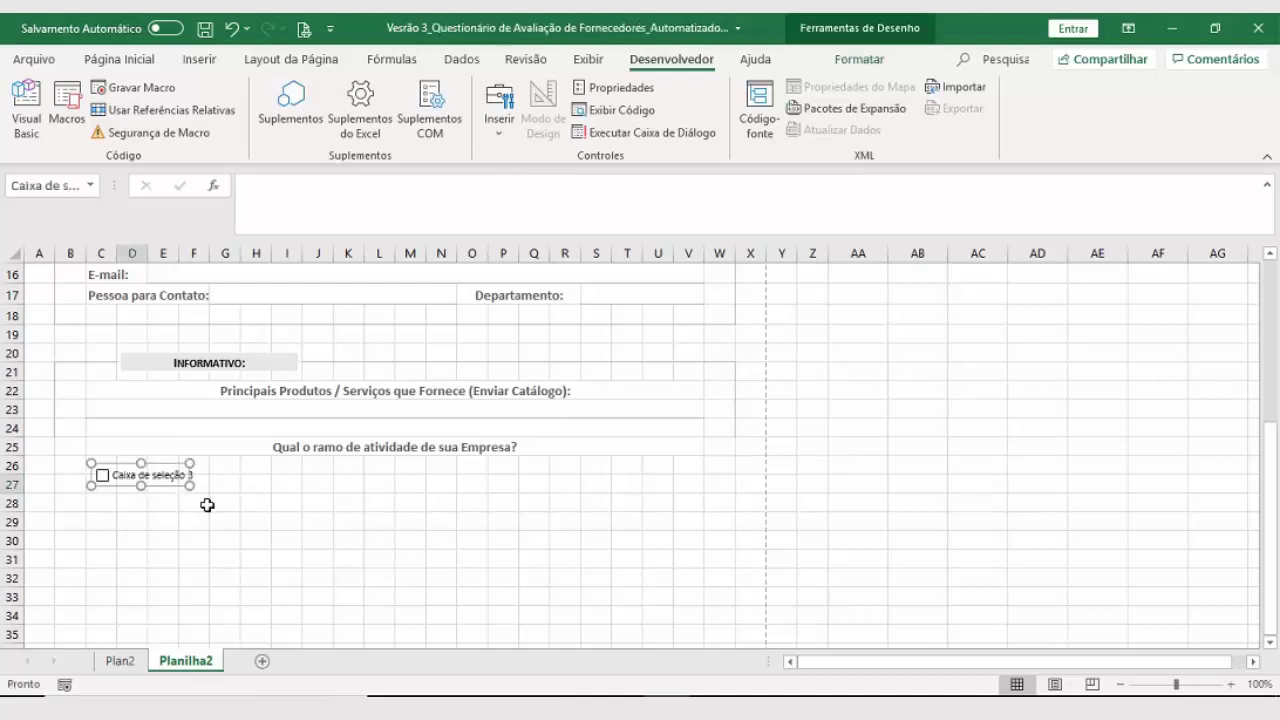
Step: Label the check box below the business-activity question on Planilha2 "Industrial", following the wording of Plan2
click(122, 662)
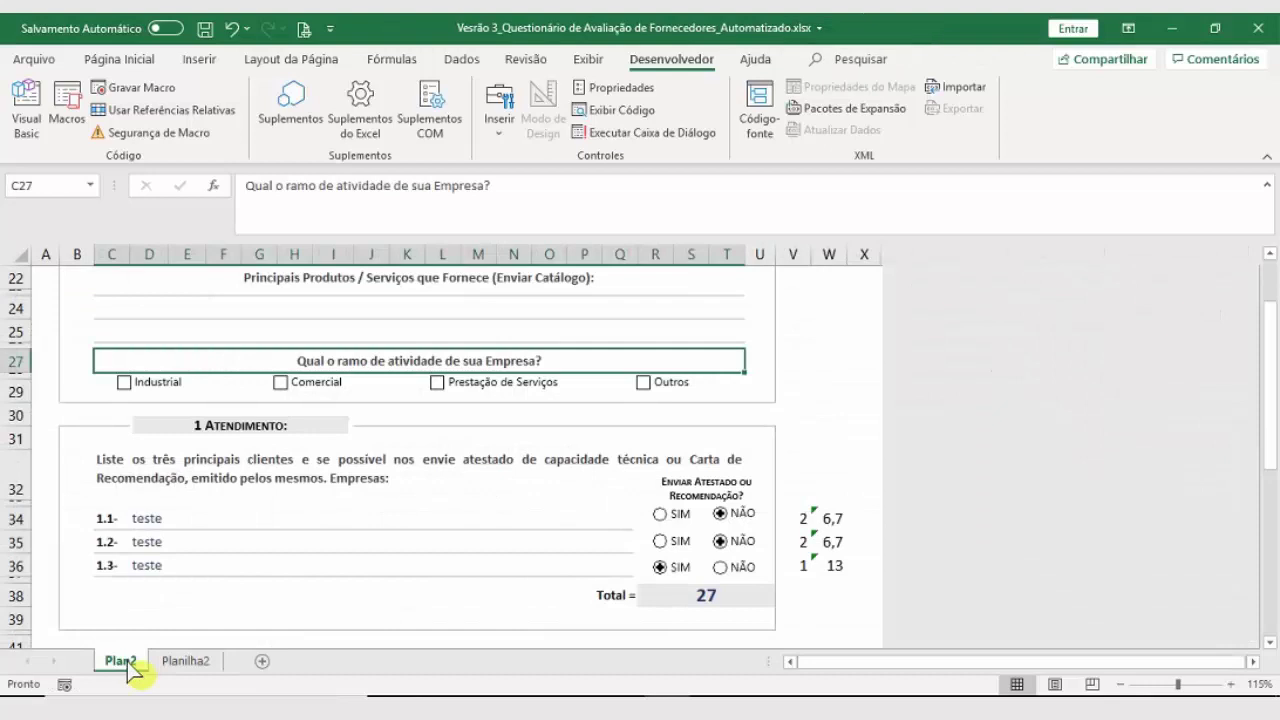
click(160, 664)
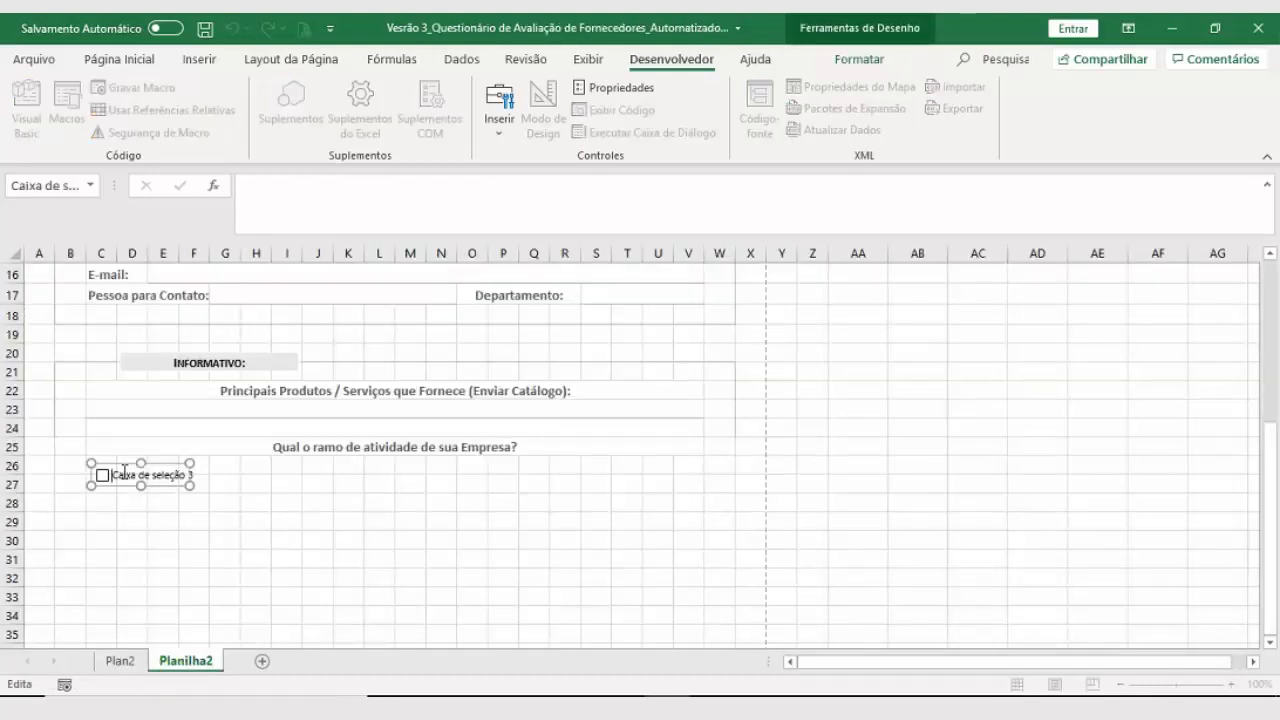
drag(116, 475, 203, 478)
text(Industria)
click(202, 478)
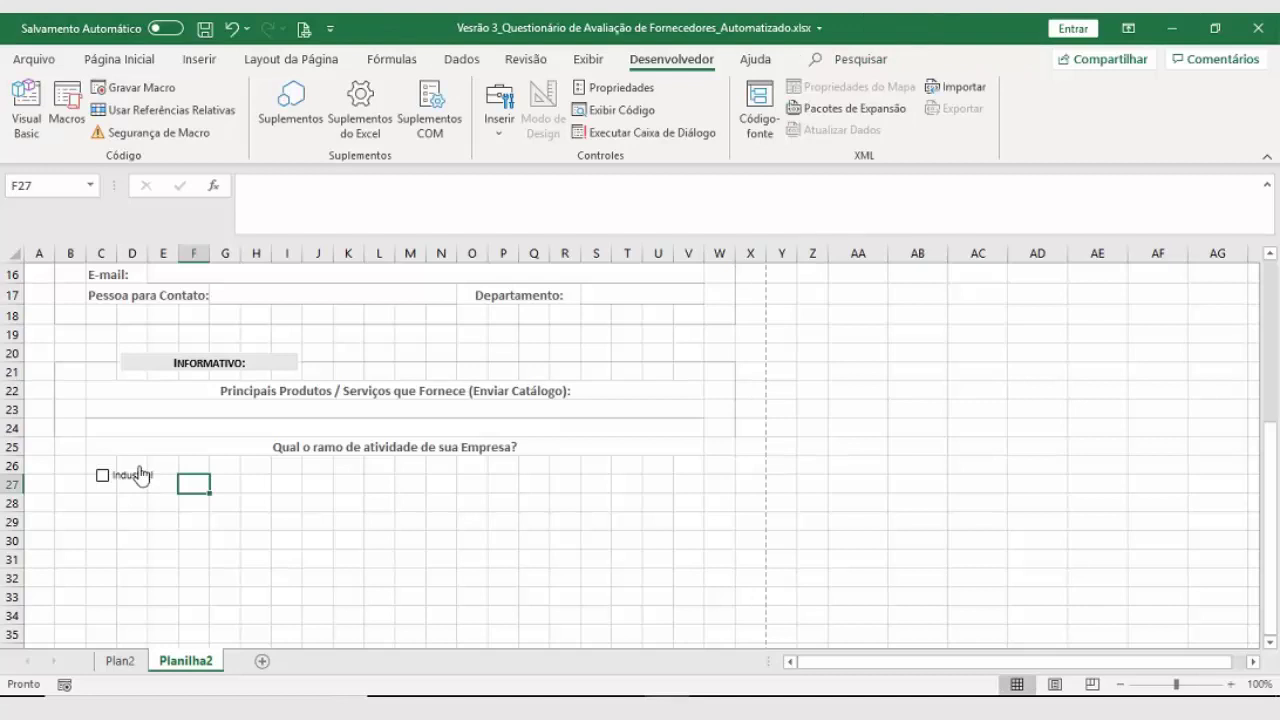
Step: Duplicate the "Industrial" check box and place the copy beside it, spanning columns F to I at rows 26–27
right_click(140, 467)
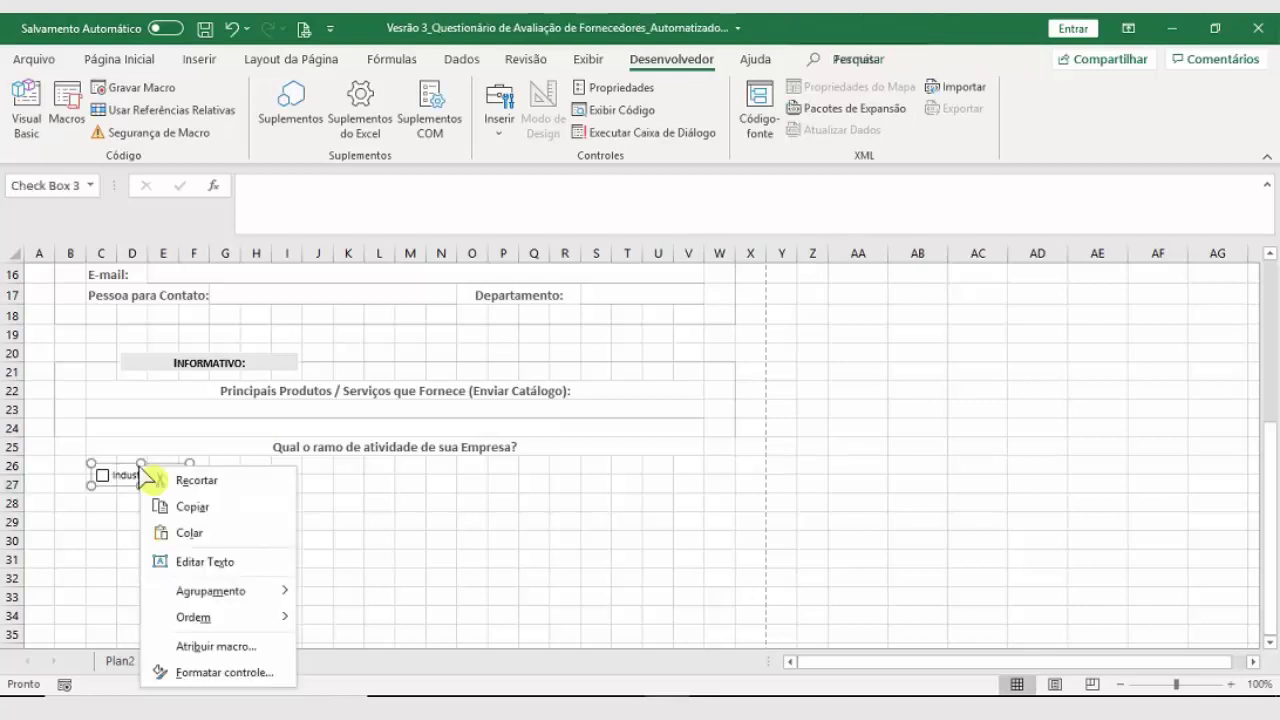
click(97, 510)
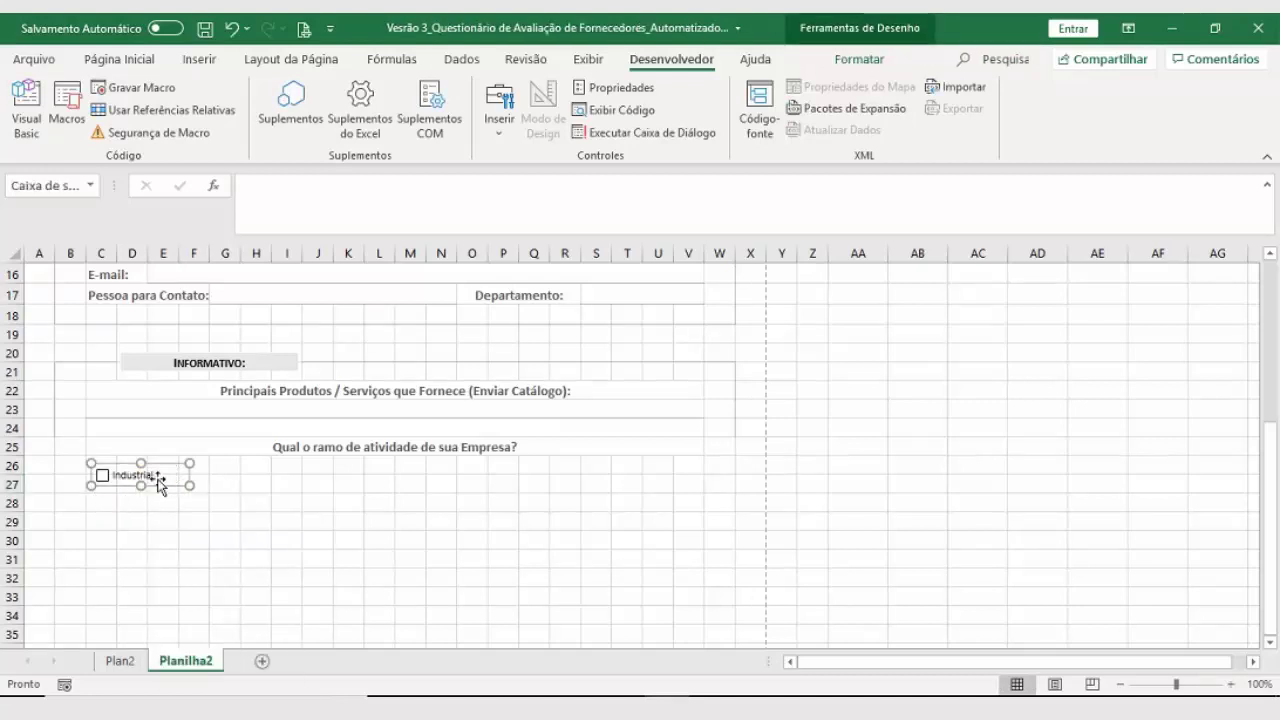
key(ctrl+d)
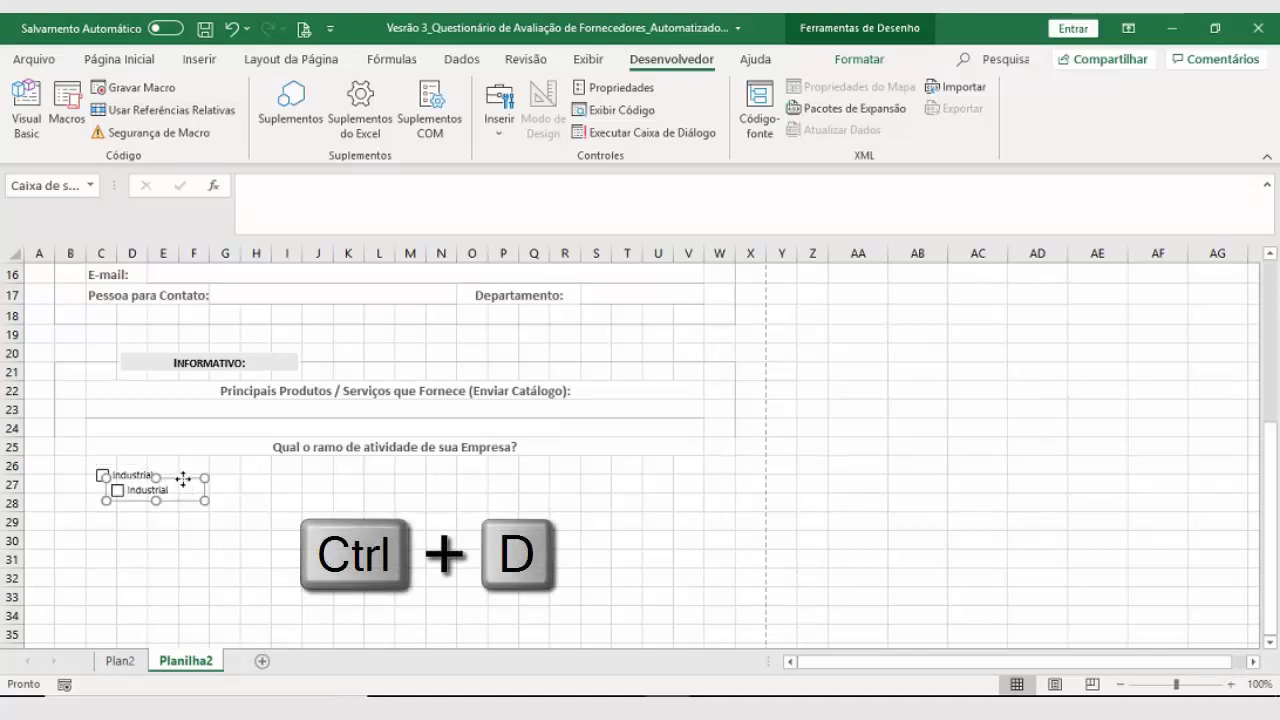
drag(181, 478, 268, 466)
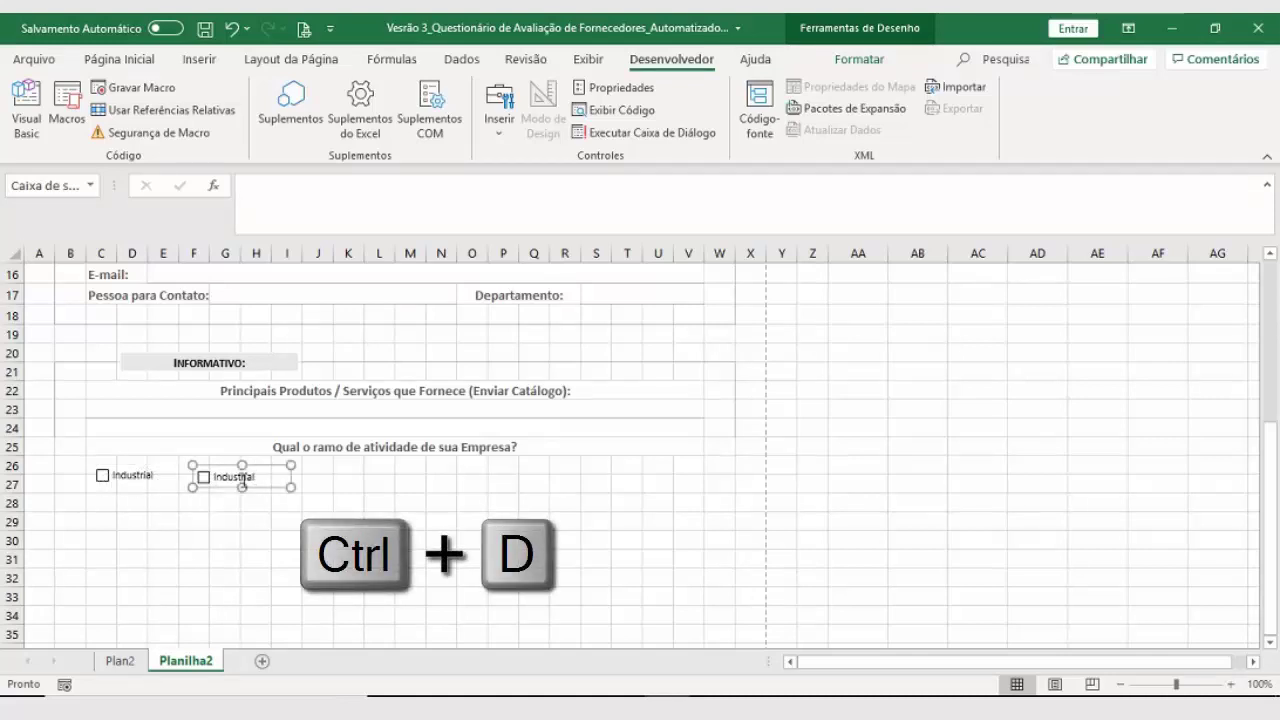
Step: Change the label of the copied check box to "Comercial", following the second option on Plan2
click(244, 480)
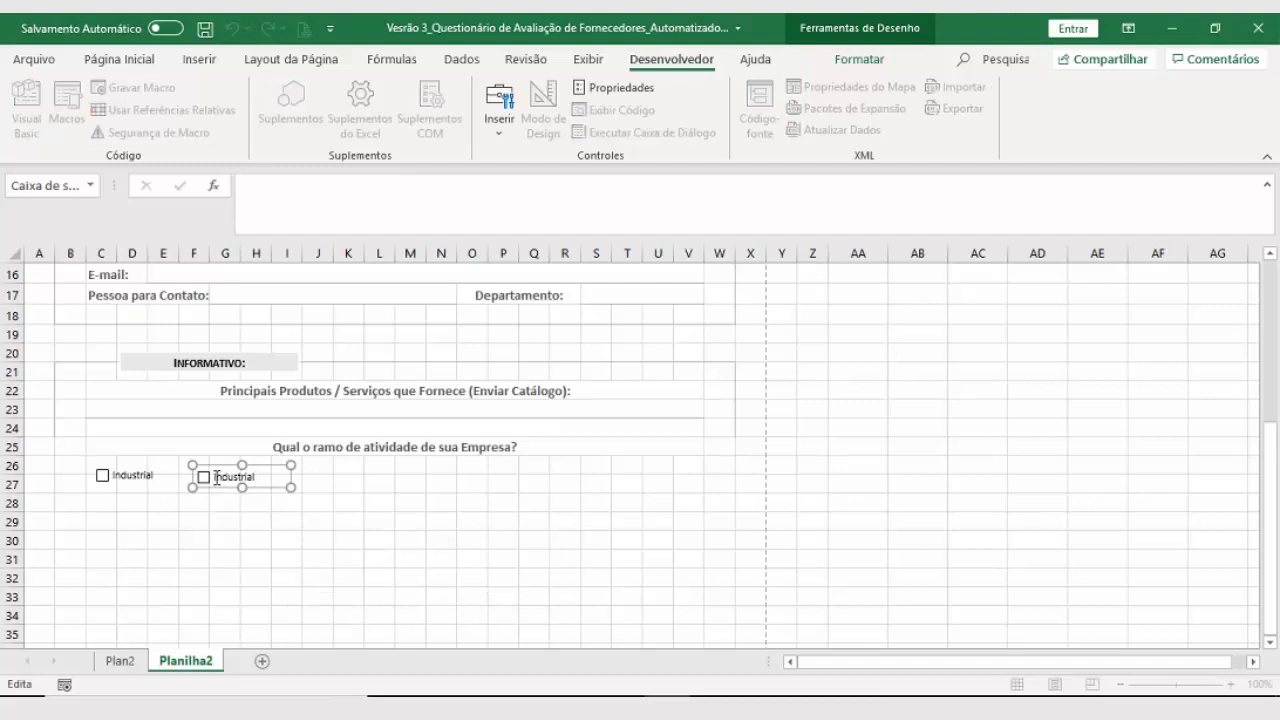
drag(216, 480, 262, 479)
click(120, 661)
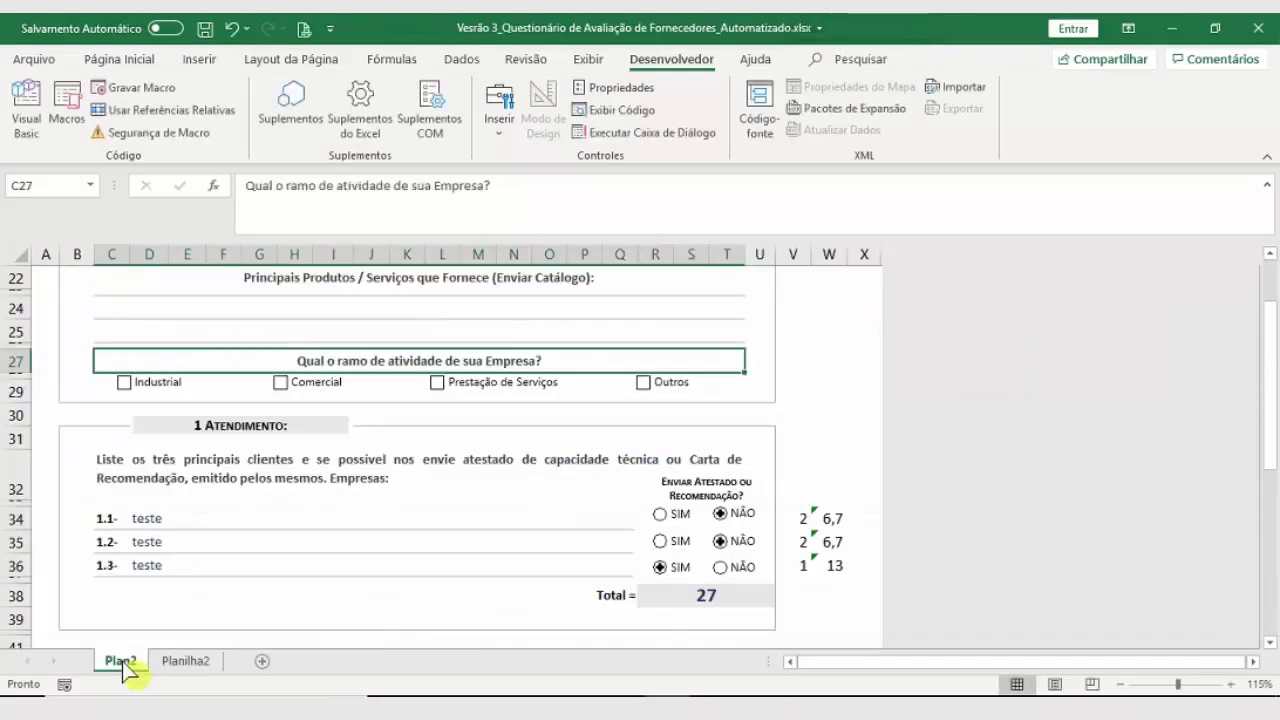
click(183, 664)
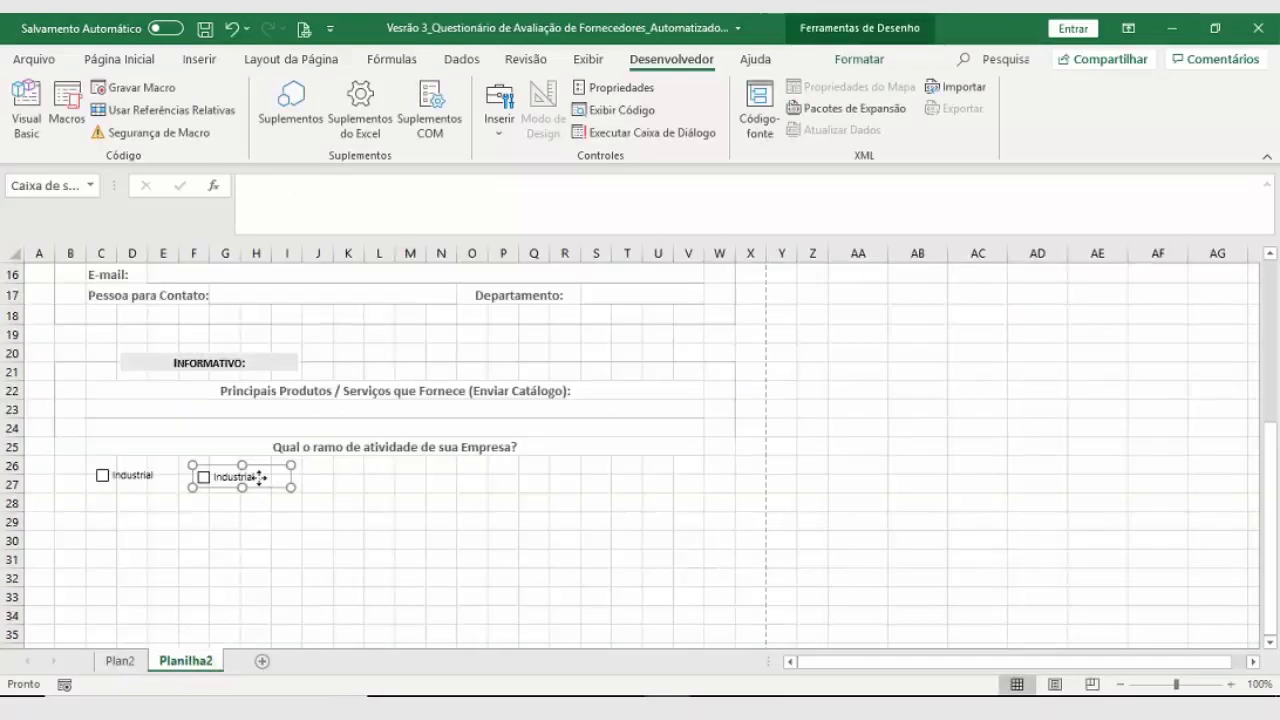
text(Comercial)
click(260, 537)
Step: Duplicate the "Comercial" check box and place the copy beside it, spanning columns I to L
click(258, 478)
right_click(259, 480)
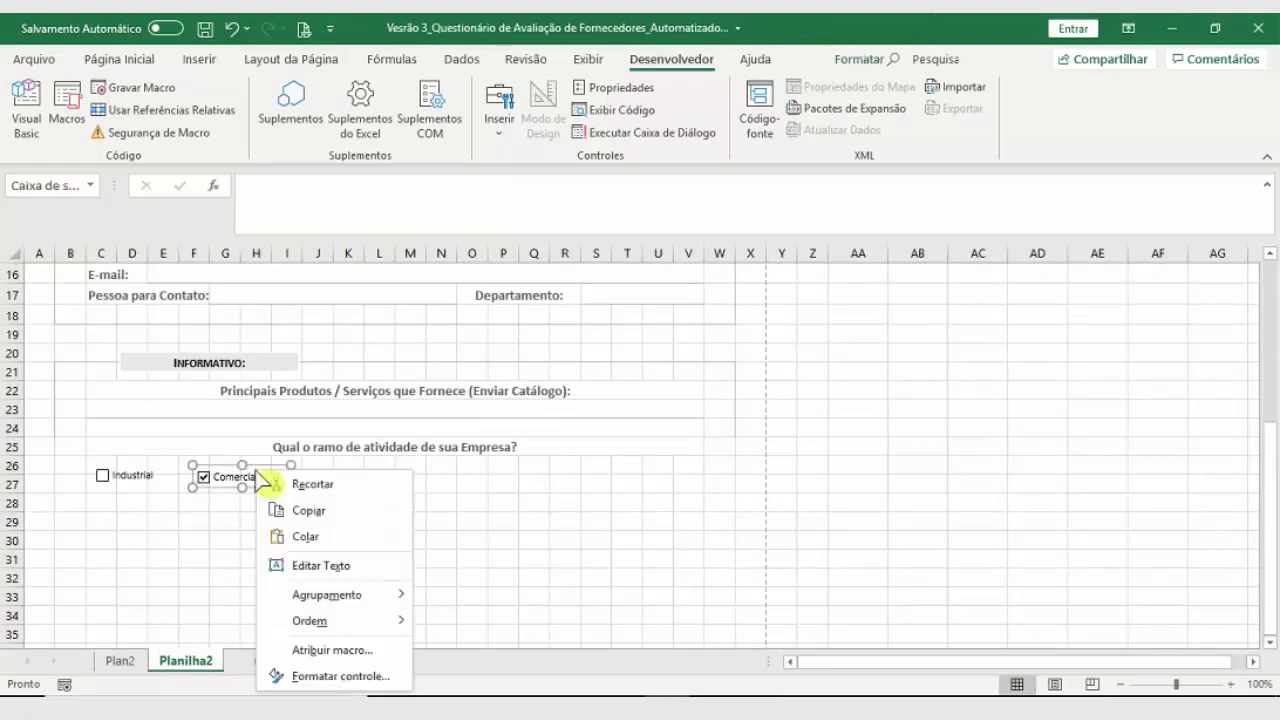
click(202, 483)
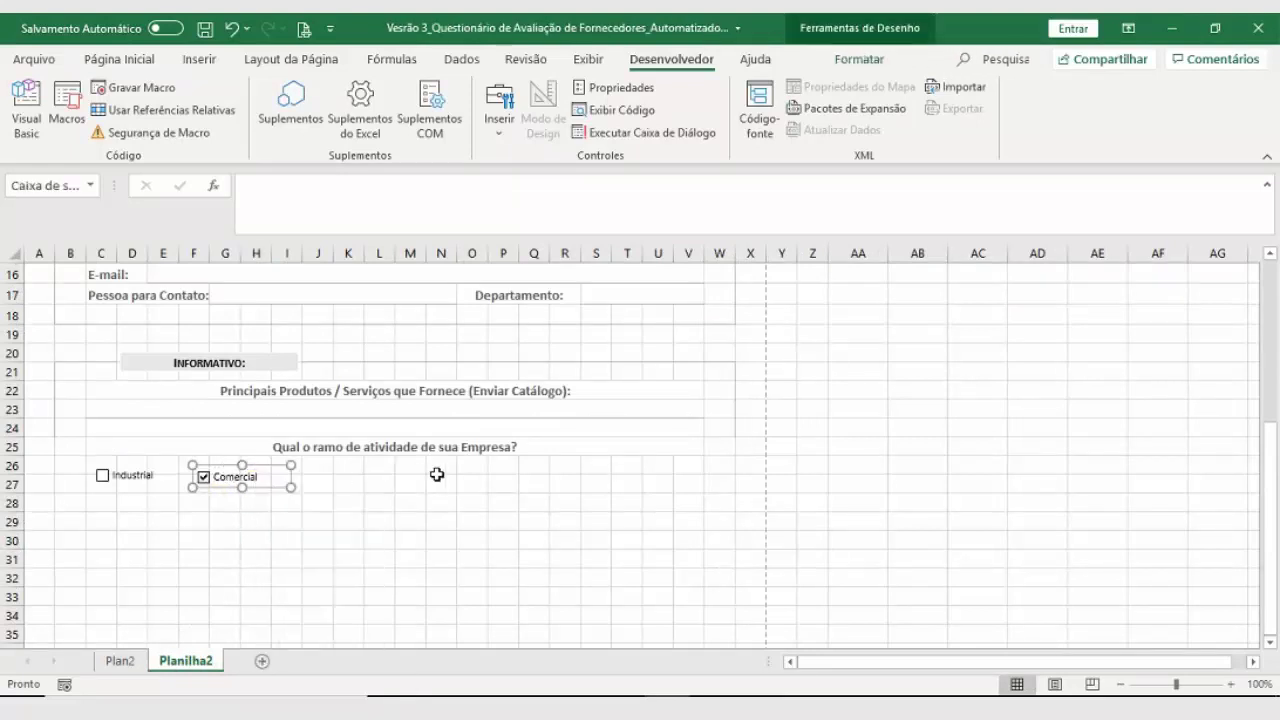
key(ctrl+d)
drag(291, 483, 370, 466)
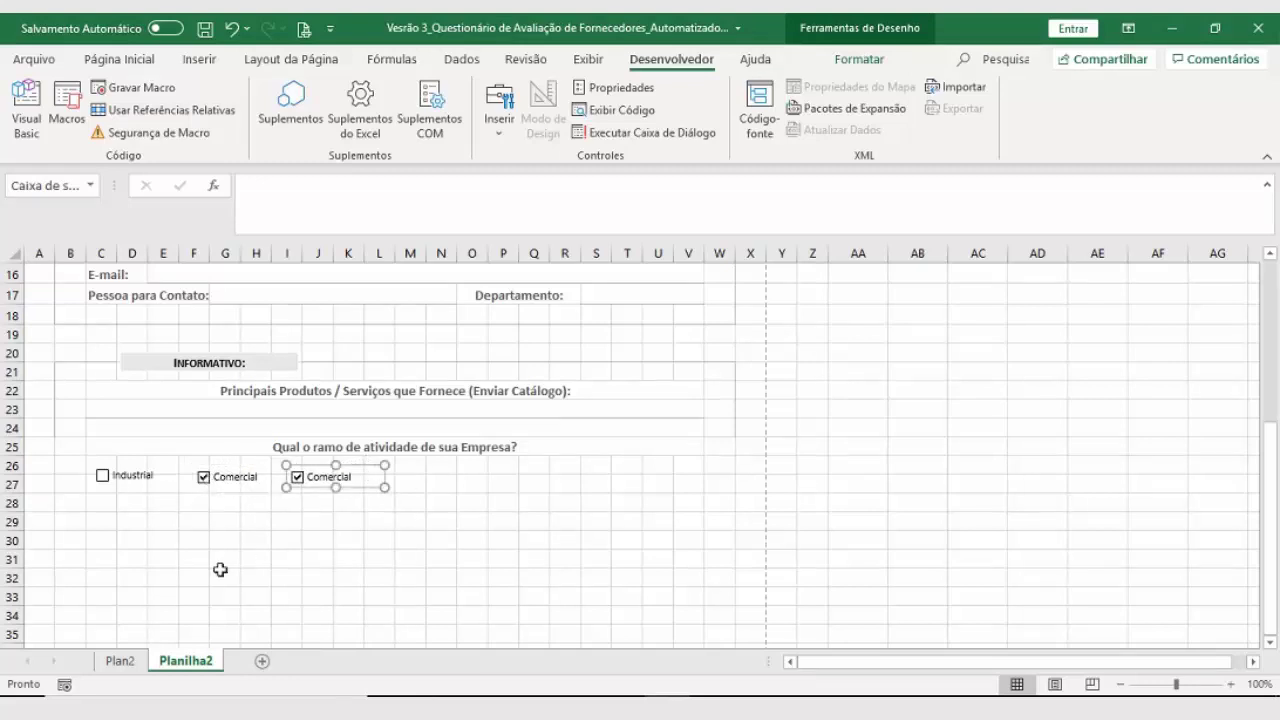
Step: Relabel the third check box "Prestação de Servicços", based on Plan2, and widen it to fit the text
click(136, 663)
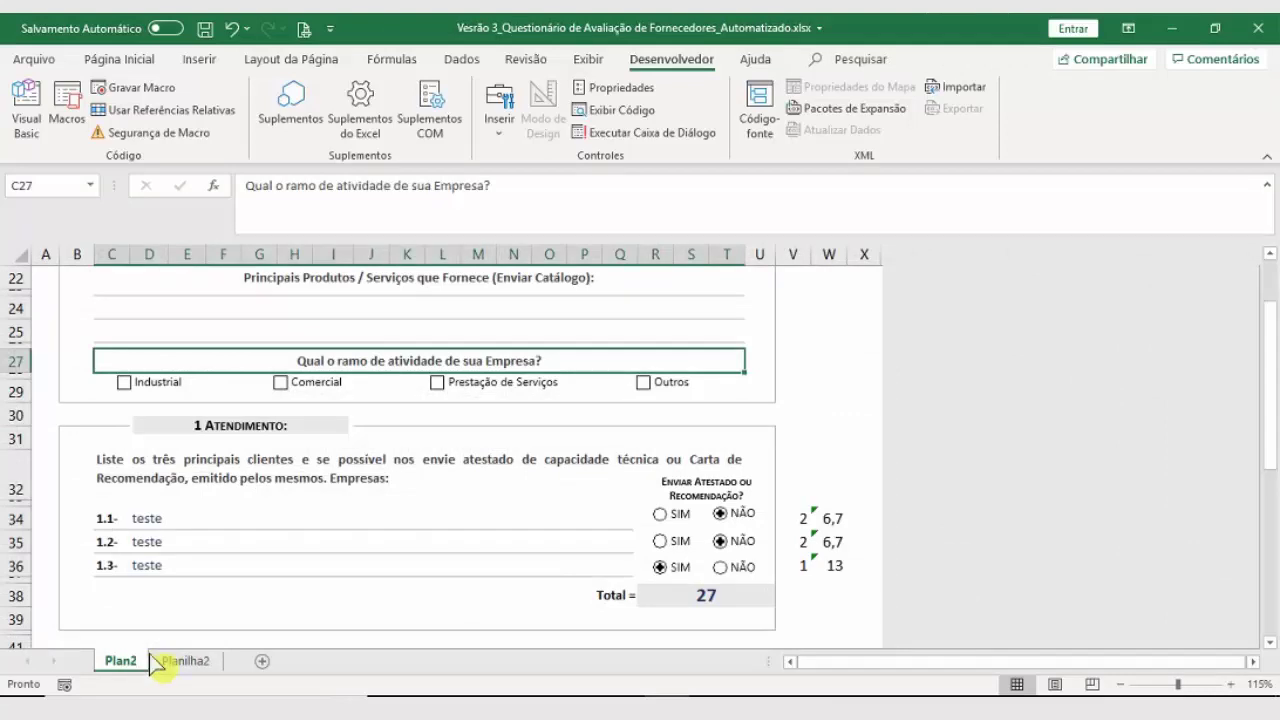
click(178, 663)
click(350, 478)
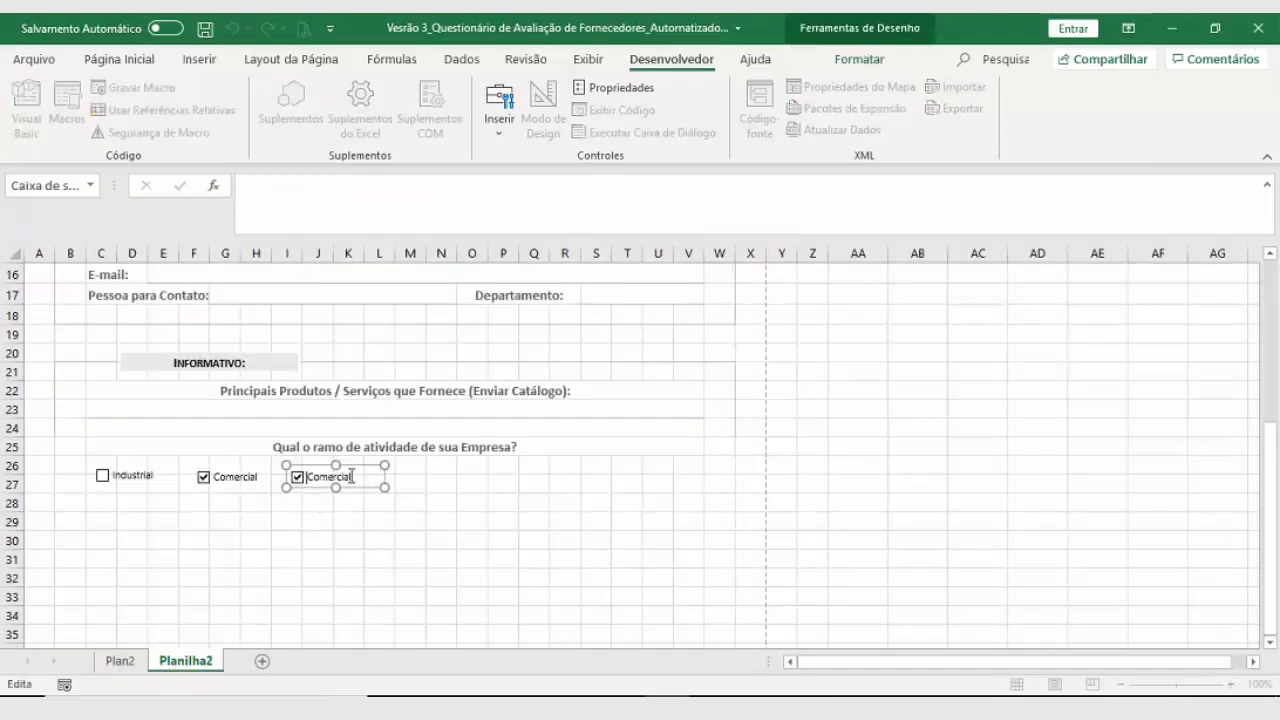
key(Delete)
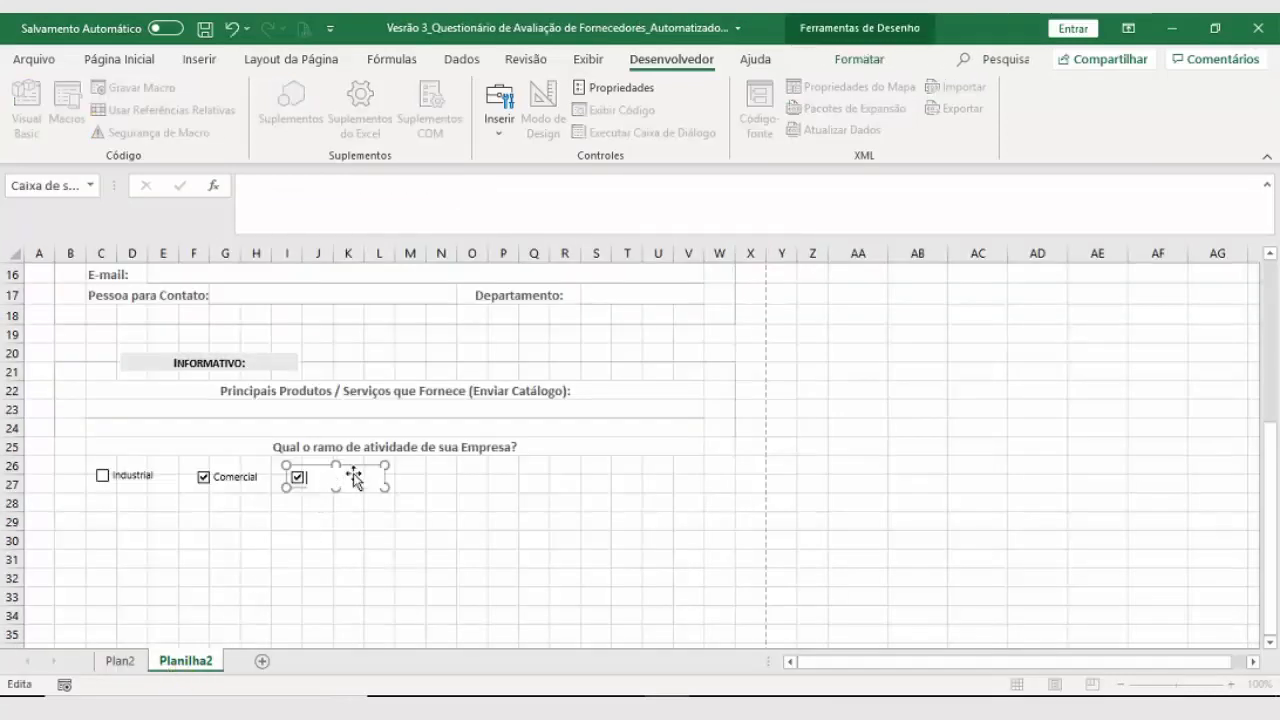
text(Prestação de S)
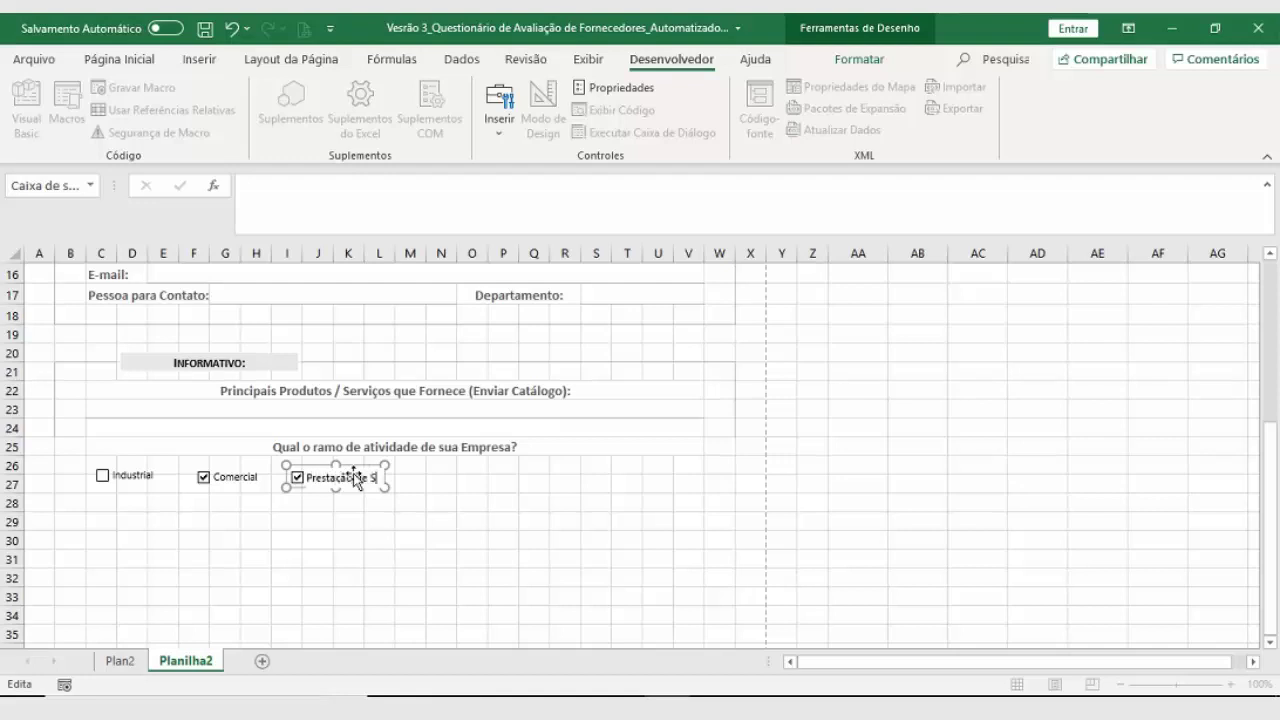
text(ços)
drag(386, 490, 407, 489)
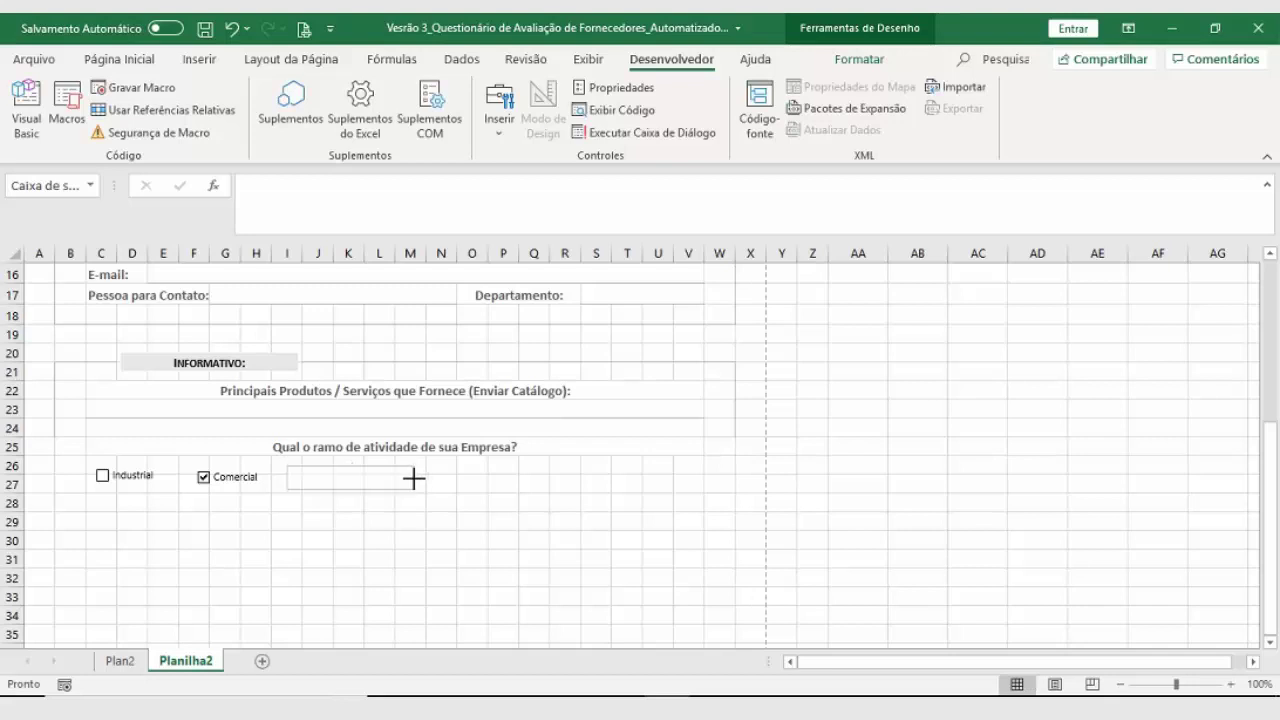
click(408, 521)
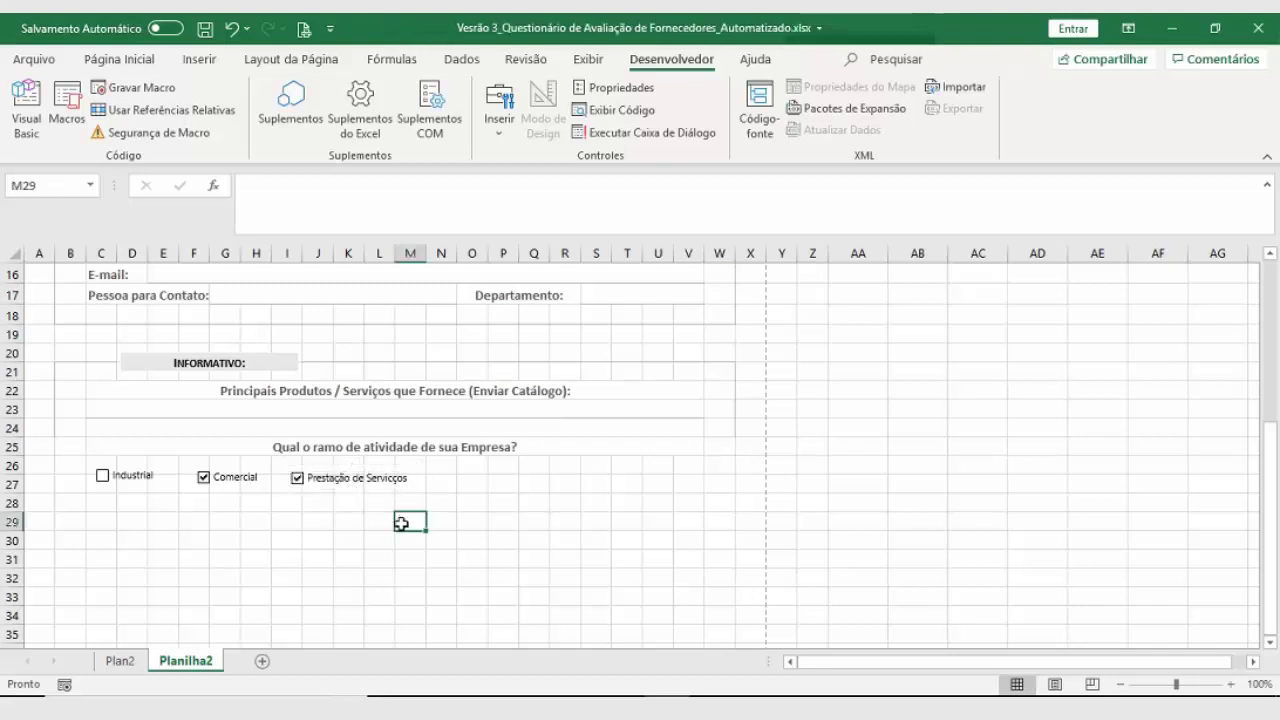
Step: Untick the "Prestação de Servicços" check box, duplicate it and place the copy across columns N to R
right_click(370, 478)
key(Escape)
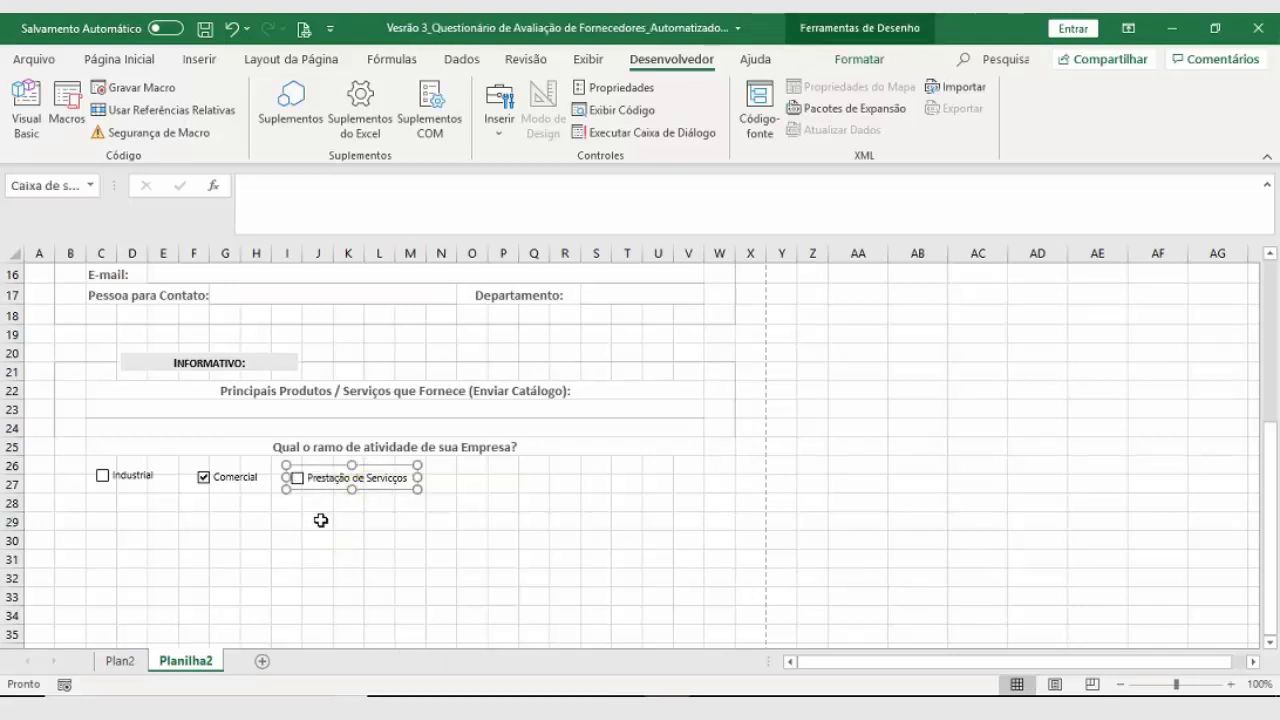
key(ctrl+d)
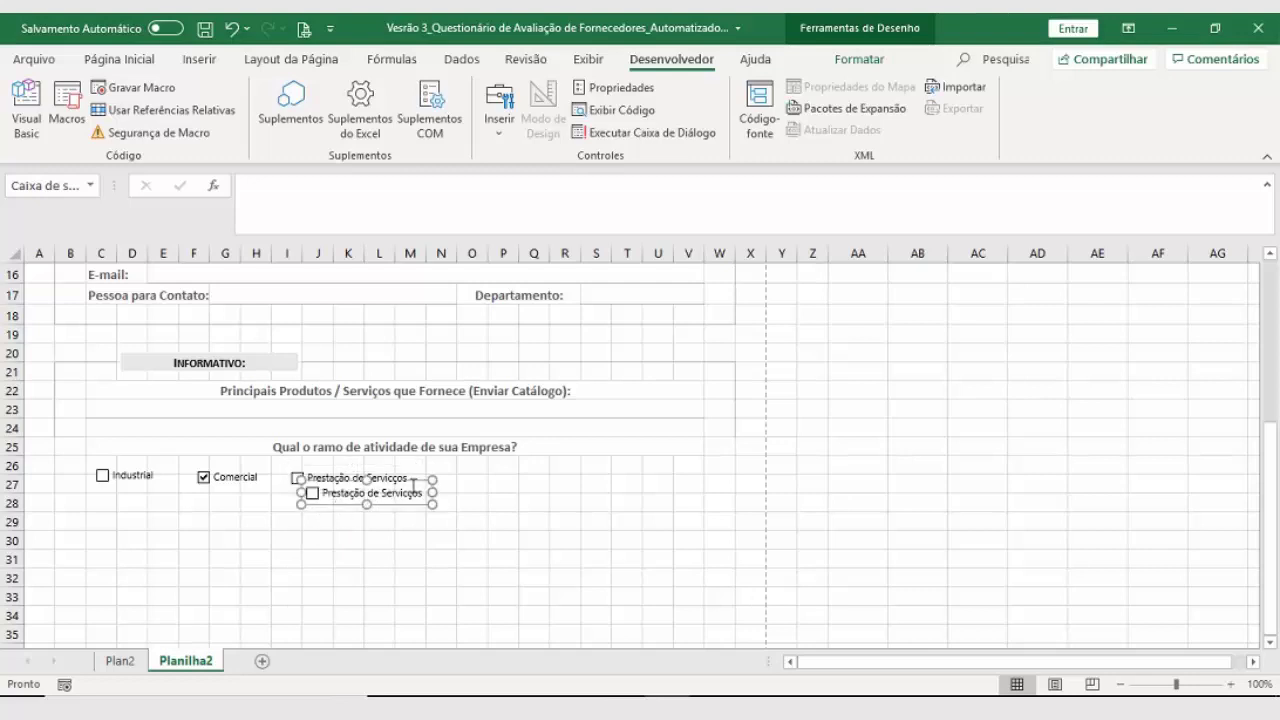
drag(418, 483, 548, 467)
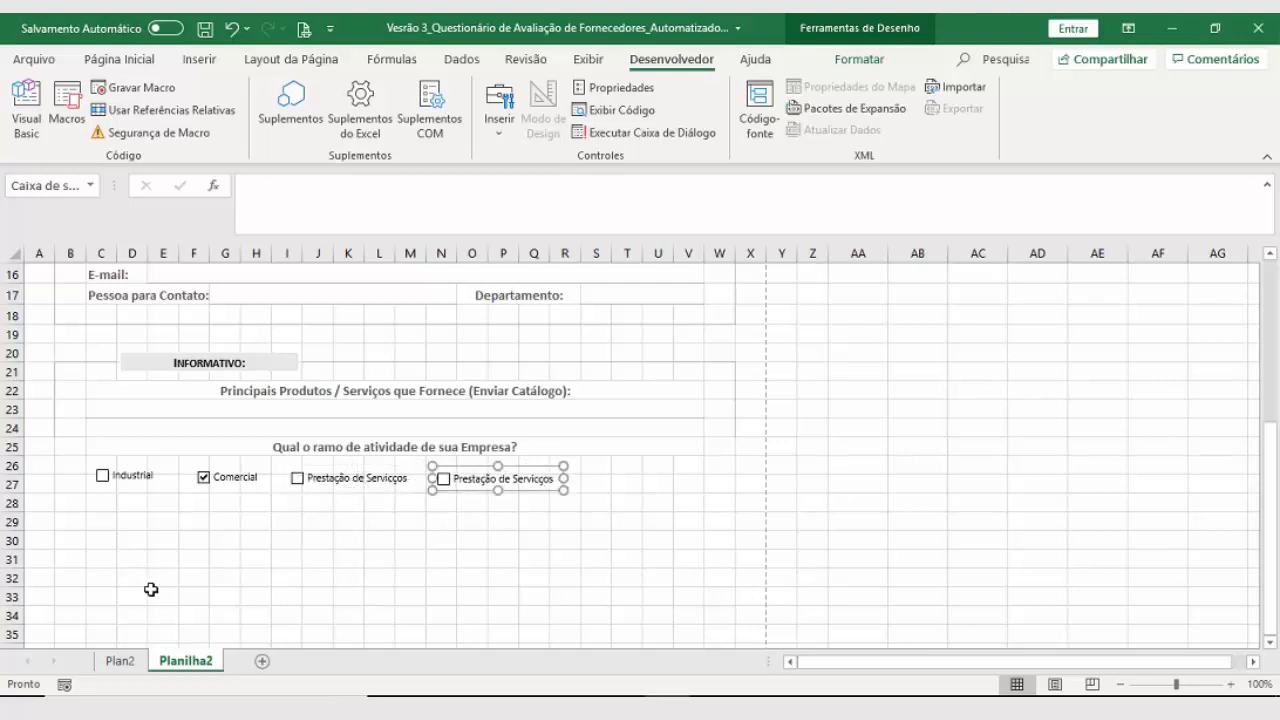
Step: Relabel the fourth check box "Outros", following Plan2, and narrow its frame to end at column P
click(121, 670)
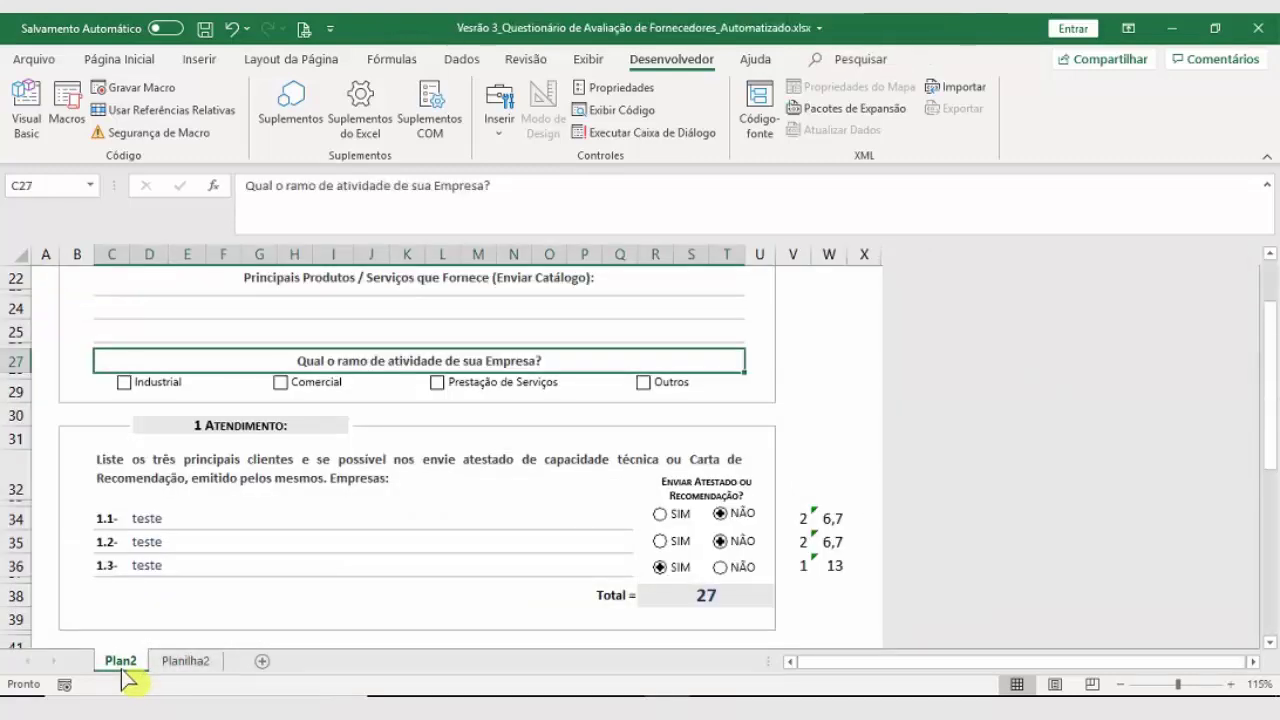
click(174, 666)
click(542, 477)
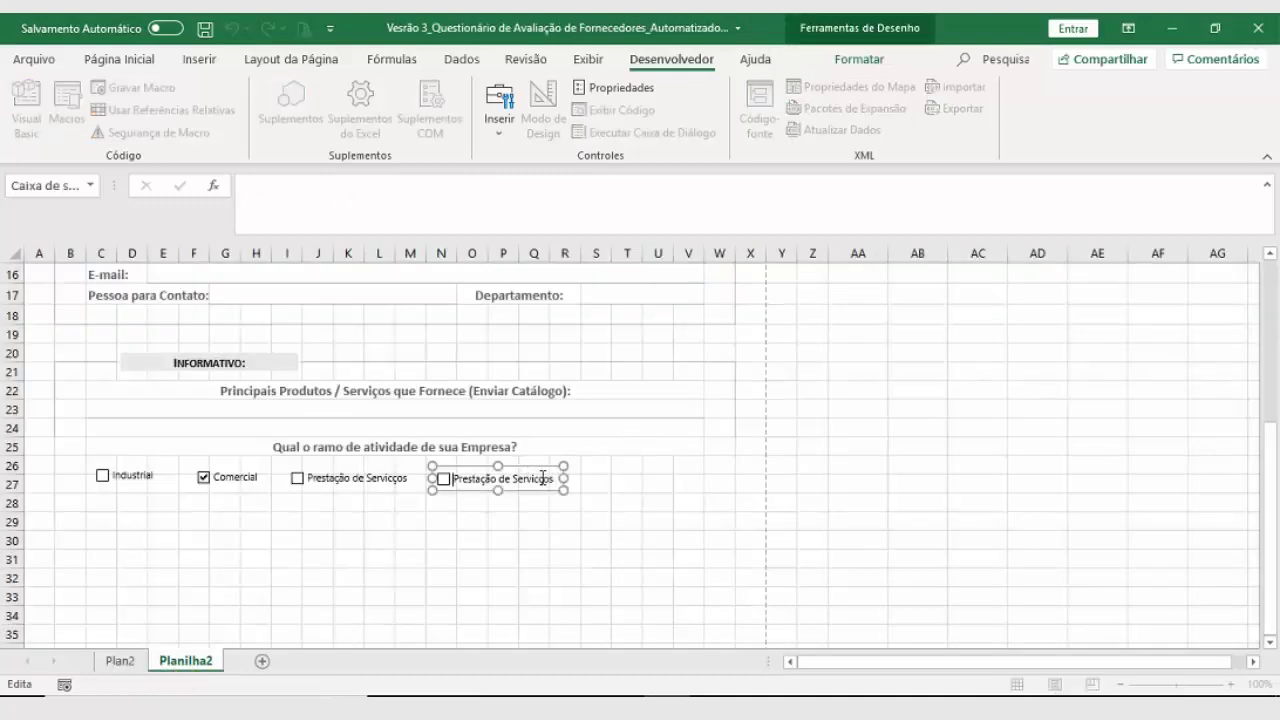
key(ctrl+a)
text(Outros)
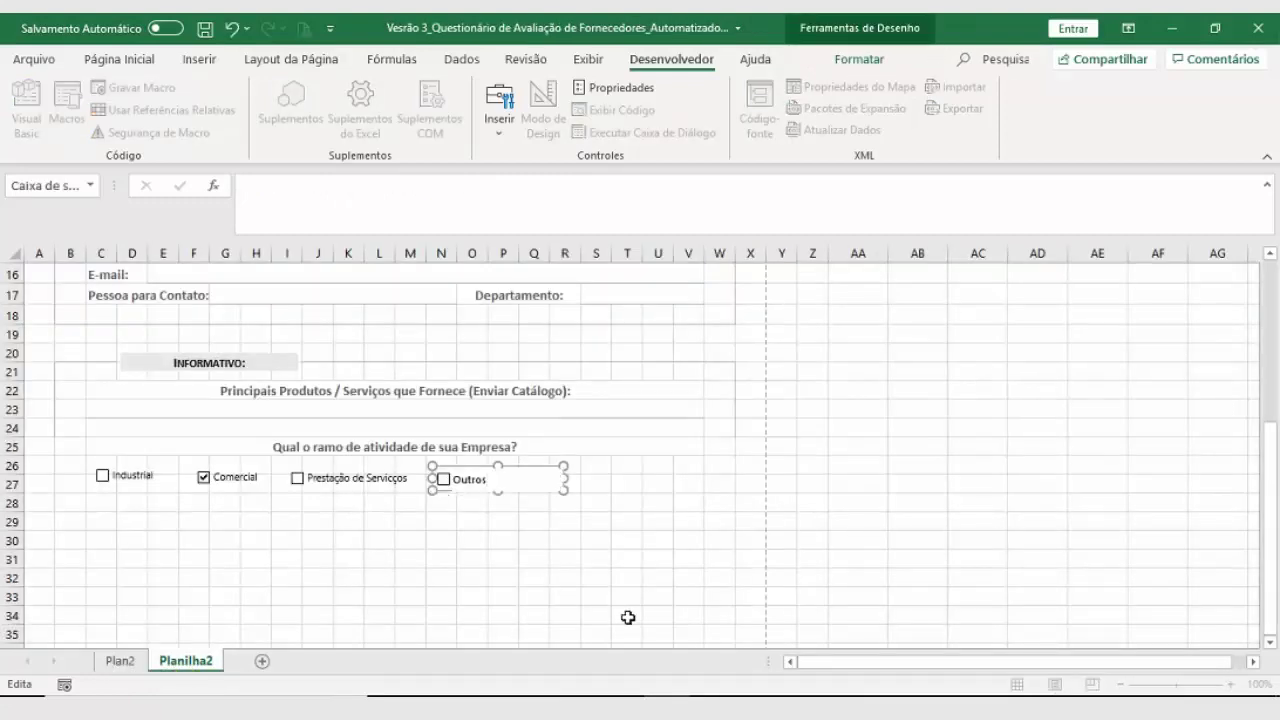
drag(563, 481, 518, 481)
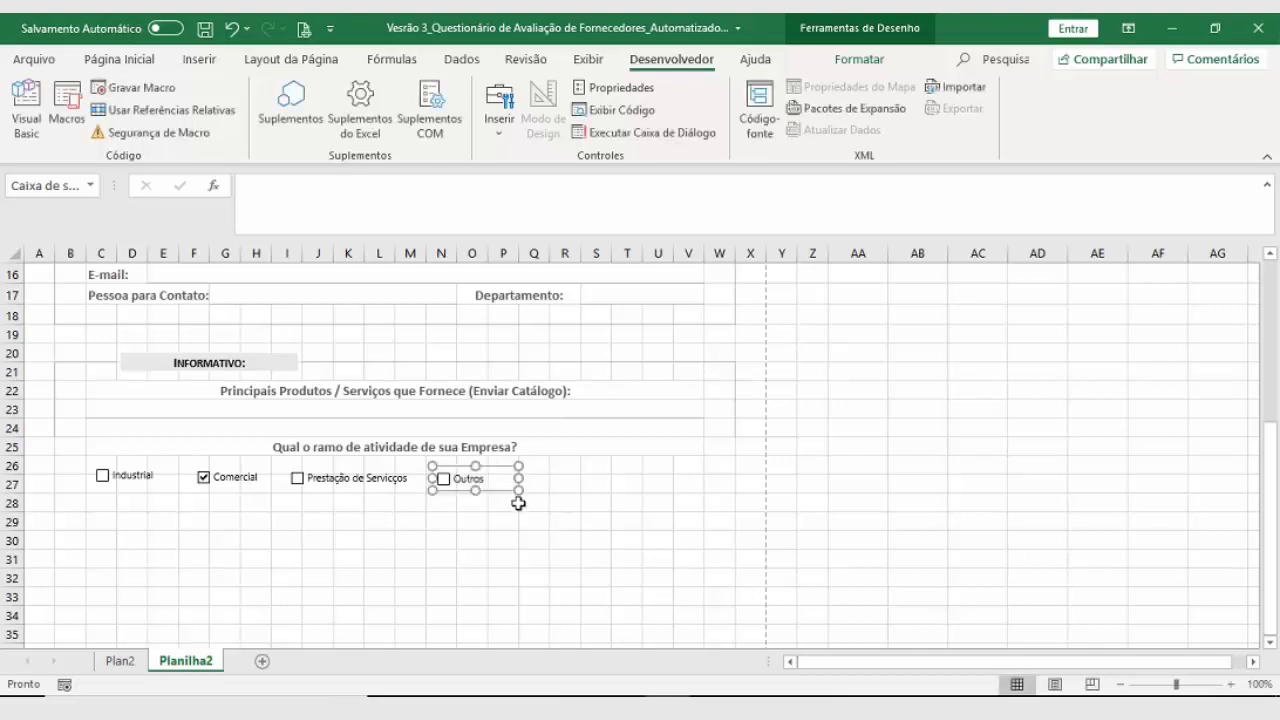
click(513, 514)
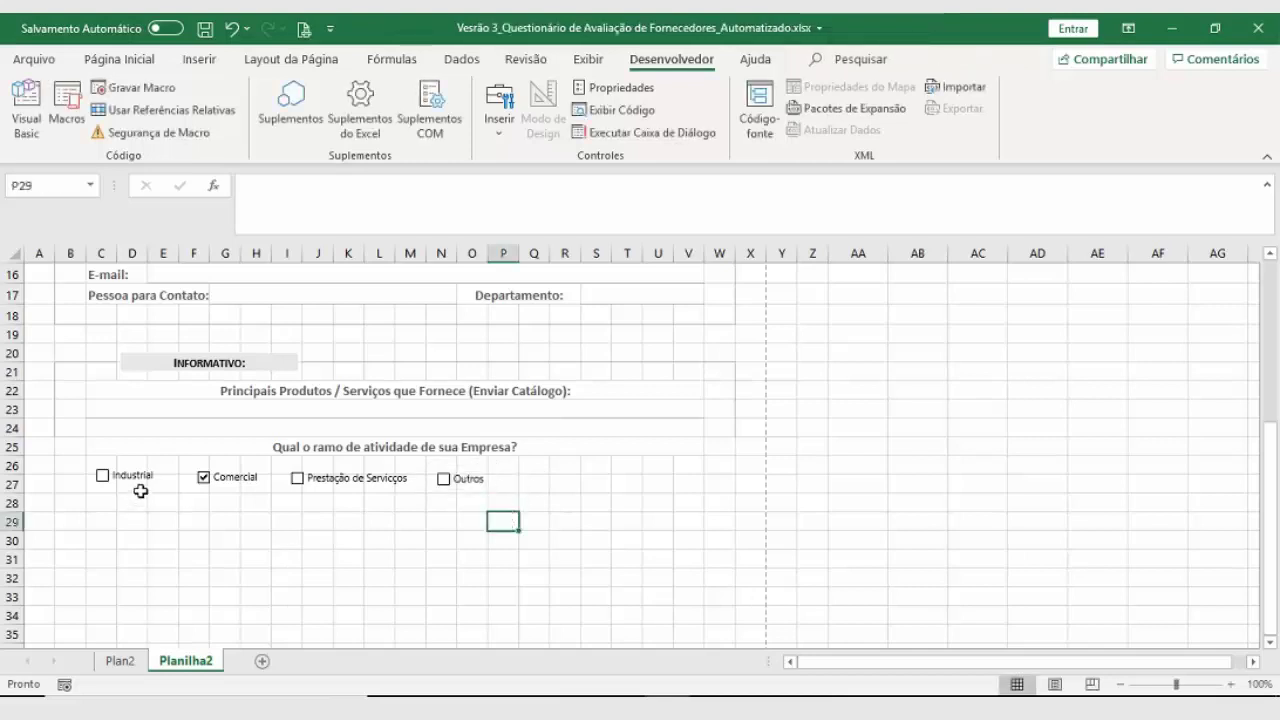
Step: Move the "Outros" check box toward the end of the row, spanning columns R to U
right_click(462, 479)
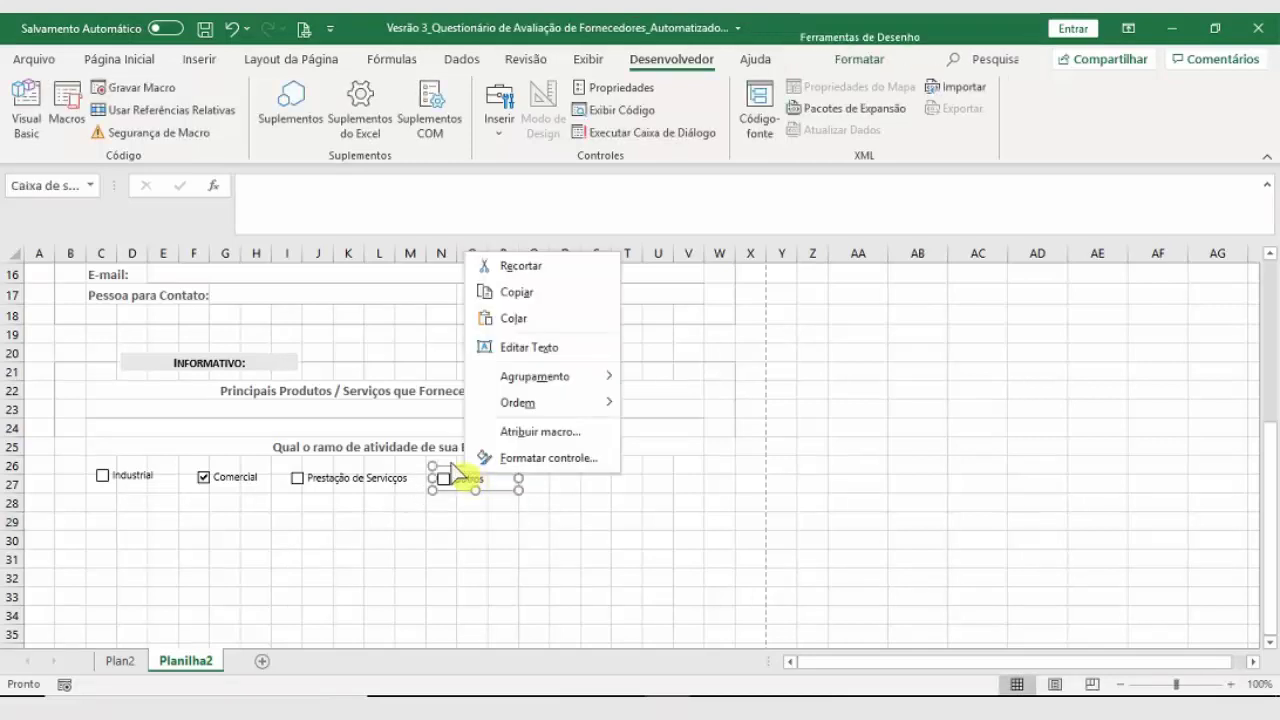
click(462, 468)
drag(461, 466, 601, 468)
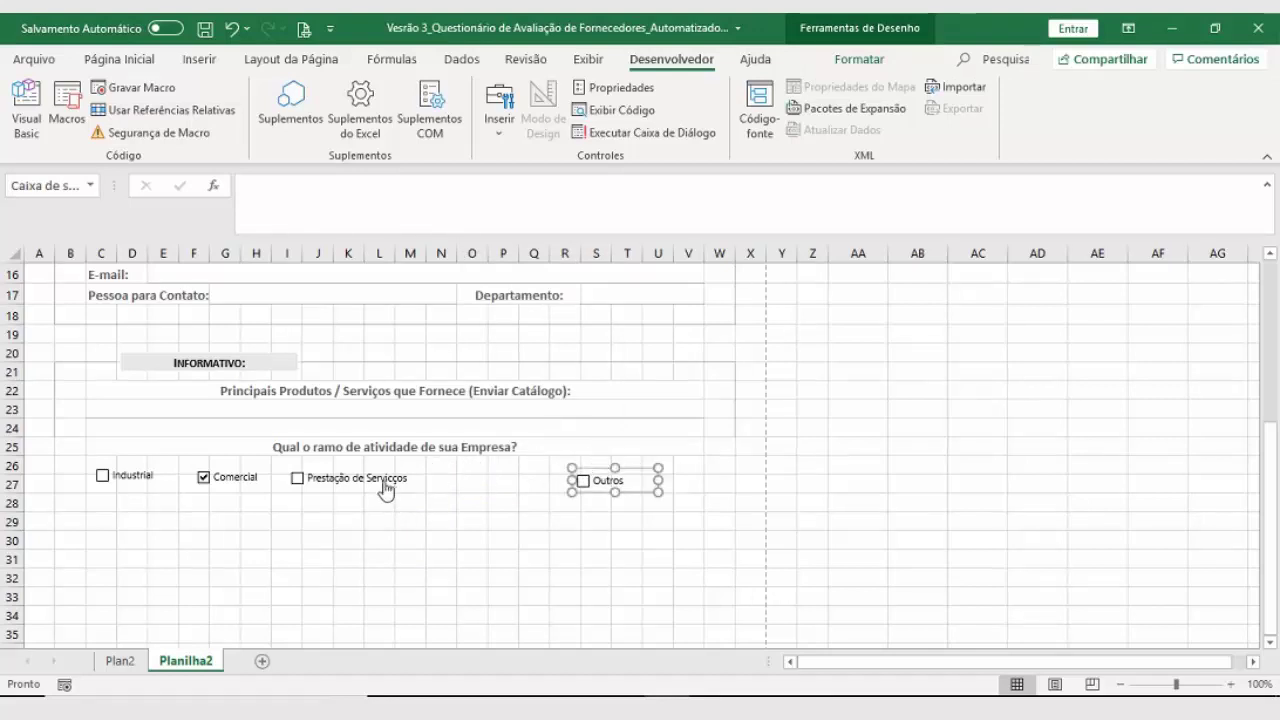
Step: Select all four business-activity check boxes and distribute them horizontally
ctrl+right_click(384, 484)
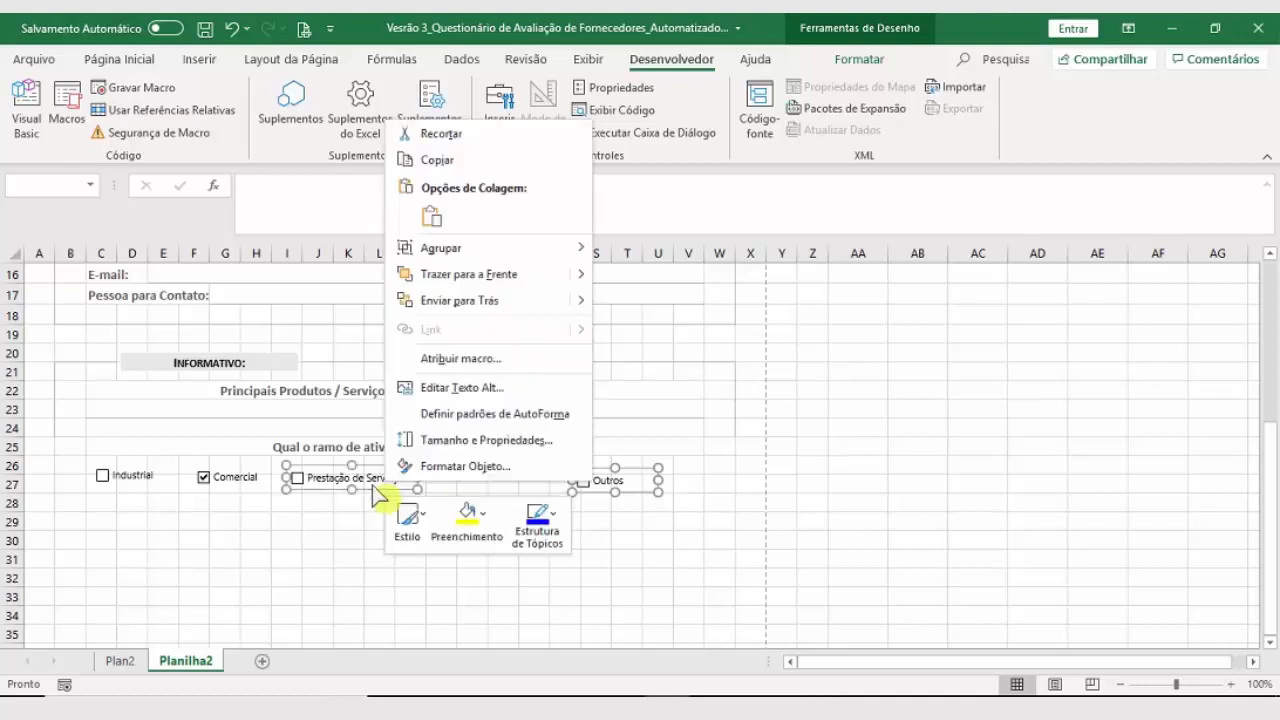
ctrl+right_click(248, 480)
ctrl+right_click(127, 471)
ctrl+right_click(127, 471)
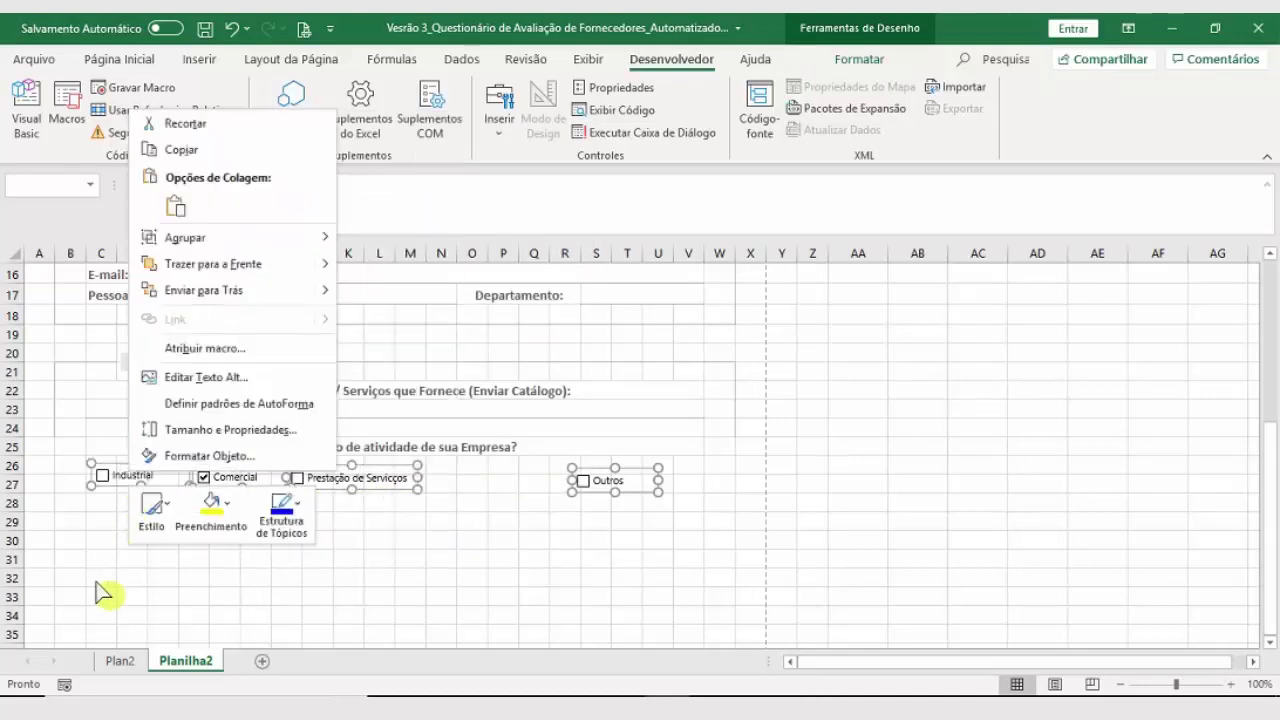
key(Escape)
click(852, 60)
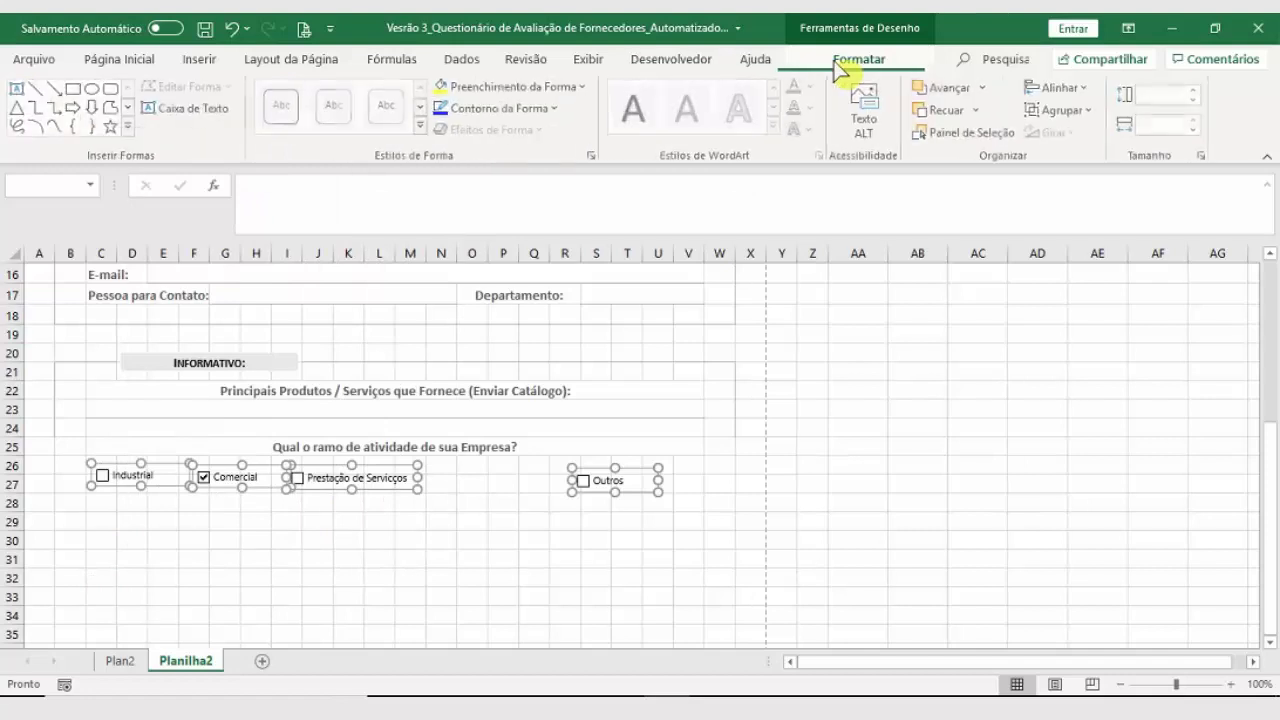
click(1068, 90)
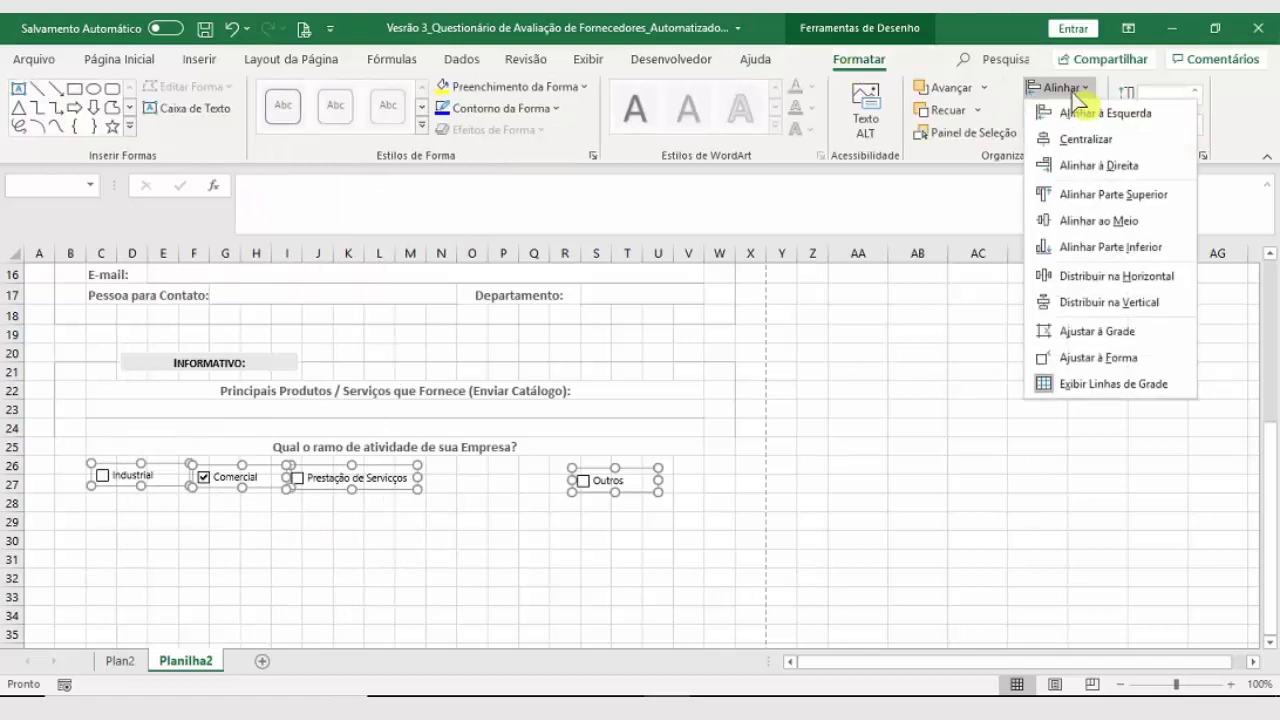
click(1100, 276)
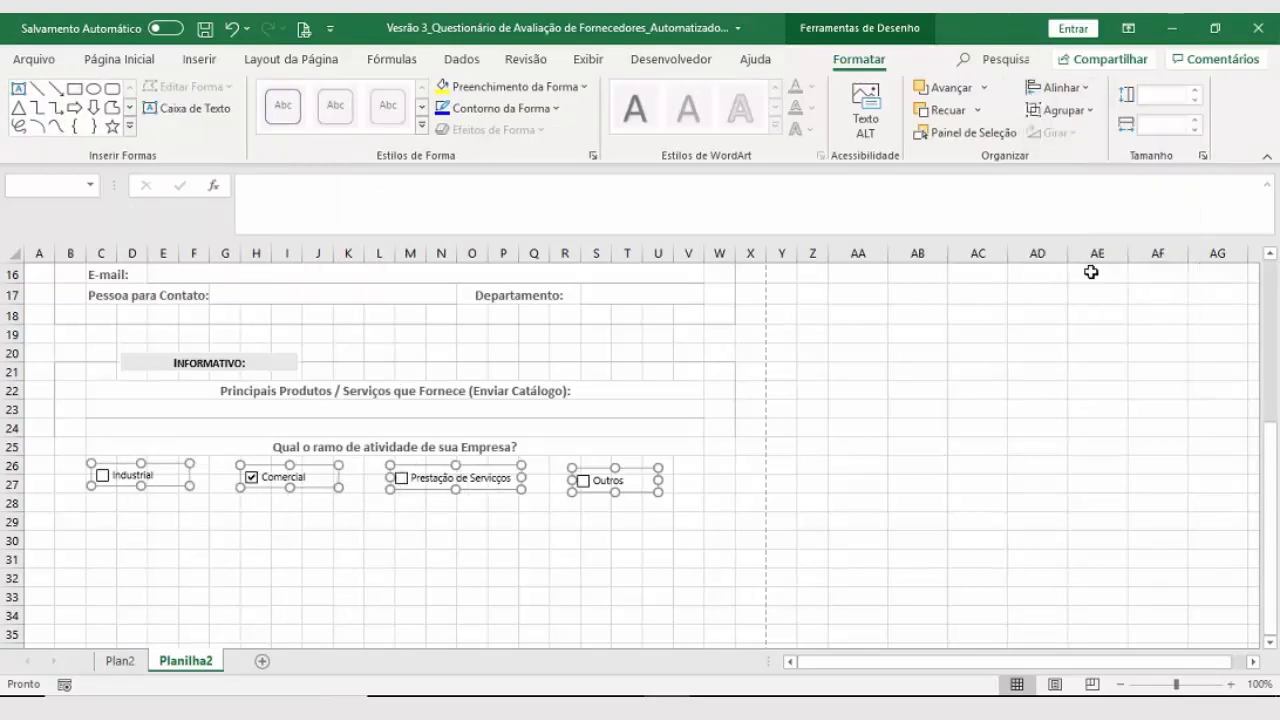
Step: Align the four selected business-activity check boxes by their top edges and deselect them
click(1057, 90)
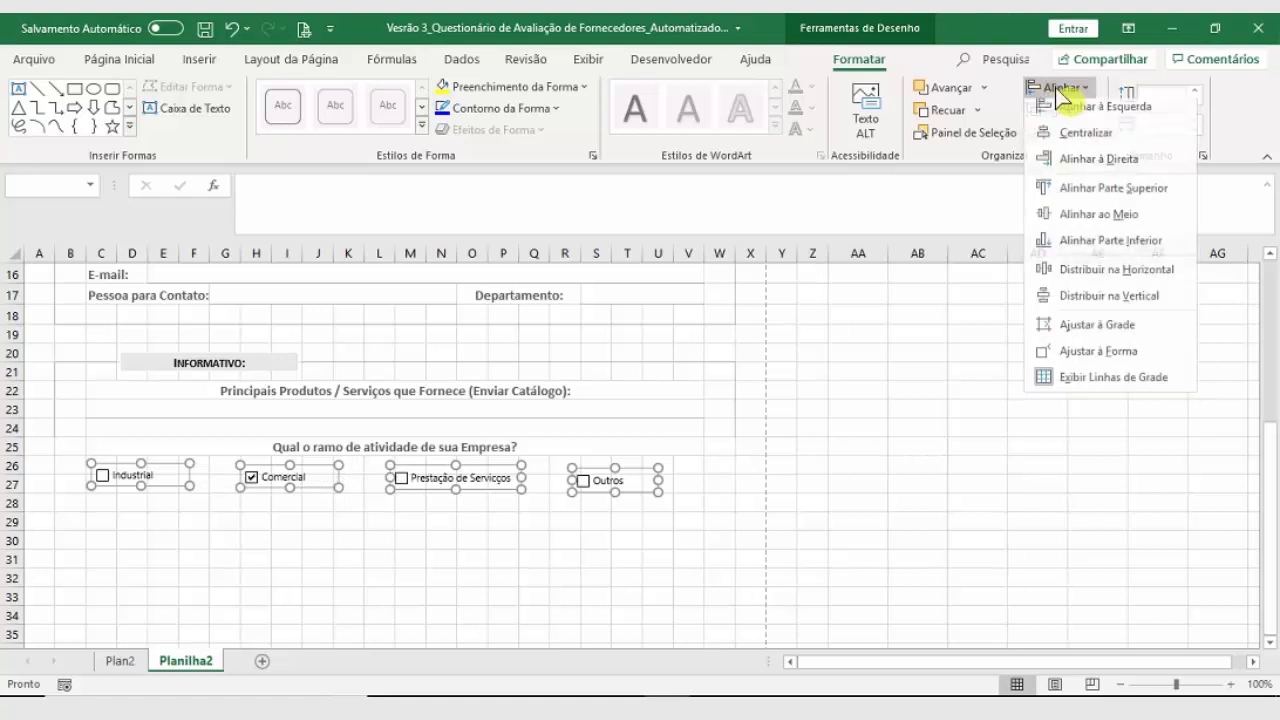
click(1115, 195)
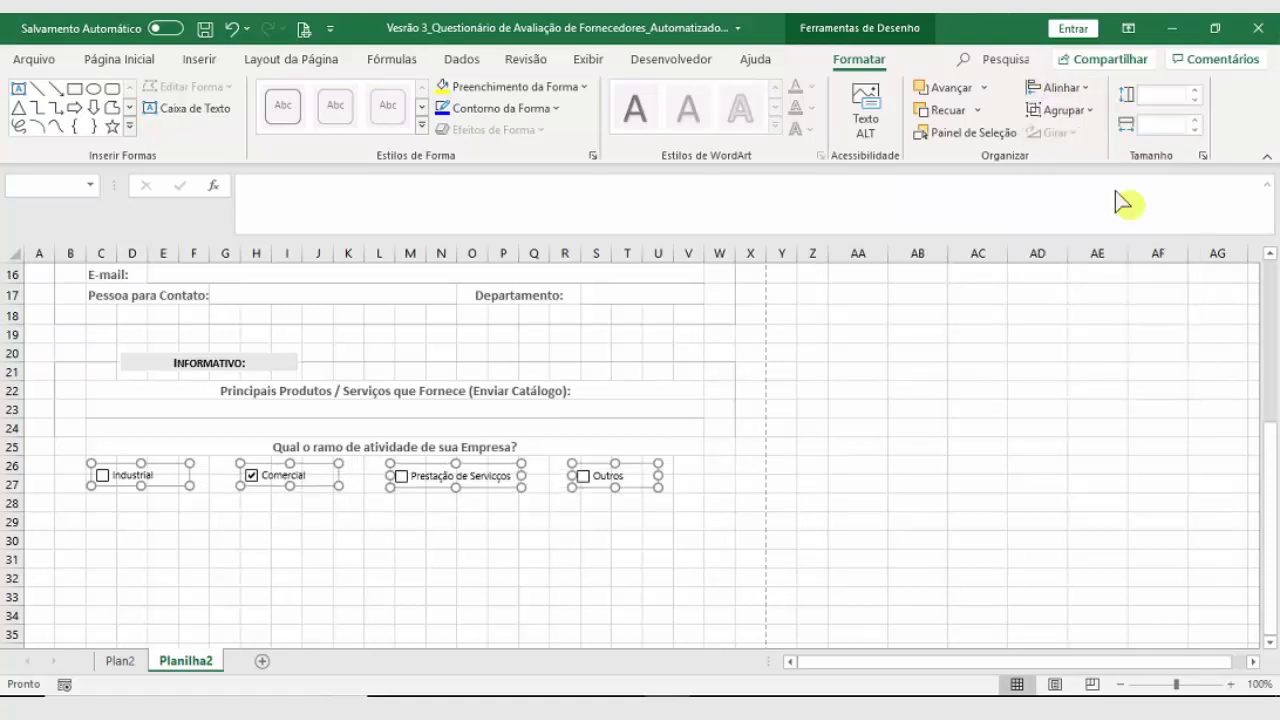
click(683, 527)
Step: Check the heights of the "Industrial" and "Comercial" check boxes and set the "Prestação de Servicços" check box's height to 0,61 cm
ctrl+click(163, 476)
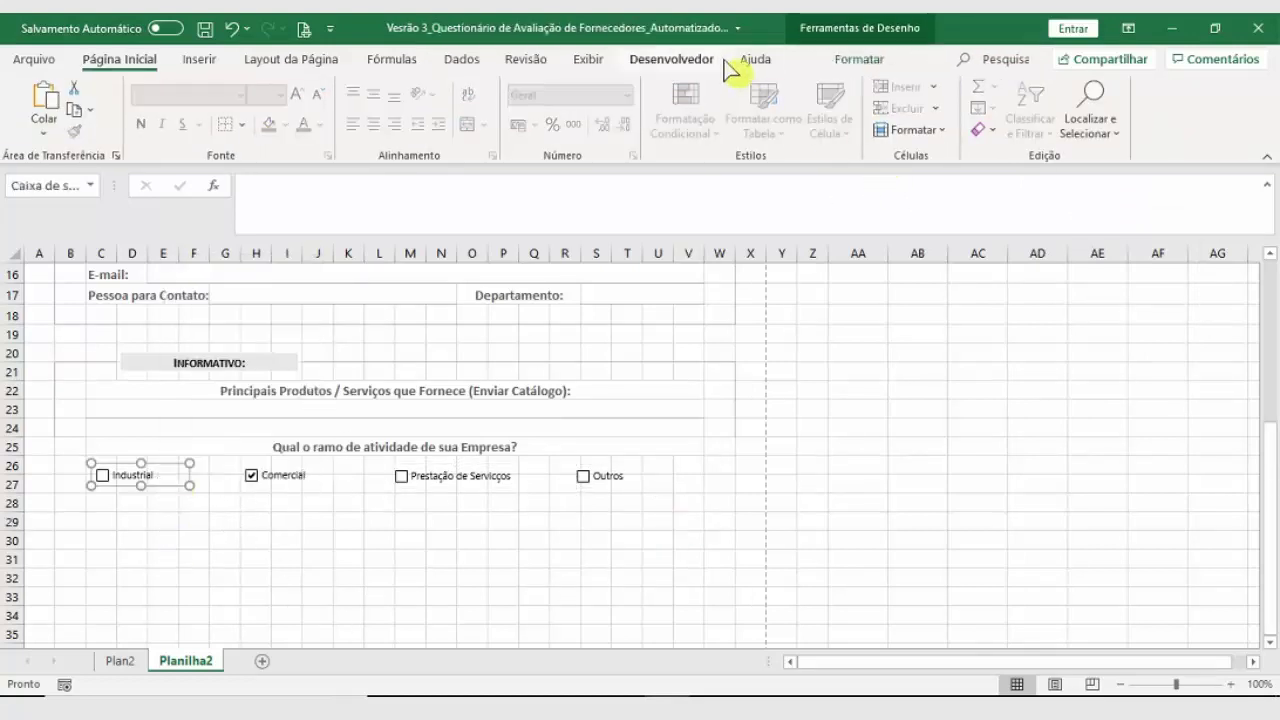
click(876, 67)
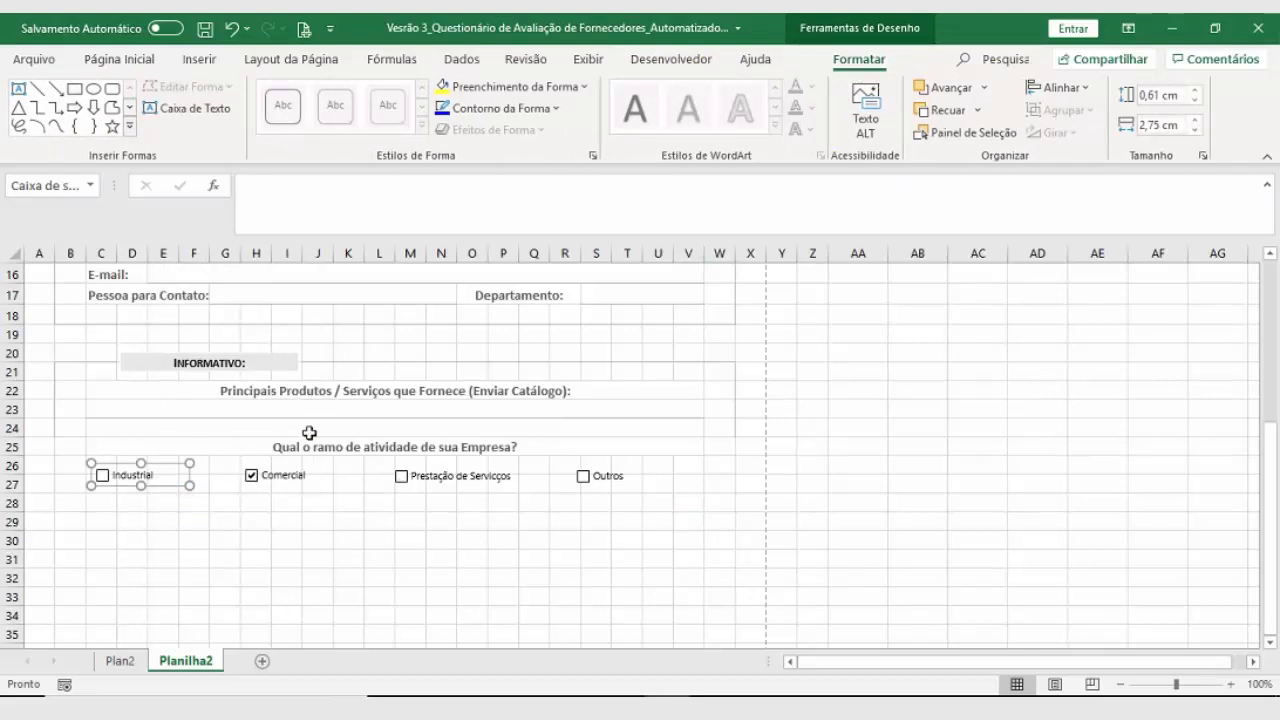
right_click(291, 476)
key(Escape)
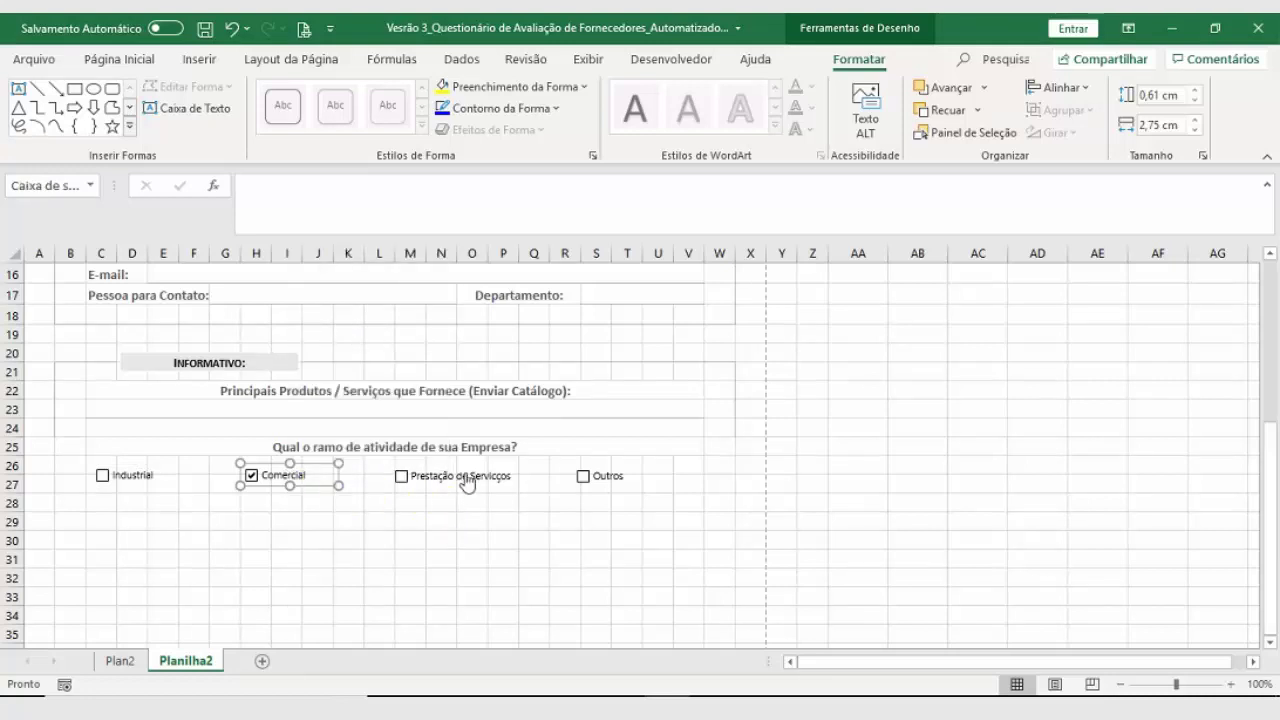
right_click(466, 478)
key(Escape)
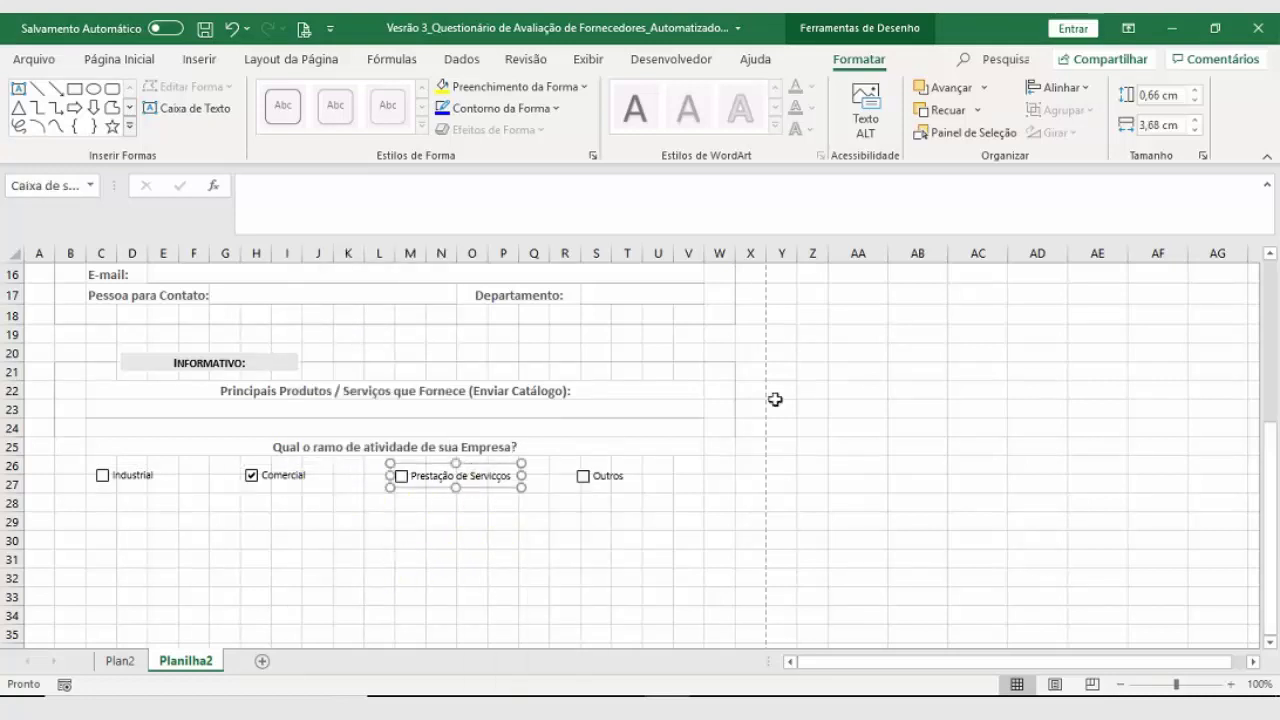
click(1158, 95)
text(0,61)
key(Return)
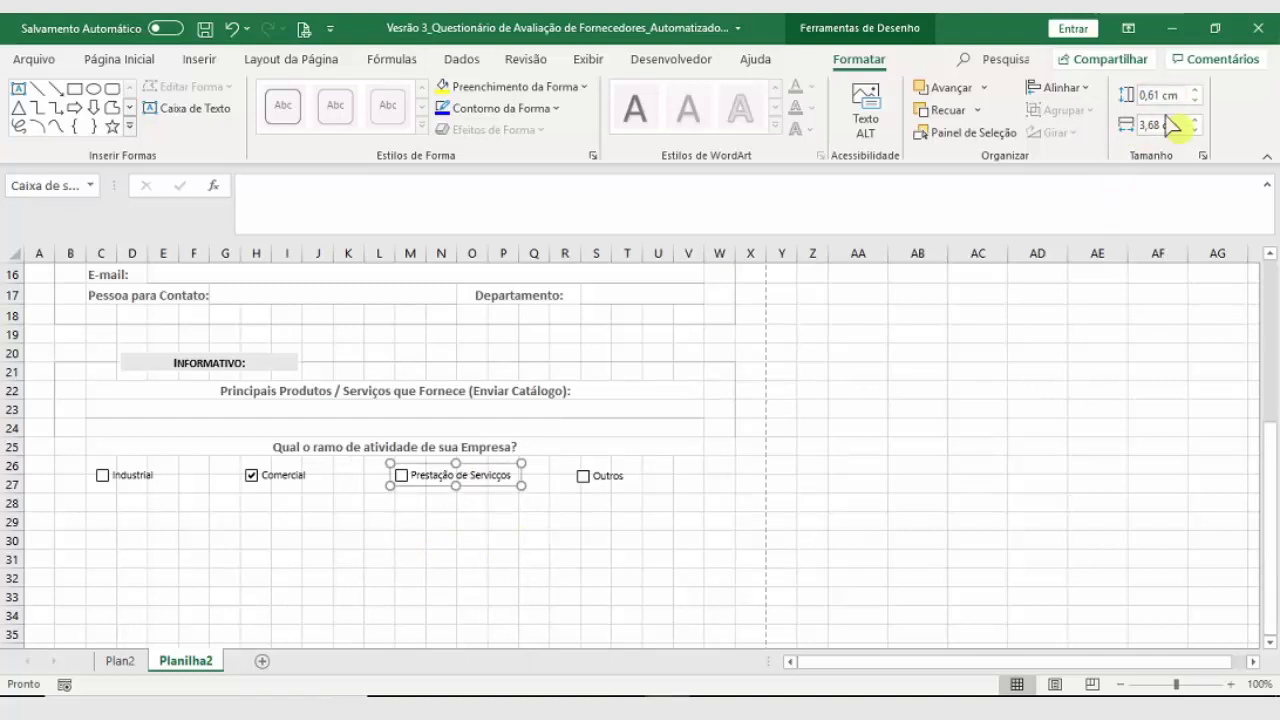
Step: Set the "Outros" check box's height to 0,61 cm
right_click(620, 488)
click(556, 552)
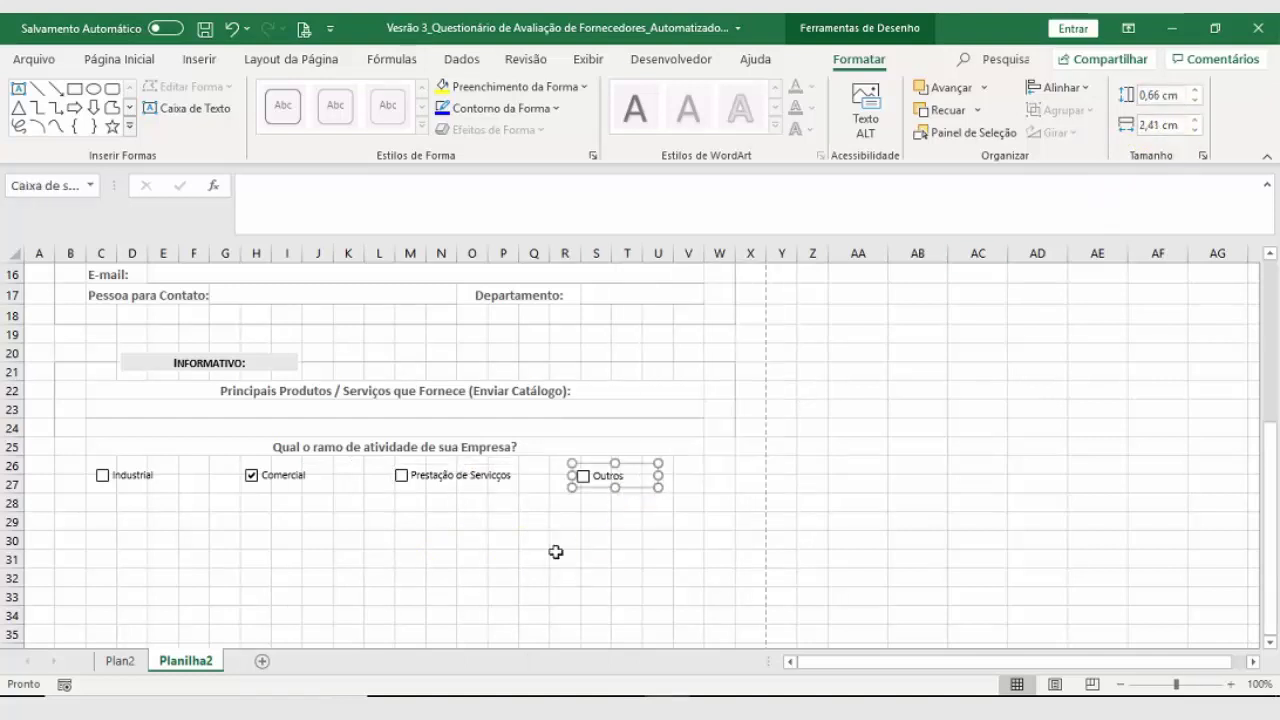
click(1160, 95)
text(0,61)
key(Return)
click(1045, 427)
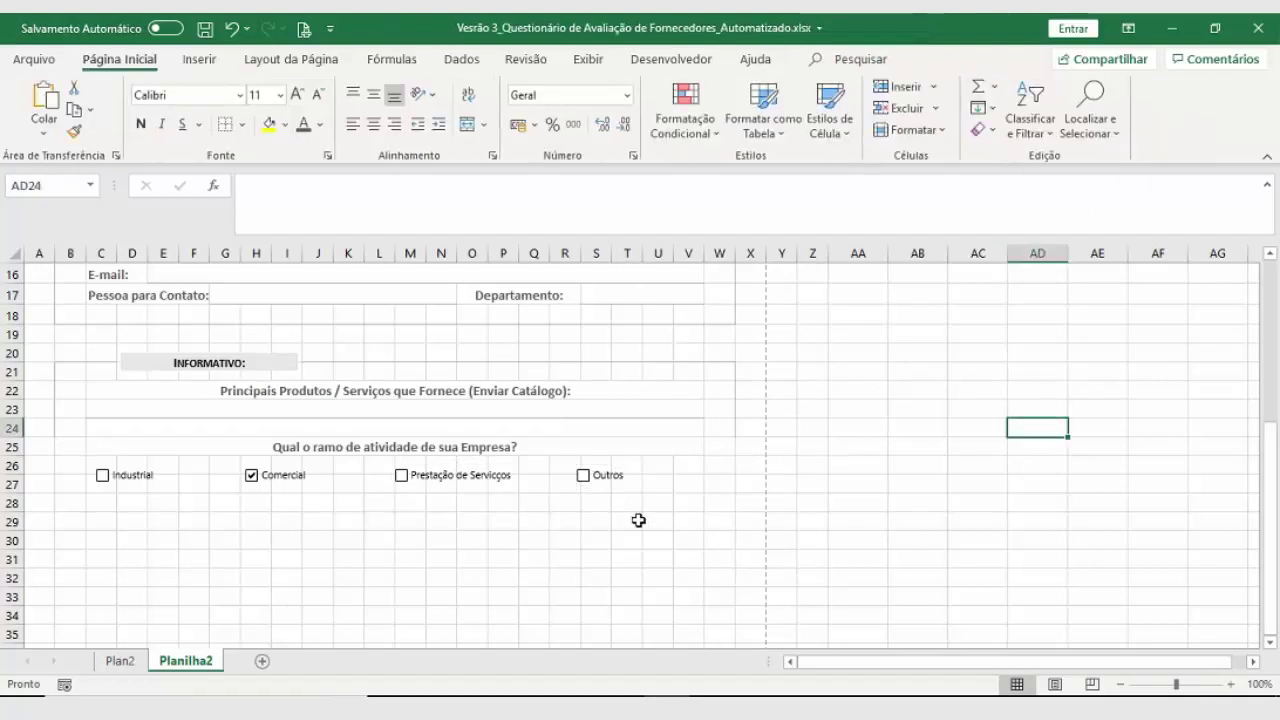
Step: Select all four business-activity check boxes and align them to their vertical middle
right_click(630, 483)
click(602, 501)
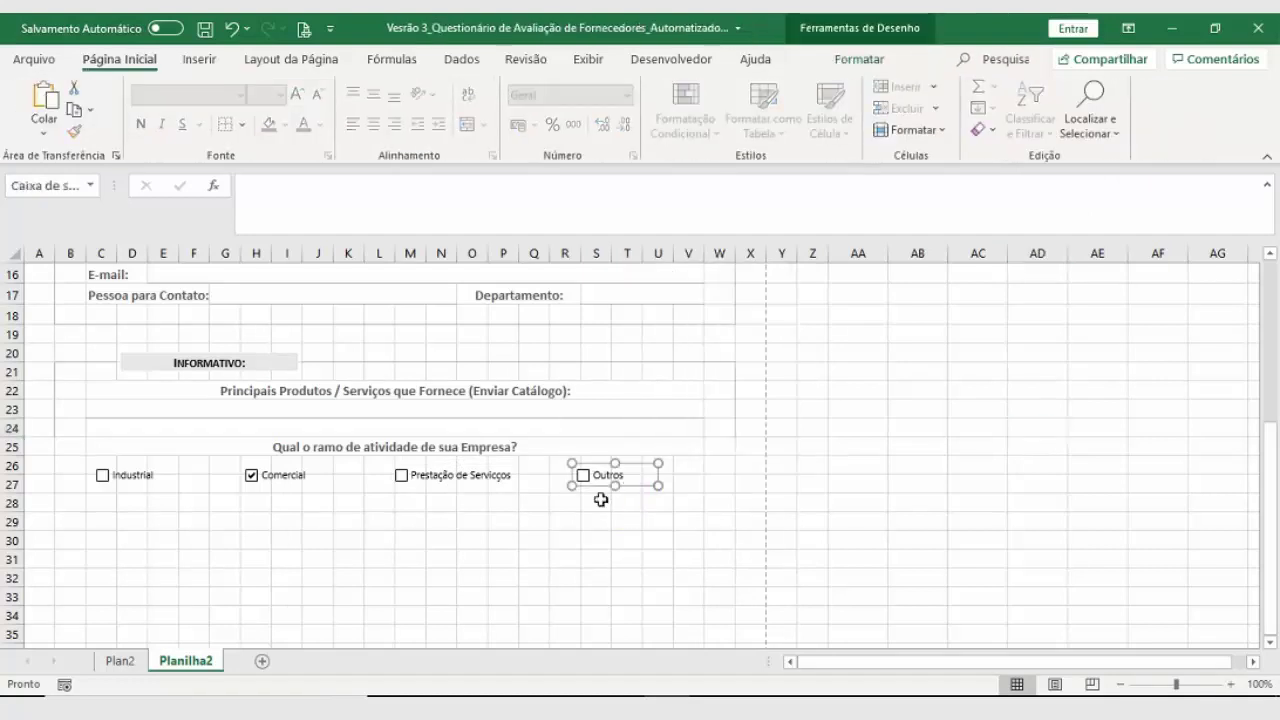
right_click(483, 476)
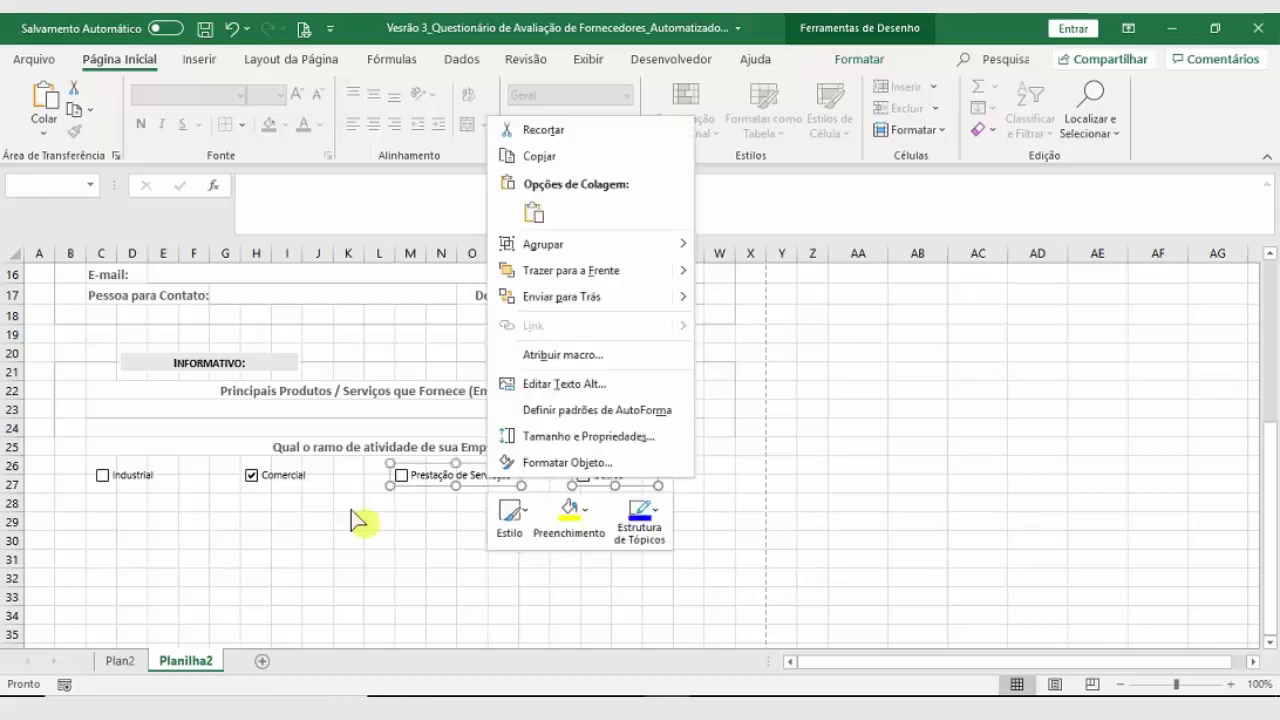
ctrl+right_click(302, 484)
ctrl+right_click(152, 478)
key(Escape)
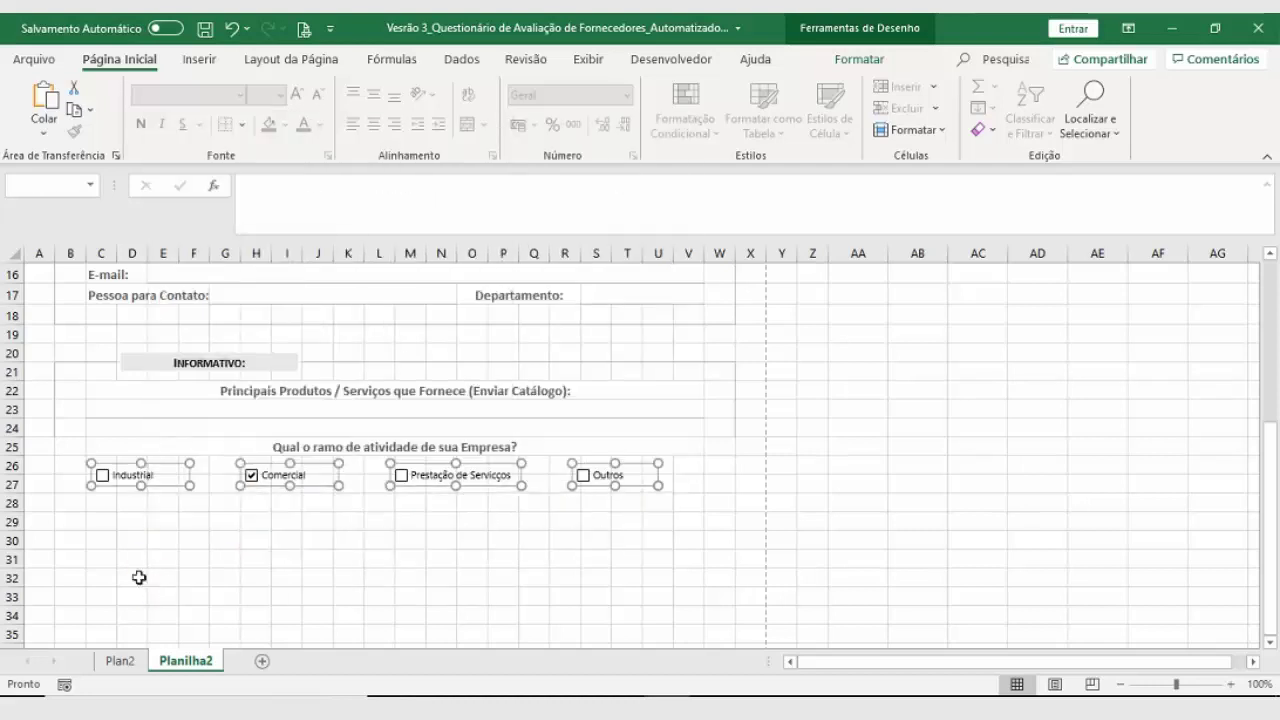
click(858, 60)
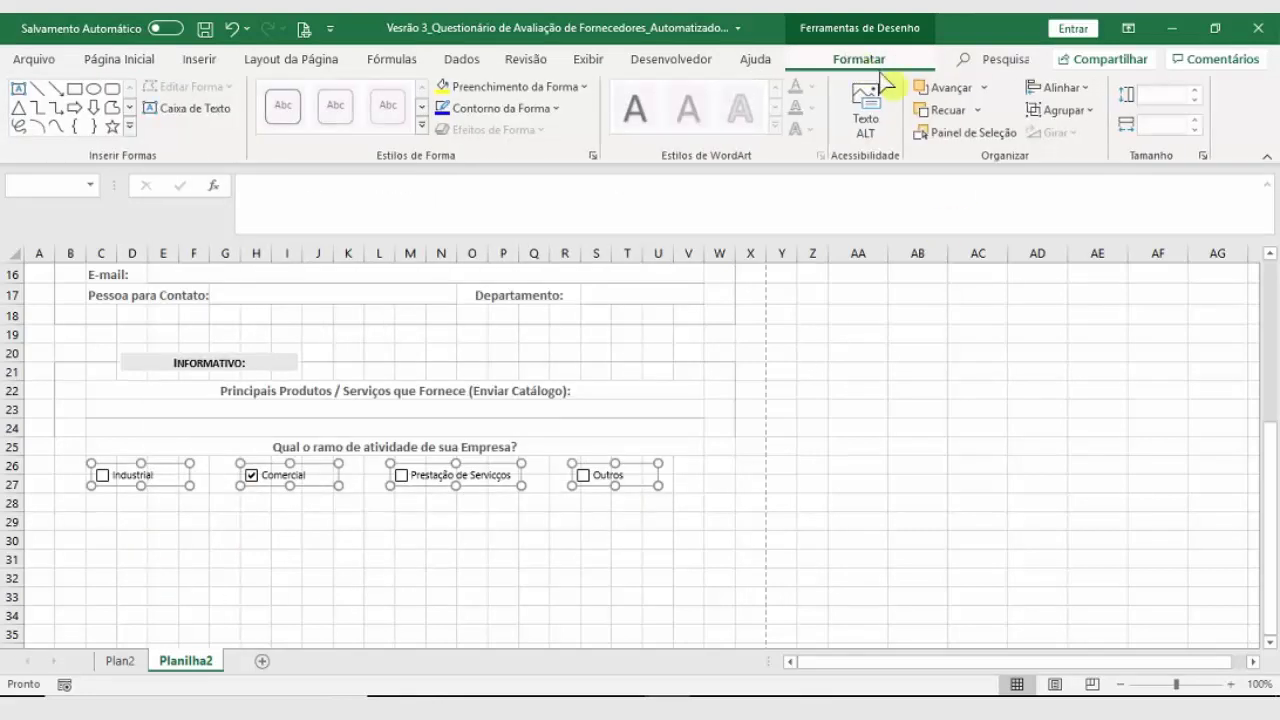
click(1058, 88)
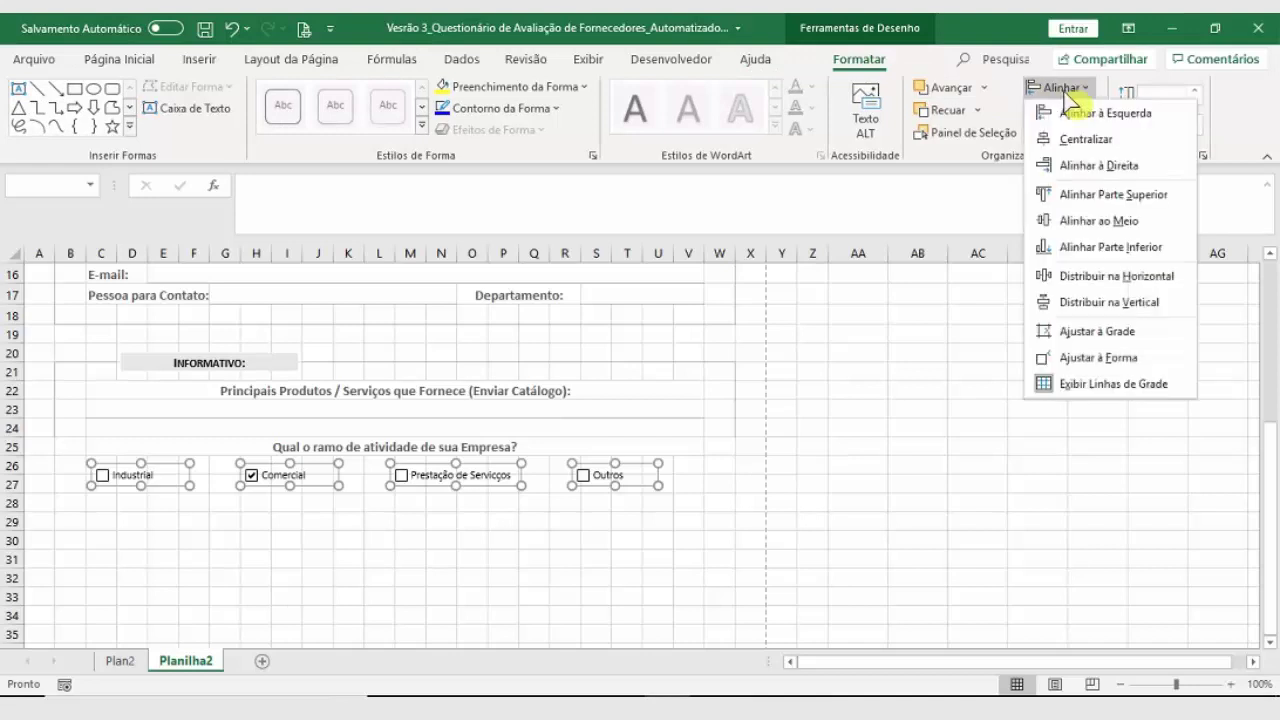
click(1106, 222)
click(703, 552)
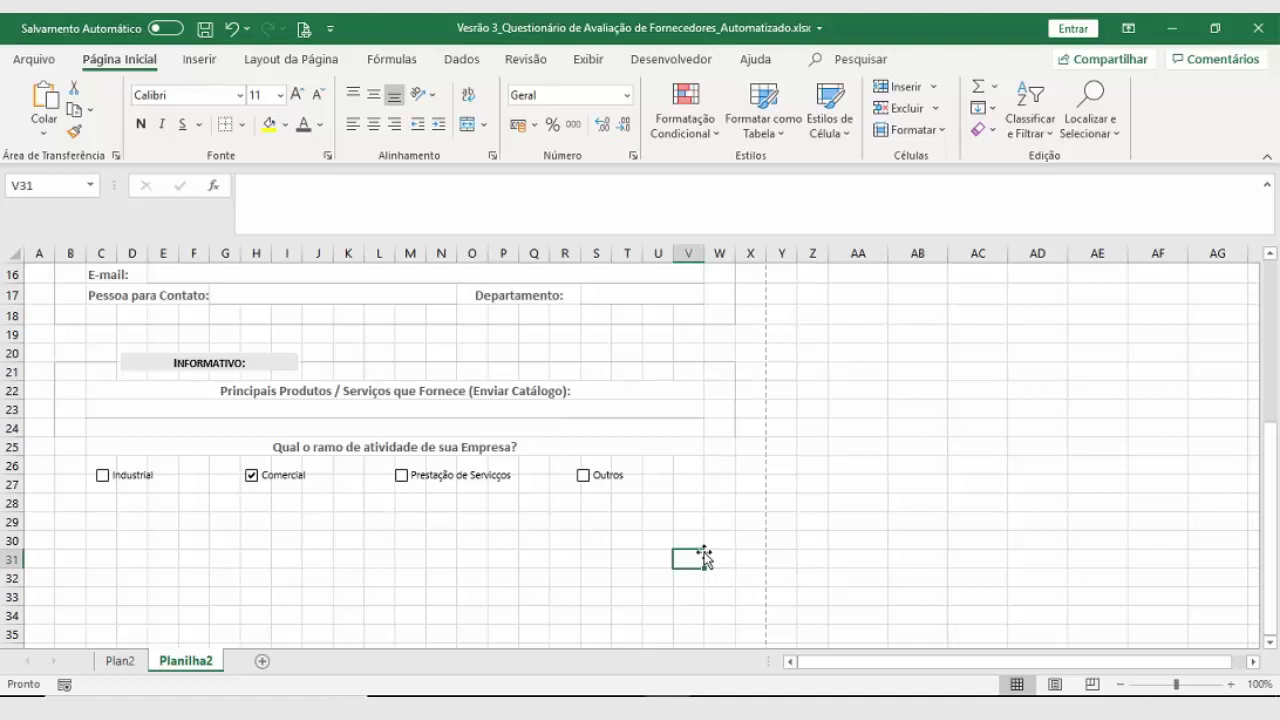
Step: Select all four check boxes together and nudge the row sideways to centre it within the form frame, spanning columns C to V
right_click(138, 480)
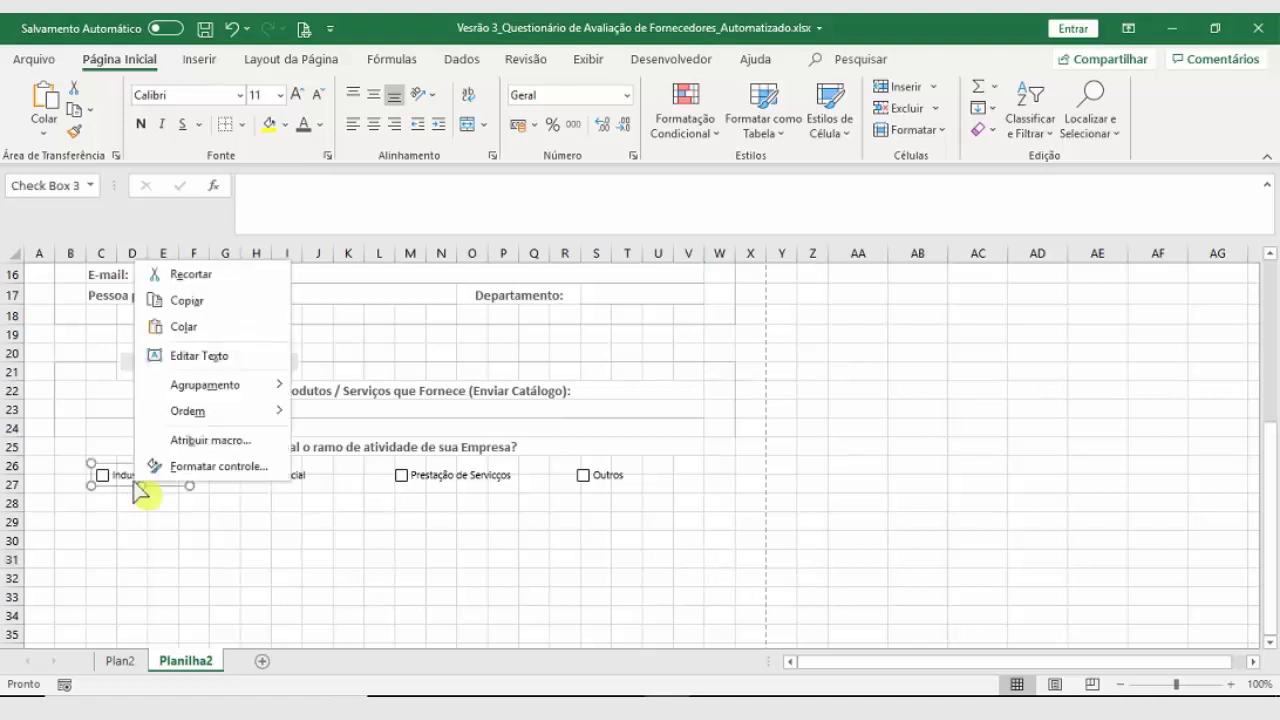
key(Escape)
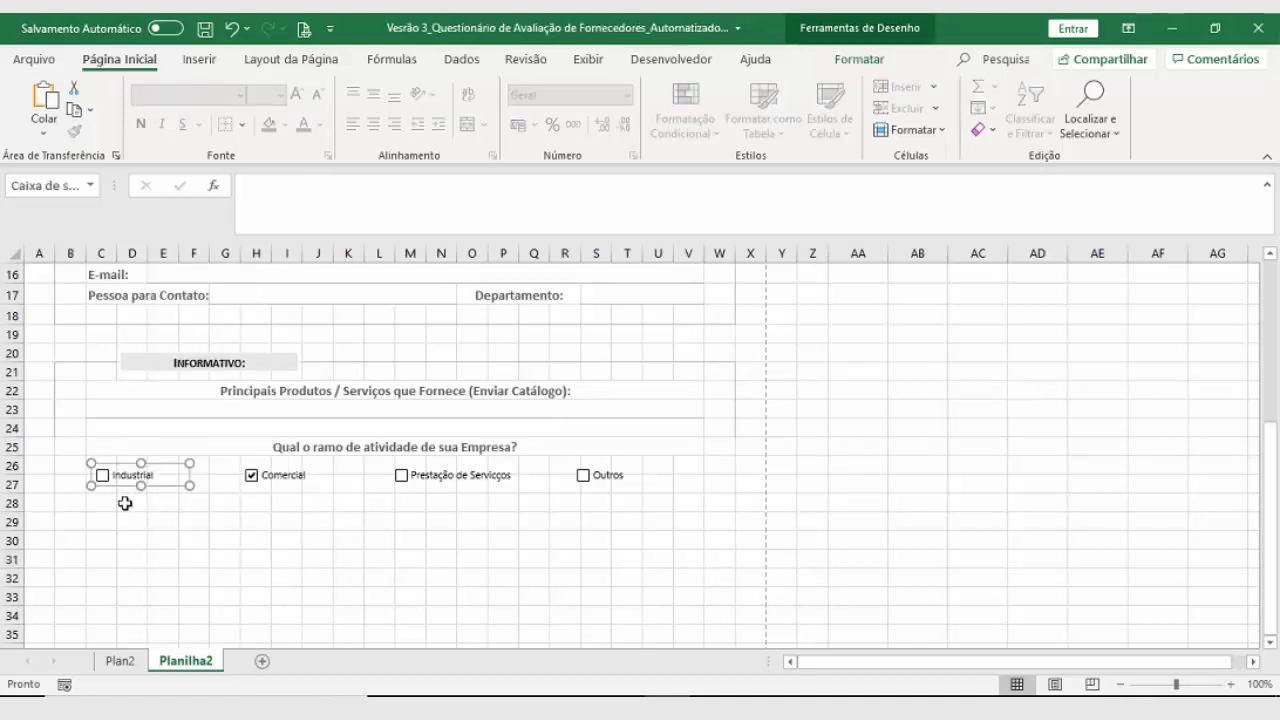
ctrl+right_click(270, 477)
key(Escape)
ctrl+click(503, 484)
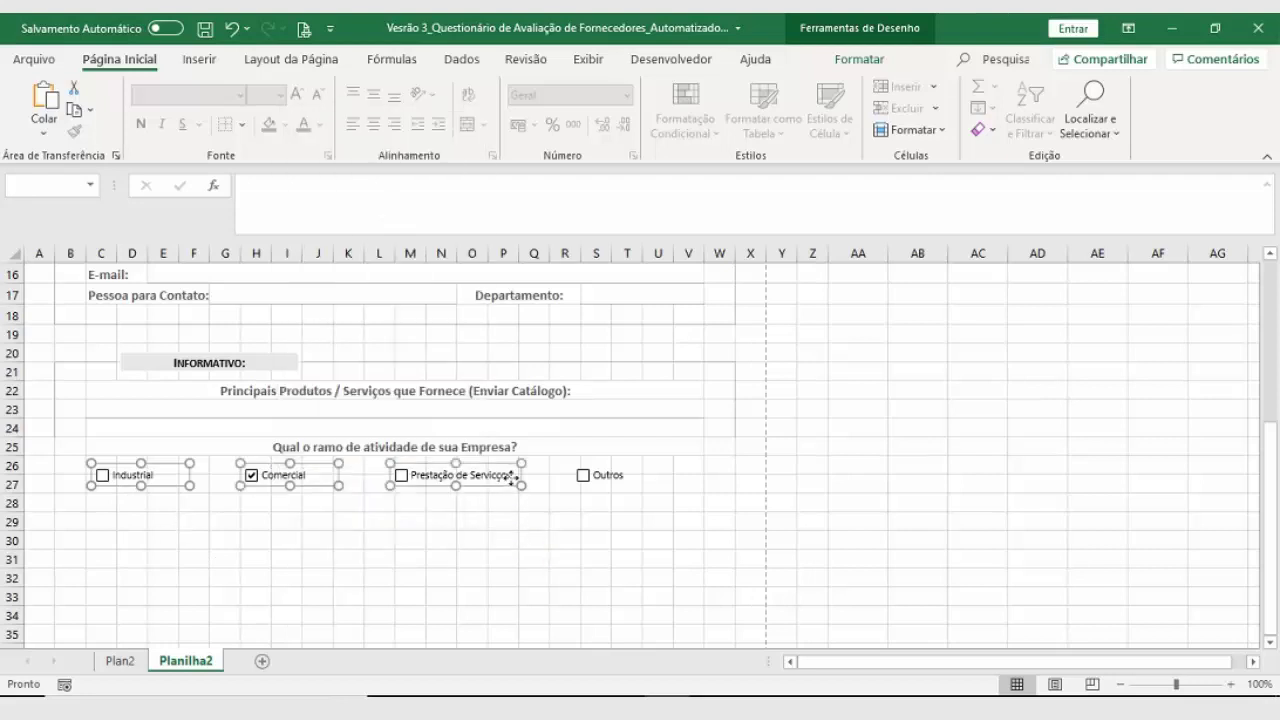
ctrl+click(636, 481)
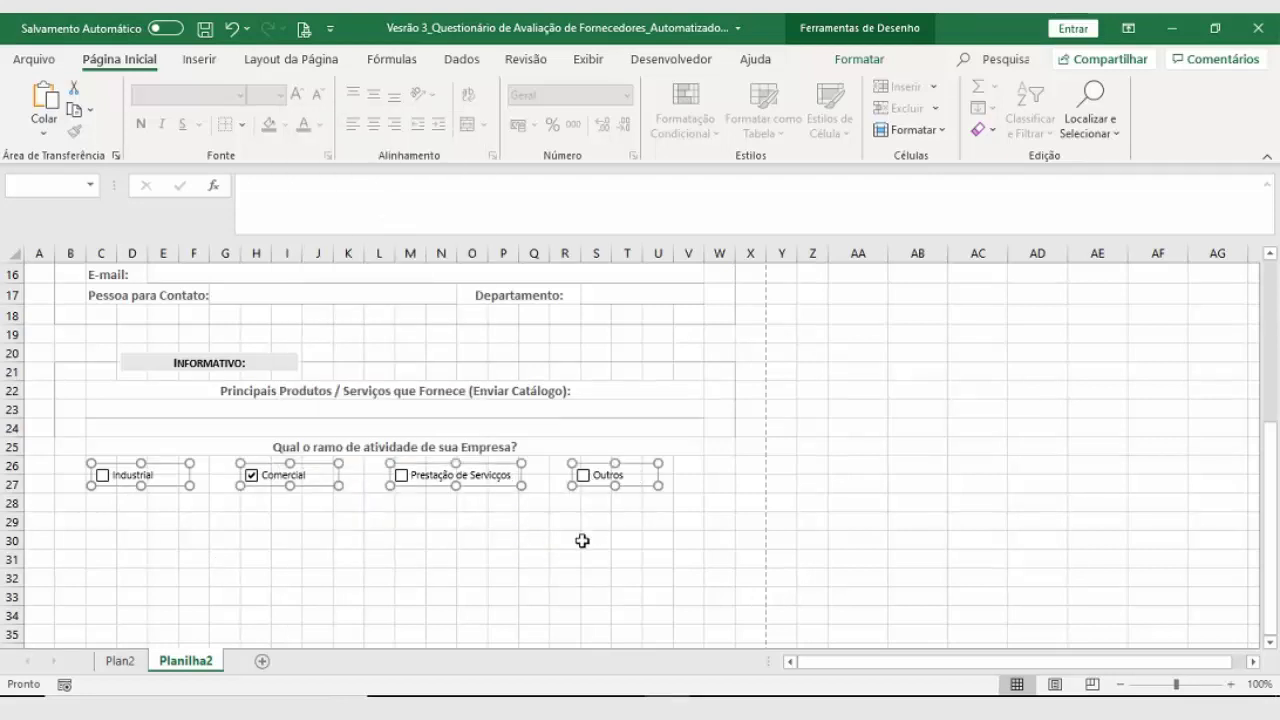
key(Right)
key(Right)
key(Right)
key(Right)
key(Right)
key(Right)
key(Right)
key(Right)
key(Right)
key(Right)
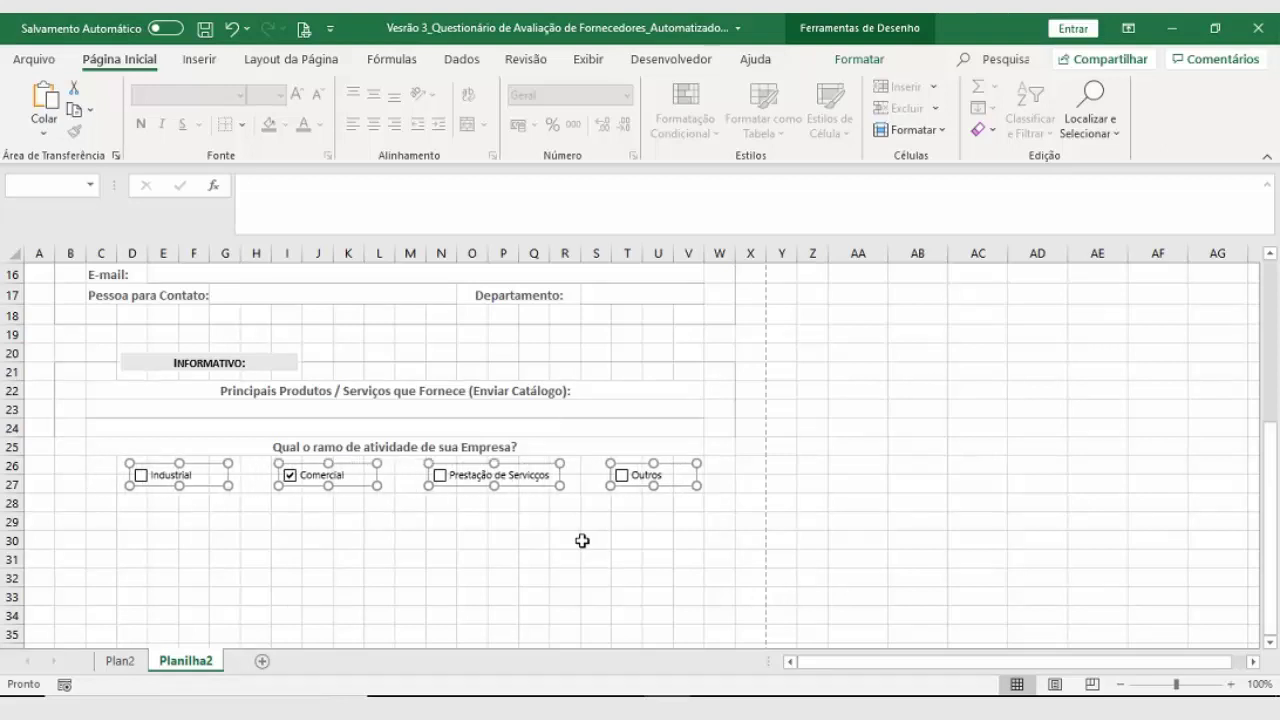
key(Left)
key(Left)
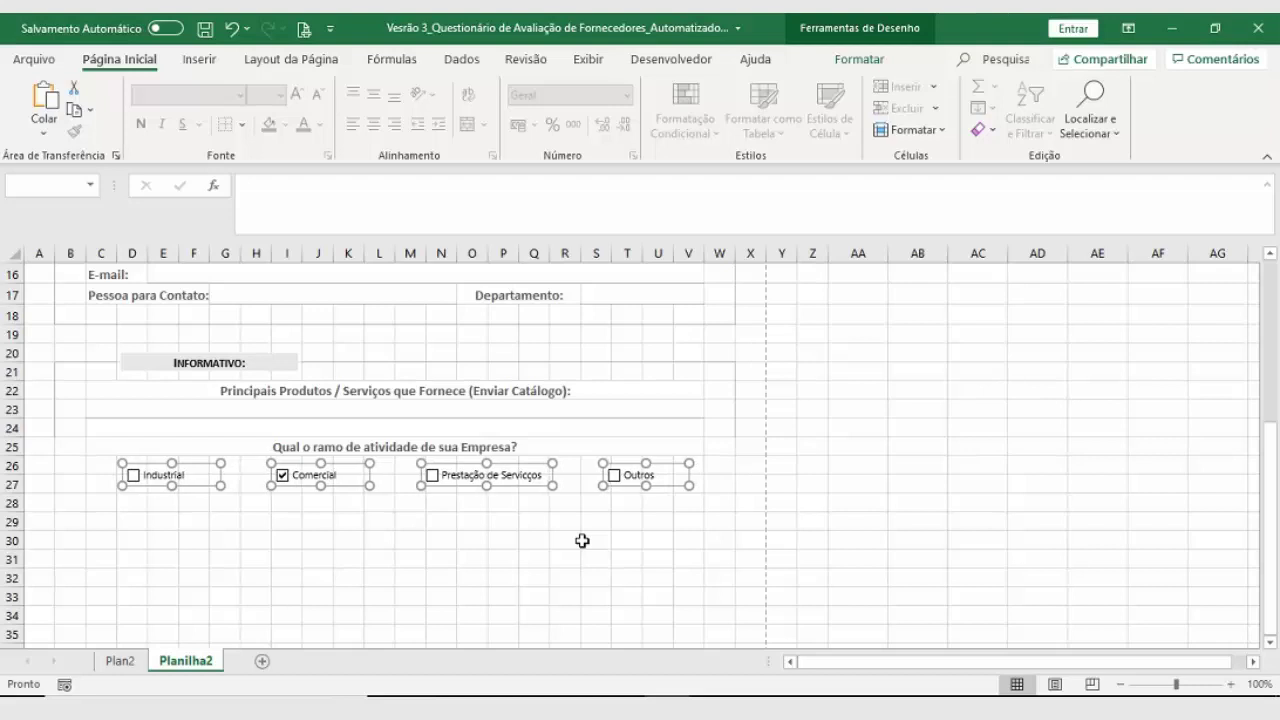
key(Left)
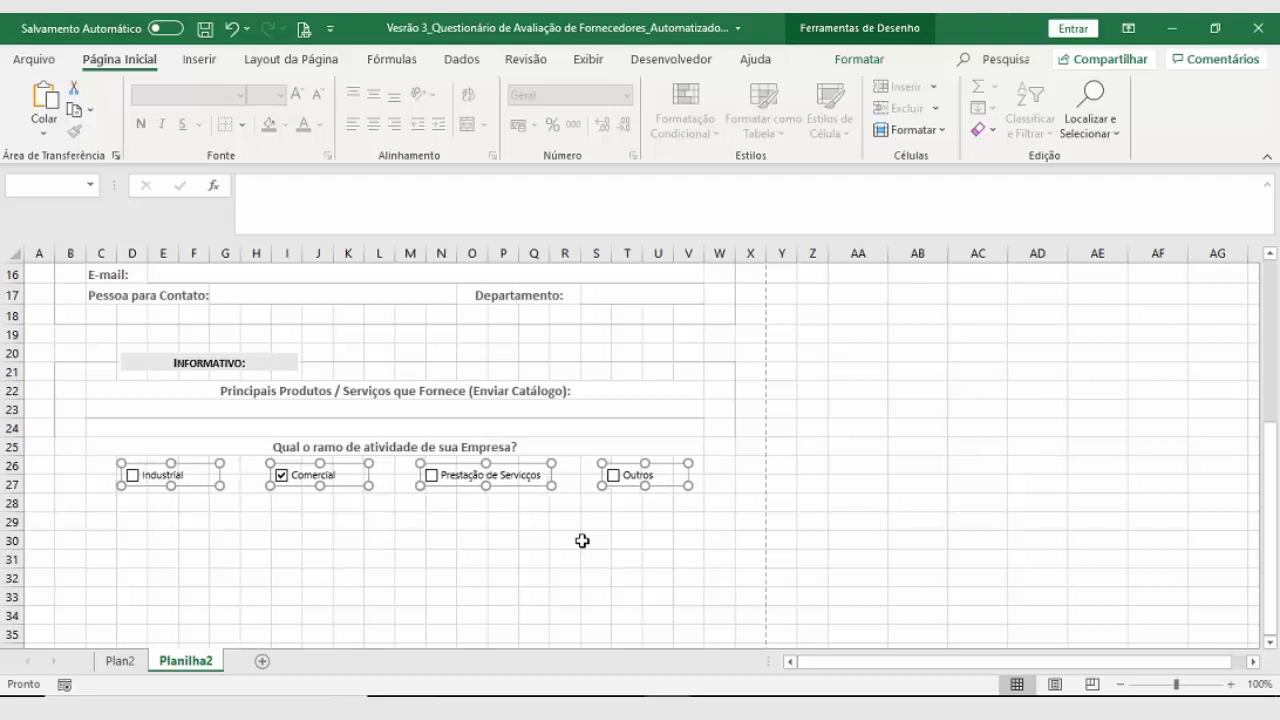
key(Down)
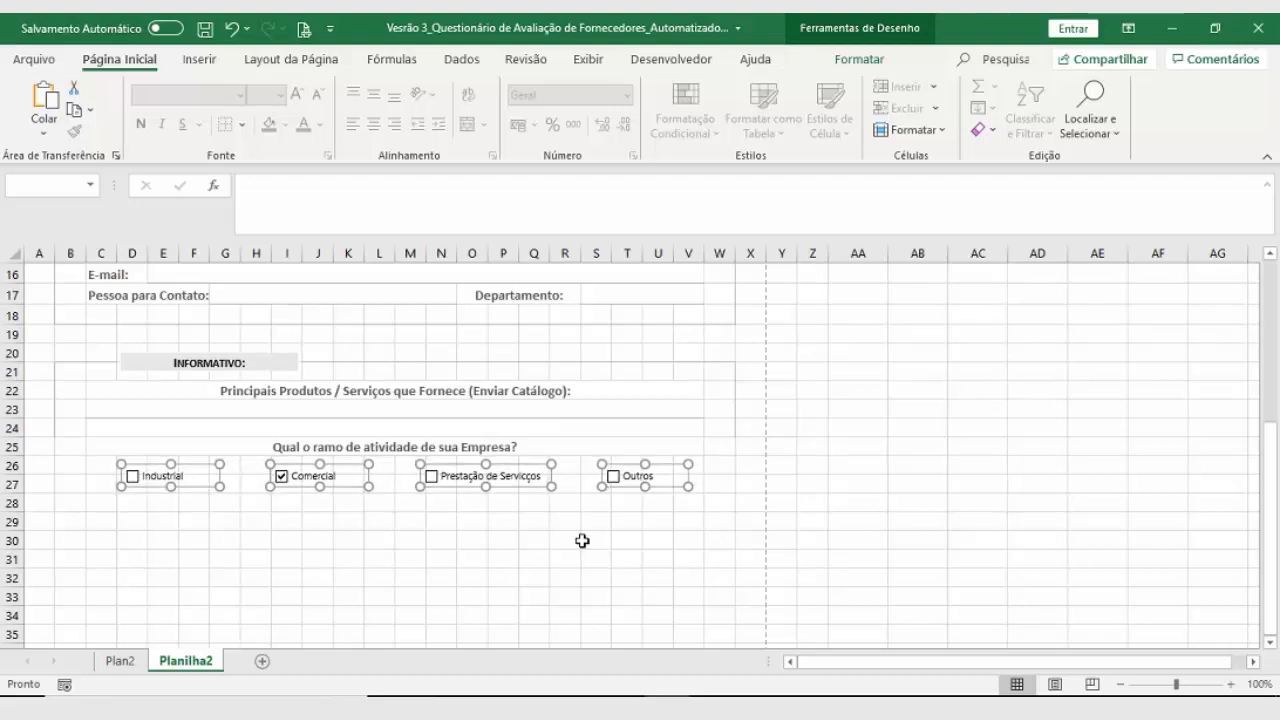
key(Up)
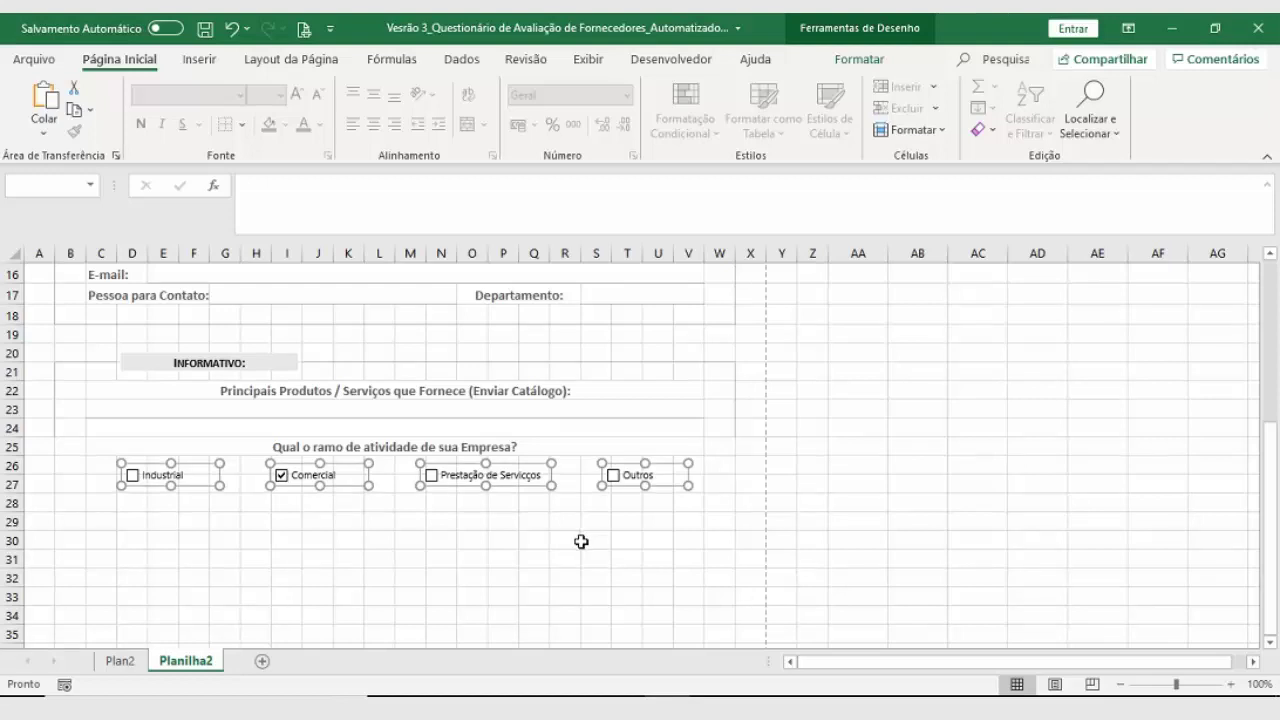
key(Left)
key(Left)
key(Left)
key(Left)
key(Left)
key(Left)
key(Left)
key(Left)
key(Left)
key(Left)
key(Left)
key(Left)
key(Left)
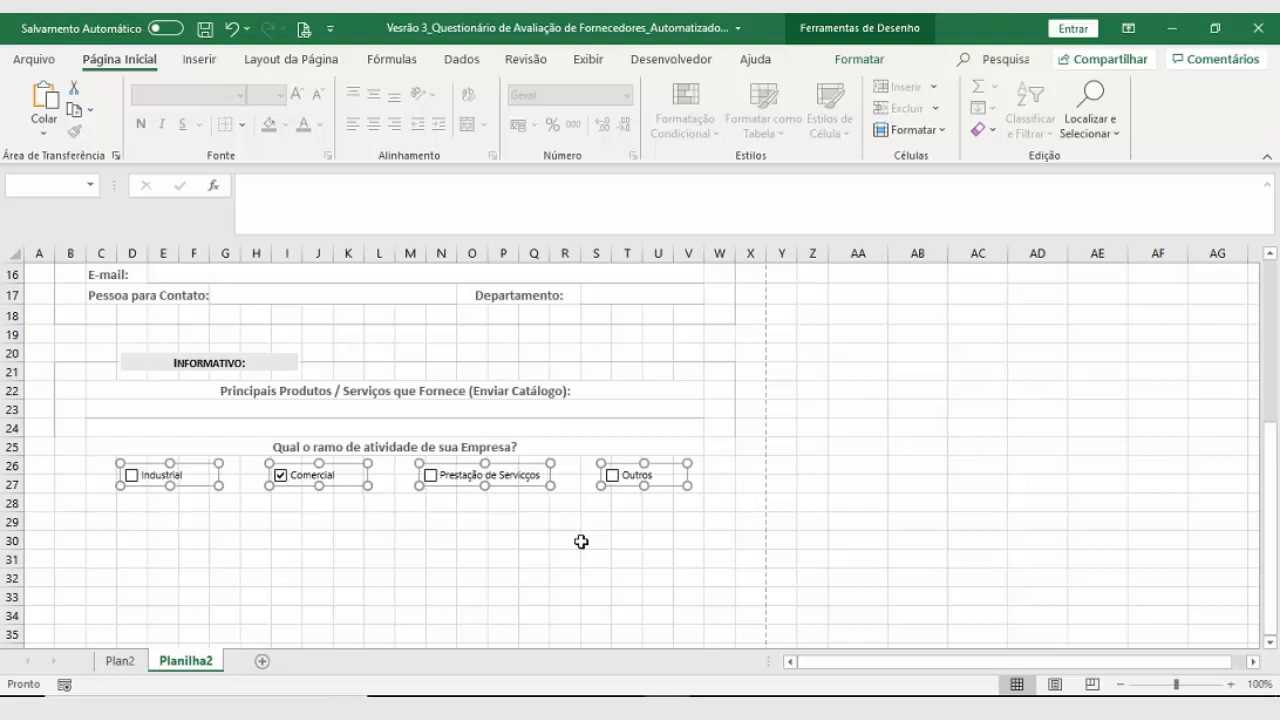
key(Right)
key(Right)
key(Right)
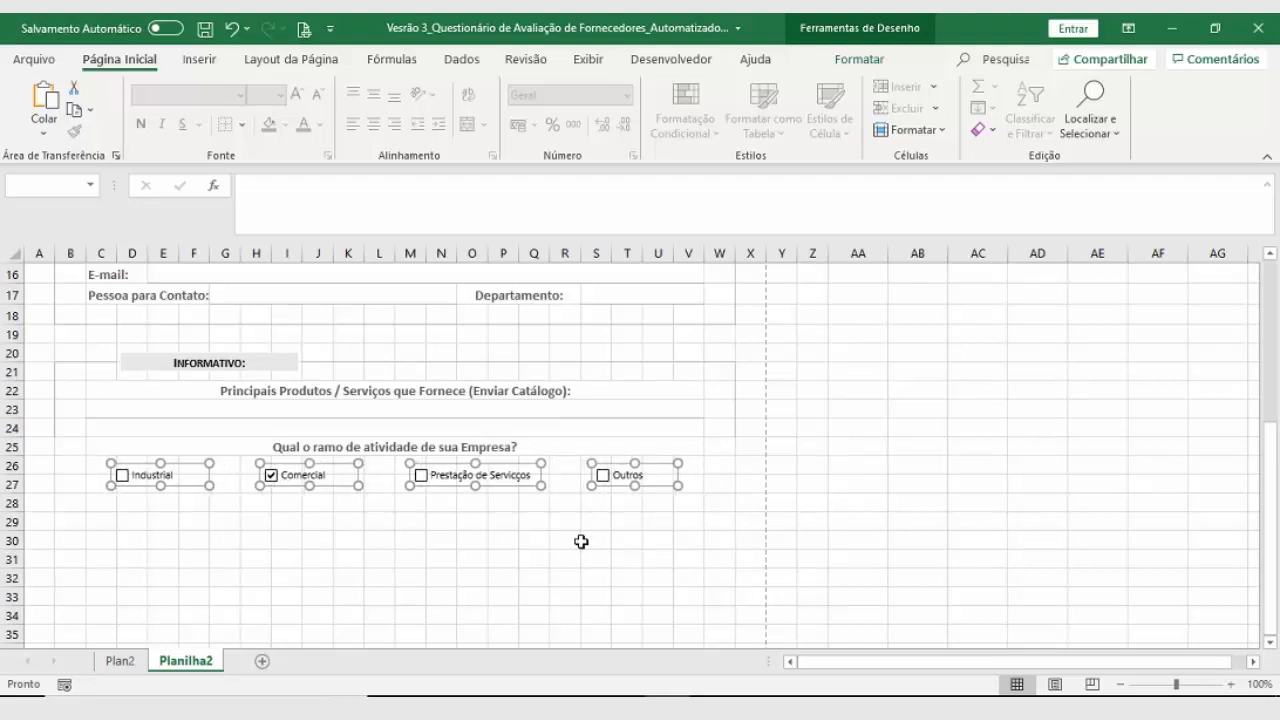
click(581, 541)
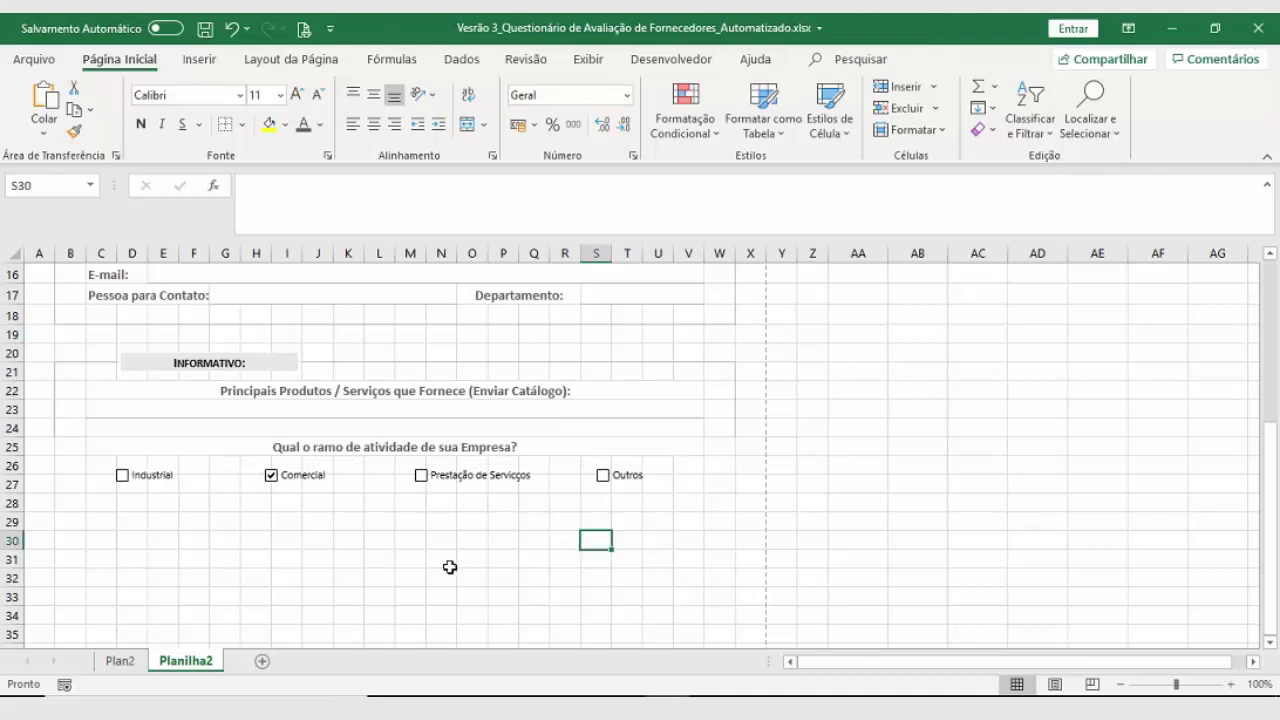
drag(63, 425, 721, 484)
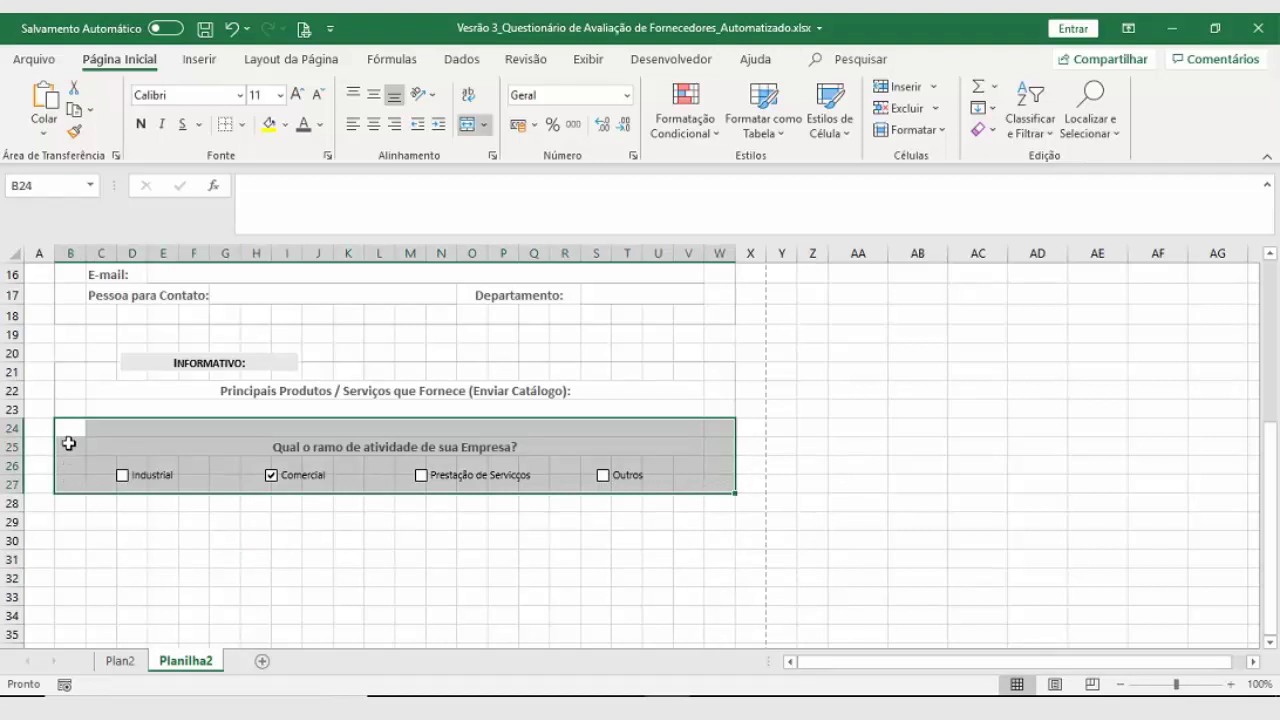
click(66, 504)
click(64, 409)
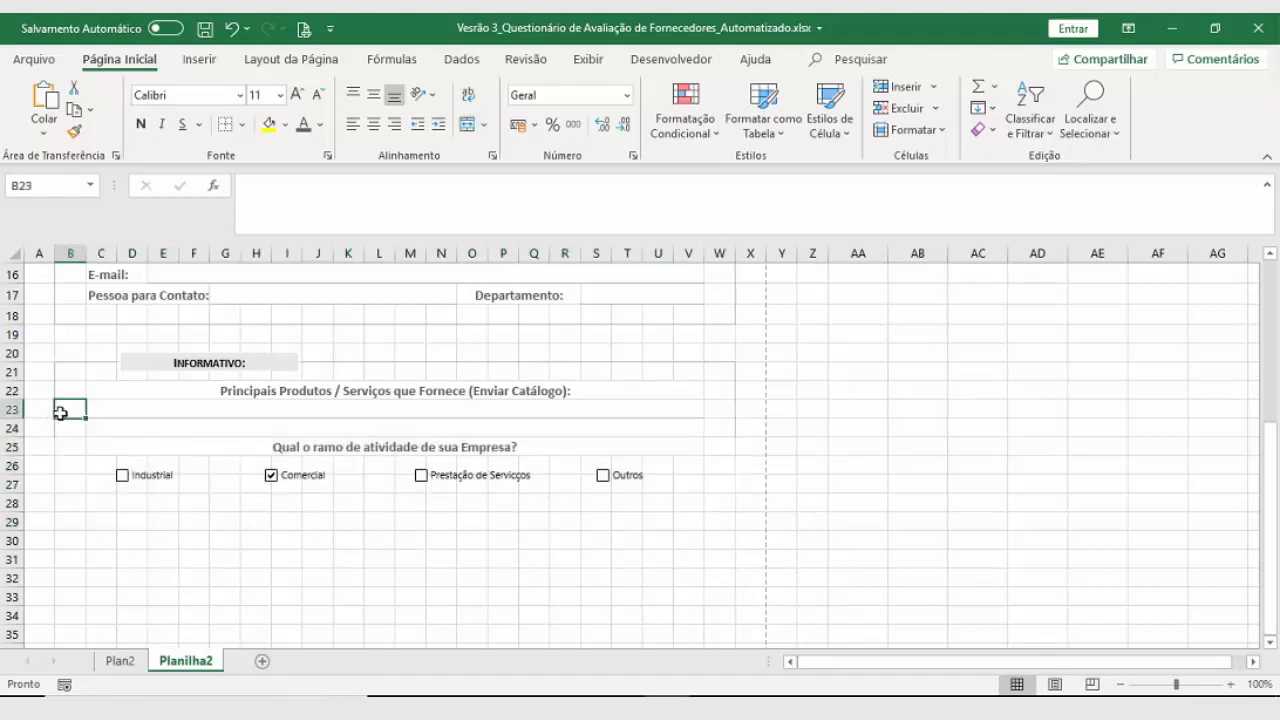
Step: Hide the gridlines on Planilha2
click(588, 59)
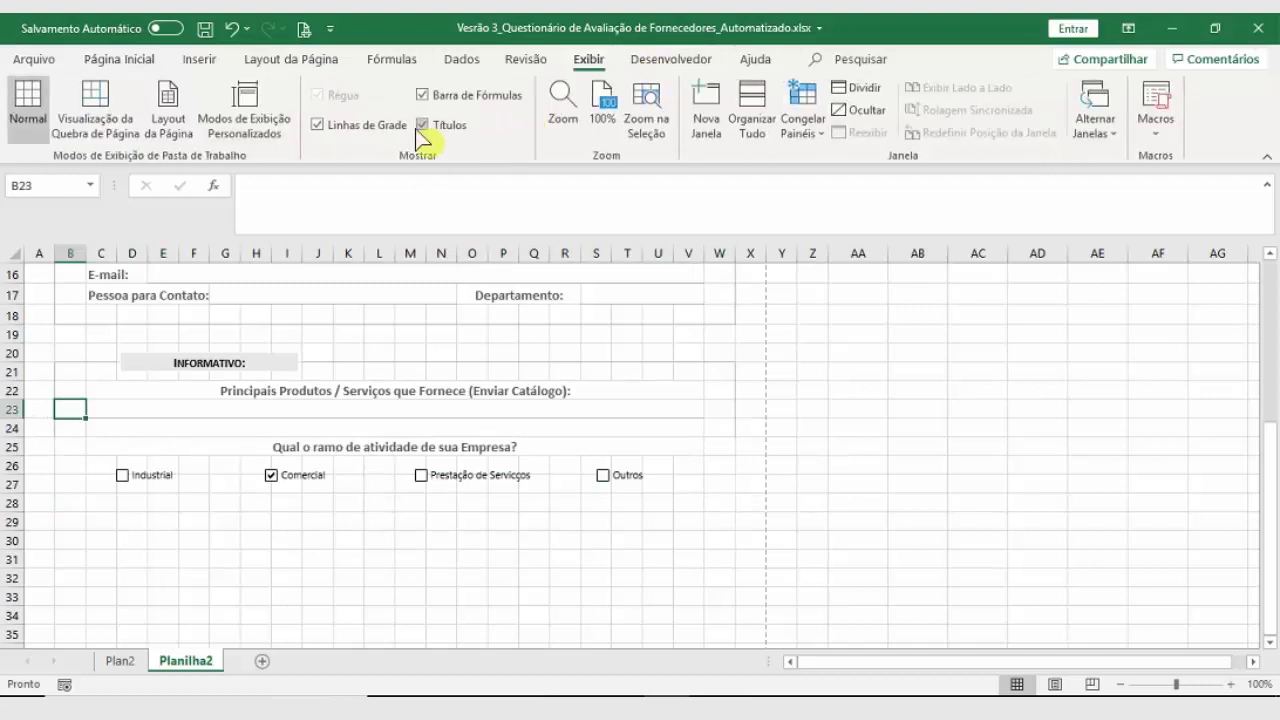
click(318, 125)
click(231, 615)
click(49, 428)
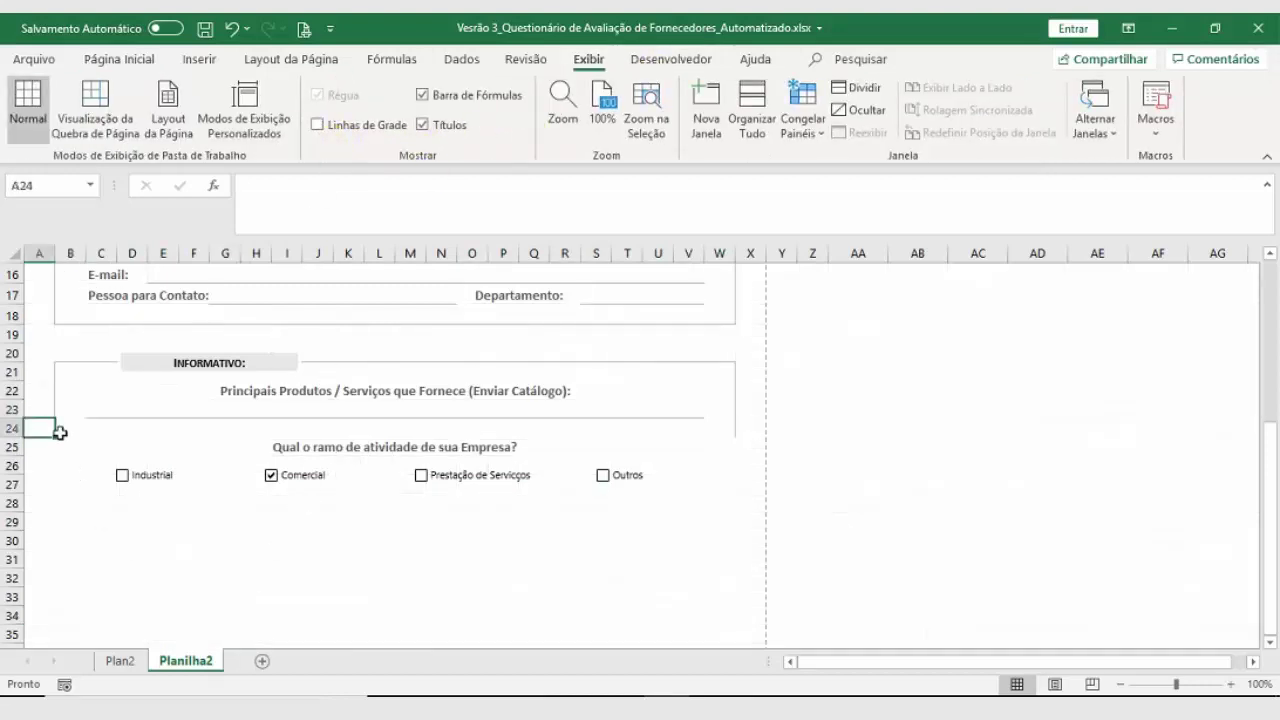
Step: Apply grey left, right and bottom borders to range B24:W27 to close the frame around the business-activity check boxes
click(59, 432)
mouse_move(66, 425)
mouse_down()
mouse_move(100, 486)
mouse_move(703, 466)
mouse_move(727, 477)
mouse_move(723, 489)
mouse_up()
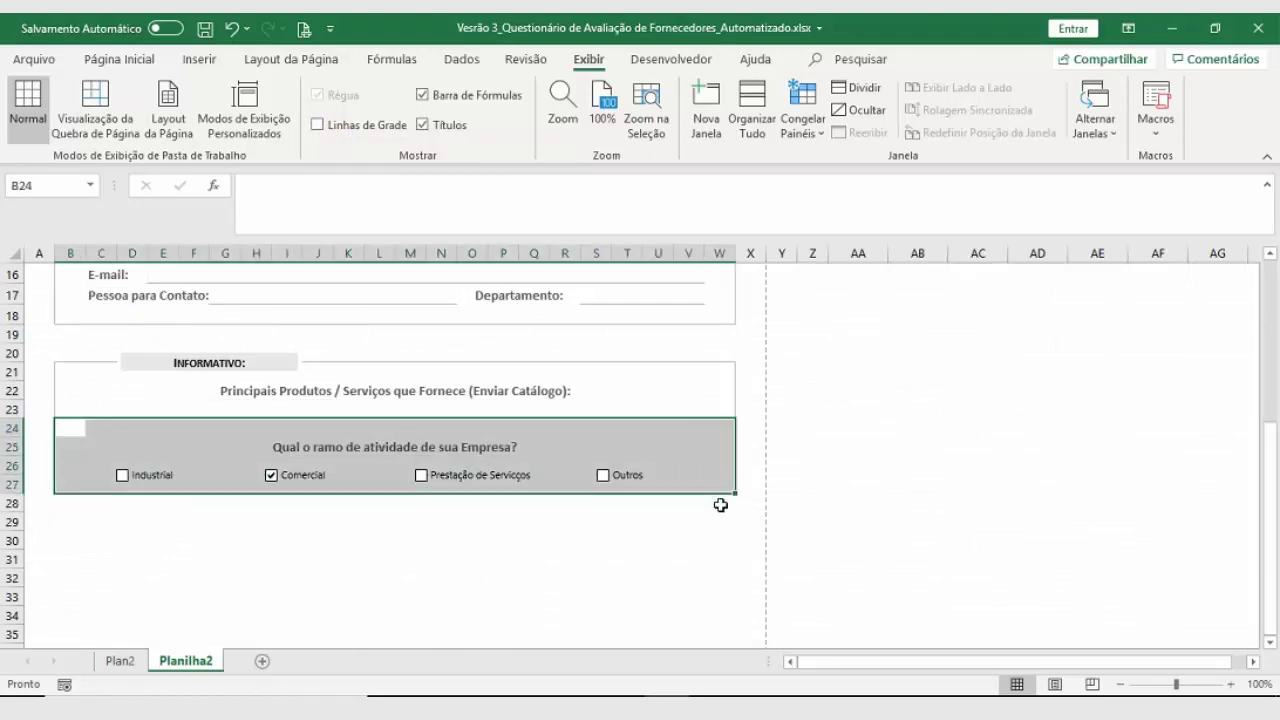
right_click(716, 443)
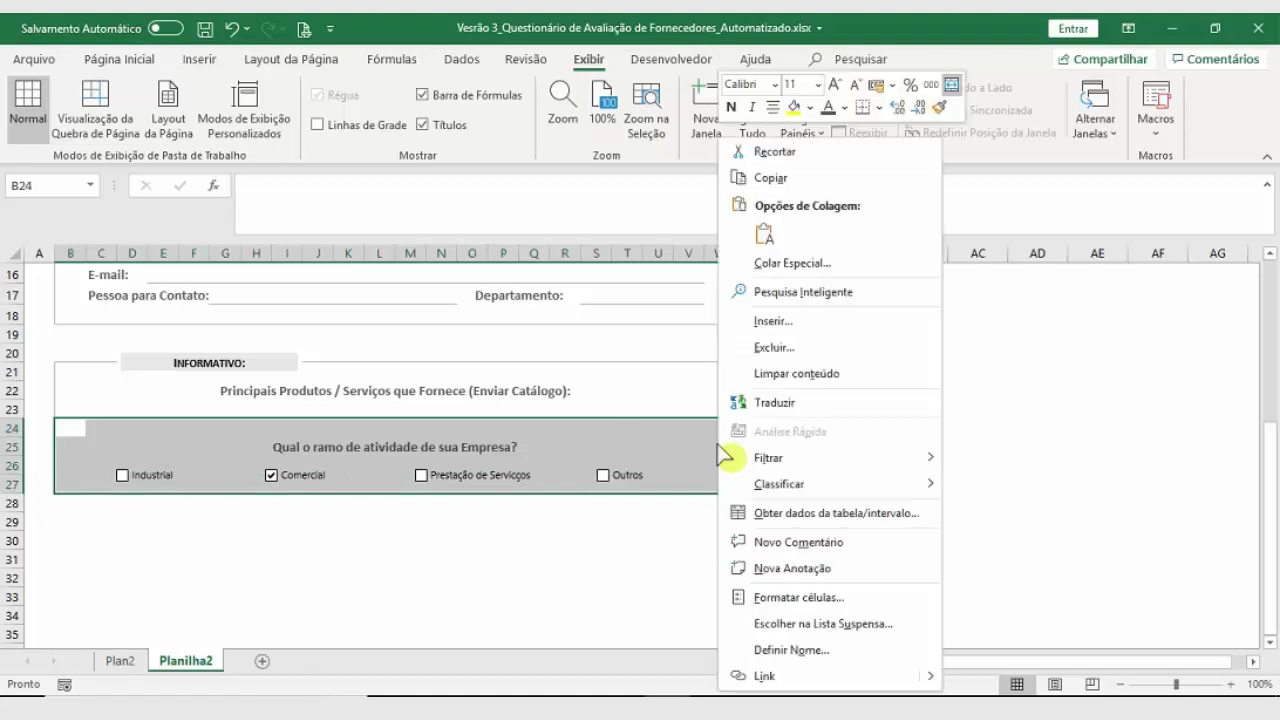
click(740, 597)
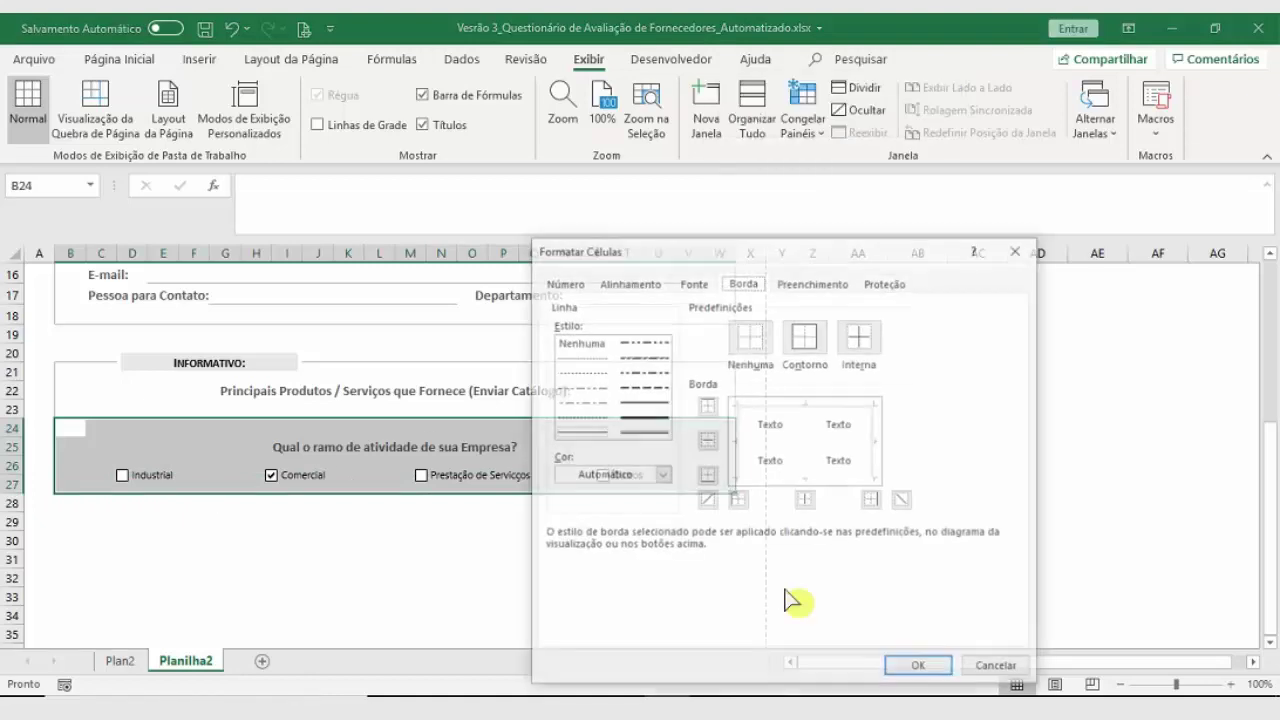
click(662, 476)
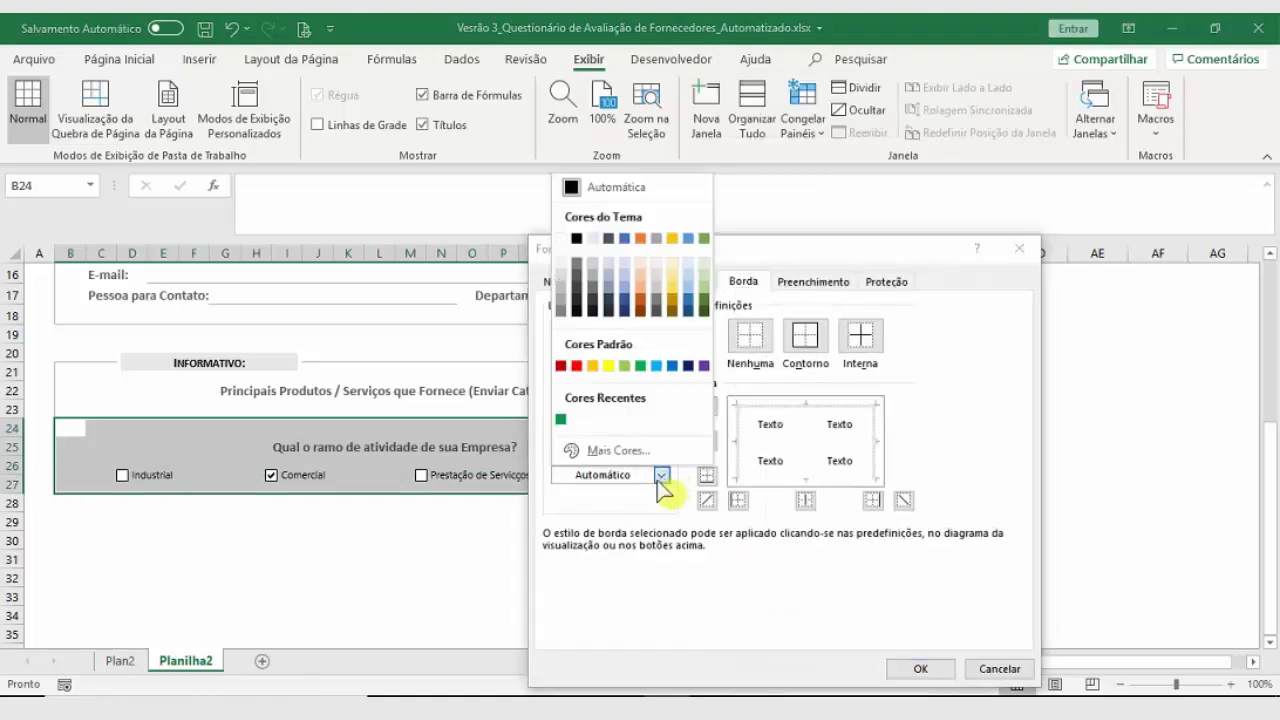
click(603, 285)
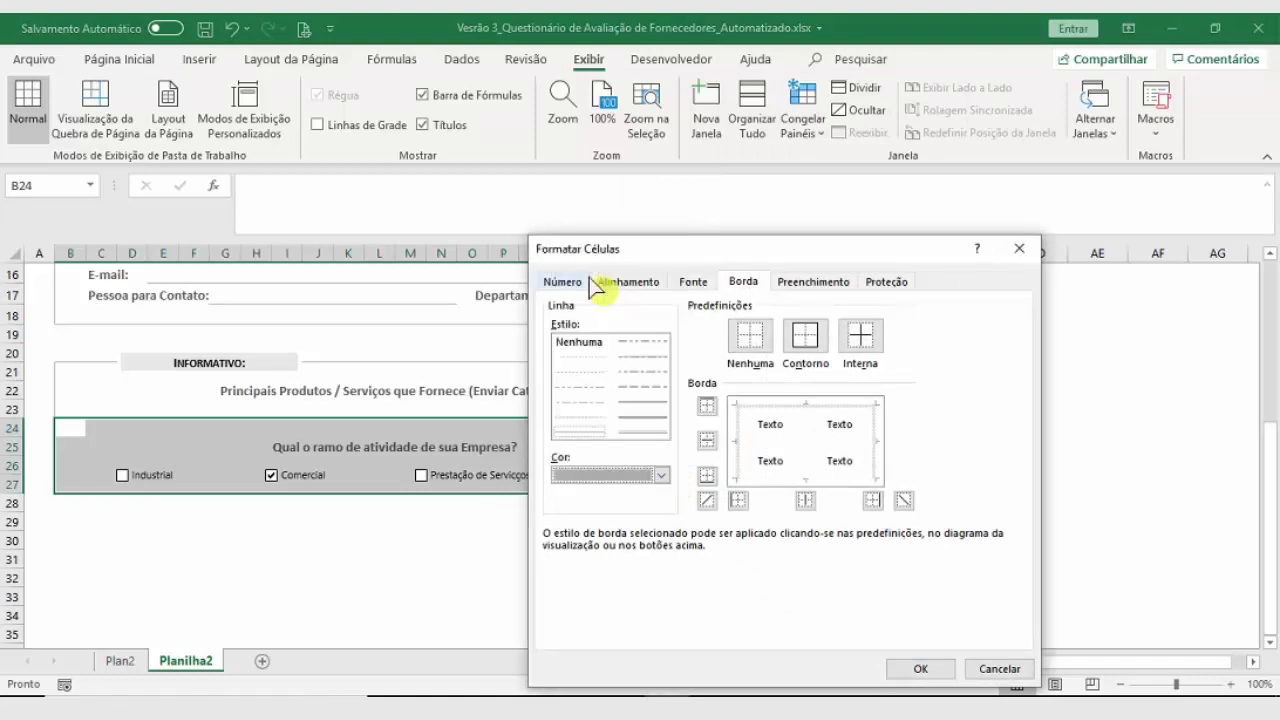
click(741, 430)
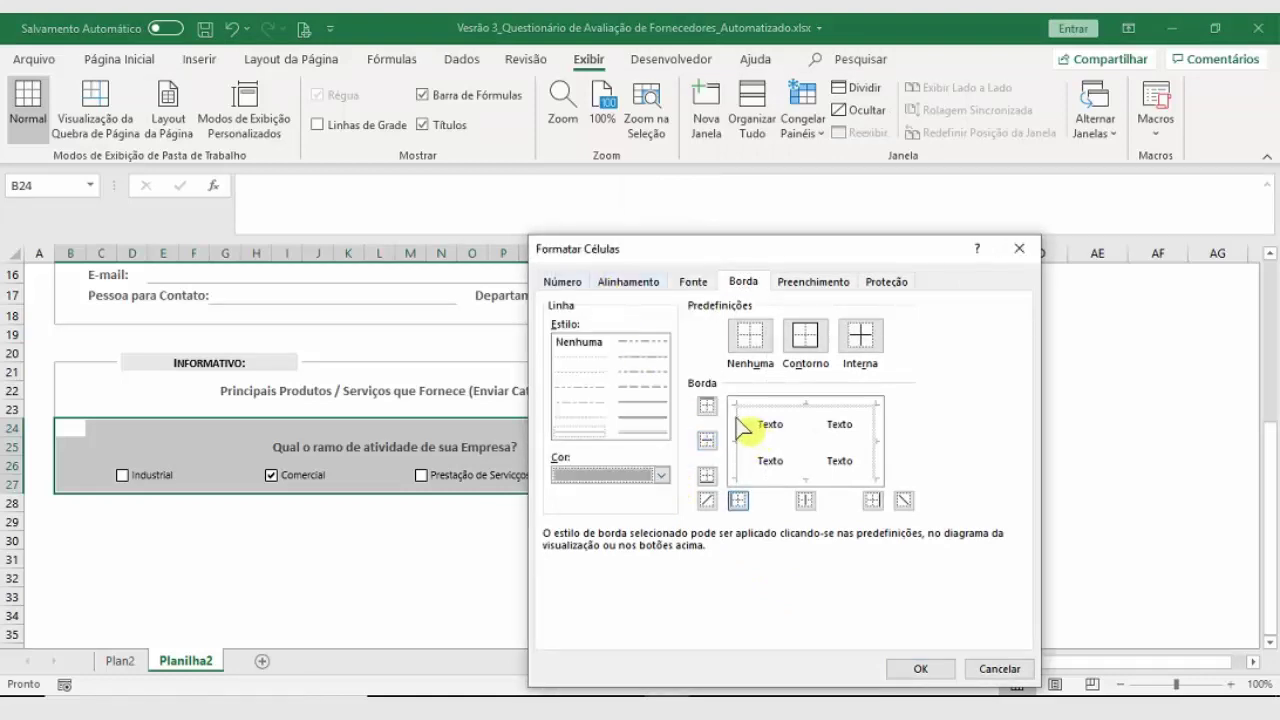
click(882, 438)
click(868, 476)
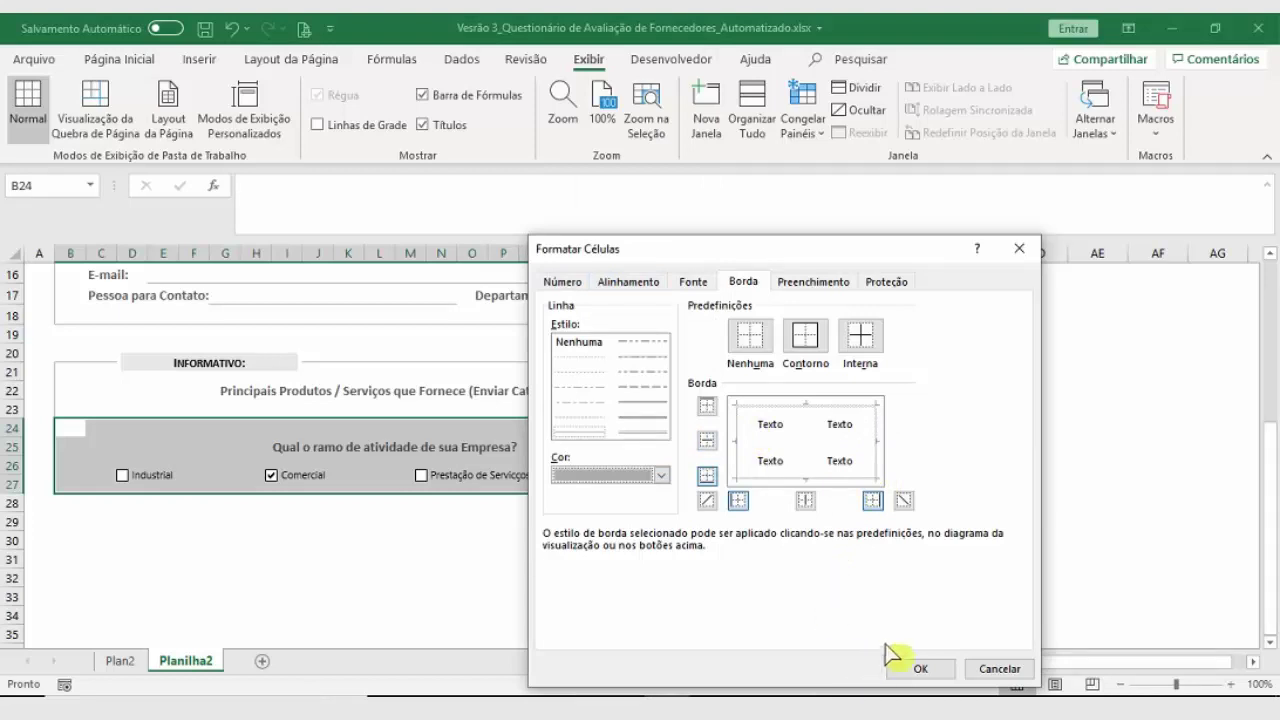
click(918, 669)
click(472, 578)
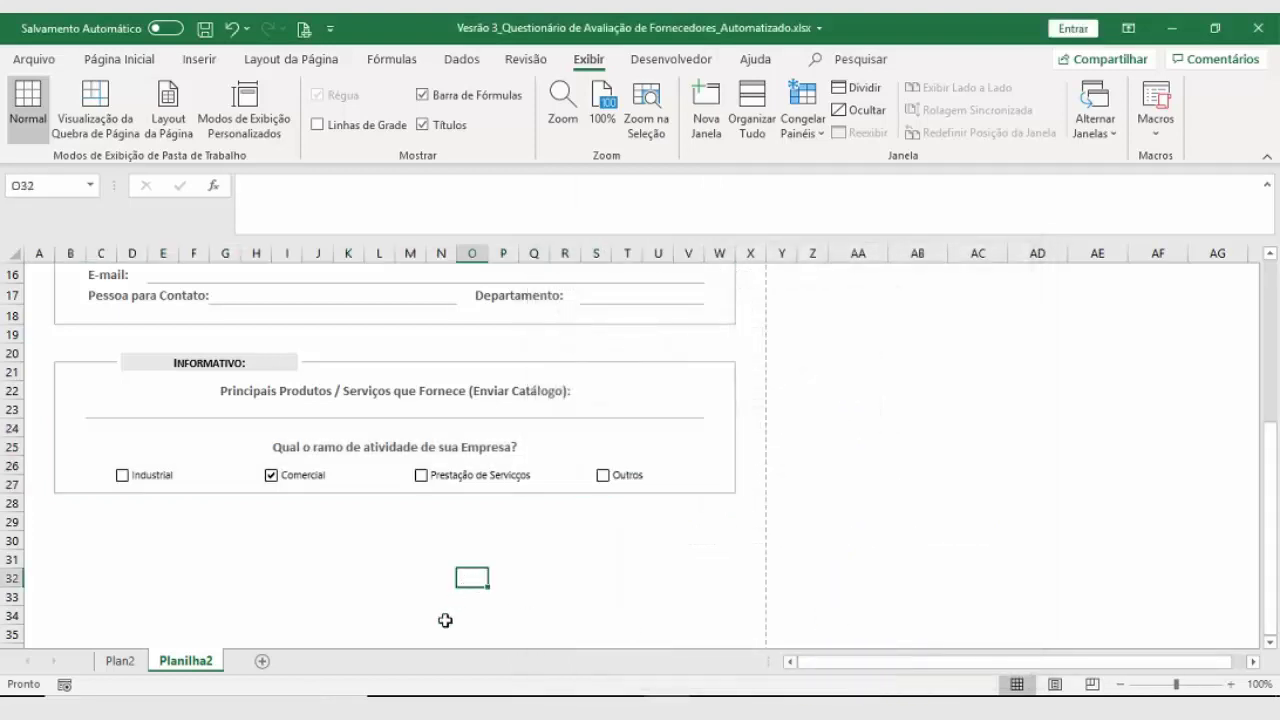
click(228, 441)
click(203, 428)
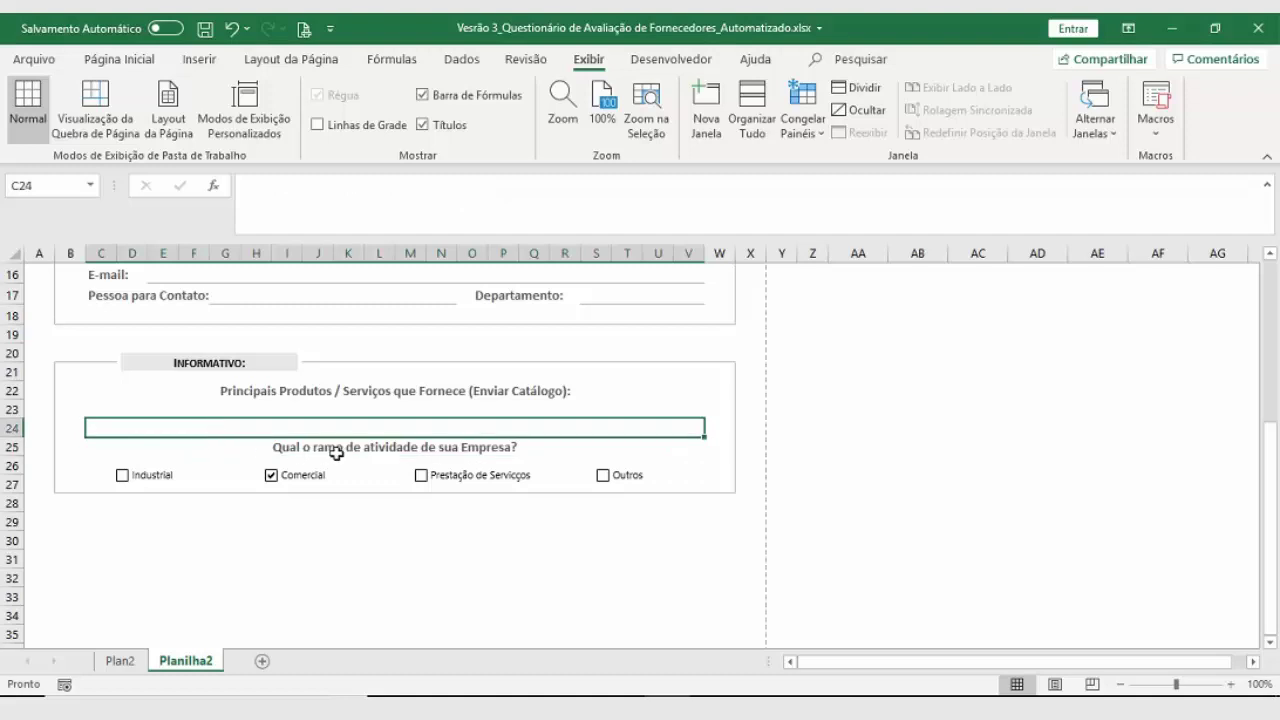
right_click(128, 425)
key(Escape)
click(660, 559)
click(464, 439)
Step: Add a grey bottom border to the merged cell C24:V24 as a second answer line for the main products and services
click(286, 426)
right_click(144, 429)
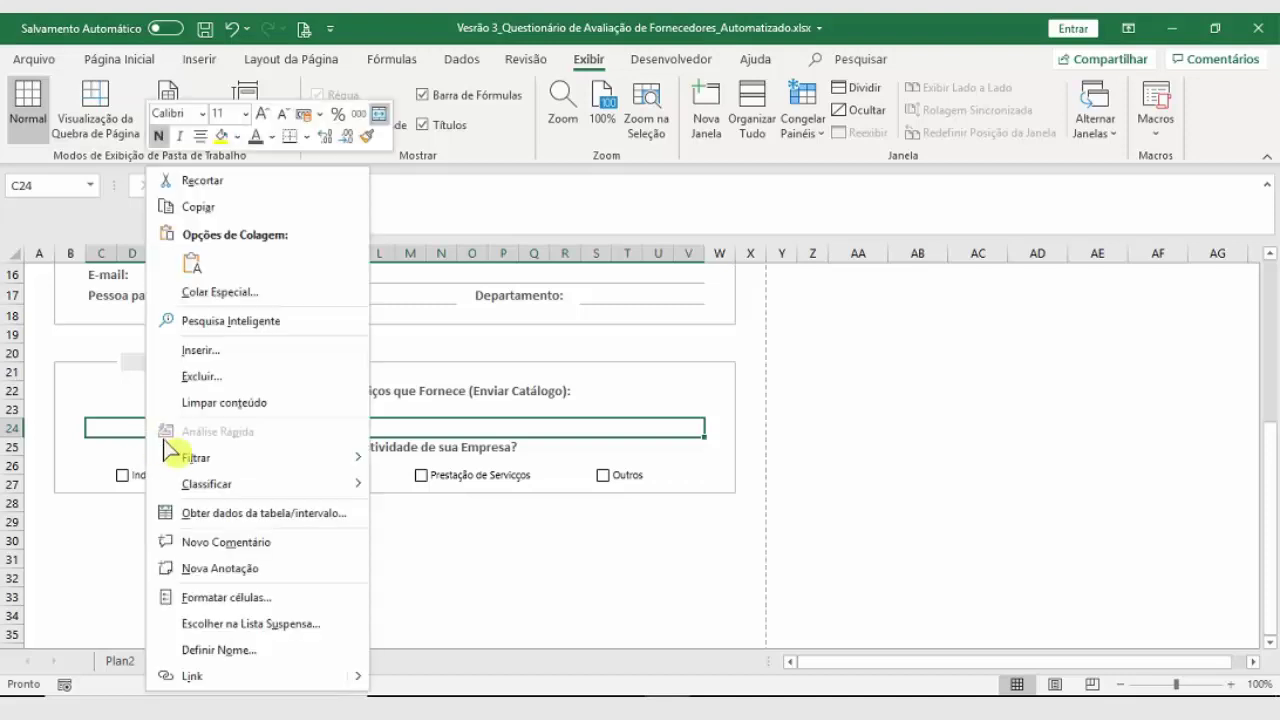
key(Escape)
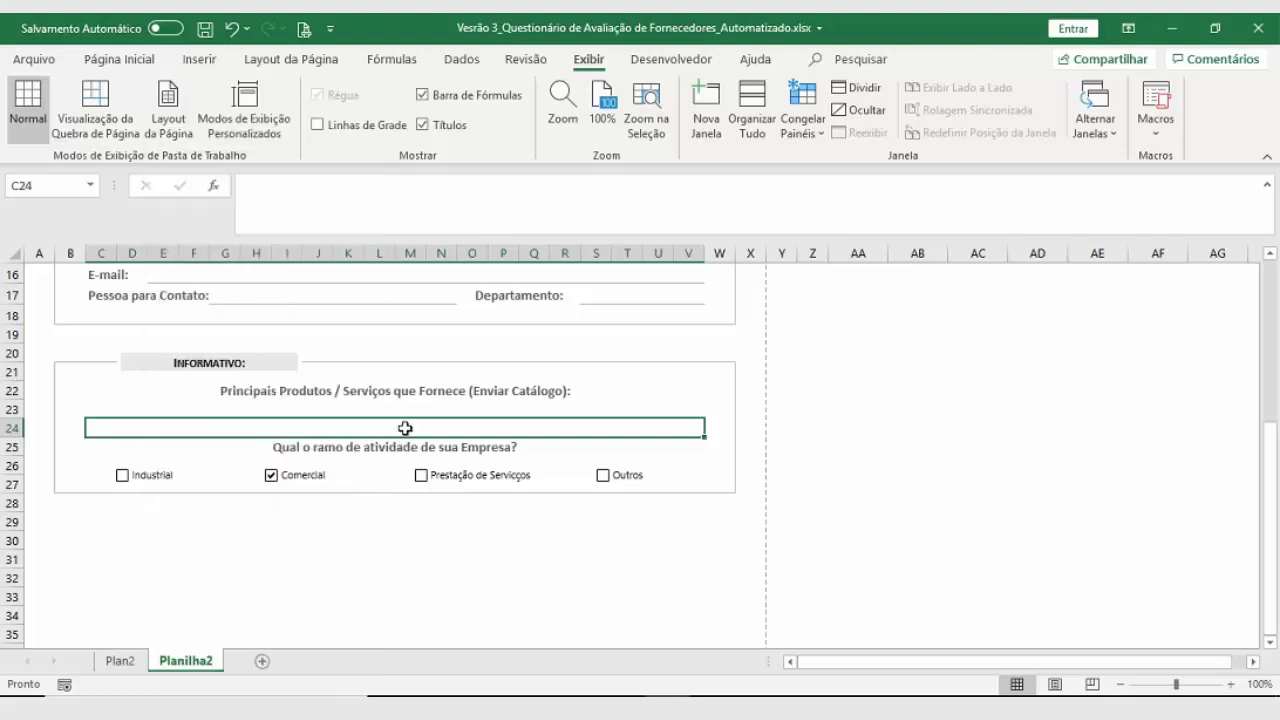
right_click(405, 428)
click(508, 596)
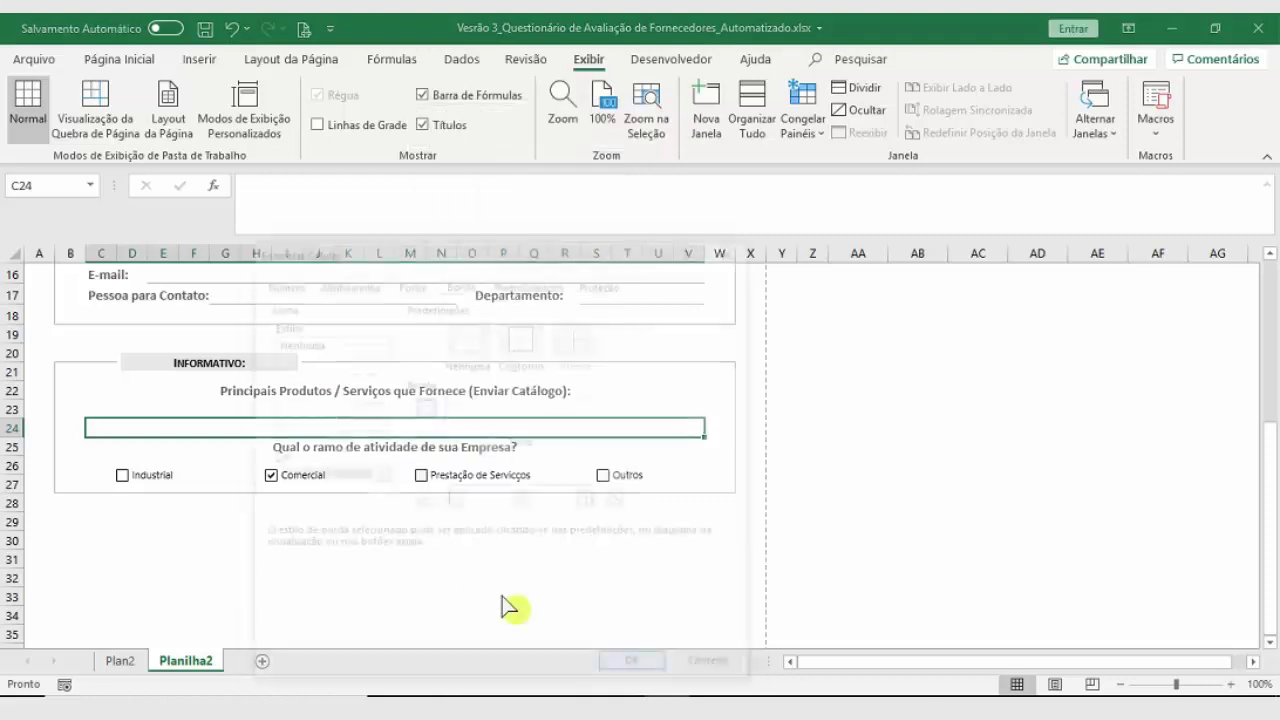
click(500, 477)
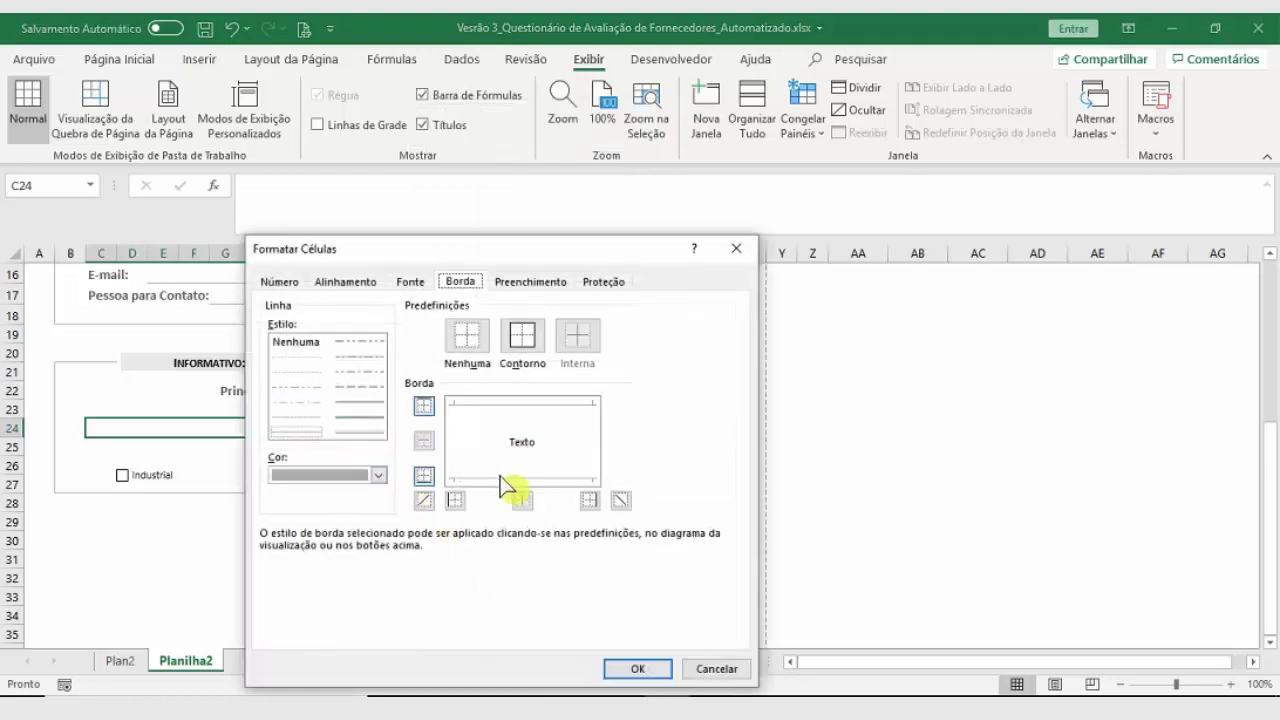
click(636, 669)
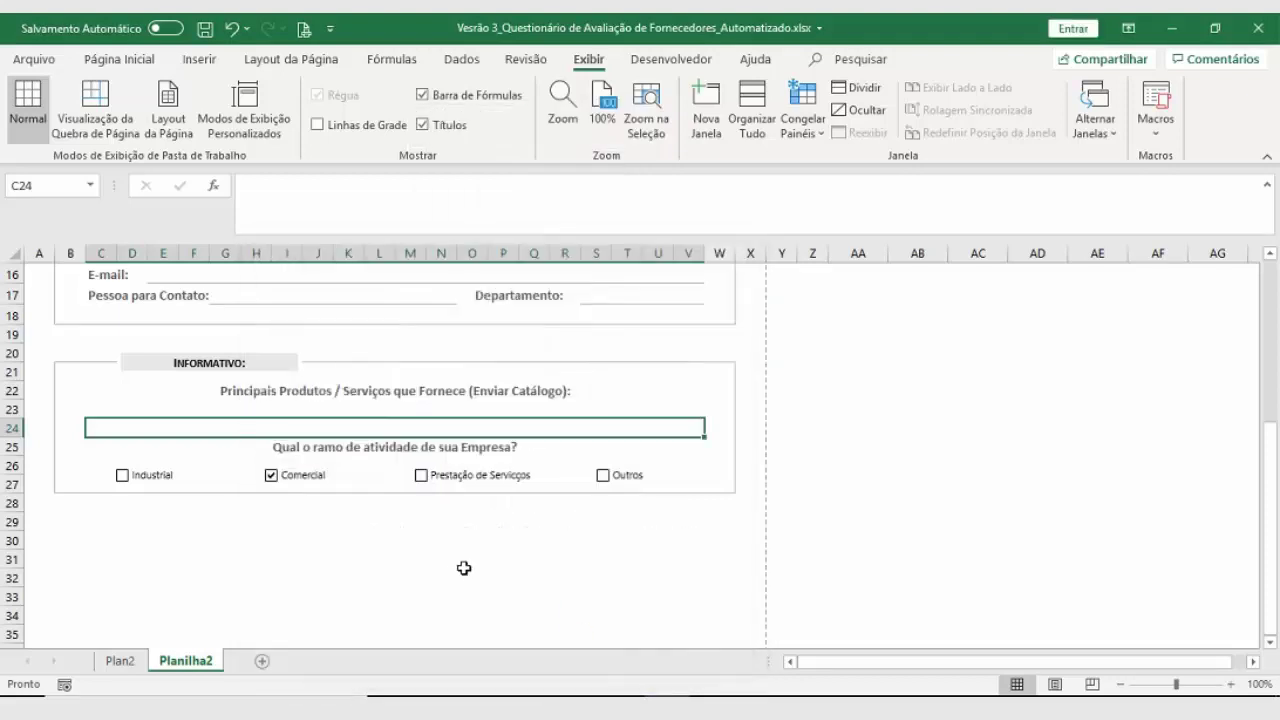
click(441, 578)
click(194, 426)
click(318, 558)
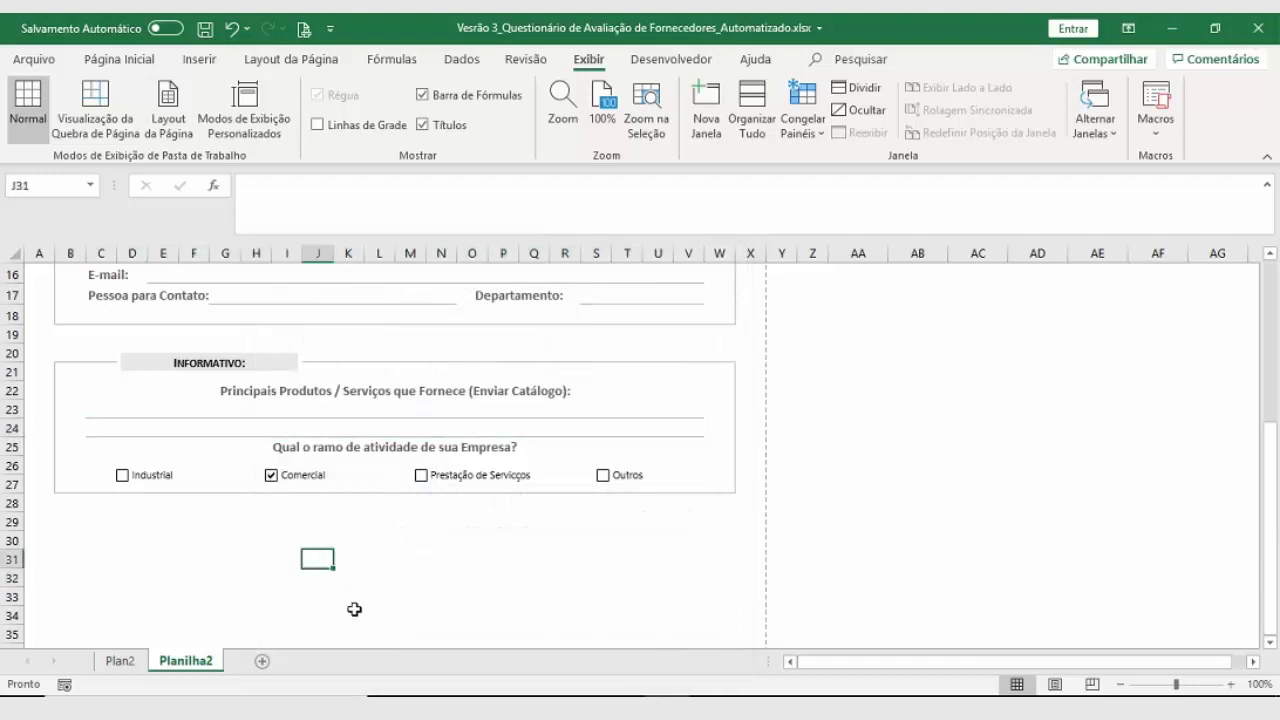
Step: Save the workbook, then test the business-activity check boxes and leave all four unticked
click(205, 28)
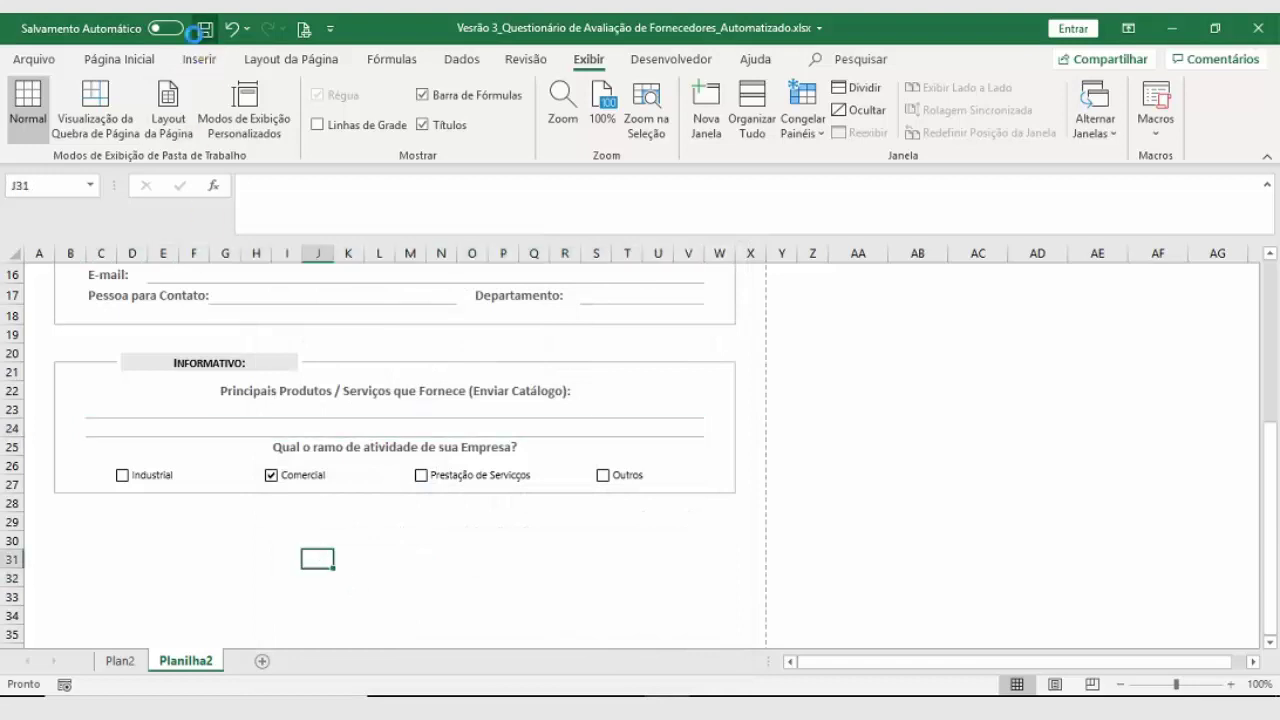
scroll(511, 548, down, 1)
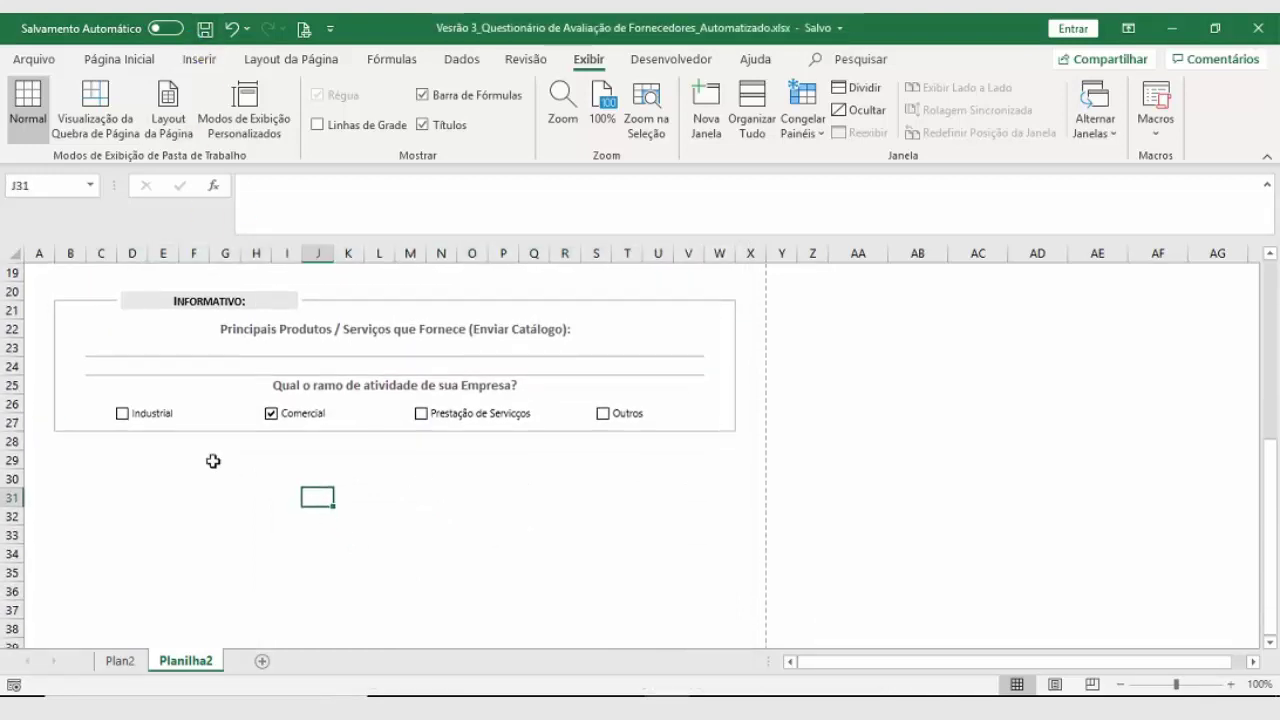
click(122, 413)
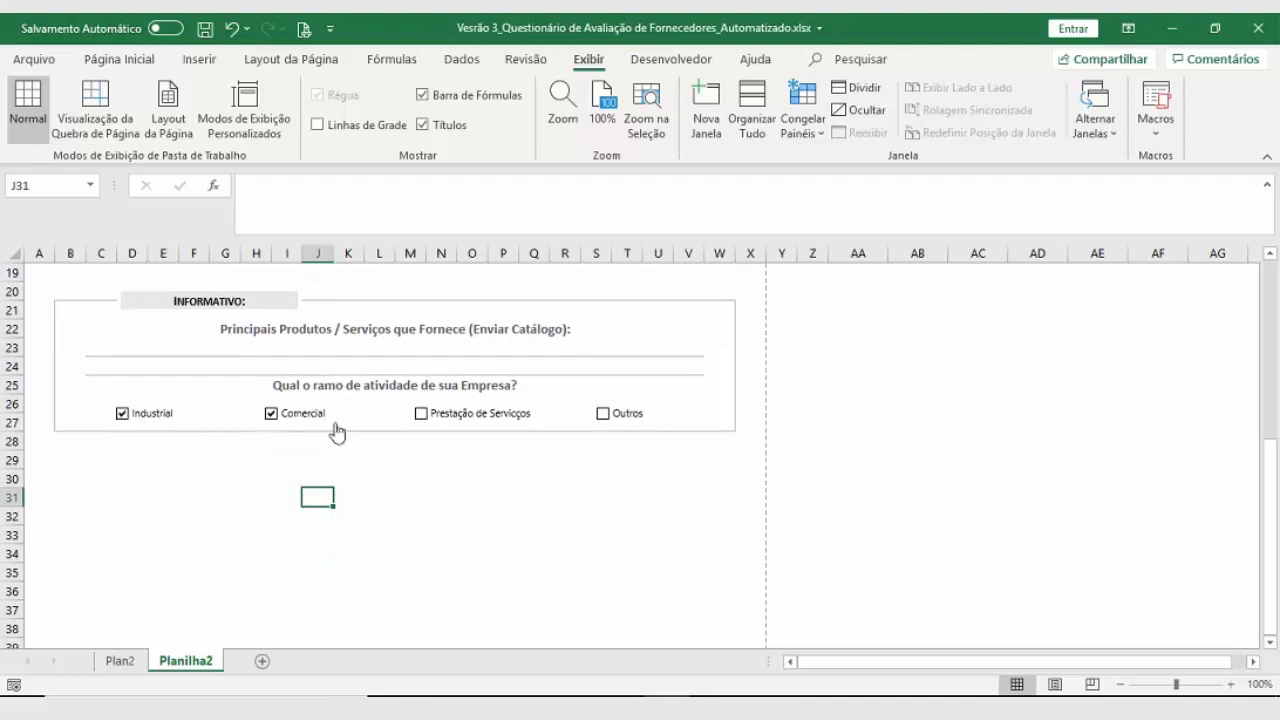
click(421, 413)
click(271, 413)
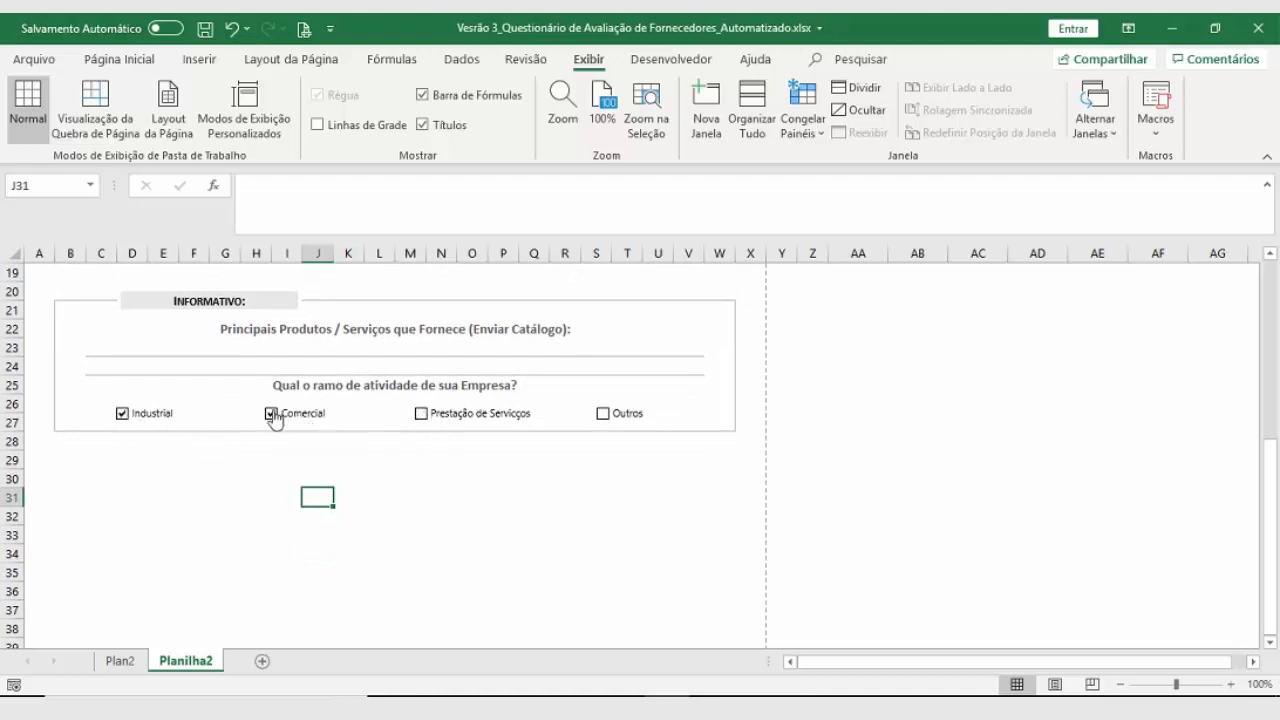
click(122, 413)
click(173, 487)
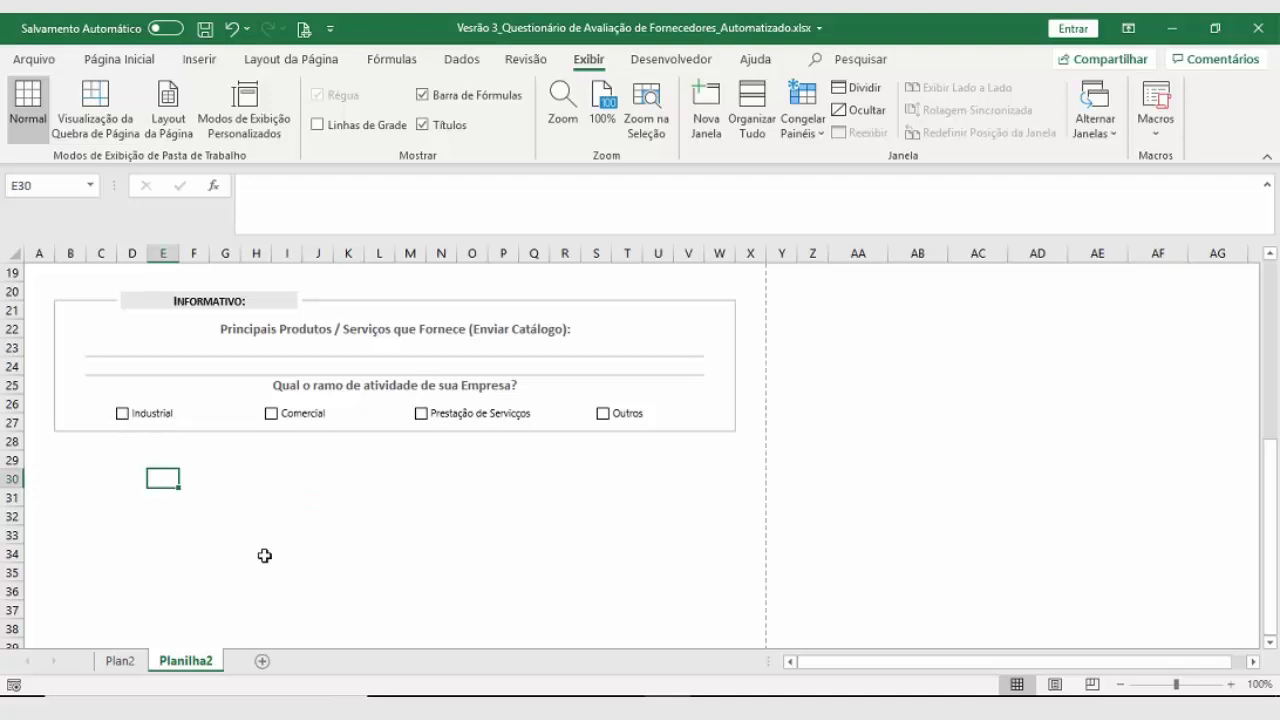
Step: Switch to the Plan2 sheet and examine the layout of its "1 Atendimento:" section
click(128, 661)
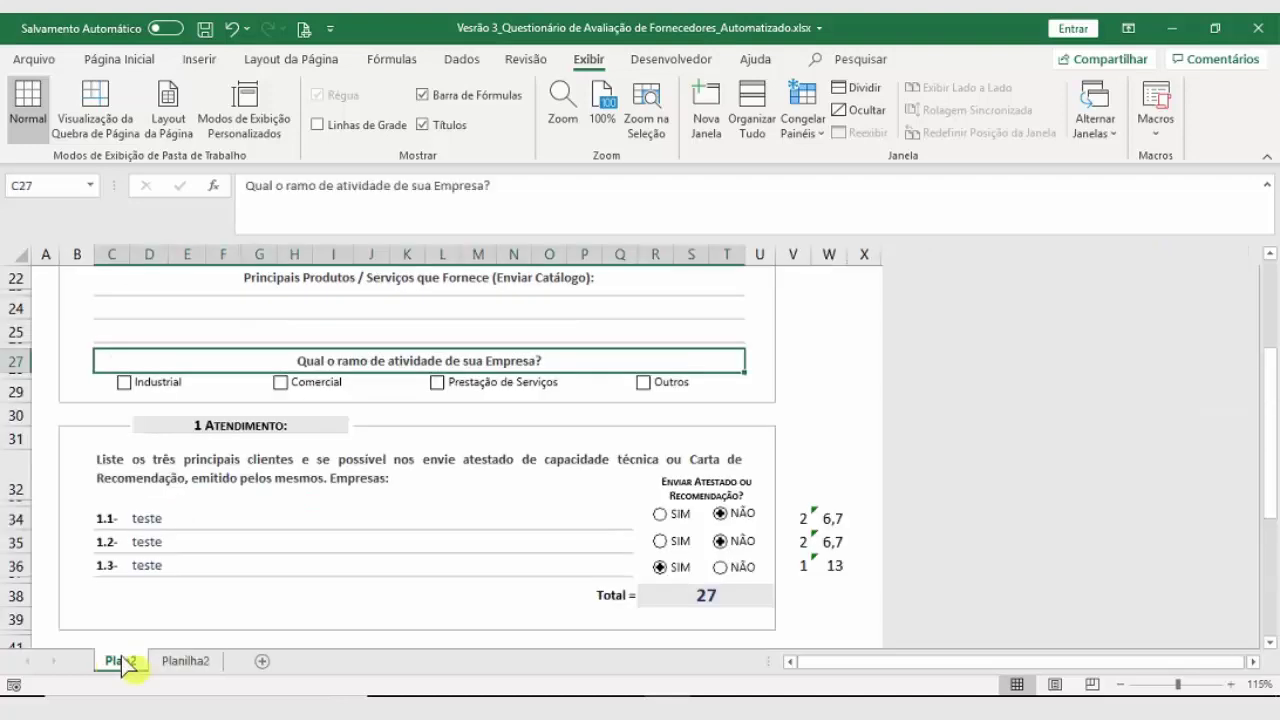
scroll(194, 500, down, 2)
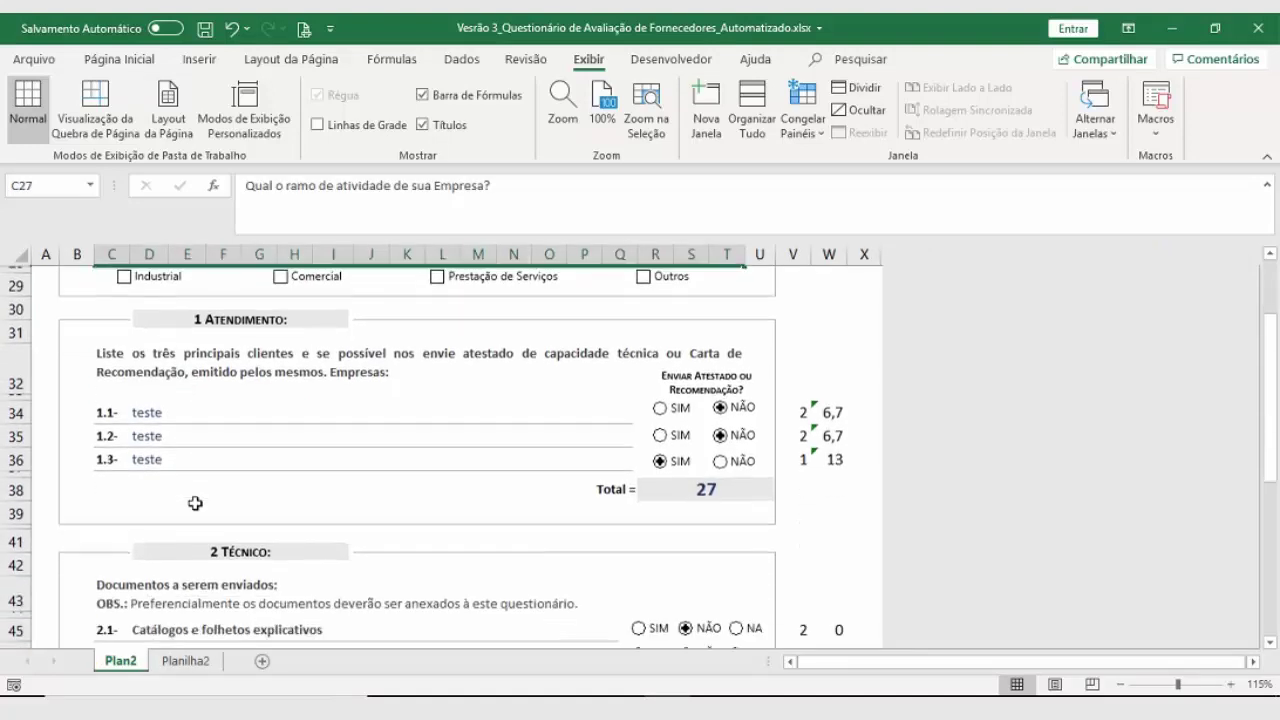